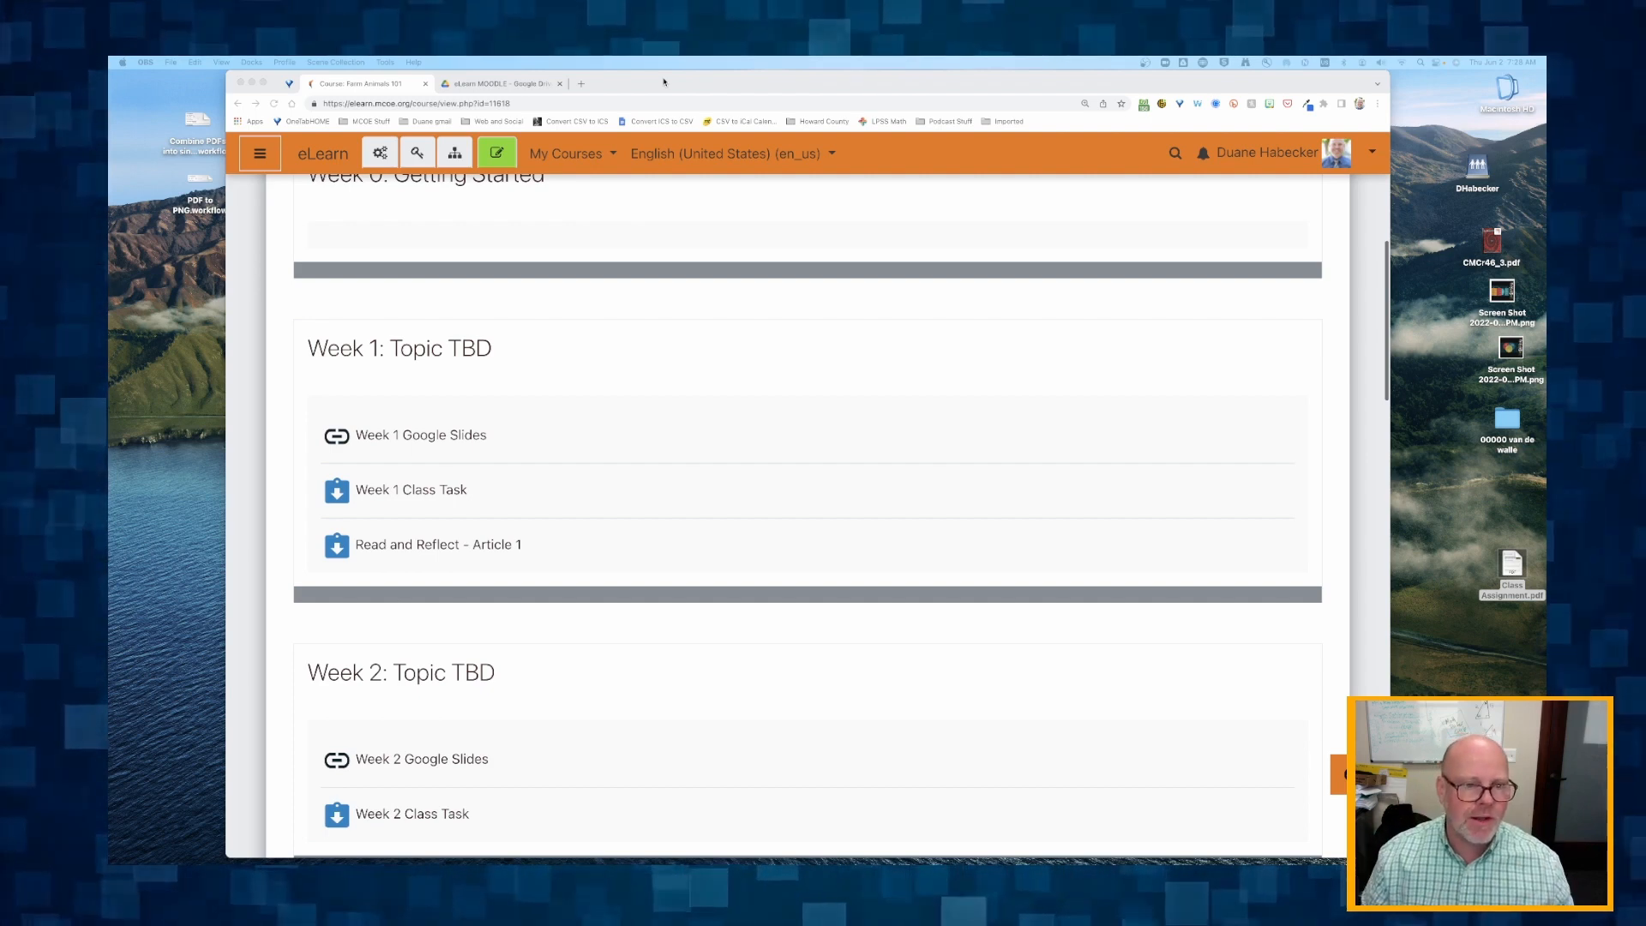
# Switch to Google Drive, open the Week 1 folder inside Farm Animals 101 and show its files as a grid.
pyautogui.scroll(1, 540, 449)
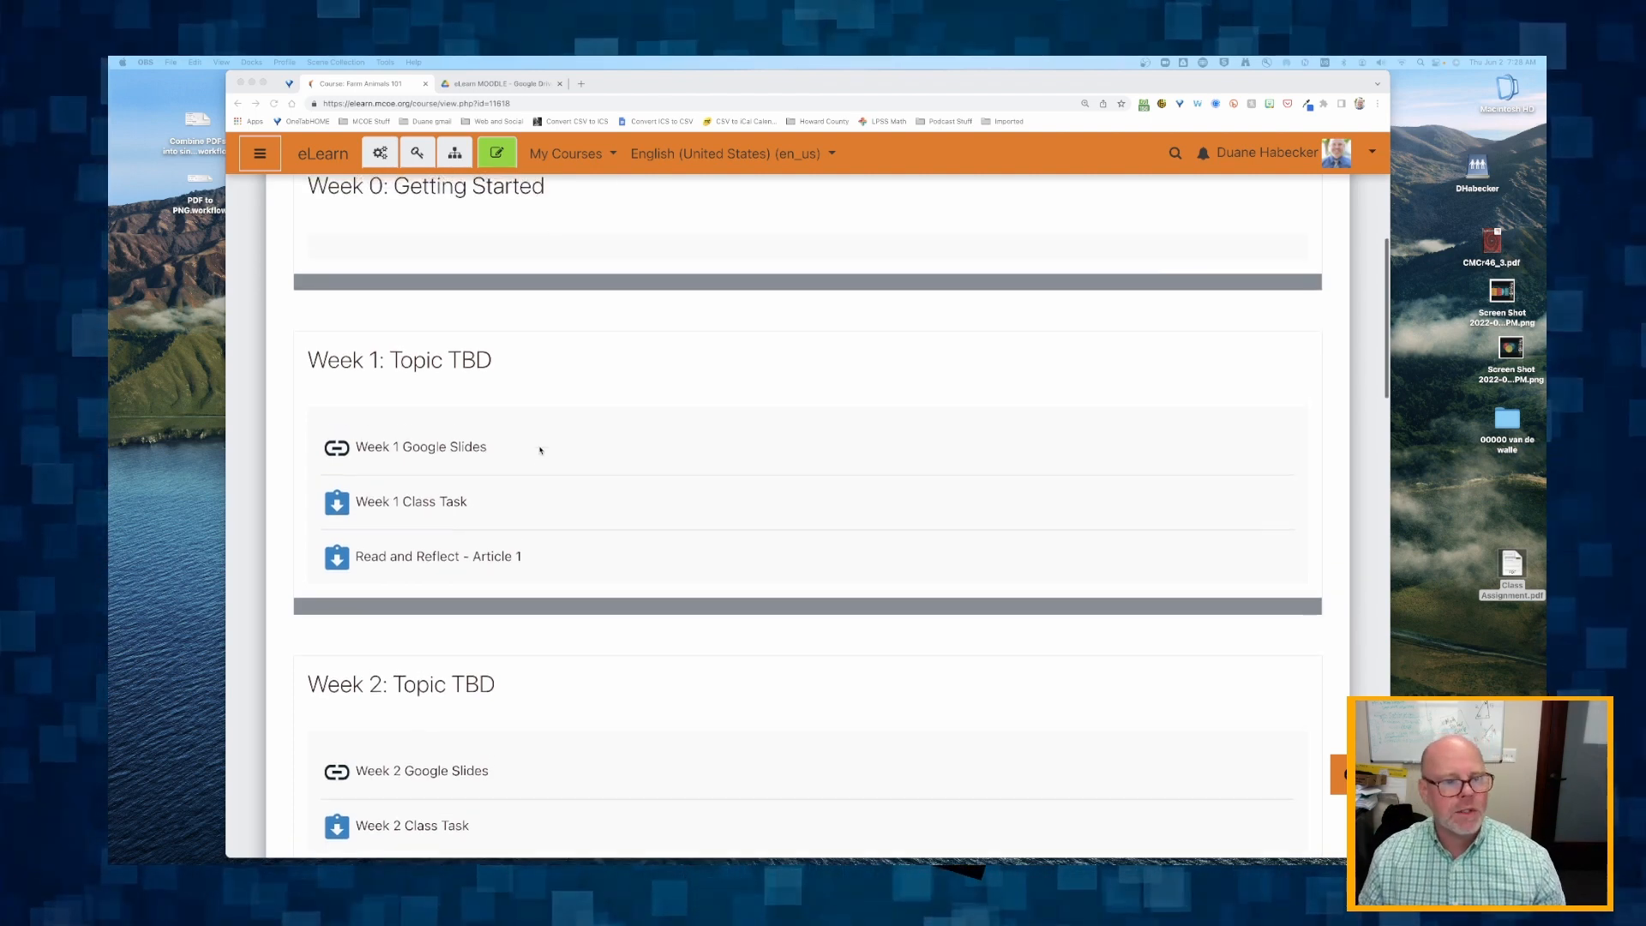
pyautogui.scroll(-2, 540, 449)
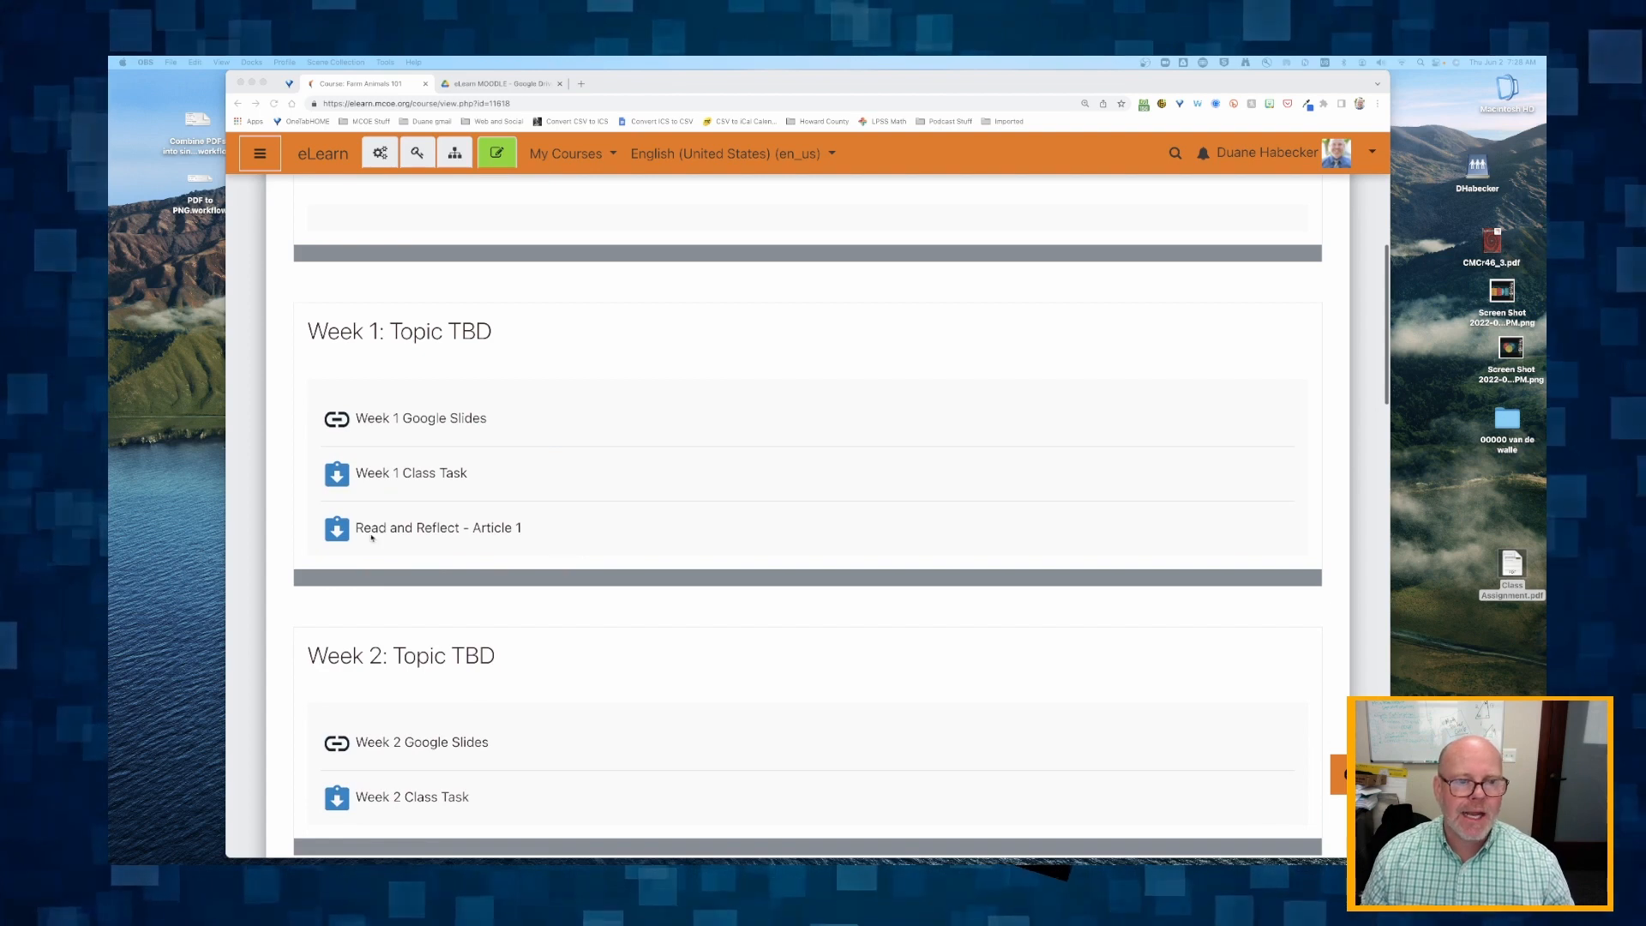
pyautogui.click(492, 84)
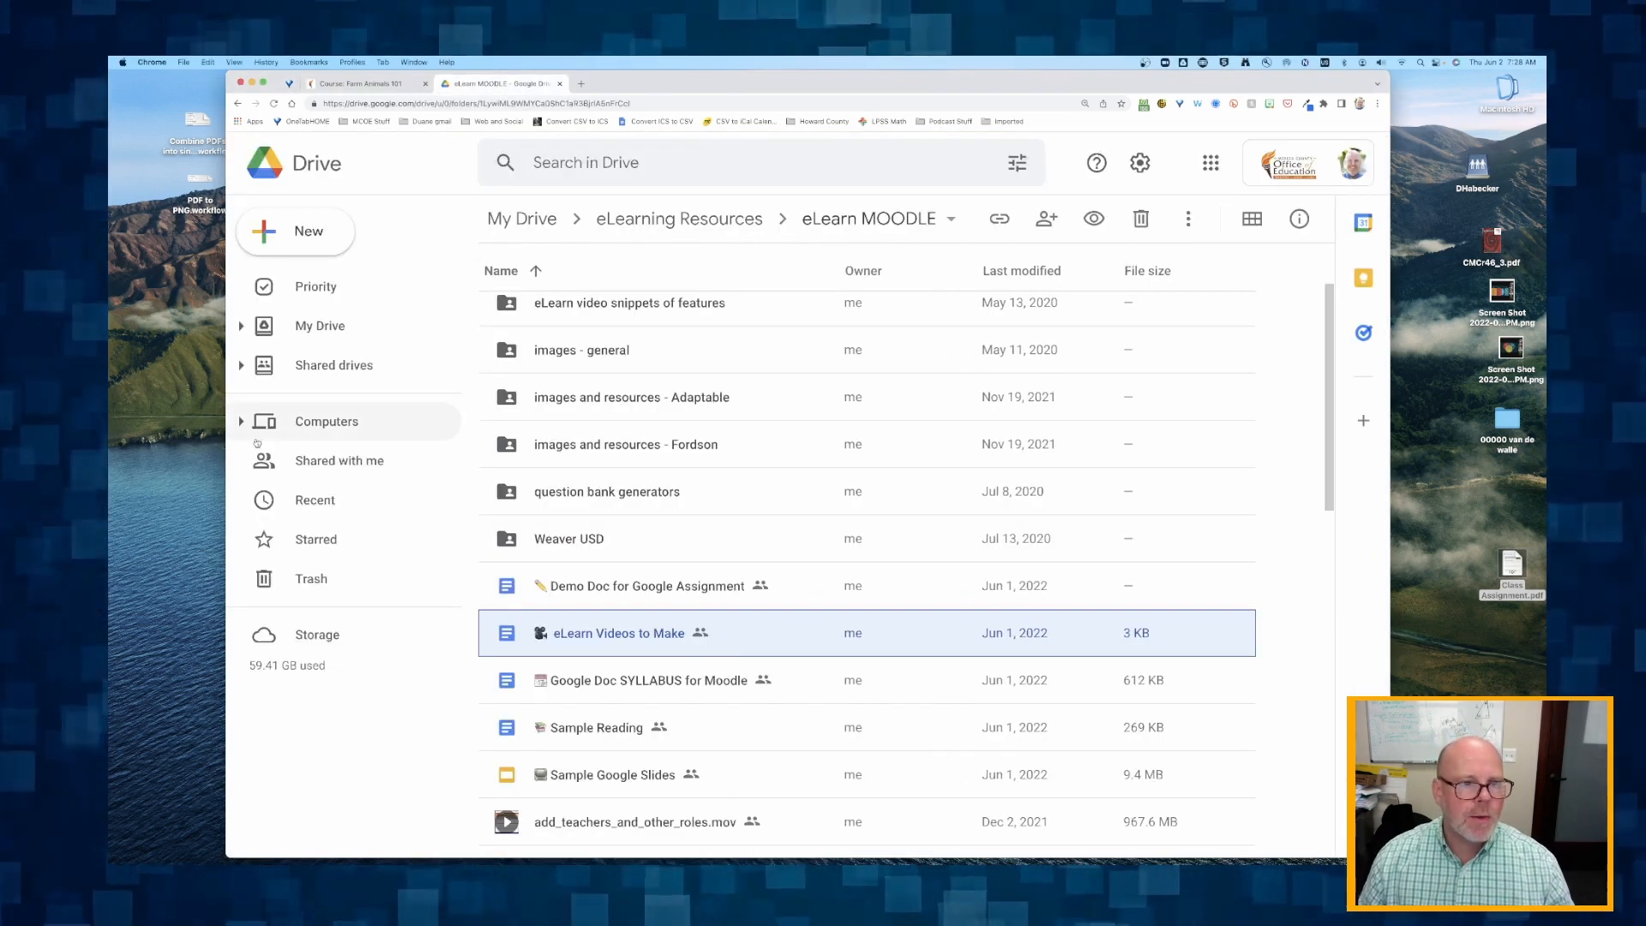
pyautogui.click(313, 326)
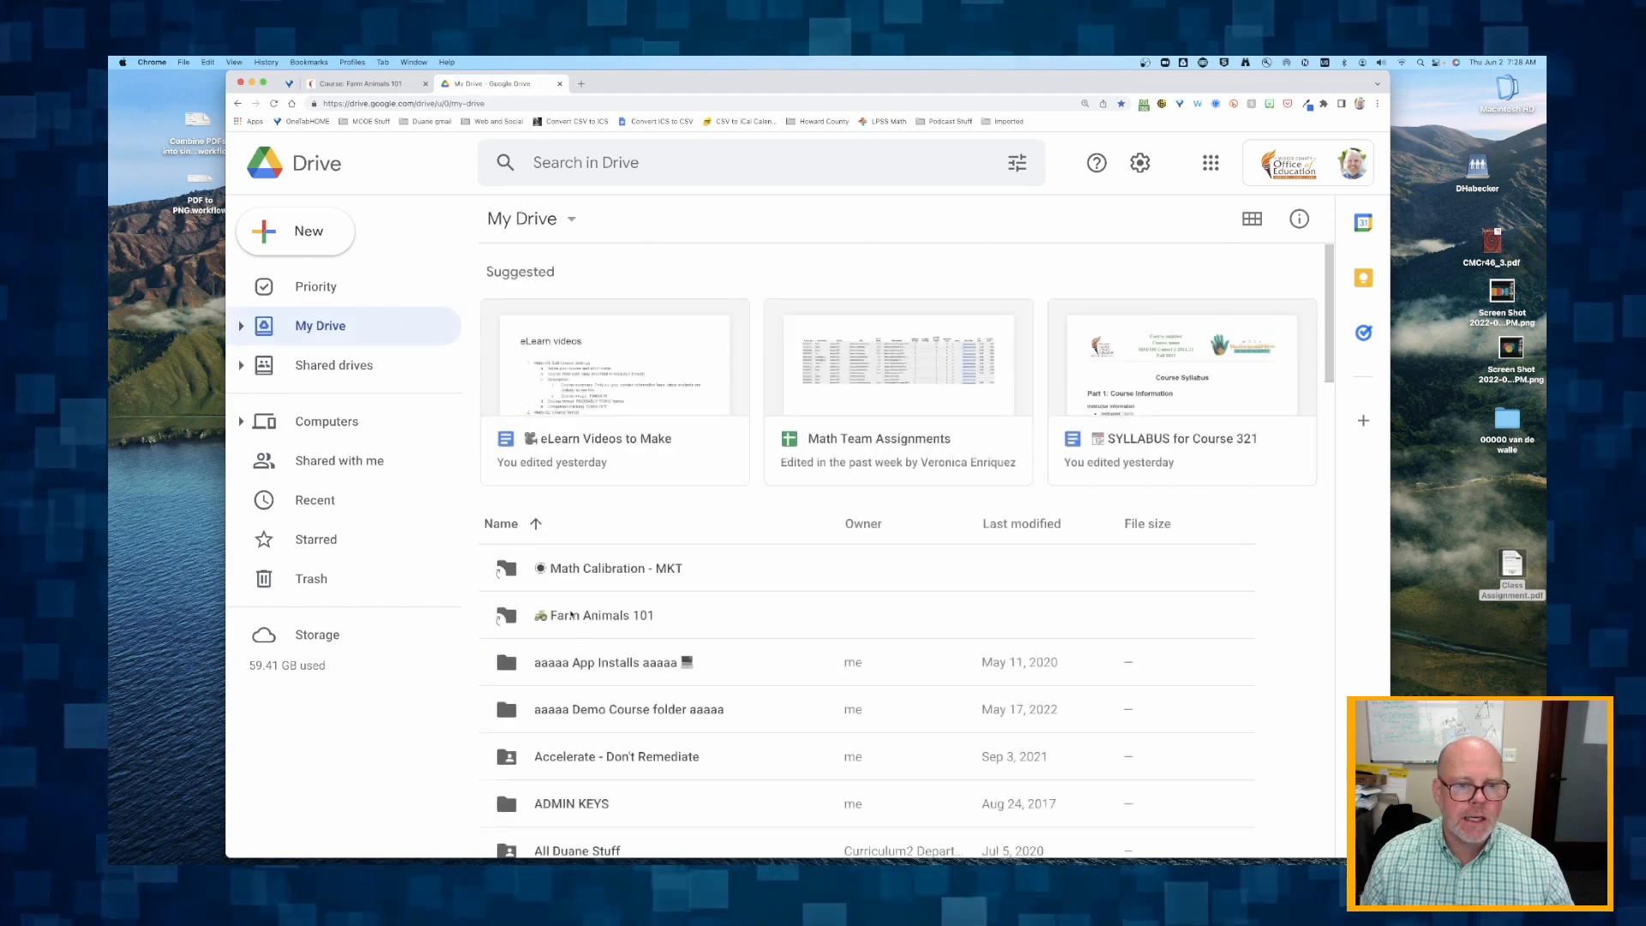
pyautogui.doubleClick(572, 617)
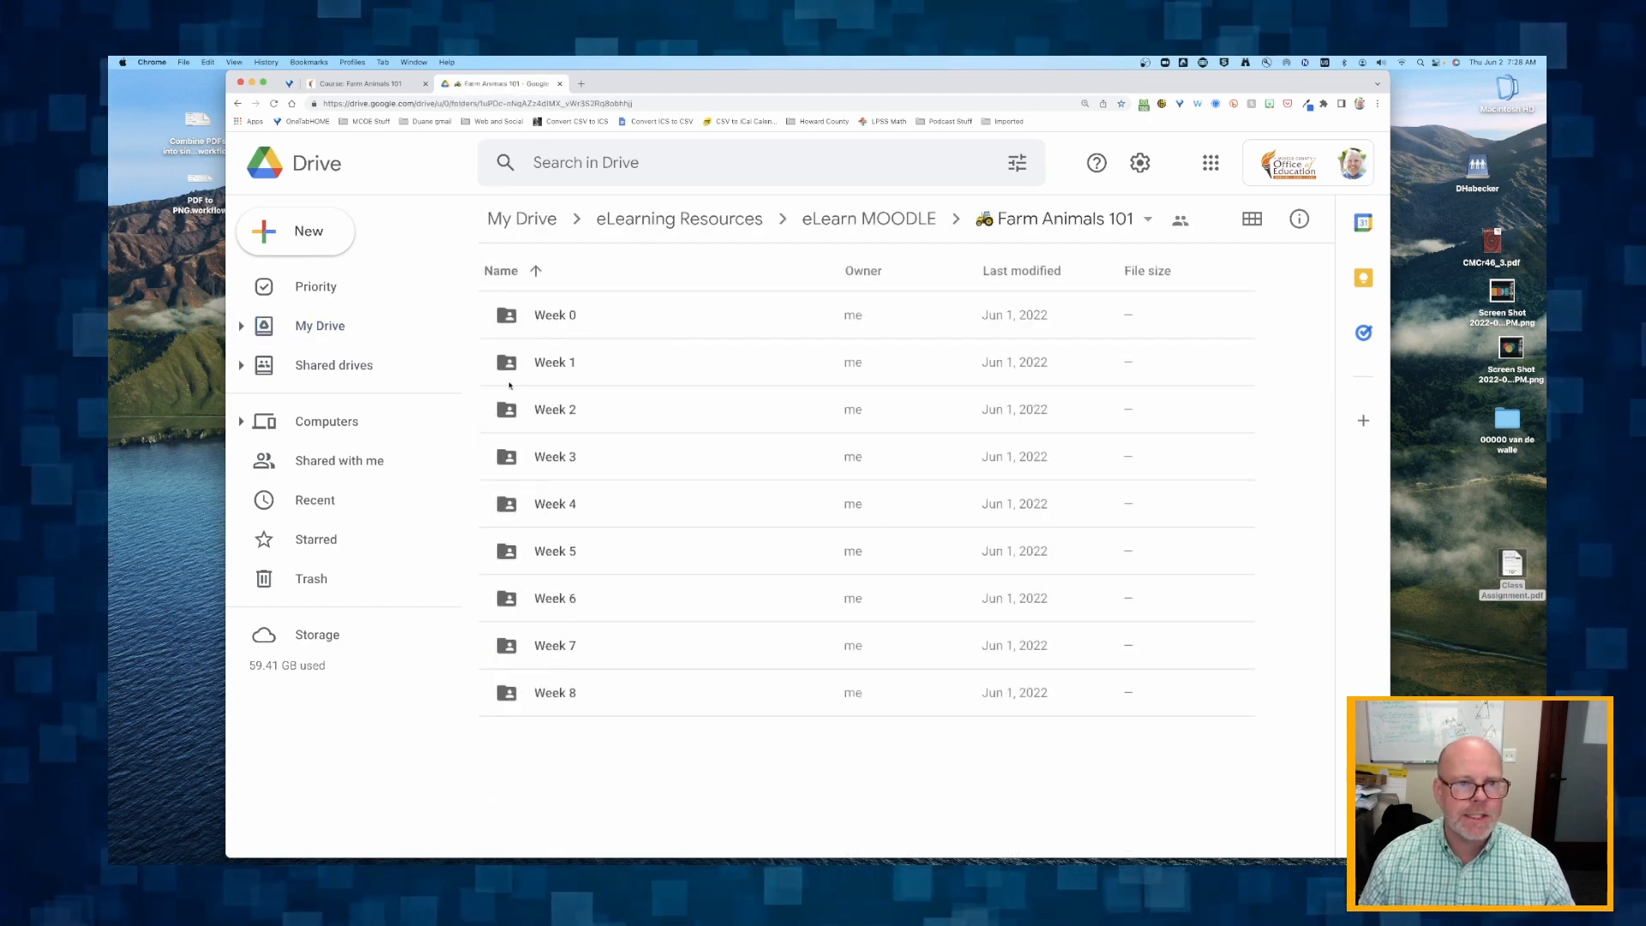
pyautogui.click(551, 367)
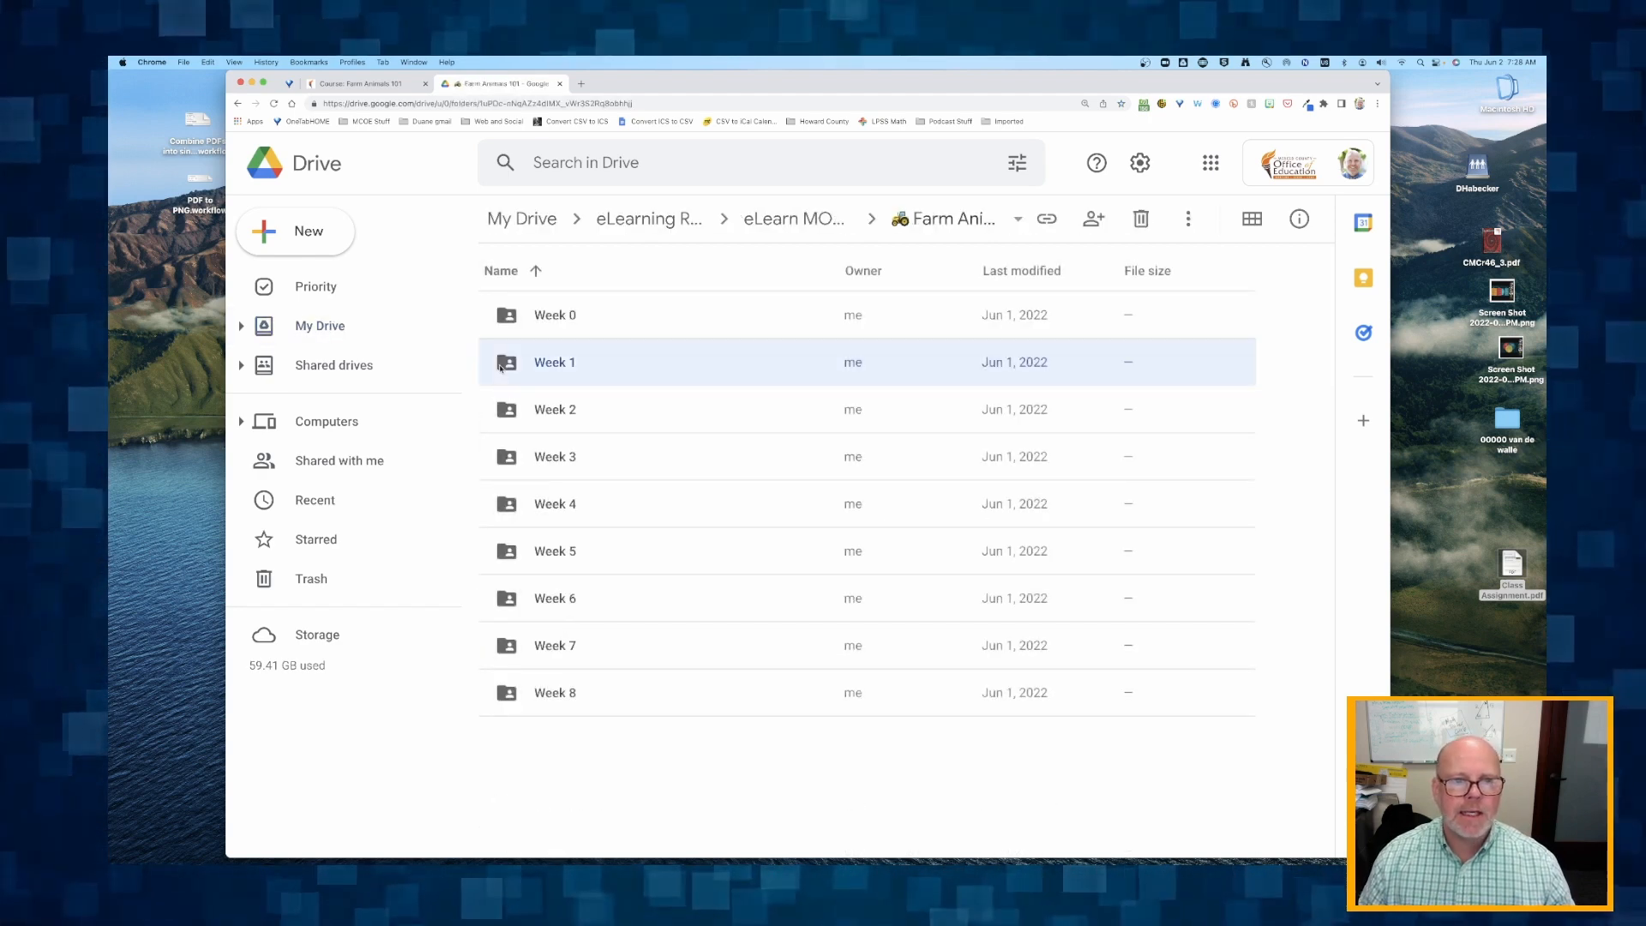
pyautogui.doubleClick(552, 368)
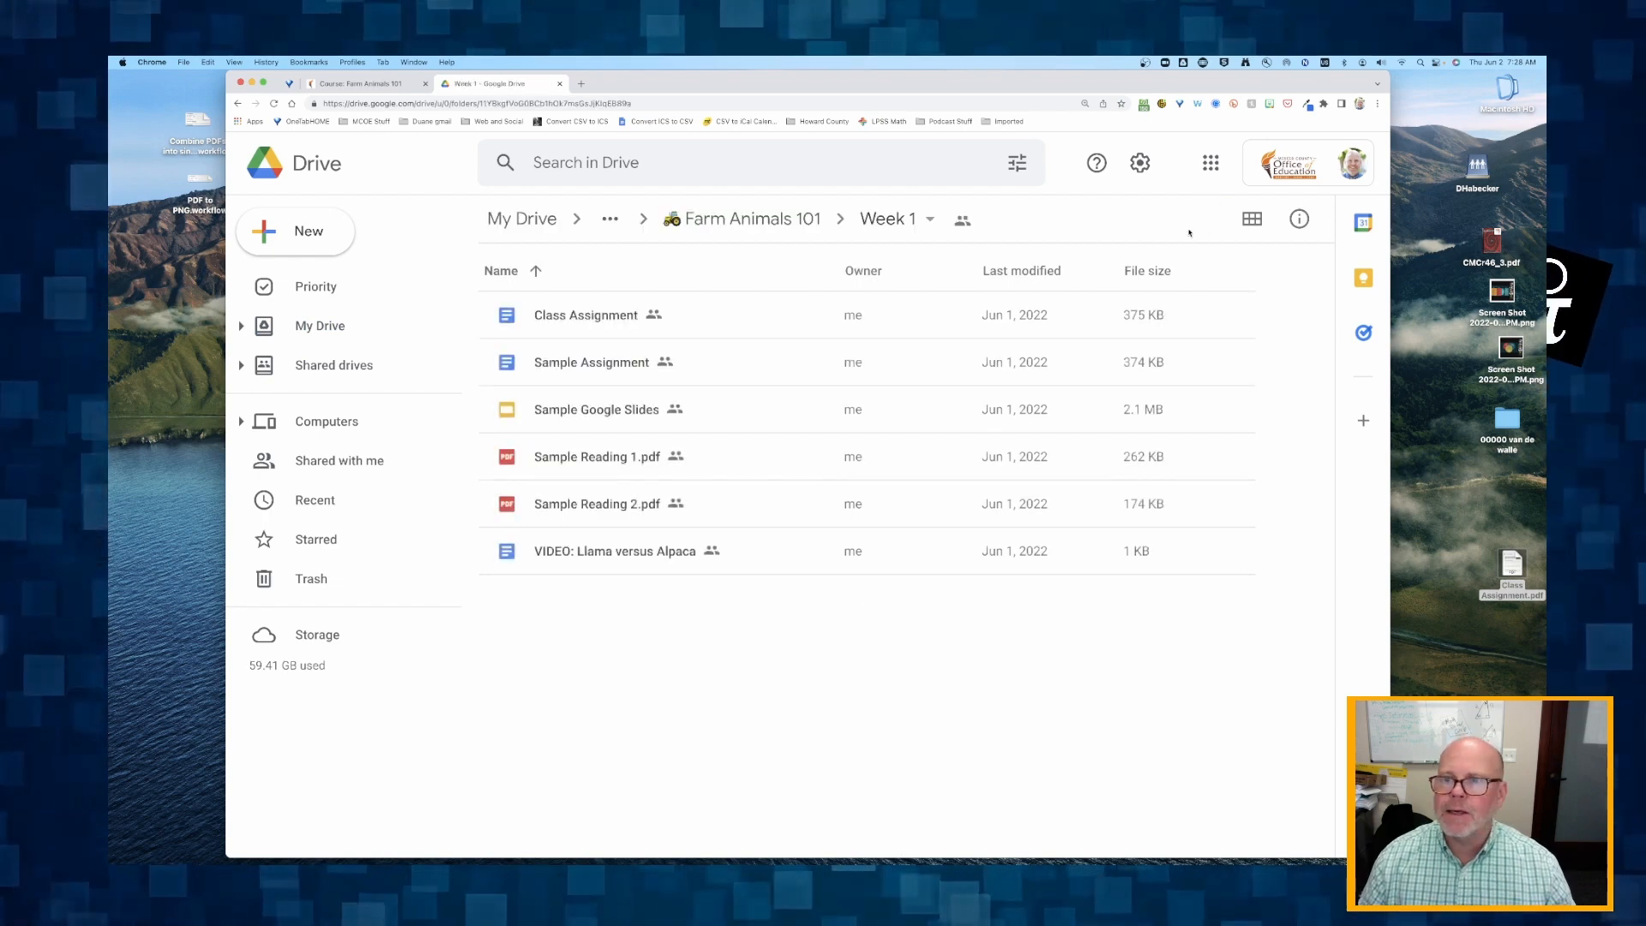
pyautogui.click(1252, 218)
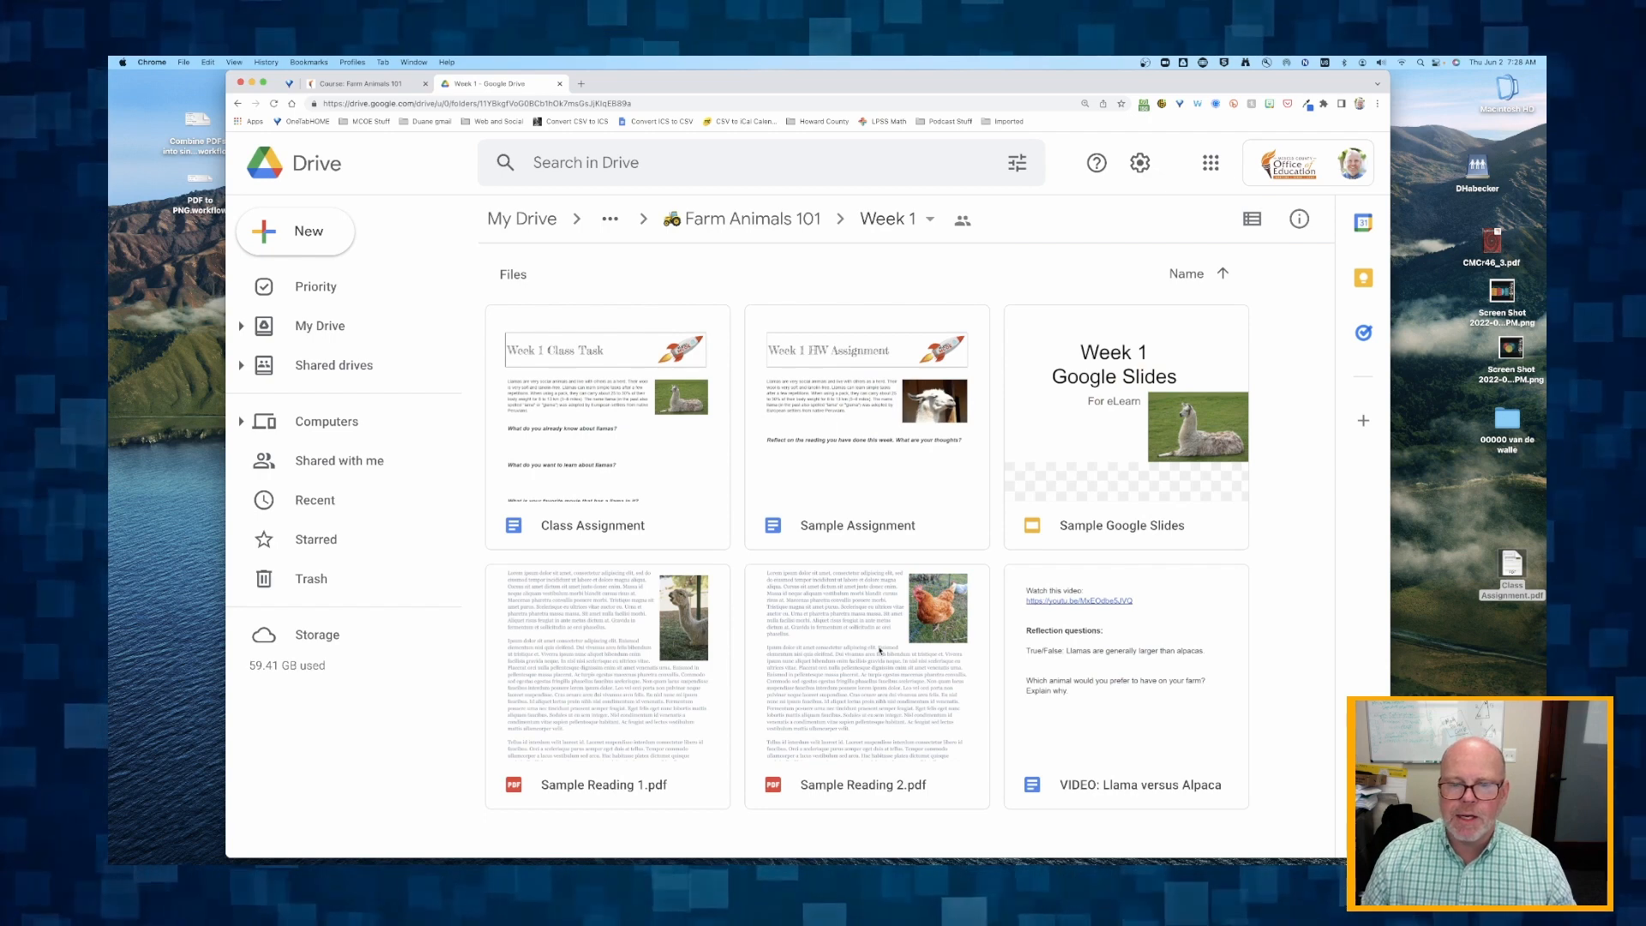
# Copy the sharing link of Sample Reading 2.pdf and close the sharing dialog.
pyautogui.rightClick(853, 646)
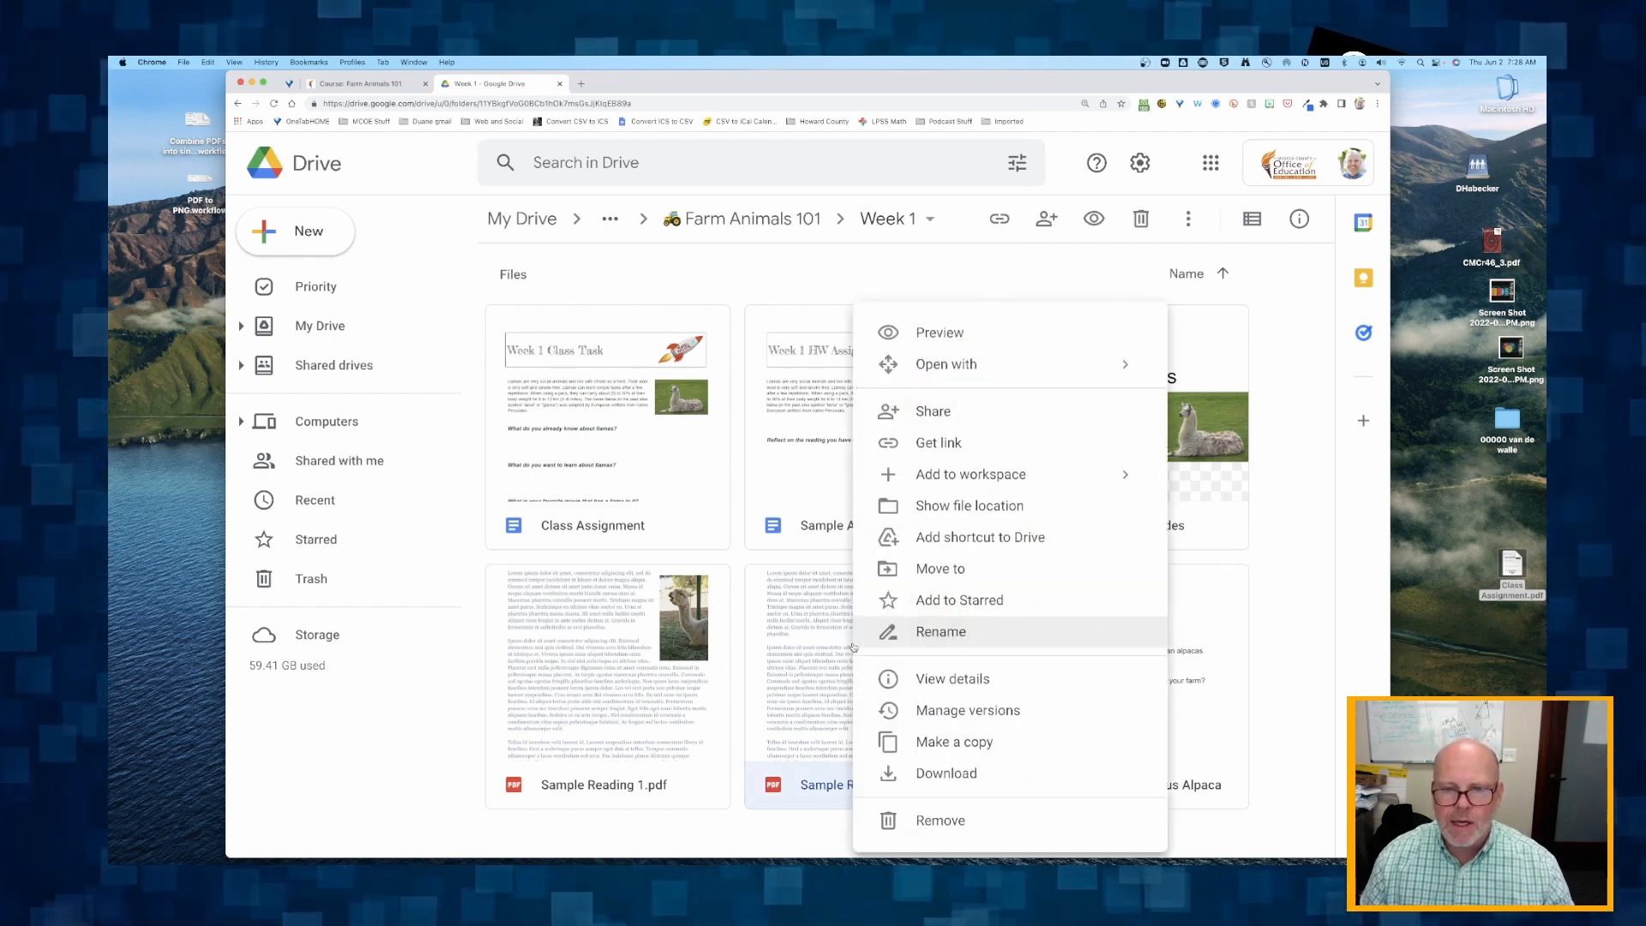
pyautogui.click(943, 439)
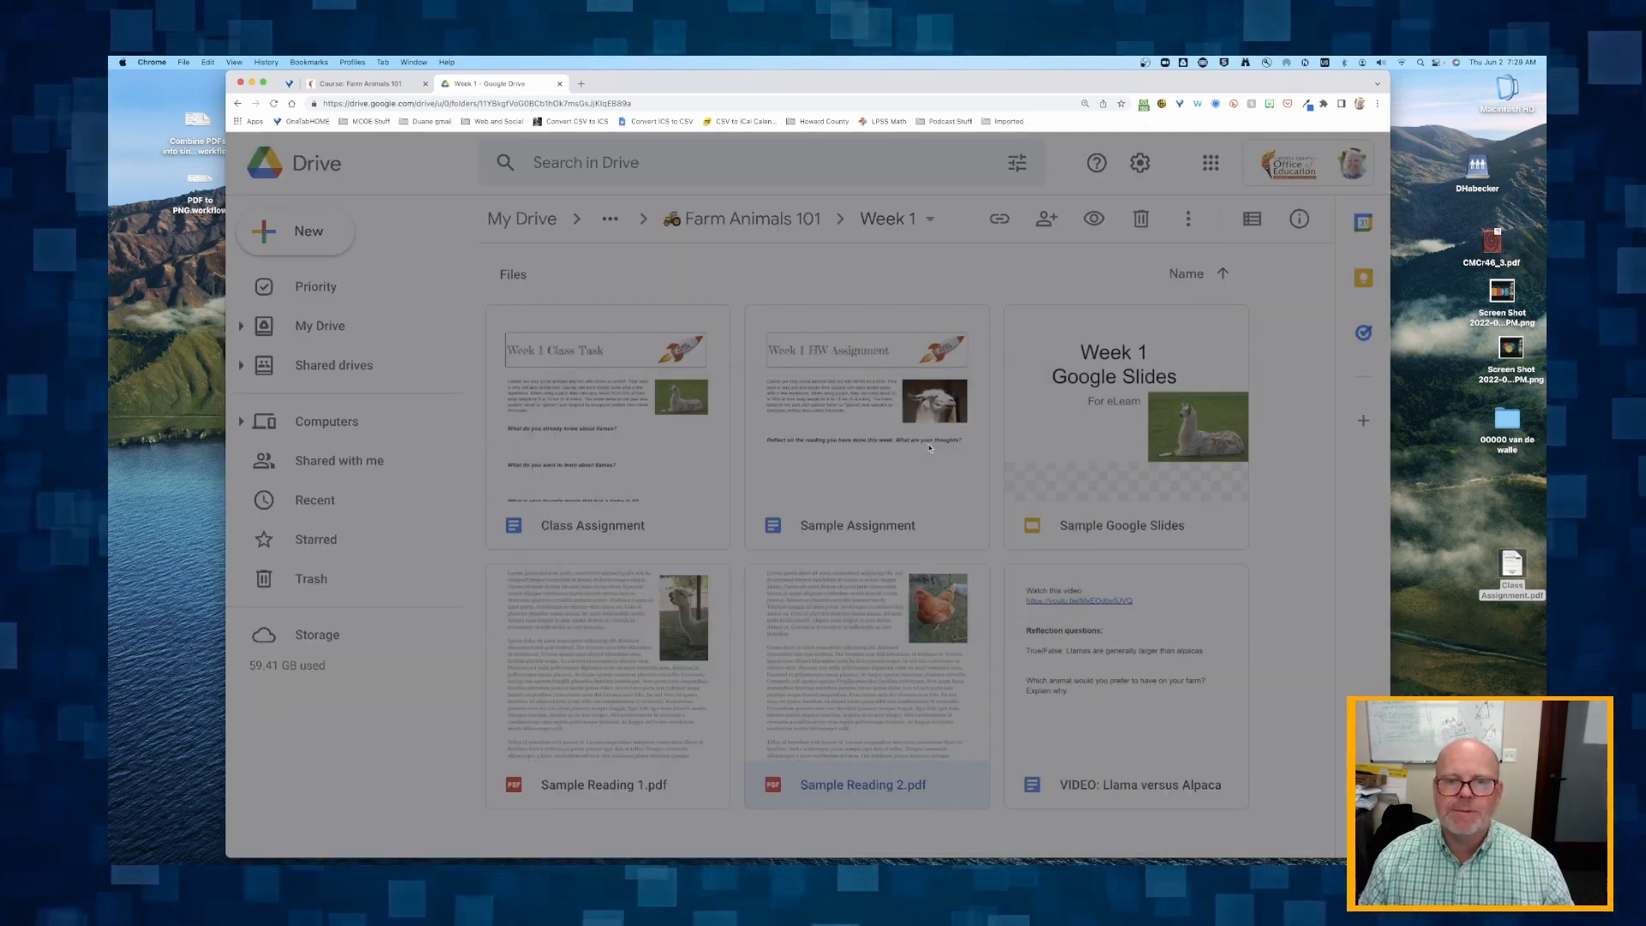
pyautogui.click(1051, 499)
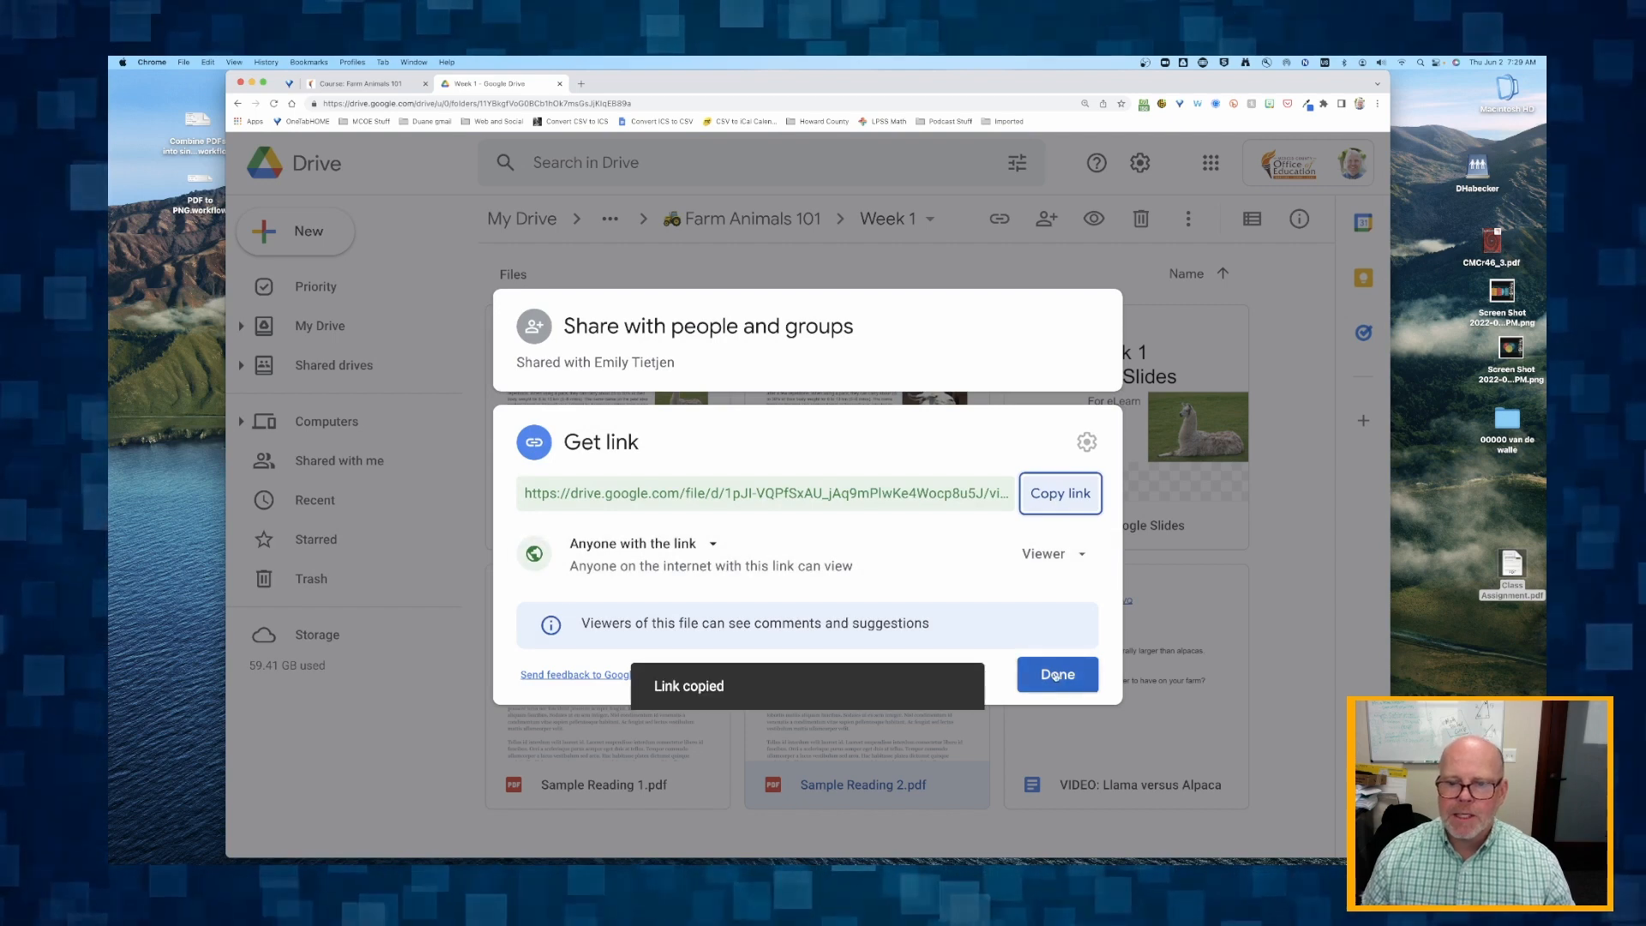
pyautogui.click(1057, 674)
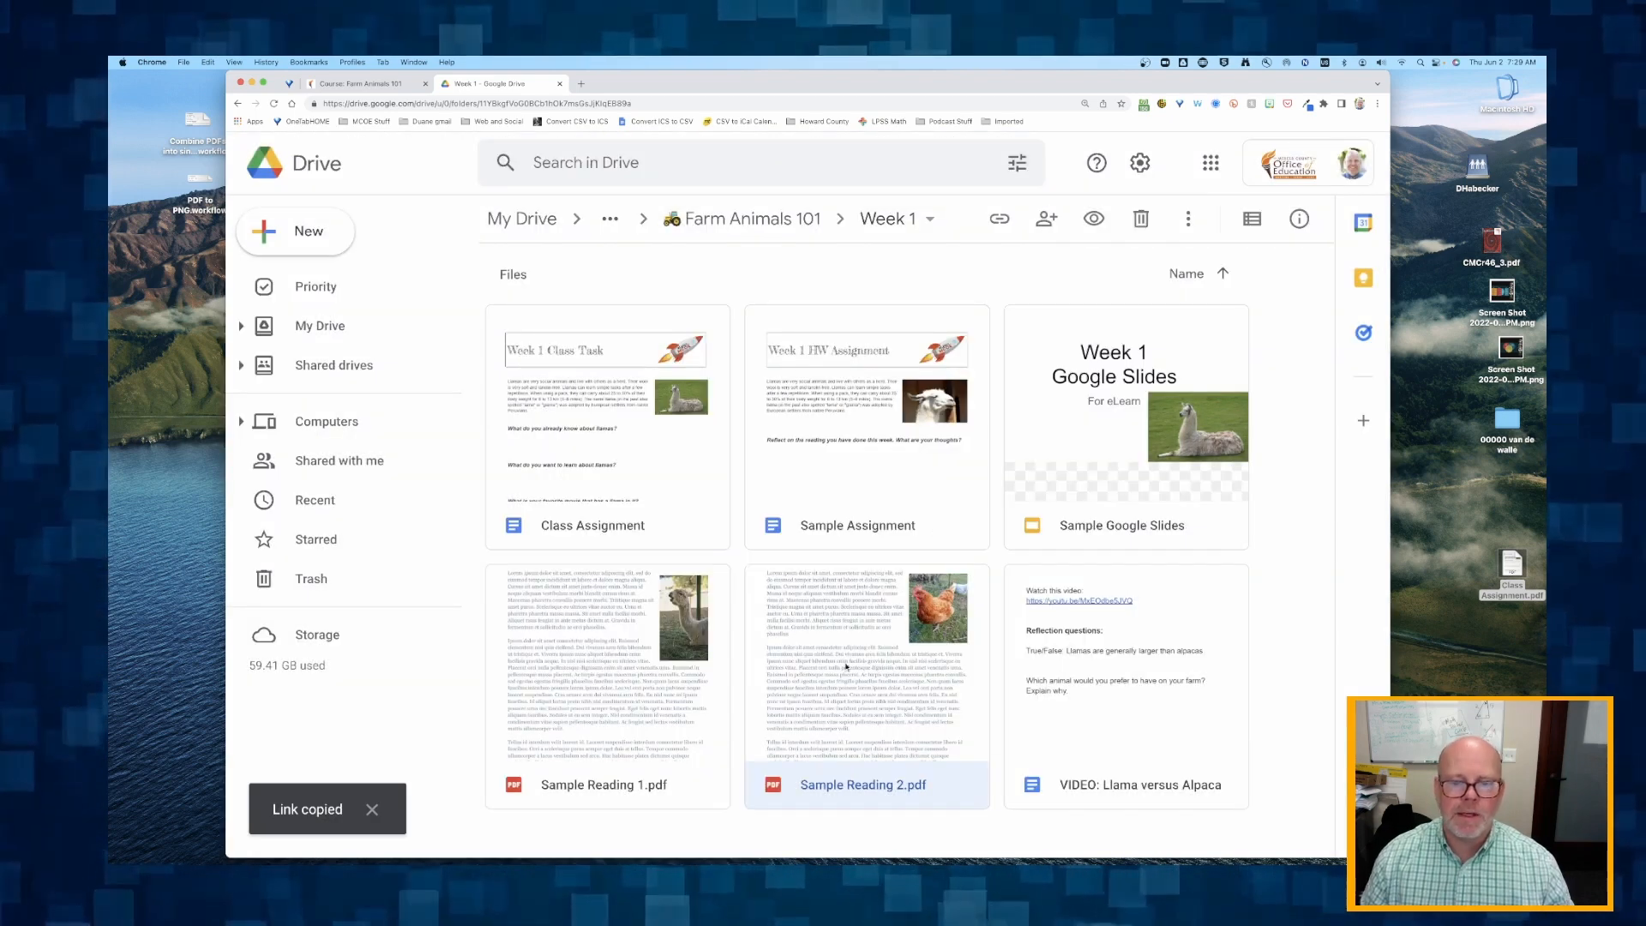
# Return to the eLearn course, turn editing on and add a Lesson activity to Week 1.
pyautogui.click(346, 82)
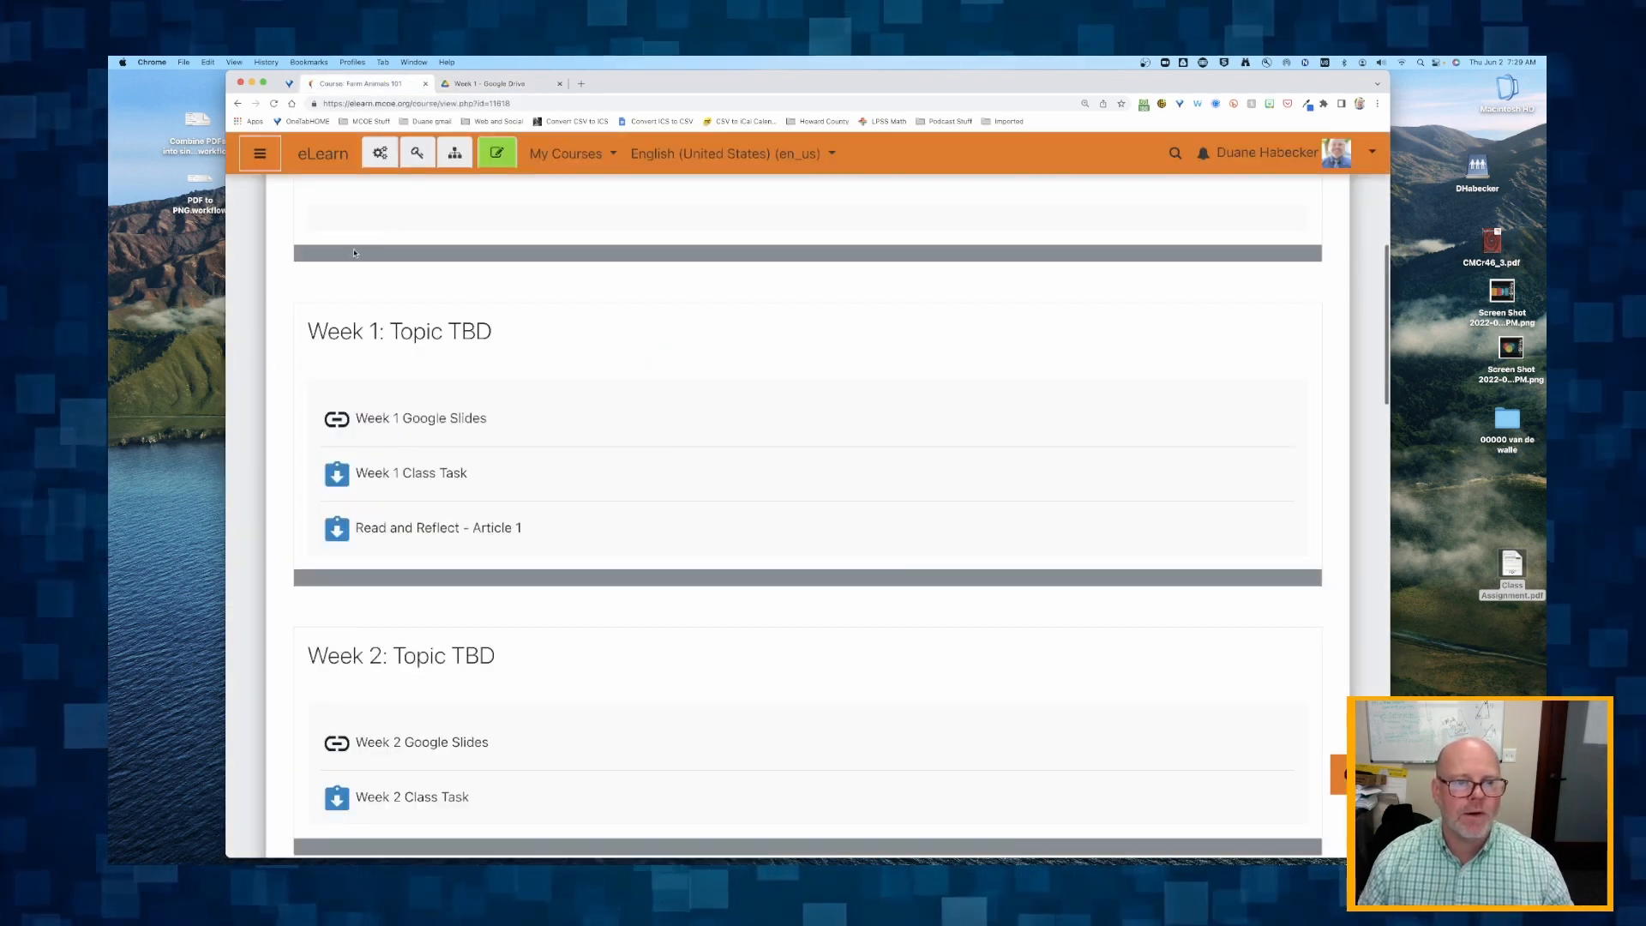
pyautogui.click(495, 153)
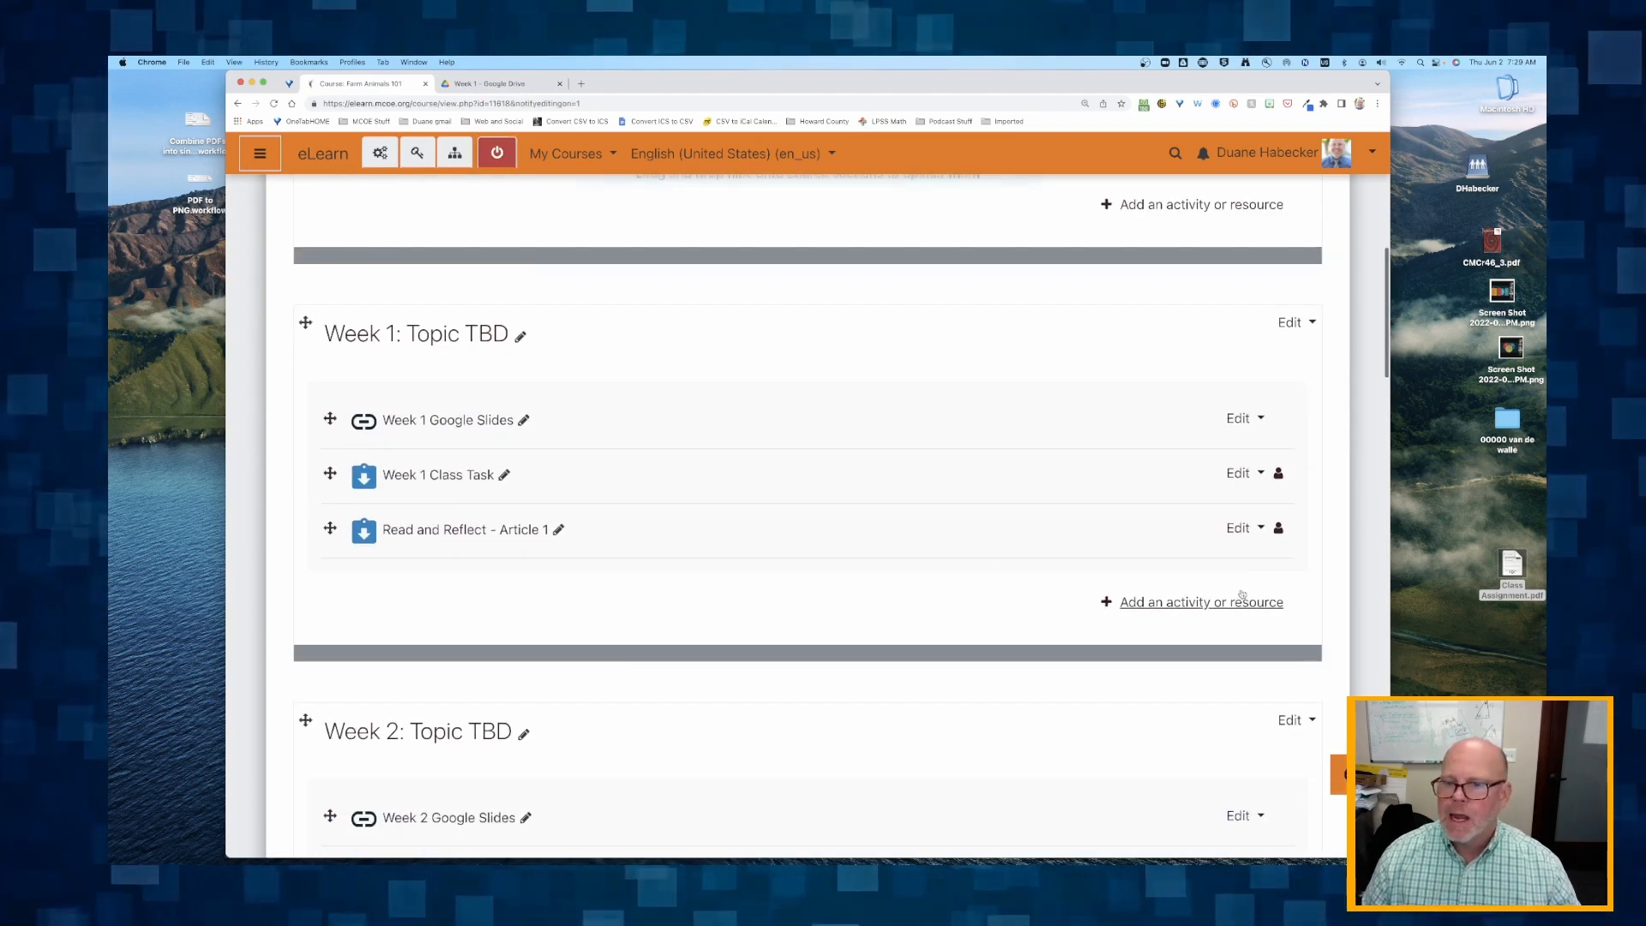
pyautogui.click(1201, 603)
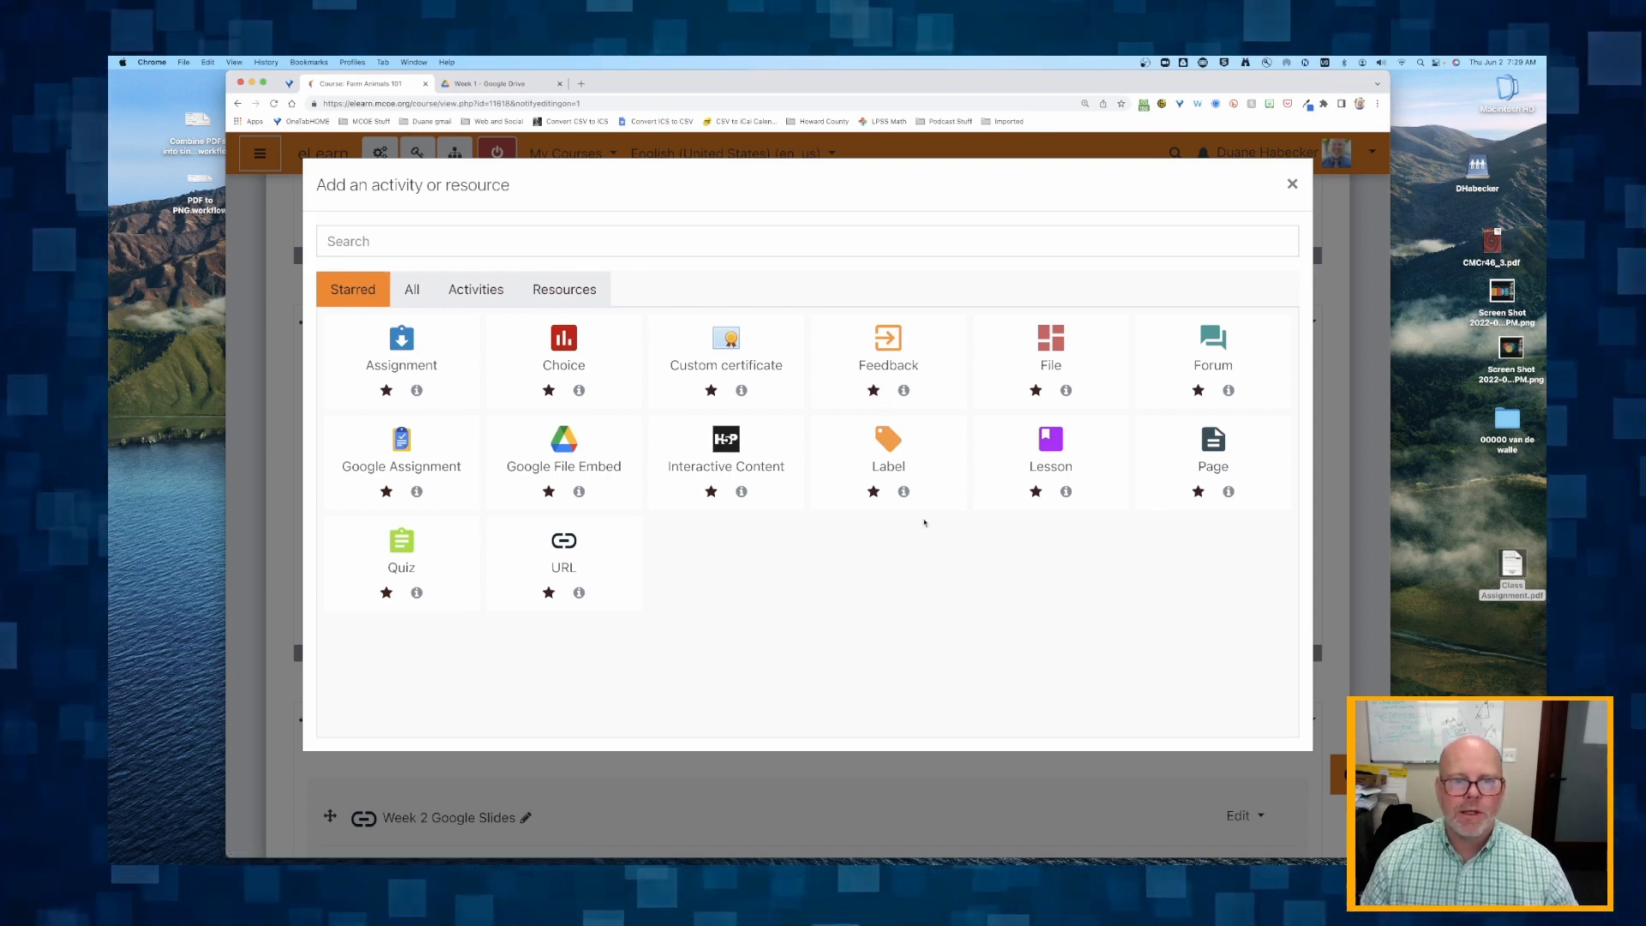
pyautogui.click(411, 289)
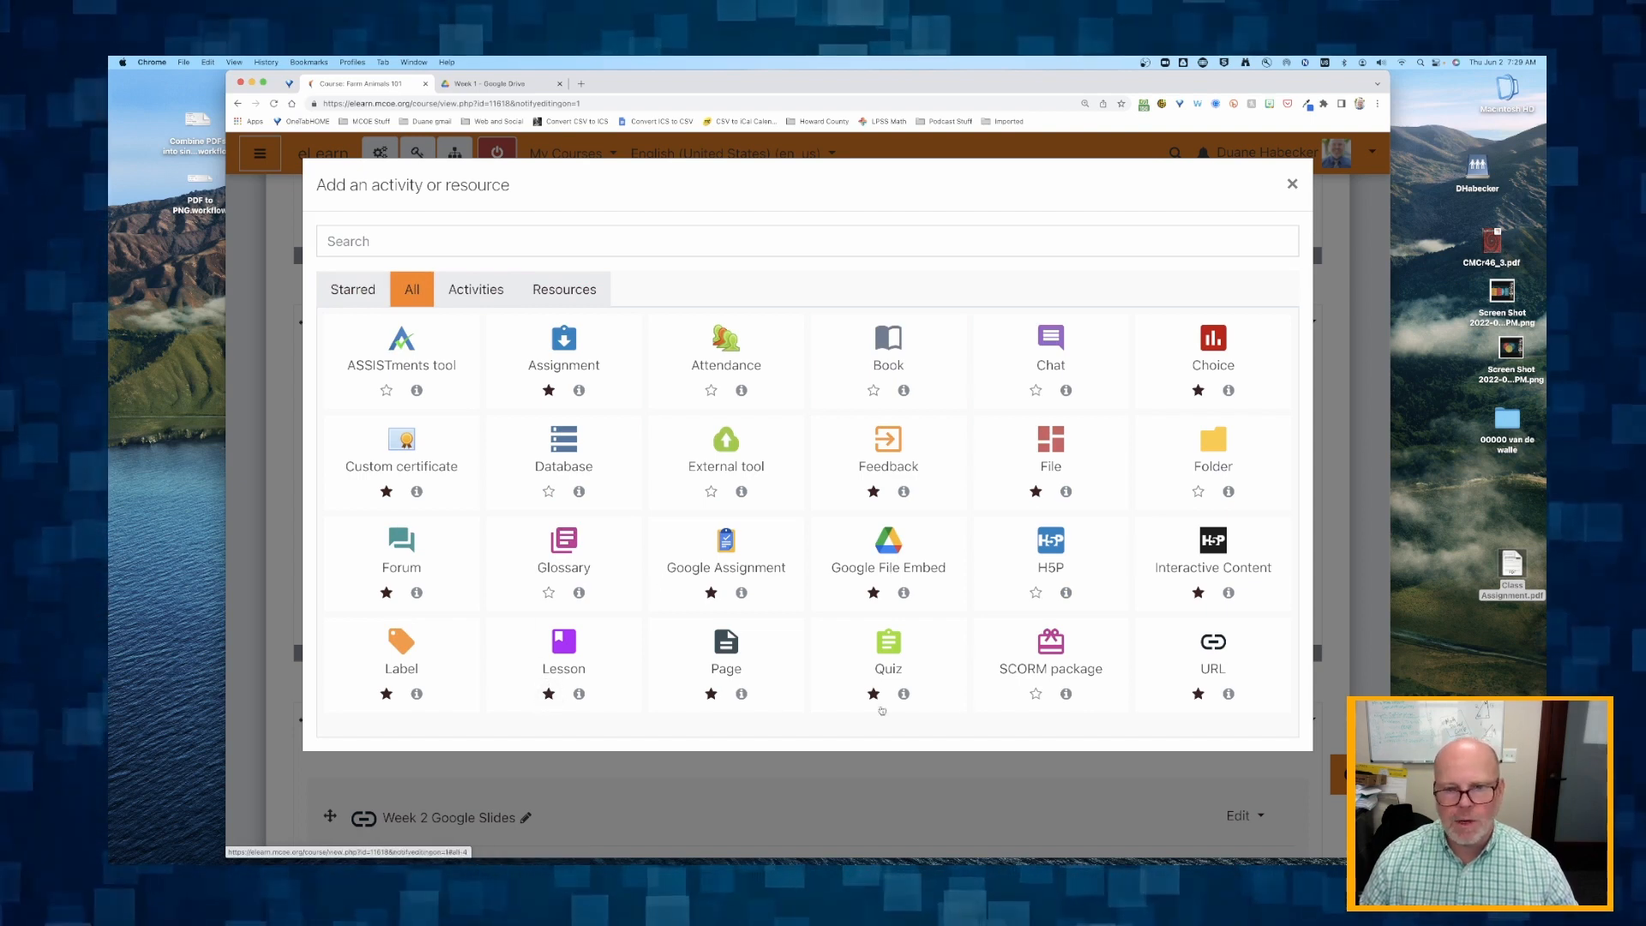
pyautogui.click(352, 289)
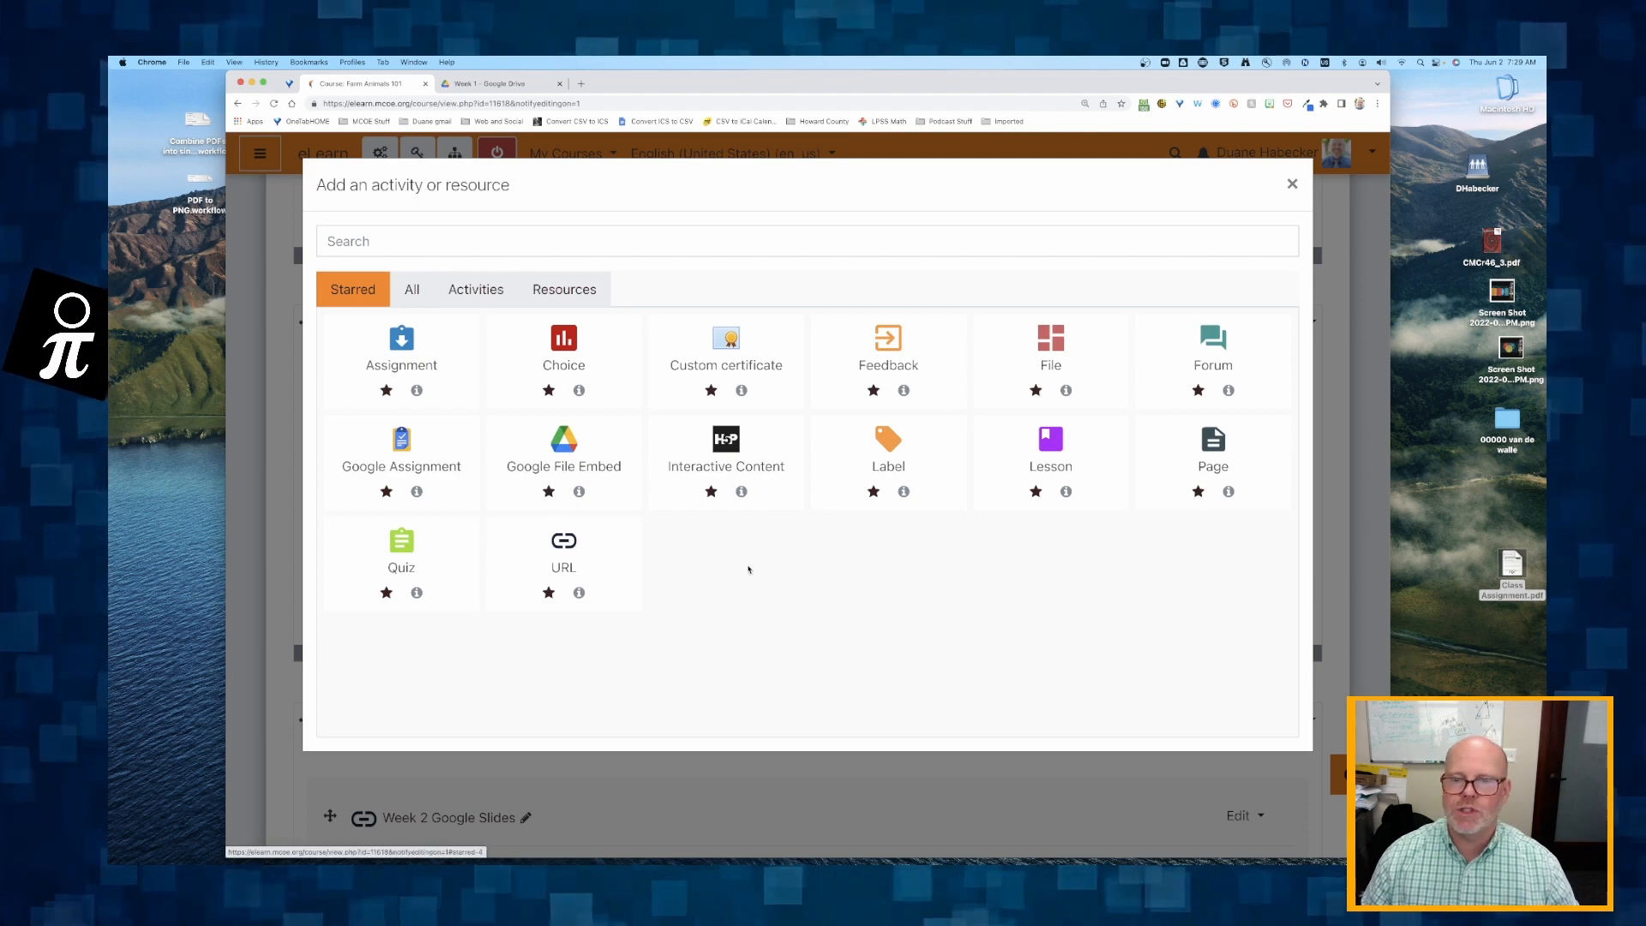
pyautogui.click(1050, 442)
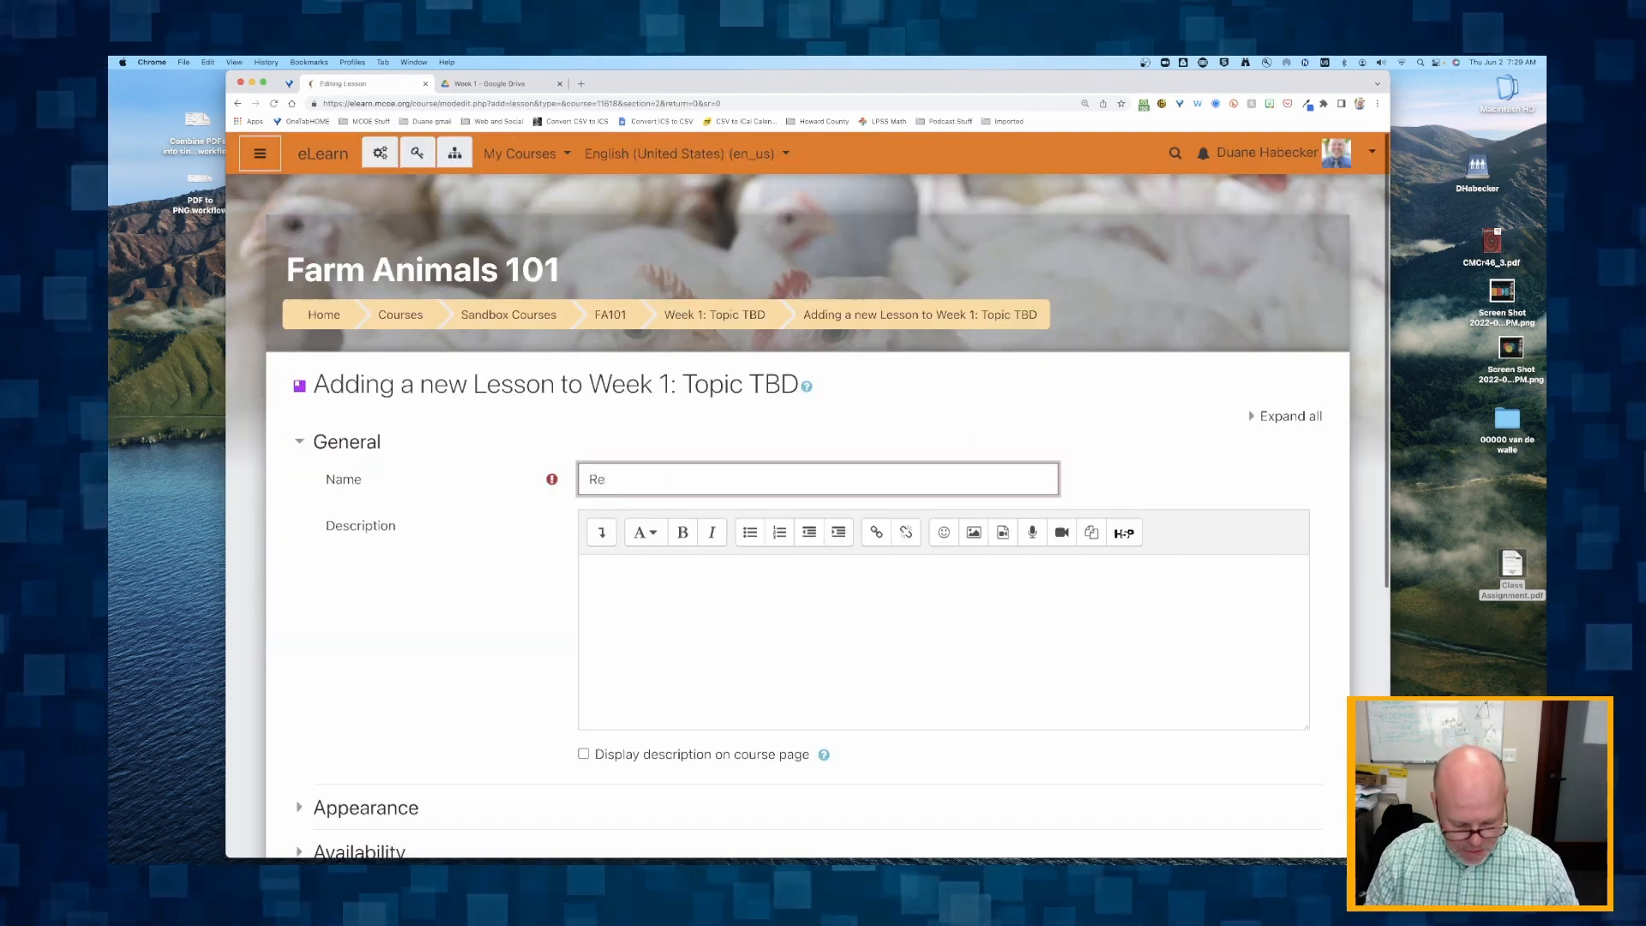
# Name the new lesson "Read and Reflect - Article 2".
pyautogui.write('Read and Reflect ')
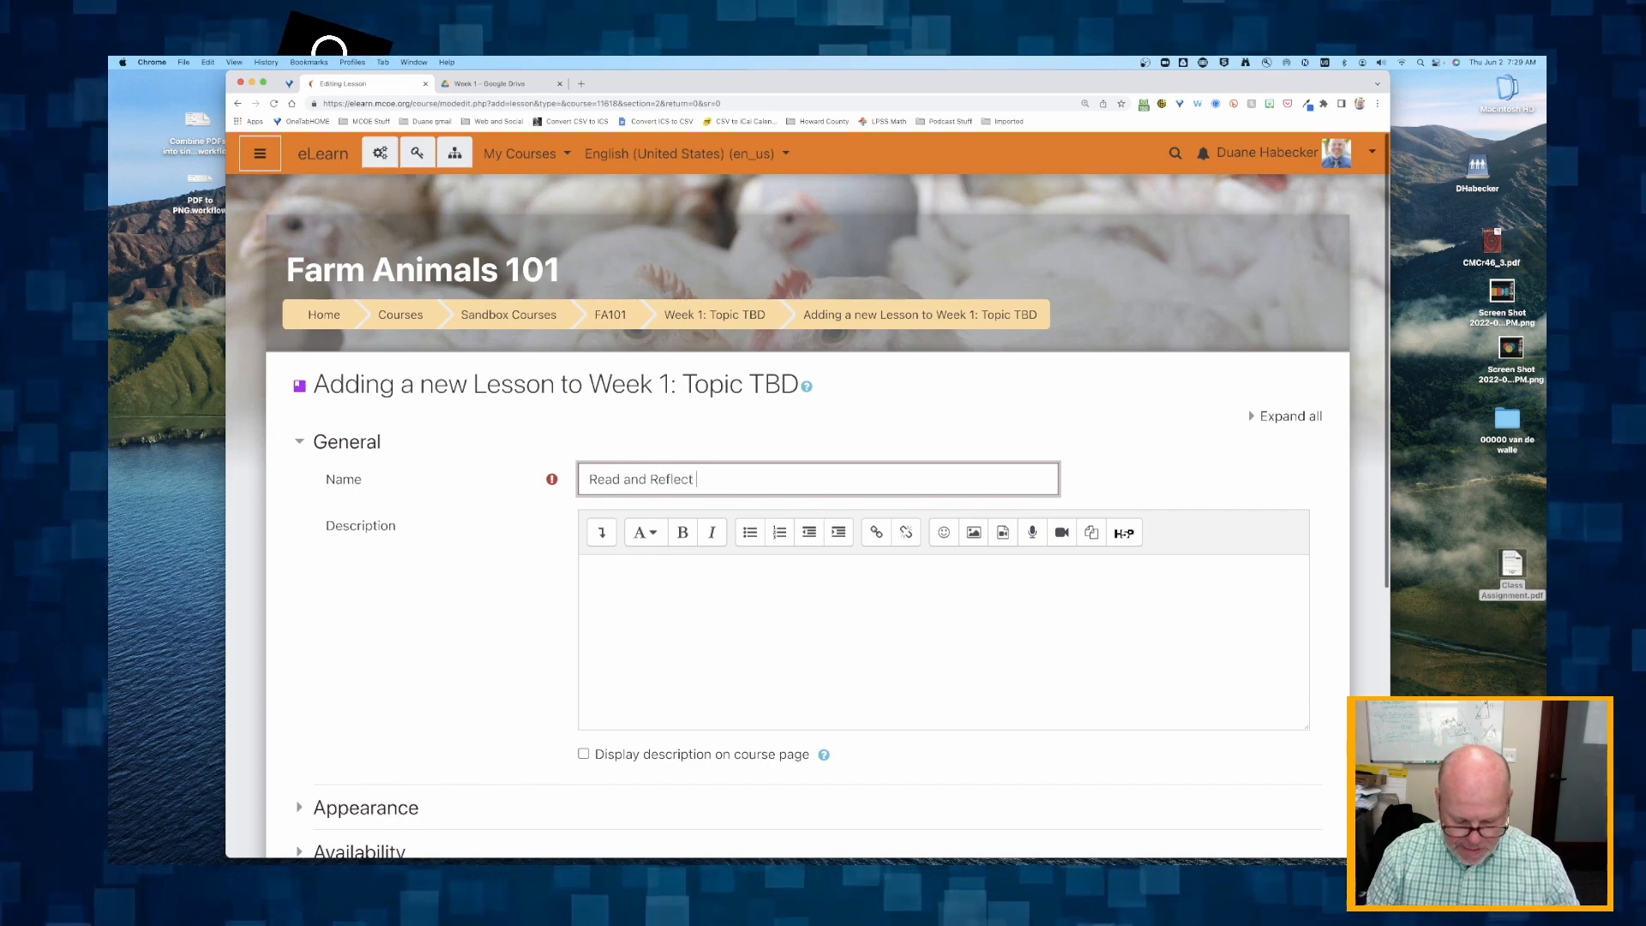
pyautogui.write('- Article 2')
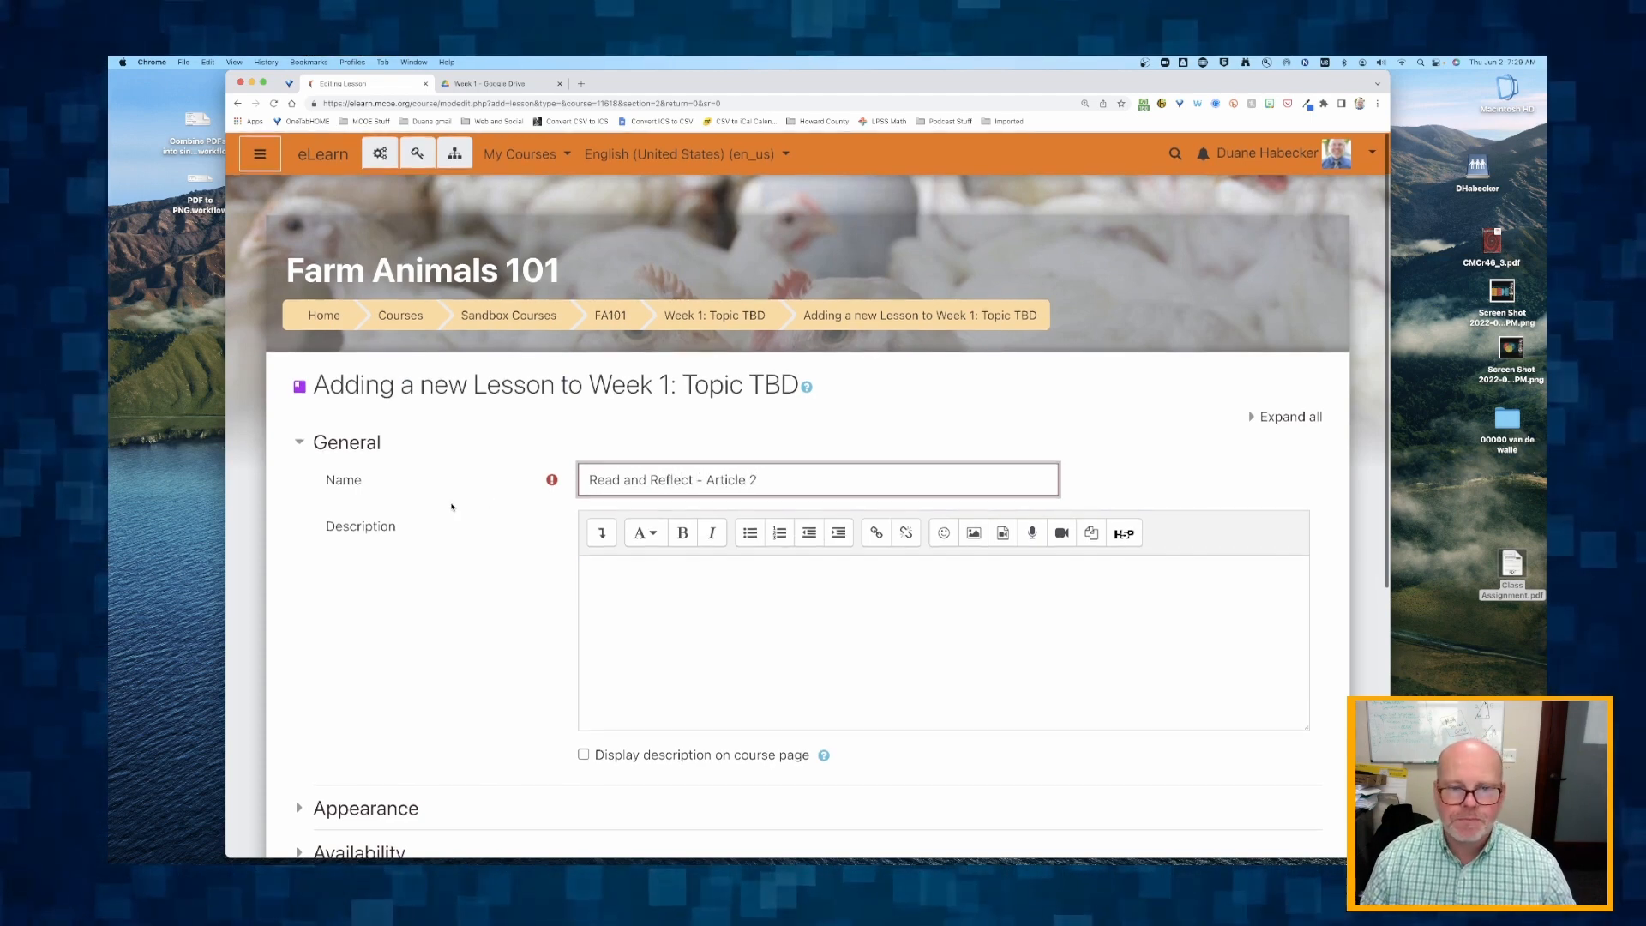
# Write "Step 1: Download and read this article:" in the lesson description, followed by the copied Drive link and a new line.
pyautogui.scroll(-4, 452, 506)
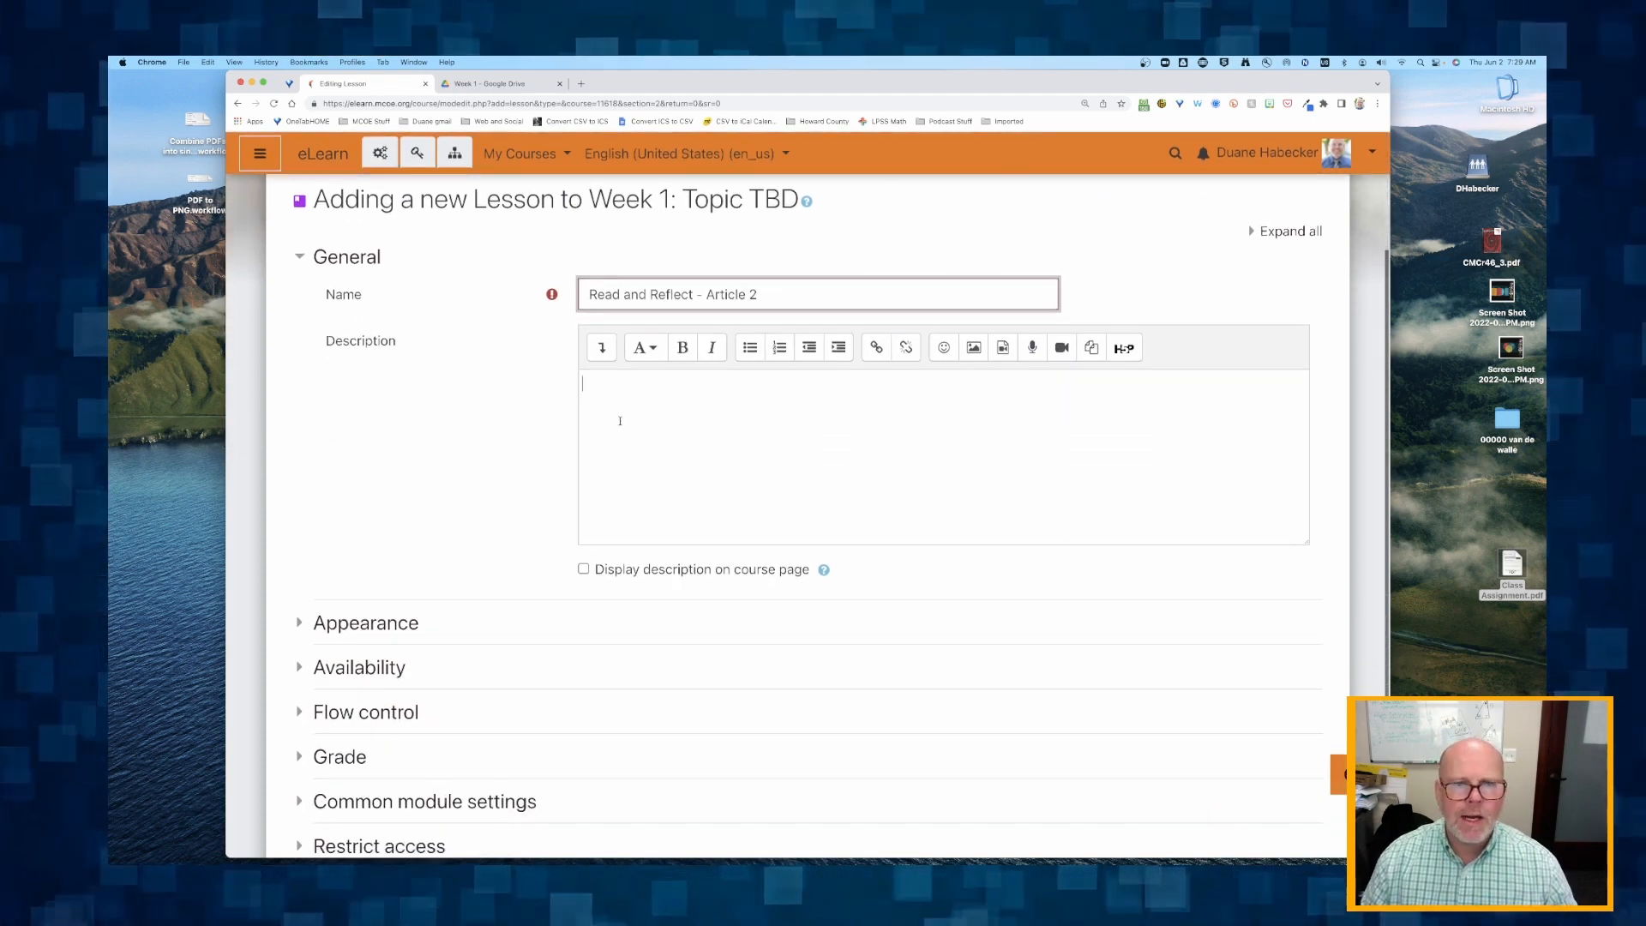
pyautogui.click(620, 421)
pyautogui.write('Step ')
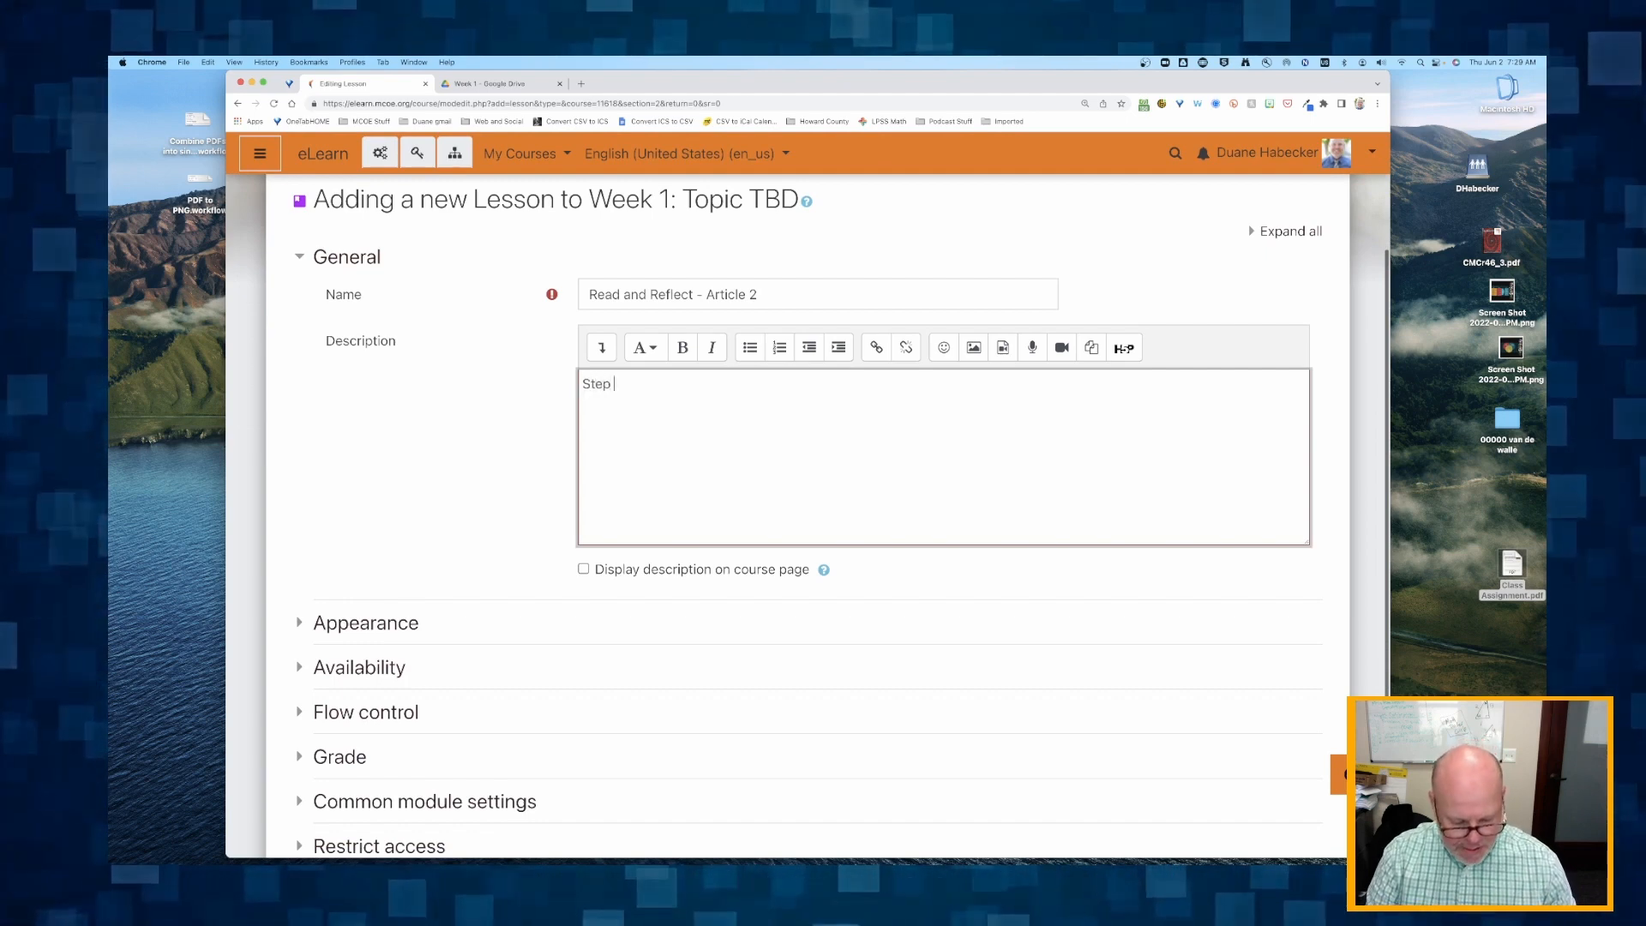
pyautogui.write('1:')
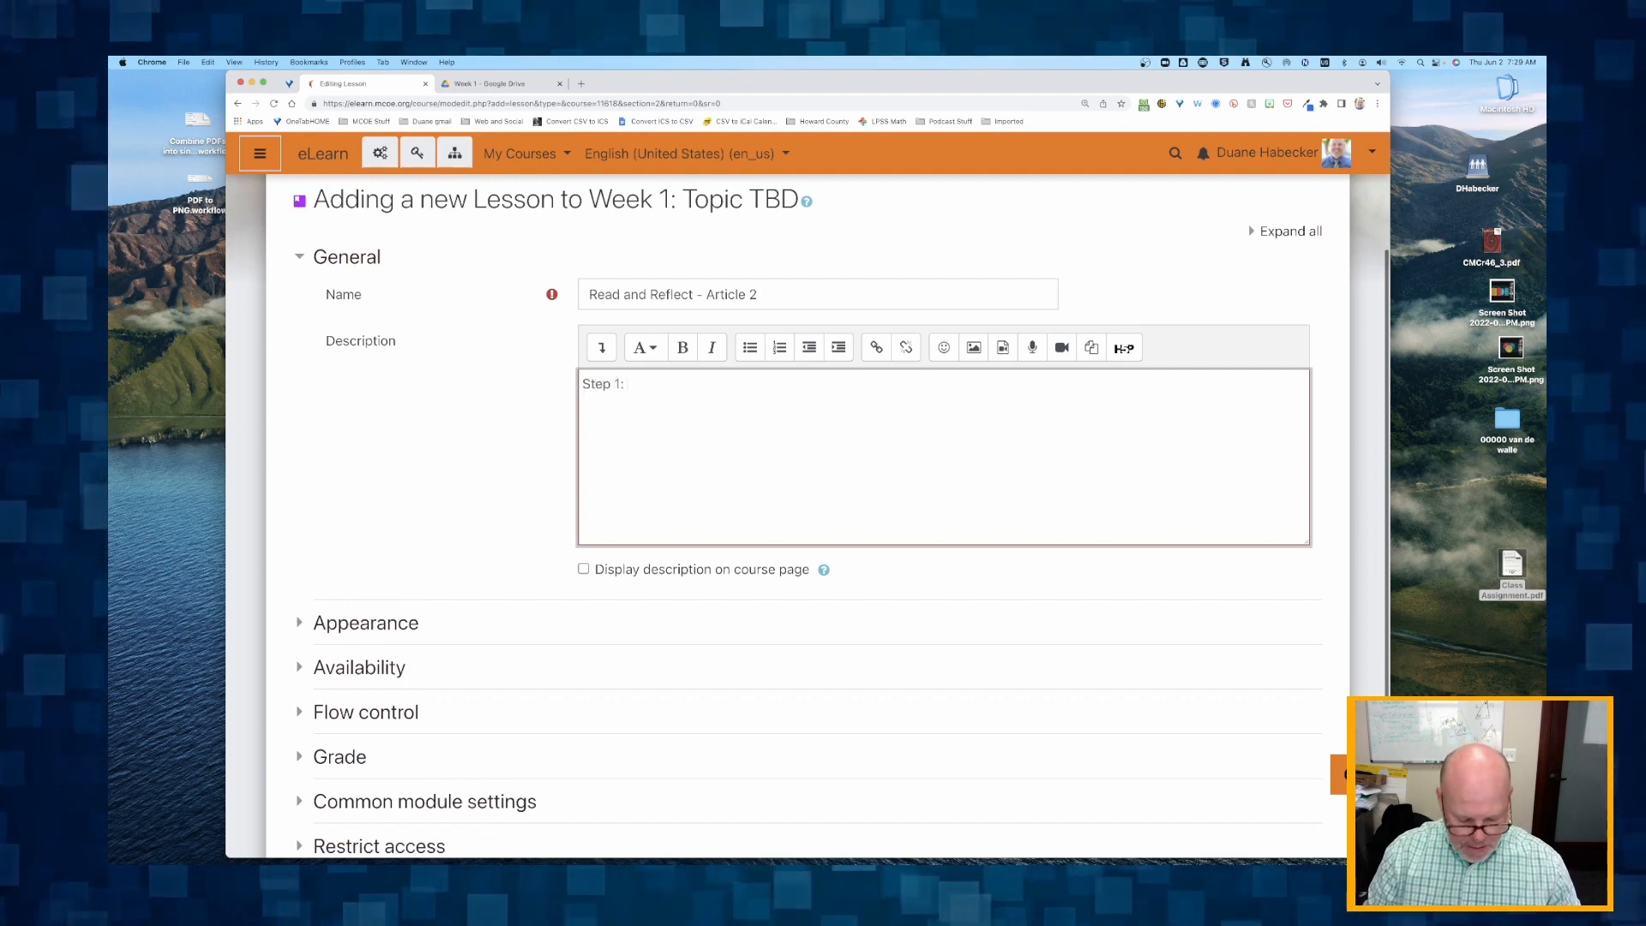
pyautogui.write(' Download and ')
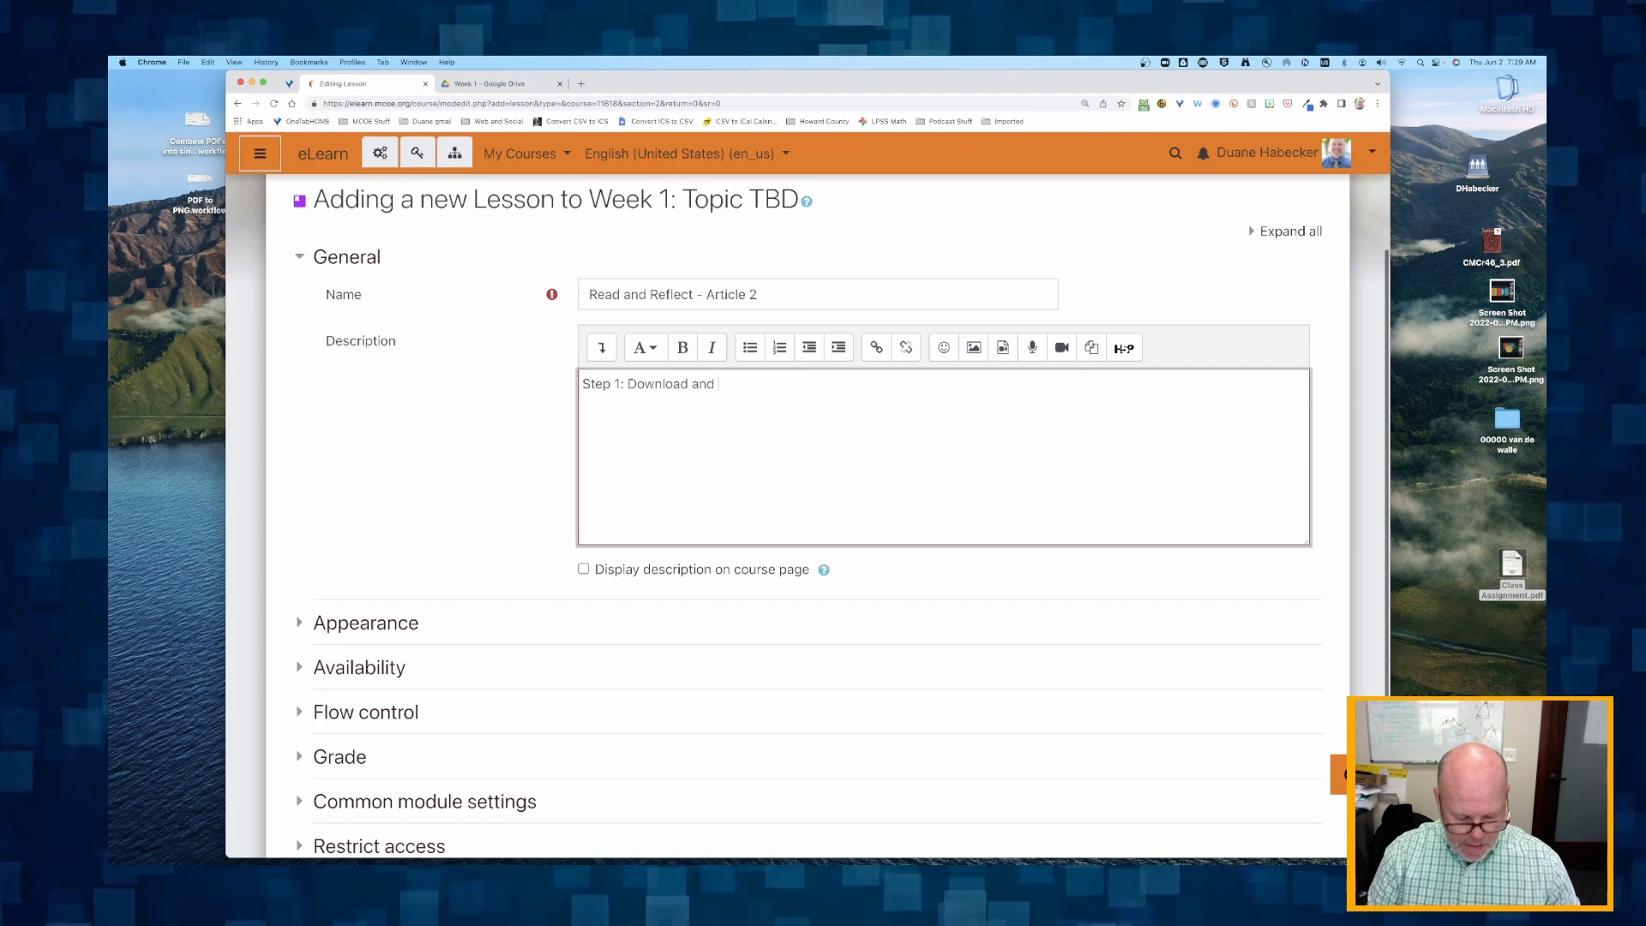
pyautogui.write('read this article:')
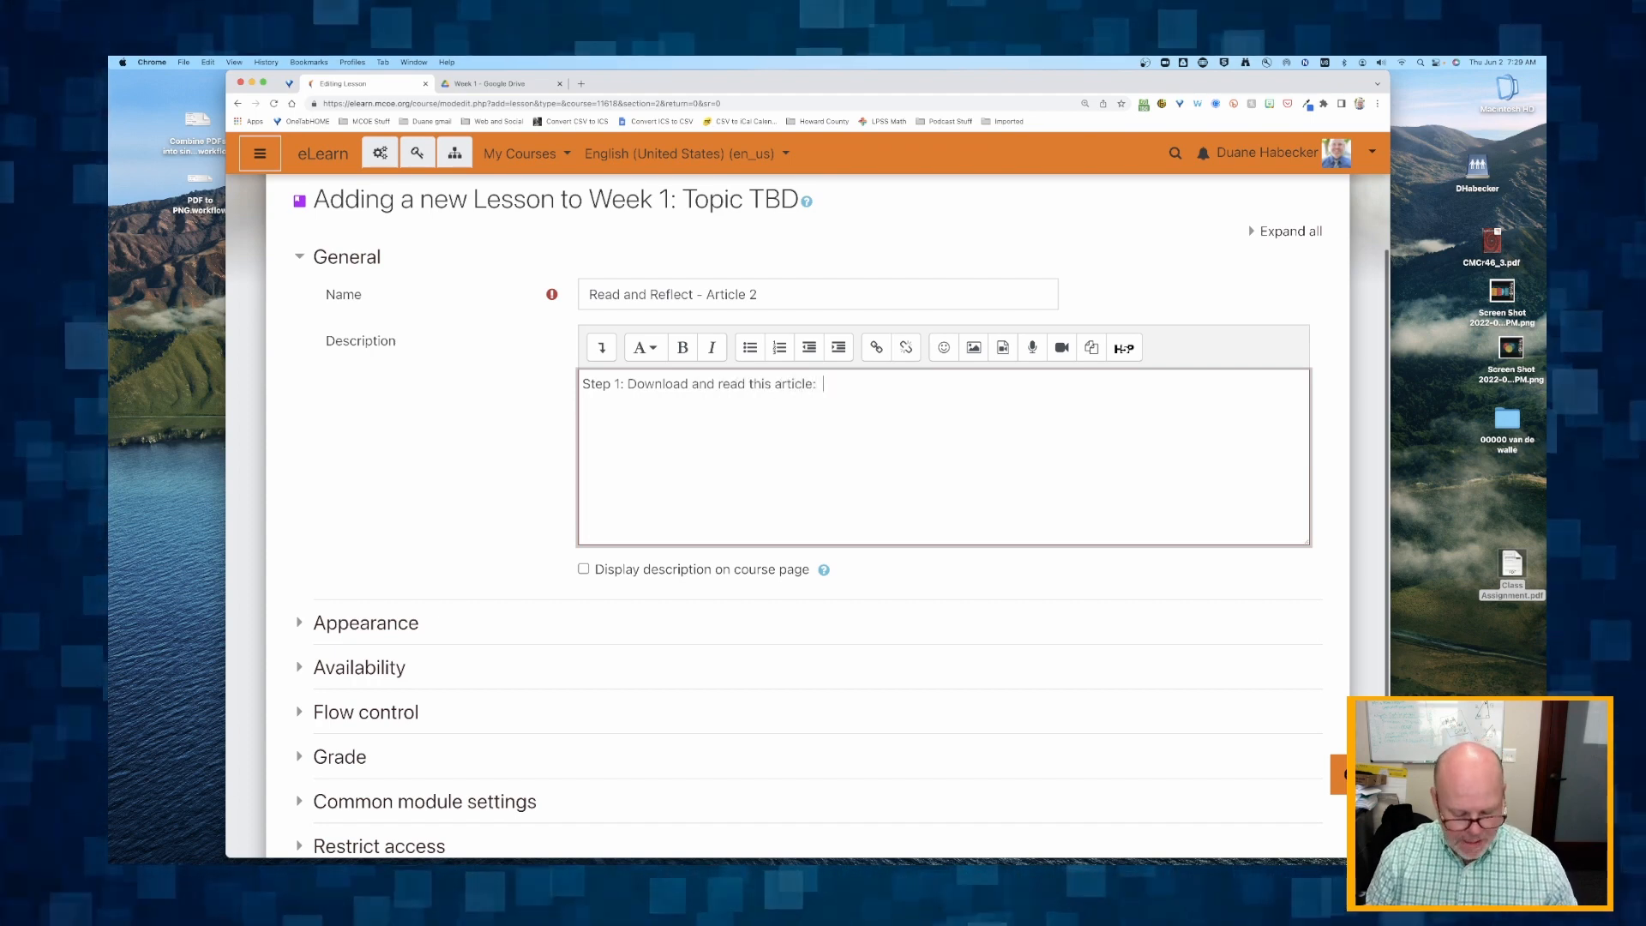
pyautogui.press('Return')
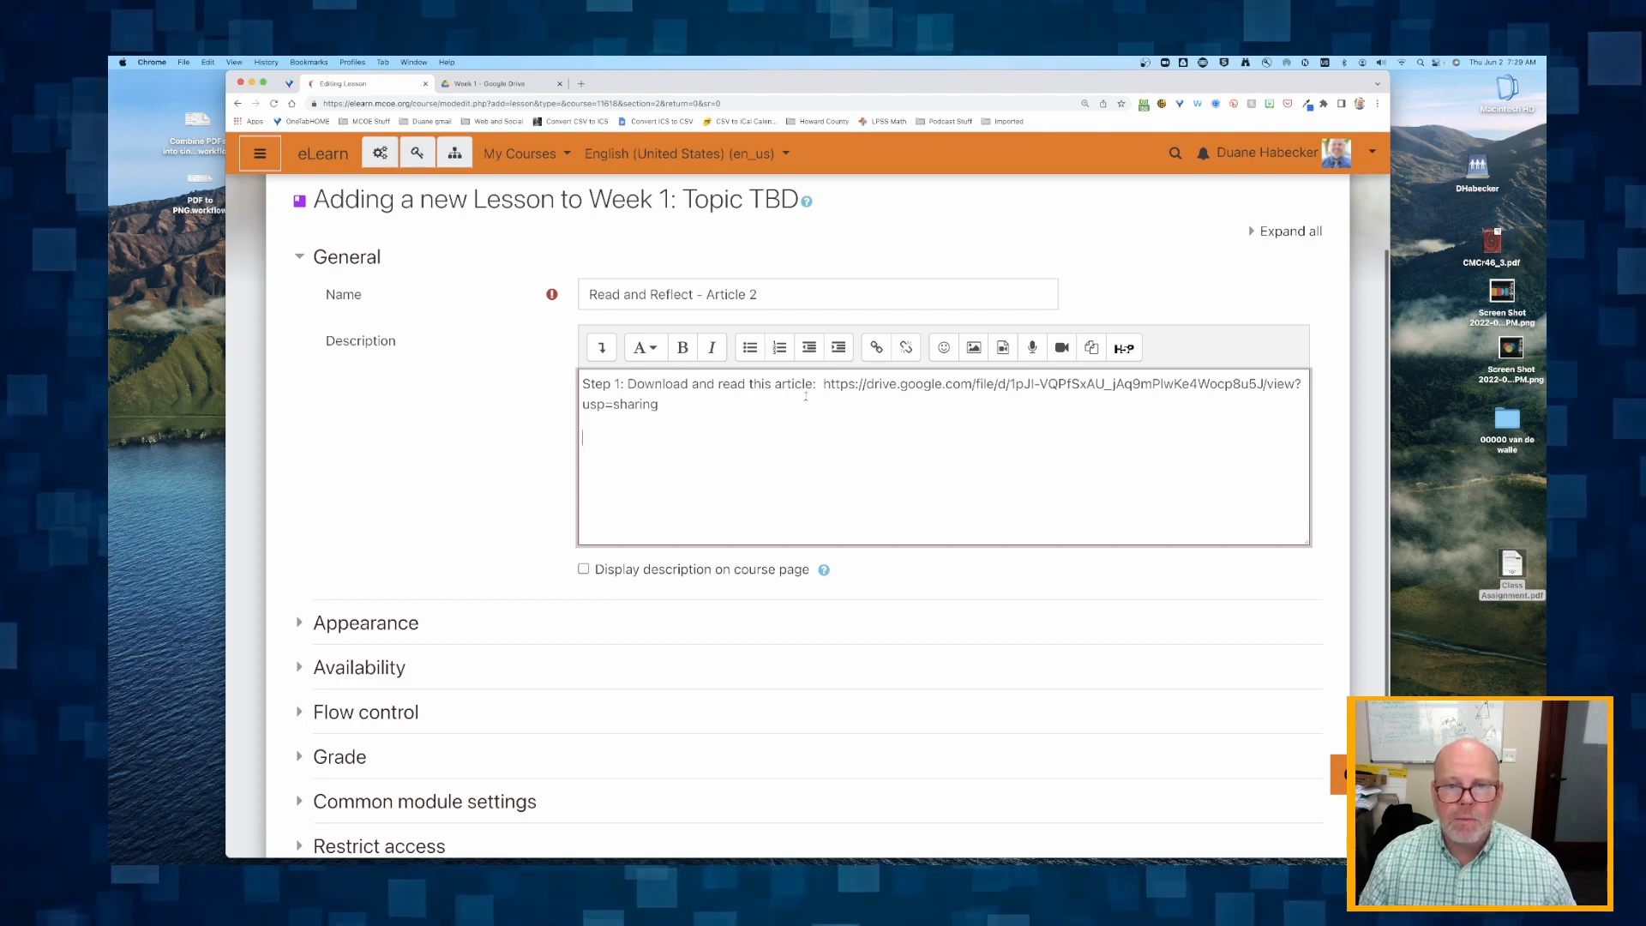
# Turn the Drive address in the description into a hyperlink to that same address, set to open in a new window.
pyautogui.moveTo(821, 383); pyautogui.dragTo(673, 404)
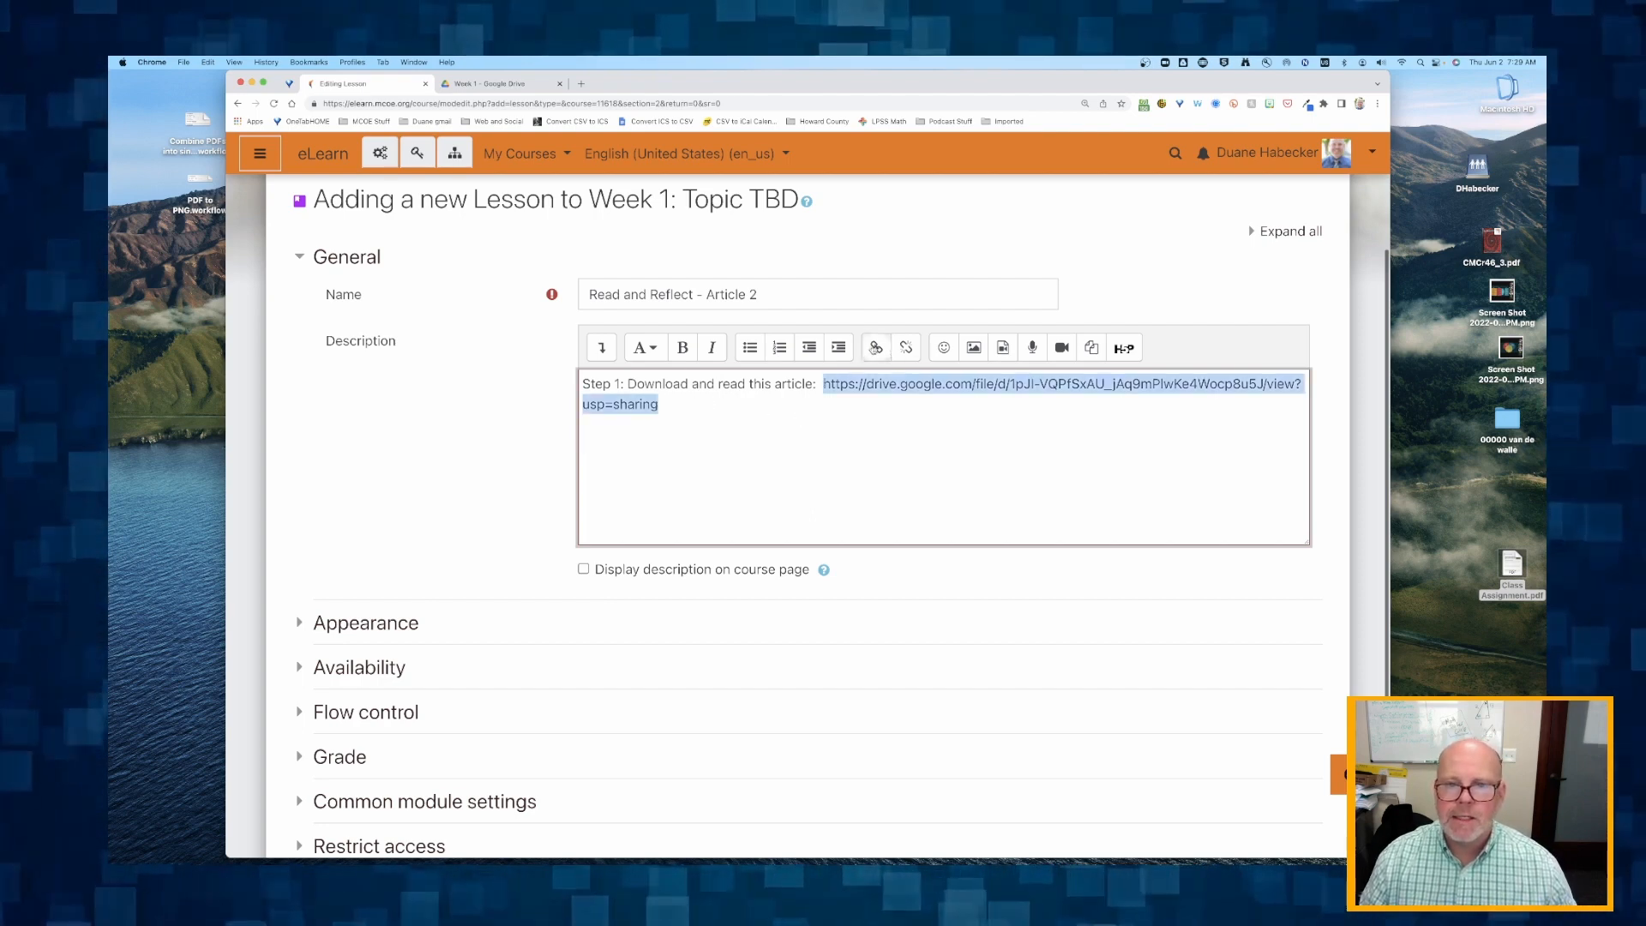
pyautogui.click(876, 347)
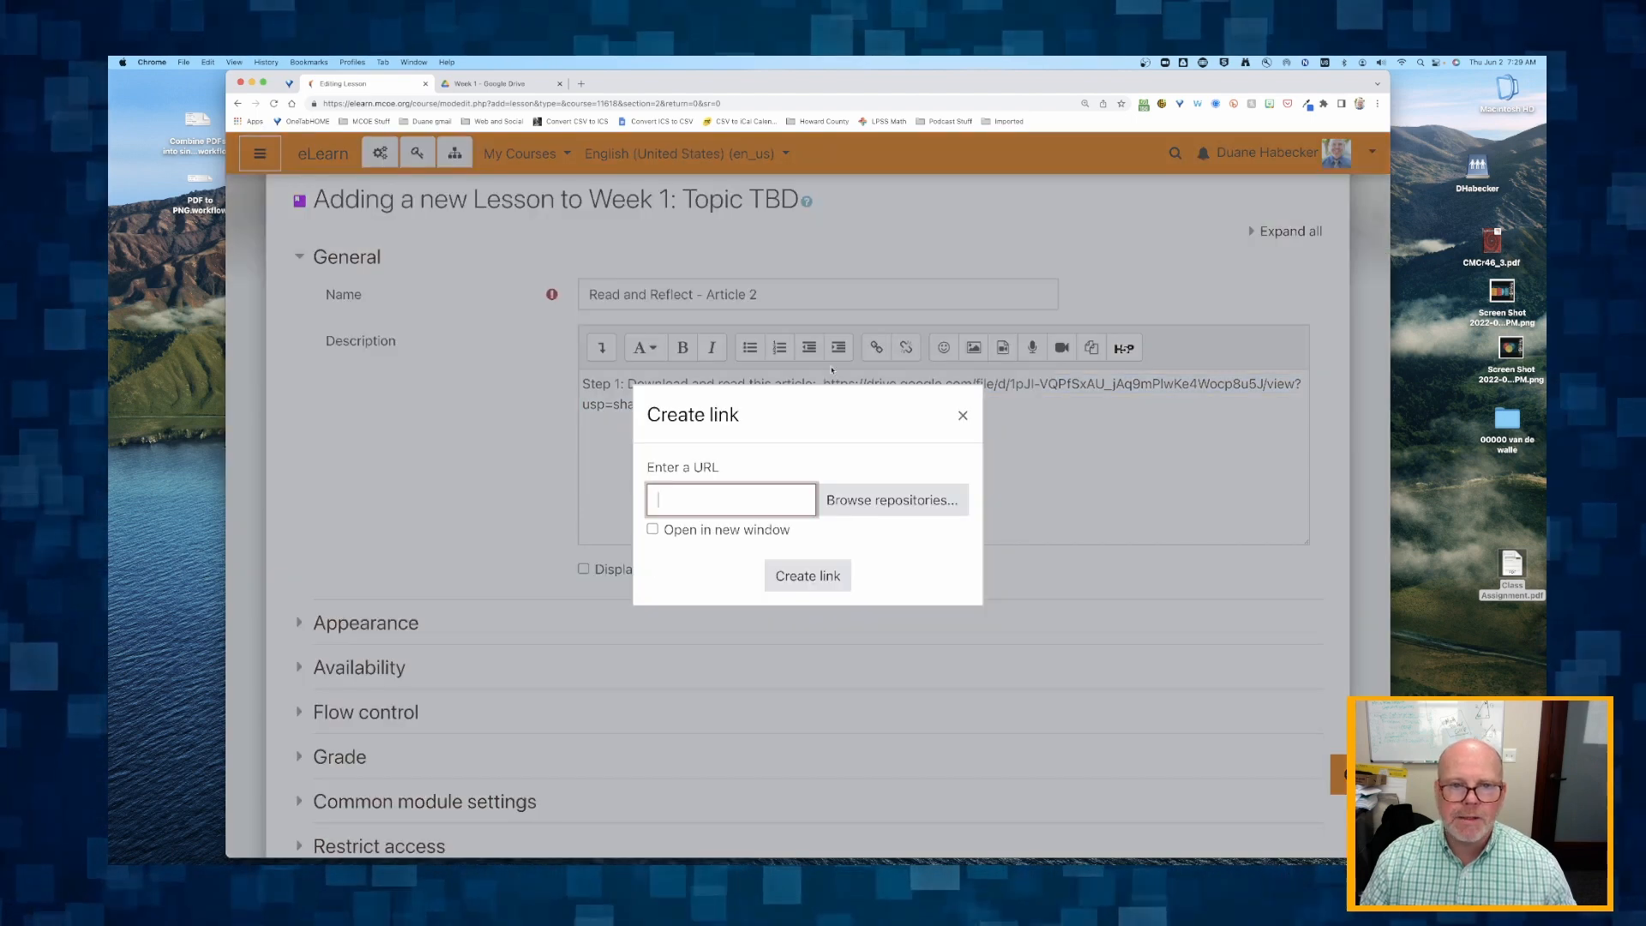
pyautogui.click(684, 494)
pyautogui.hotkey('ctrl', 'v')
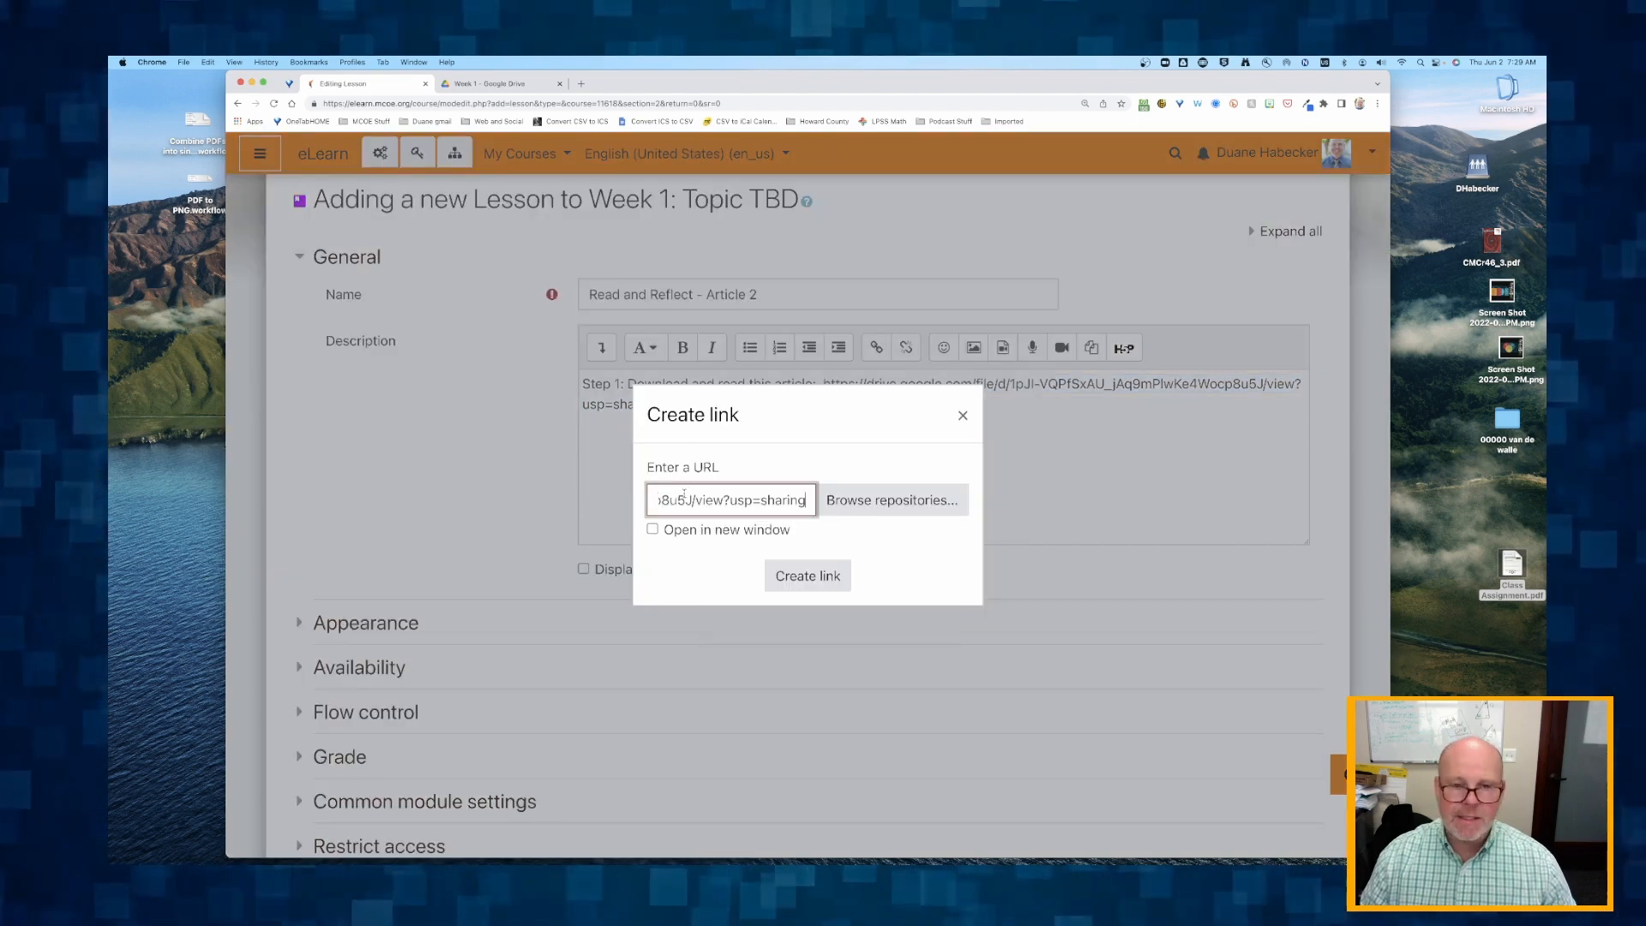
pyautogui.click(656, 528)
pyautogui.click(807, 575)
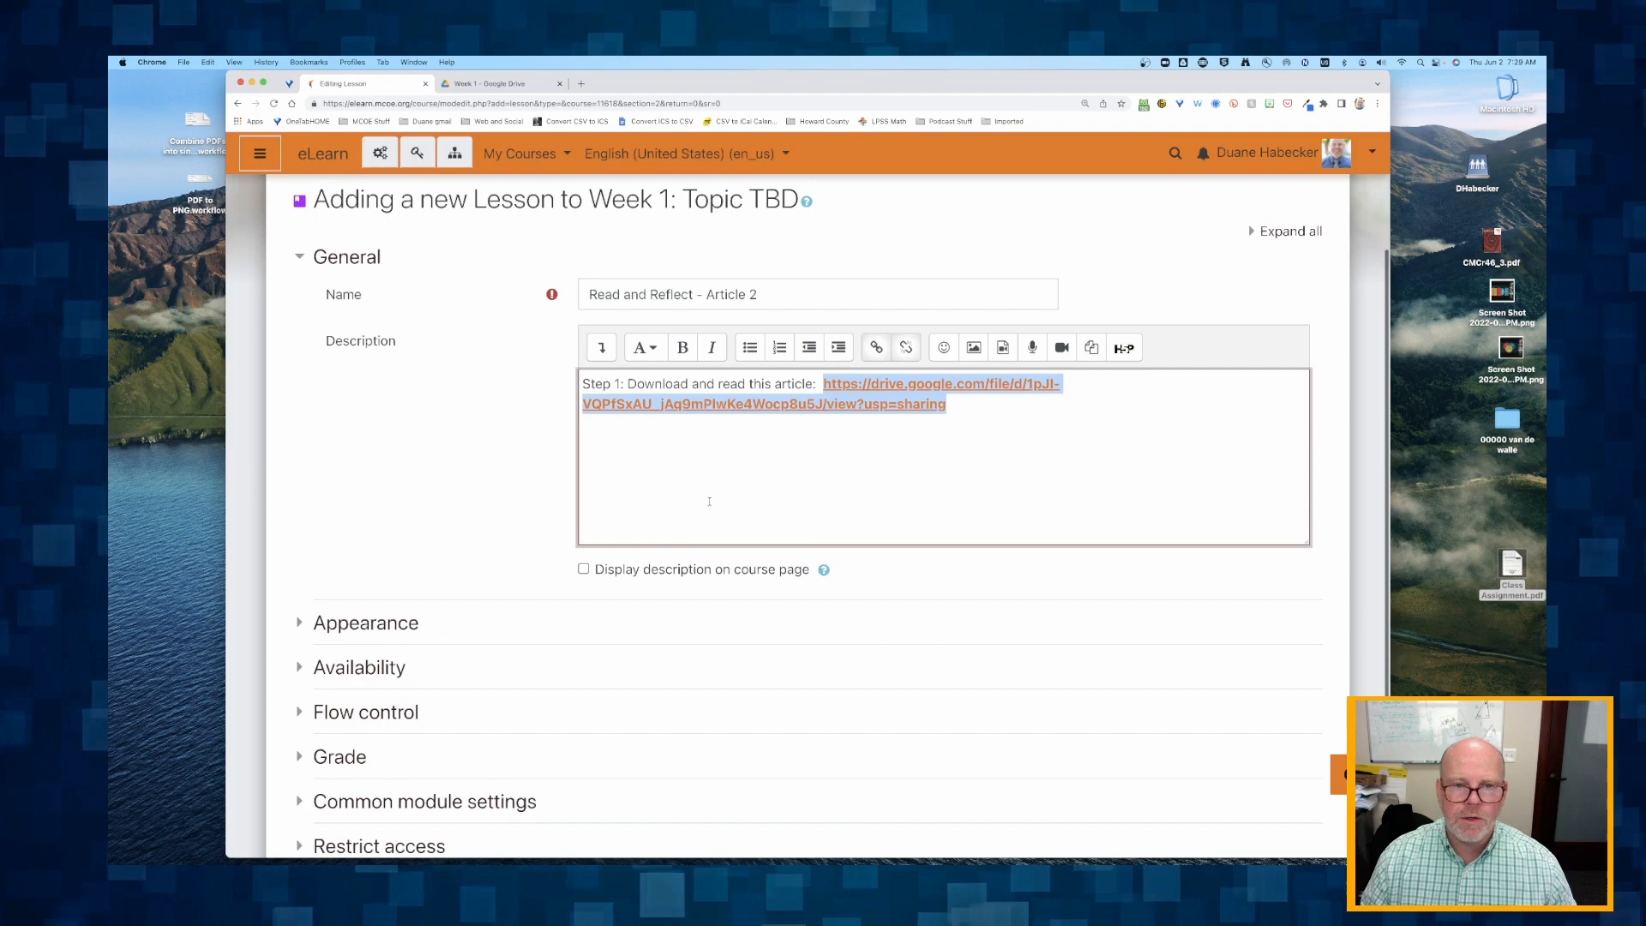
# Write "Step 2: Then answer the reflection questions below." on a new line beneath the article link in the lesson description.
pyautogui.click(600, 433)
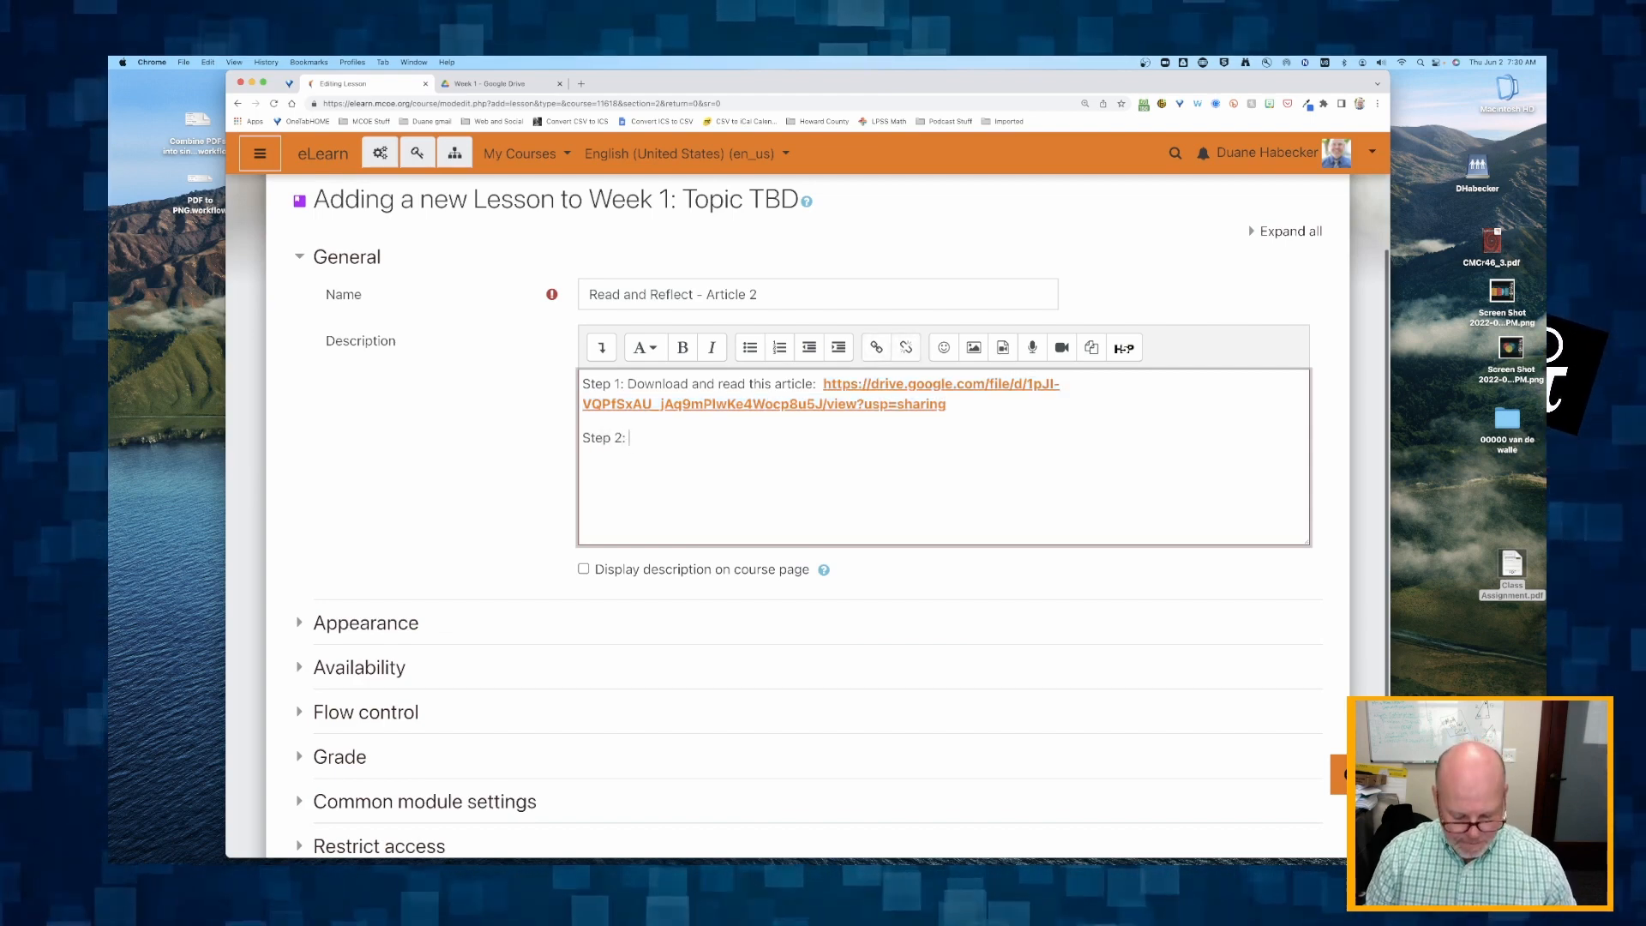
pyautogui.write('Step 2: The')
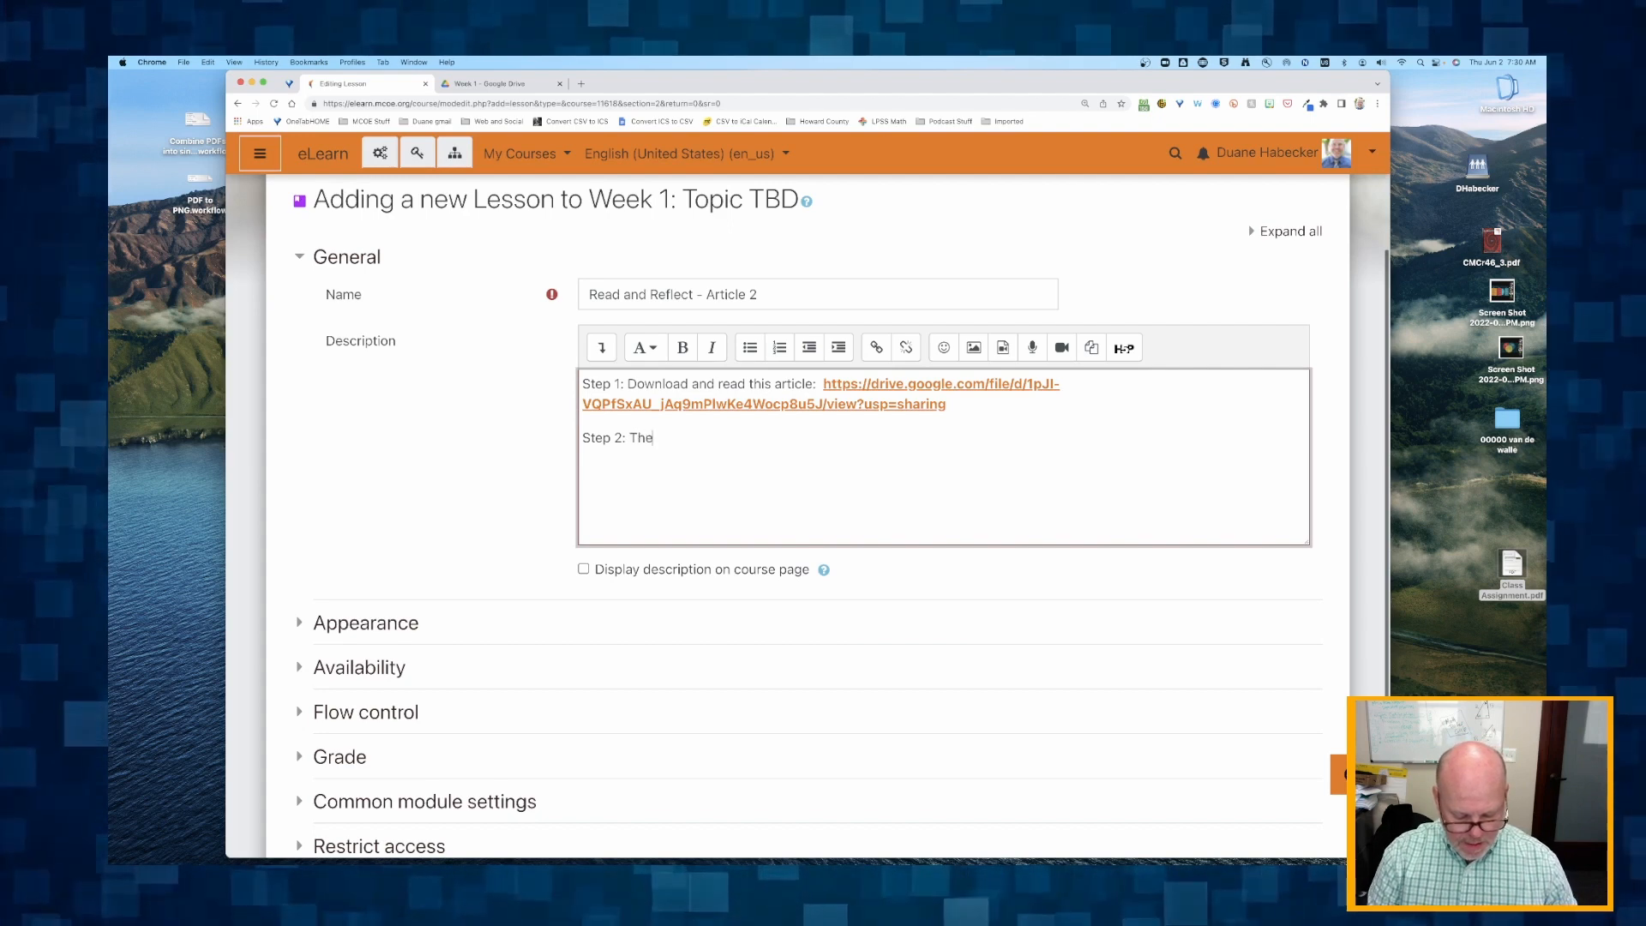
pyautogui.write('n answer the ')
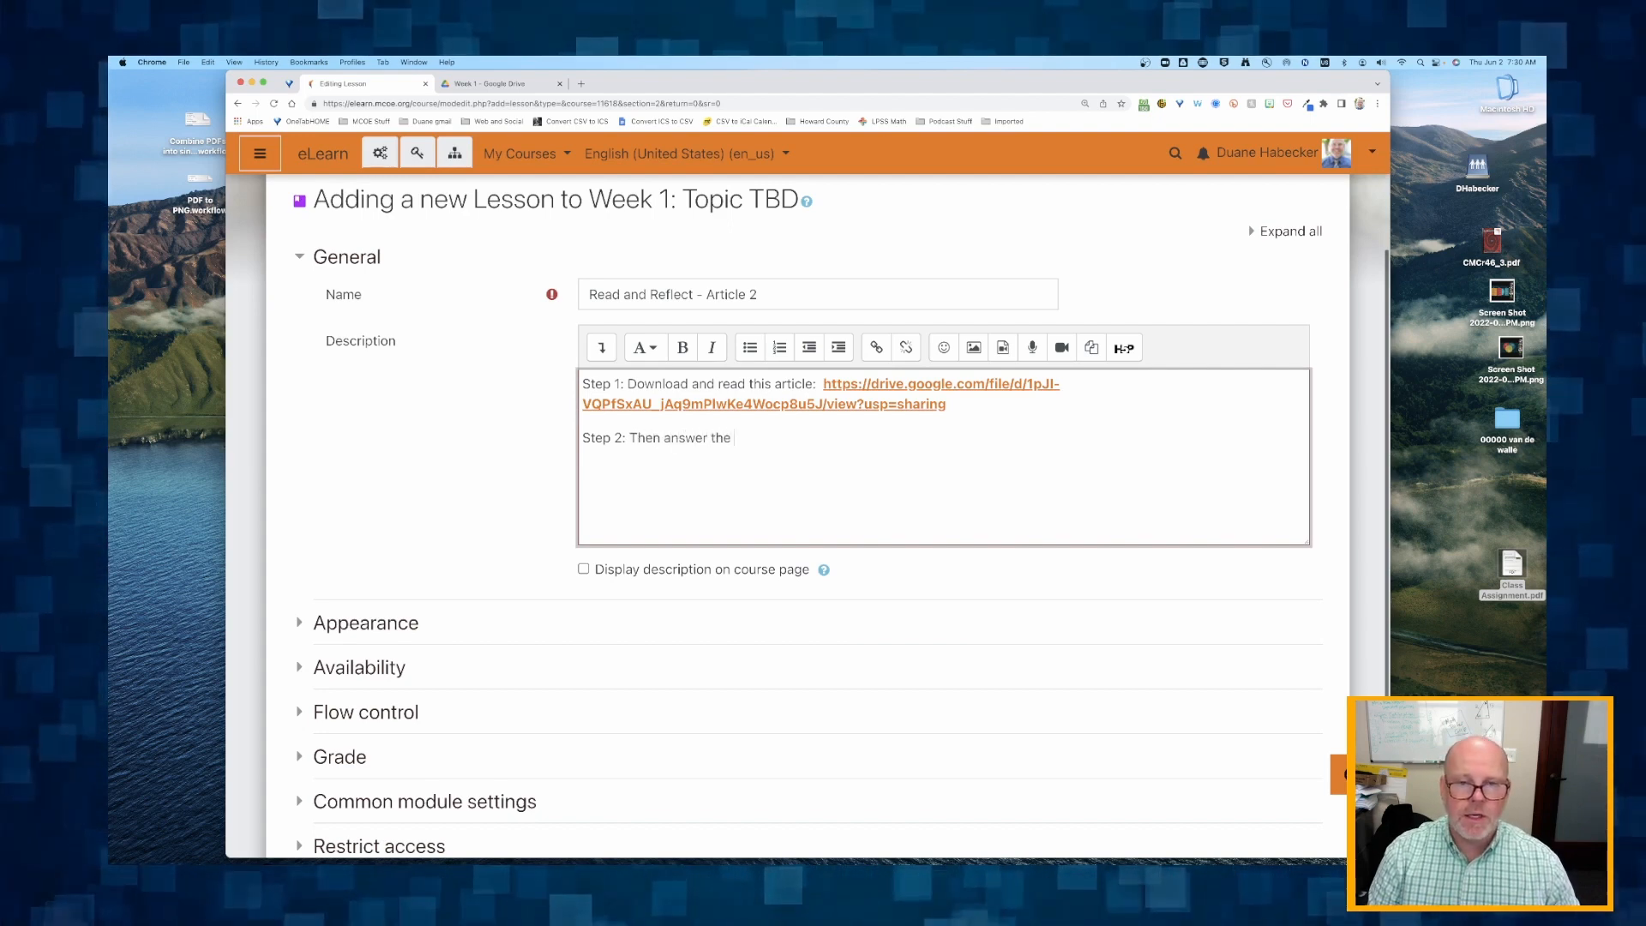
pyautogui.write('question')
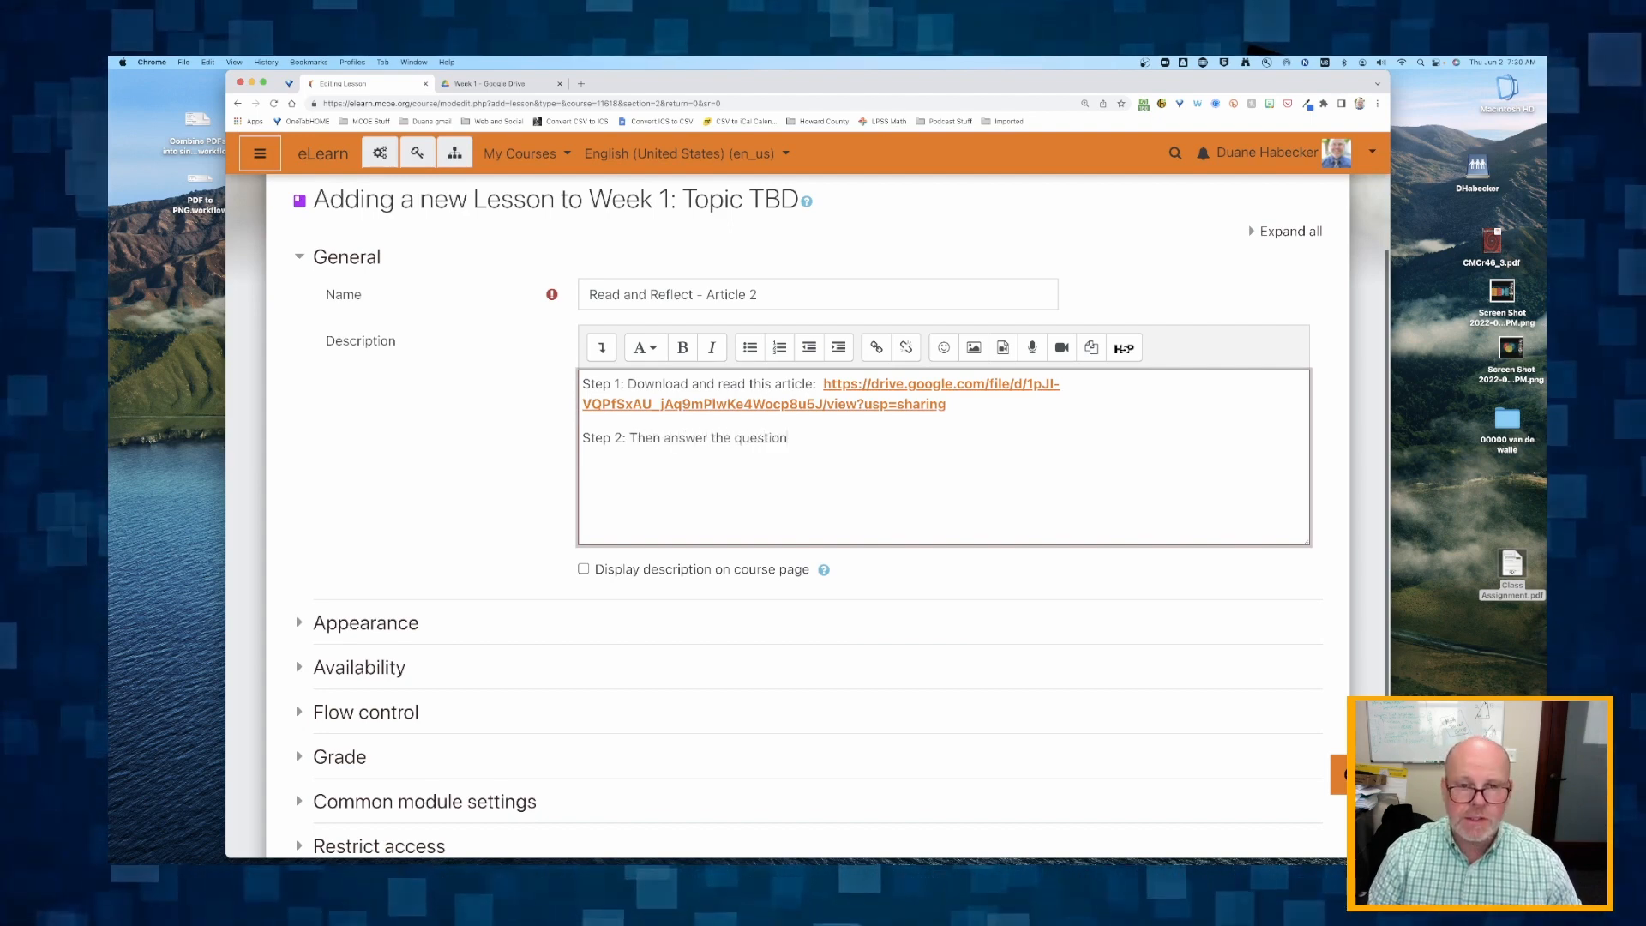
pyautogui.press('BackSpace')
pyautogui.press('BackSpace')
pyautogui.press('BackSpace')
pyautogui.press('BackSpace')
pyautogui.press('BackSpace')
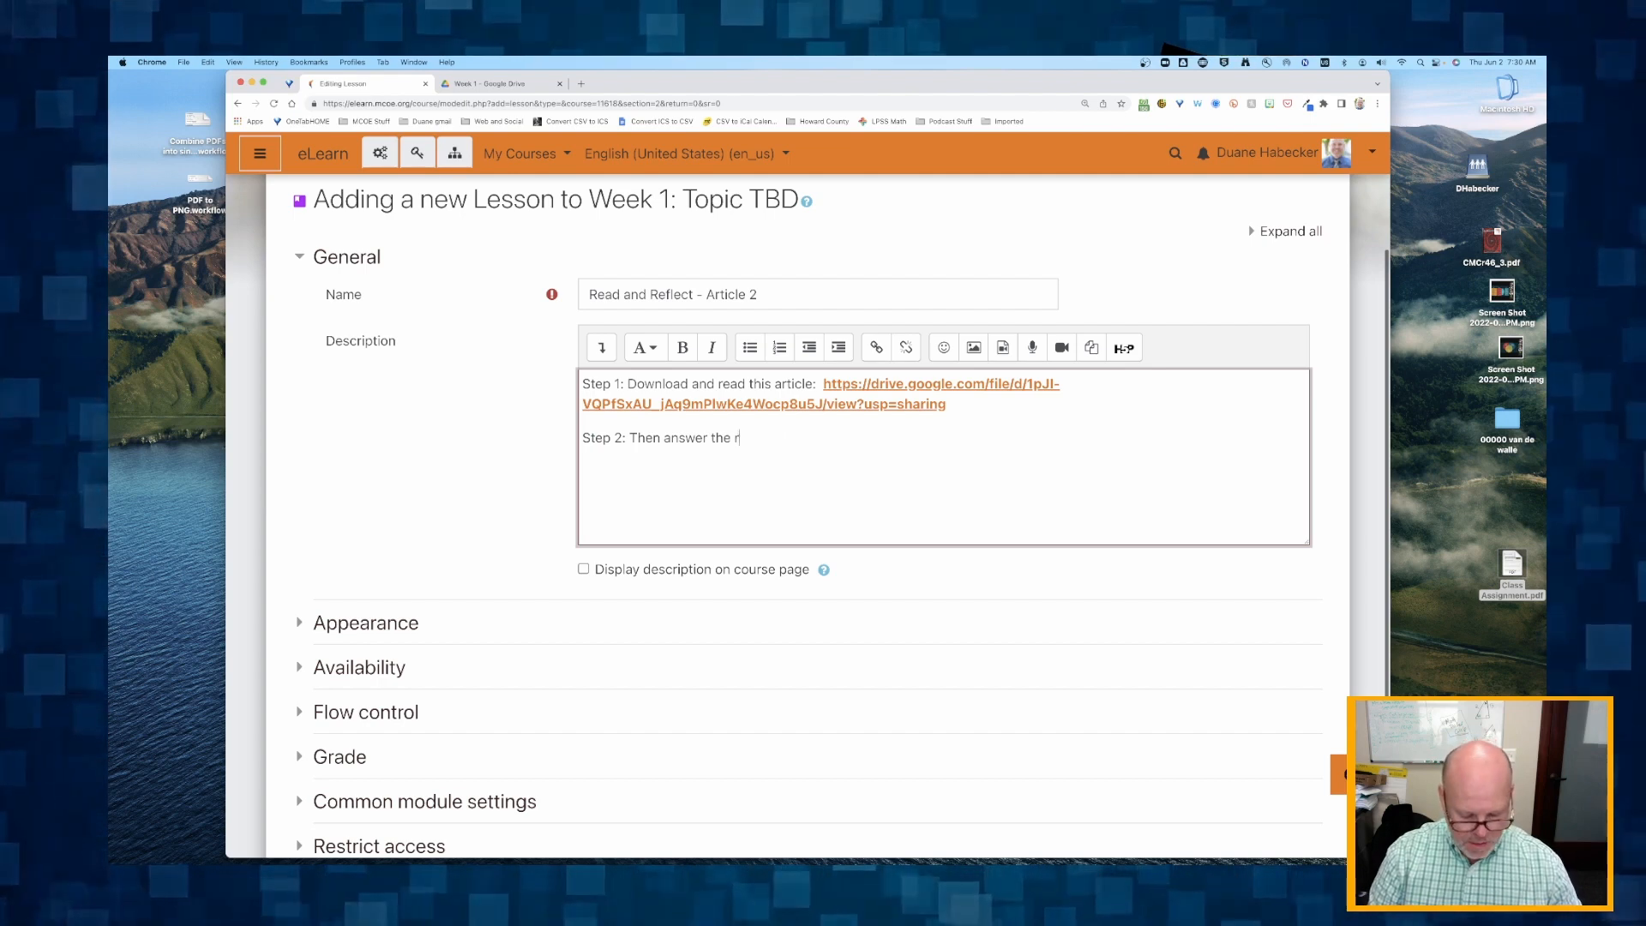
pyautogui.write('reflection q')
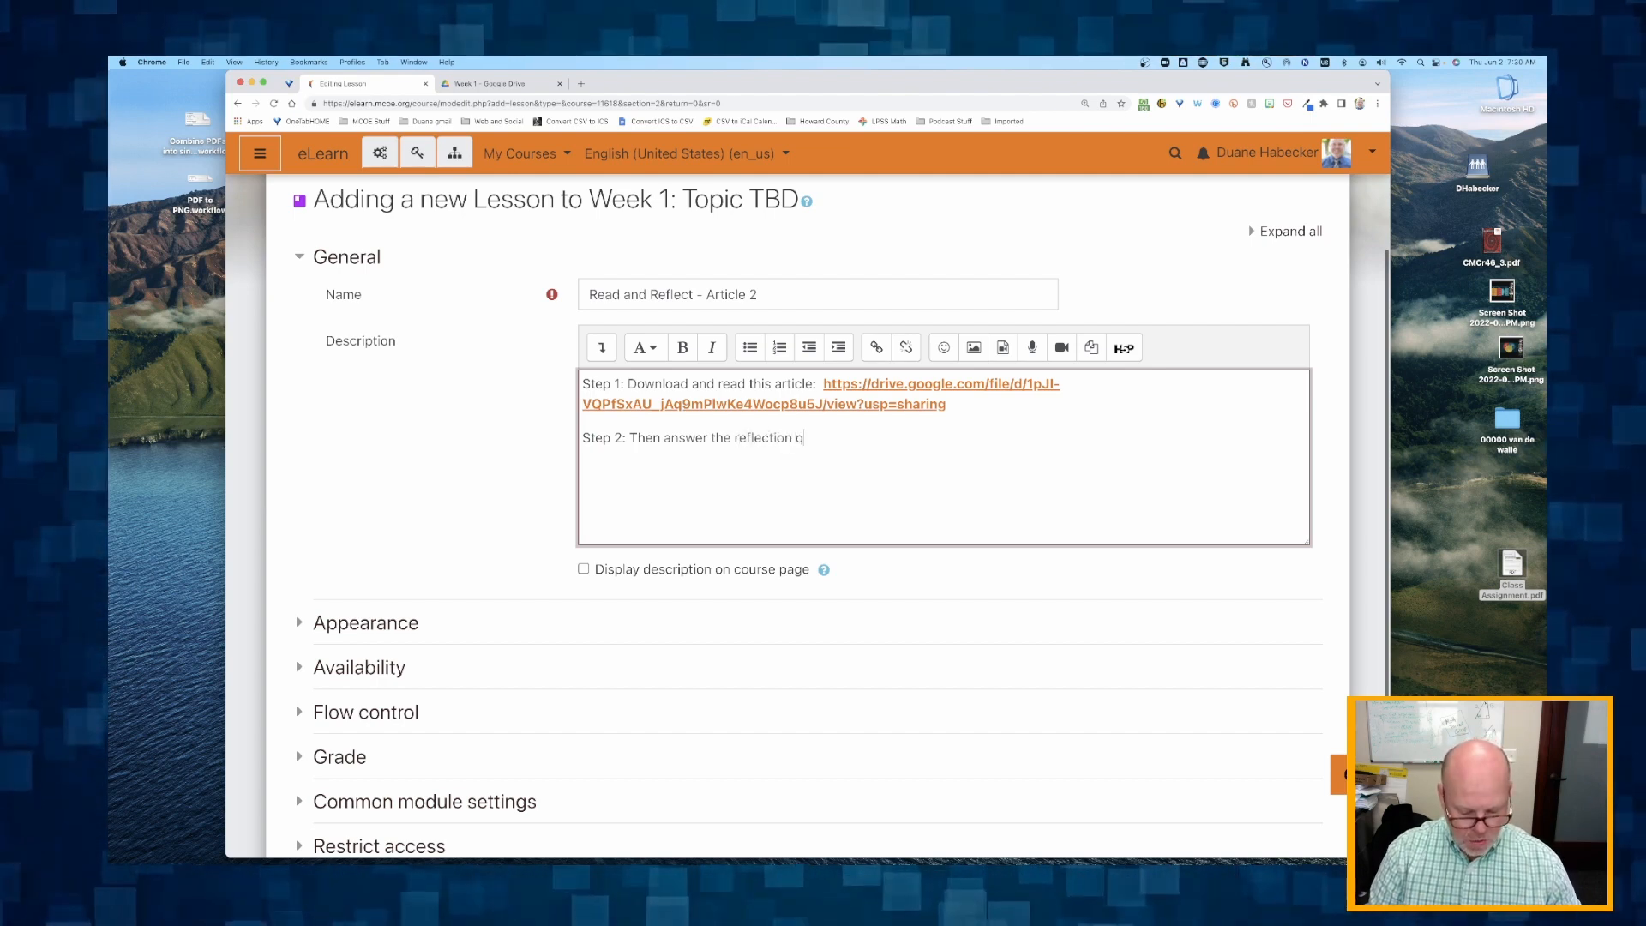
pyautogui.write('uestions below.')
pyautogui.press('Return')
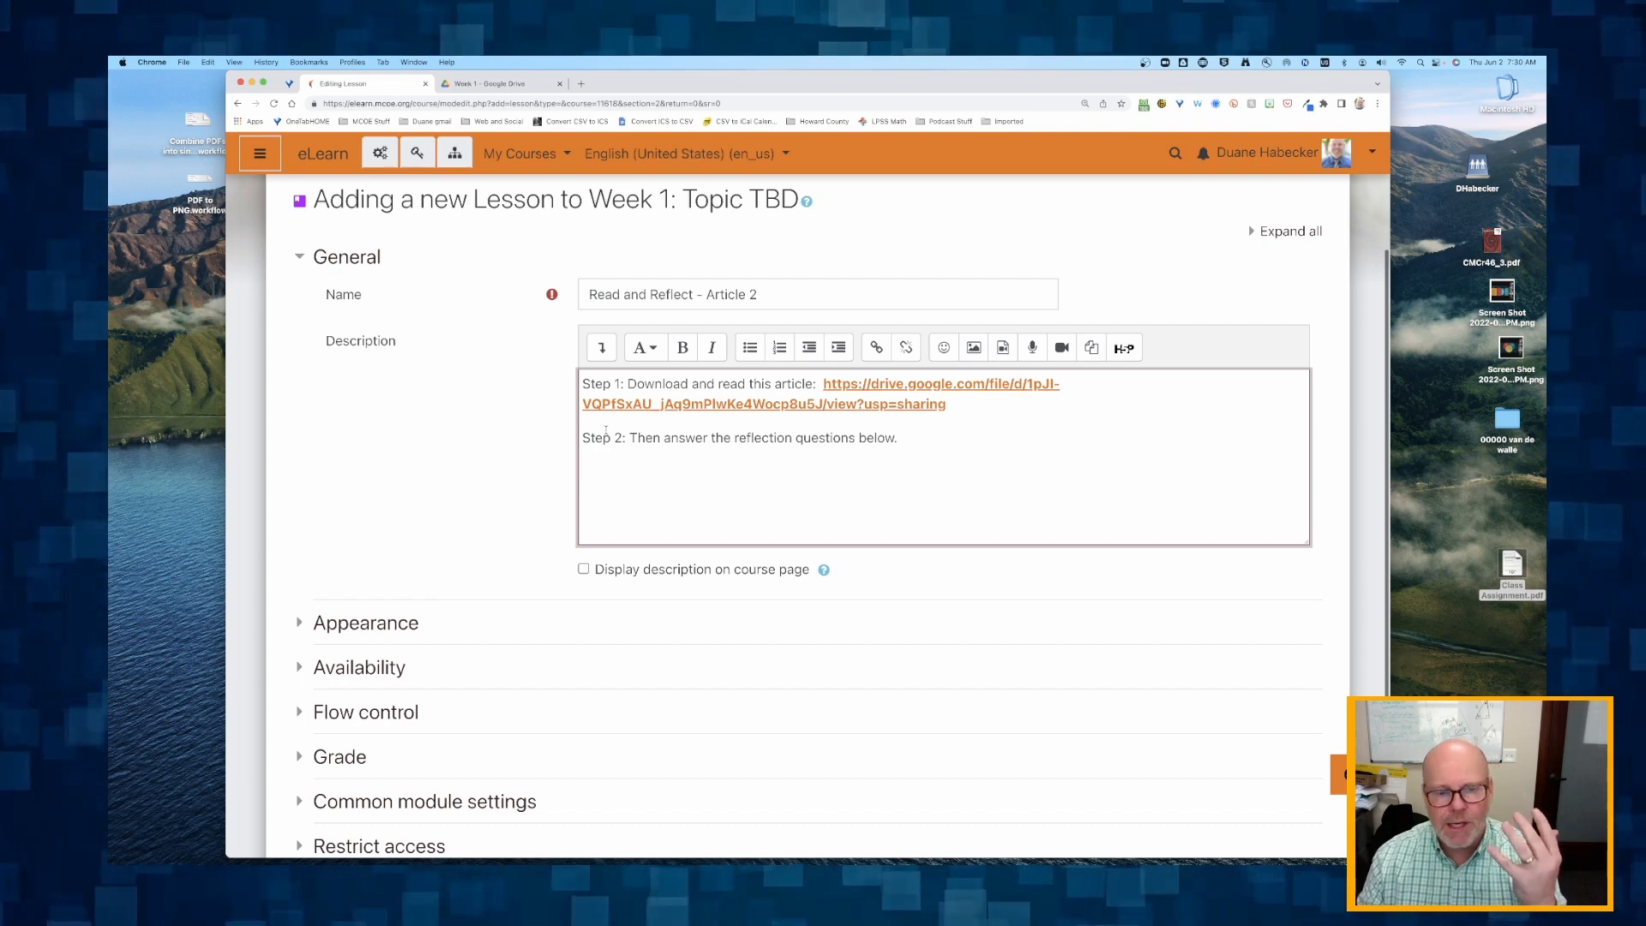
# Expand all sections of the lesson settings form and reveal the additional Appearance options.
pyautogui.scroll(-1, 605, 430)
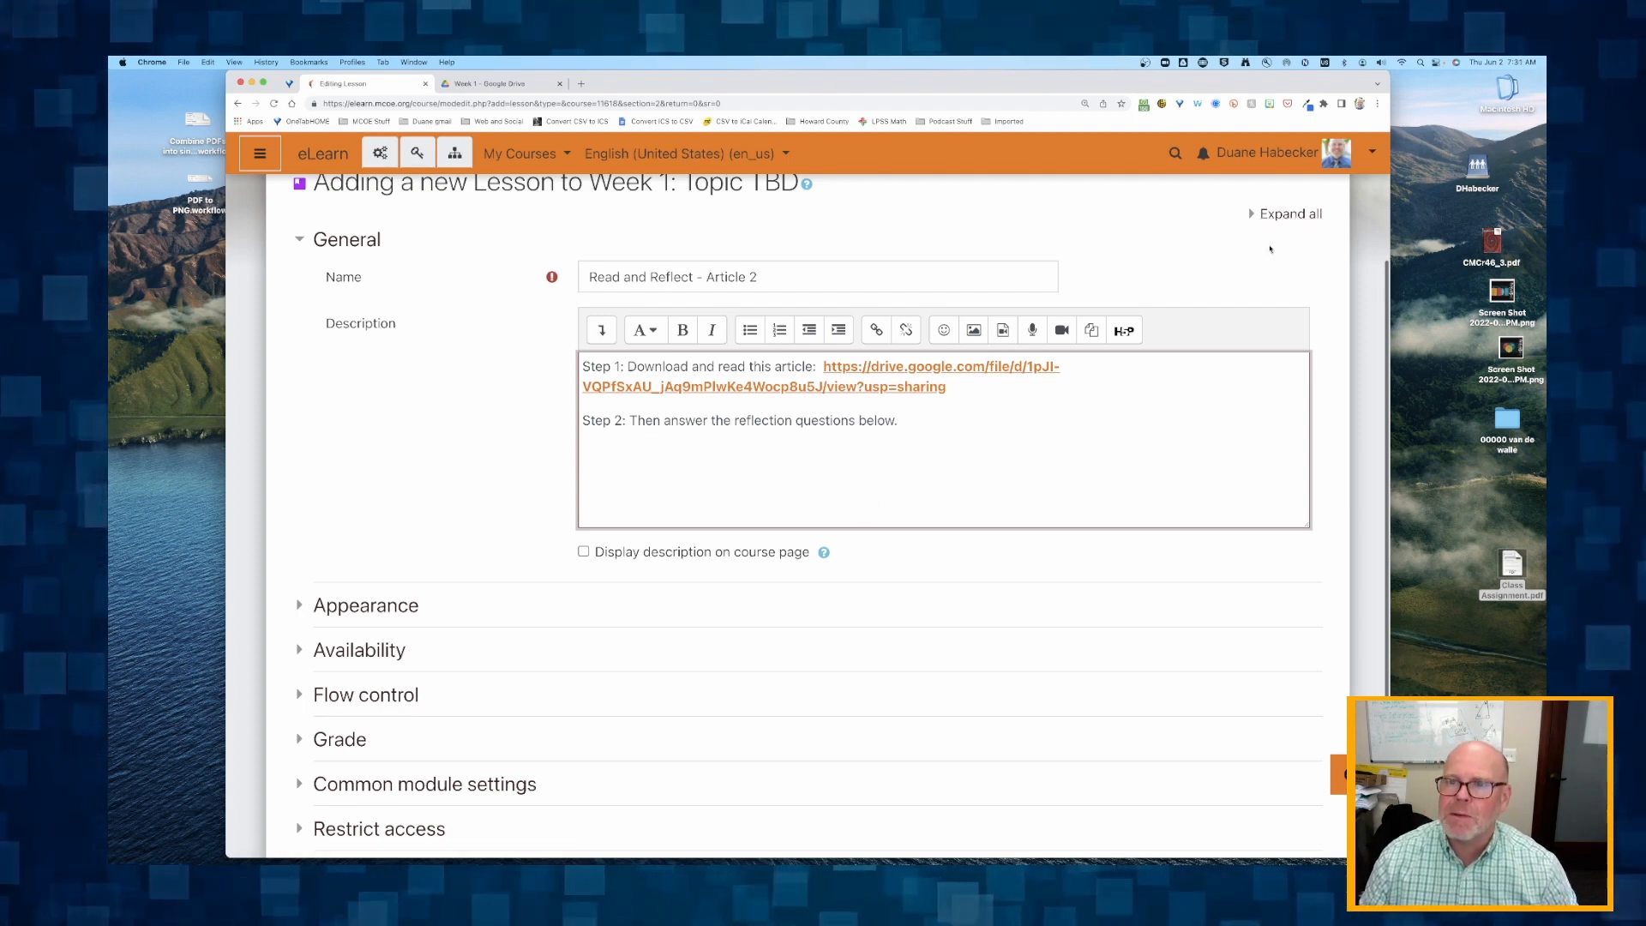
pyautogui.click(1290, 215)
pyautogui.scroll(-2, 304, 667)
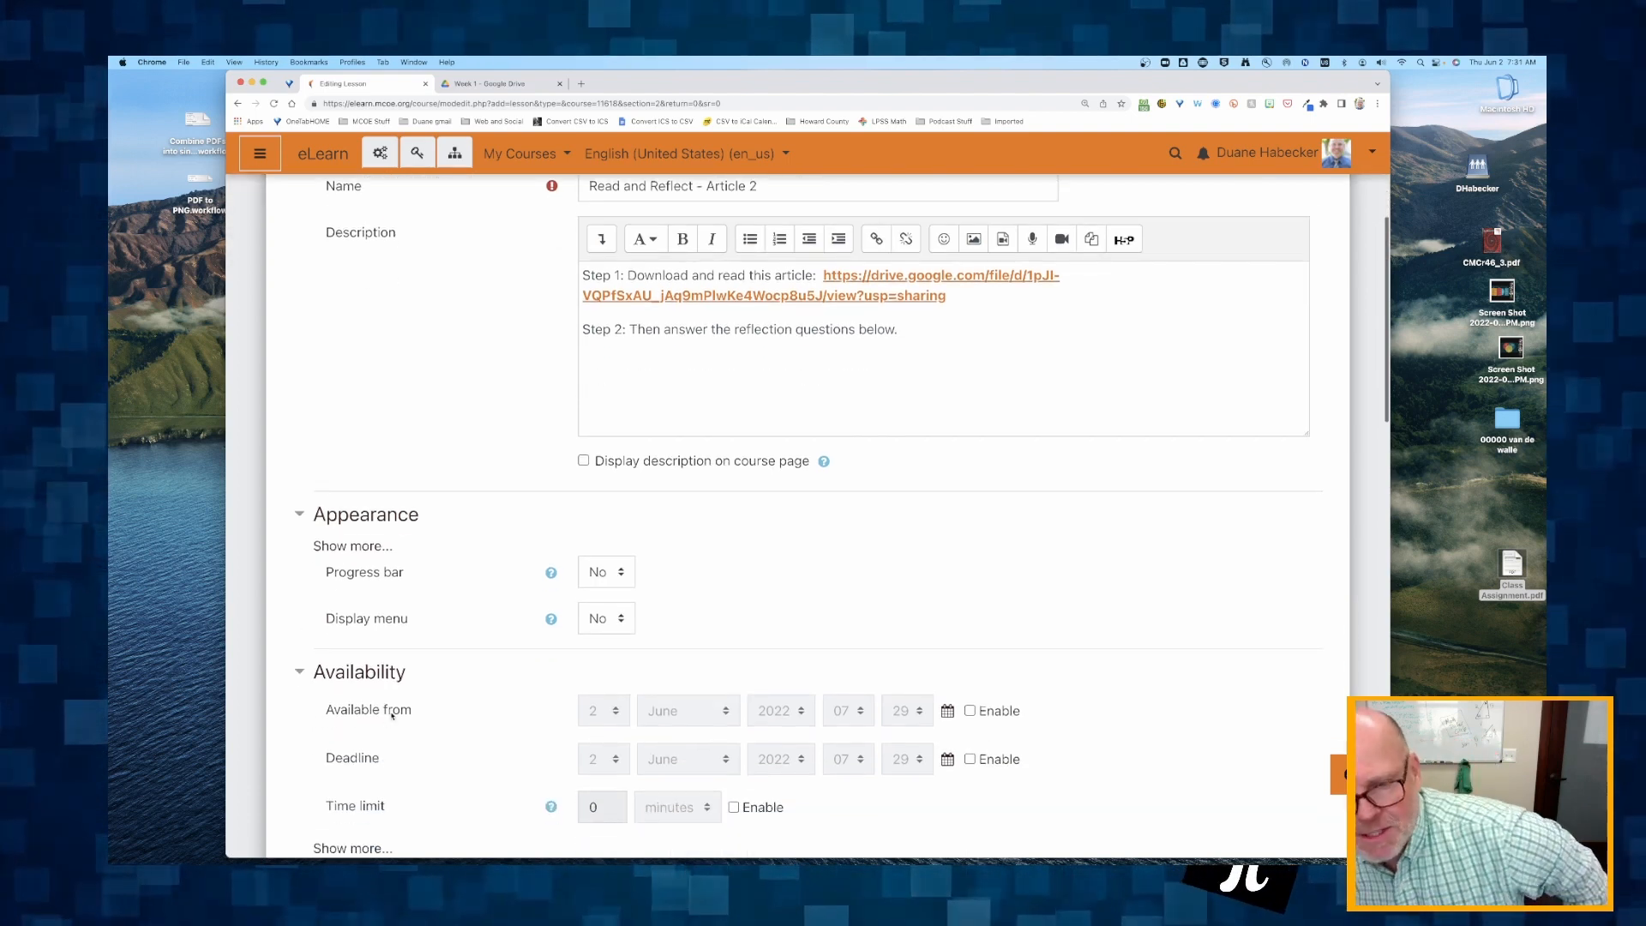
pyautogui.click(341, 548)
pyautogui.scroll(-1, 341, 552)
pyautogui.scroll(-3, 341, 552)
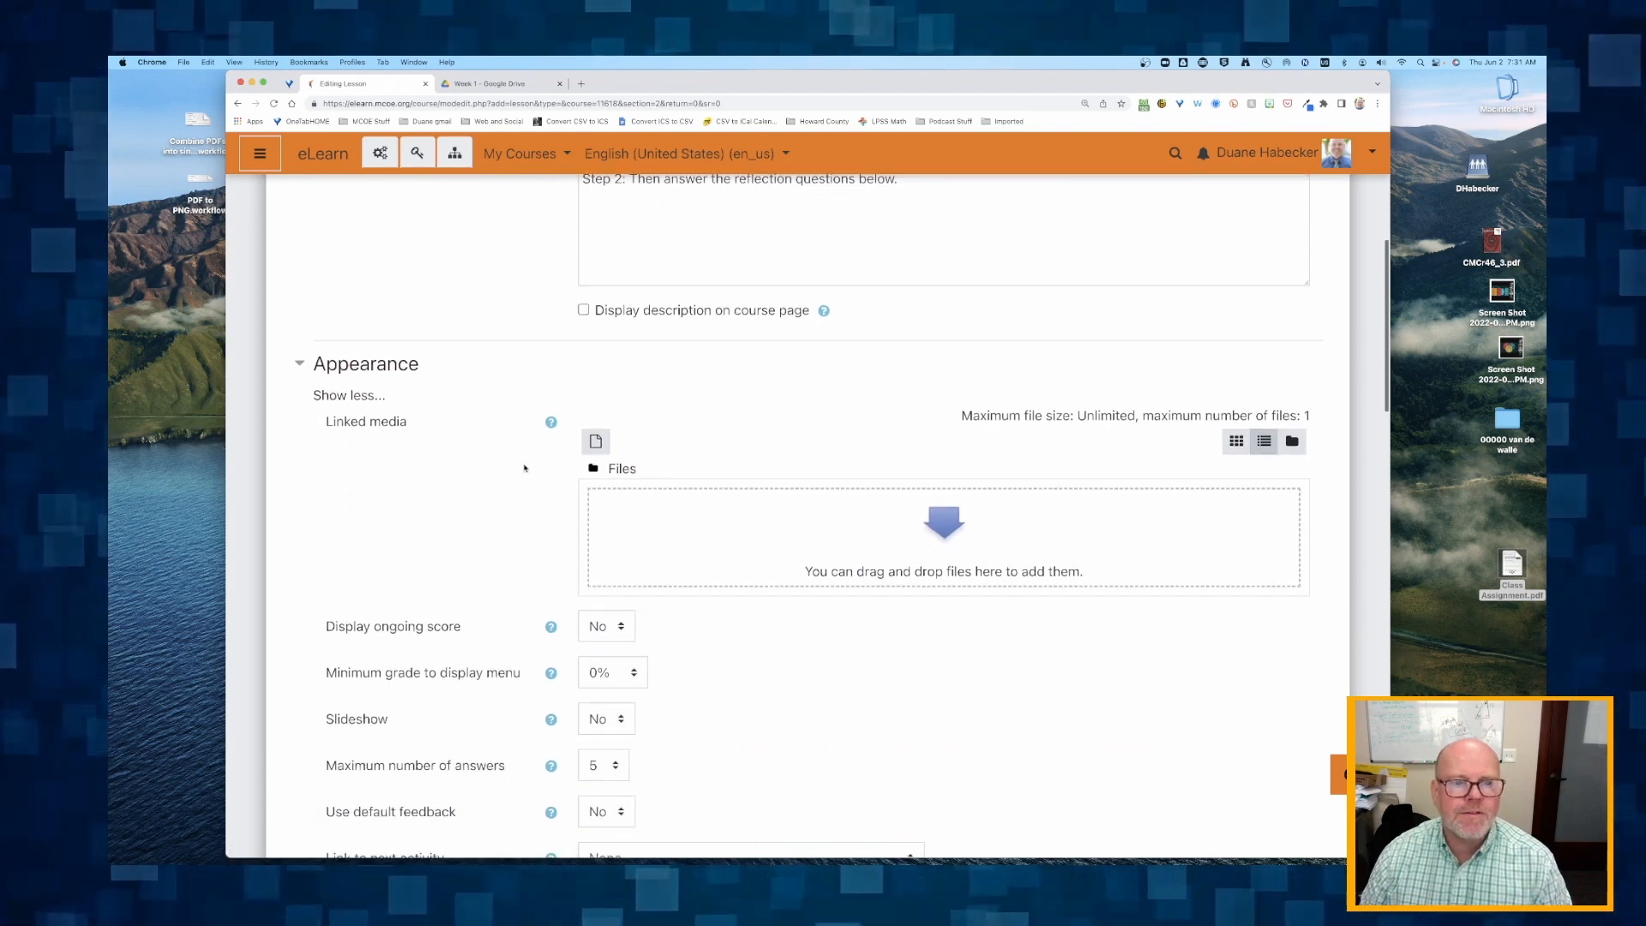
# Examine the Appearance settings, from linked media, ongoing score and minimum grade to maximum number of answers and link to next activity.
pyautogui.scroll(-4, 378, 489)
pyautogui.scroll(-1, 382, 493)
pyautogui.scroll(-1, 544, 466)
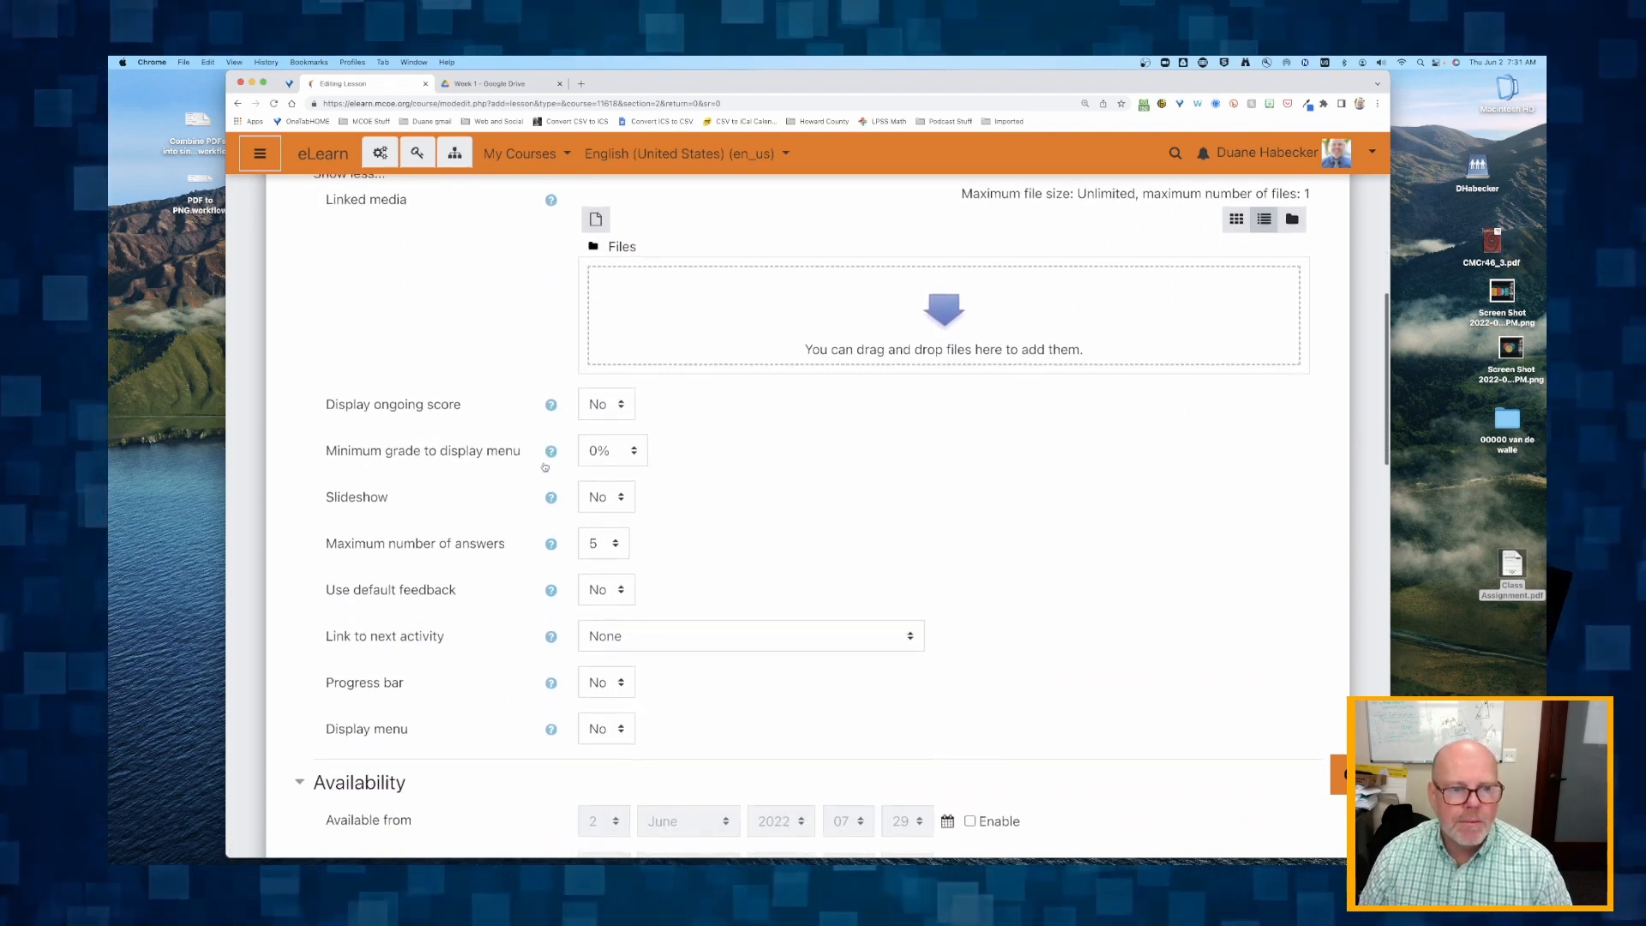
pyautogui.scroll(2, 549, 469)
pyautogui.scroll(-1, 473, 346)
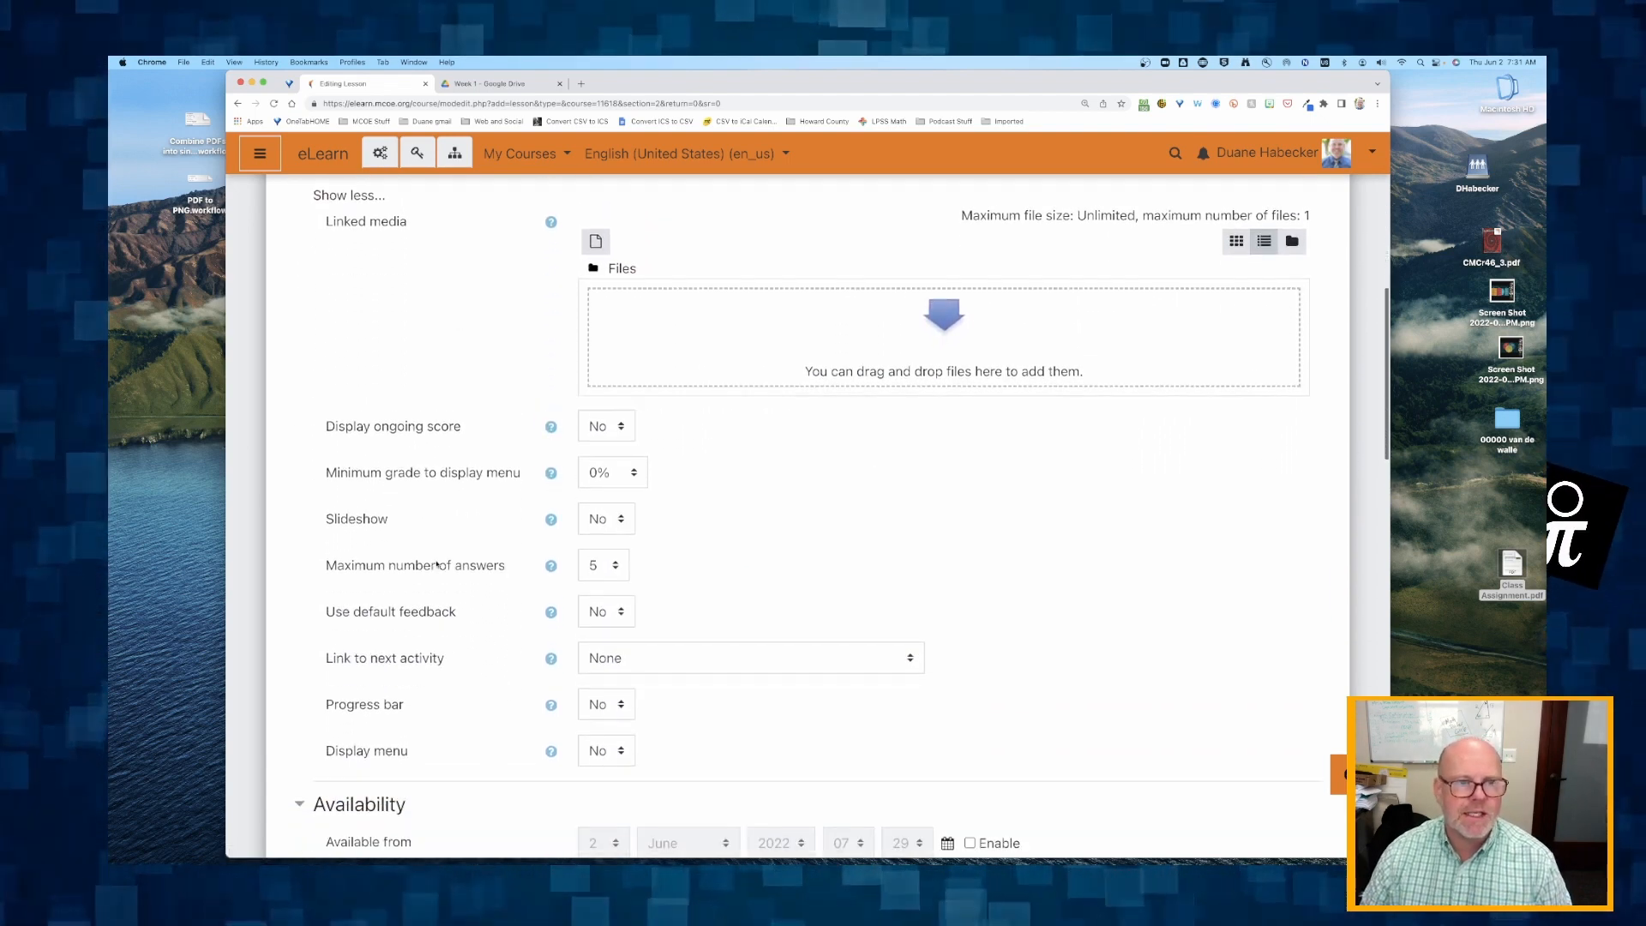
pyautogui.scroll(2, 436, 520)
pyautogui.scroll(-2, 437, 520)
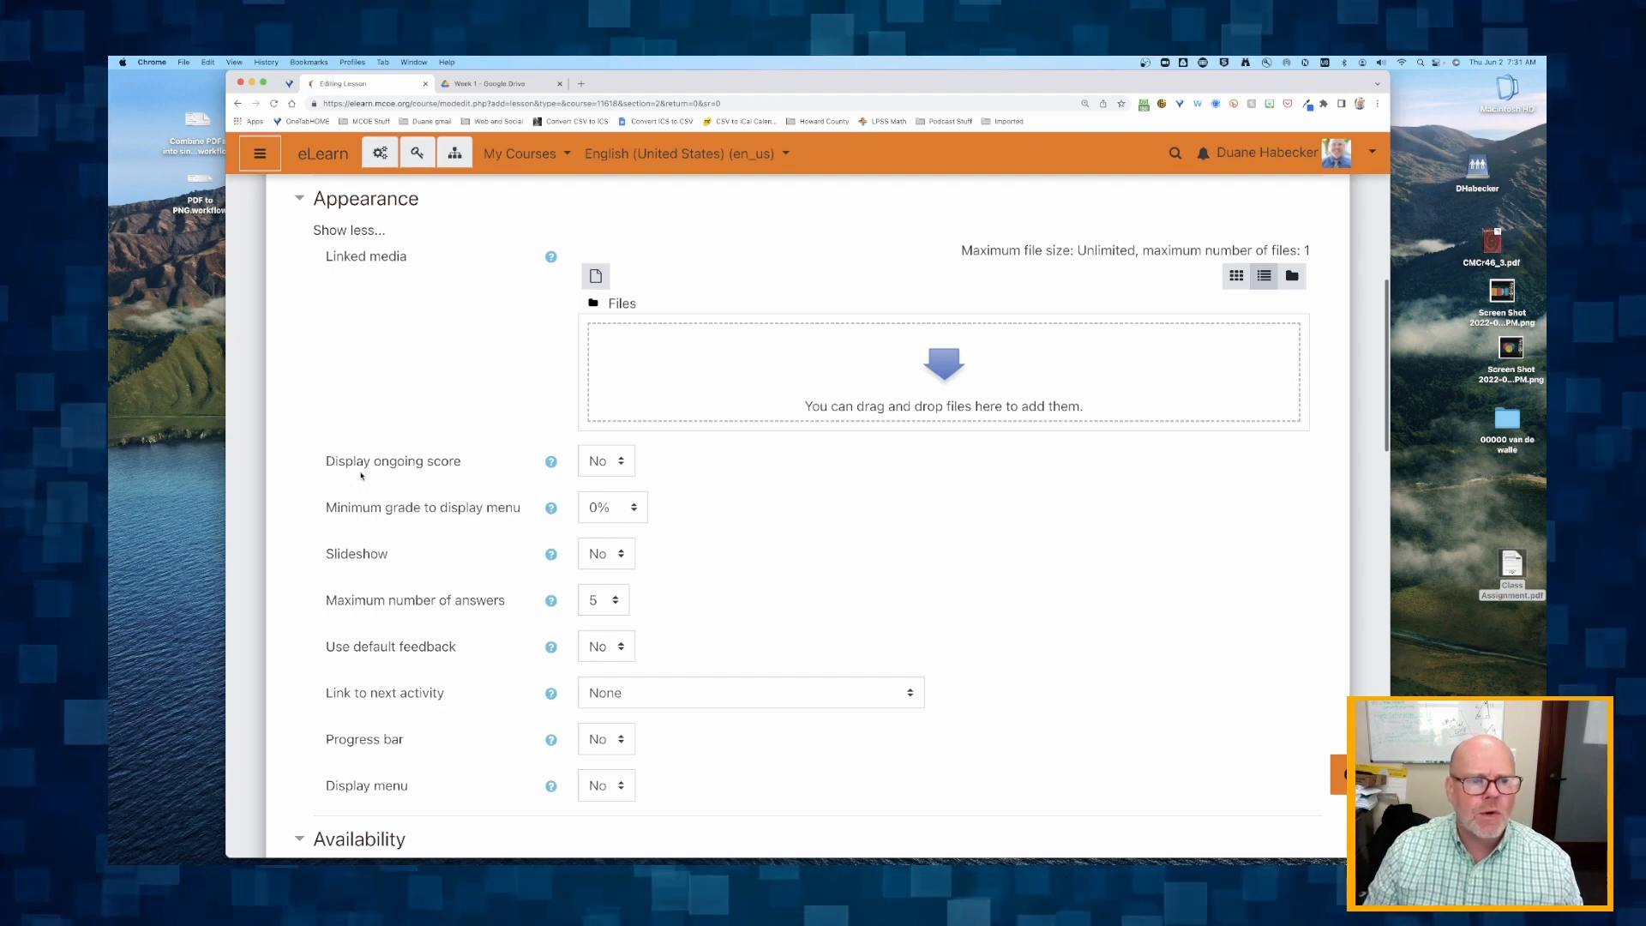
pyautogui.moveTo(346, 464); pyautogui.dragTo(481, 470)
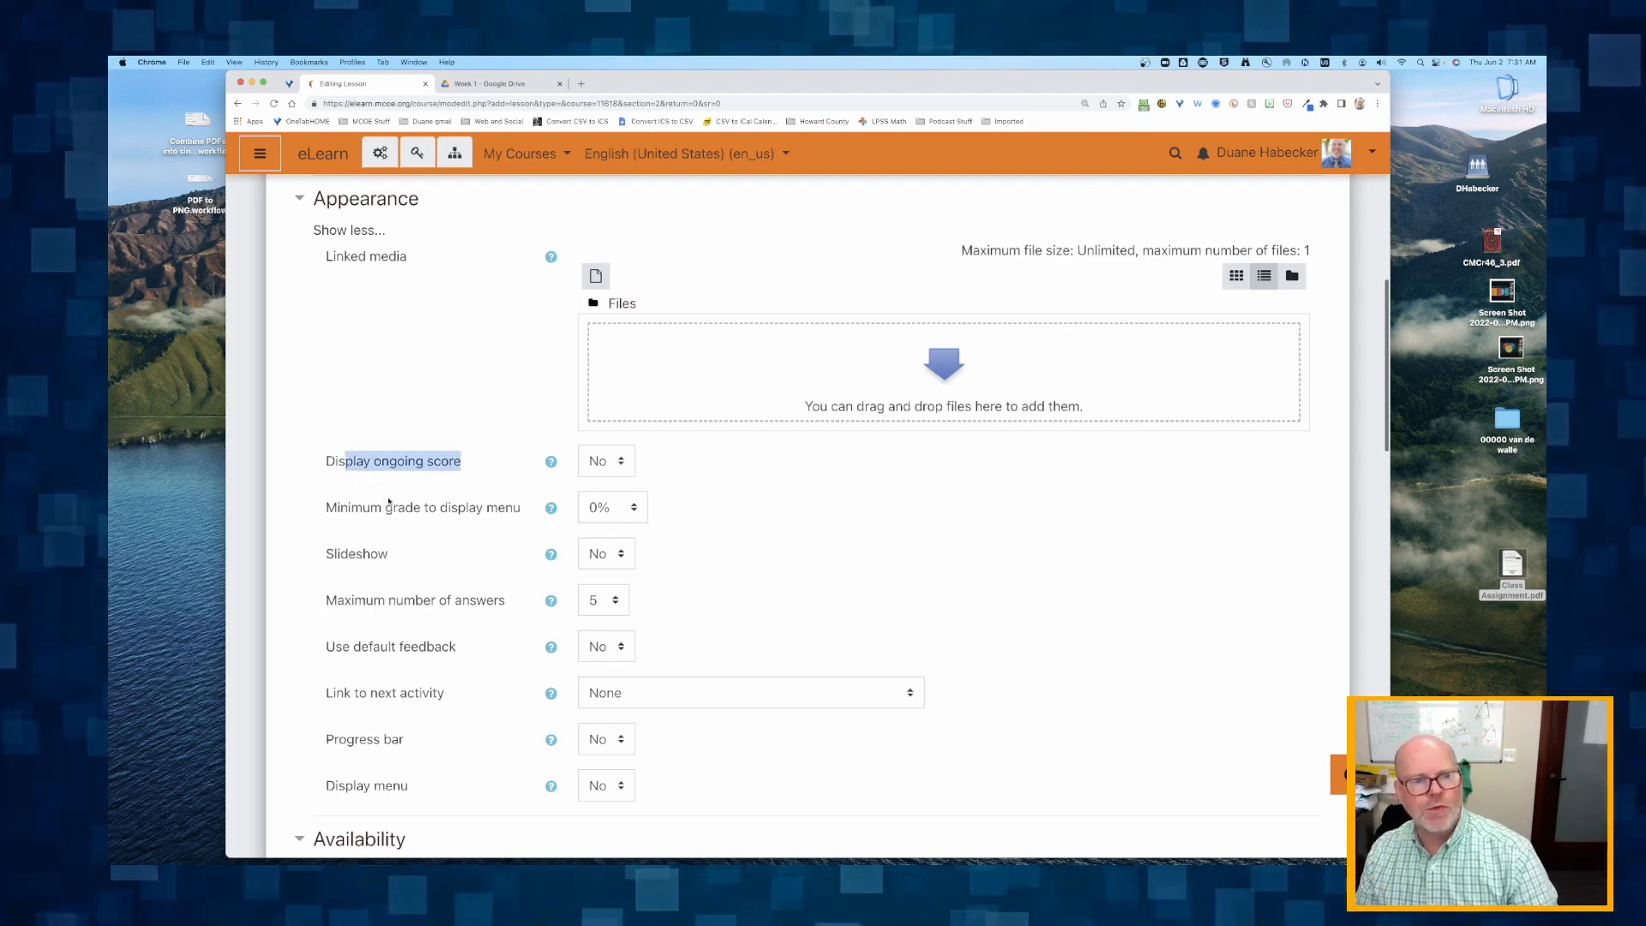
pyautogui.moveTo(352, 511); pyautogui.dragTo(502, 521)
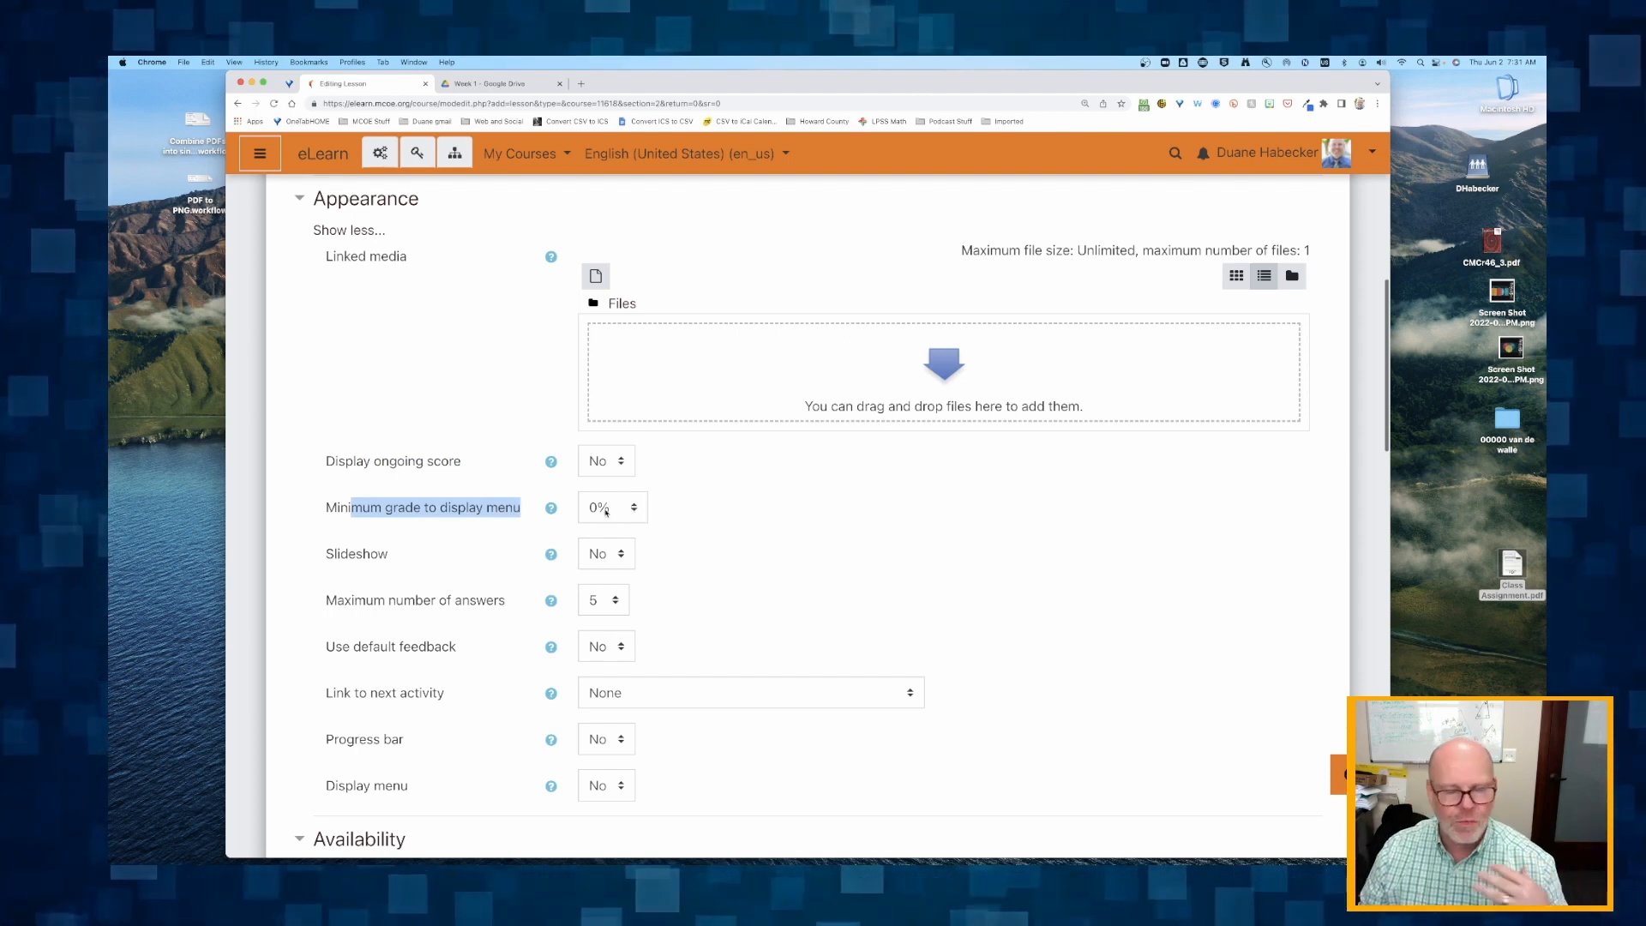
pyautogui.click(429, 517)
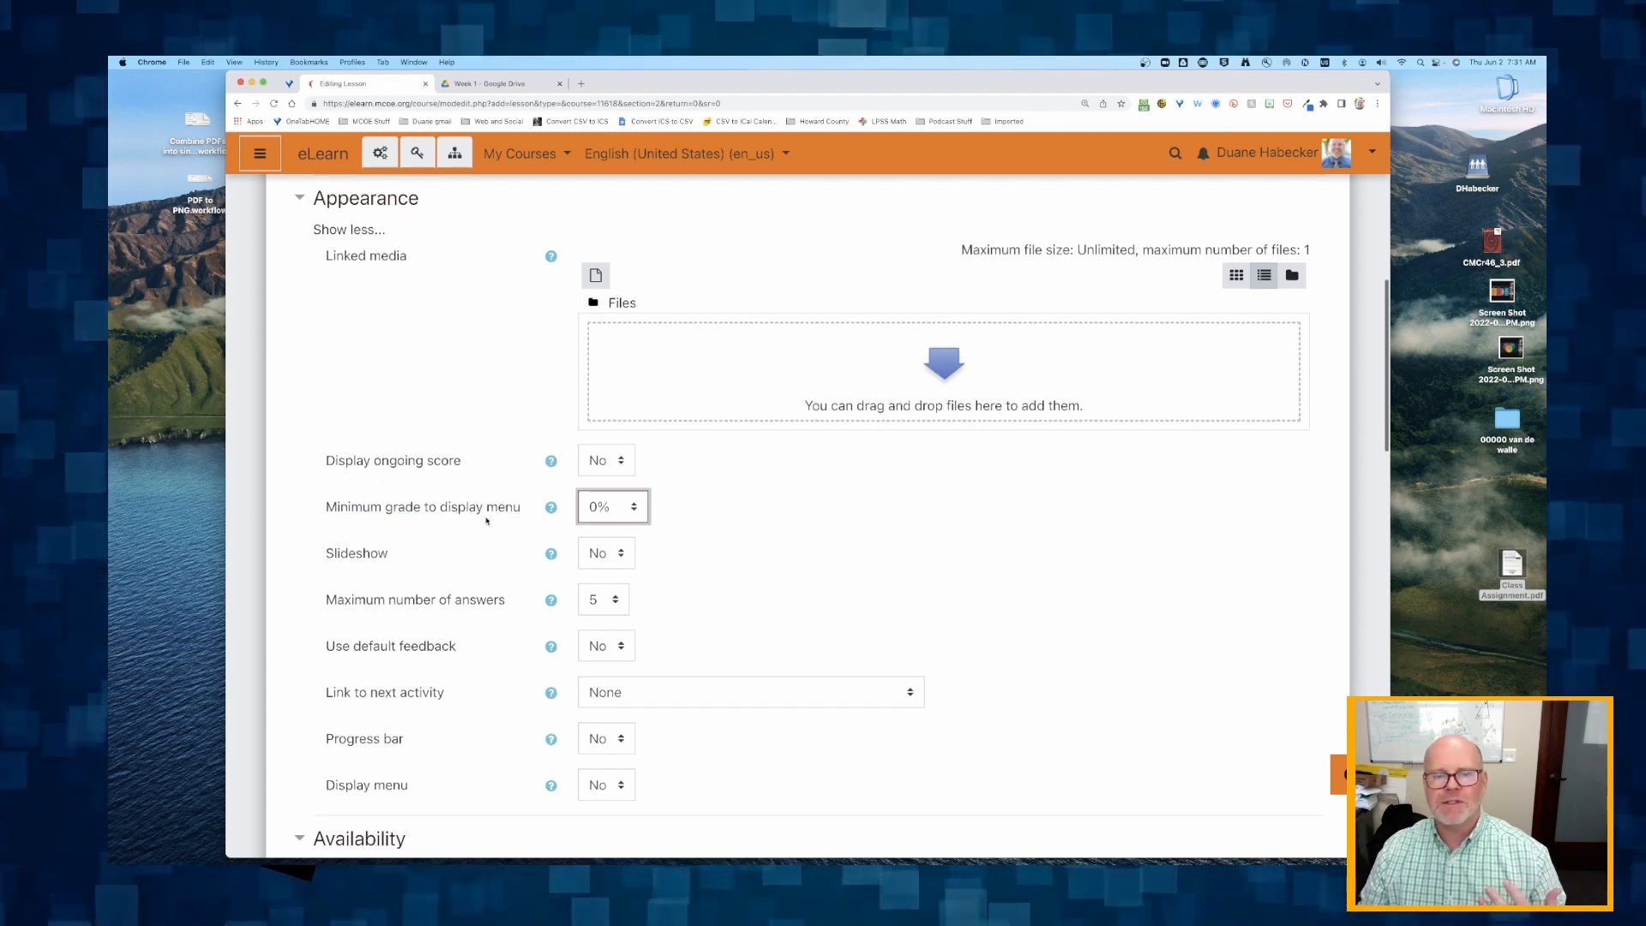
pyautogui.scroll(-3, 486, 520)
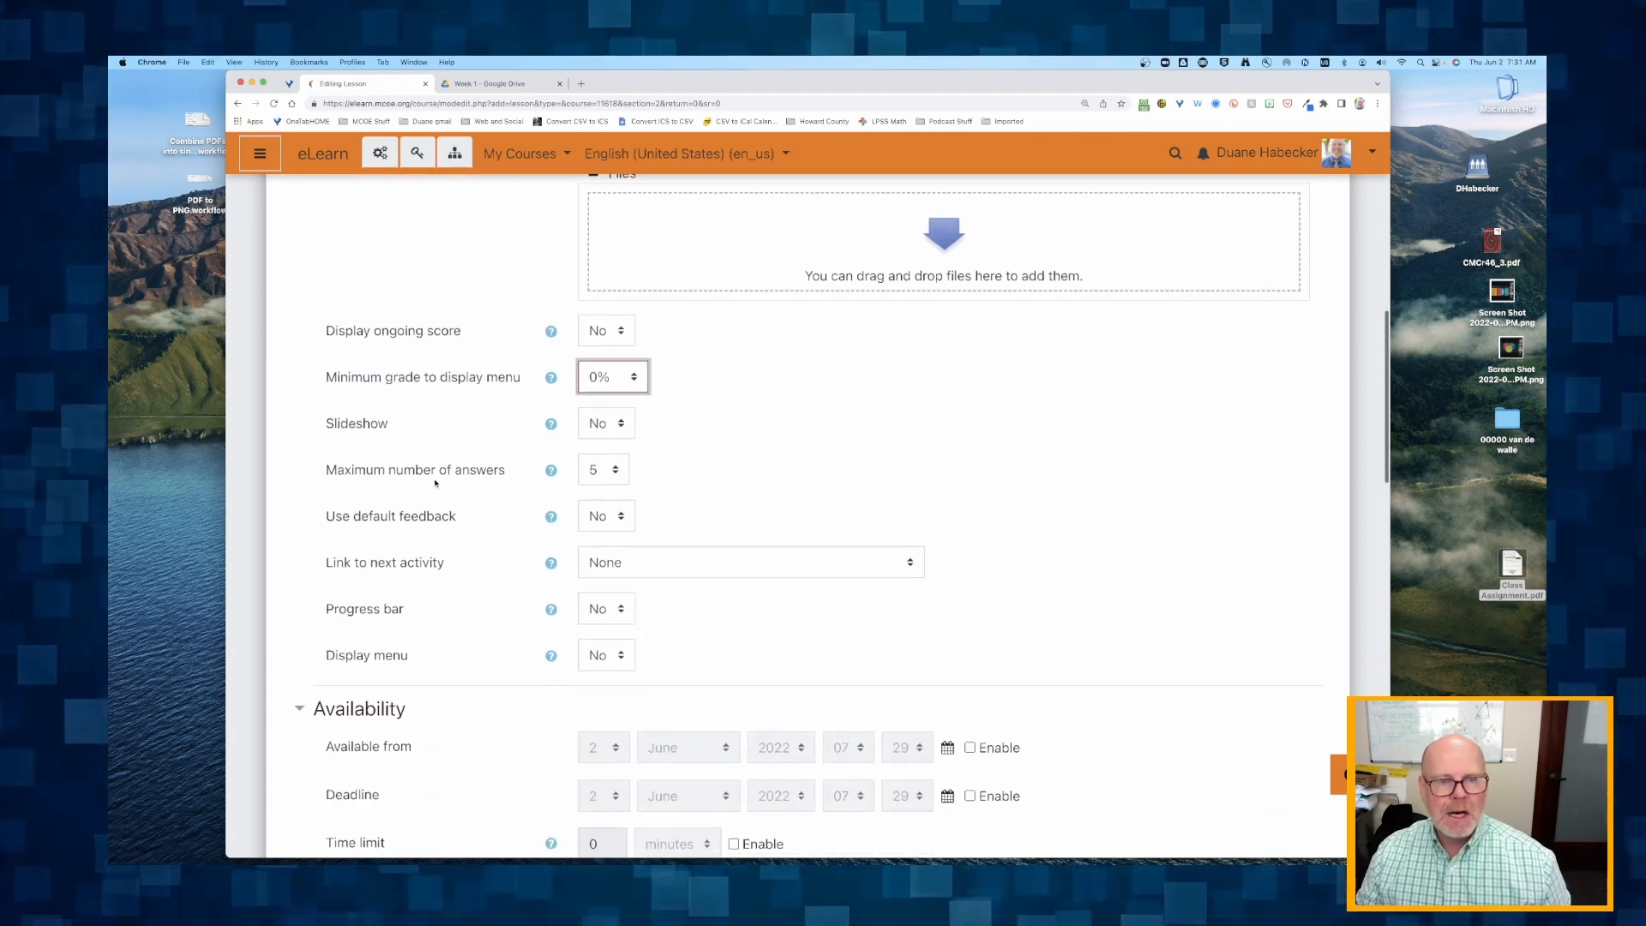
pyautogui.moveTo(385, 469); pyautogui.dragTo(467, 479)
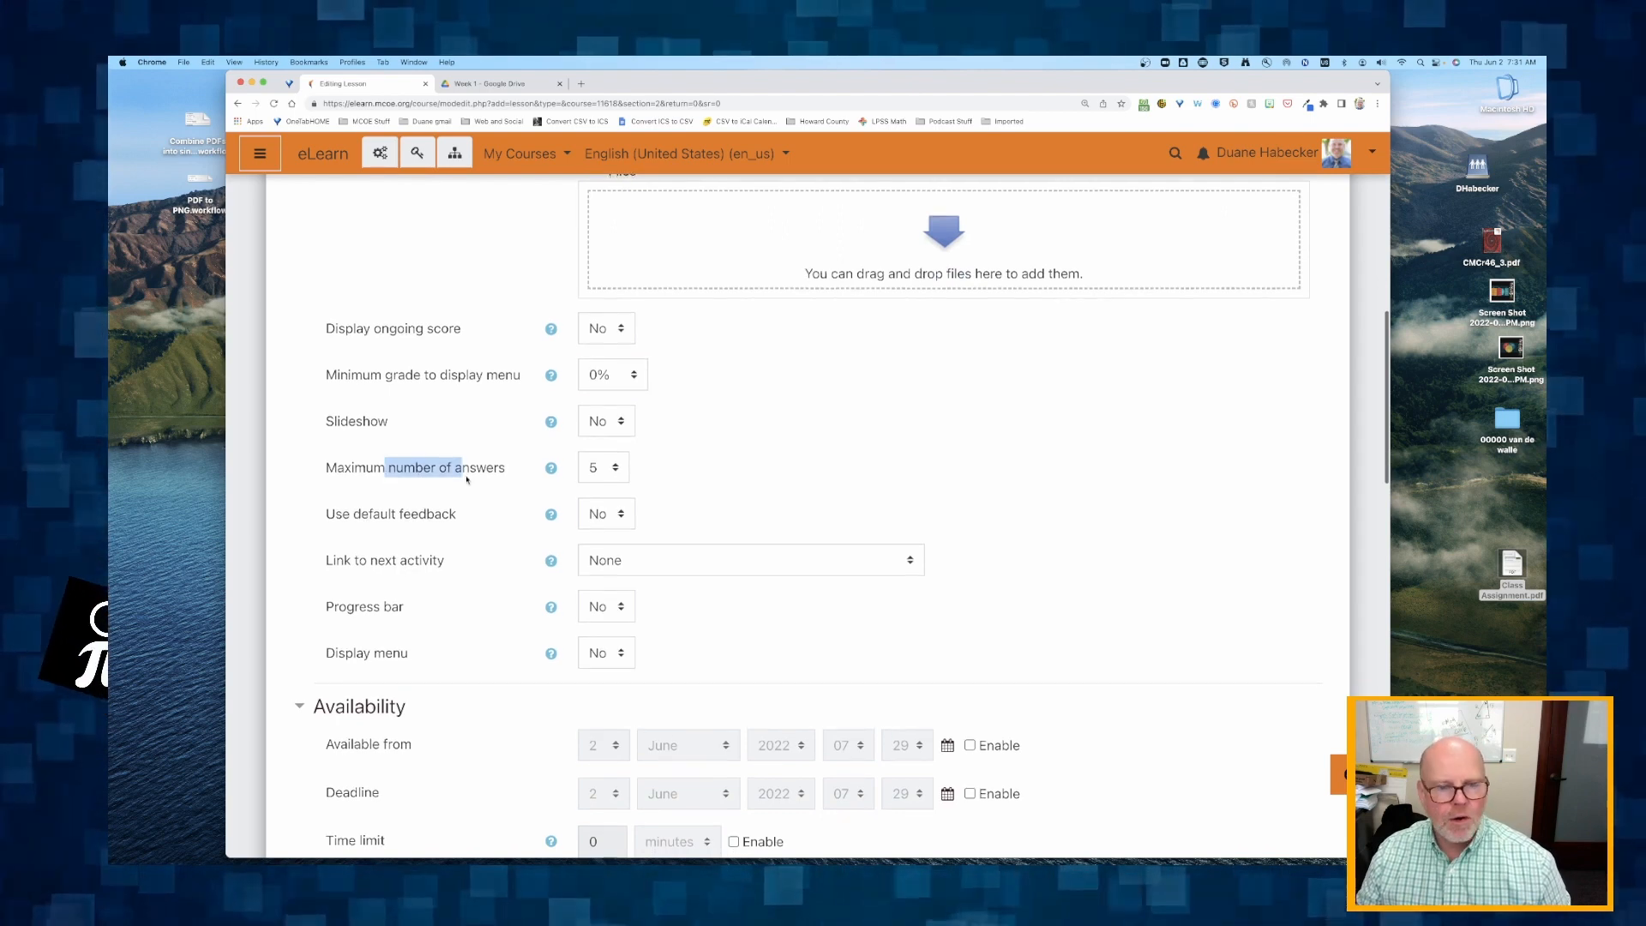
pyautogui.scroll(-2, 463, 479)
pyautogui.scroll(-1, 434, 581)
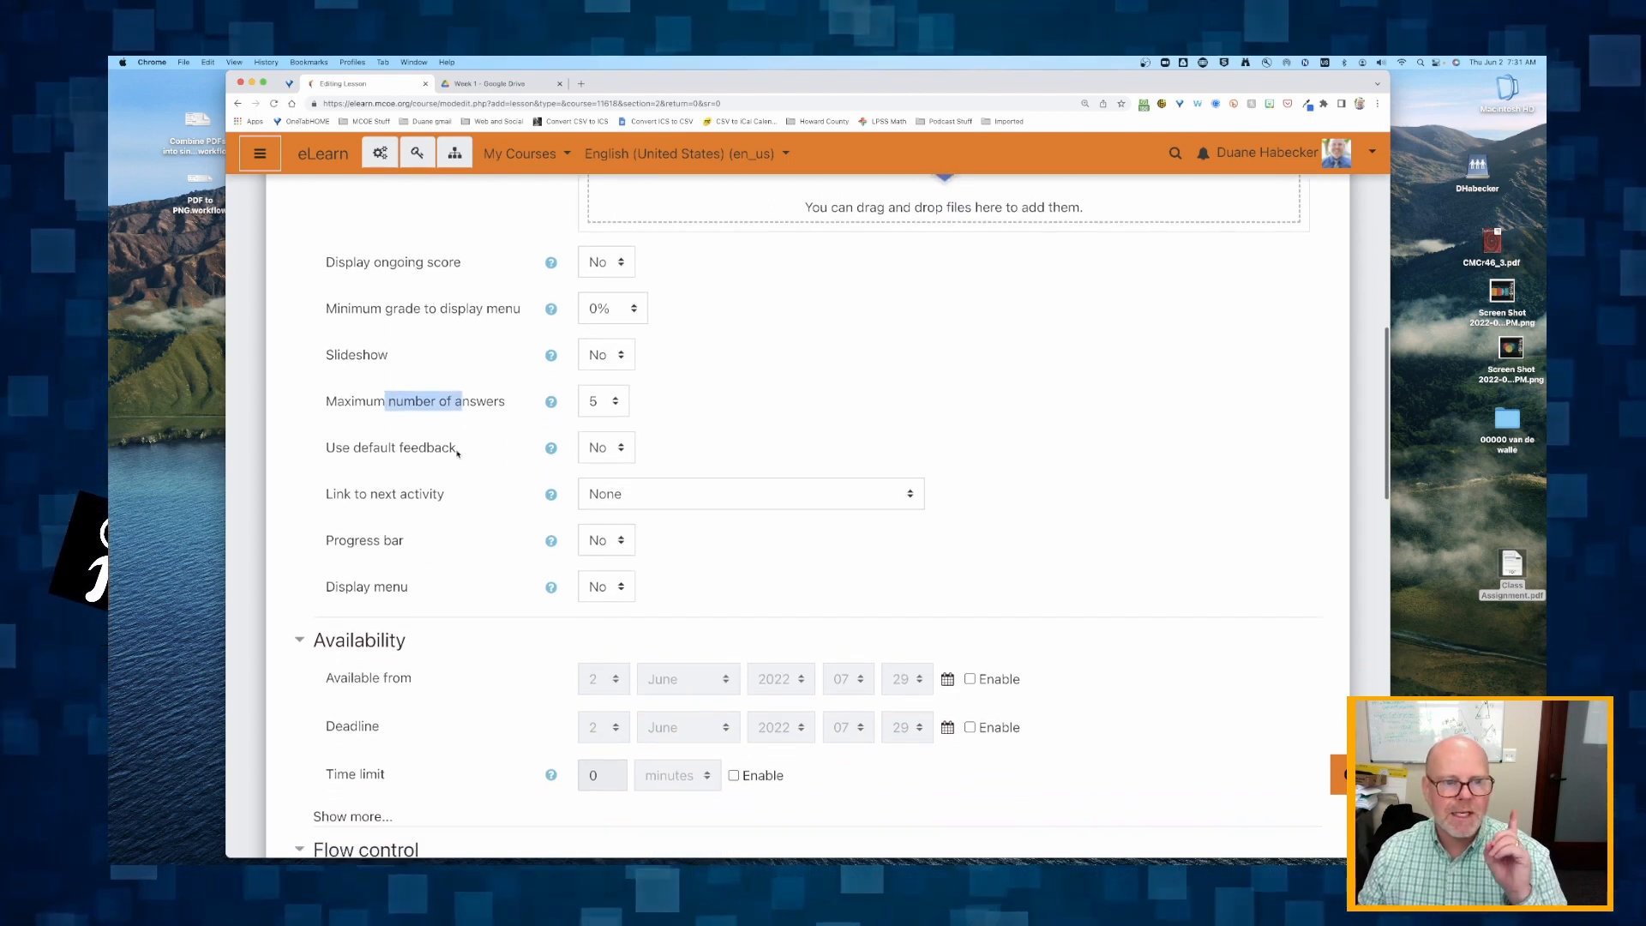
pyautogui.scroll(-1, 383, 525)
pyautogui.scroll(-2, 382, 524)
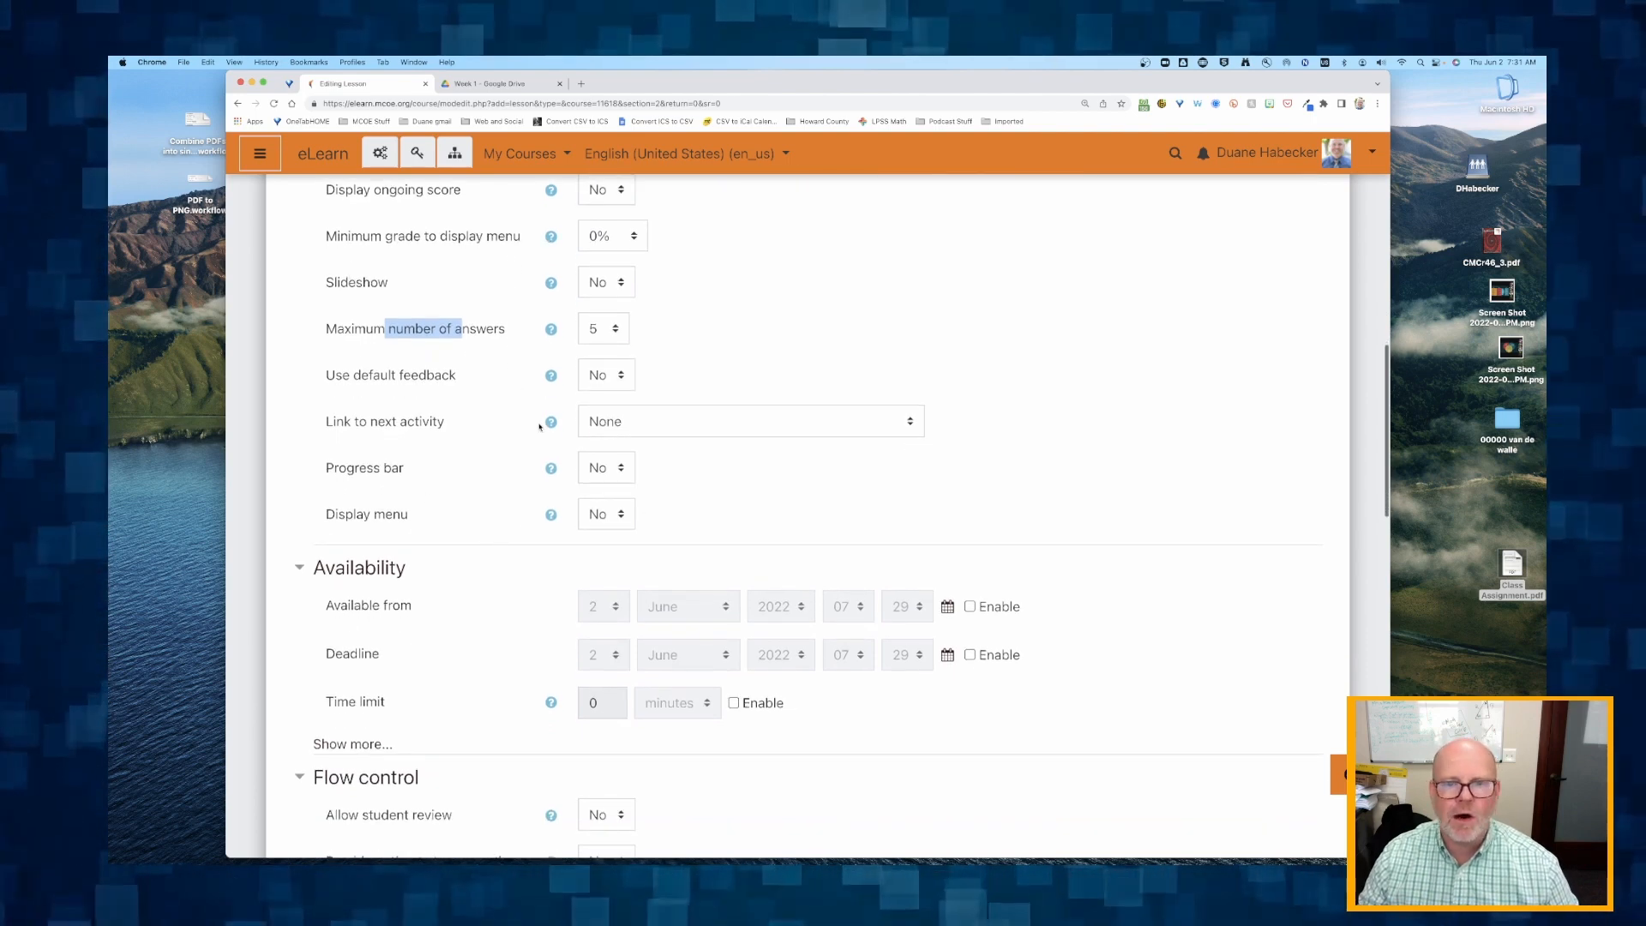
# Examine the Availability settings for start date, deadline and time limit, including the additional password and offline attempt options.
pyautogui.scroll(-6, 520, 466)
pyautogui.moveTo(332, 456); pyautogui.dragTo(376, 565)
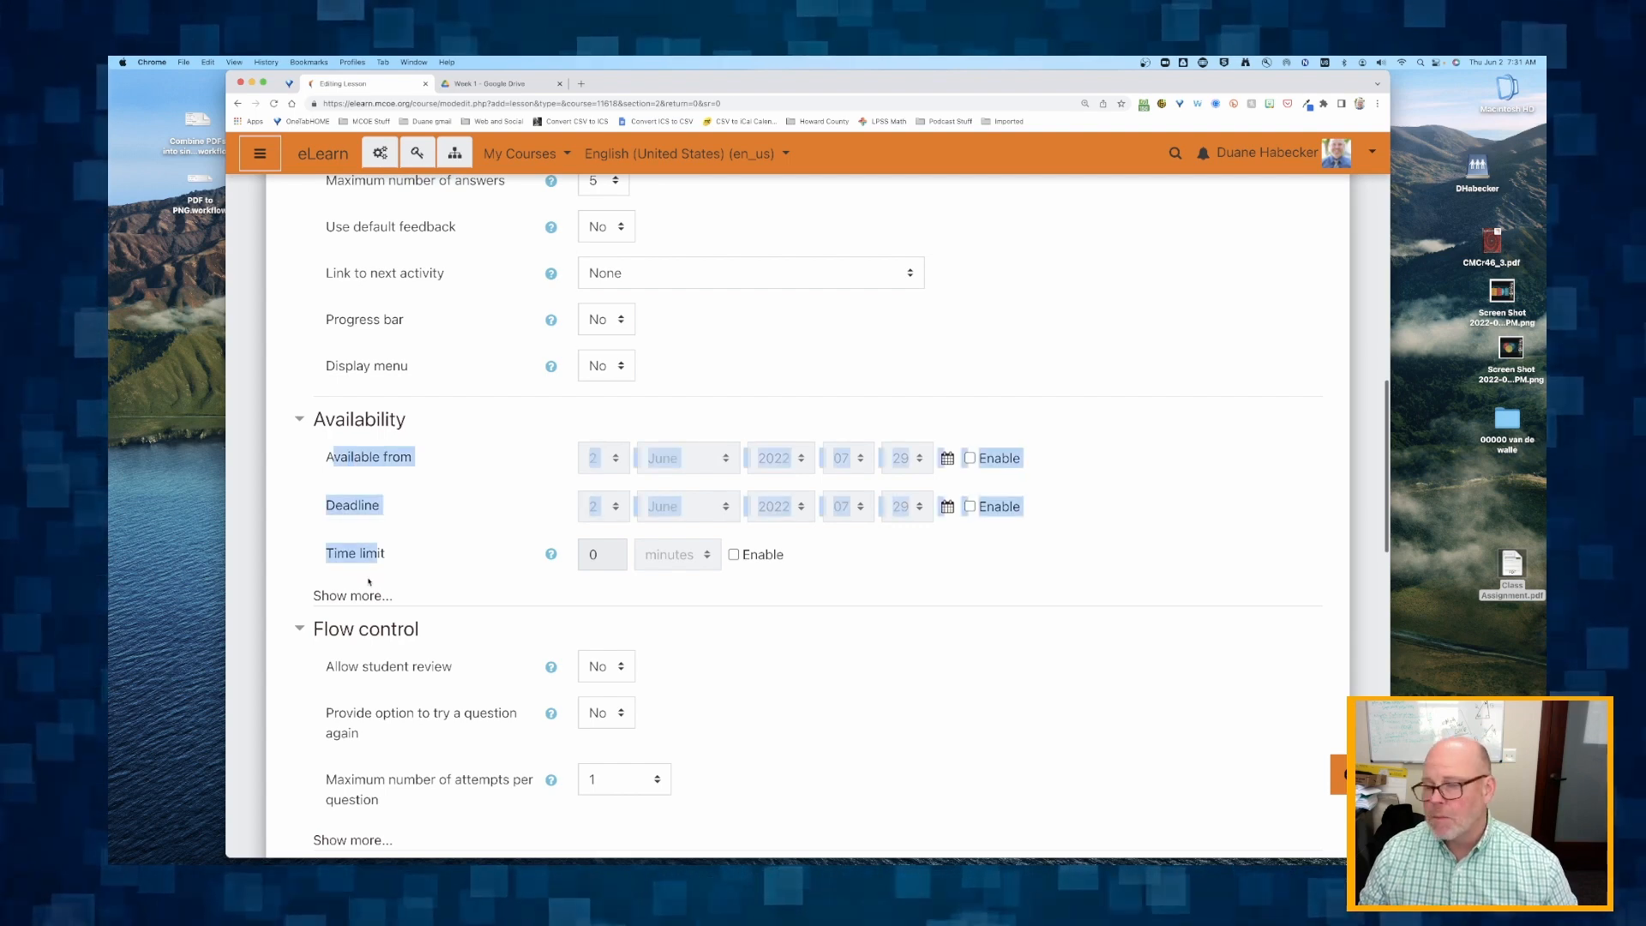
pyautogui.click(362, 503)
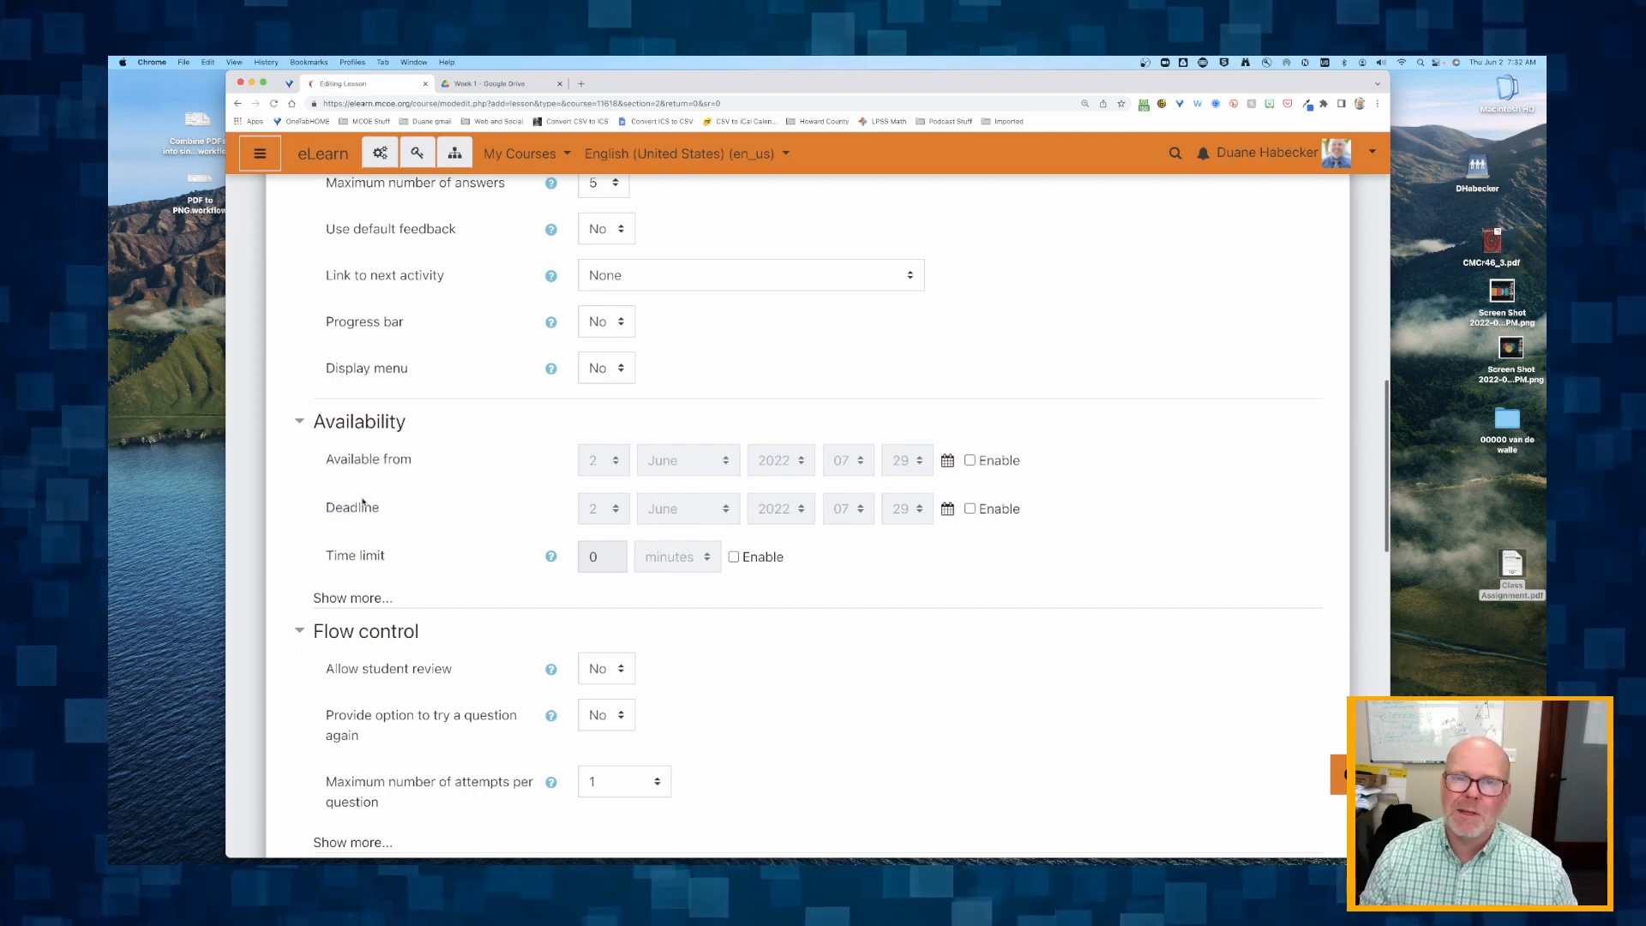
pyautogui.scroll(-1, 362, 502)
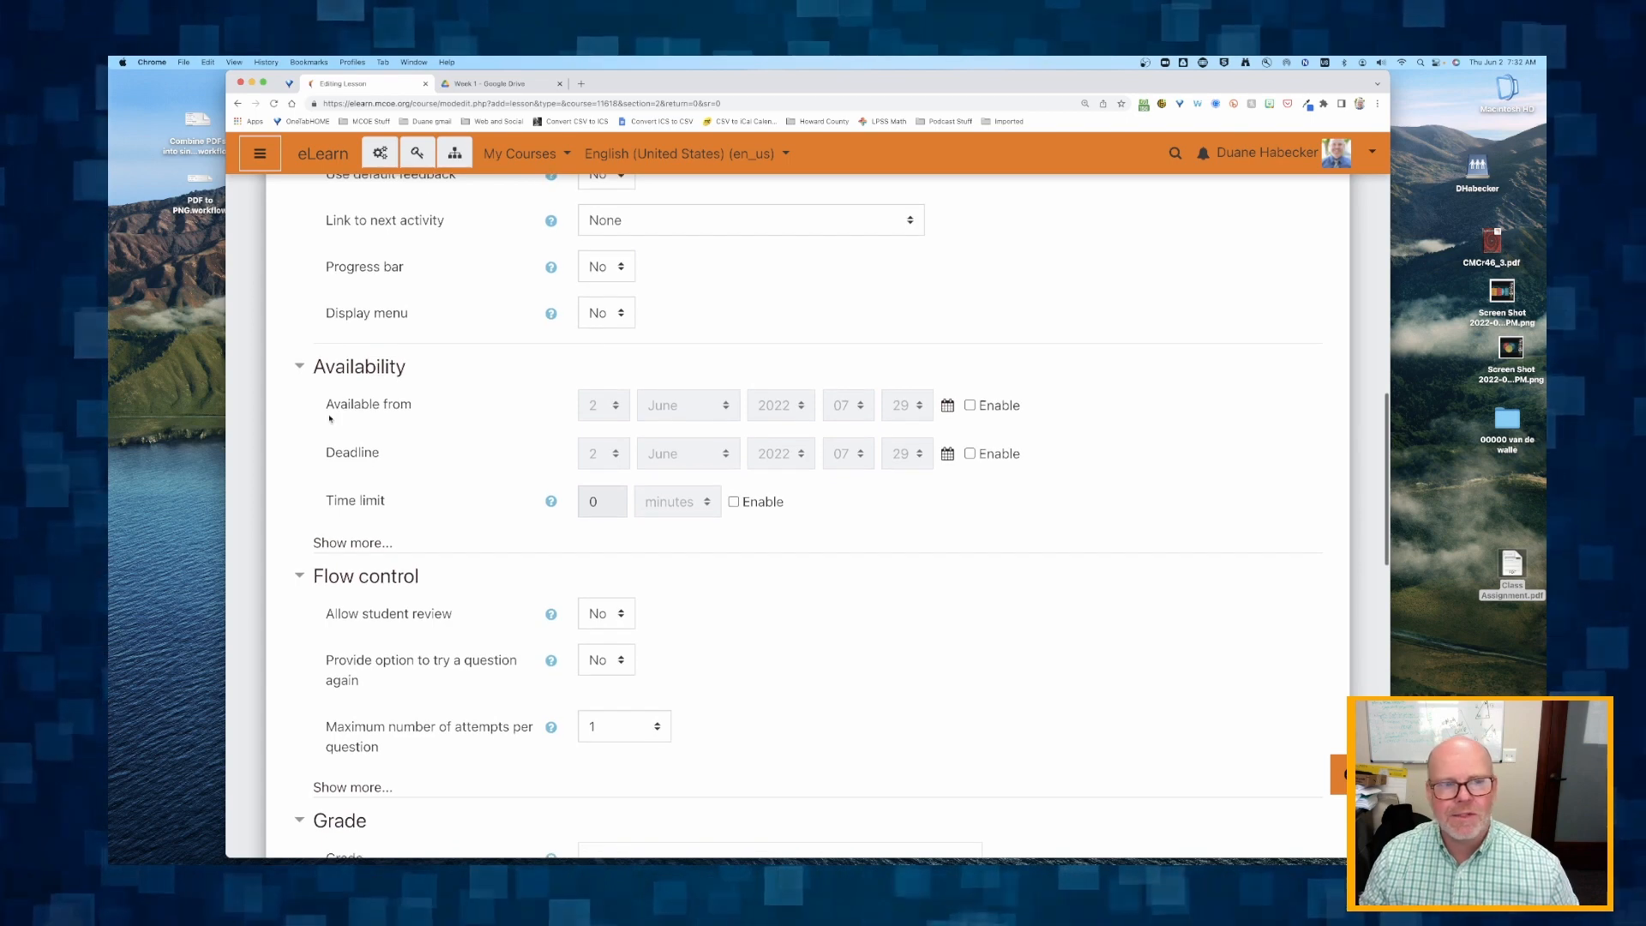
pyautogui.click(351, 543)
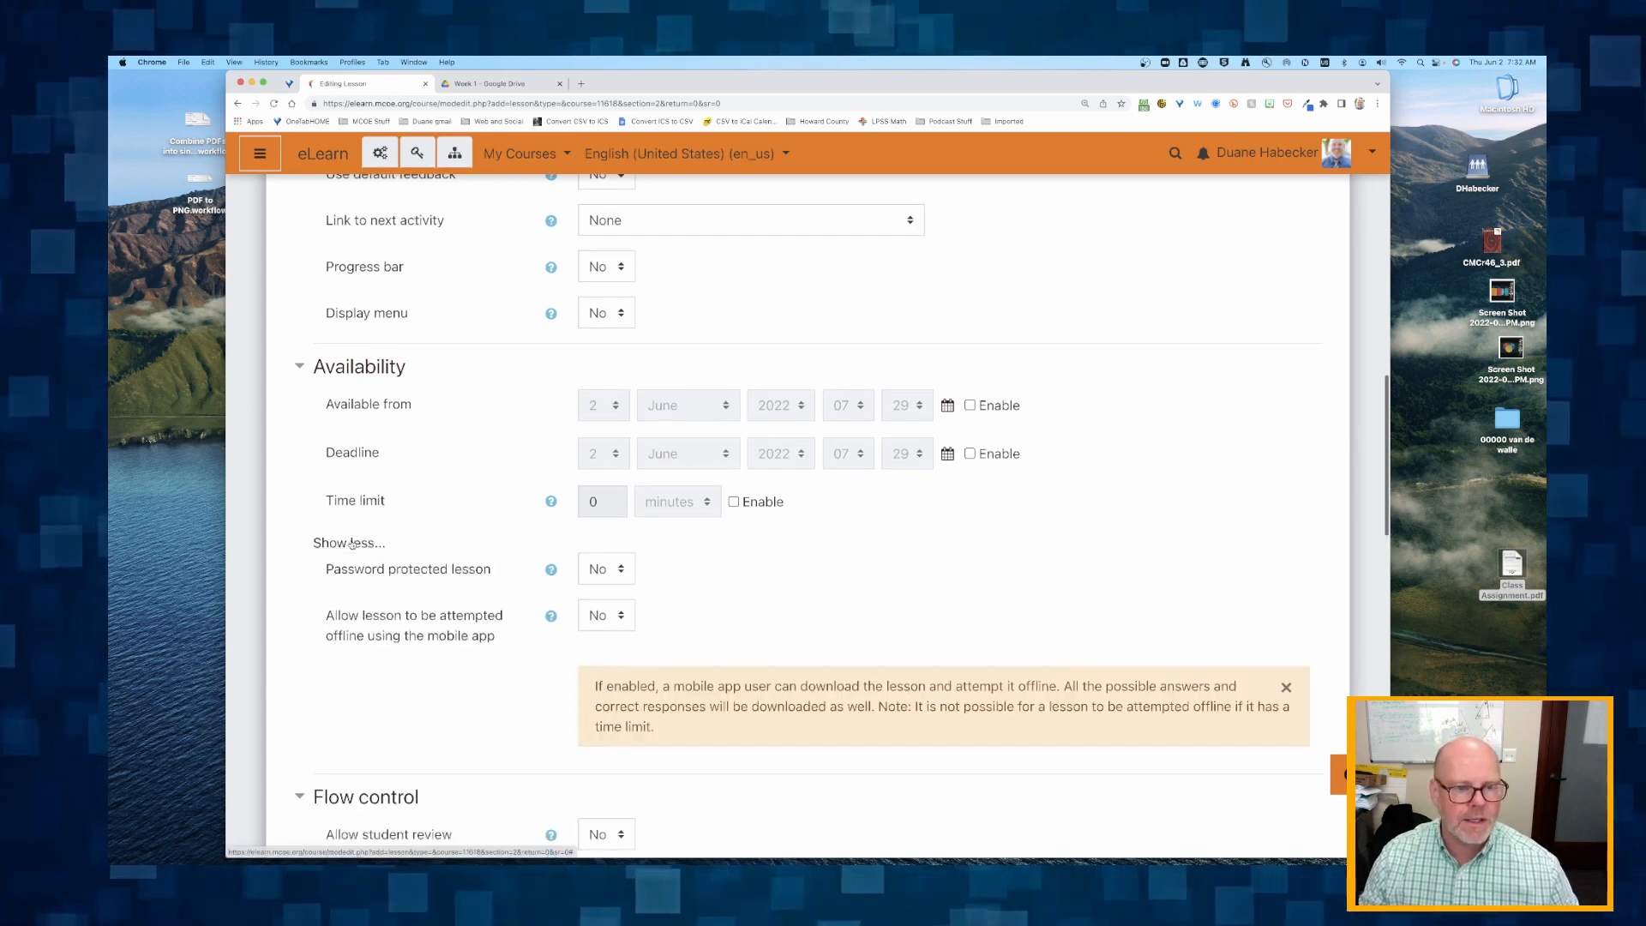
pyautogui.scroll(-2, 351, 543)
pyautogui.scroll(-1, 407, 565)
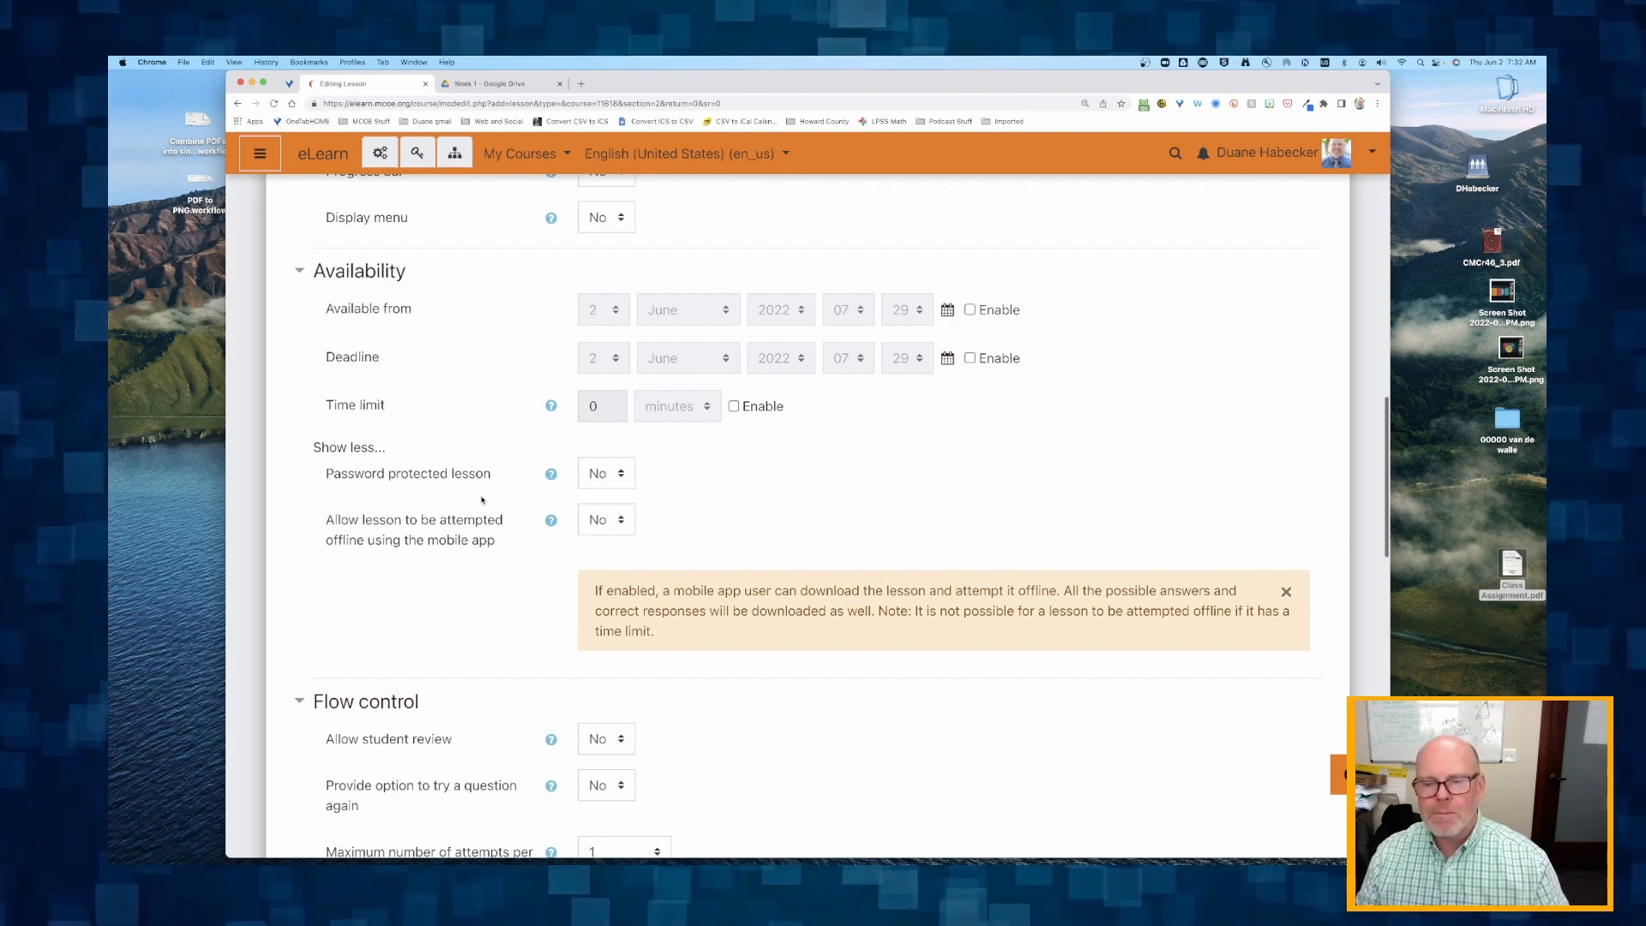
pyautogui.scroll(-8, 483, 500)
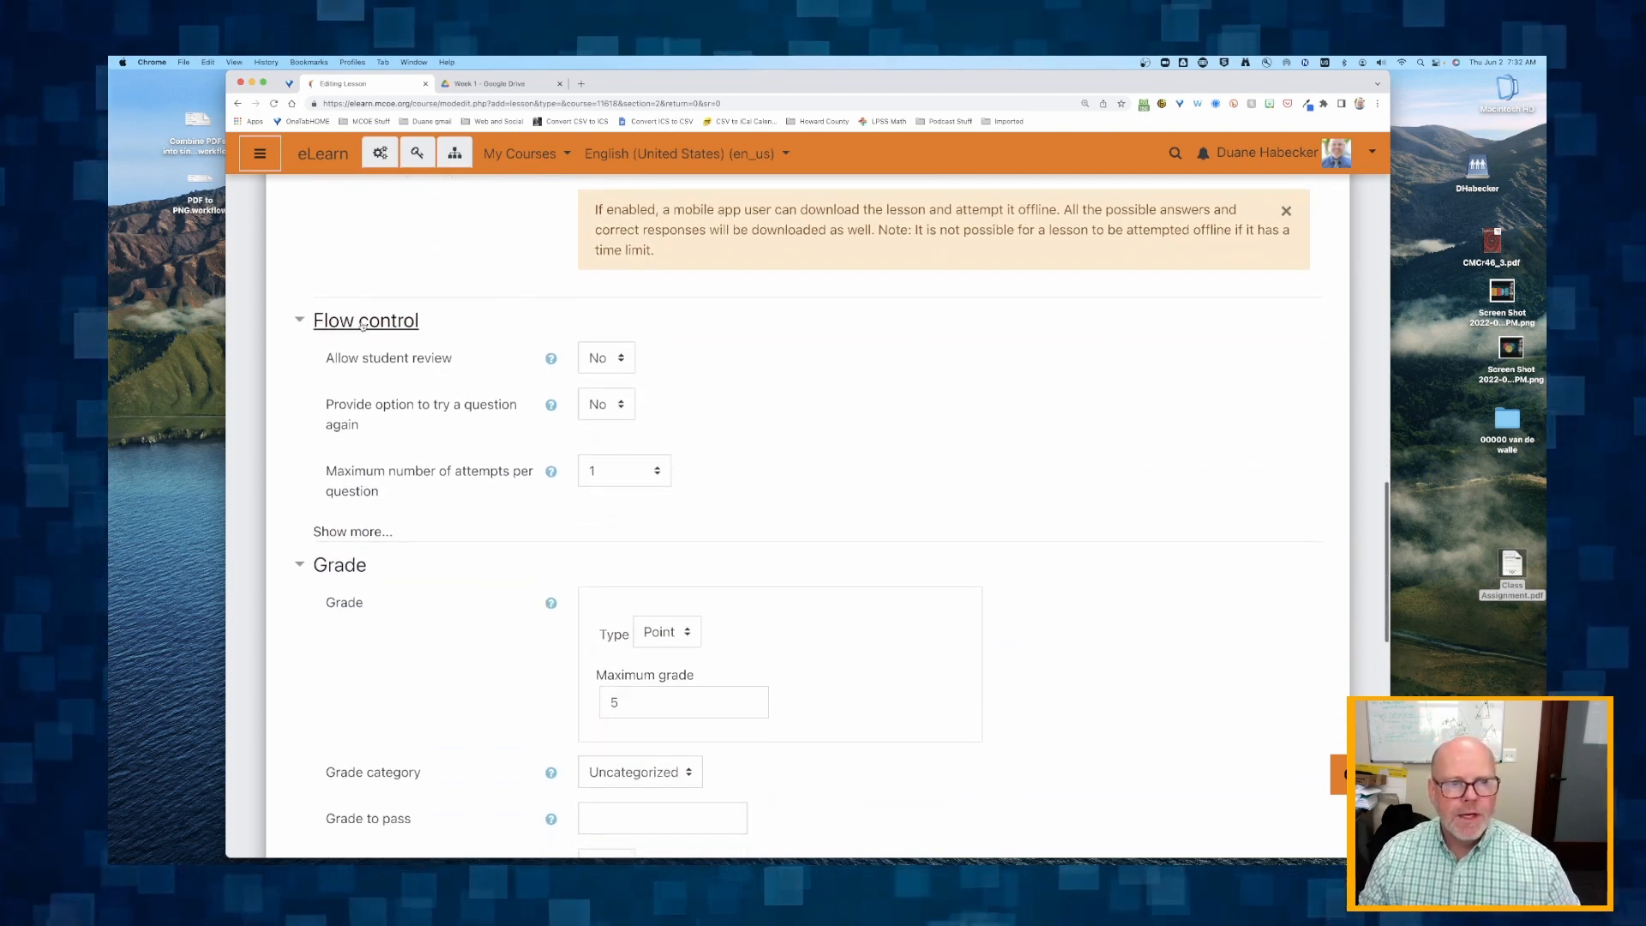
# Reveal the additional Flow control options and set Allow student review and Provide option to try a question again to Yes.
pyautogui.click(339, 532)
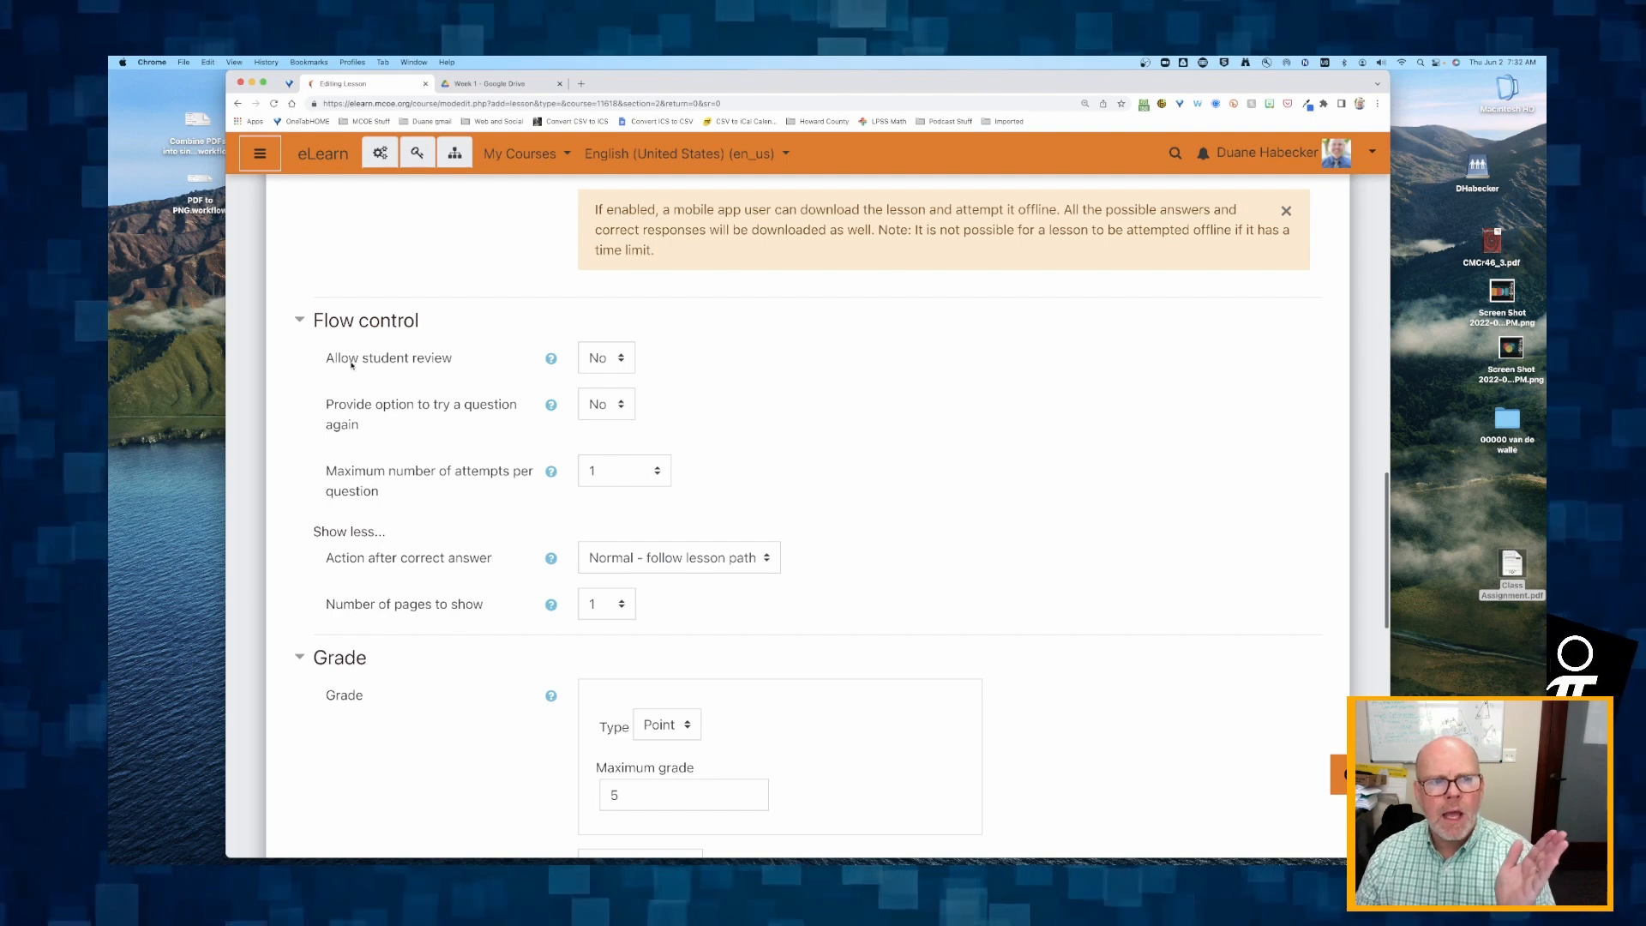
pyautogui.click(551, 360)
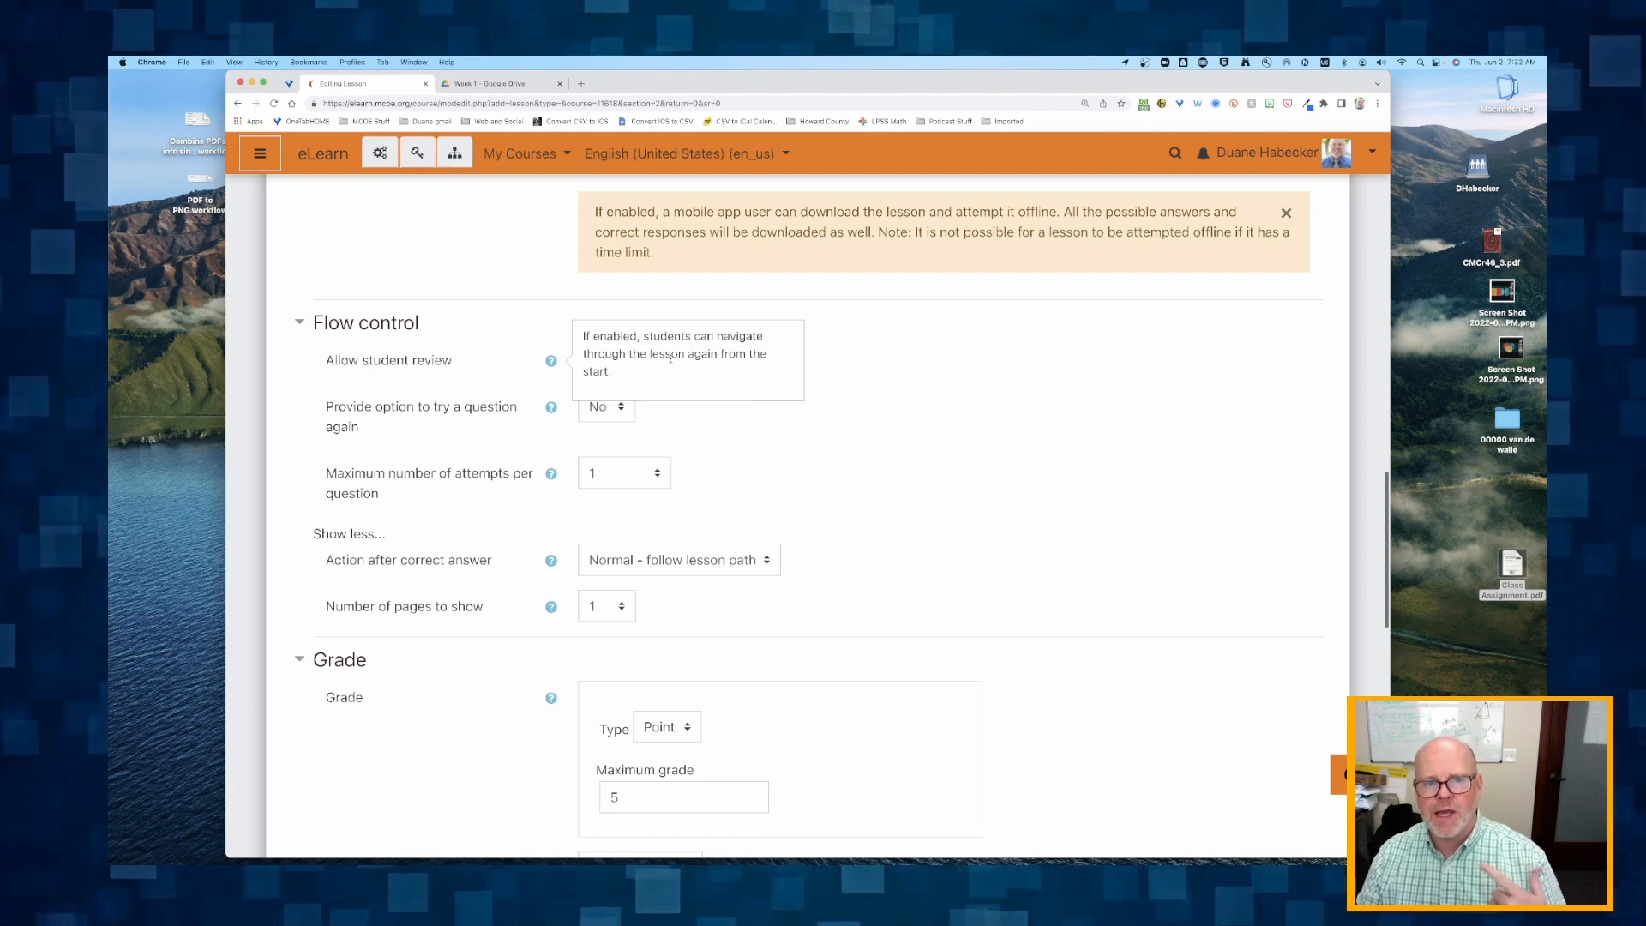
pyautogui.click(605, 360)
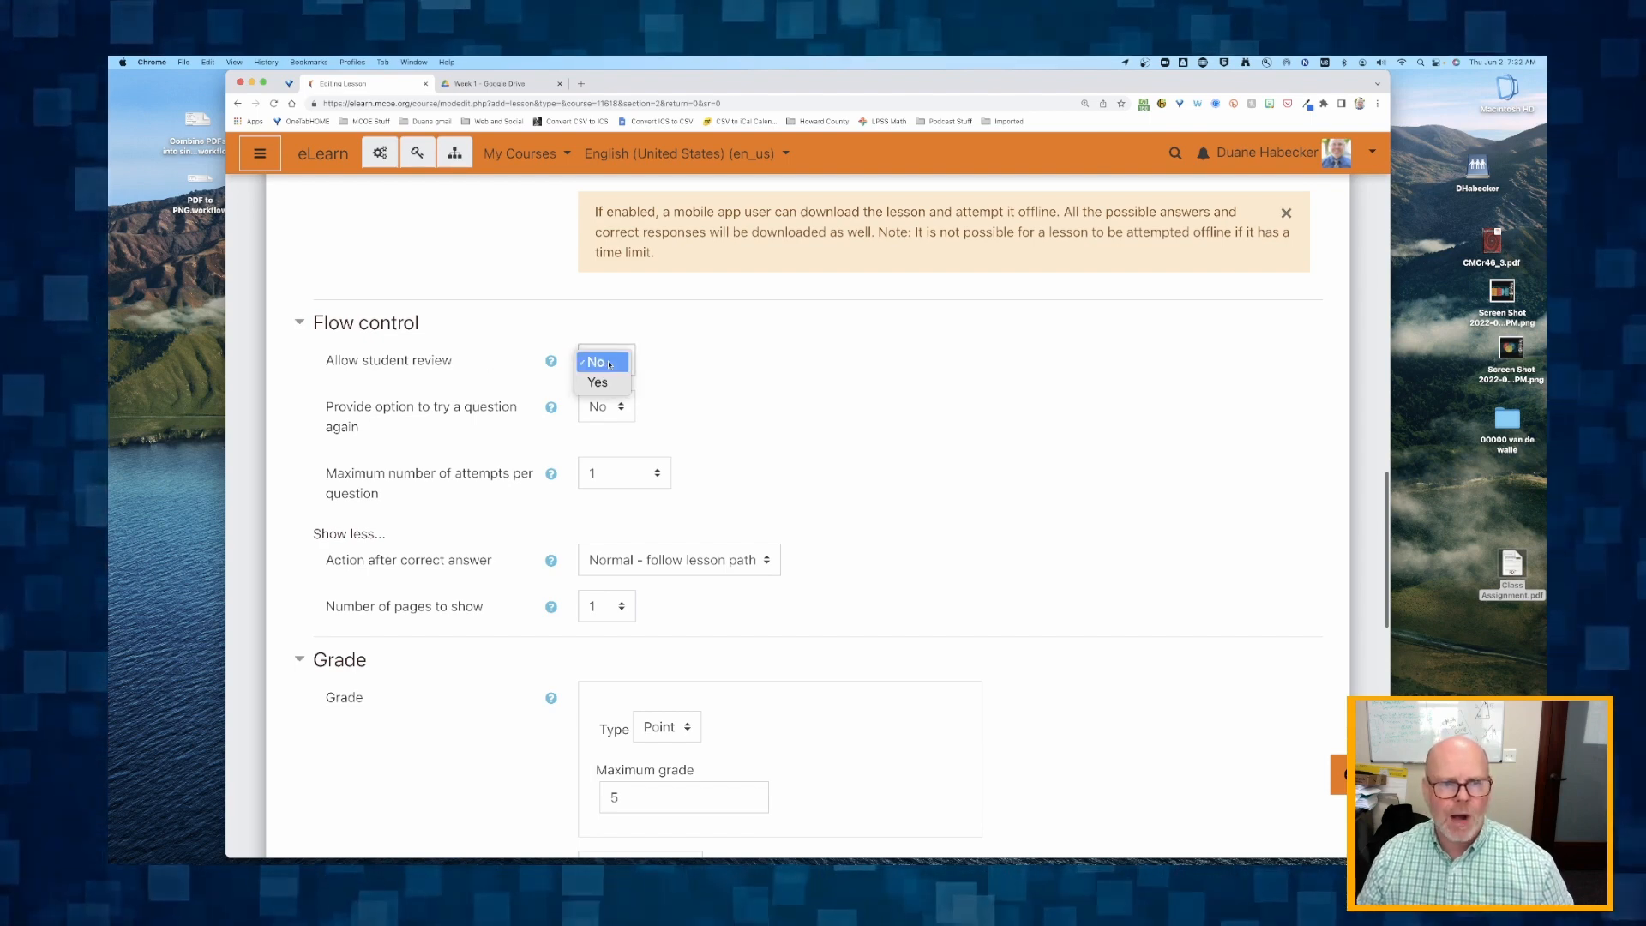
pyautogui.click(596, 383)
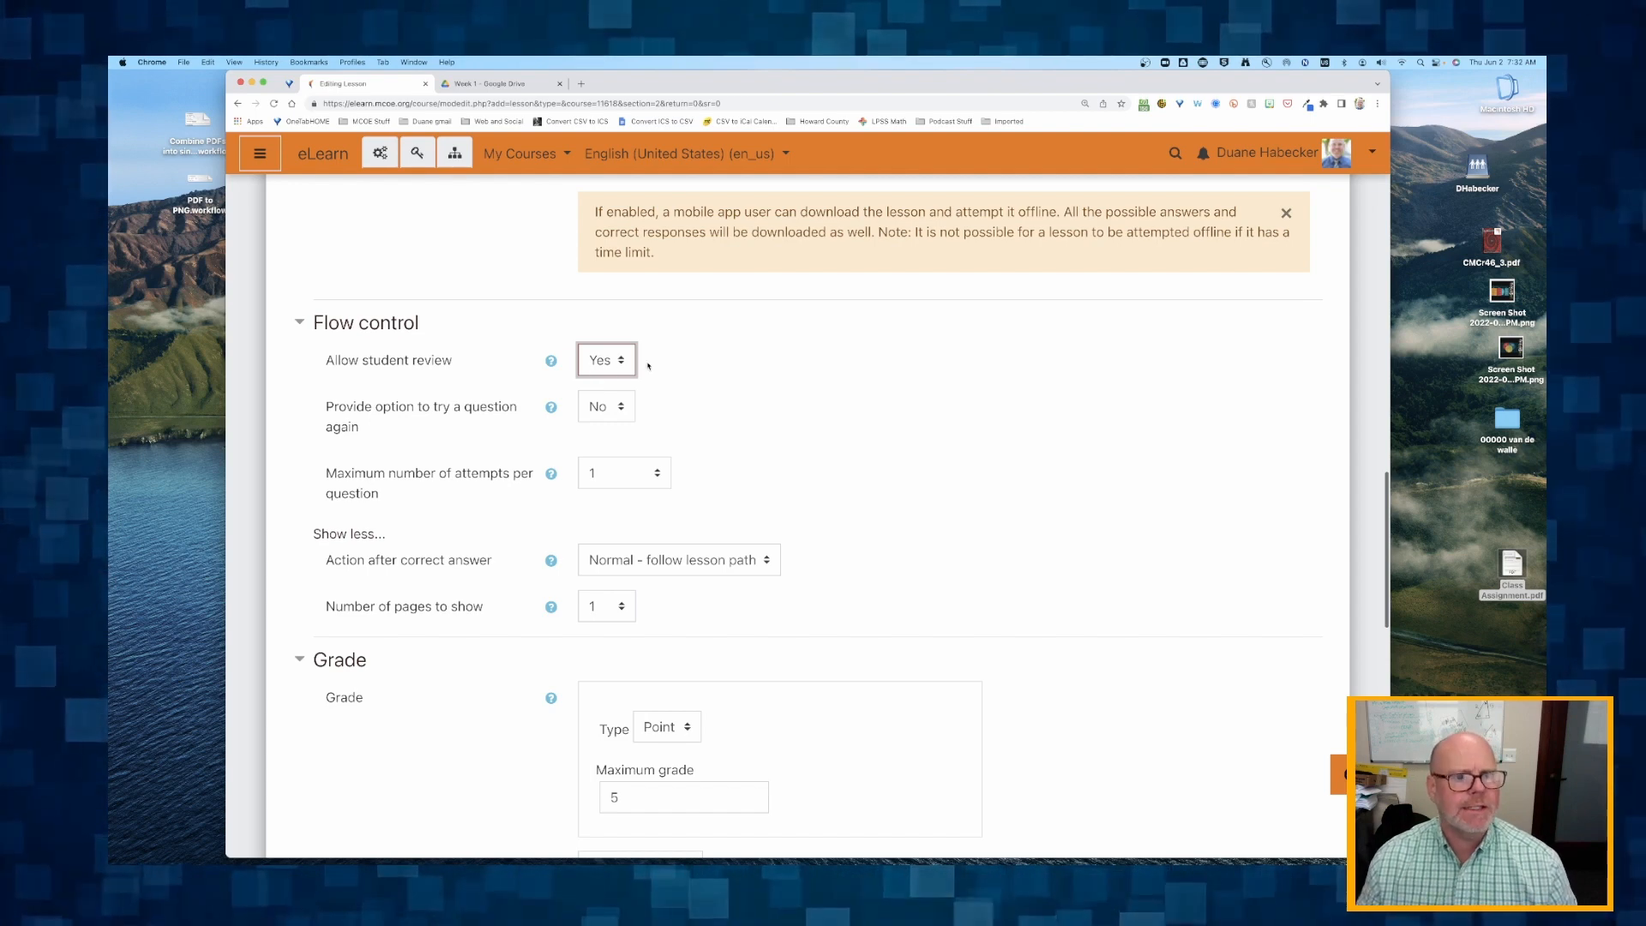
pyautogui.click(604, 409)
pyautogui.click(597, 428)
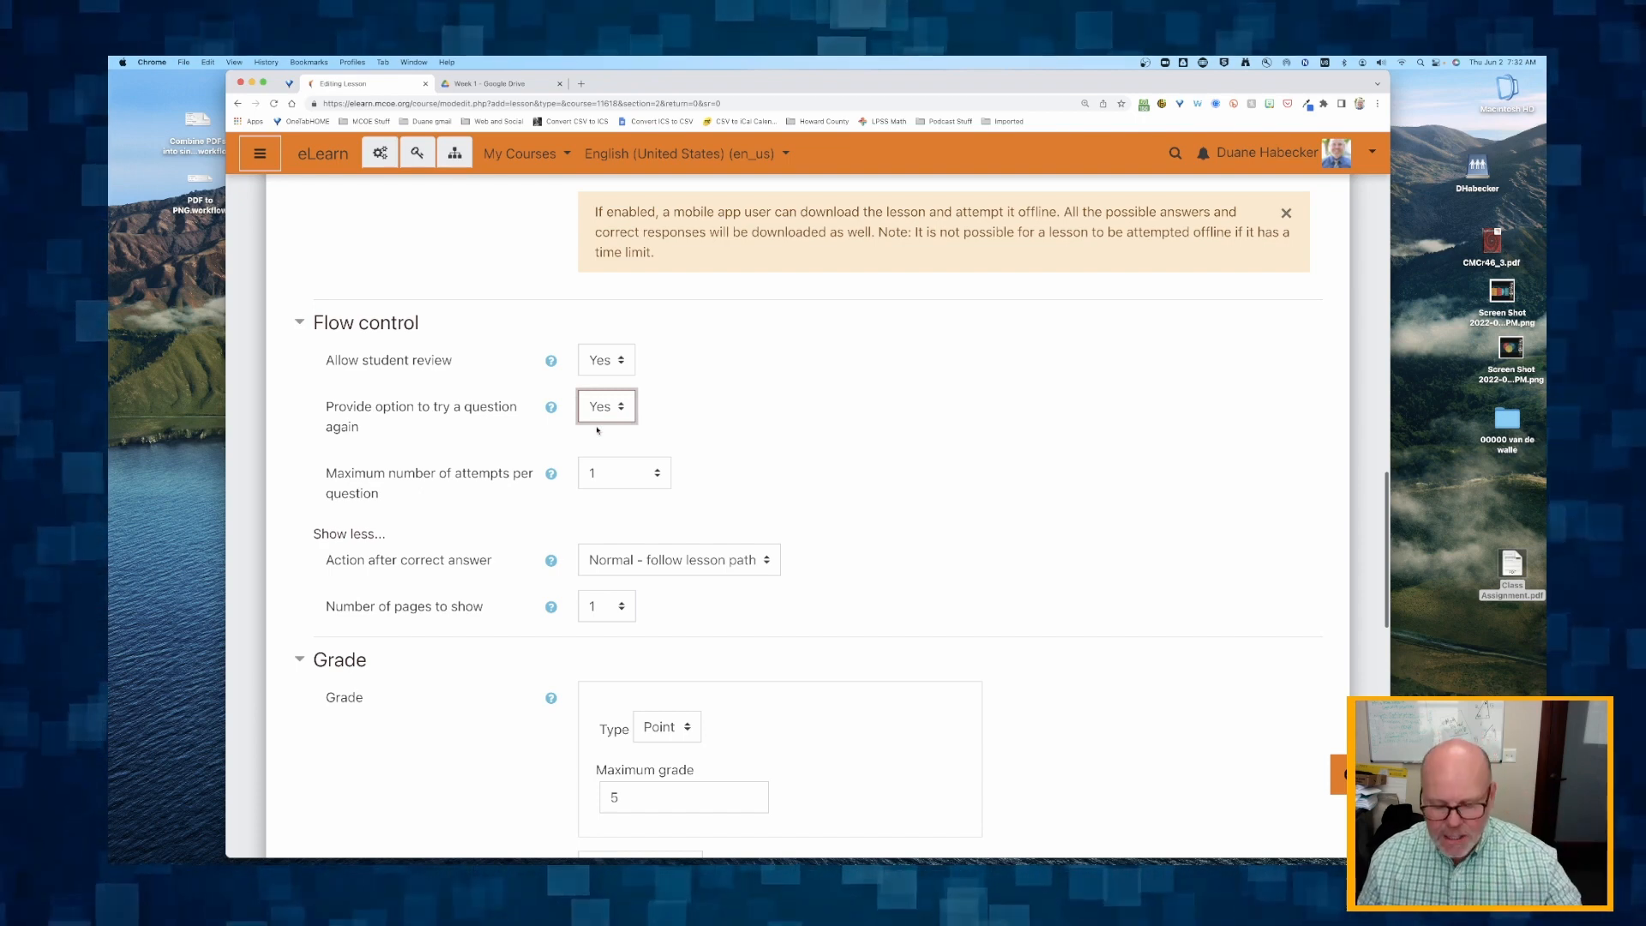
# Set the Maximum number of attempts per question to 3 in Flow control.
pyautogui.scroll(-1, 557, 429)
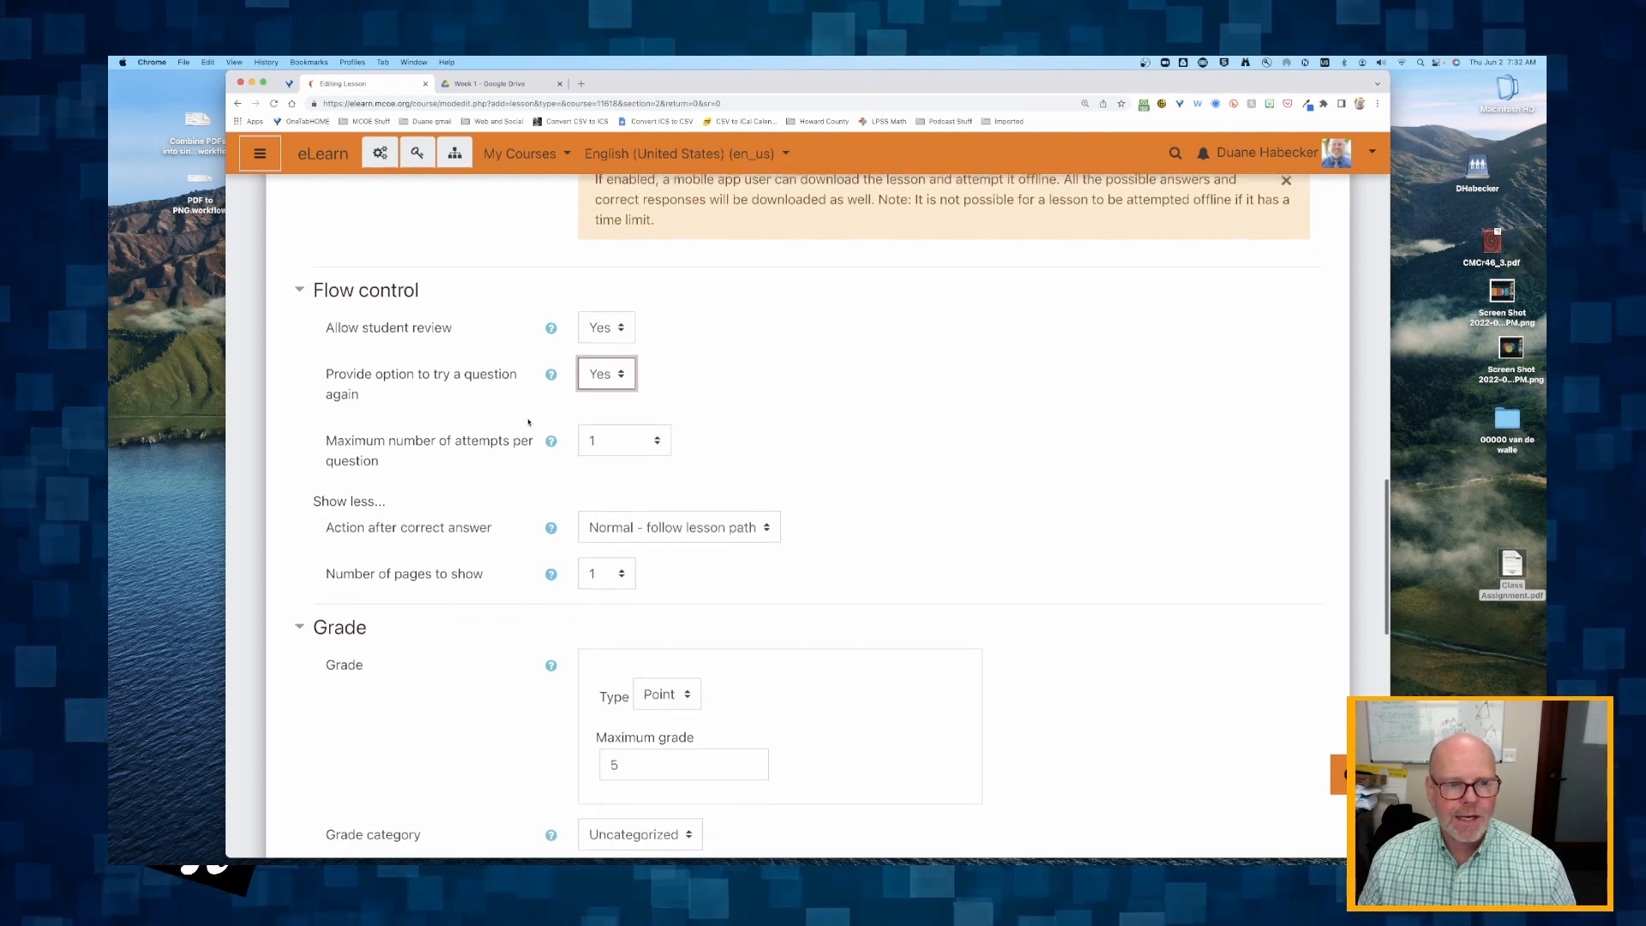
pyautogui.moveTo(346, 423); pyautogui.dragTo(446, 449)
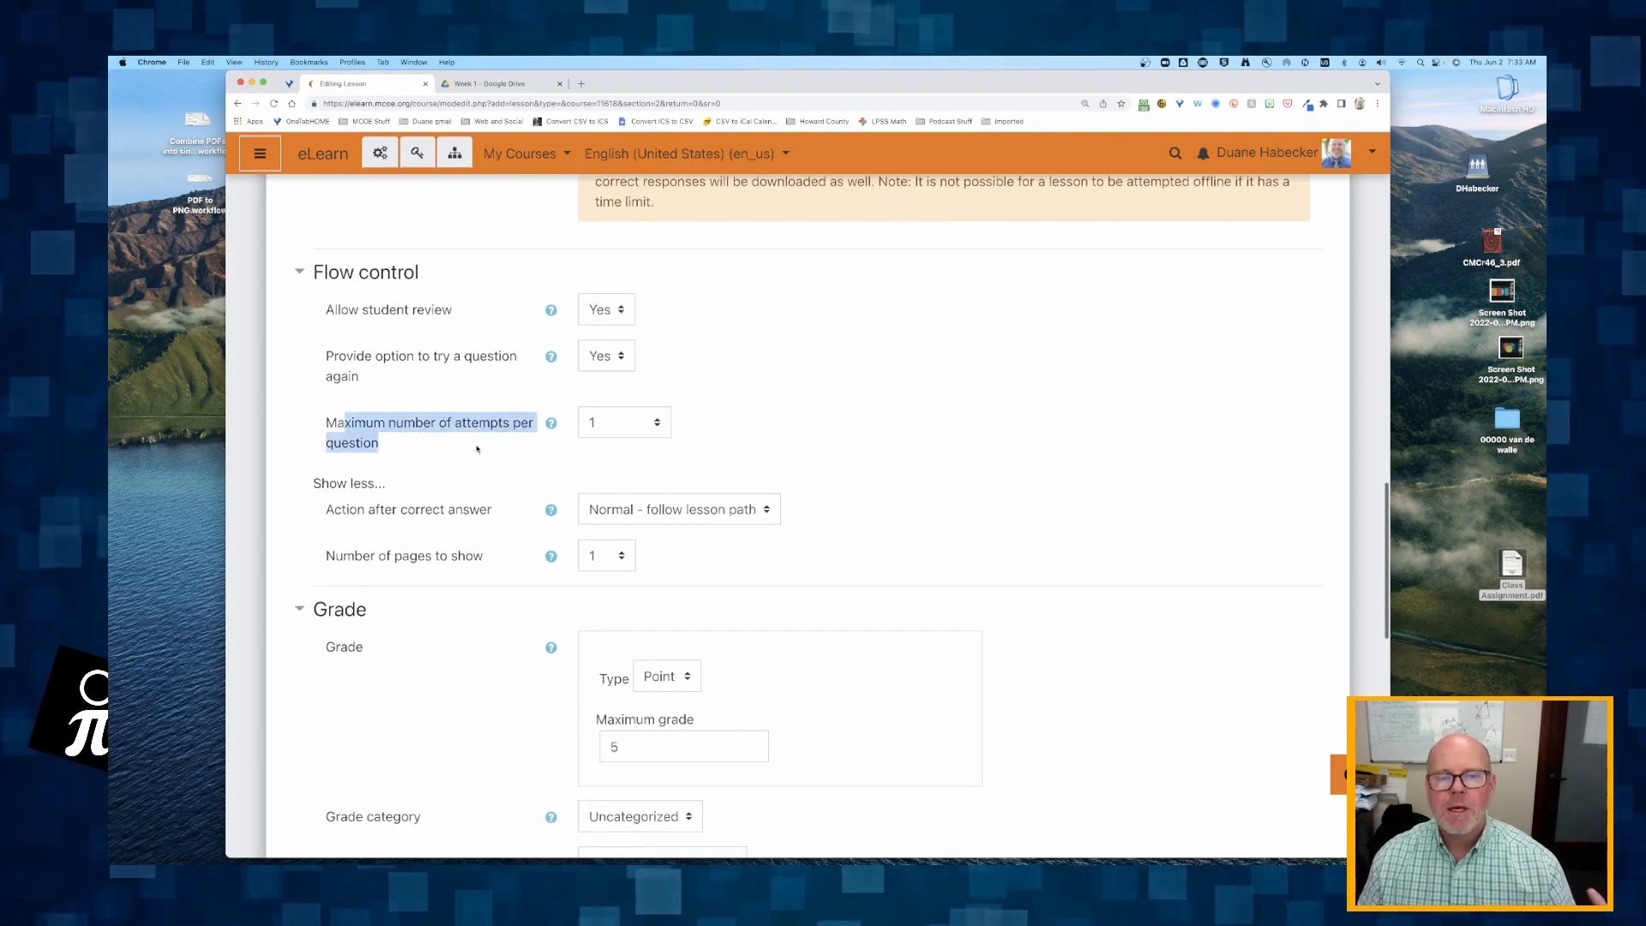
pyautogui.click(657, 422)
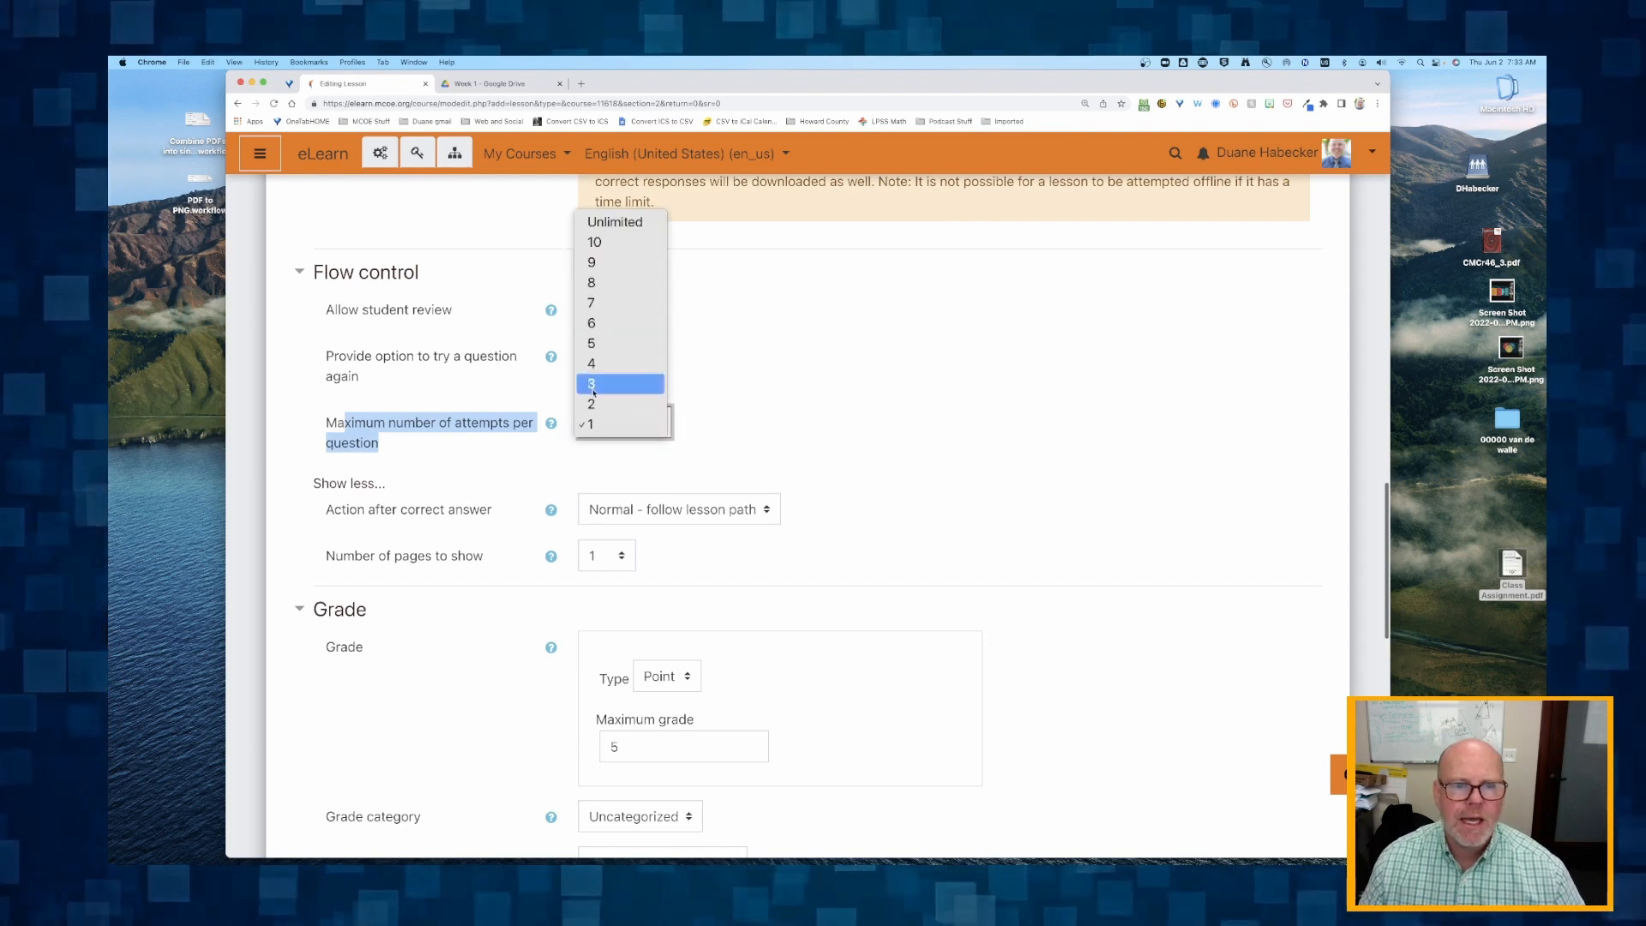
pyautogui.click(595, 394)
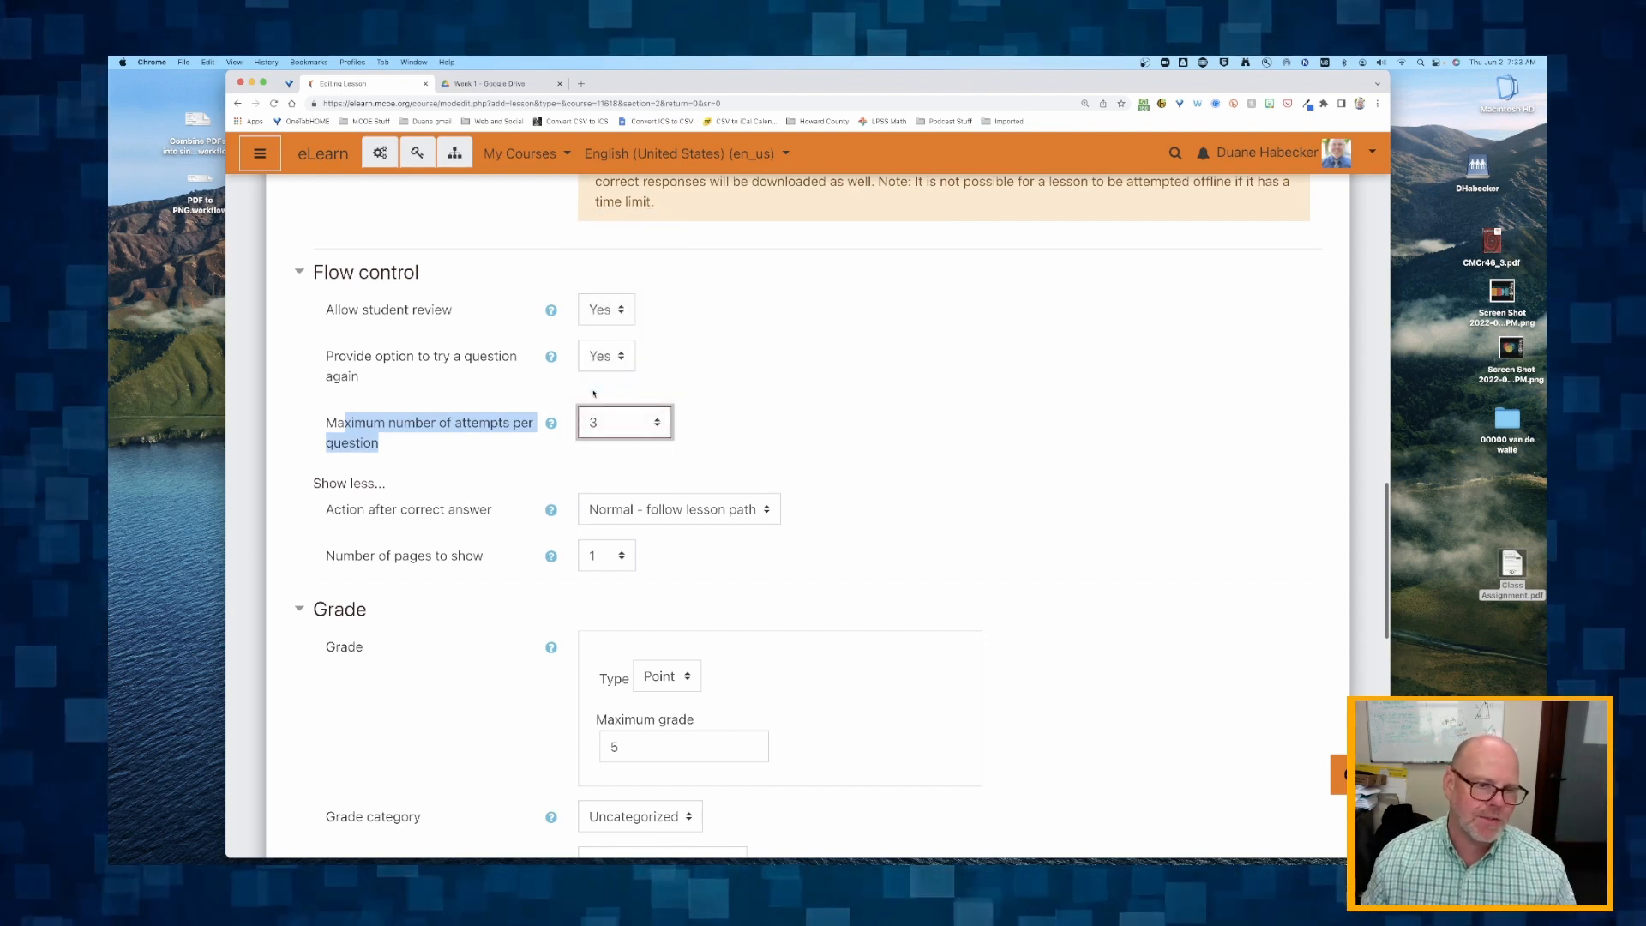
# Examine the Flow control options for Action after correct answer and Number of pages to show.
pyautogui.scroll(-1, 412, 455)
pyautogui.moveTo(364, 473); pyautogui.dragTo(416, 477)
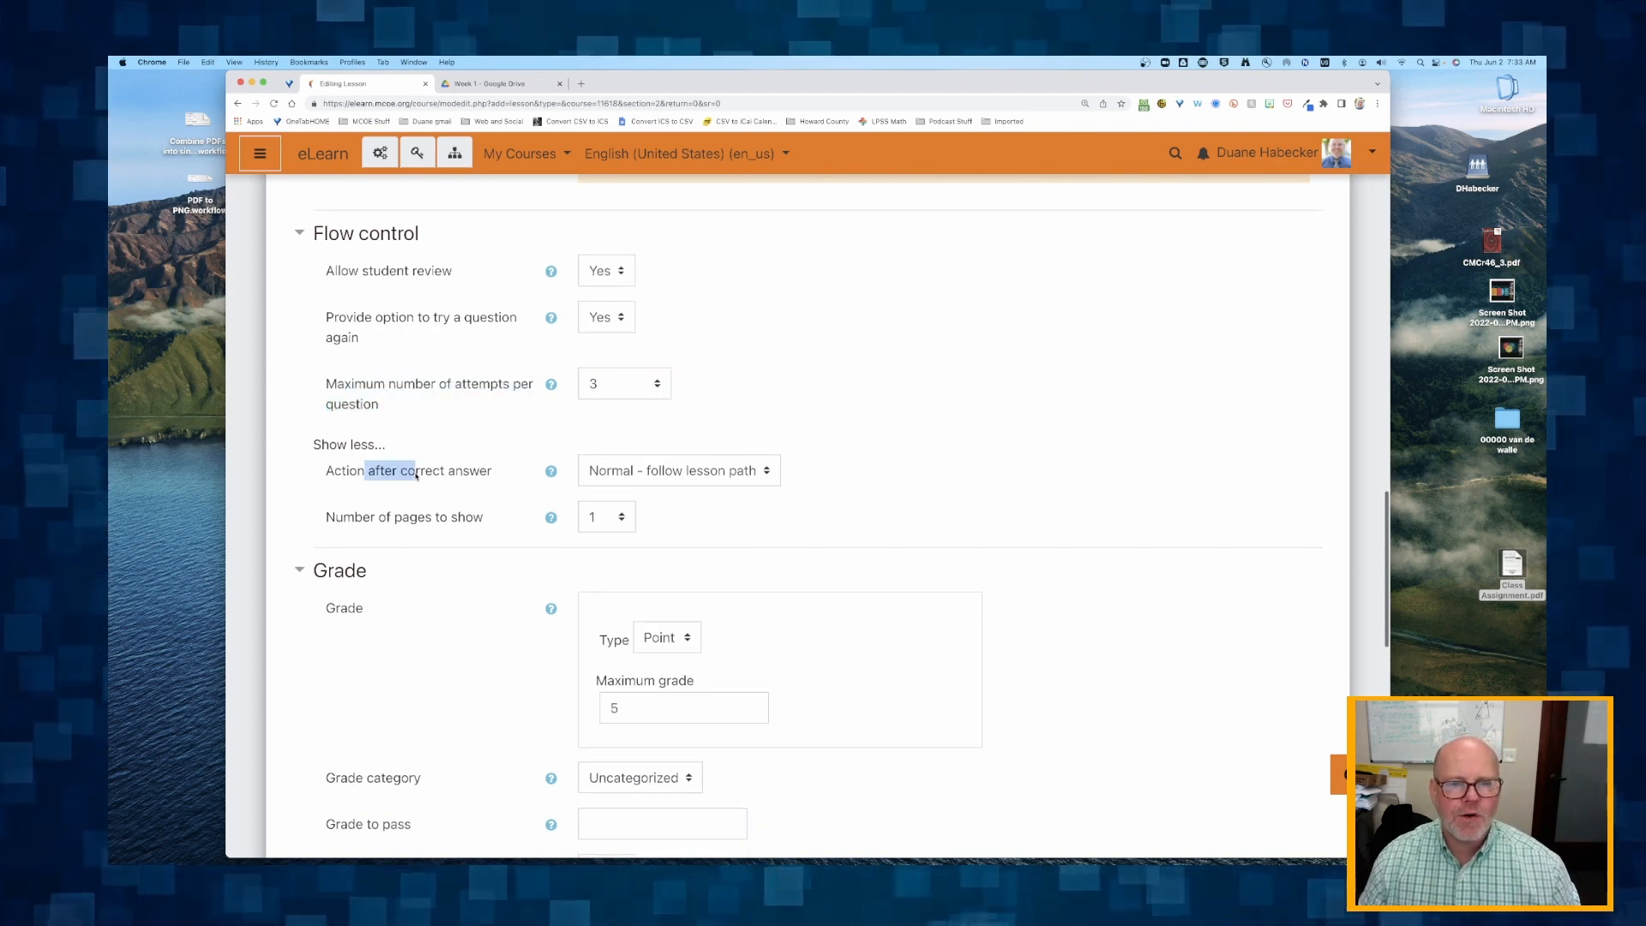
pyautogui.click(659, 473)
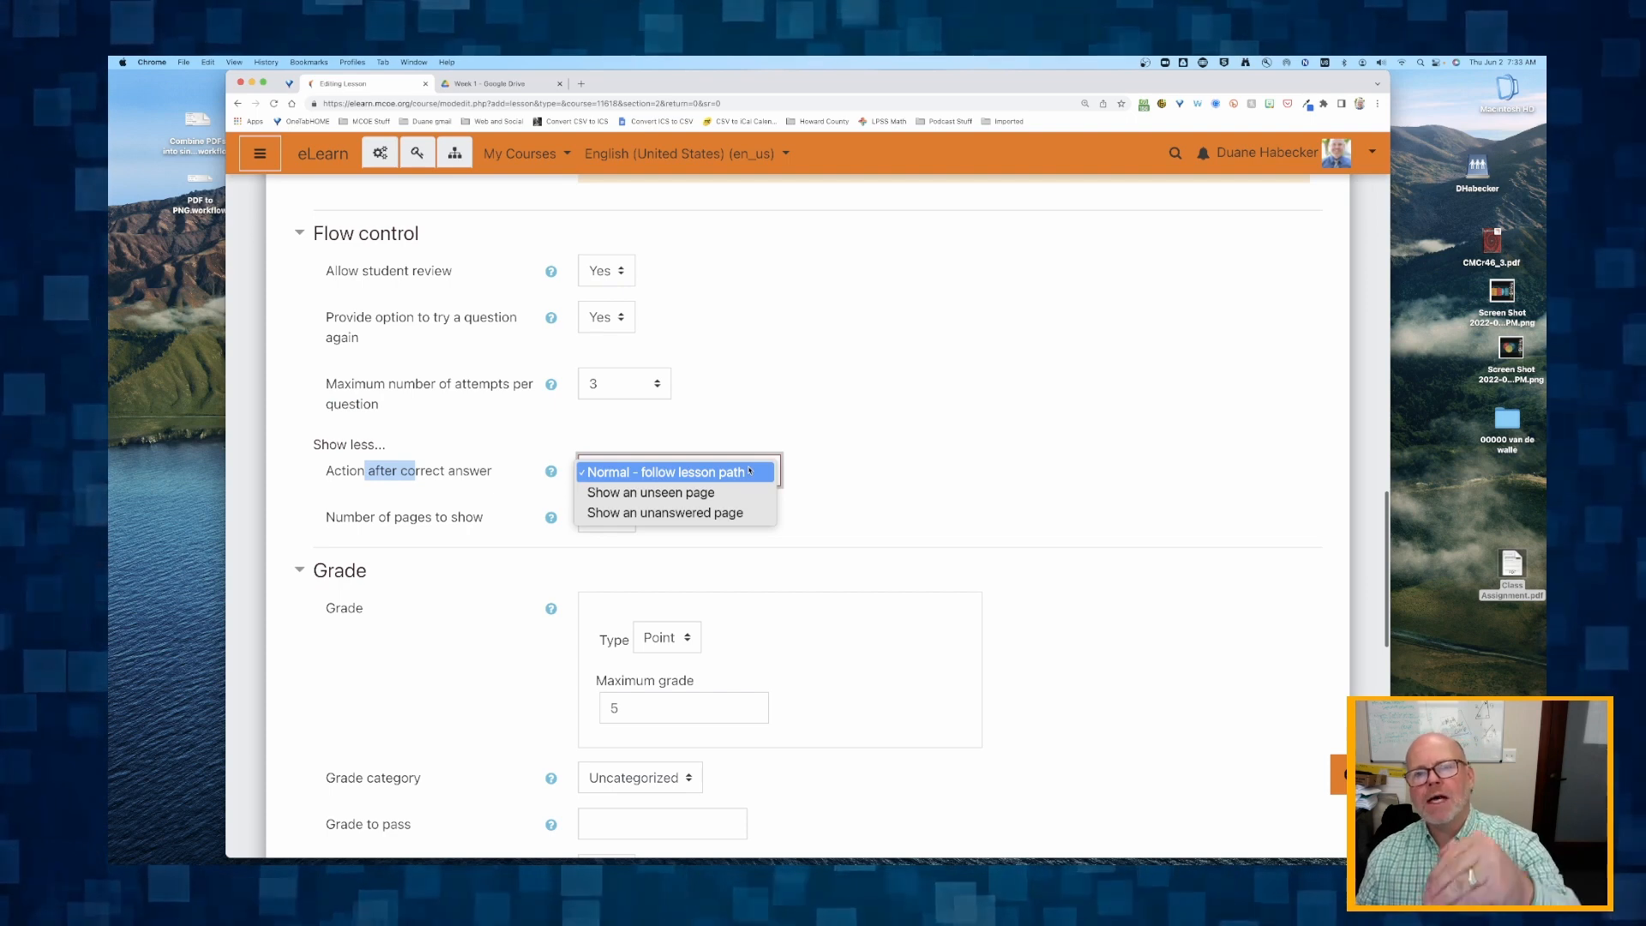
pyautogui.click(849, 474)
pyautogui.click(677, 472)
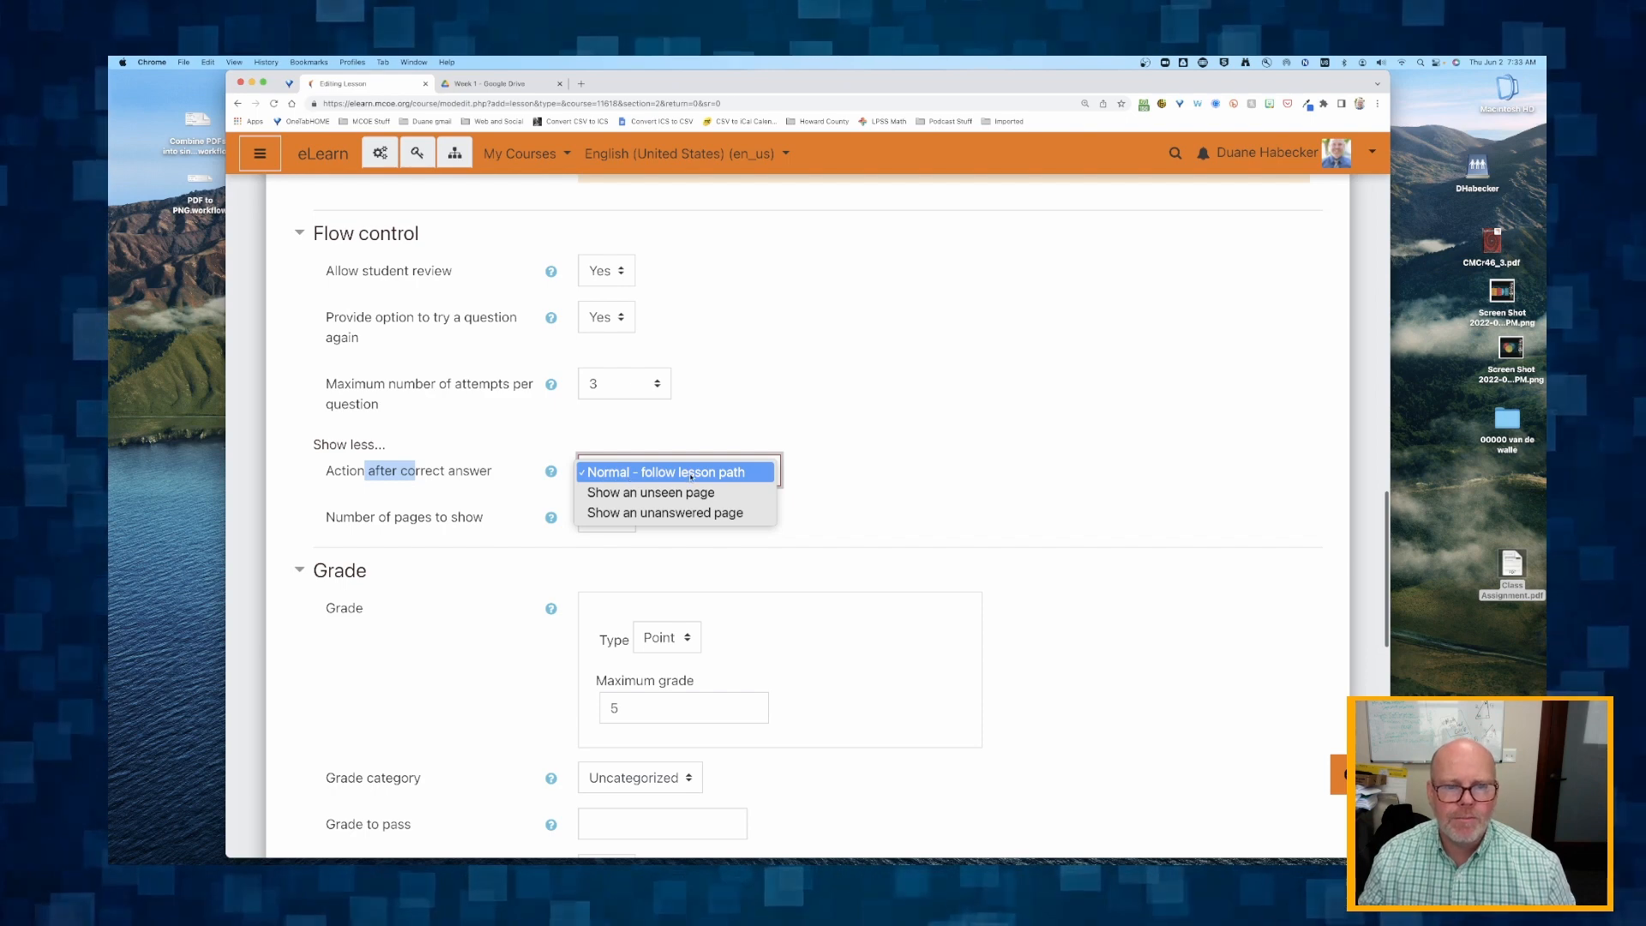
pyautogui.click(621, 473)
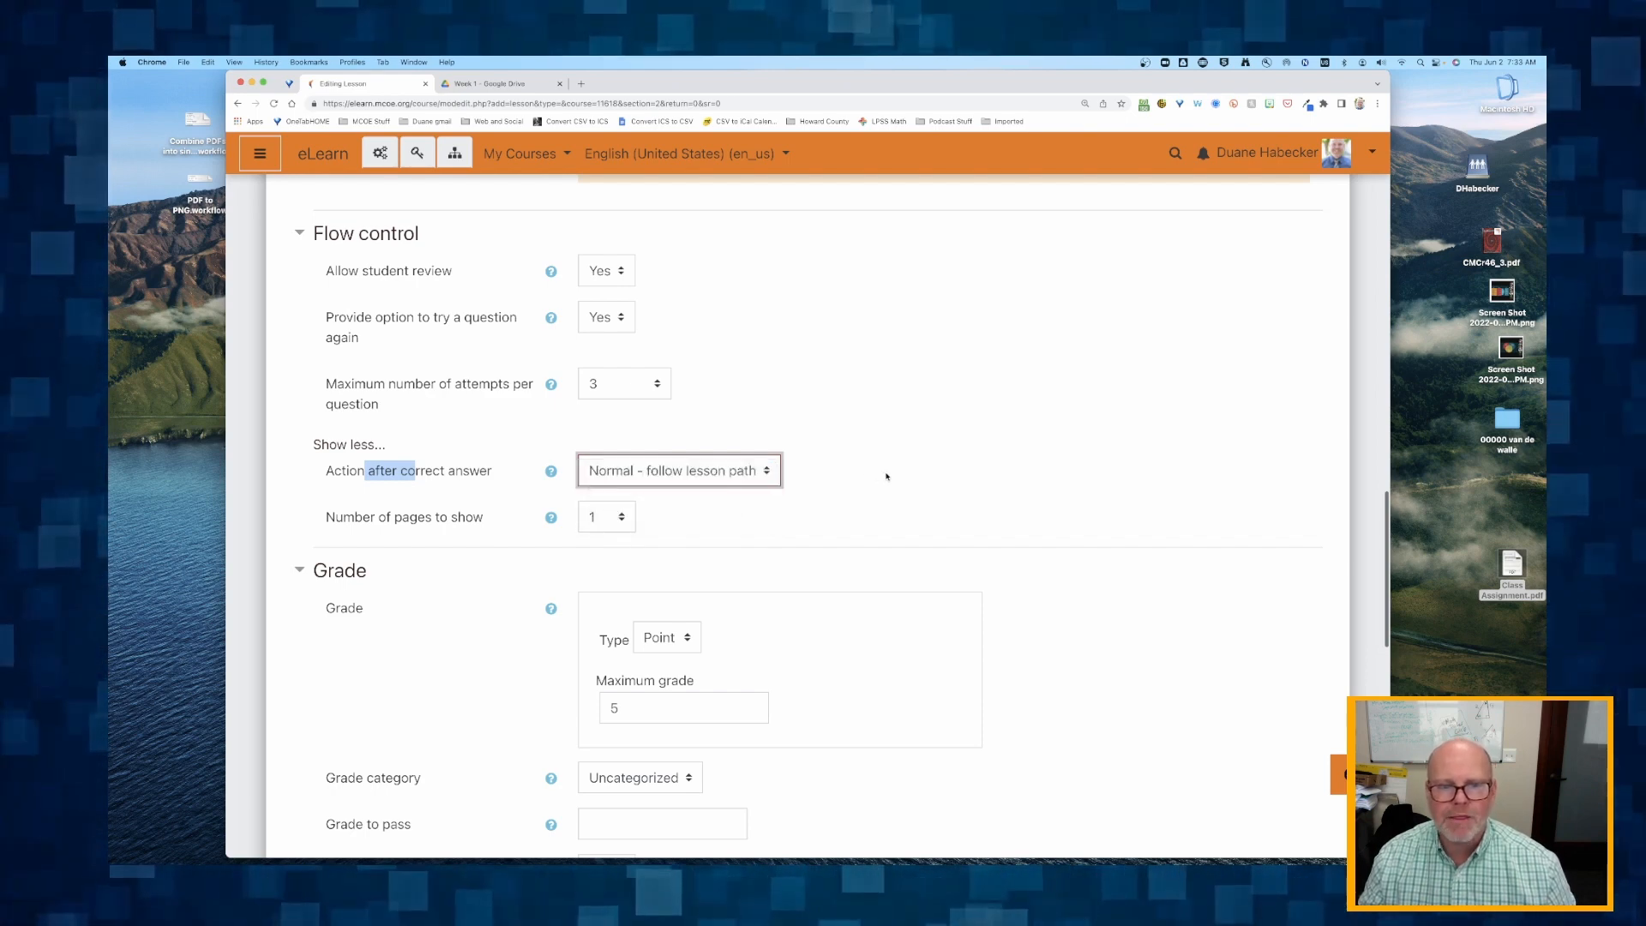
pyautogui.scroll(-1, 486, 504)
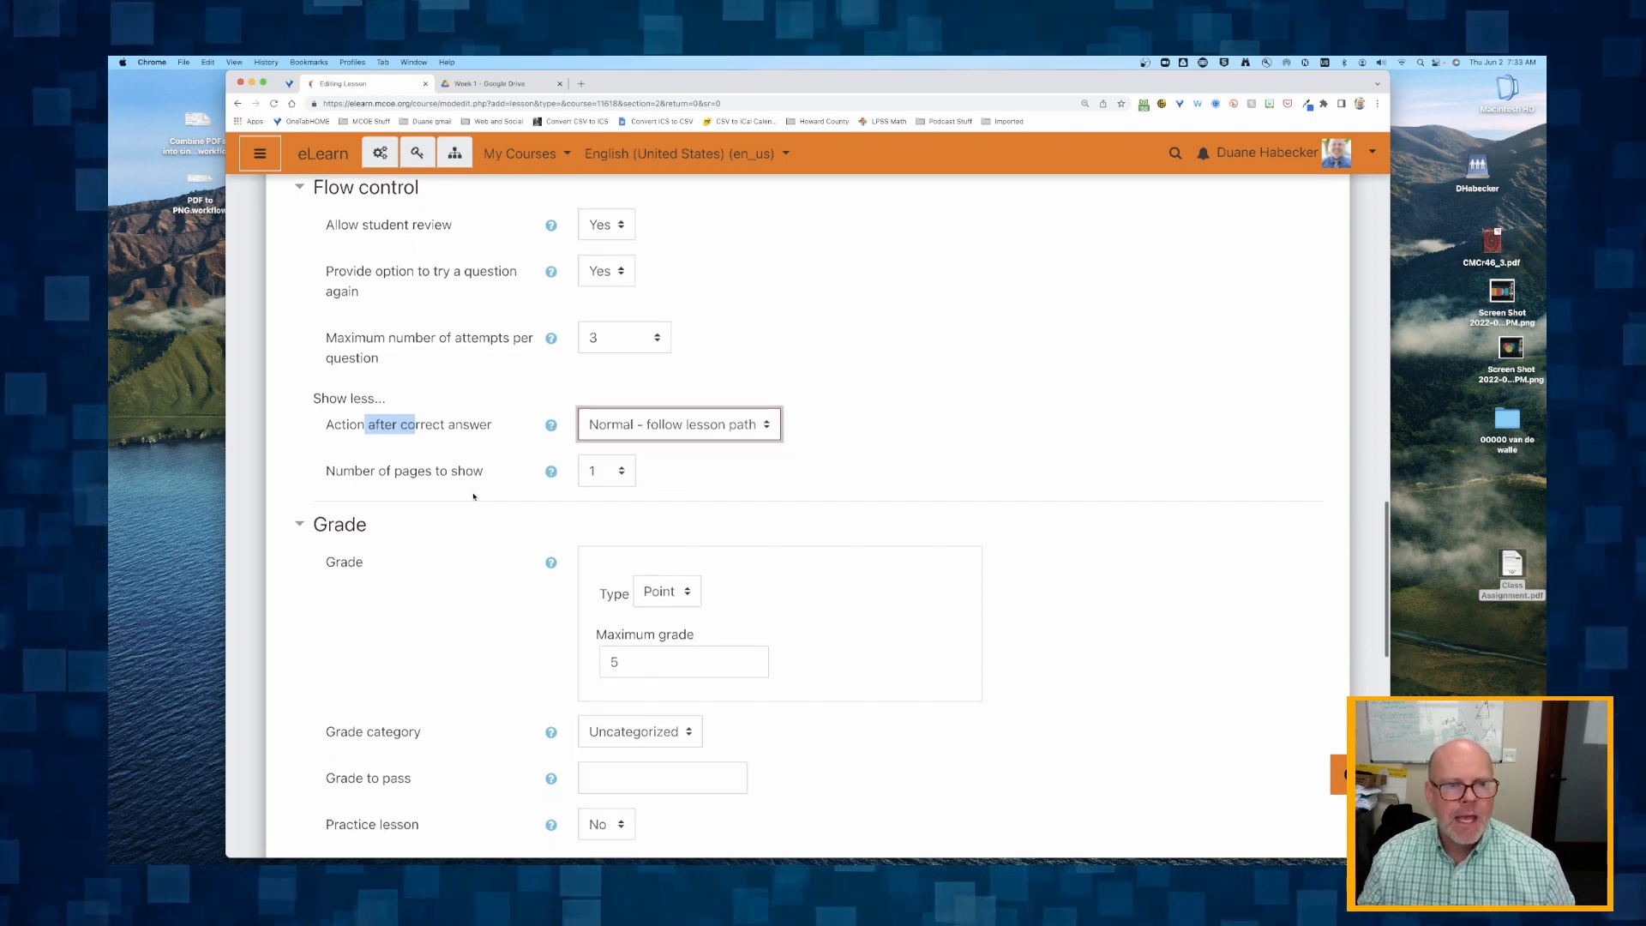
pyautogui.moveTo(344, 472); pyautogui.dragTo(500, 478)
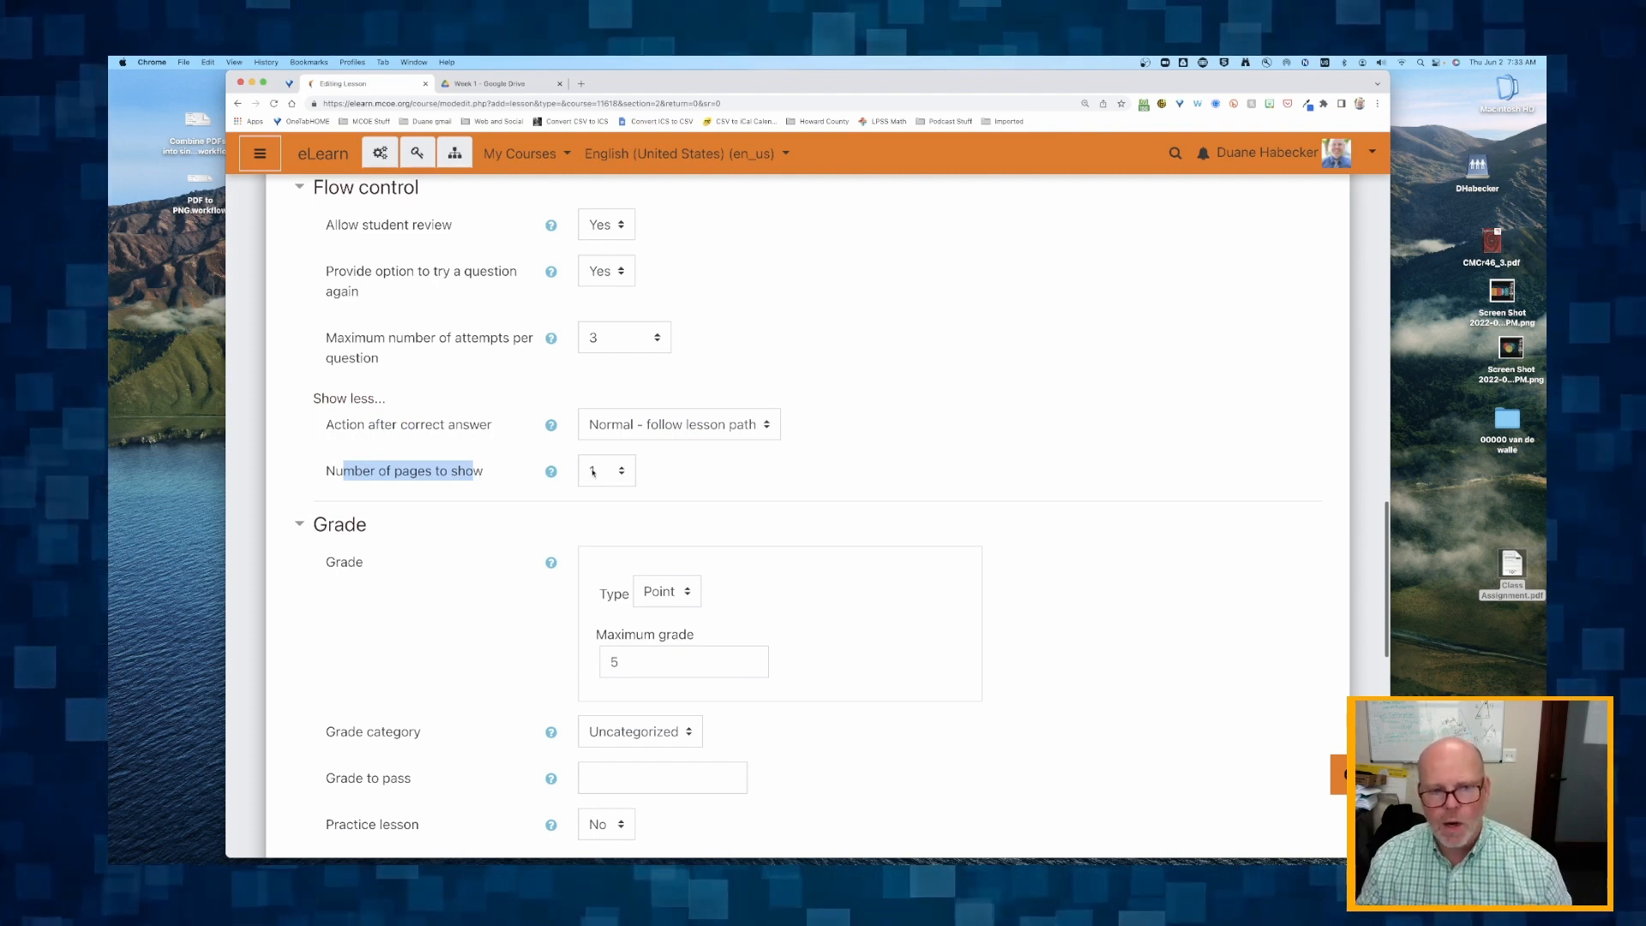
pyautogui.scroll(-2, 592, 472)
pyautogui.scroll(4, 592, 472)
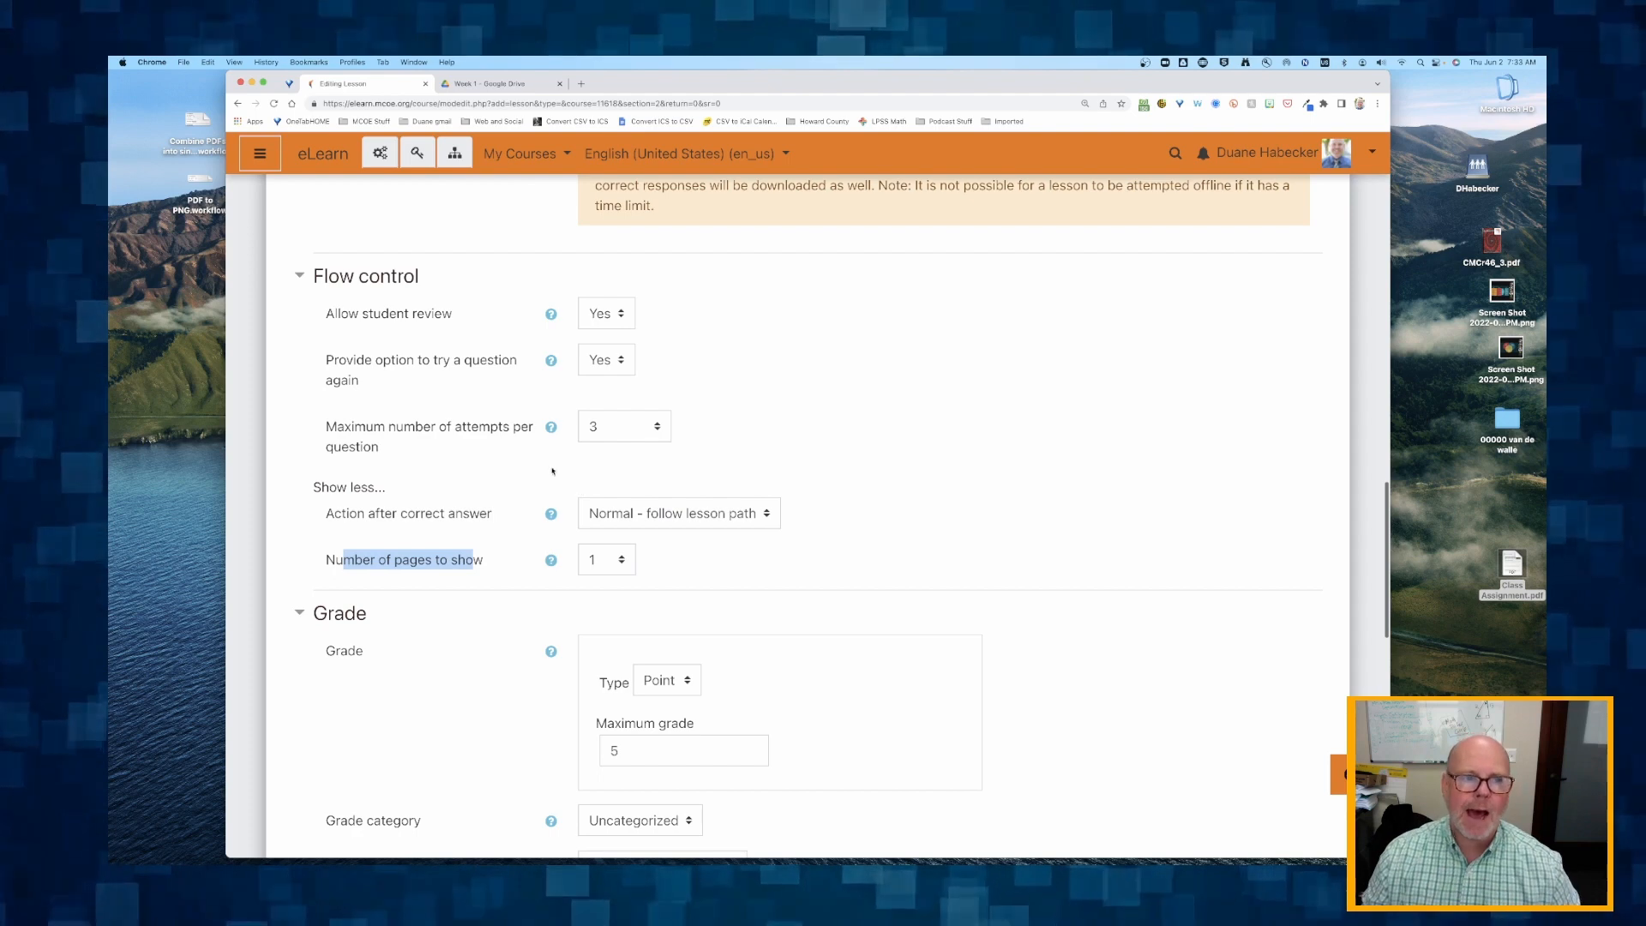
# Set the lesson's Maximum grade to 8 points.
pyautogui.scroll(1, 487, 575)
pyautogui.scroll(-6, 486, 574)
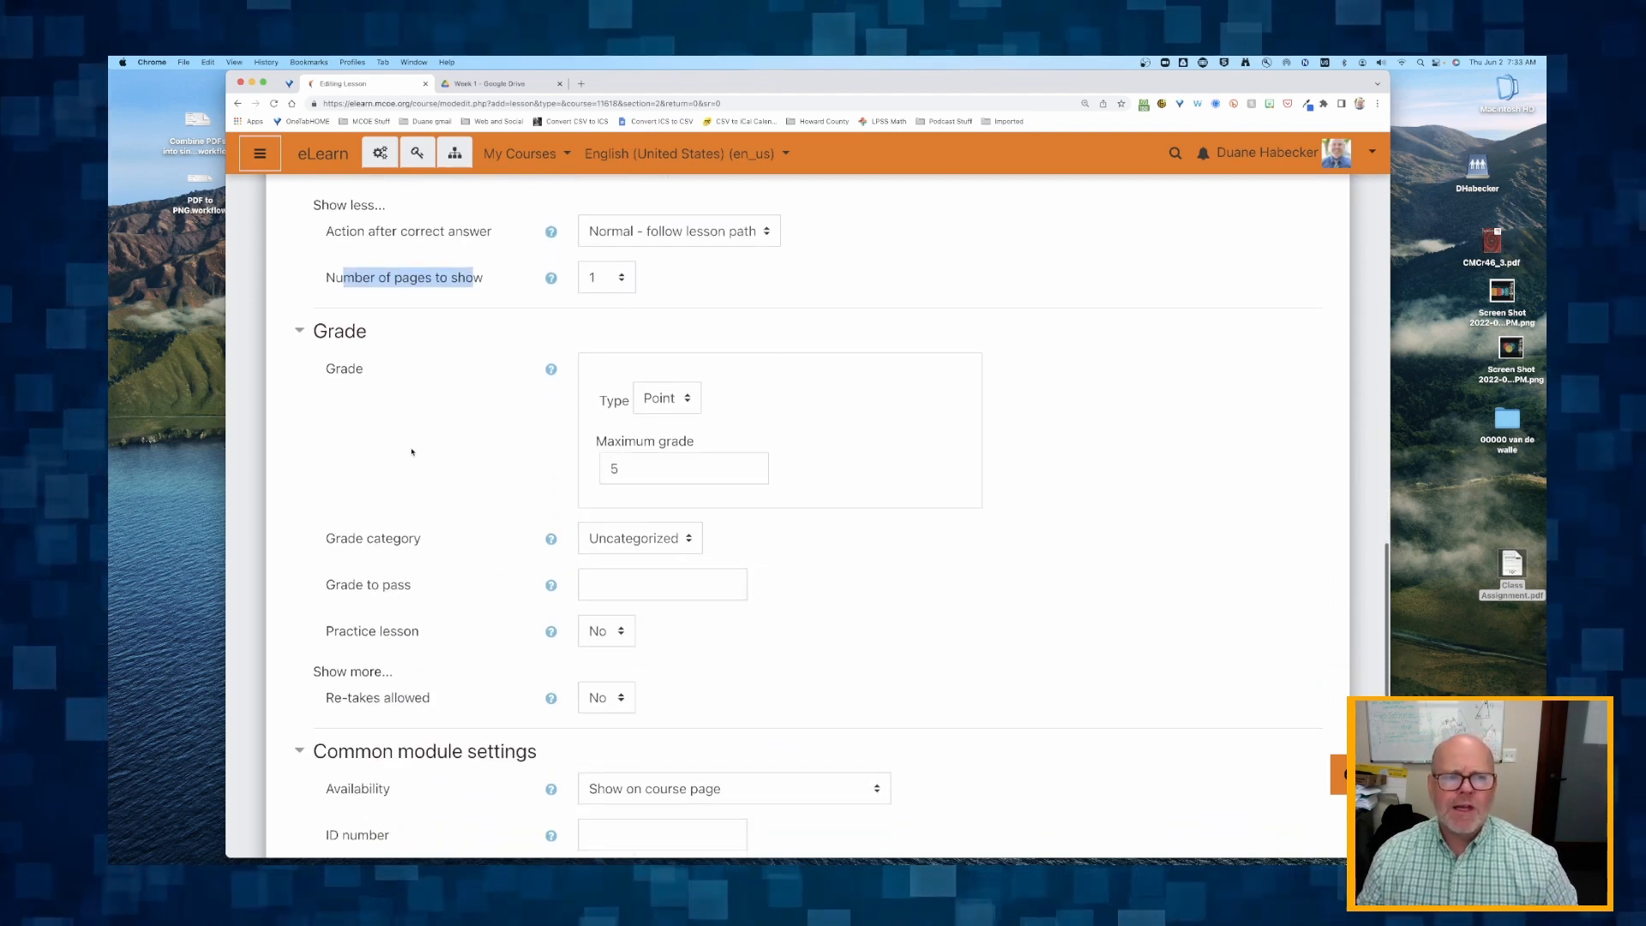
pyautogui.doubleClick(632, 468)
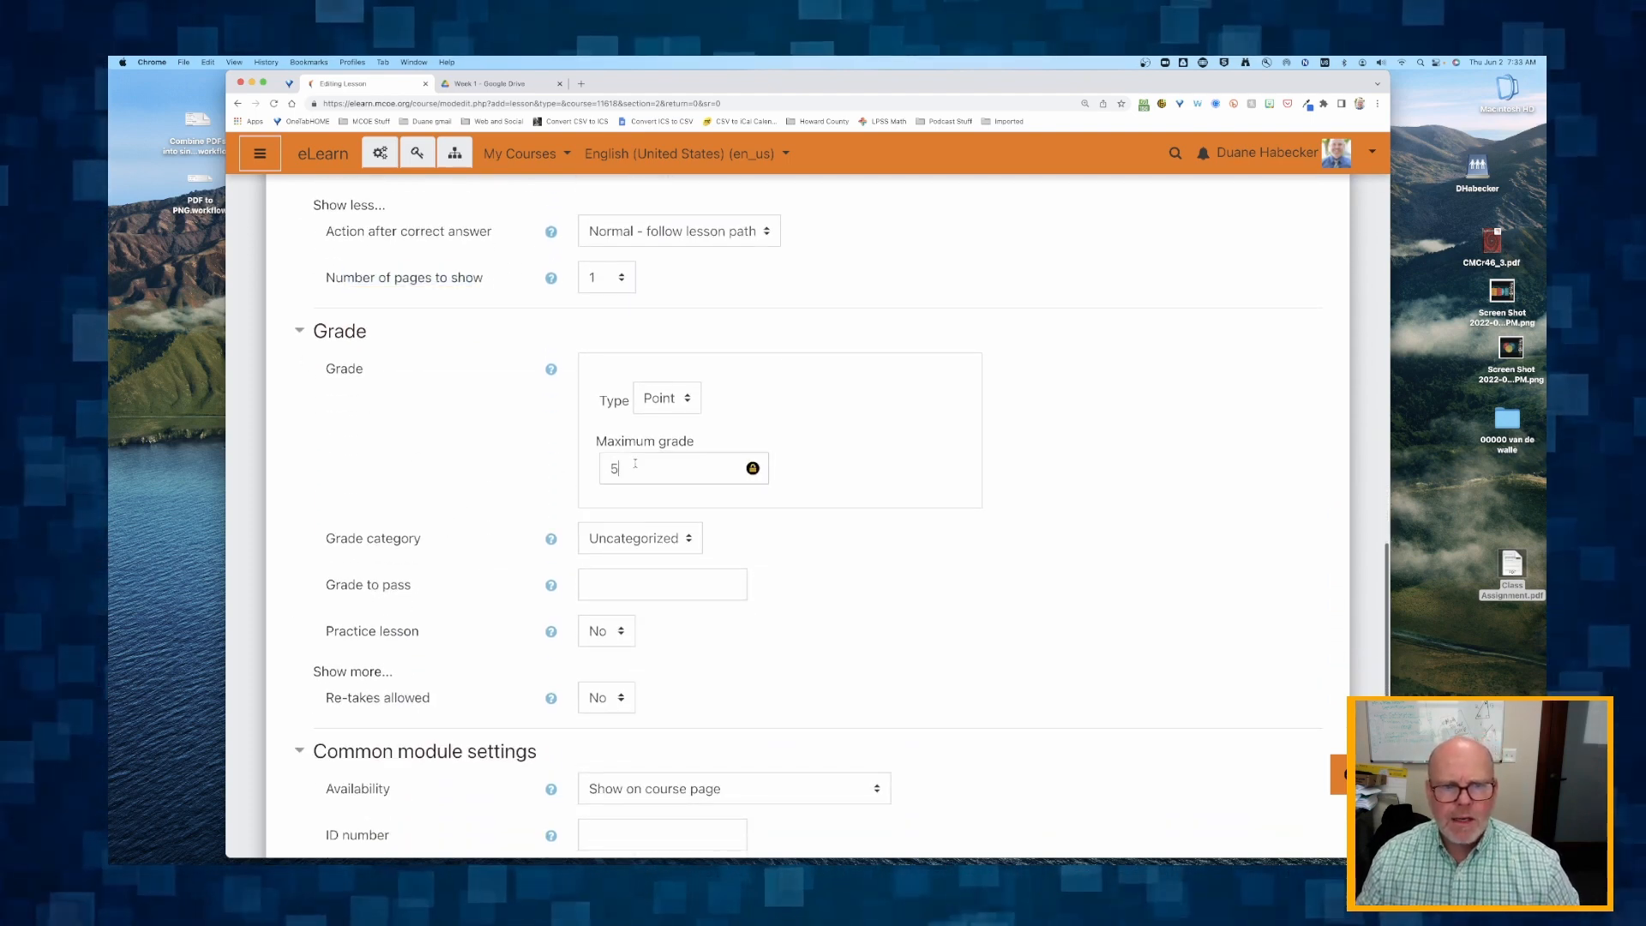
pyautogui.write('8')
pyautogui.click(515, 486)
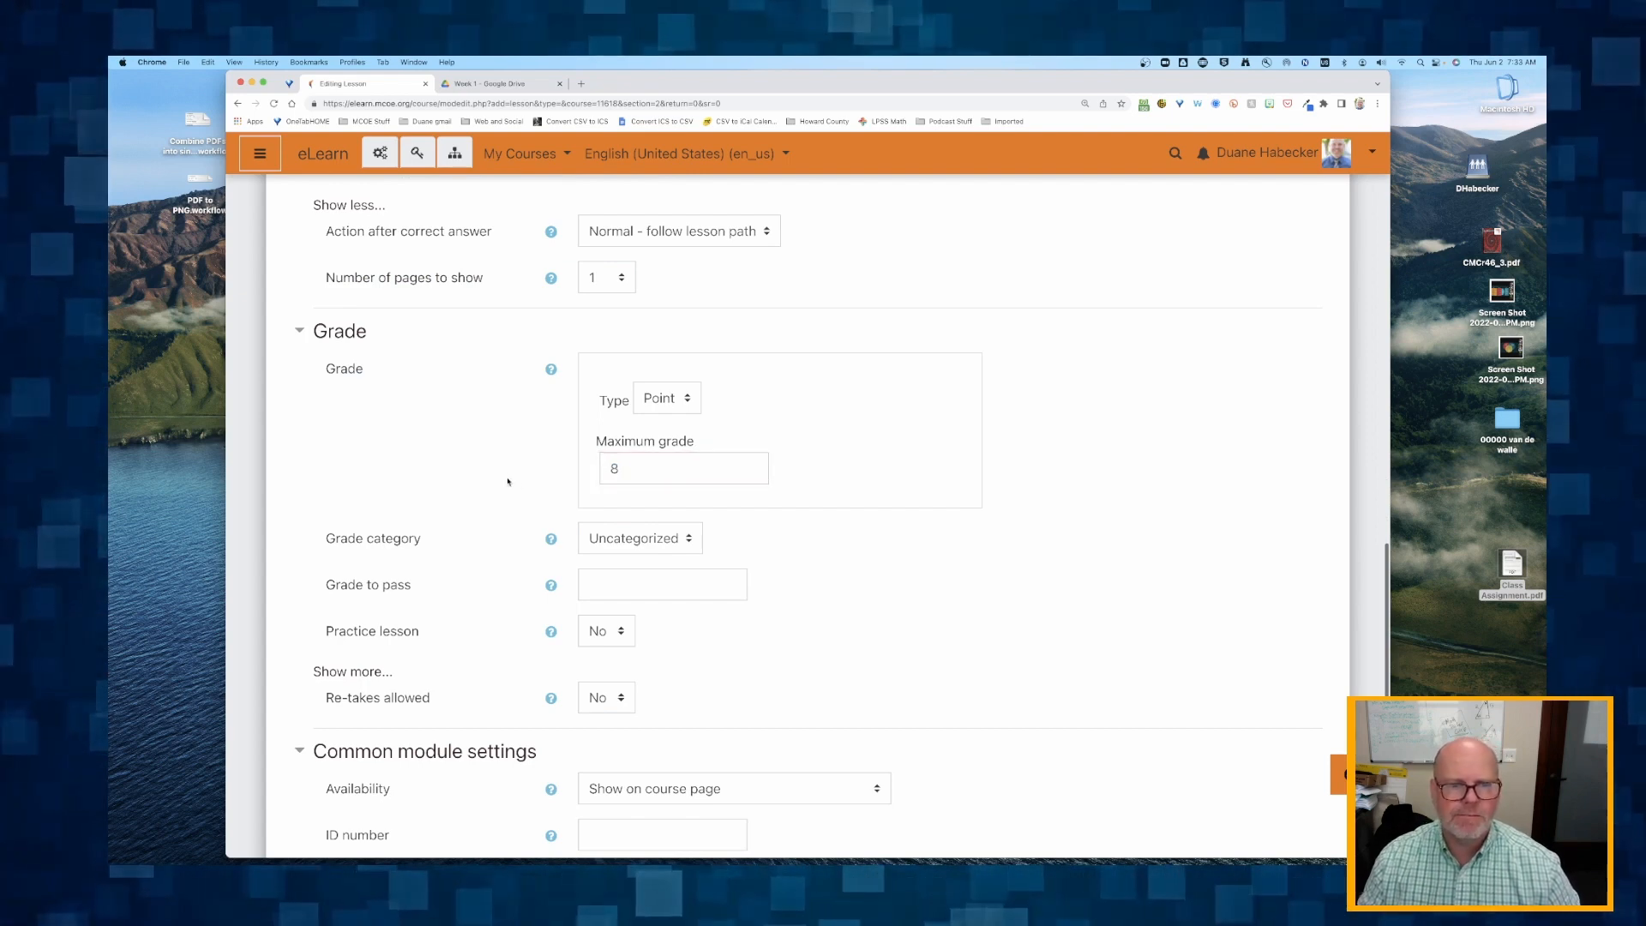
# Reveal the additional Grade options, setting Re-takes allowed to Yes and Handling of re-takes to Use maximum.
pyautogui.scroll(-3, 506, 480)
pyautogui.scroll(-2, 486, 487)
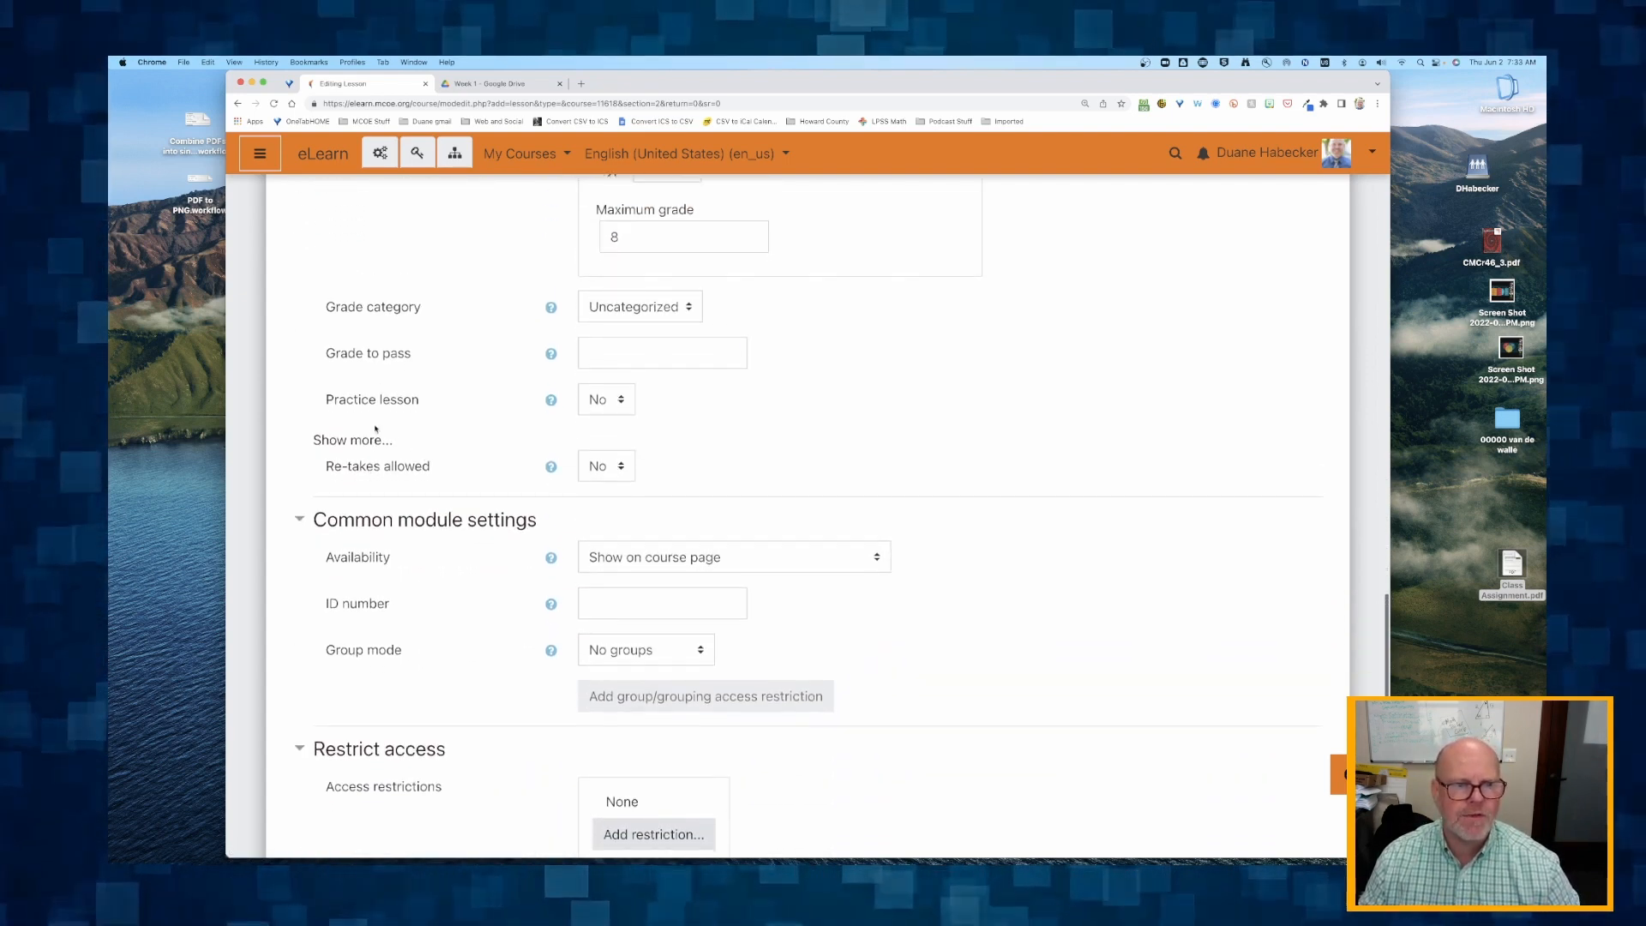
pyautogui.click(370, 439)
pyautogui.scroll(-1, 673, 474)
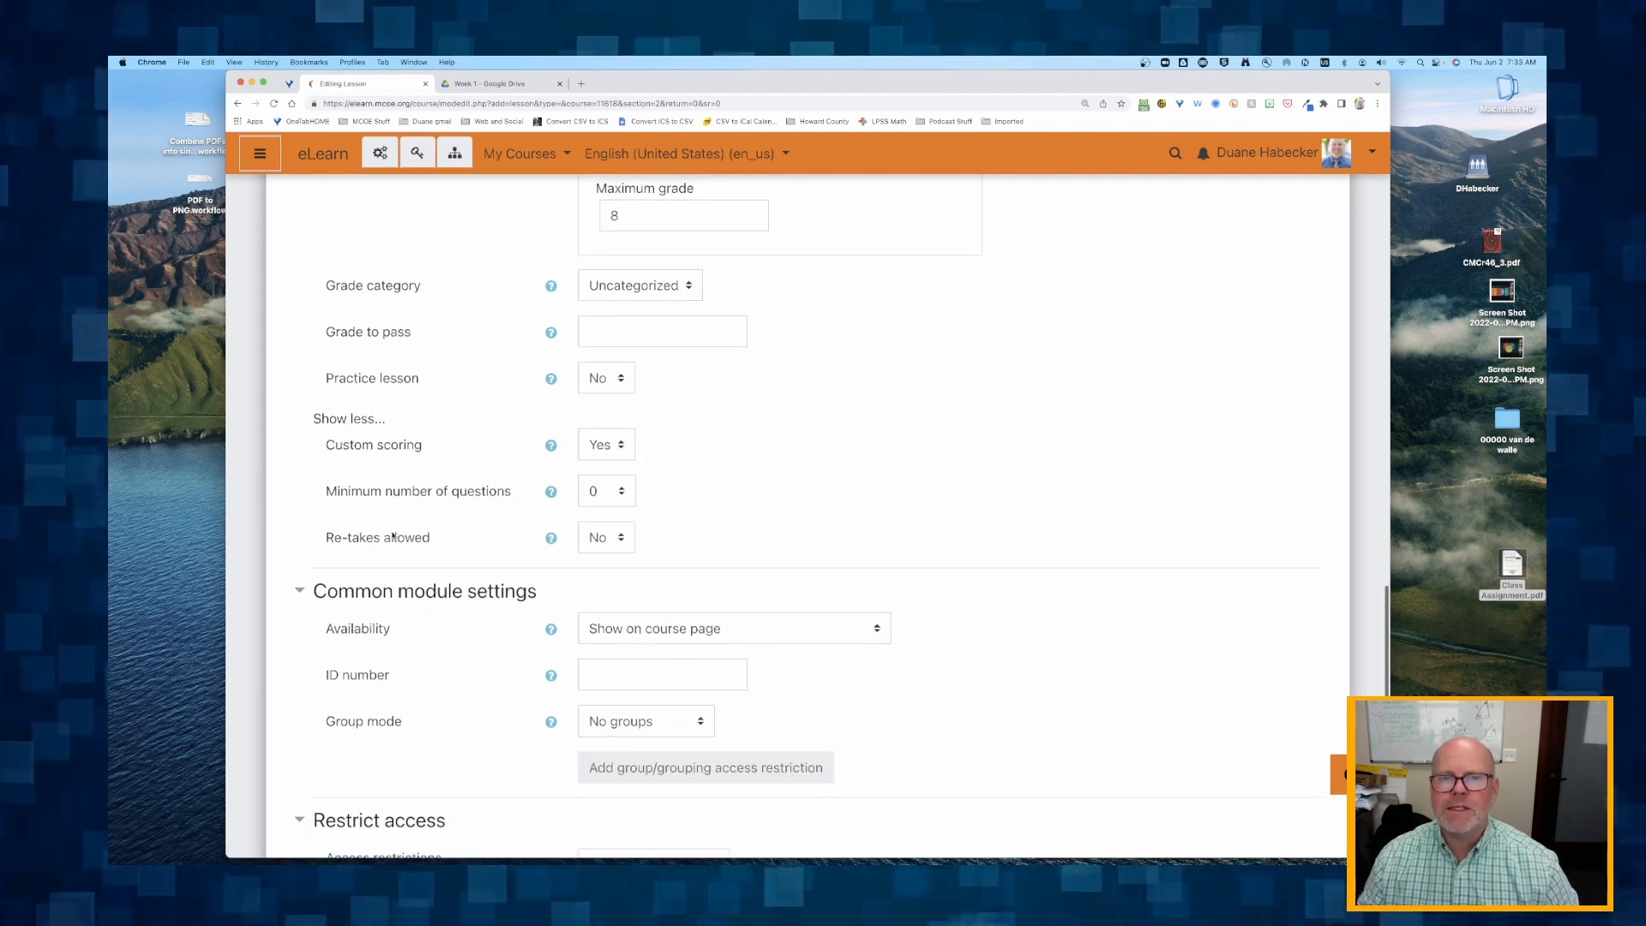
pyautogui.click(611, 540)
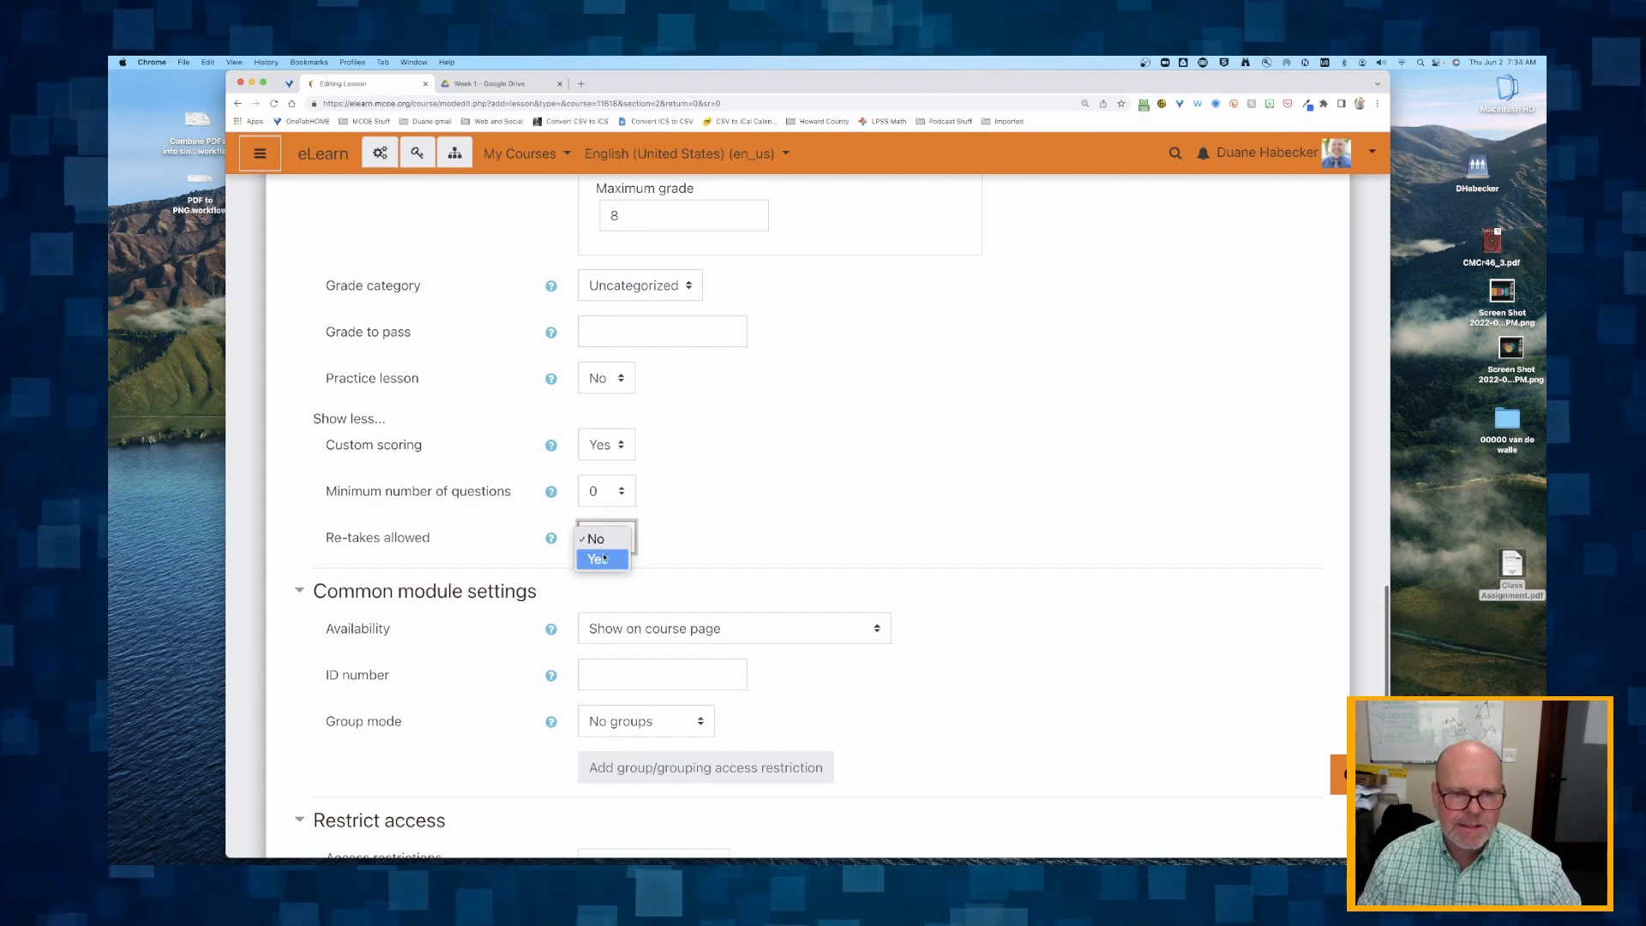
pyautogui.click(604, 558)
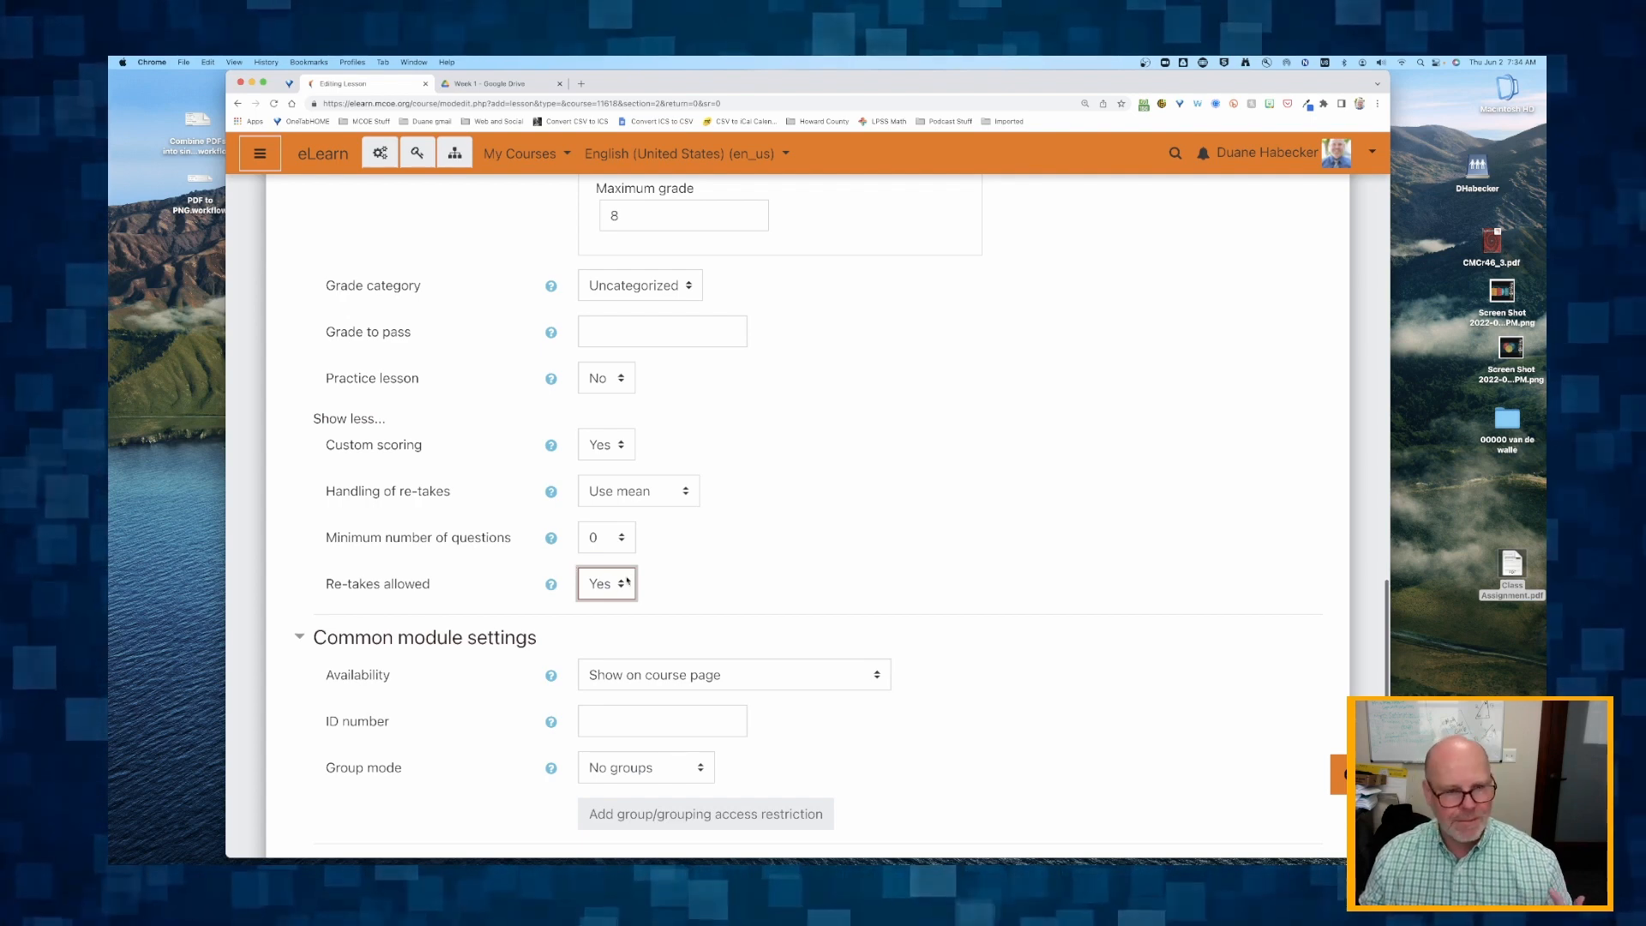
pyautogui.click(644, 501)
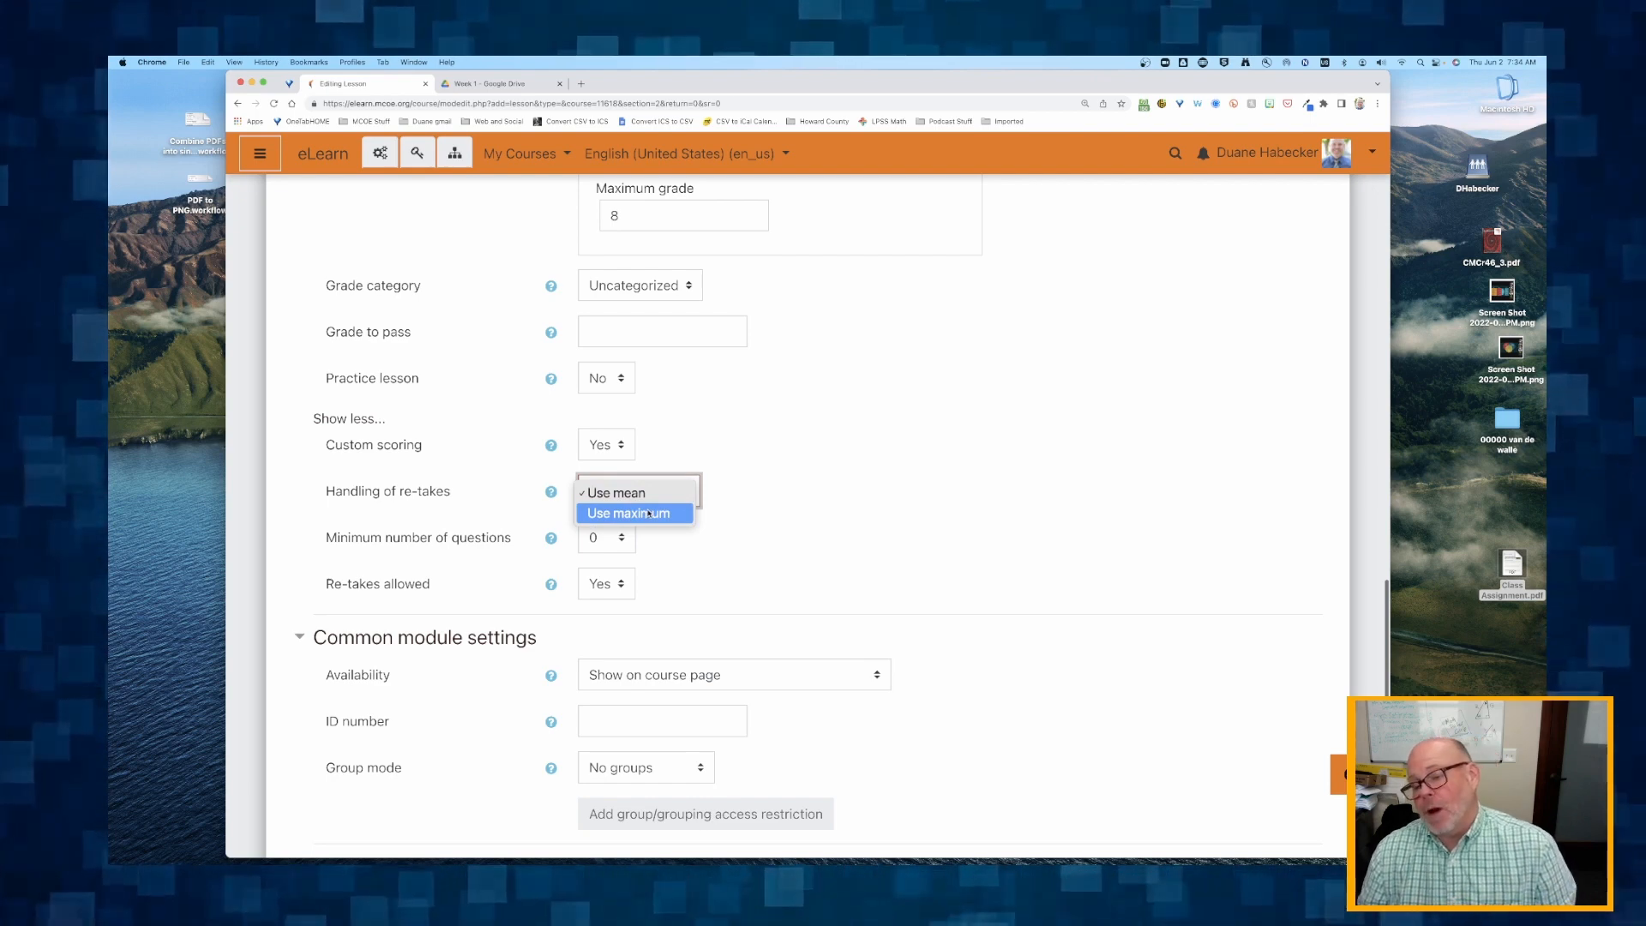
pyautogui.click(649, 513)
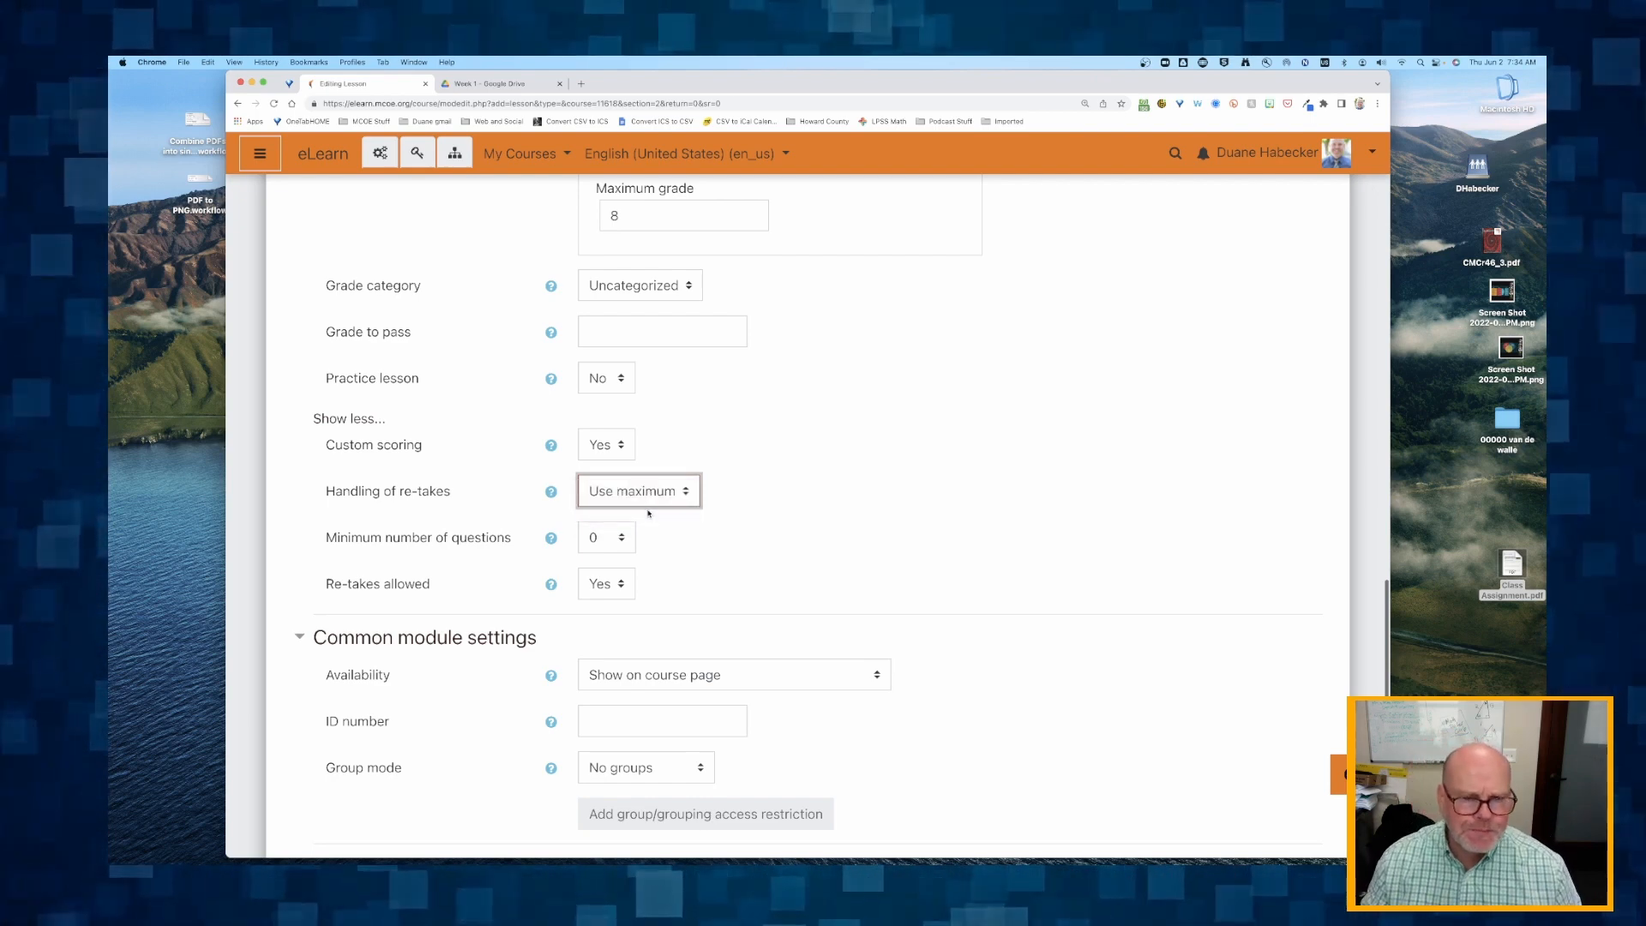
# Save the lesson with the remaining settings at their defaults, and display it to review its two instruction steps.
pyautogui.scroll(-5, 649, 517)
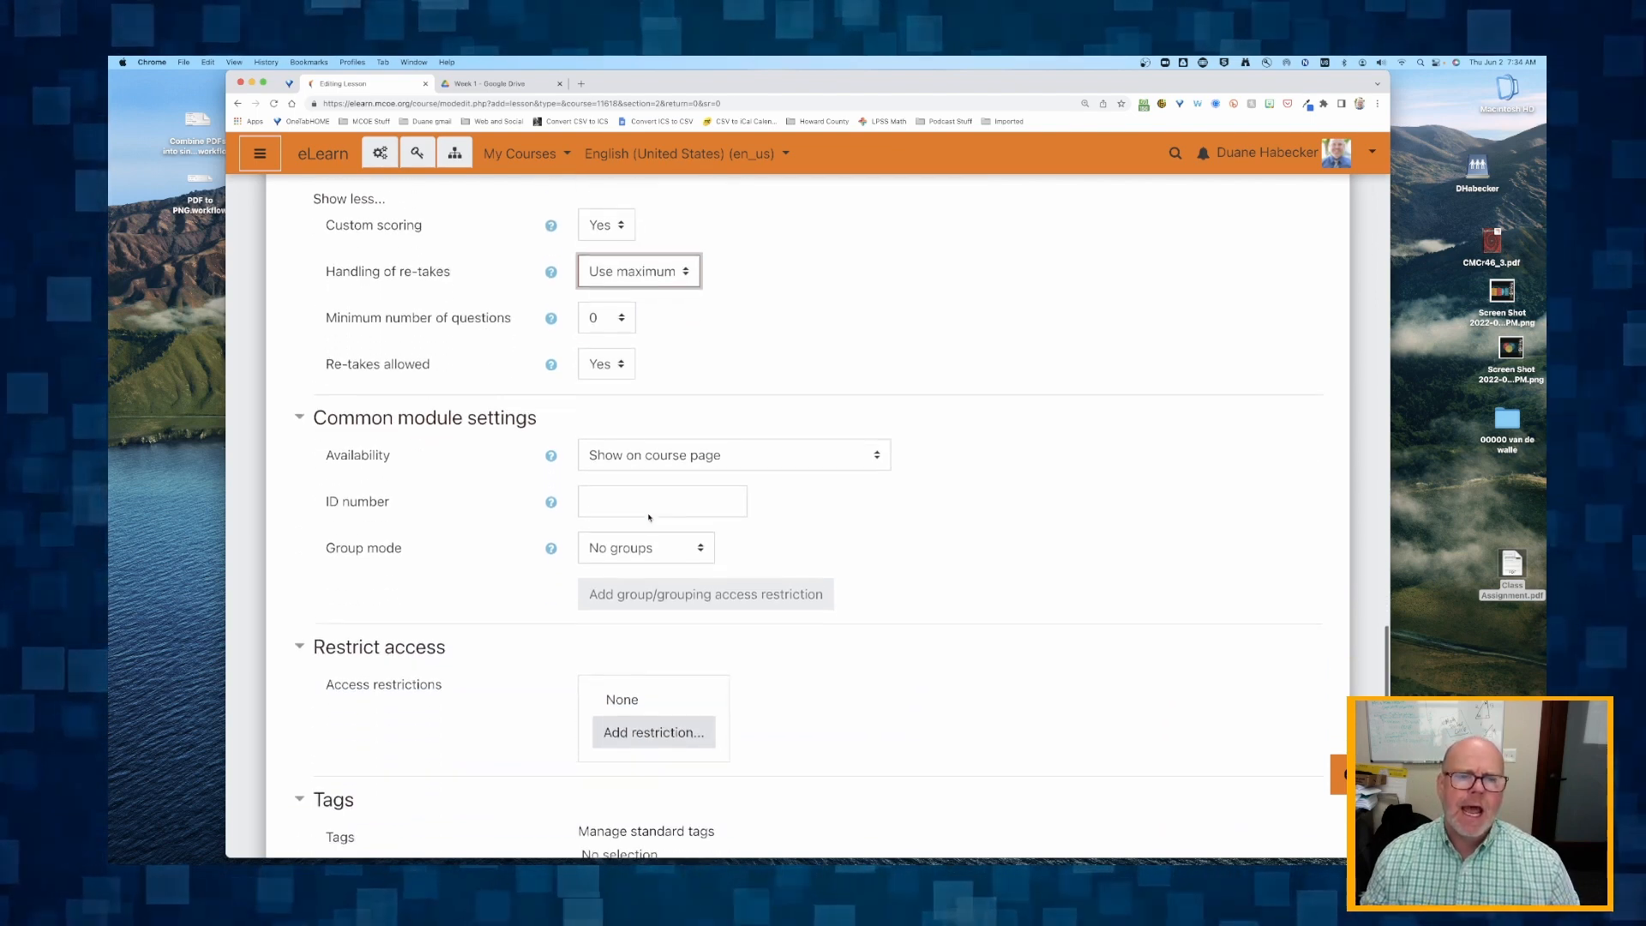
pyautogui.scroll(-2, 445, 467)
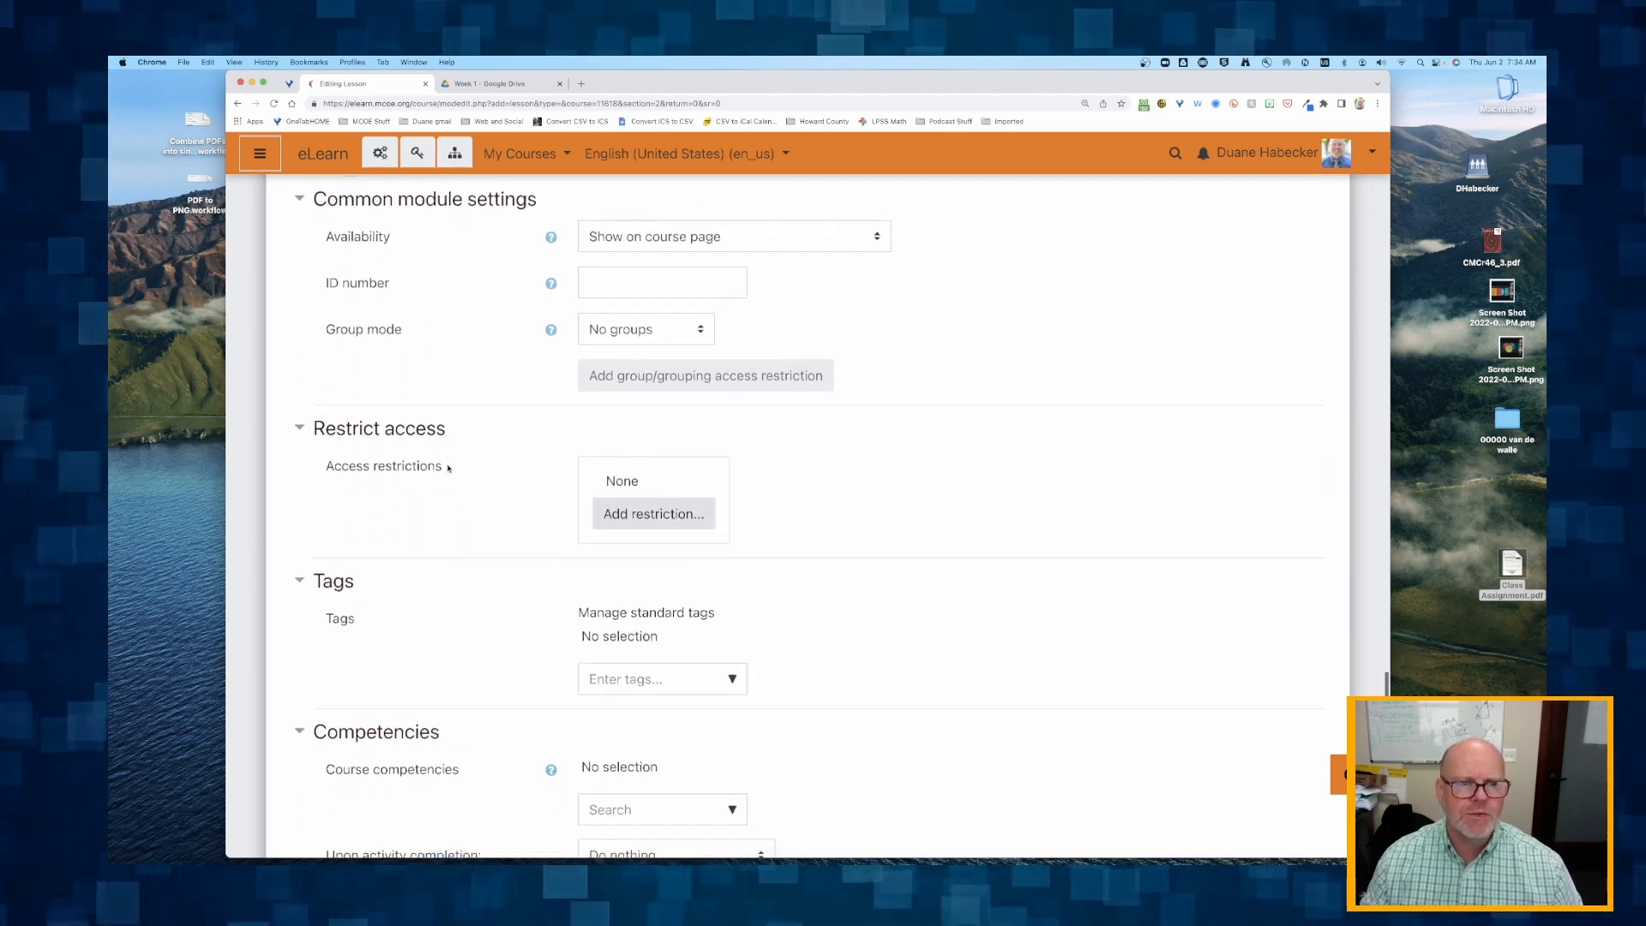
pyautogui.scroll(1, 433, 491)
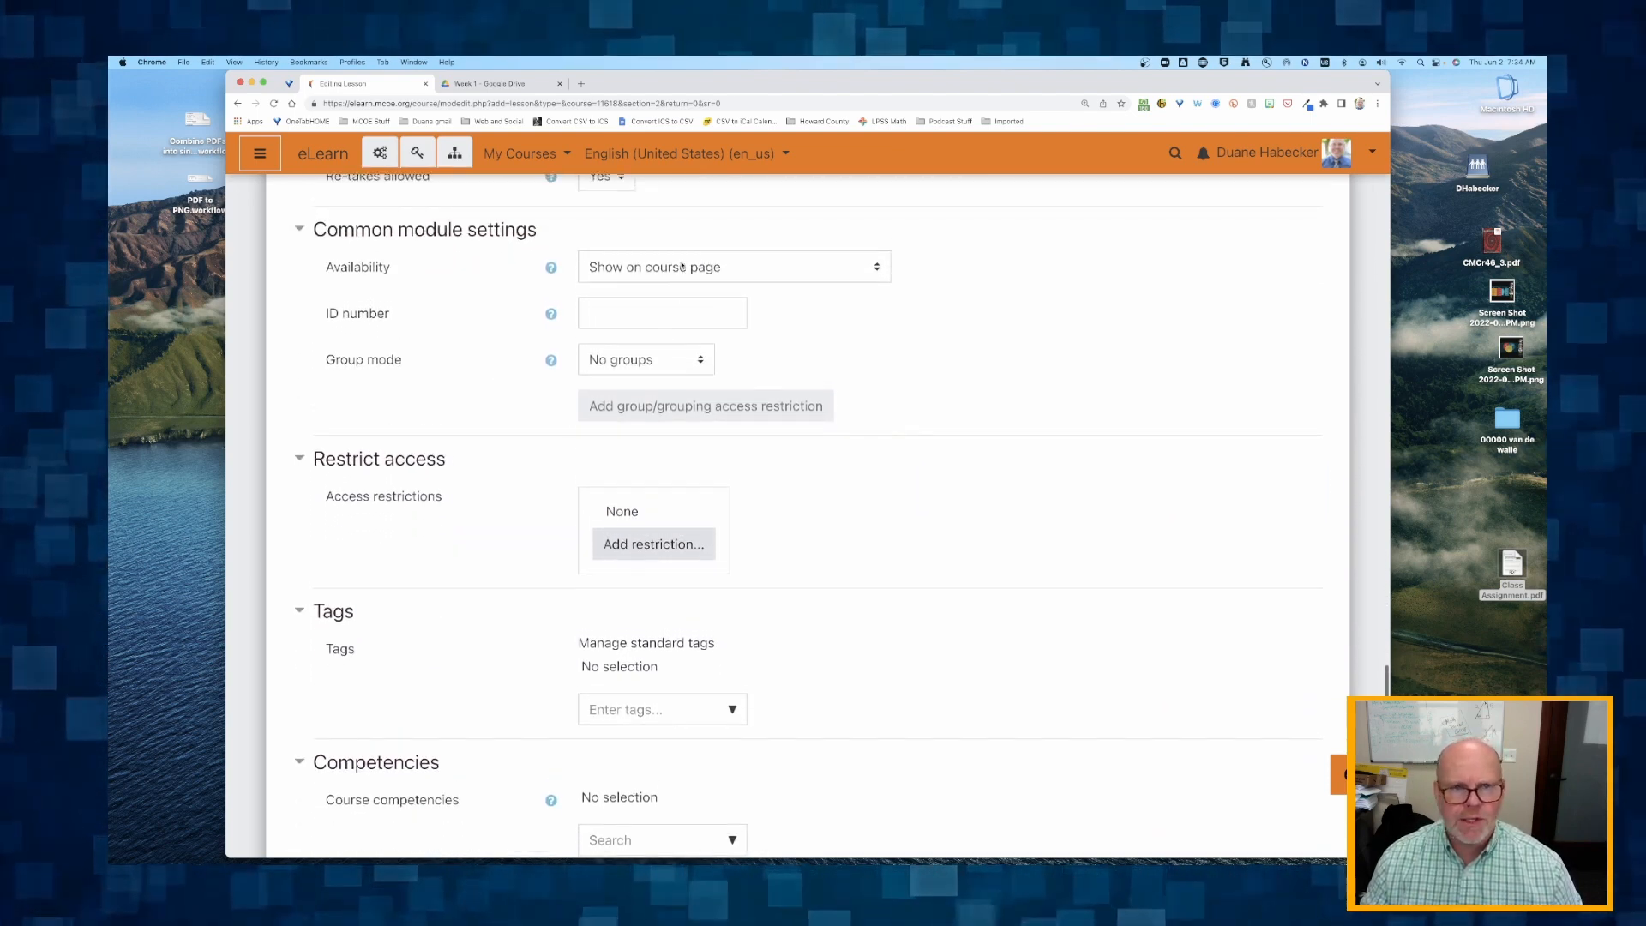
pyautogui.scroll(-3, 516, 325)
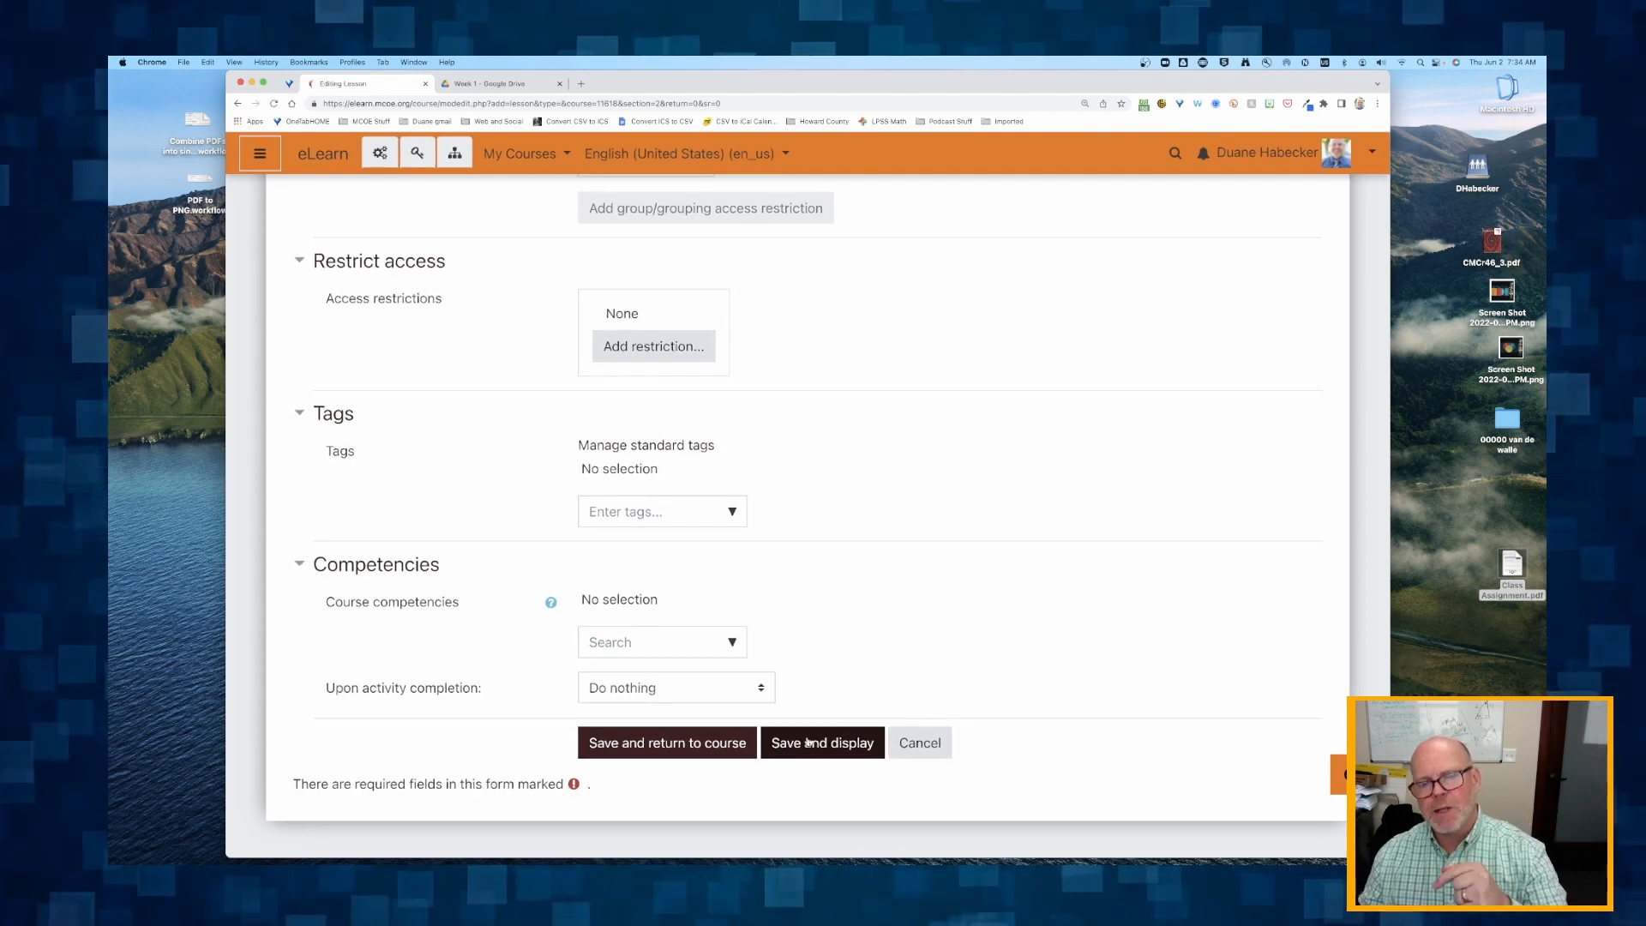
pyautogui.click(808, 742)
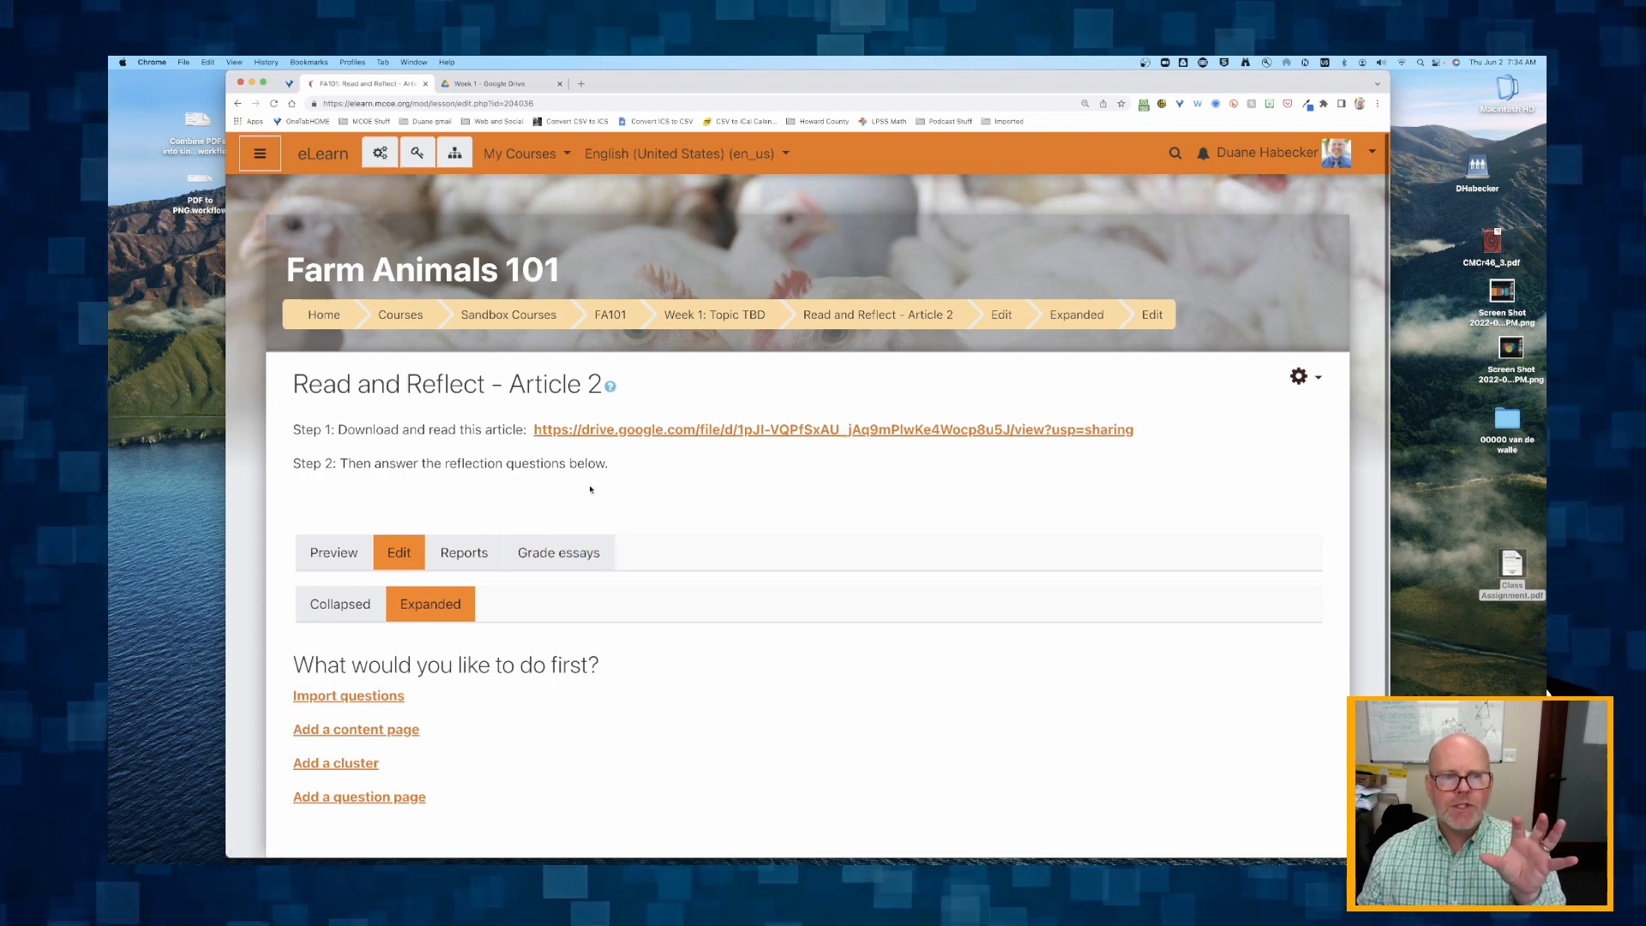
pyautogui.moveTo(402, 430); pyautogui.dragTo(480, 434)
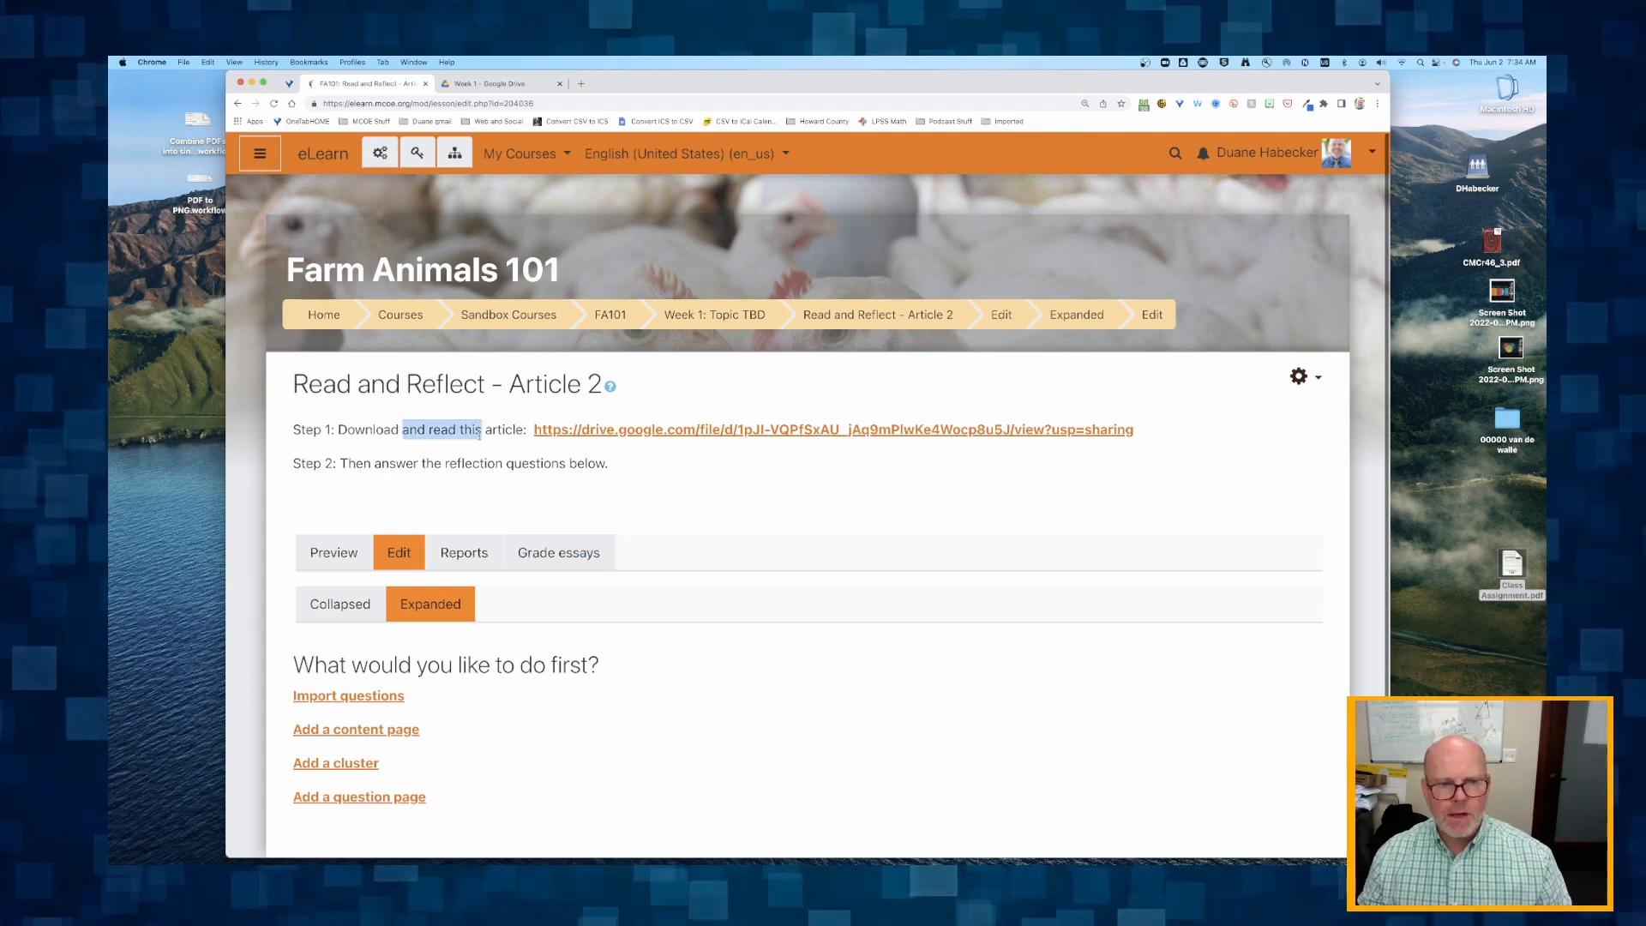
pyautogui.moveTo(371, 463); pyautogui.dragTo(521, 464)
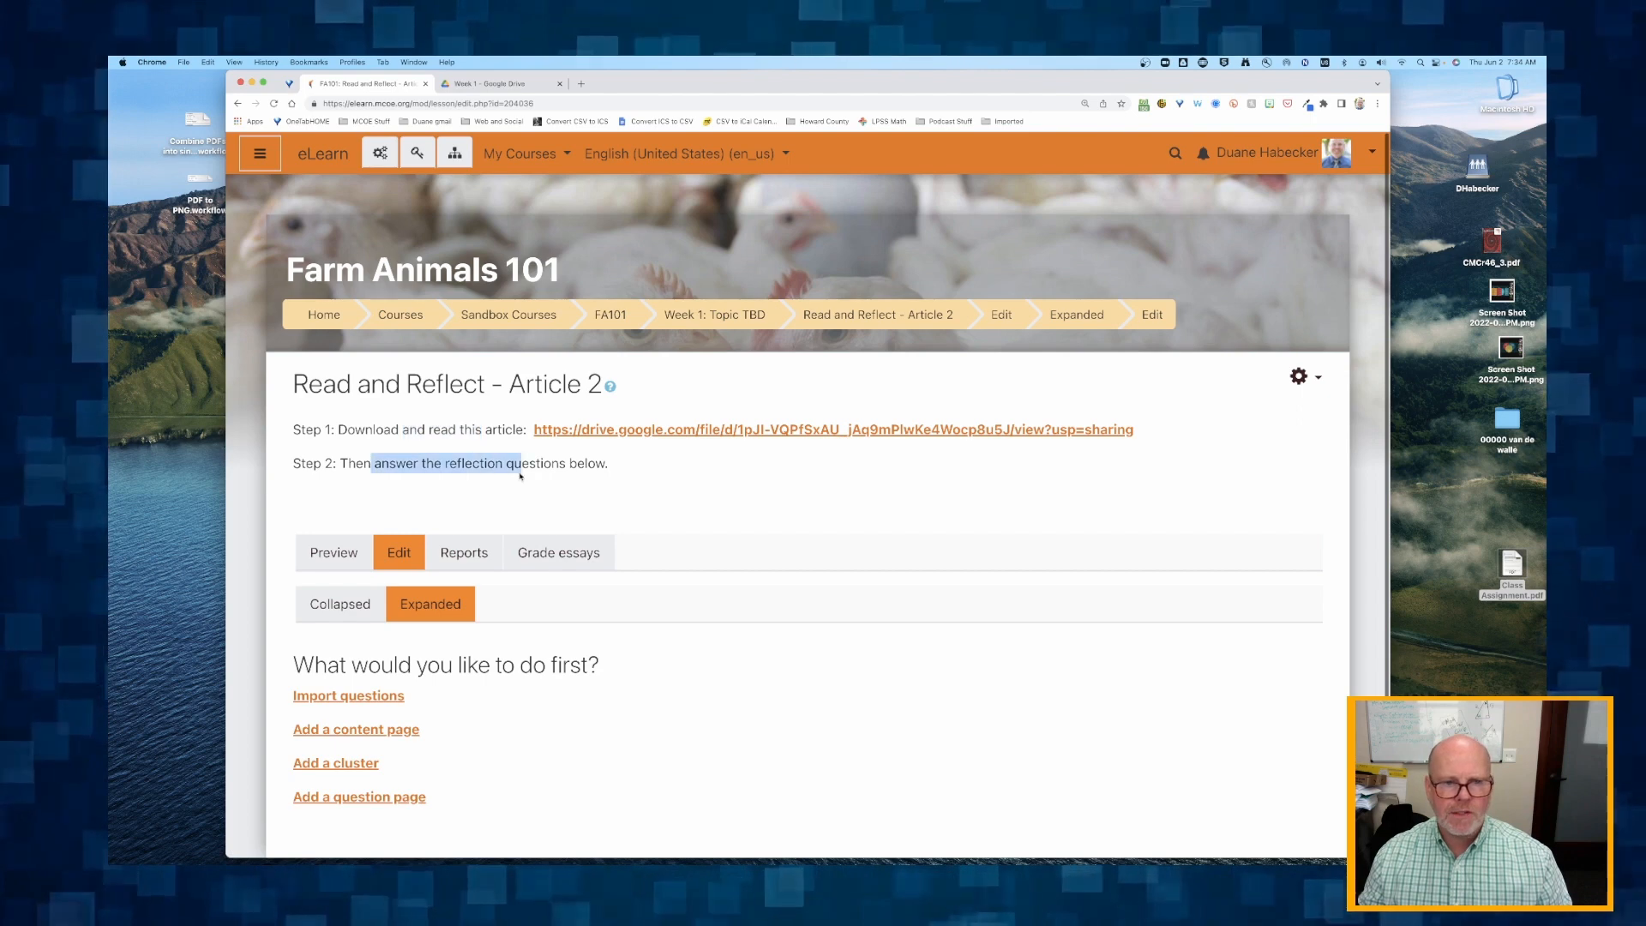
# Add a question page of type True/false to the Read and Reflect - Article 2 lesson.
pyautogui.scroll(-3, 546, 532)
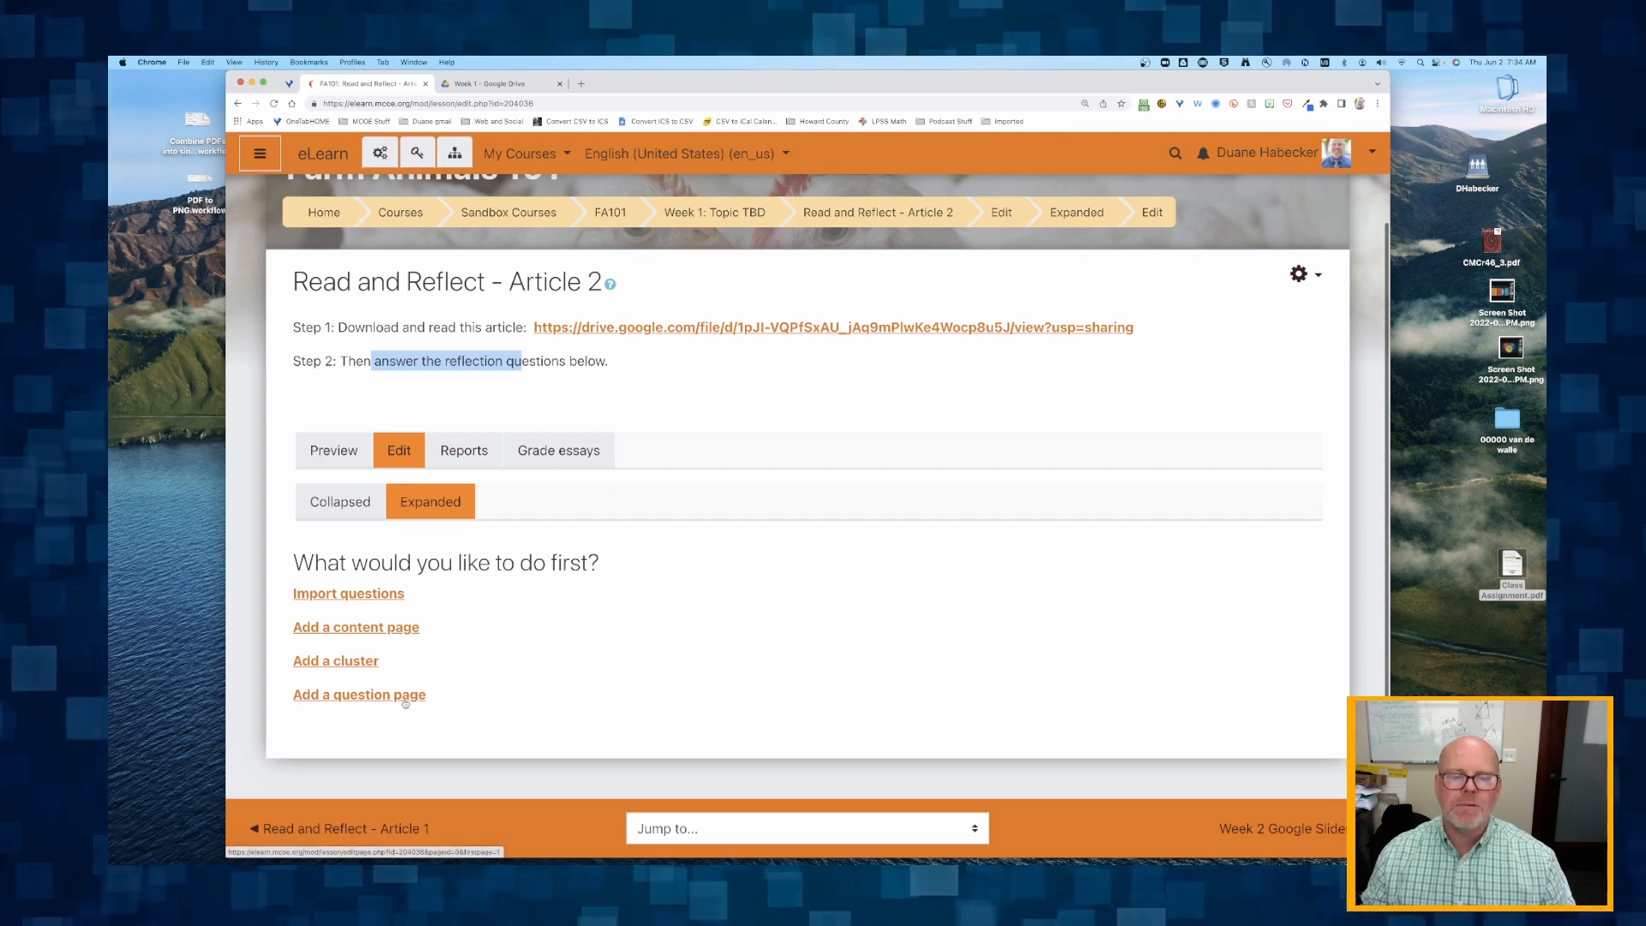
pyautogui.click(361, 699)
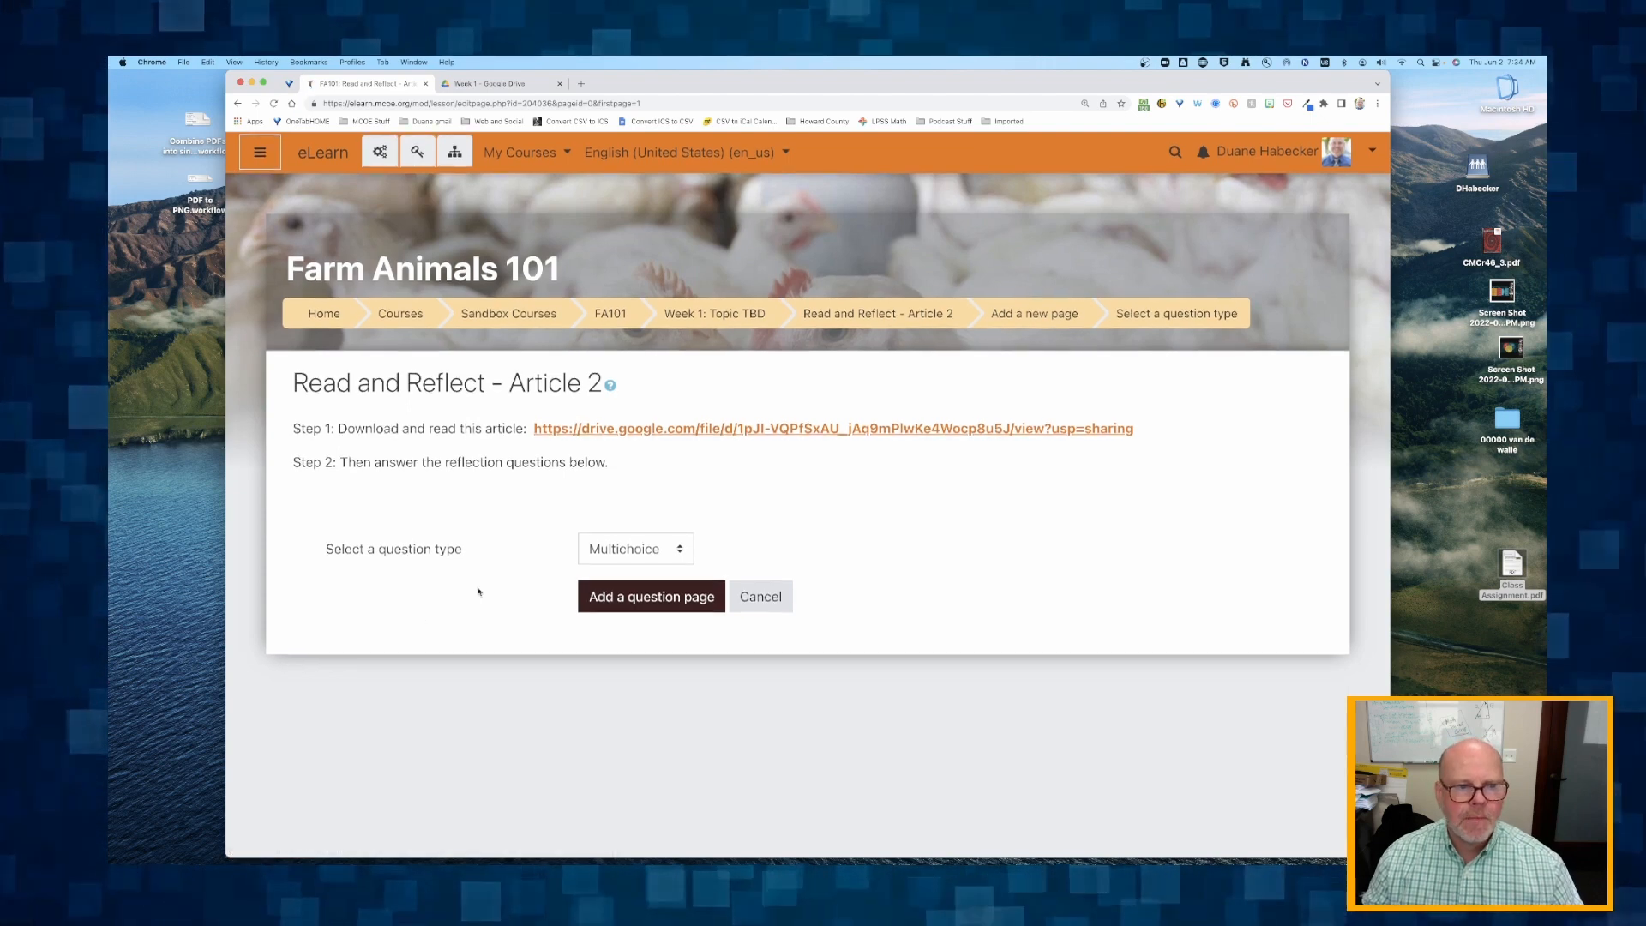
pyautogui.click(635, 549)
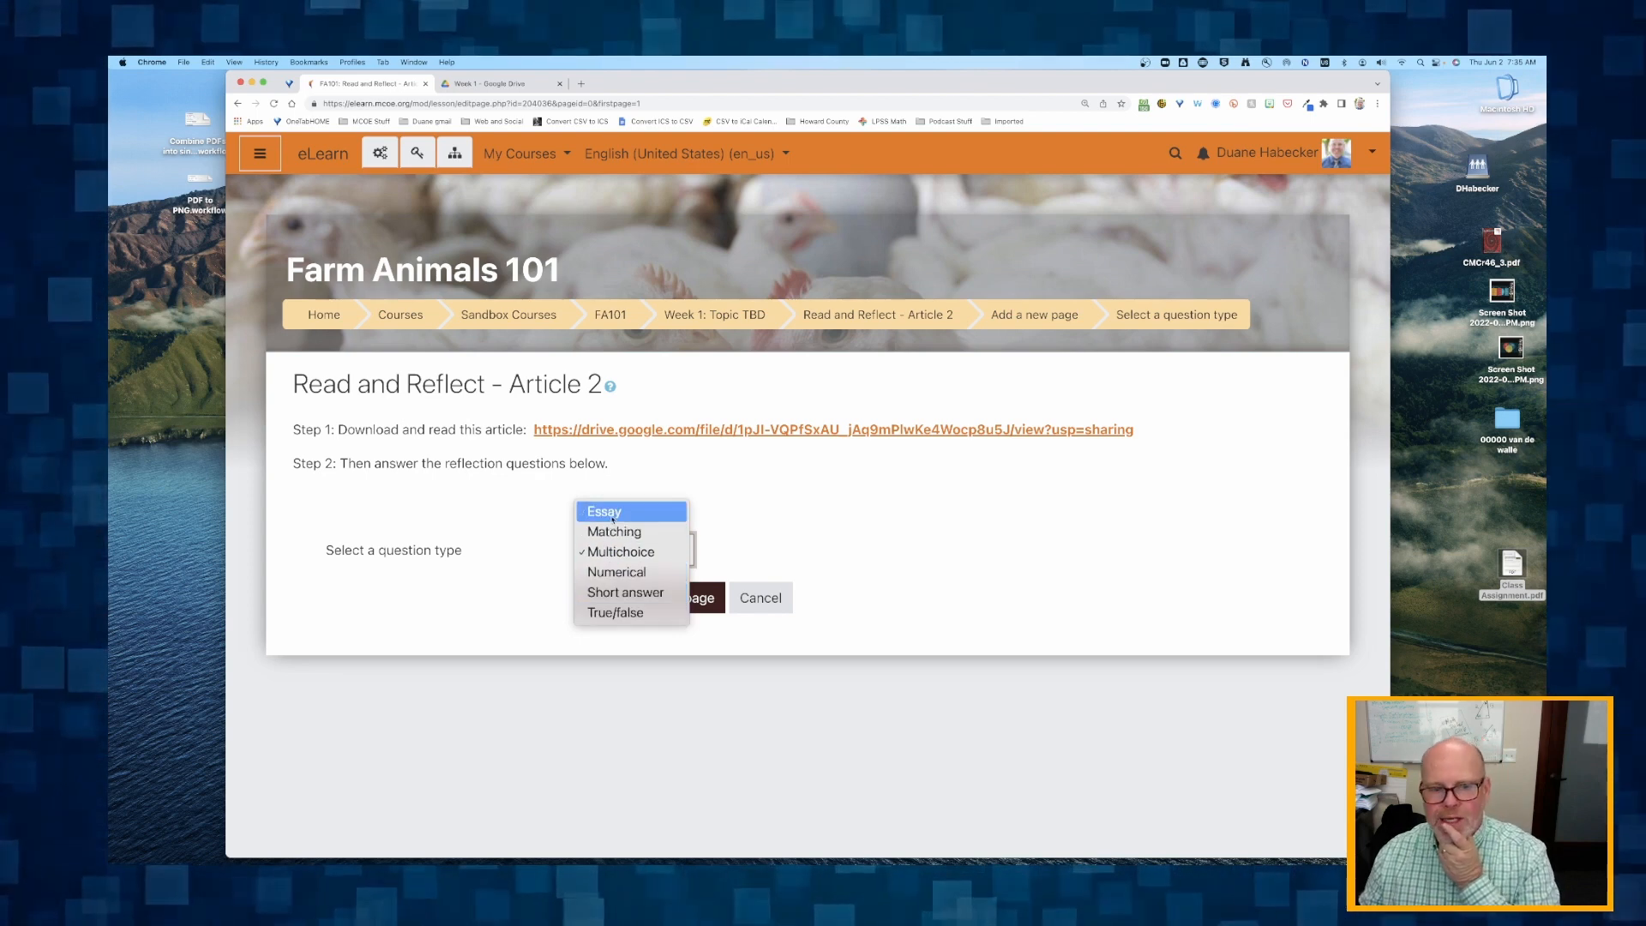
pyautogui.click(613, 613)
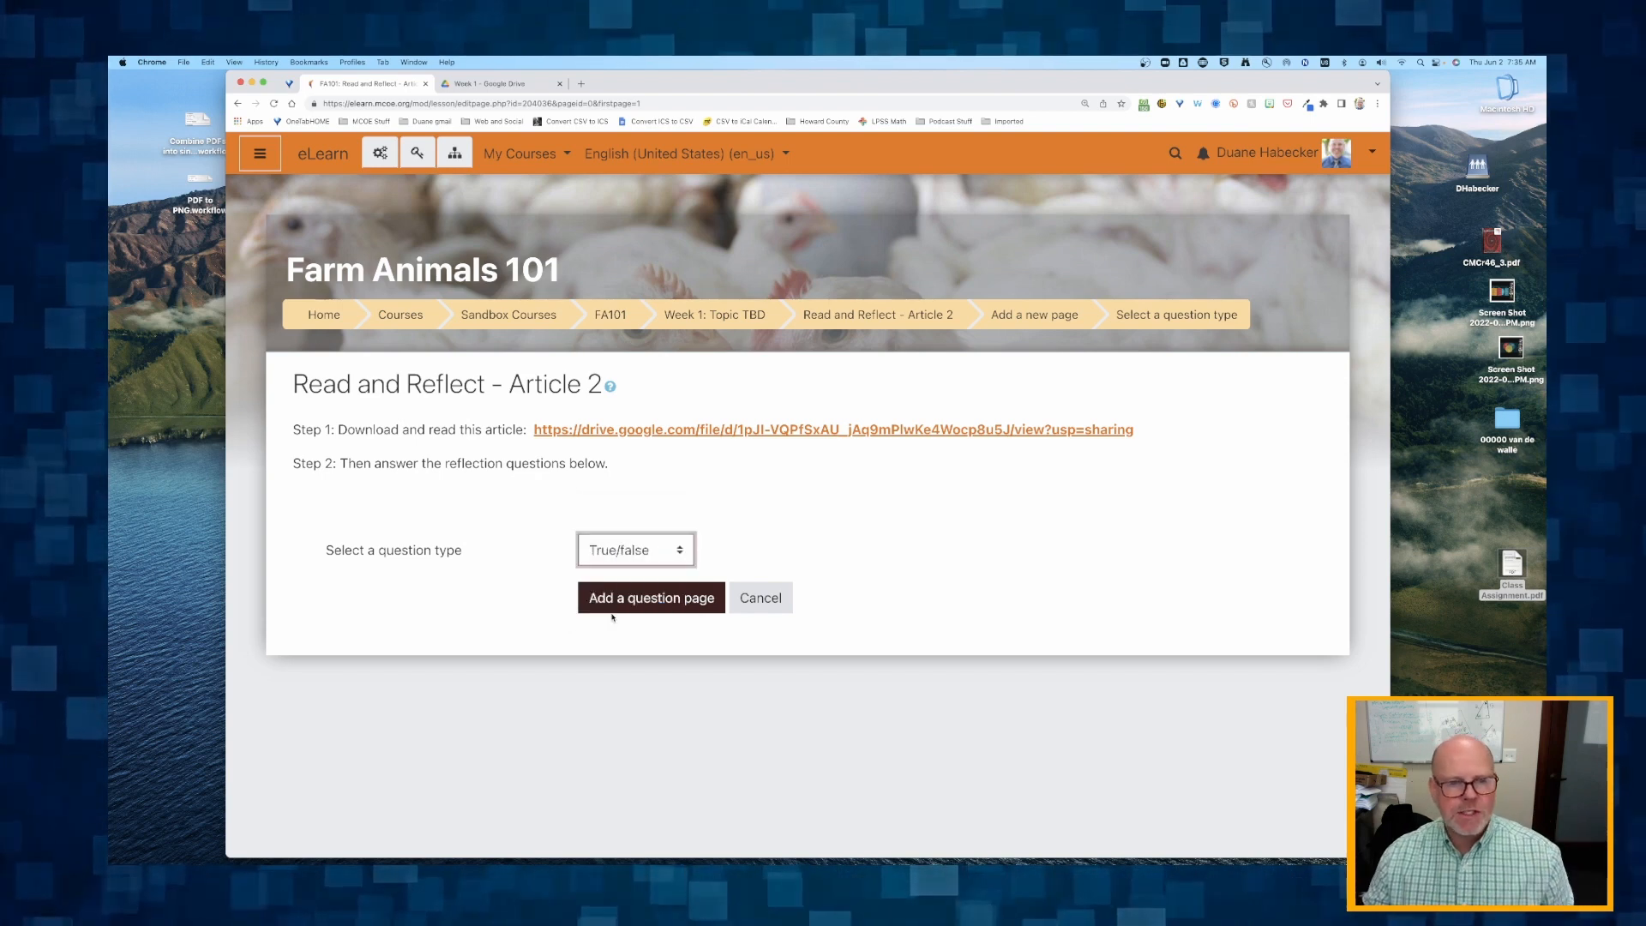
pyautogui.click(645, 599)
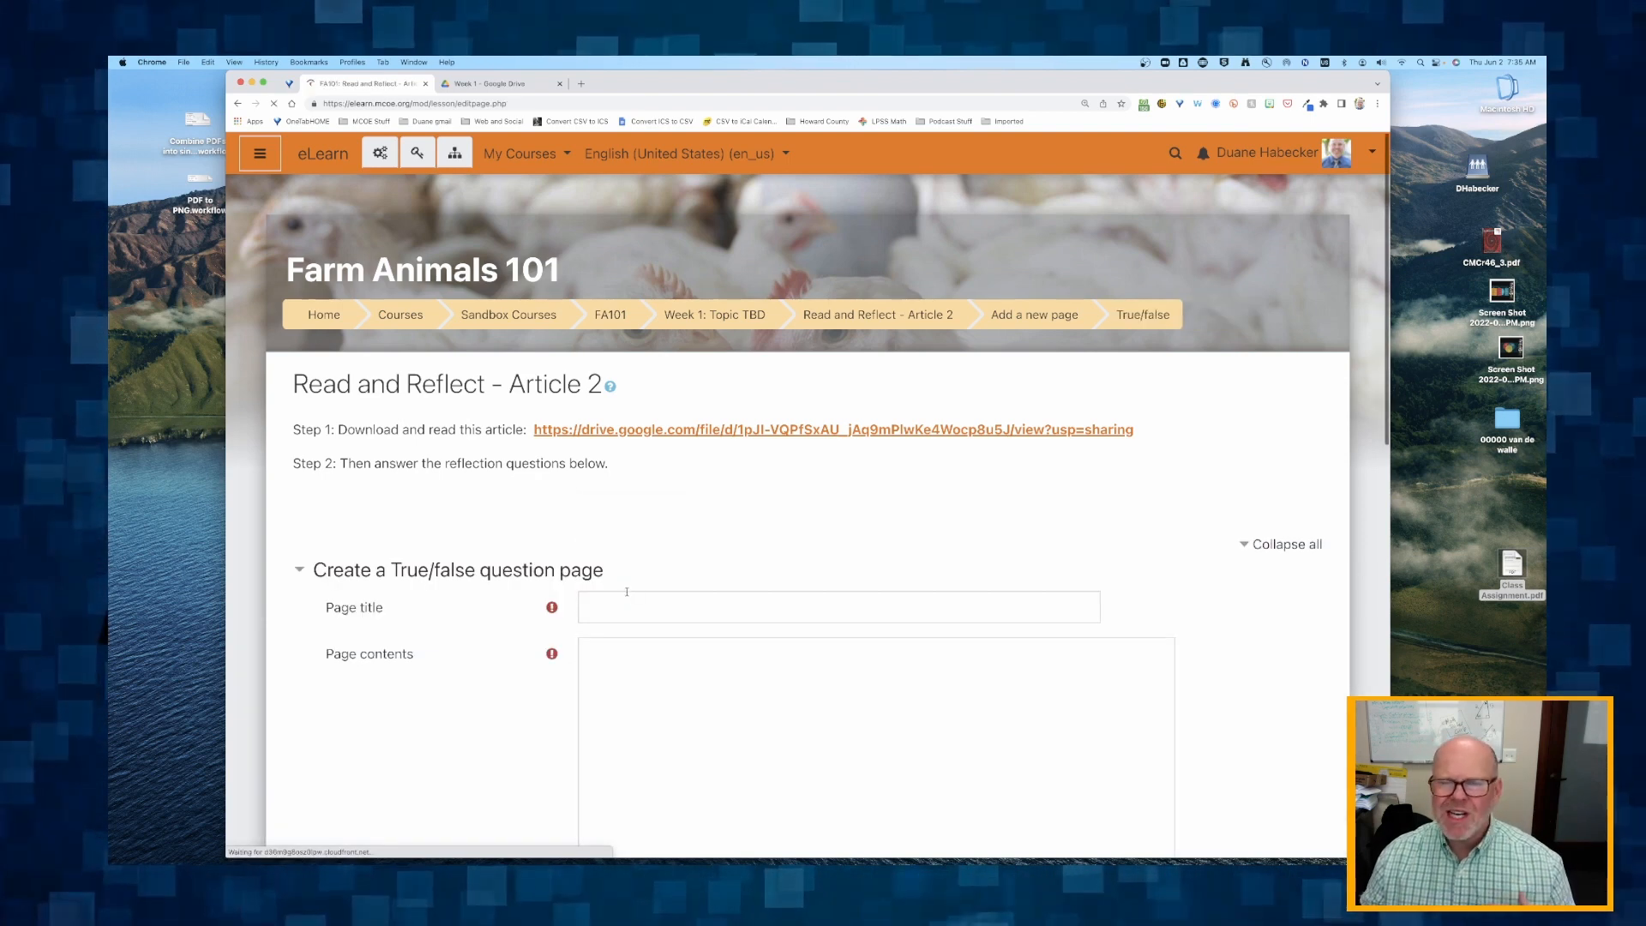
# Enter "Chickens are ducks" as the page title of the True/false question.
pyautogui.click(613, 600)
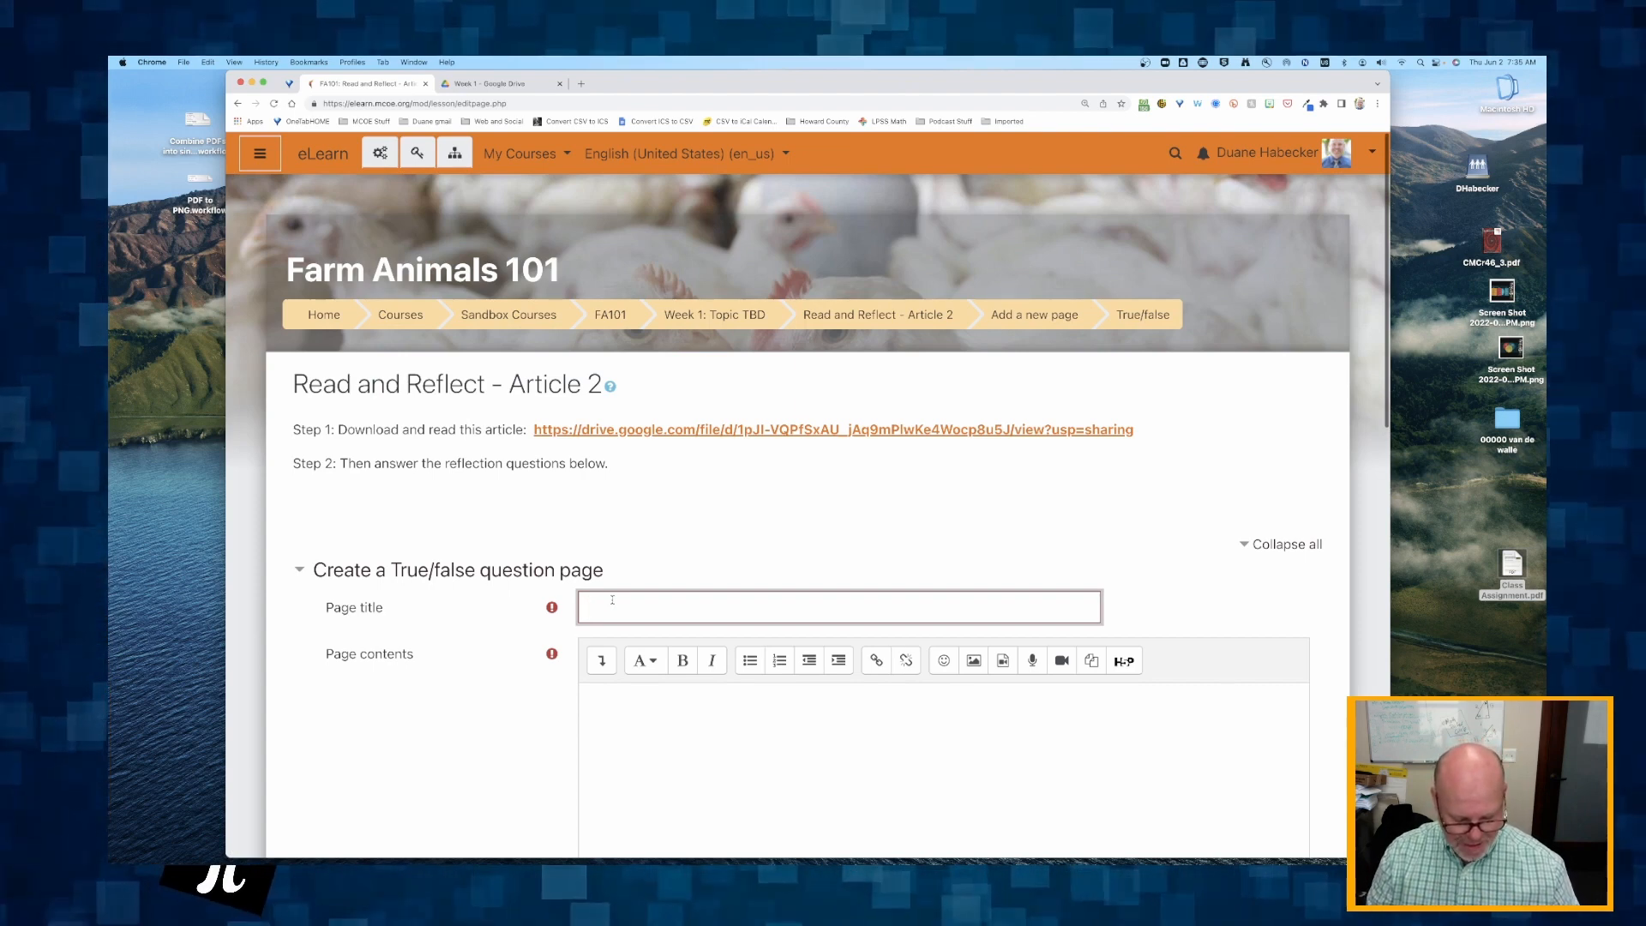
pyautogui.write('Chickens are')
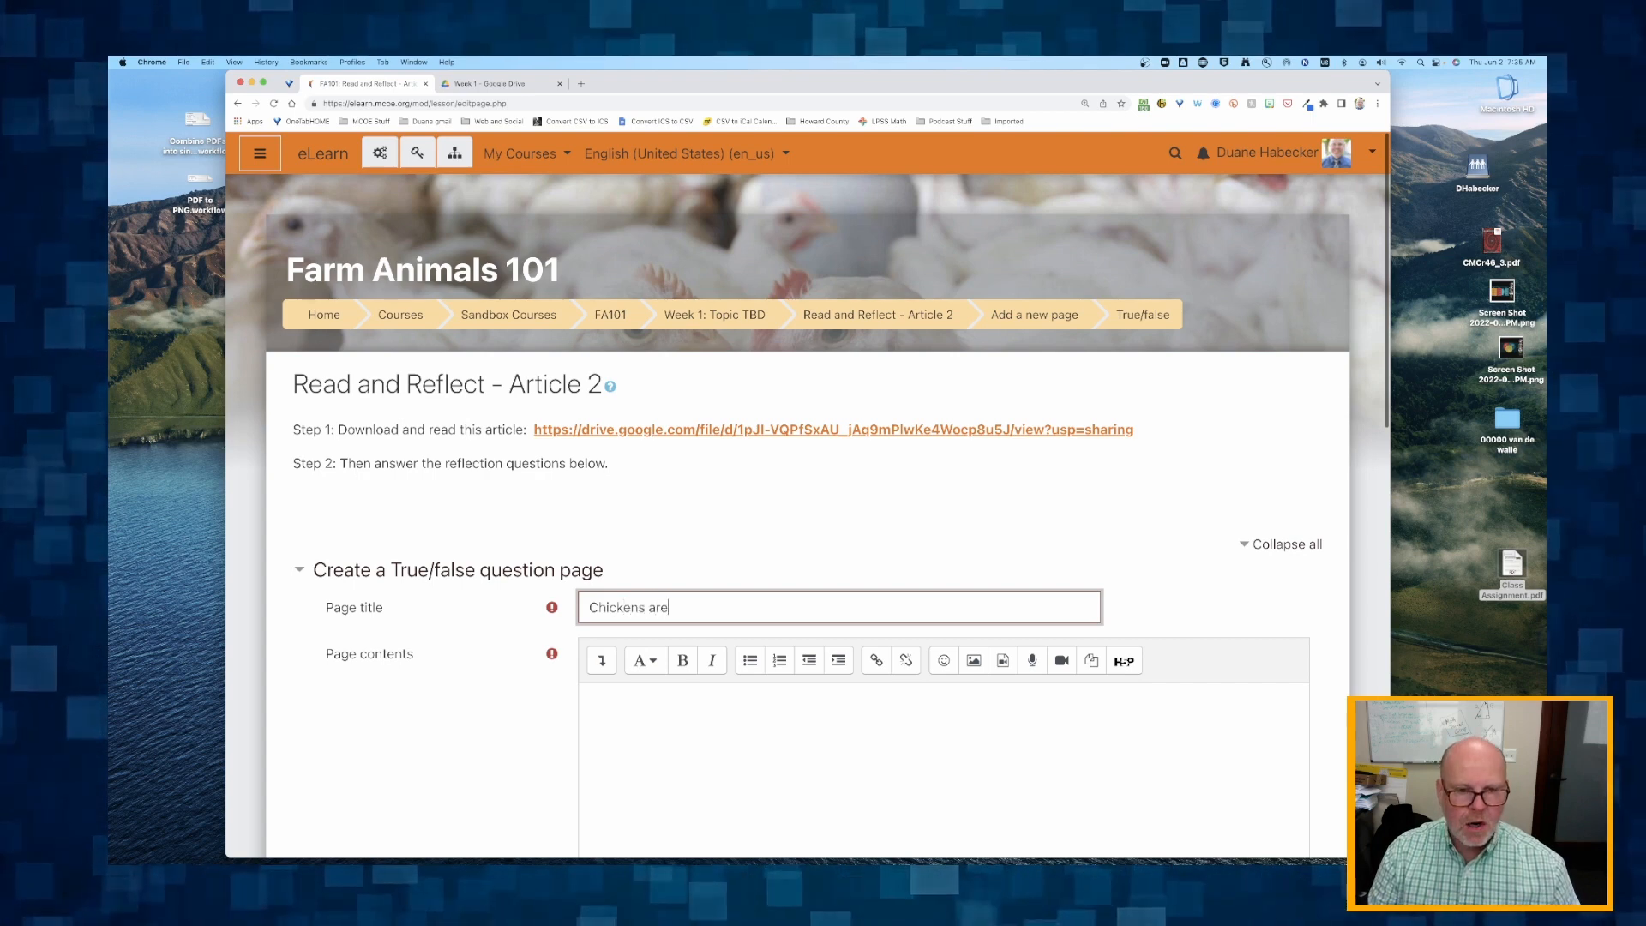
pyautogui.write(' ducks')
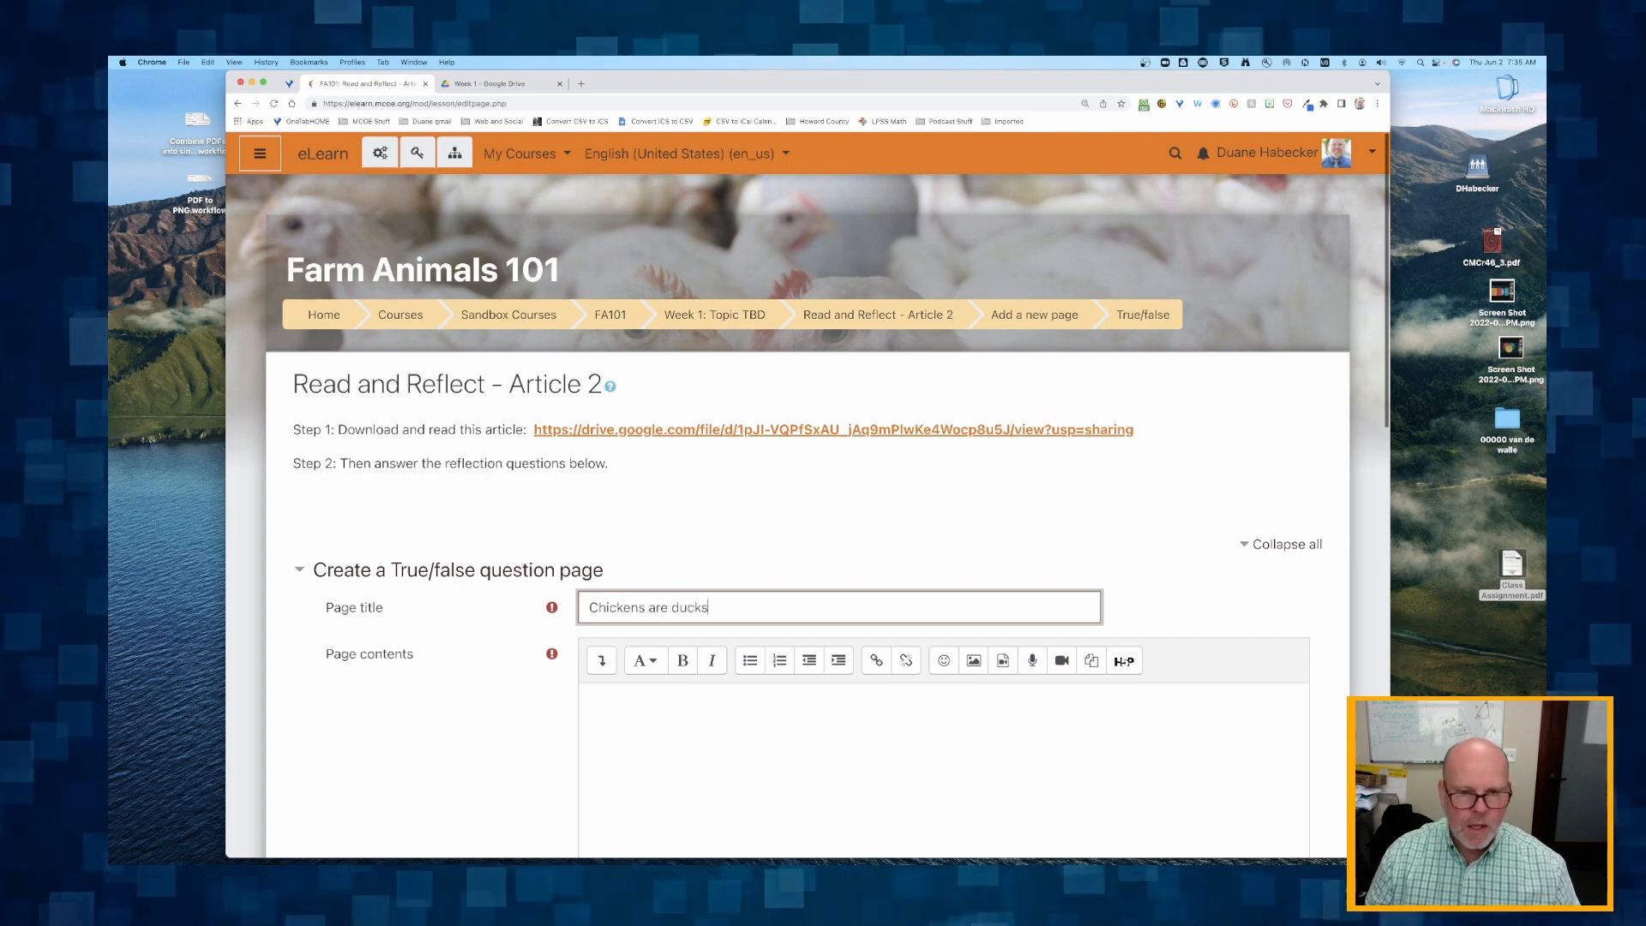
# Write "Question 1: Chickens are ducks." as the page contents of the True/false question.
pyautogui.click(627, 713)
pyautogui.write('Question 1: T')
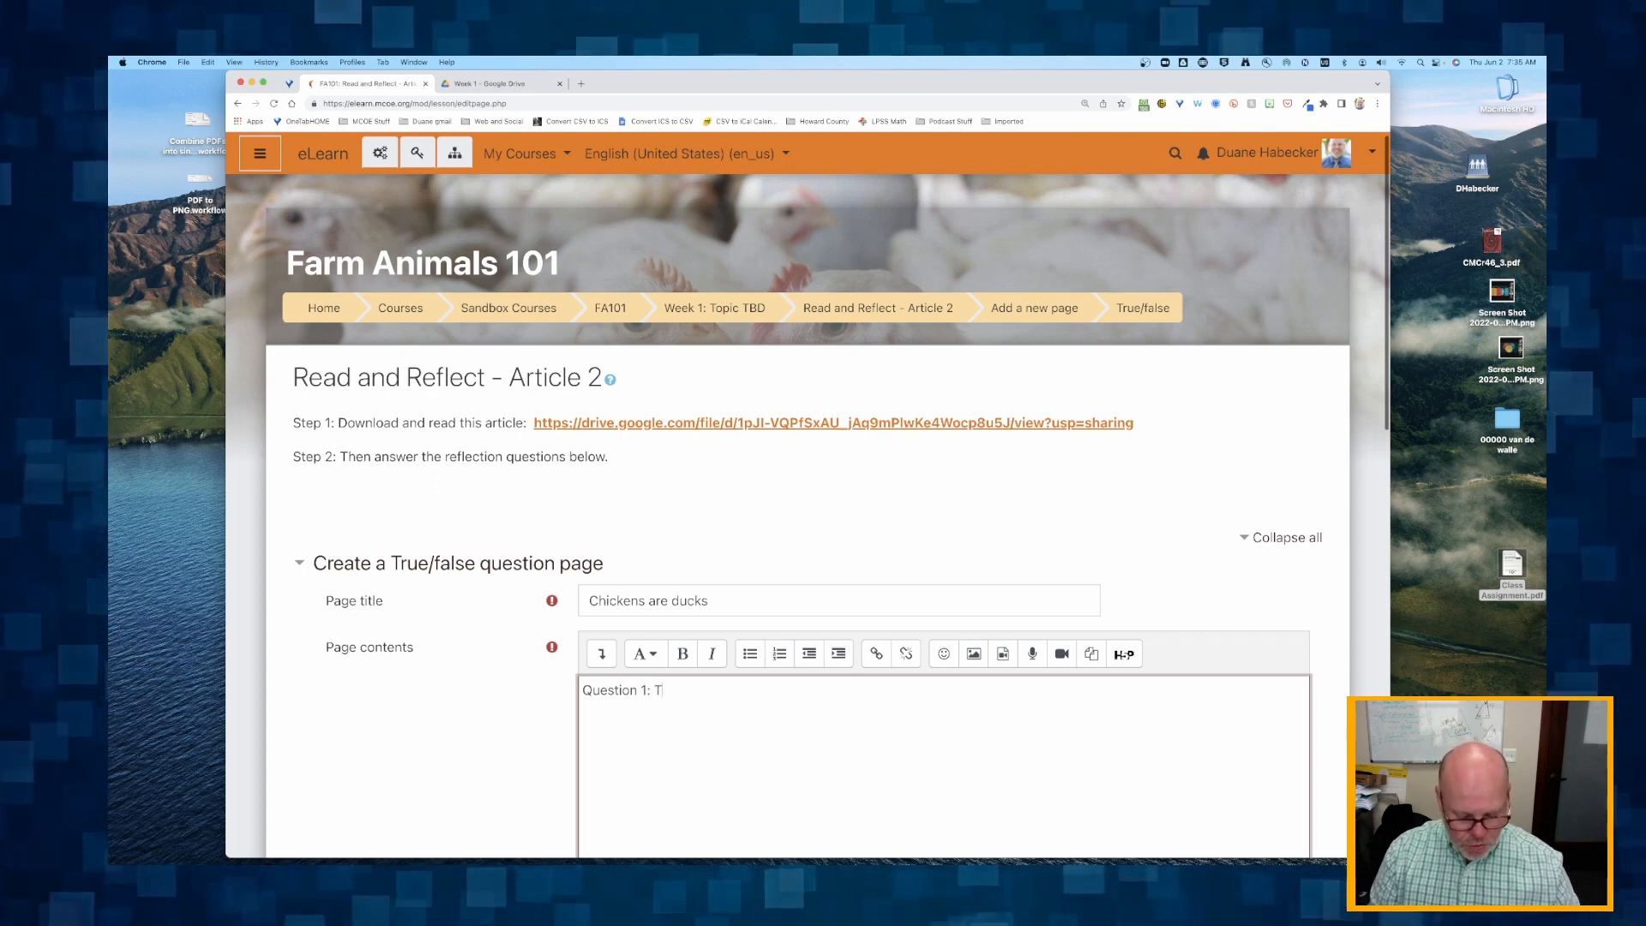
pyautogui.press('BackSpace')
pyautogui.write('Ch')
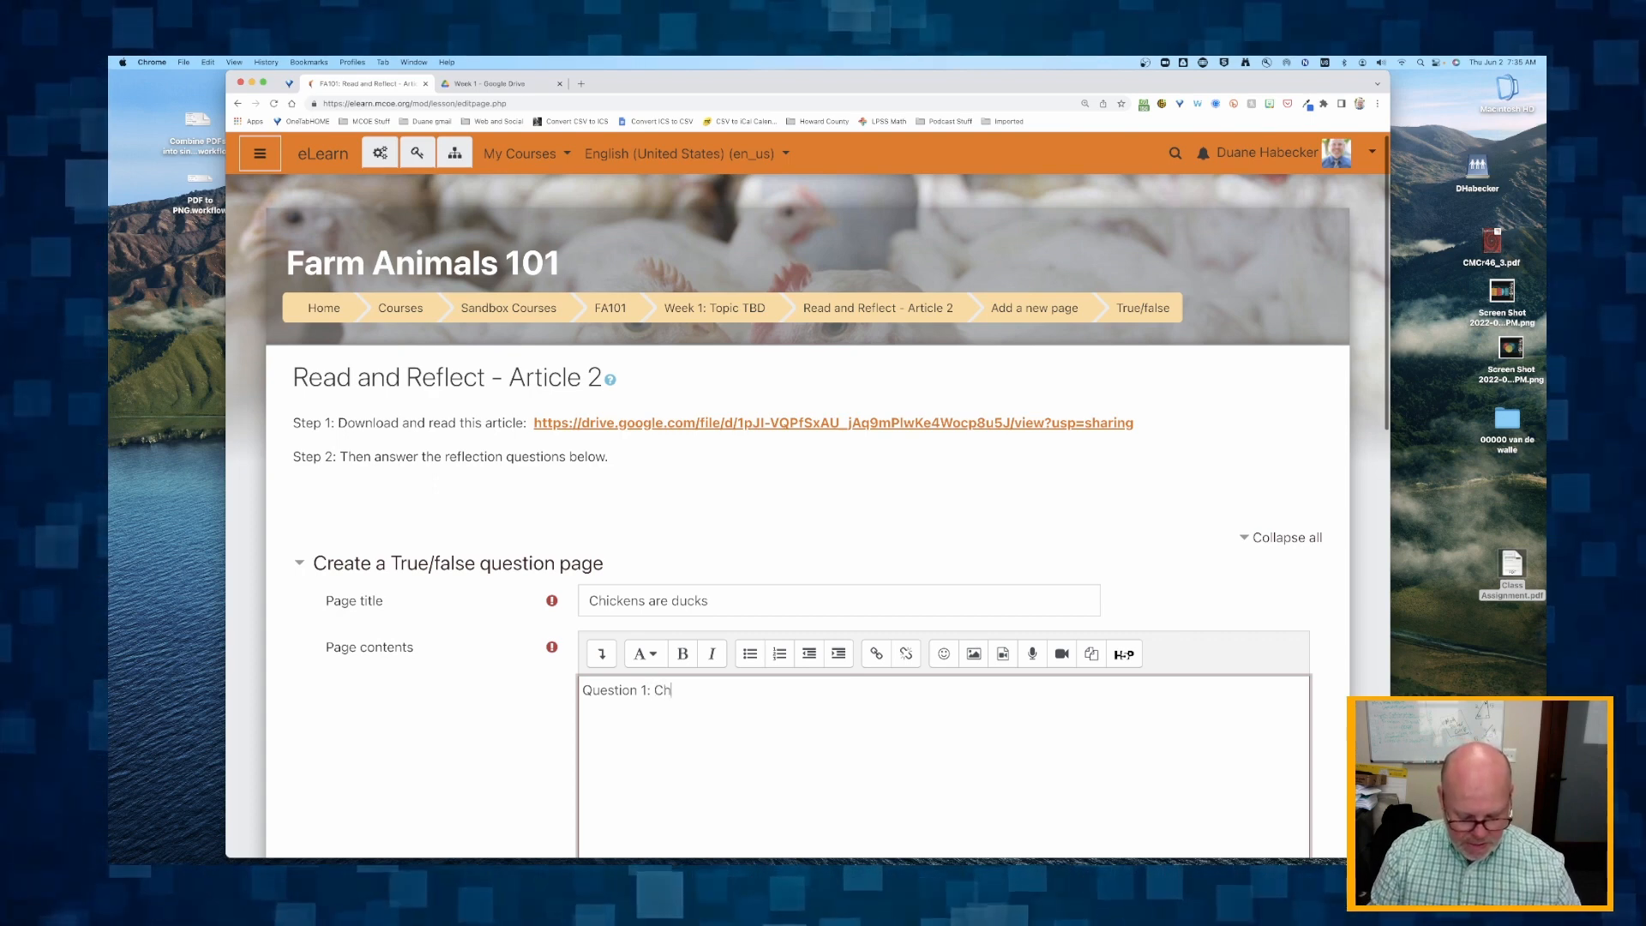
pyautogui.write('ickens are3')
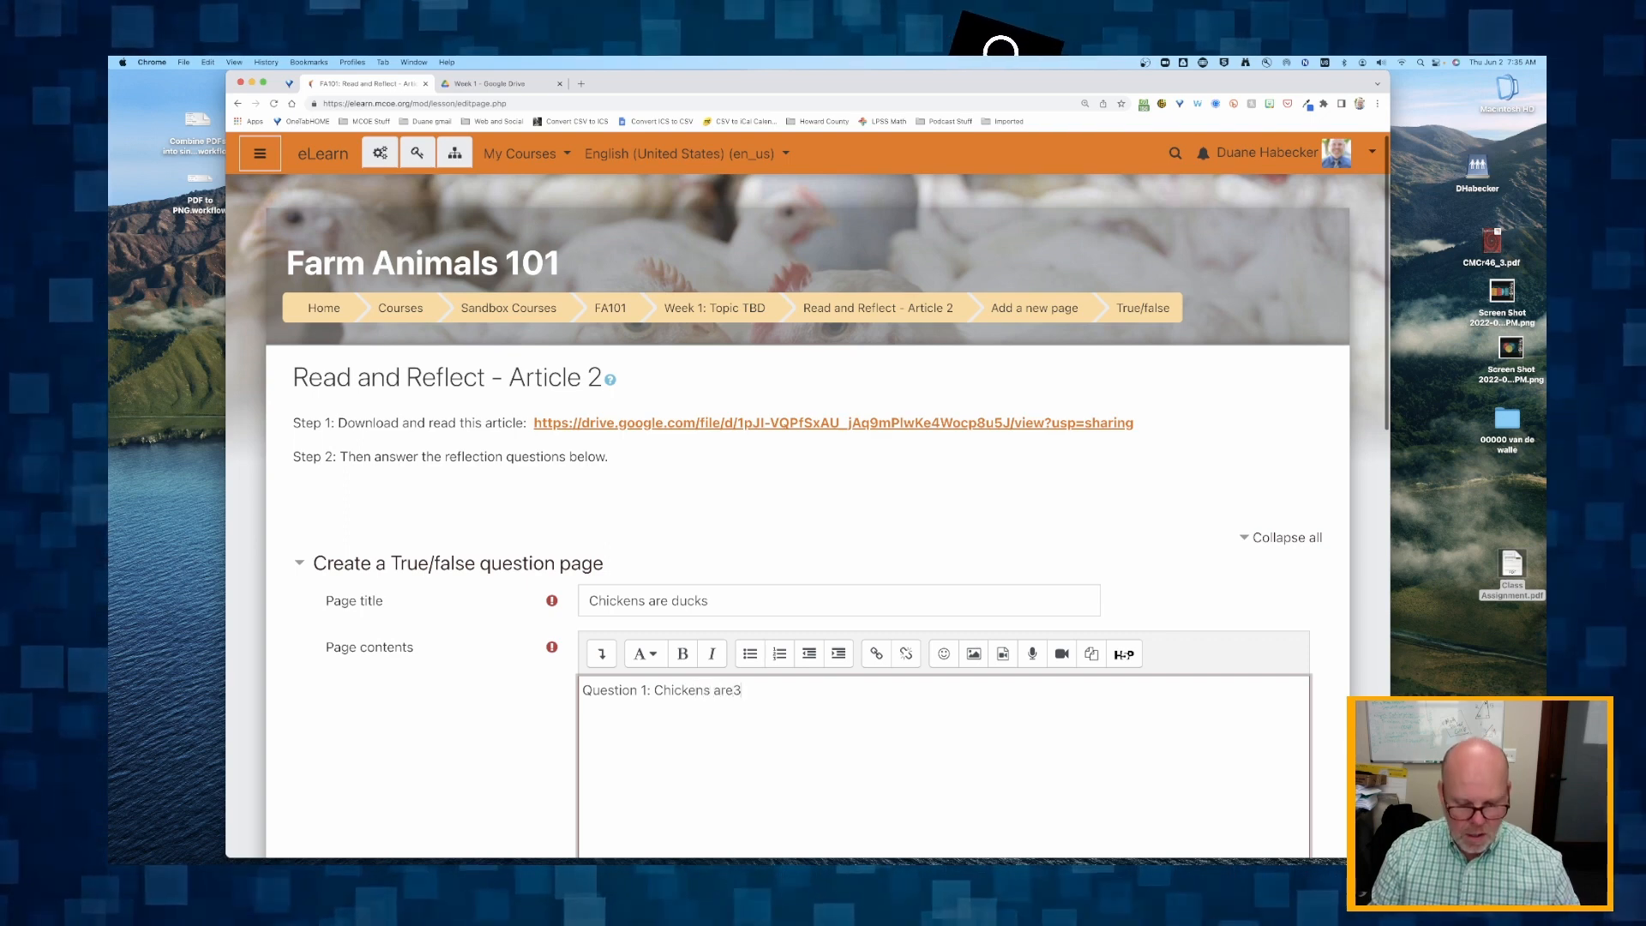
pyautogui.press('BackSpace')
pyautogui.write(' ducks.')
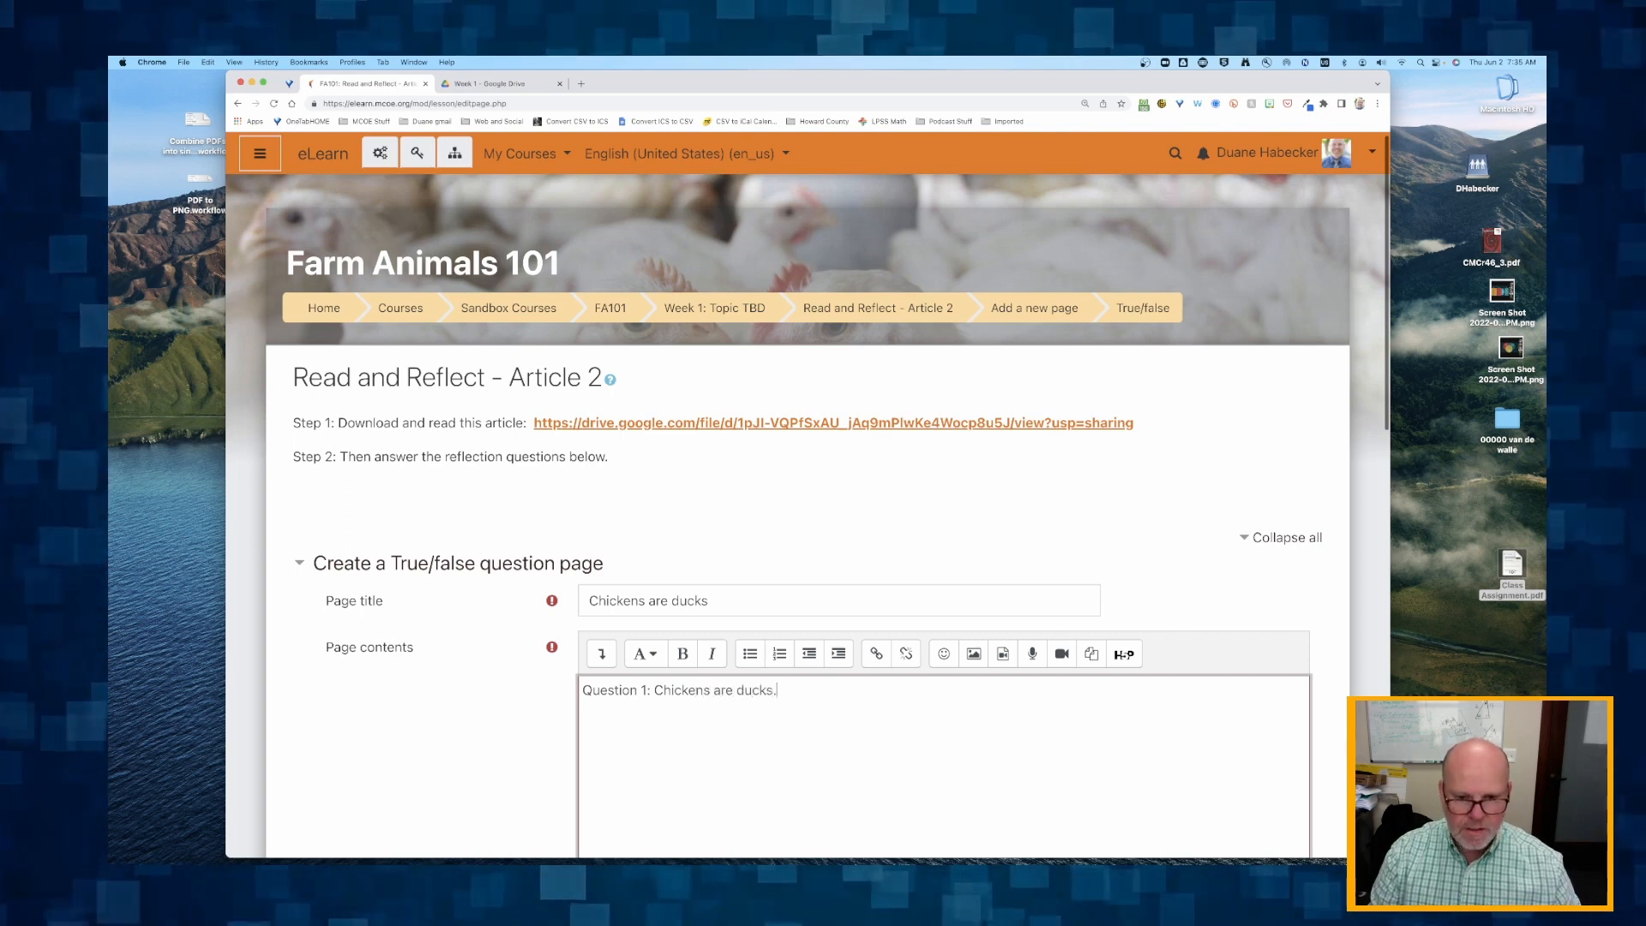
pyautogui.write(' True')
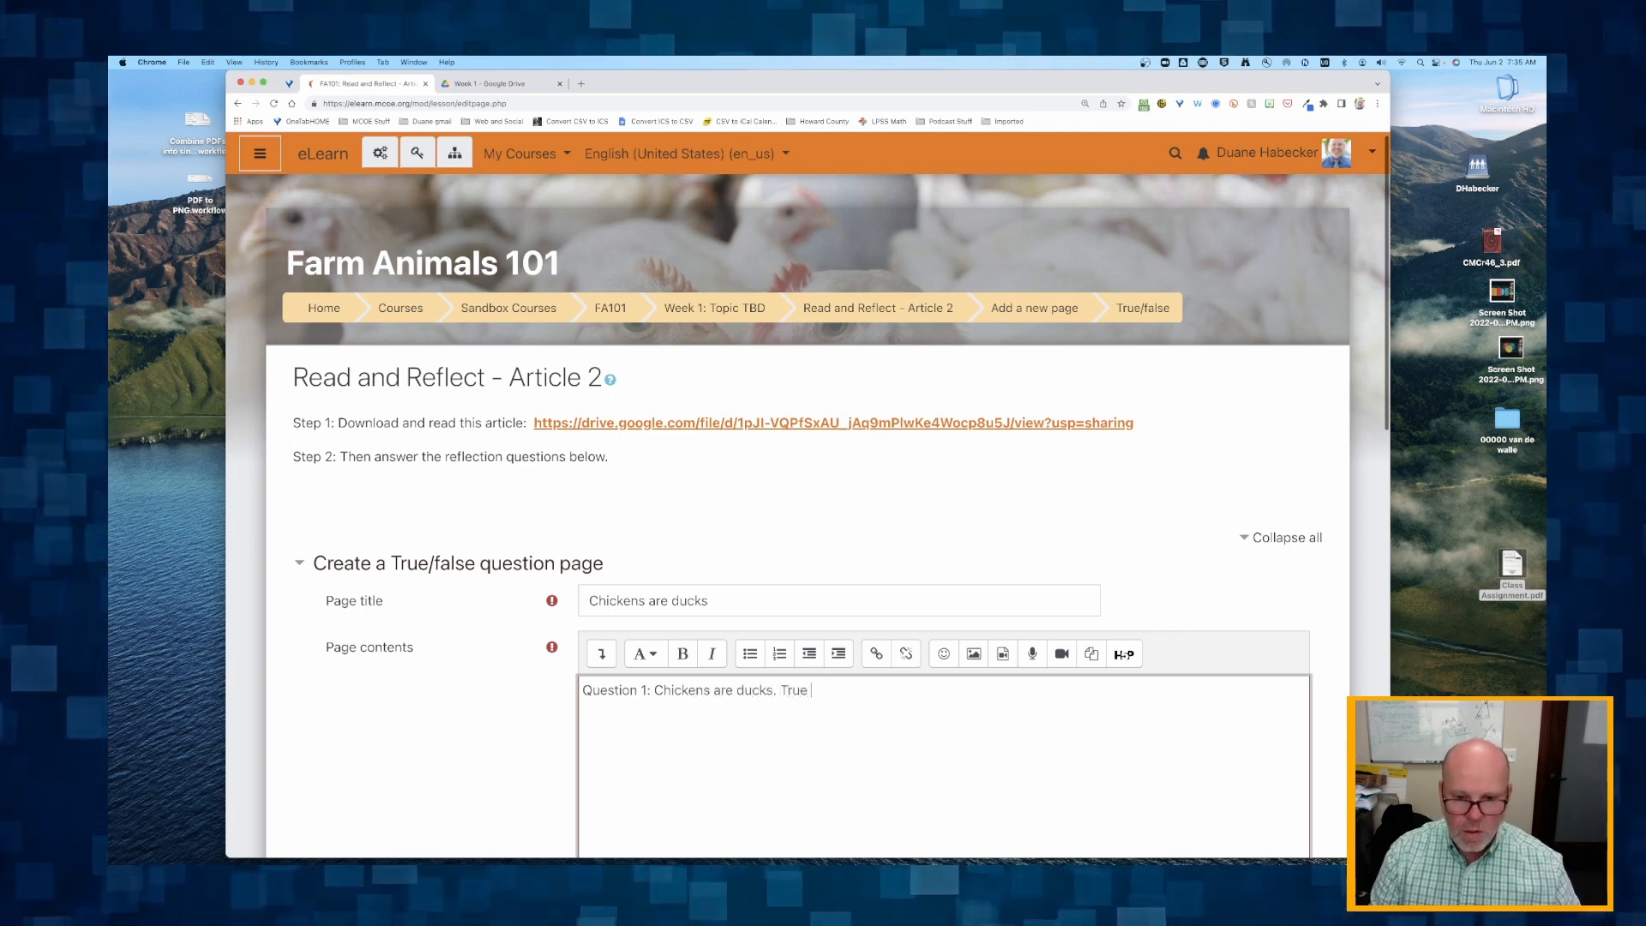
pyautogui.write(' or False?')
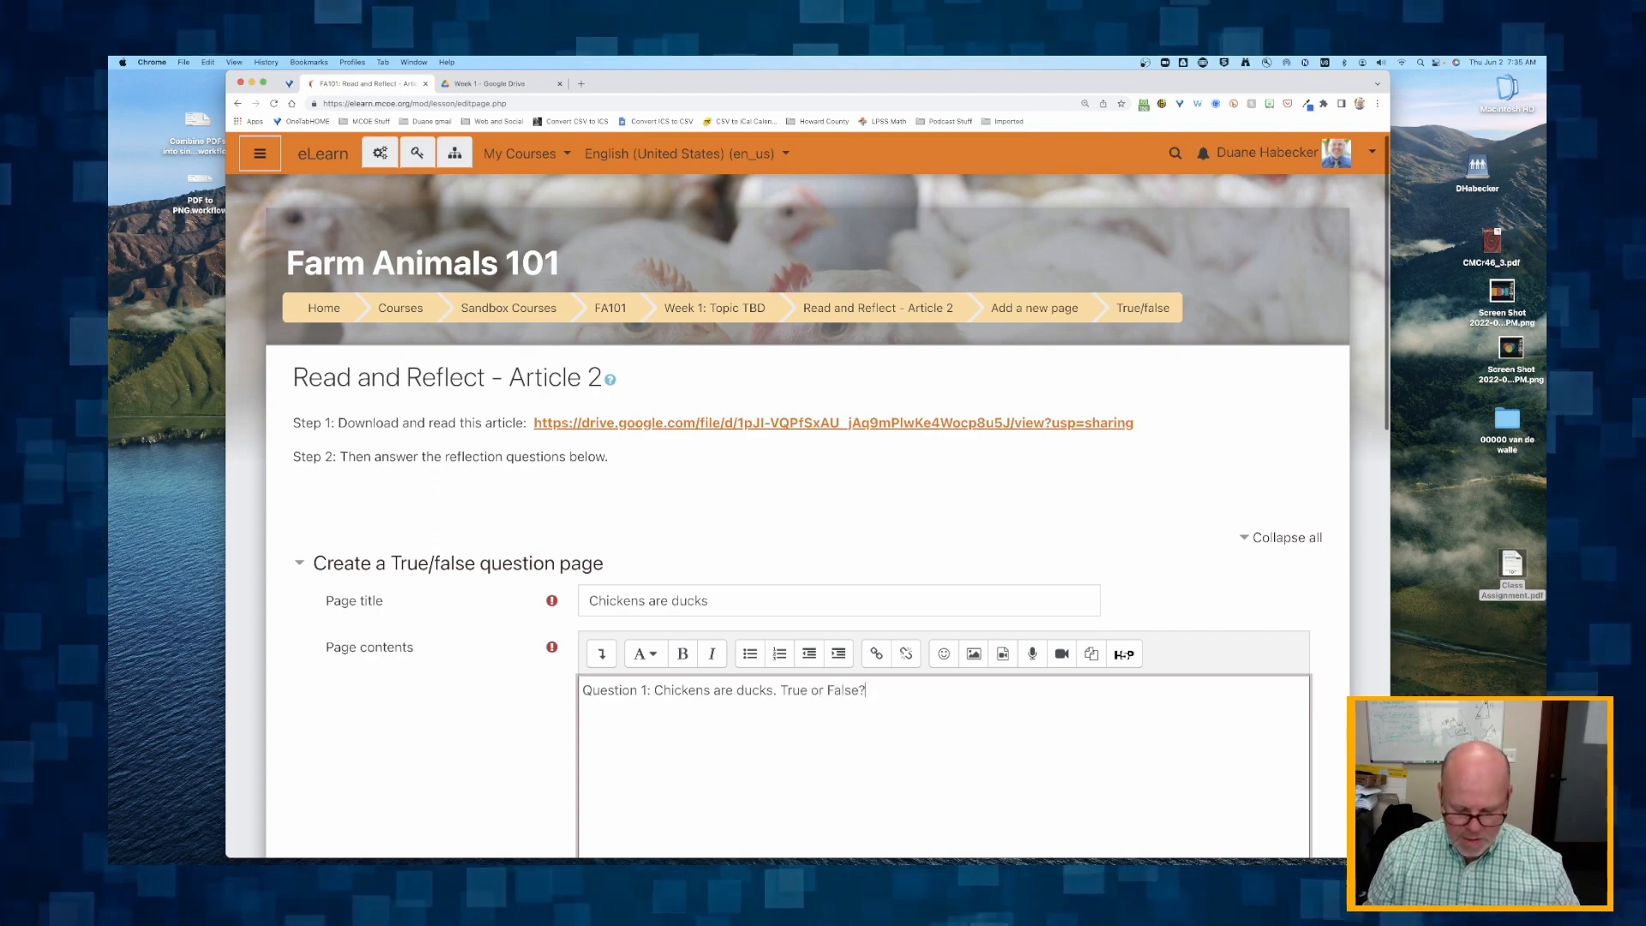
# Enter "False" as the answer of the question's correct response.
pyautogui.scroll(-5, 524, 528)
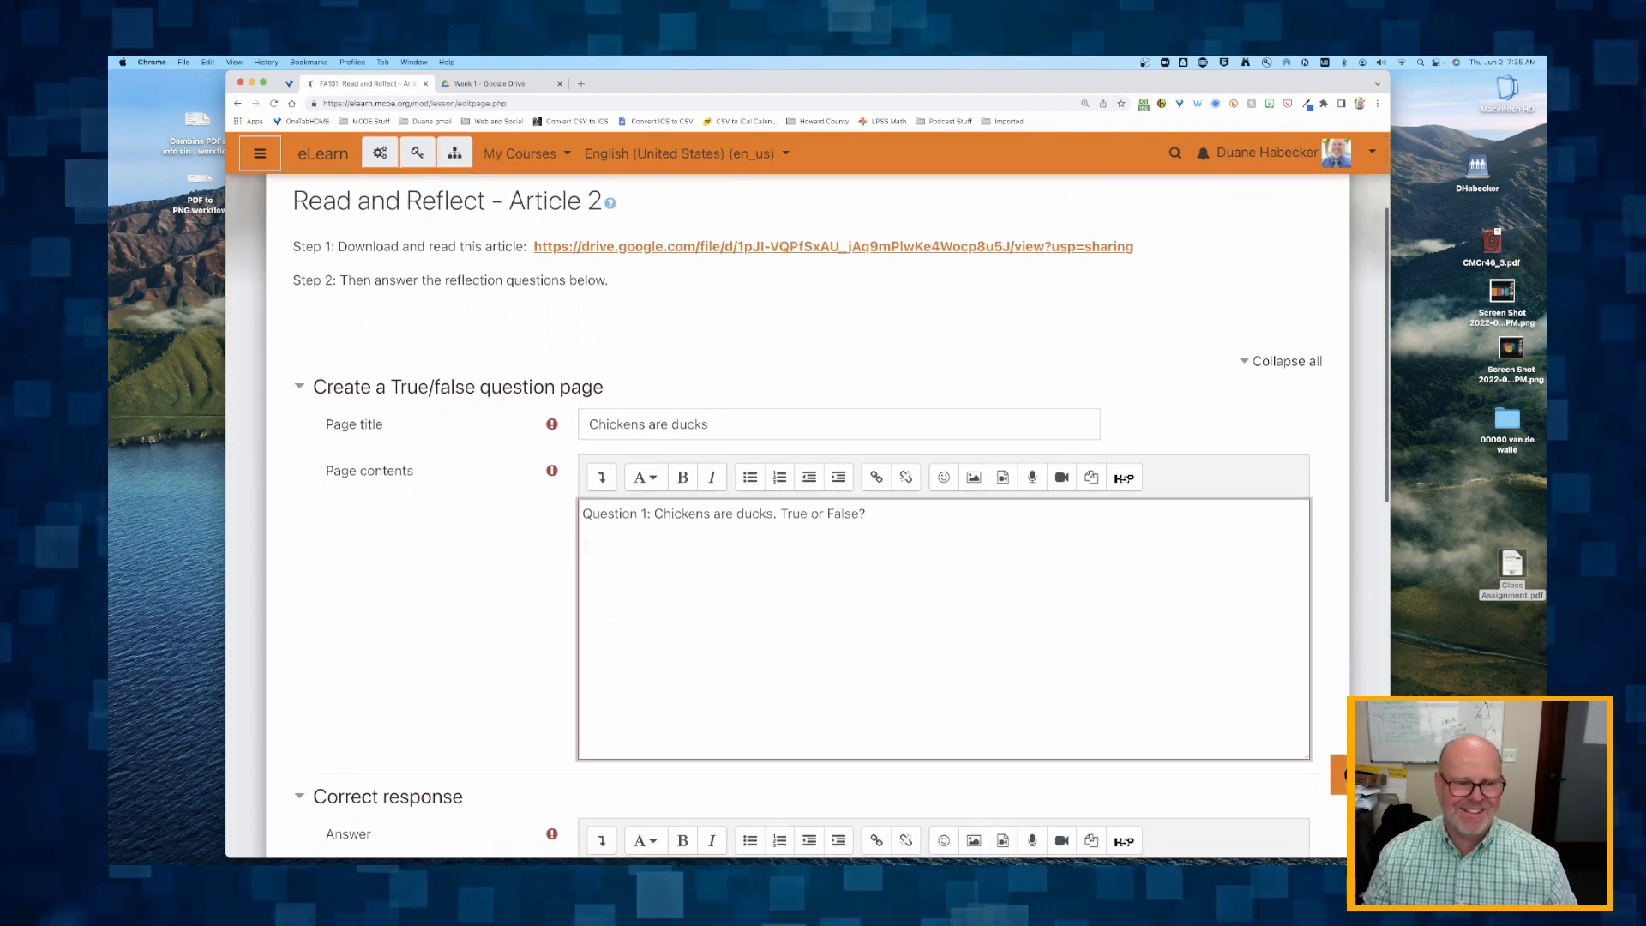
pyautogui.scroll(-9, 524, 528)
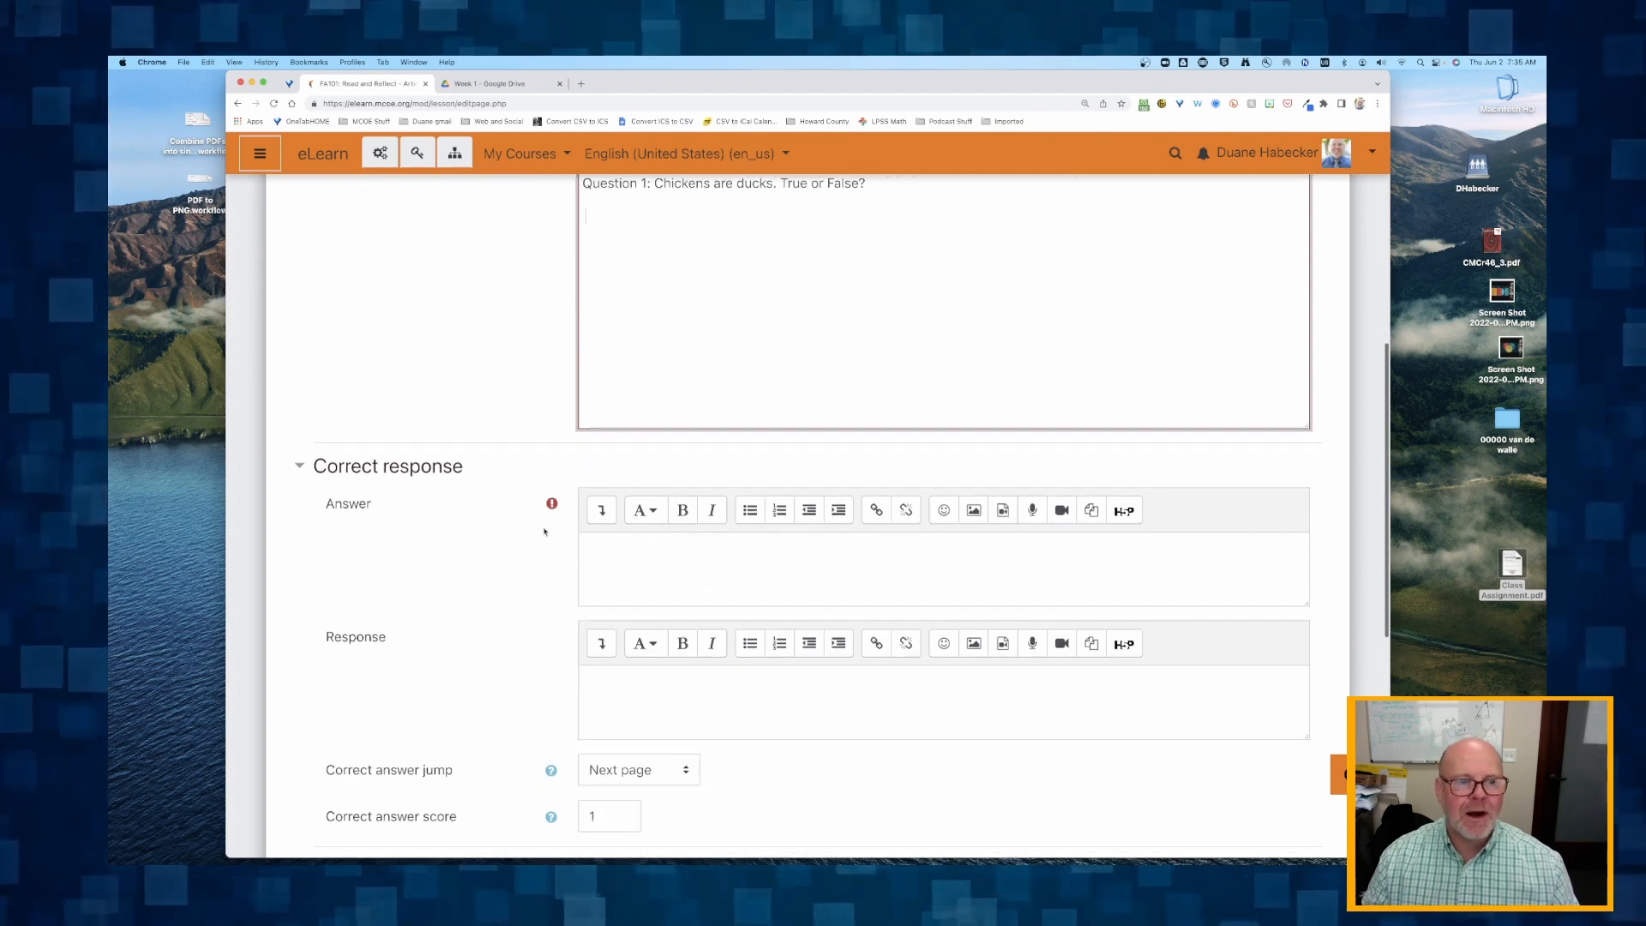
pyautogui.click(632, 557)
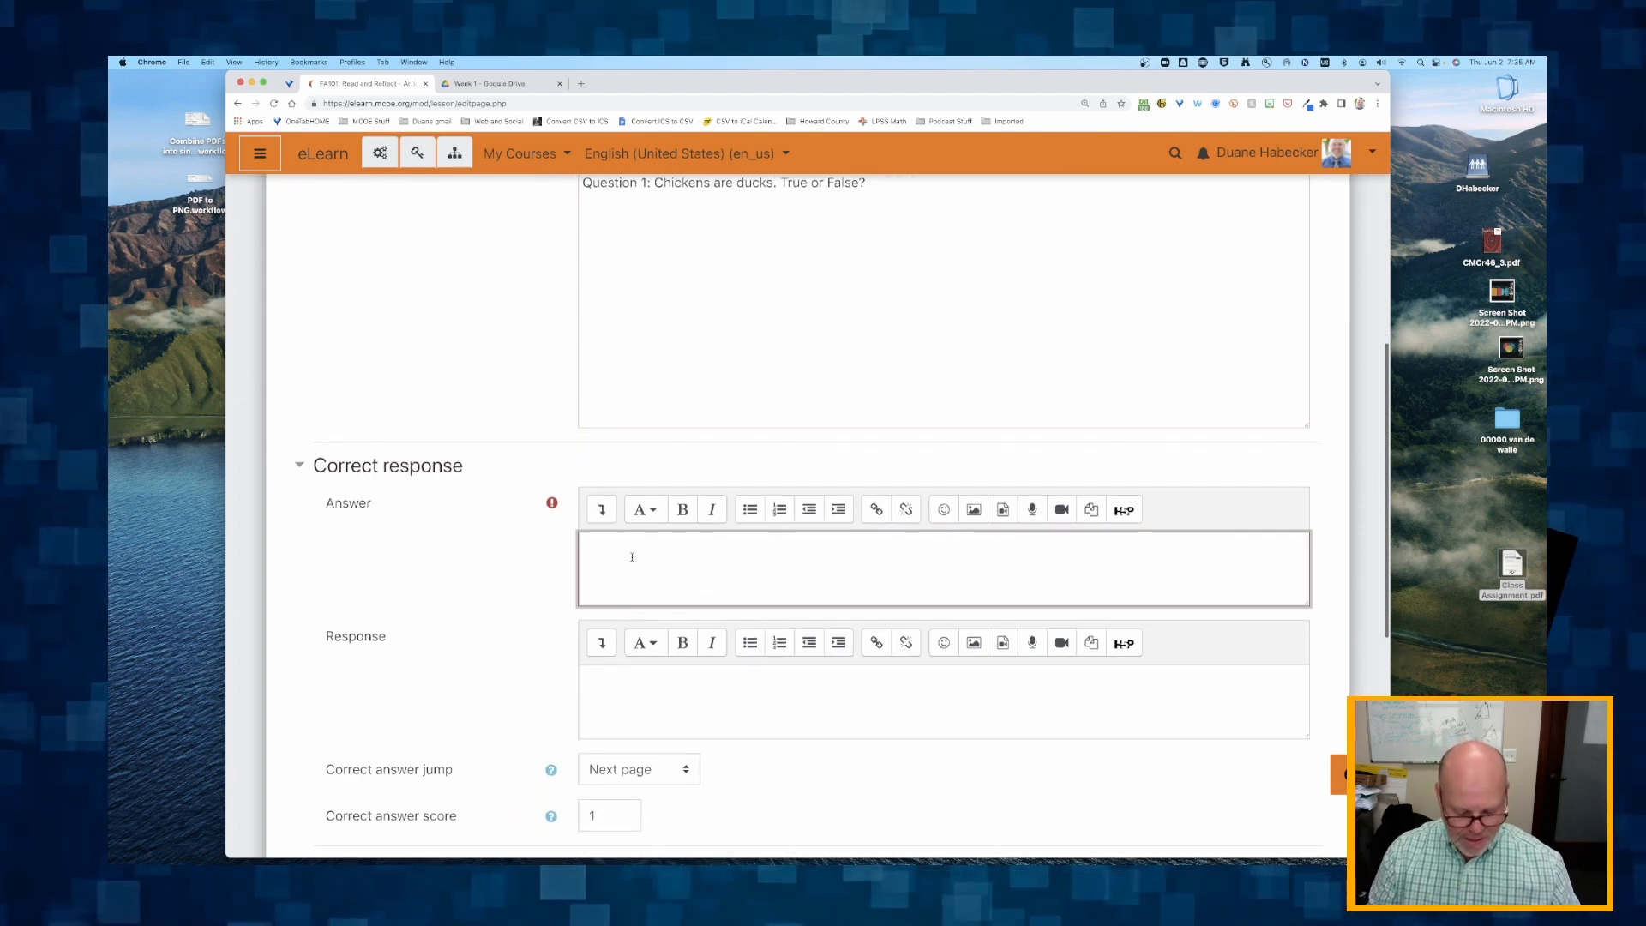
pyautogui.write('False')
# Check the correct answer jump options and keep Next page selected.
pyautogui.scroll(-4, 943, 515)
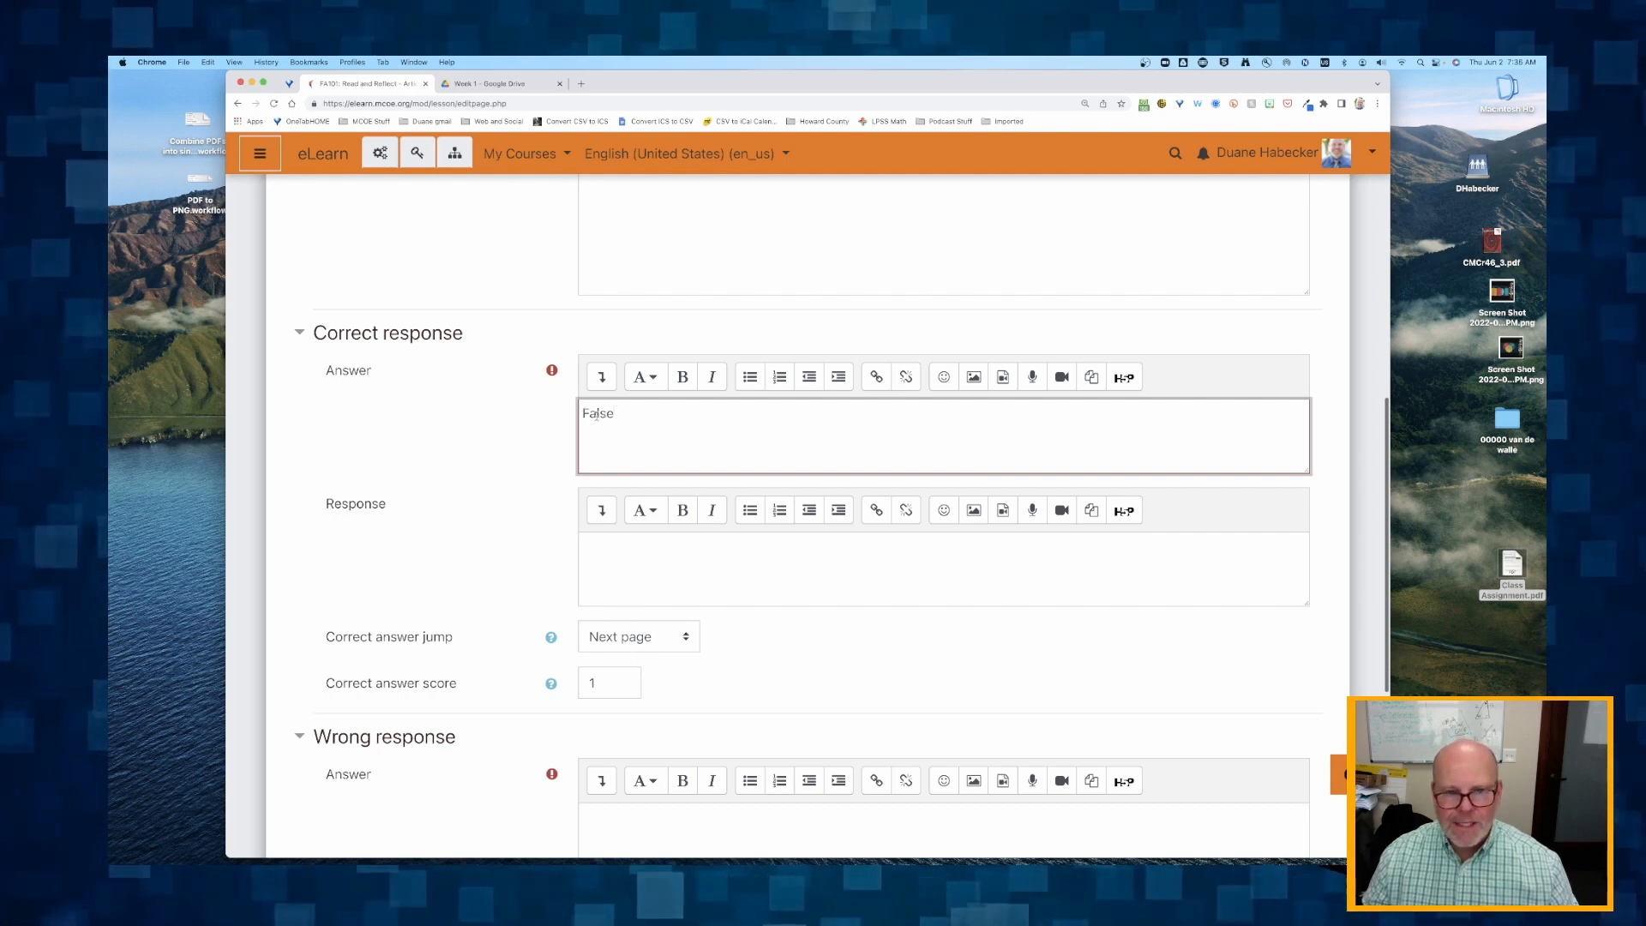
pyautogui.scroll(-2, 615, 646)
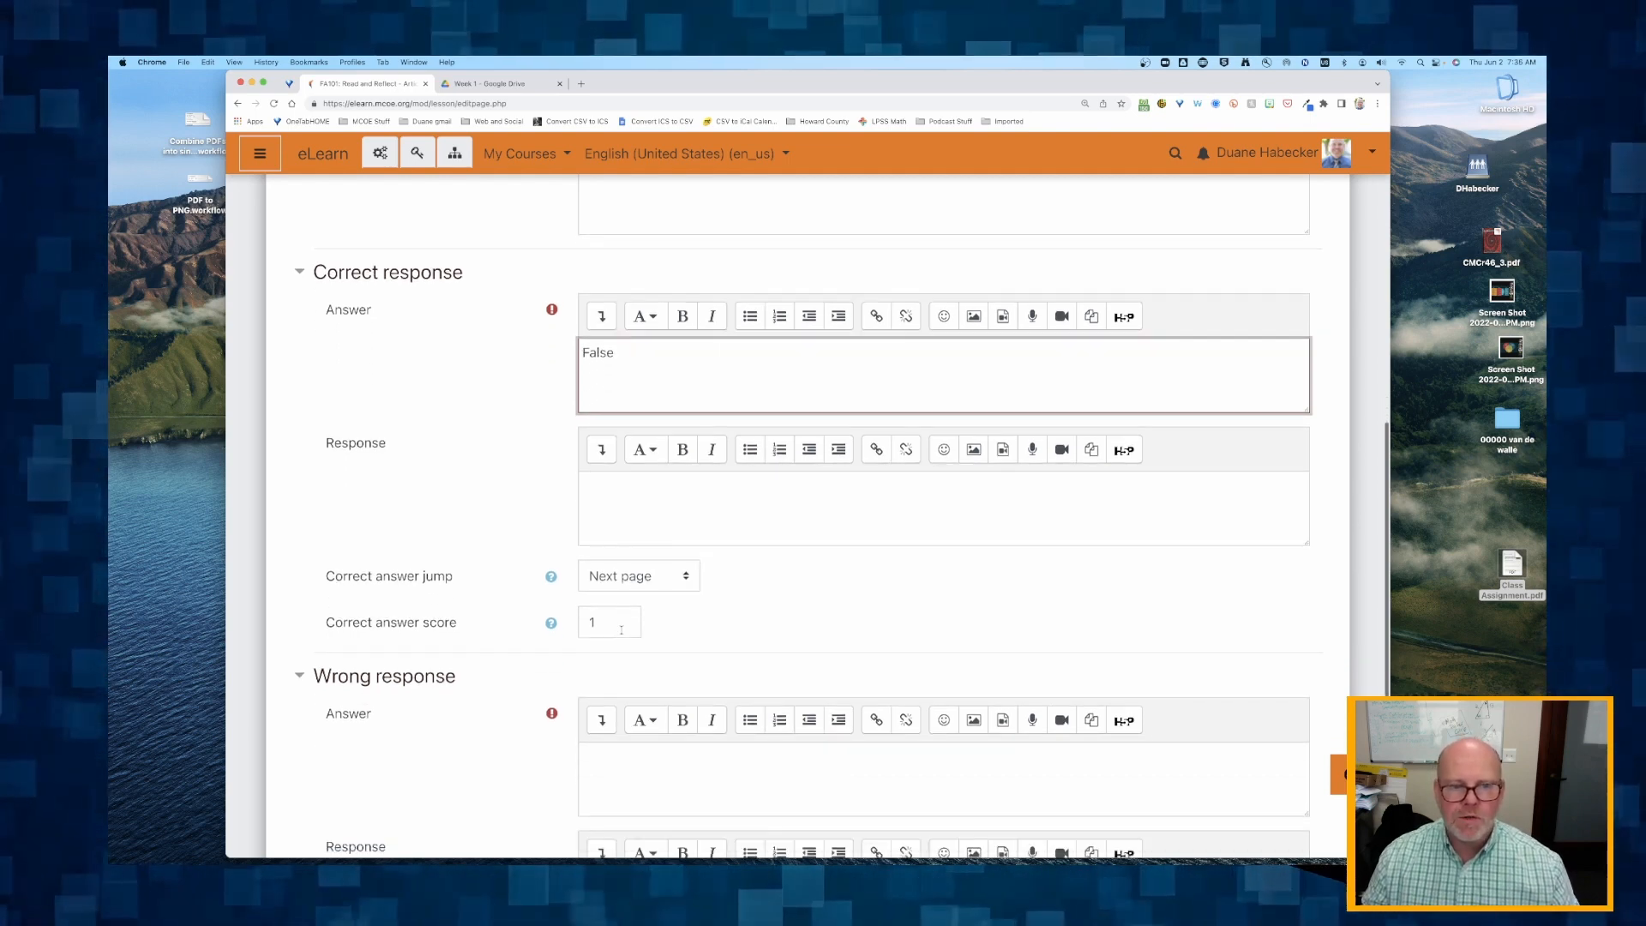
pyautogui.click(627, 580)
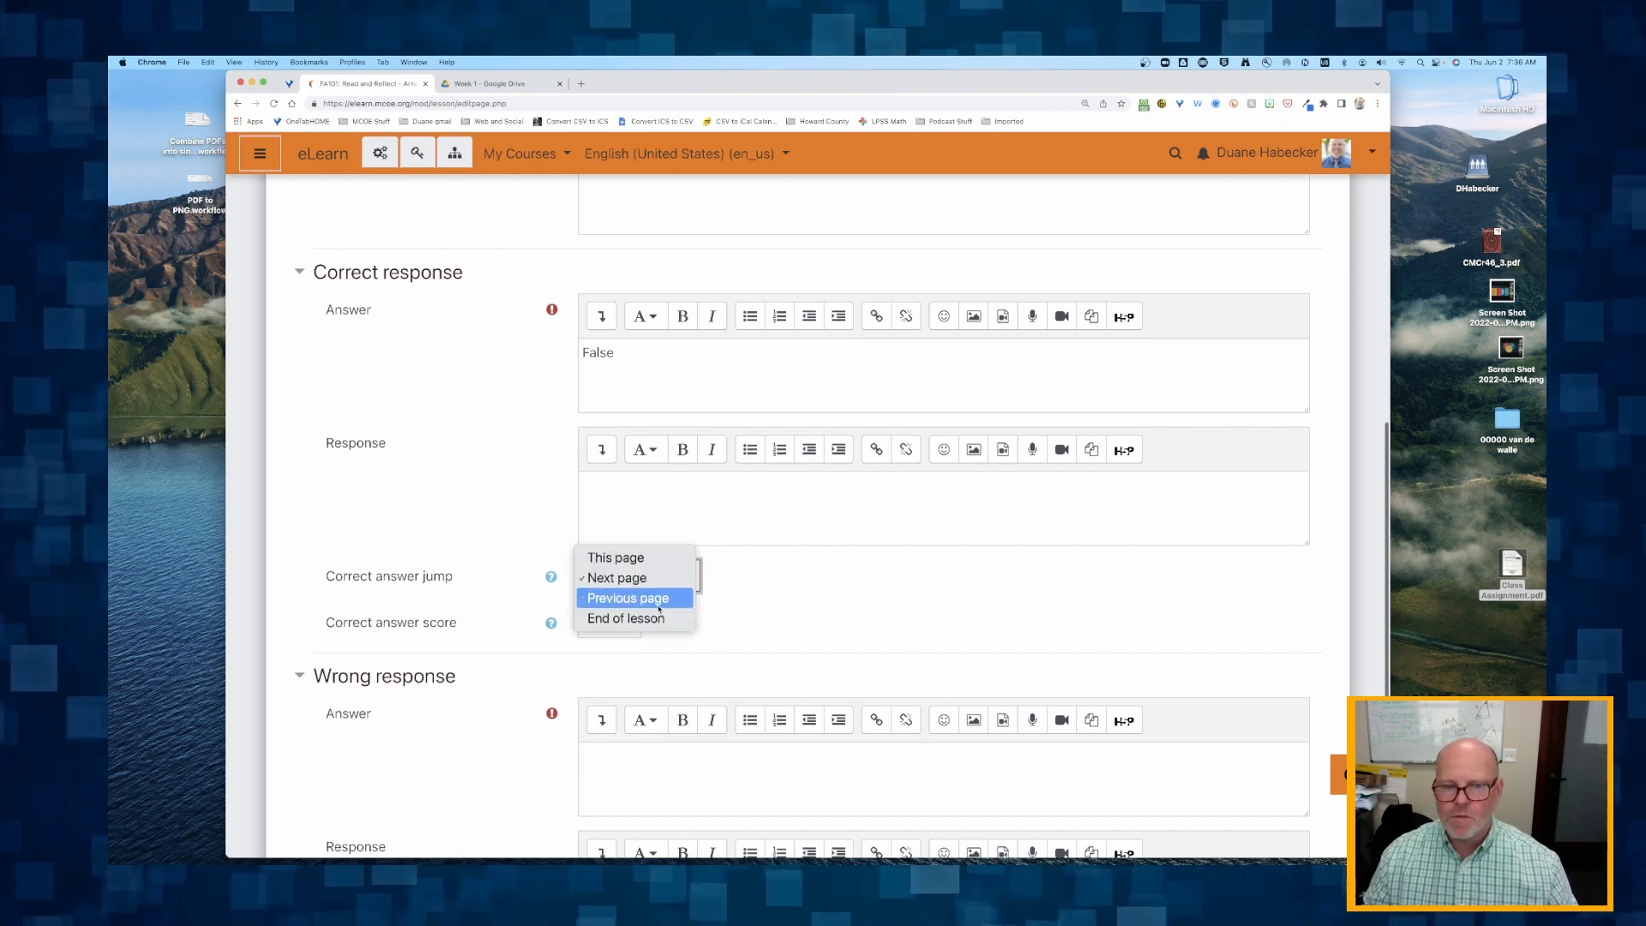
pyautogui.click(614, 583)
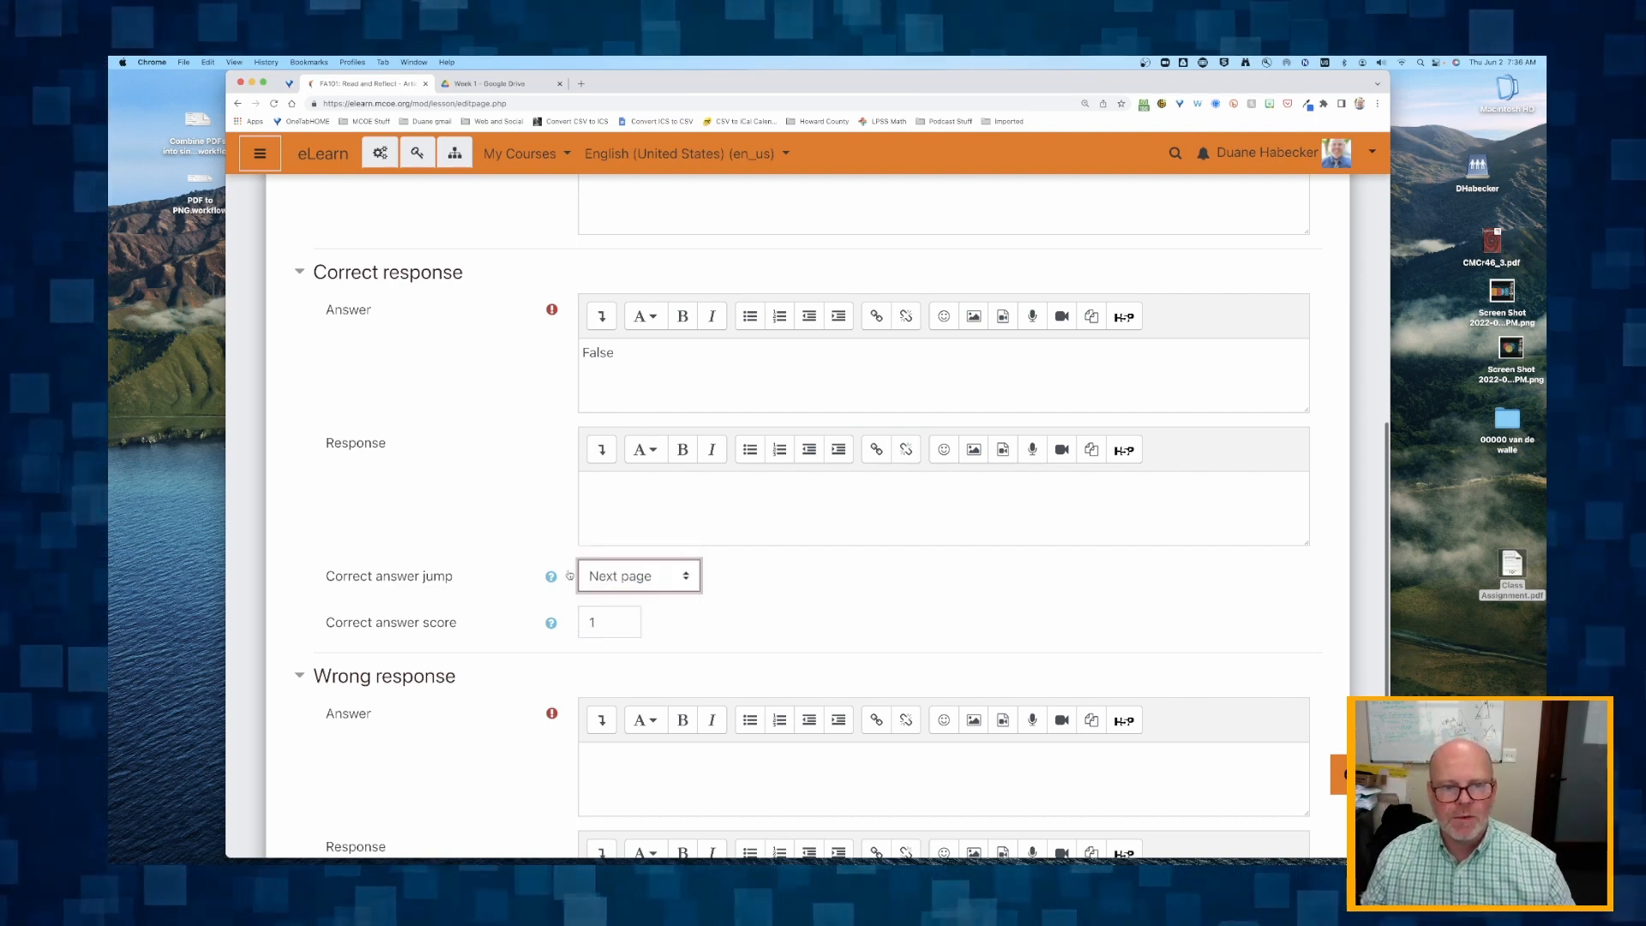
# Write "Awesome! I knew I couldn't trick you!!!" as the feedback response for the correct answer.
pyautogui.moveTo(350, 444); pyautogui.dragTo(367, 446)
pyautogui.click(594, 487)
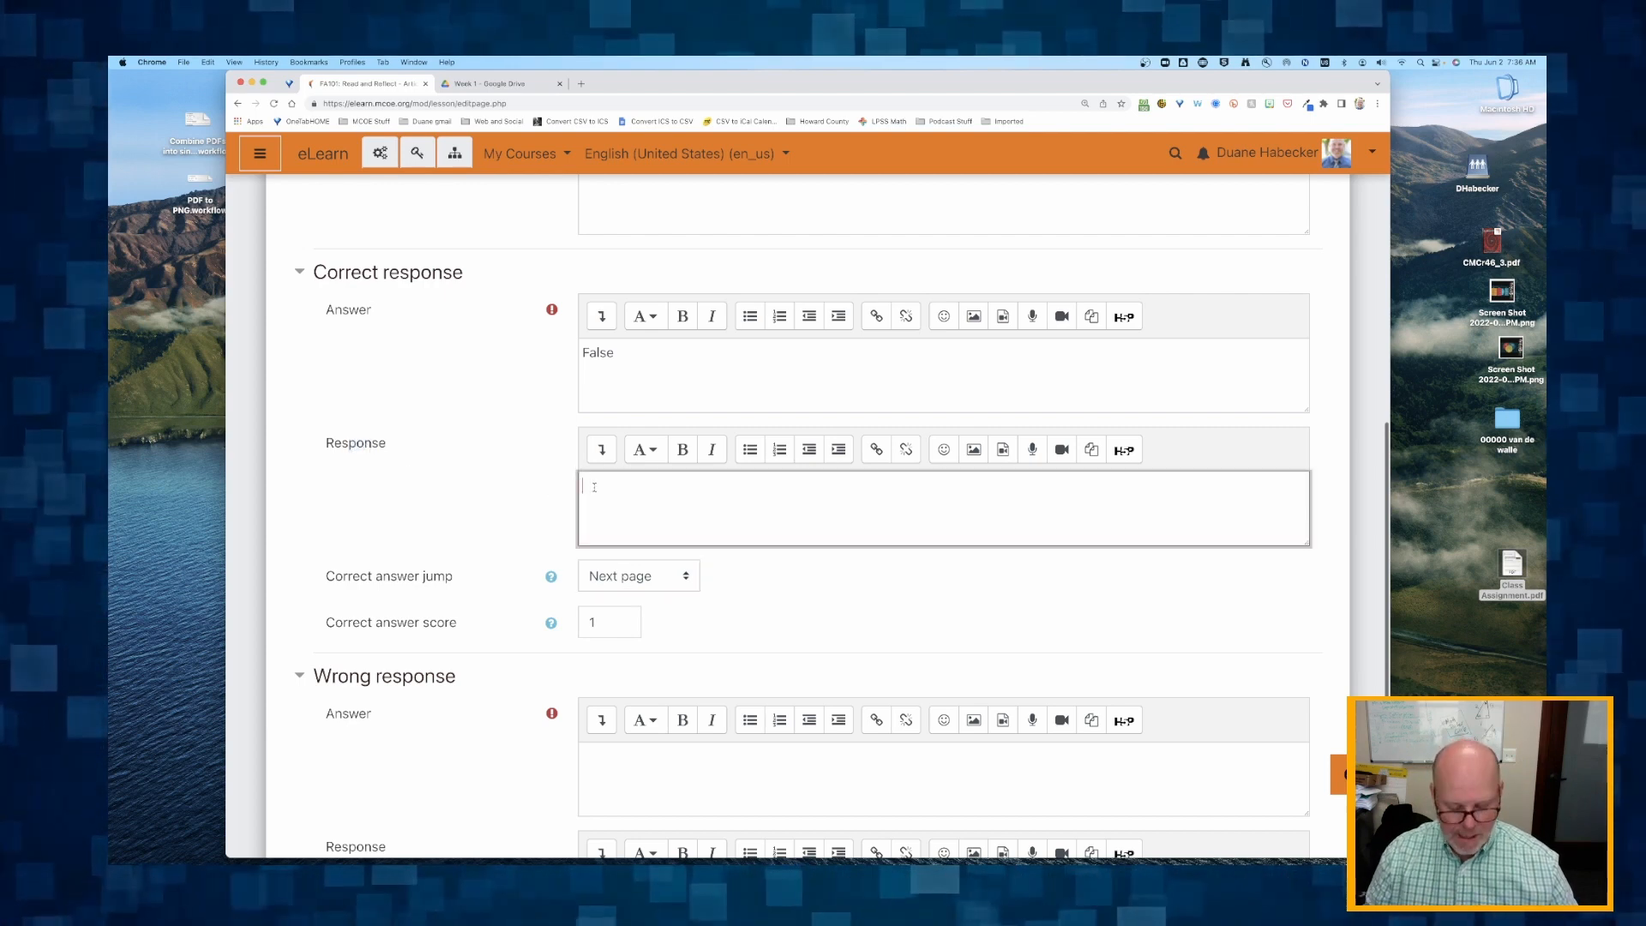
pyautogui.write('Awesome')
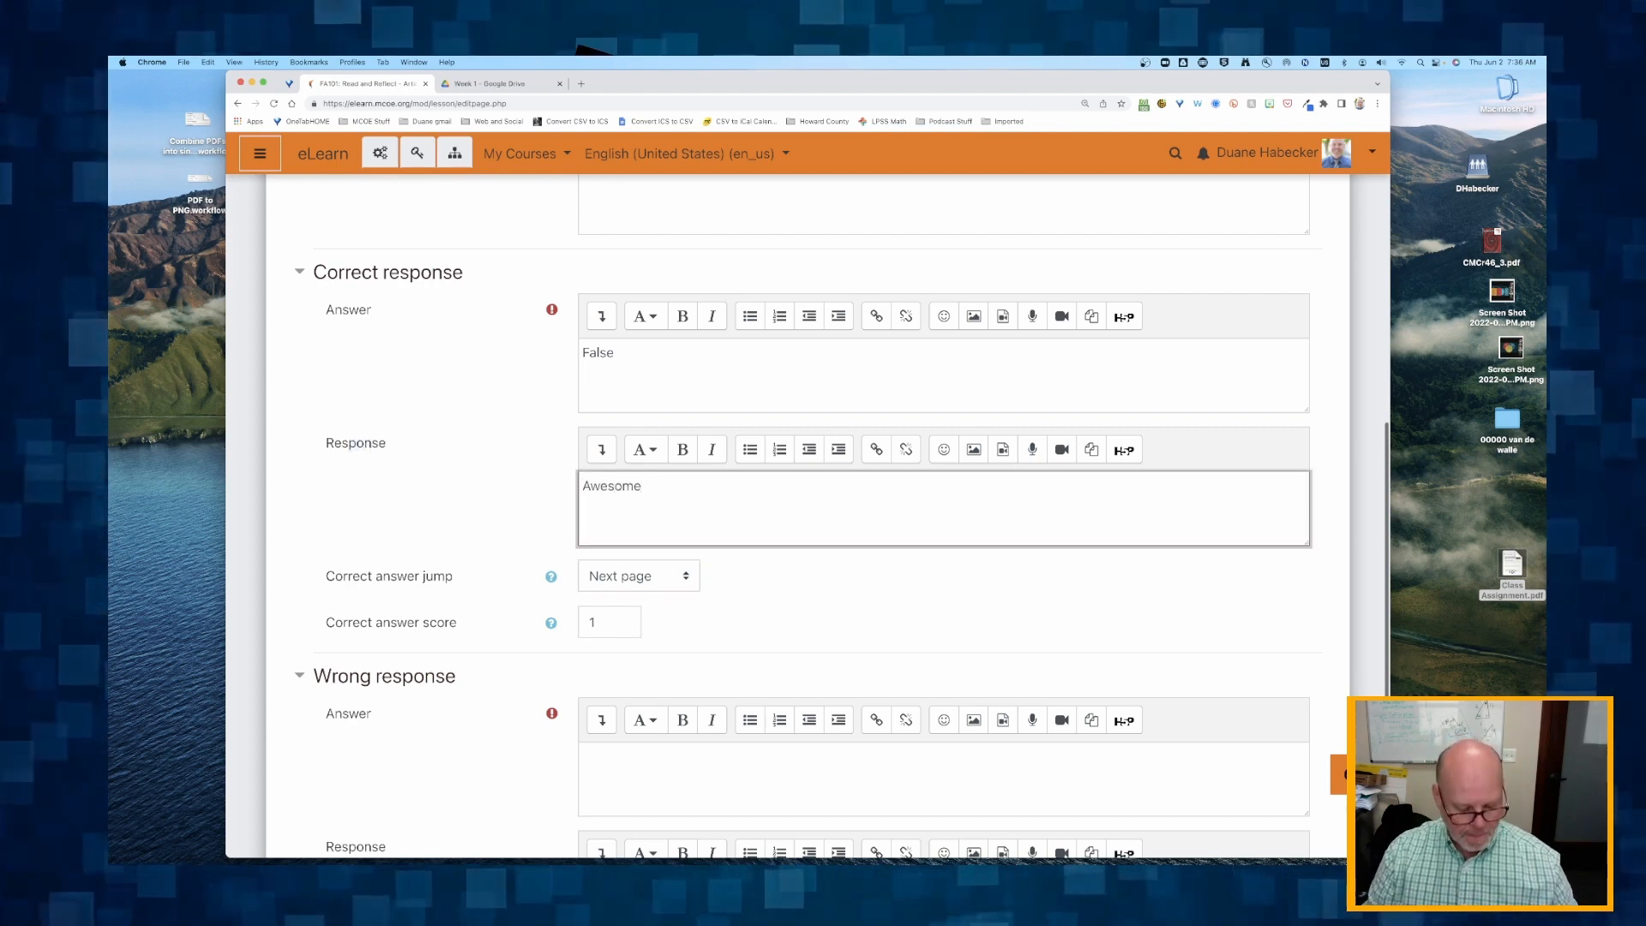
pyautogui.write('! I knew I ')
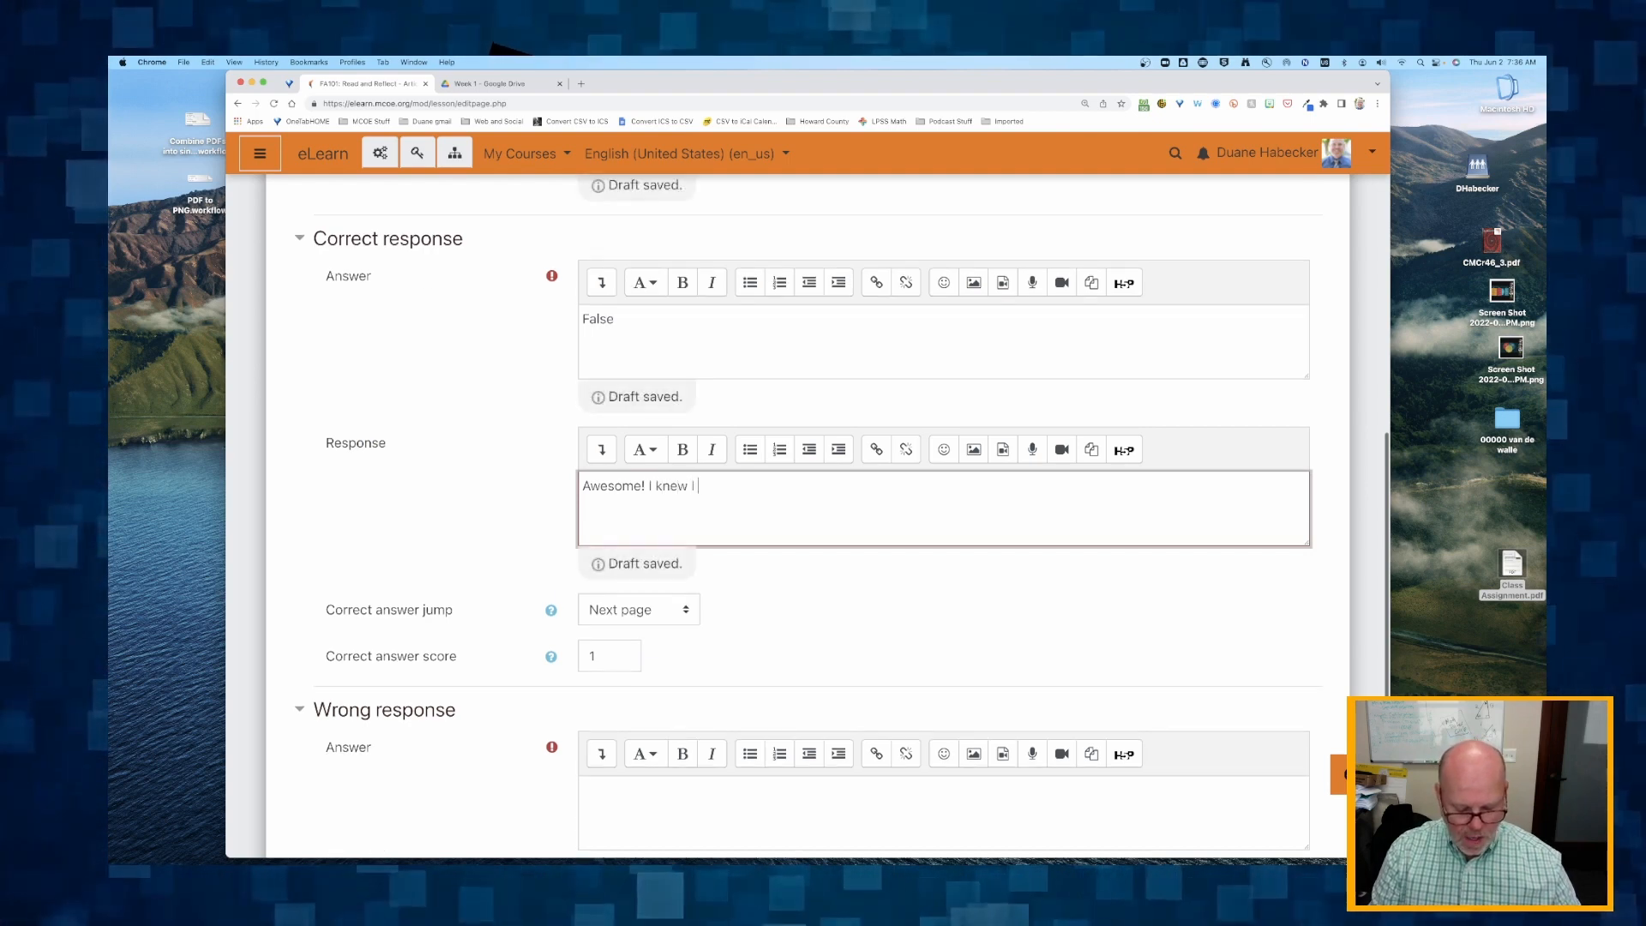
pyautogui.write("couldn't trick yo")
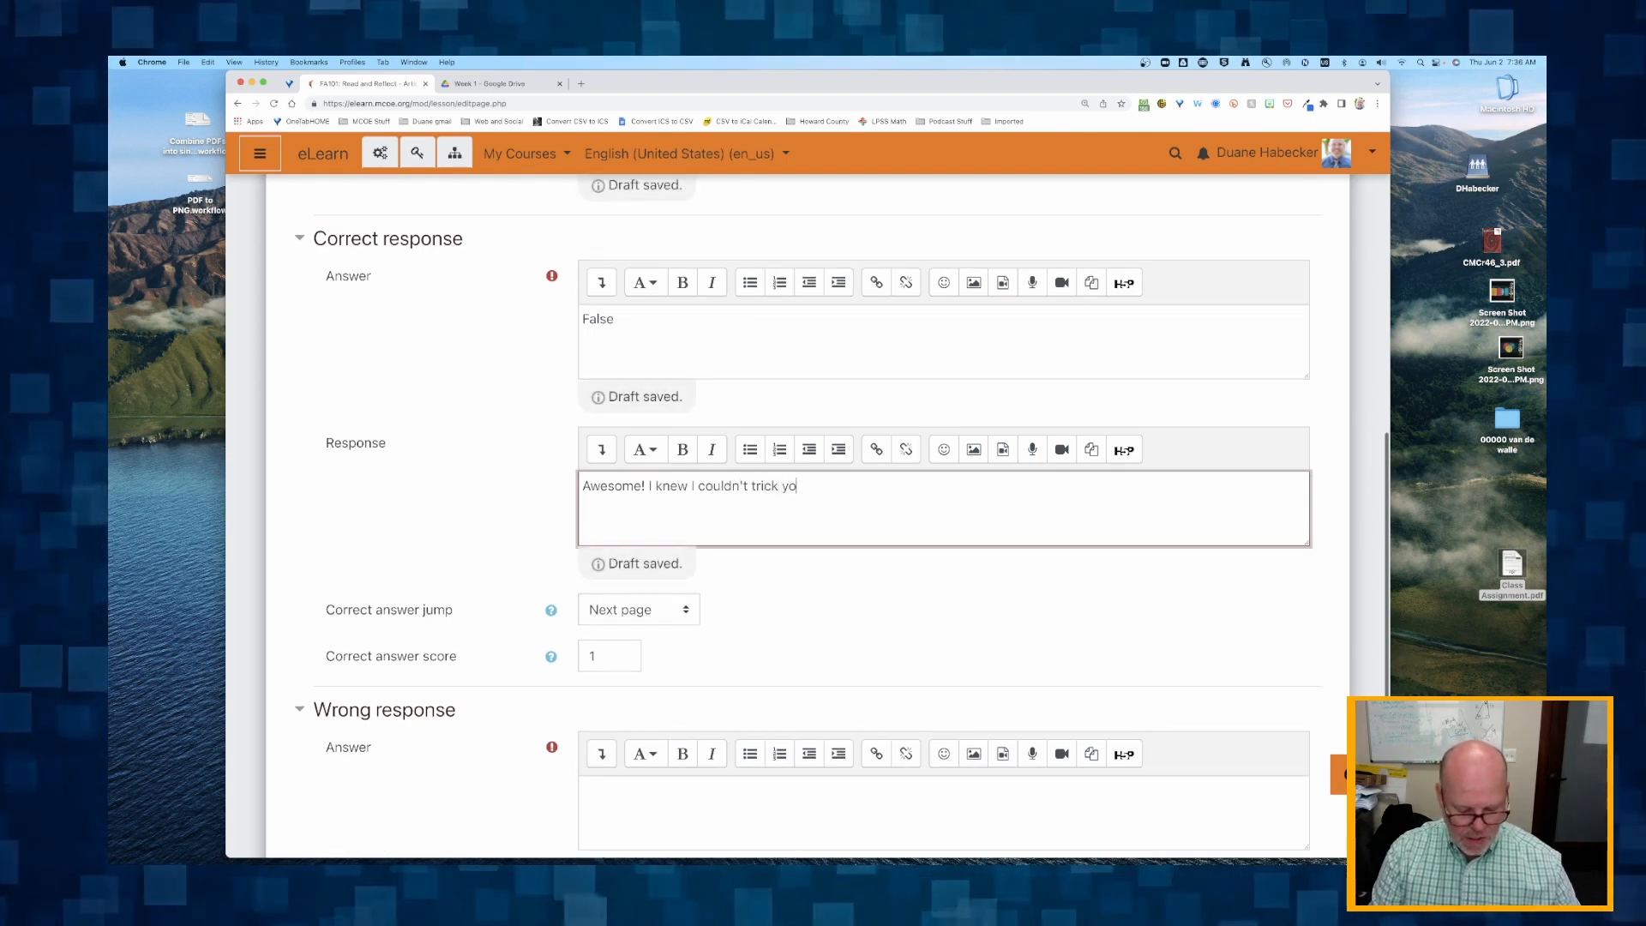
pyautogui.write('u!!!')
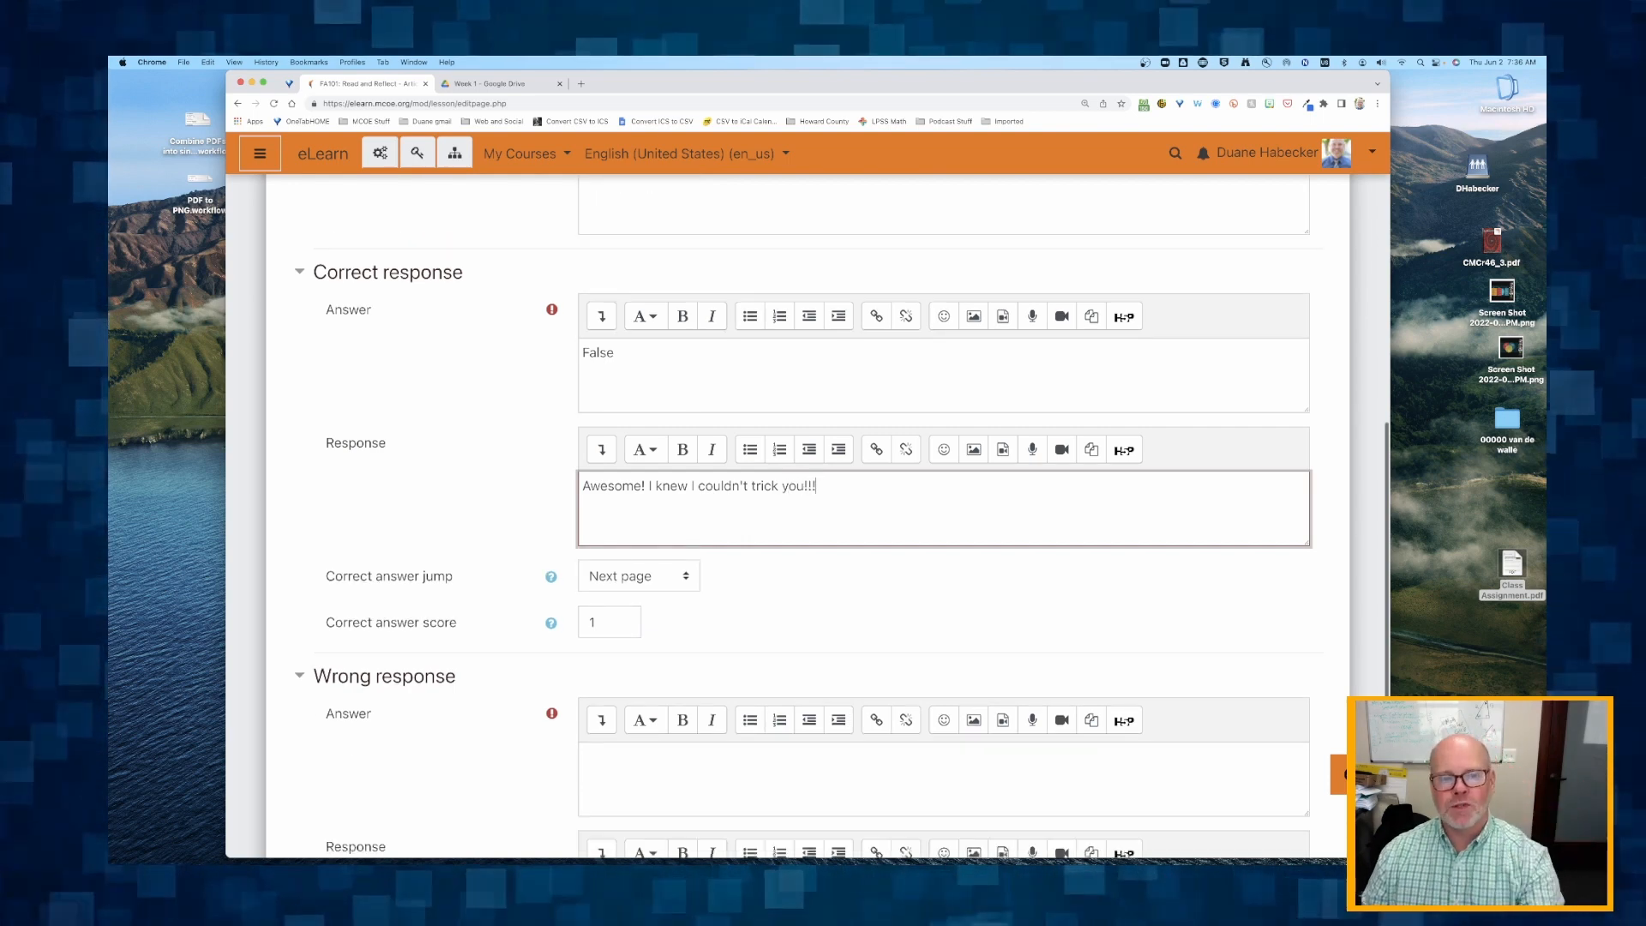
# Enter "True" as the answer of the question's wrong response.
pyautogui.scroll(-1, 938, 502)
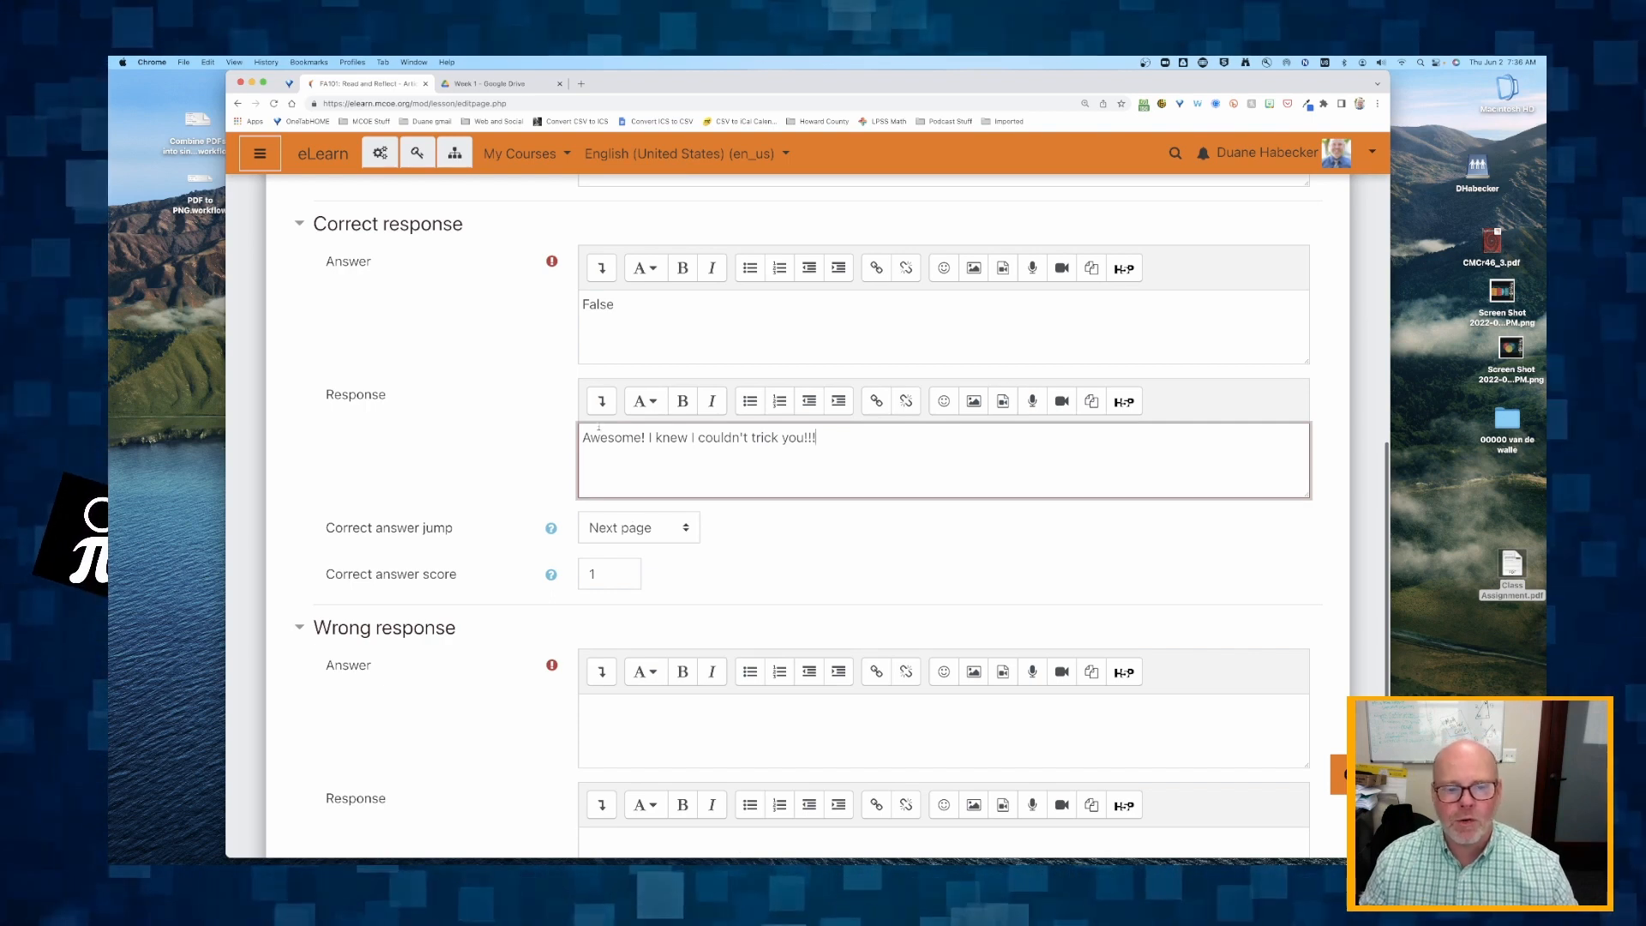
pyautogui.scroll(-5, 631, 518)
pyautogui.click(614, 433)
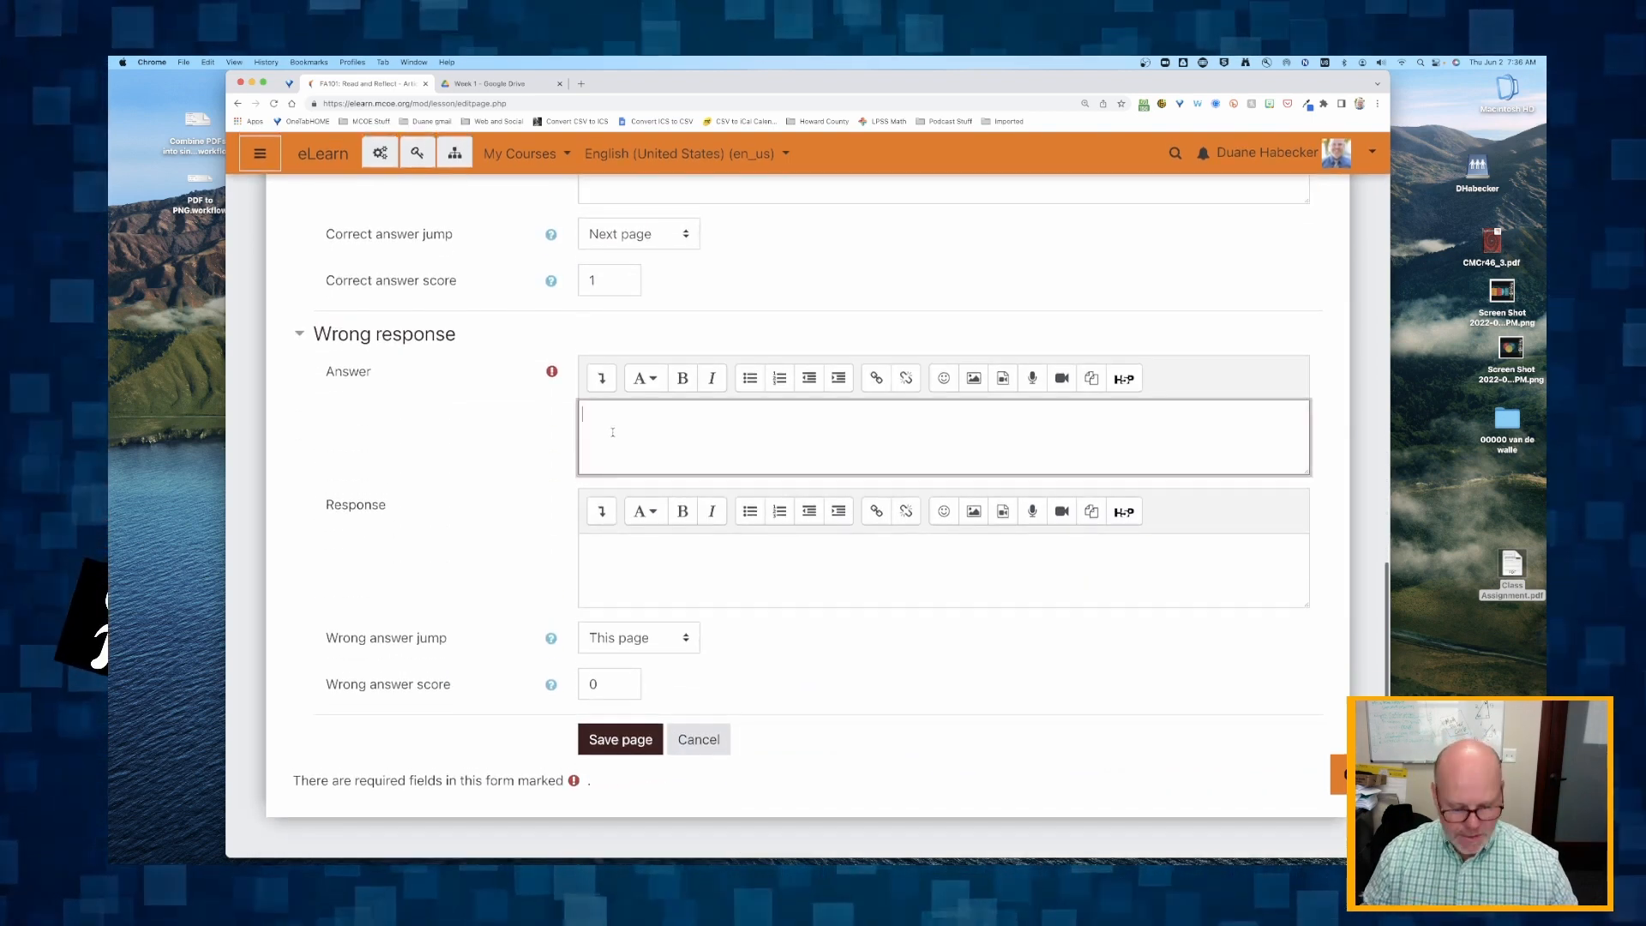
pyautogui.write('True')
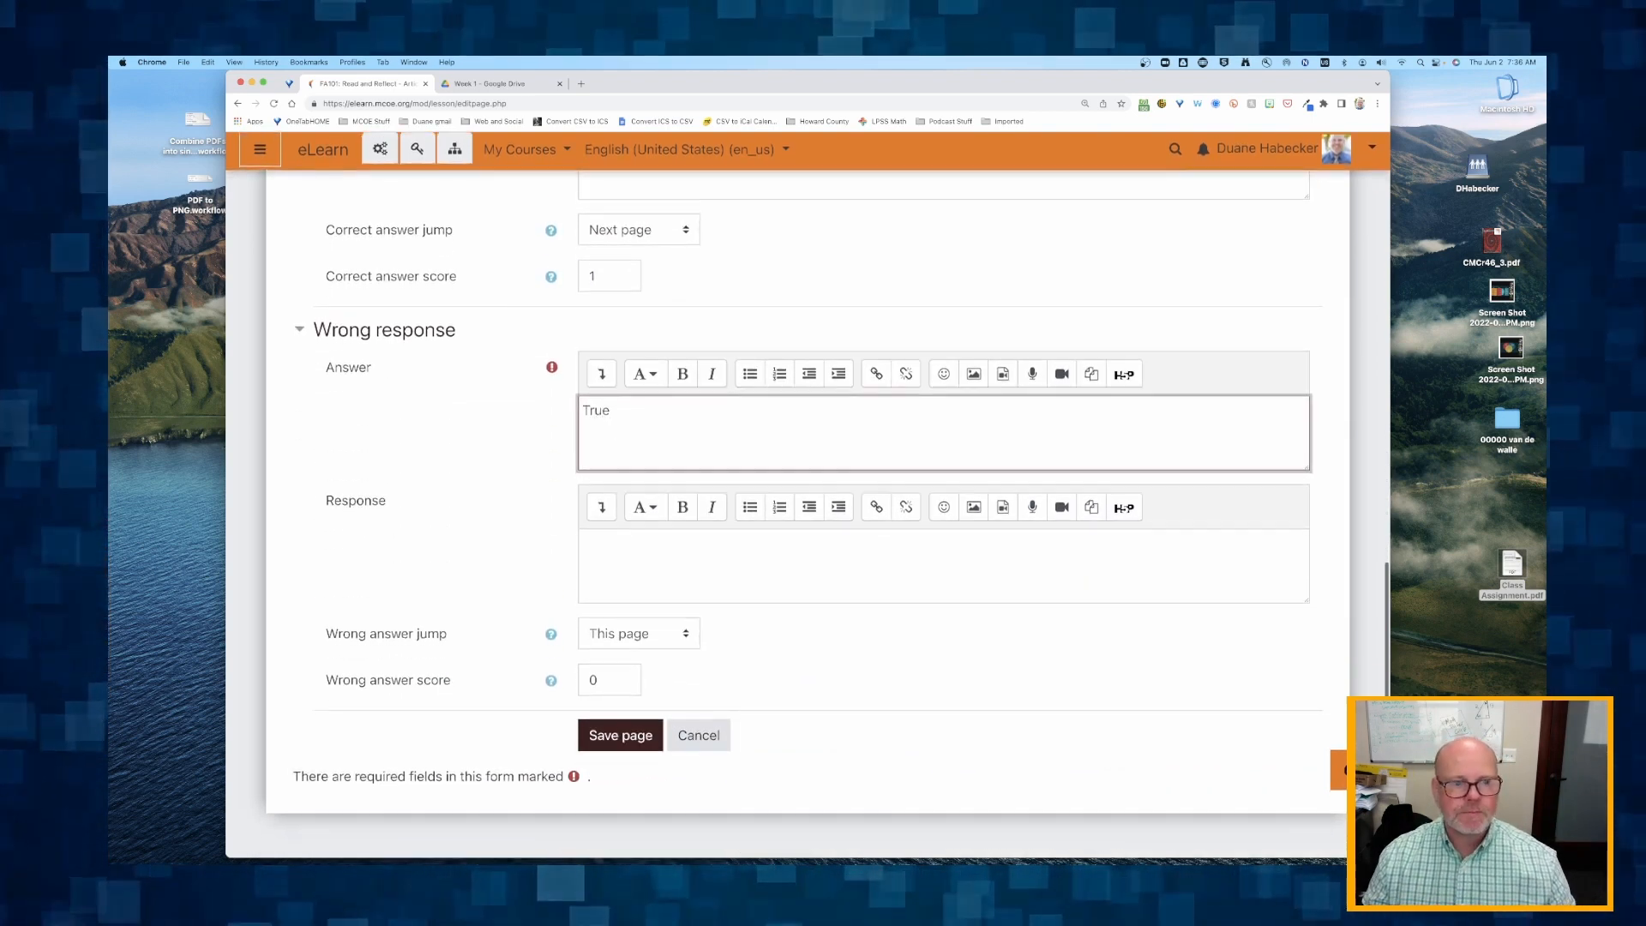
# Write "Oops...try again. Read paragraph 3." as the feedback response for the wrong answer.
pyautogui.click(633, 559)
pyautogui.write('Oo')
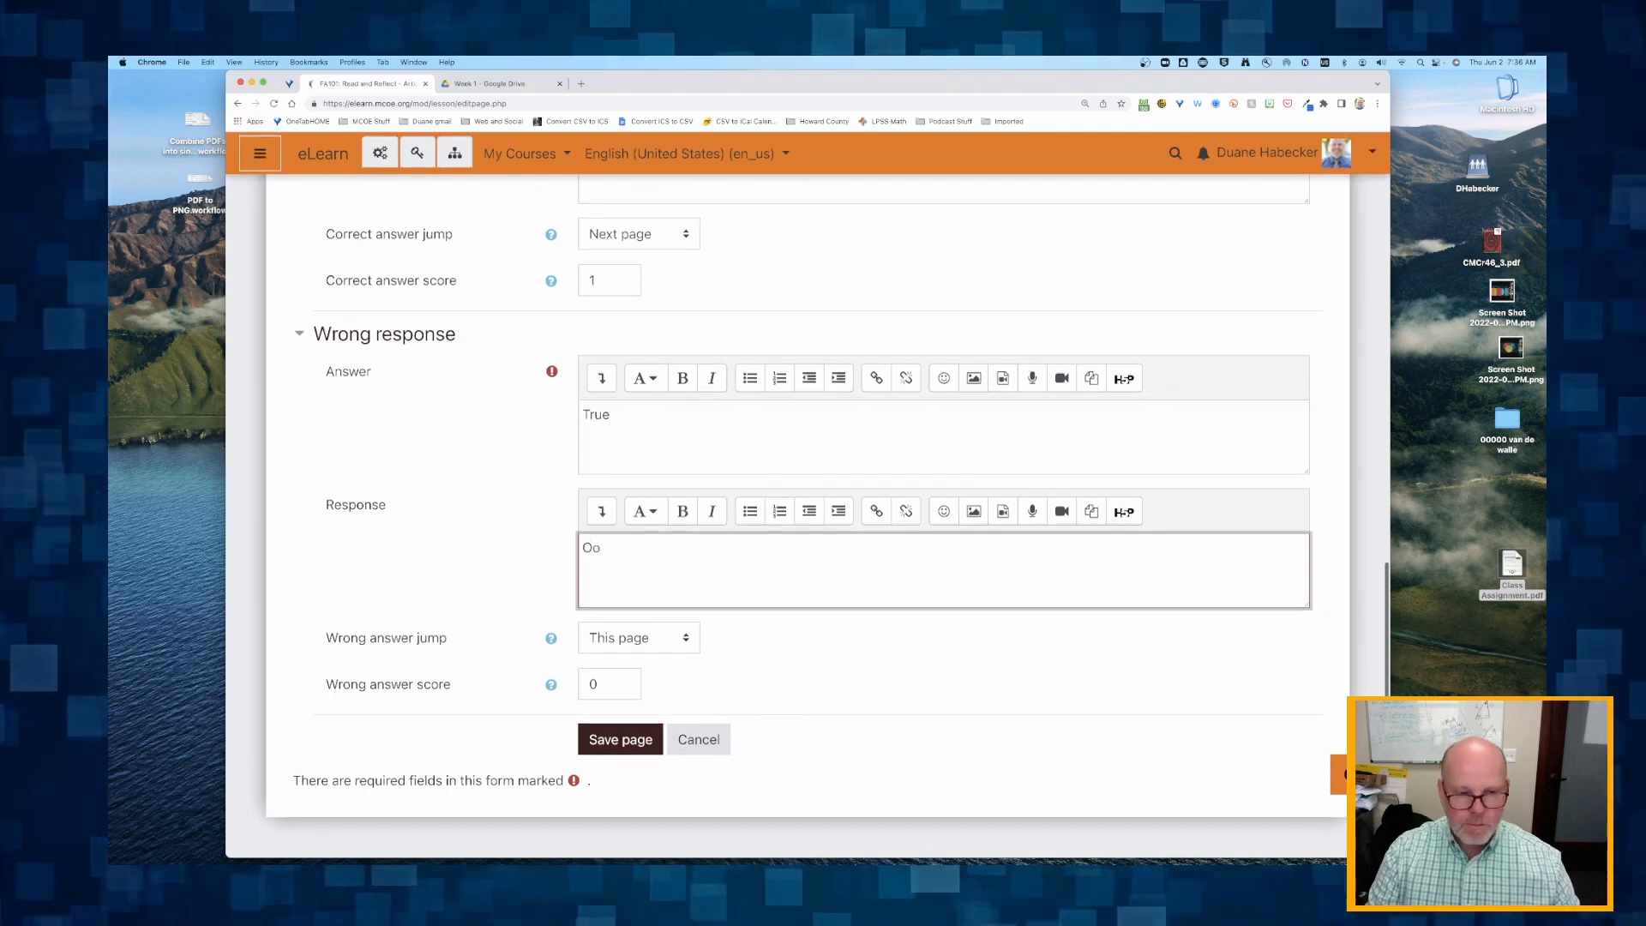
pyautogui.write('ps...tr')
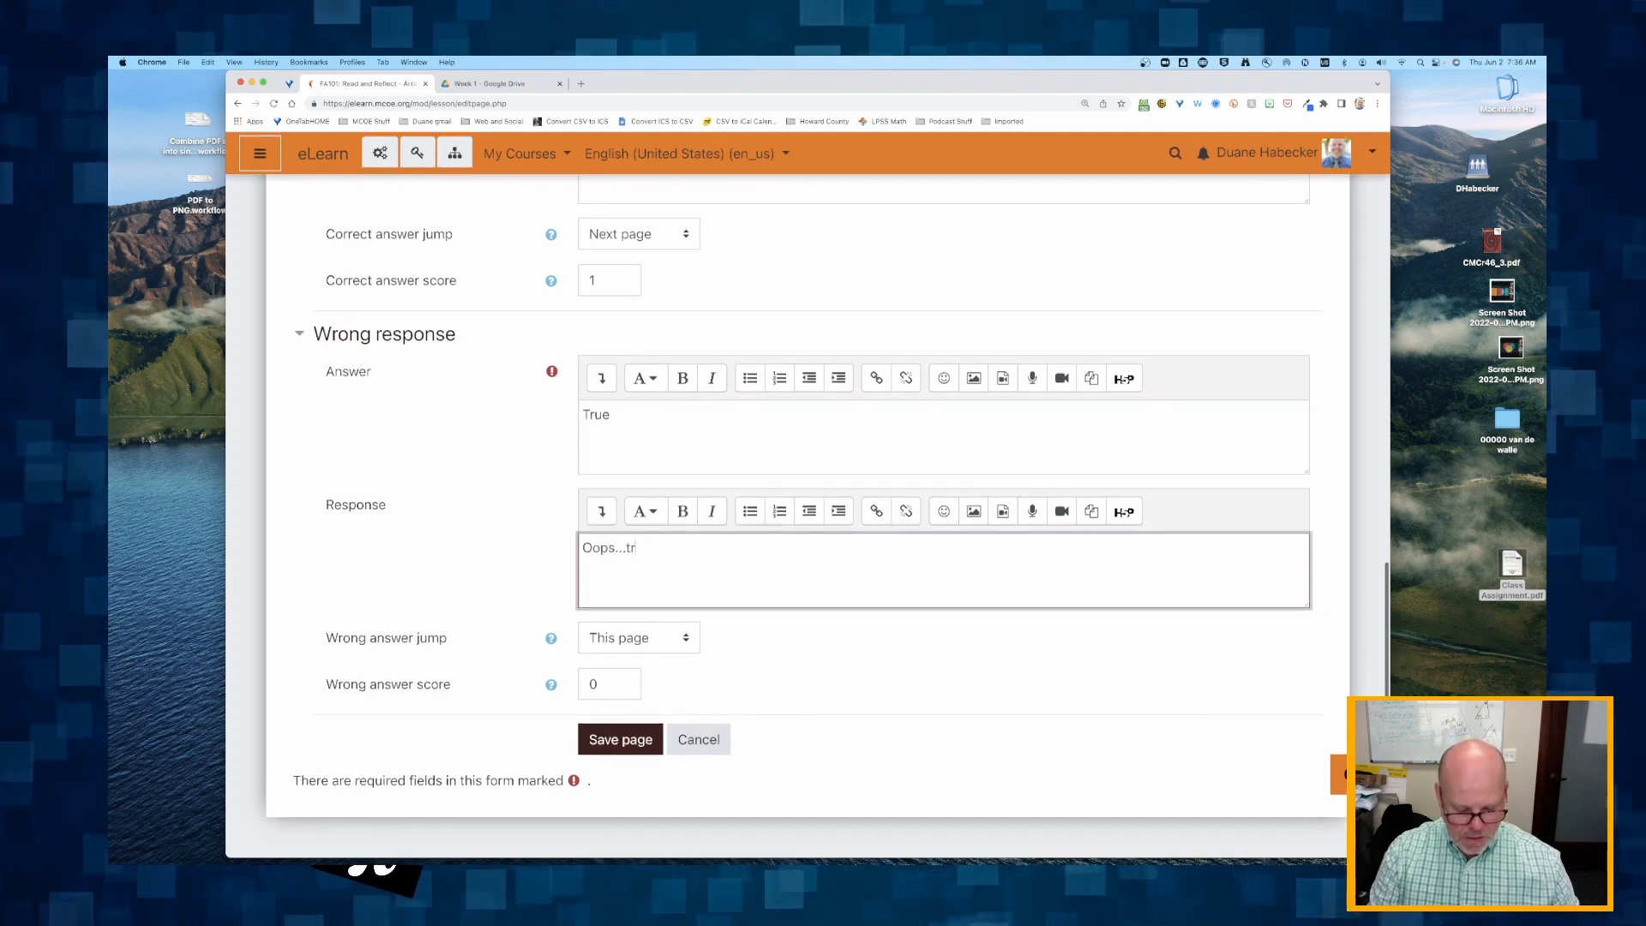
pyautogui.write('y again. Rad paragraph')
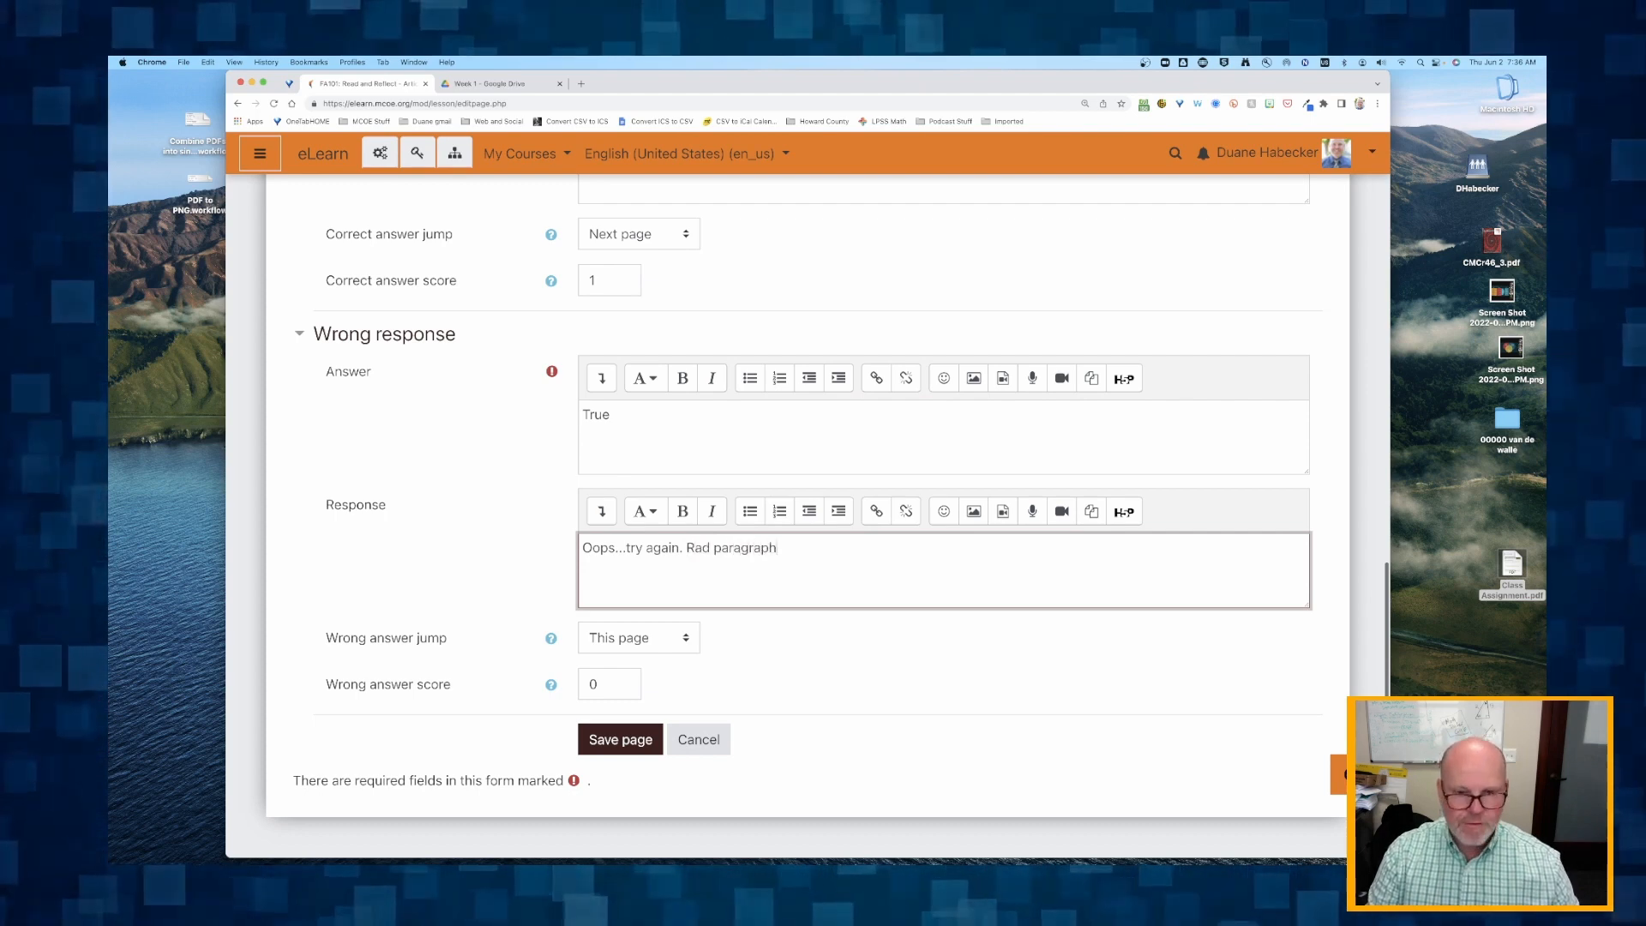
pyautogui.write(' 3.')
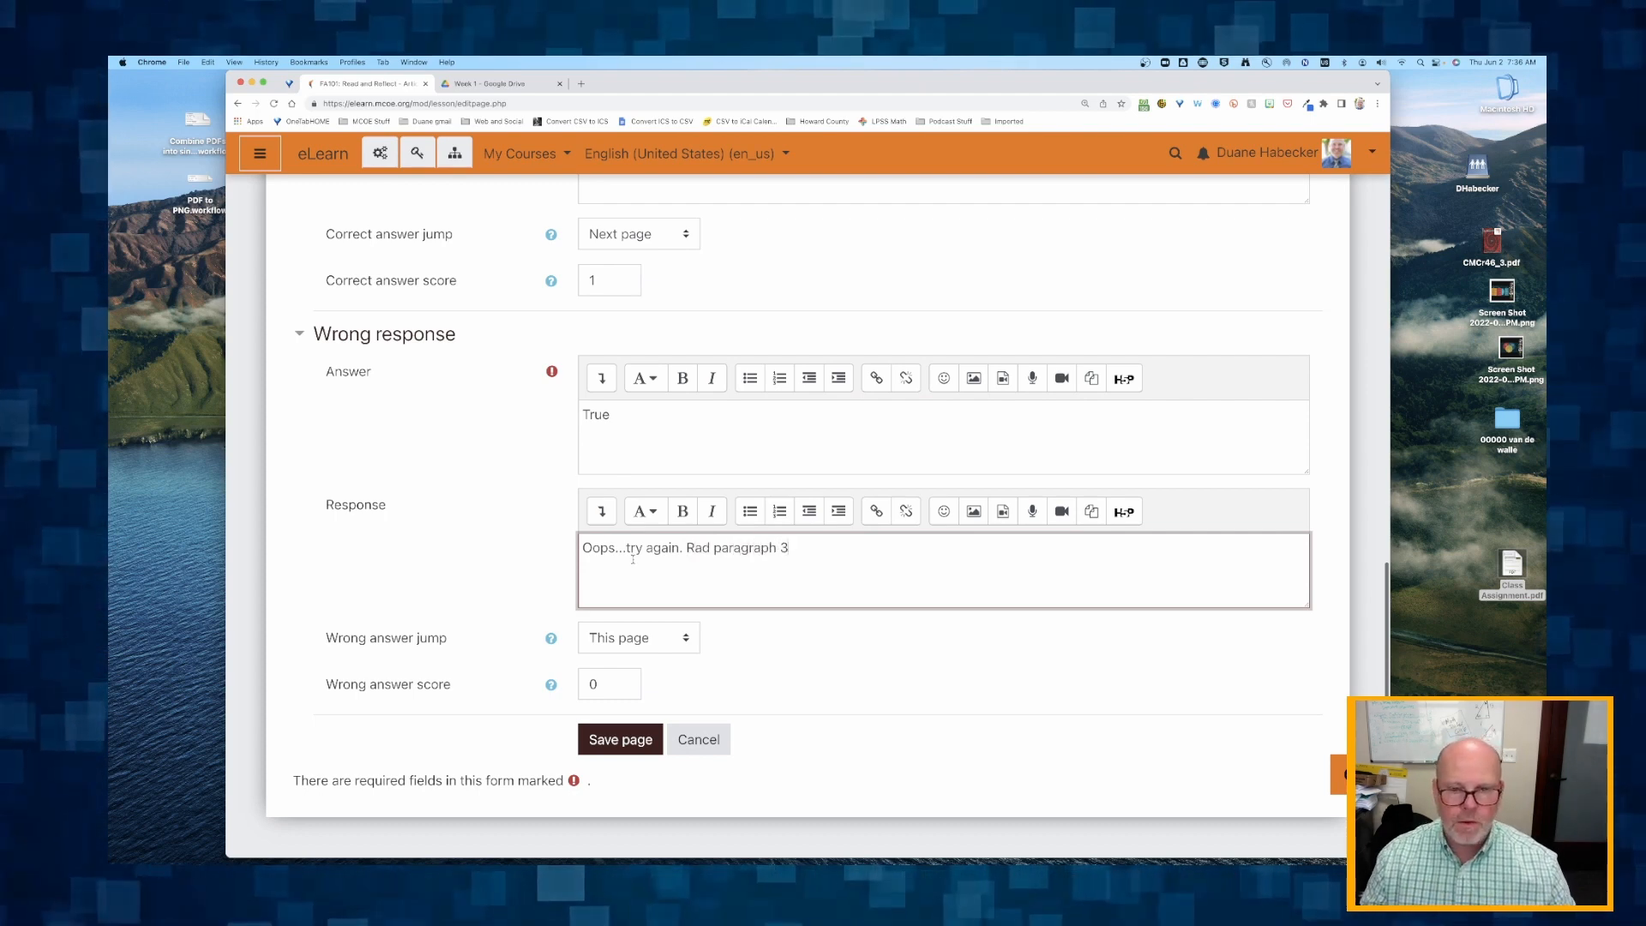
pyautogui.click(696, 548)
pyautogui.write('e')
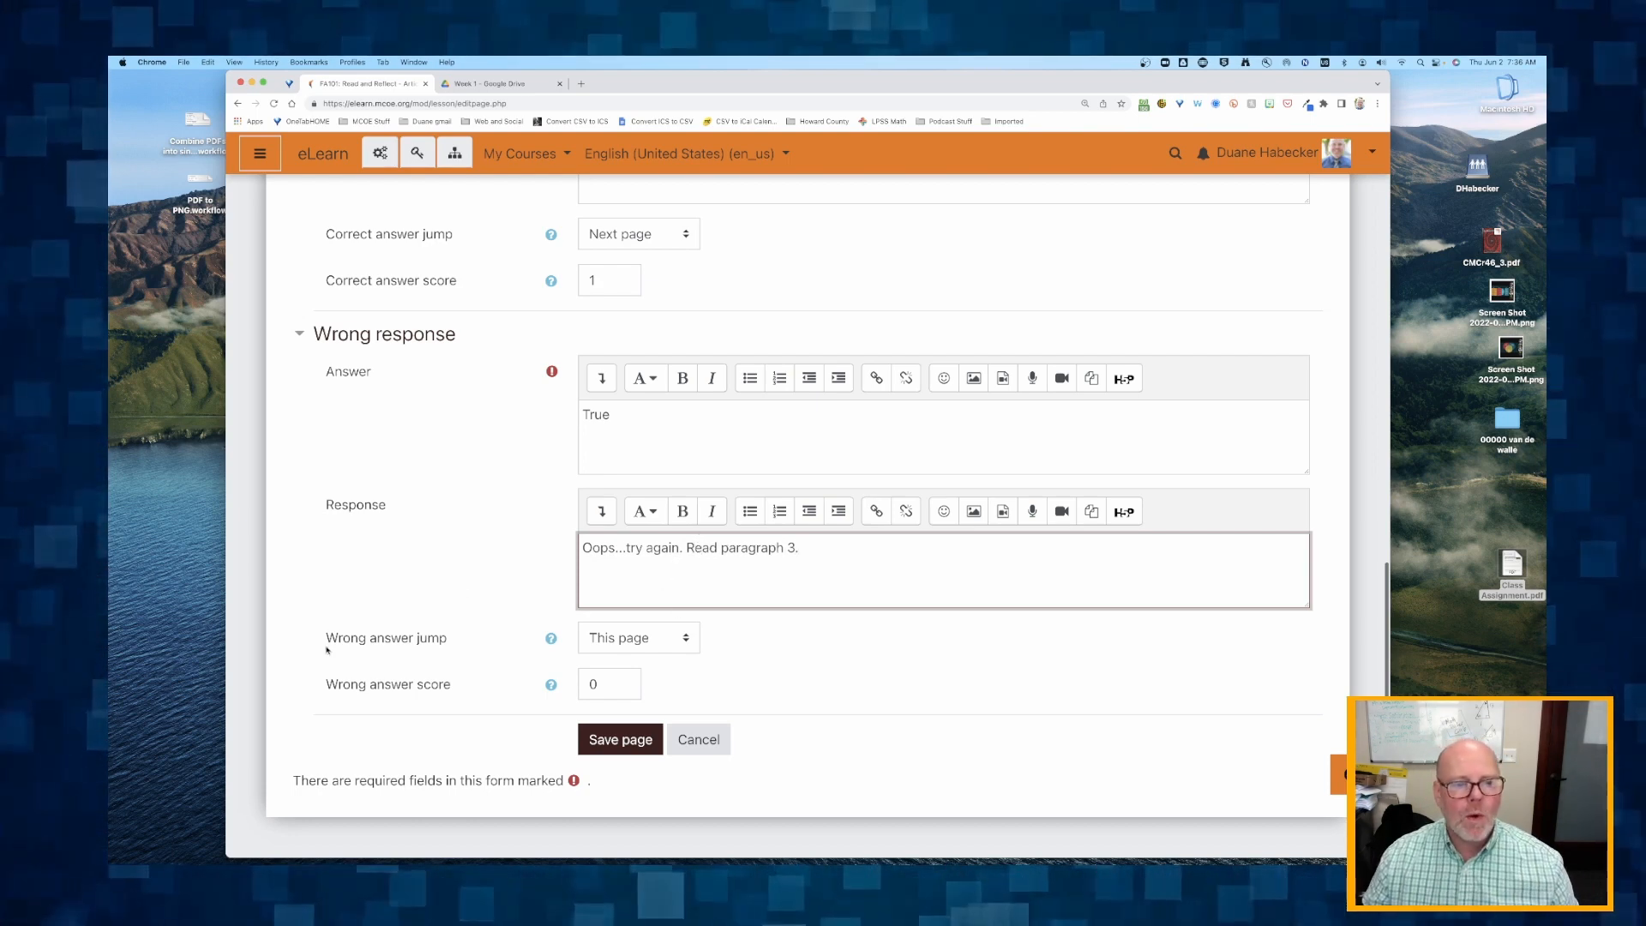
# Keep the wrong answer jump at This page with a score of 0, and save the question page.
pyautogui.moveTo(326, 640); pyautogui.dragTo(426, 656)
pyautogui.click(659, 645)
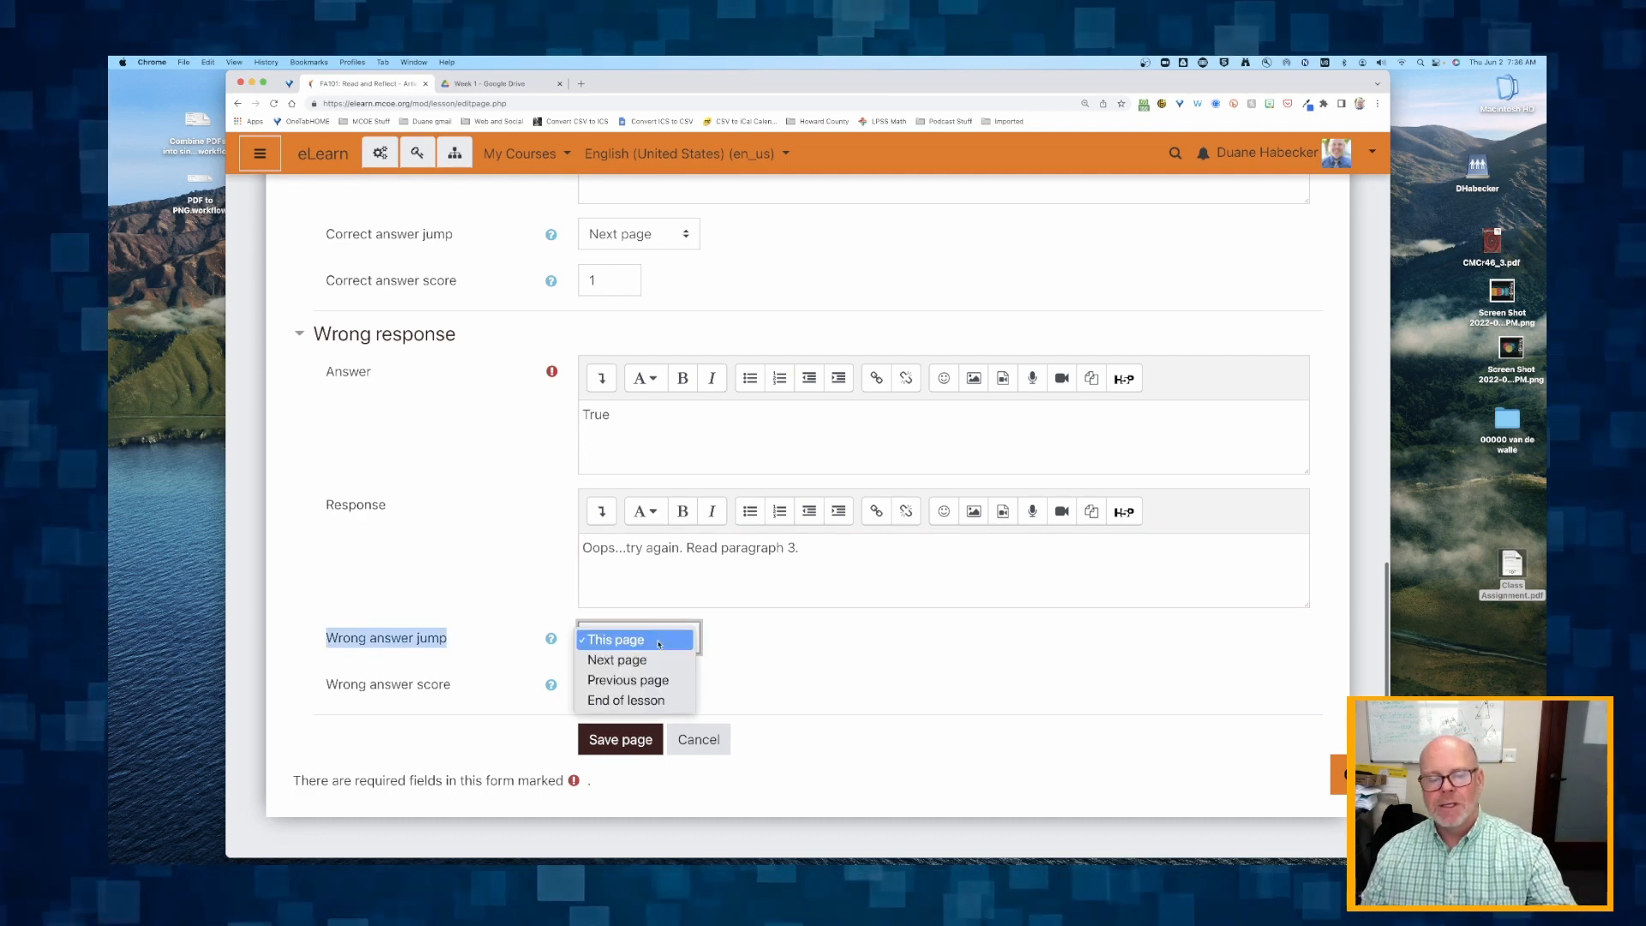
pyautogui.click(659, 641)
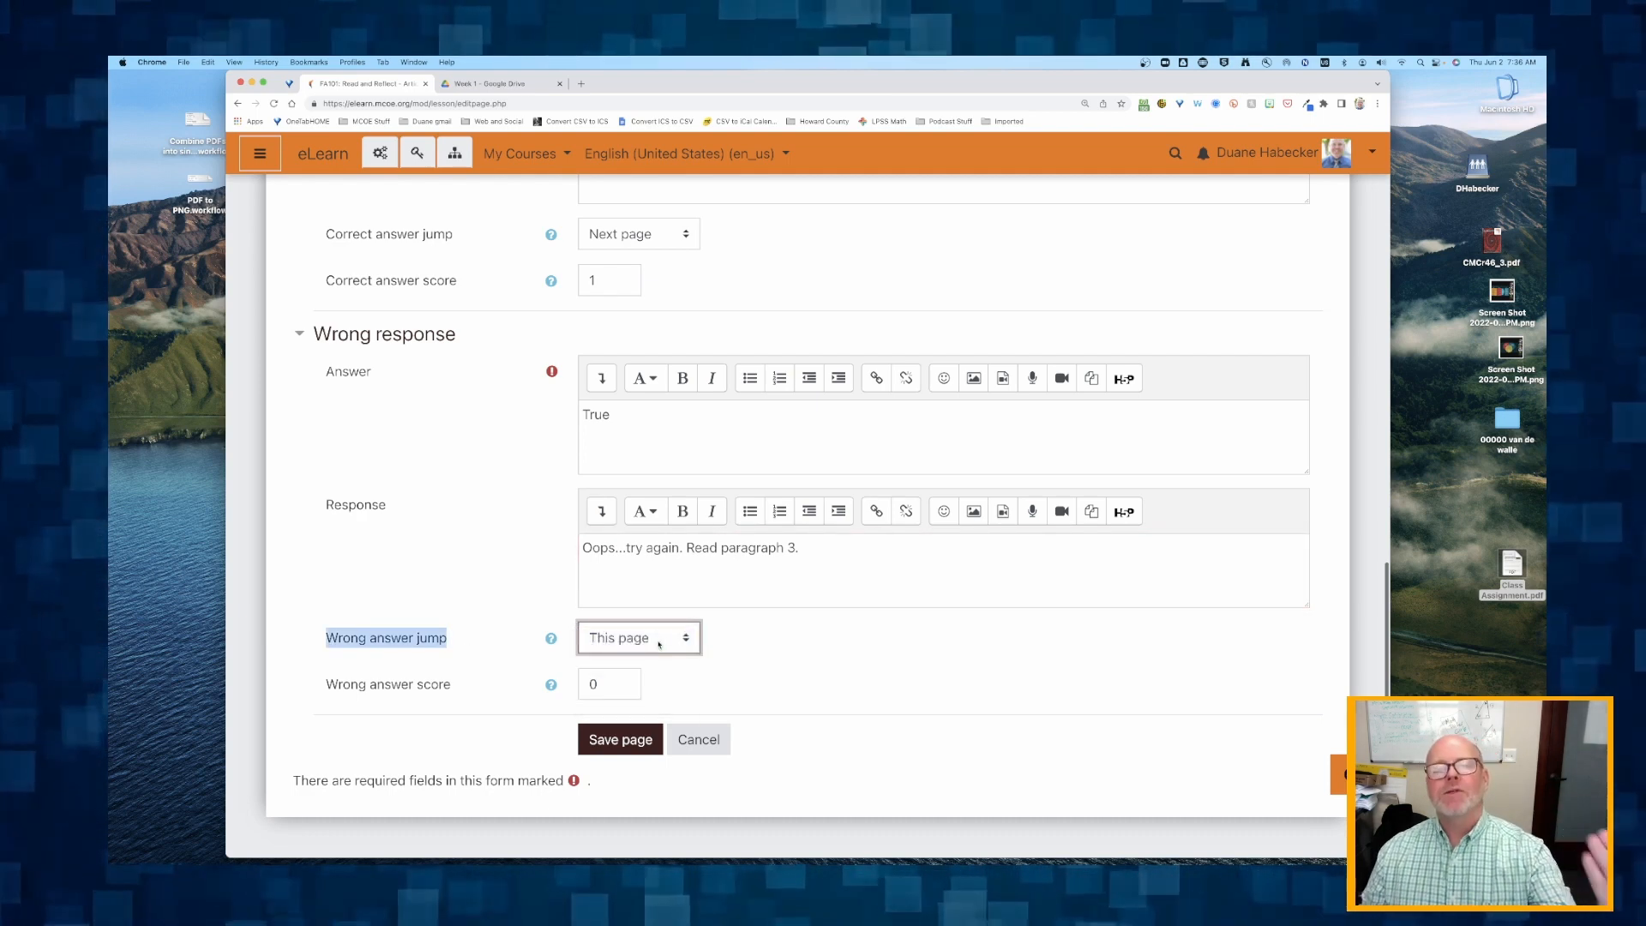
pyautogui.doubleClick(585, 685)
pyautogui.click(468, 676)
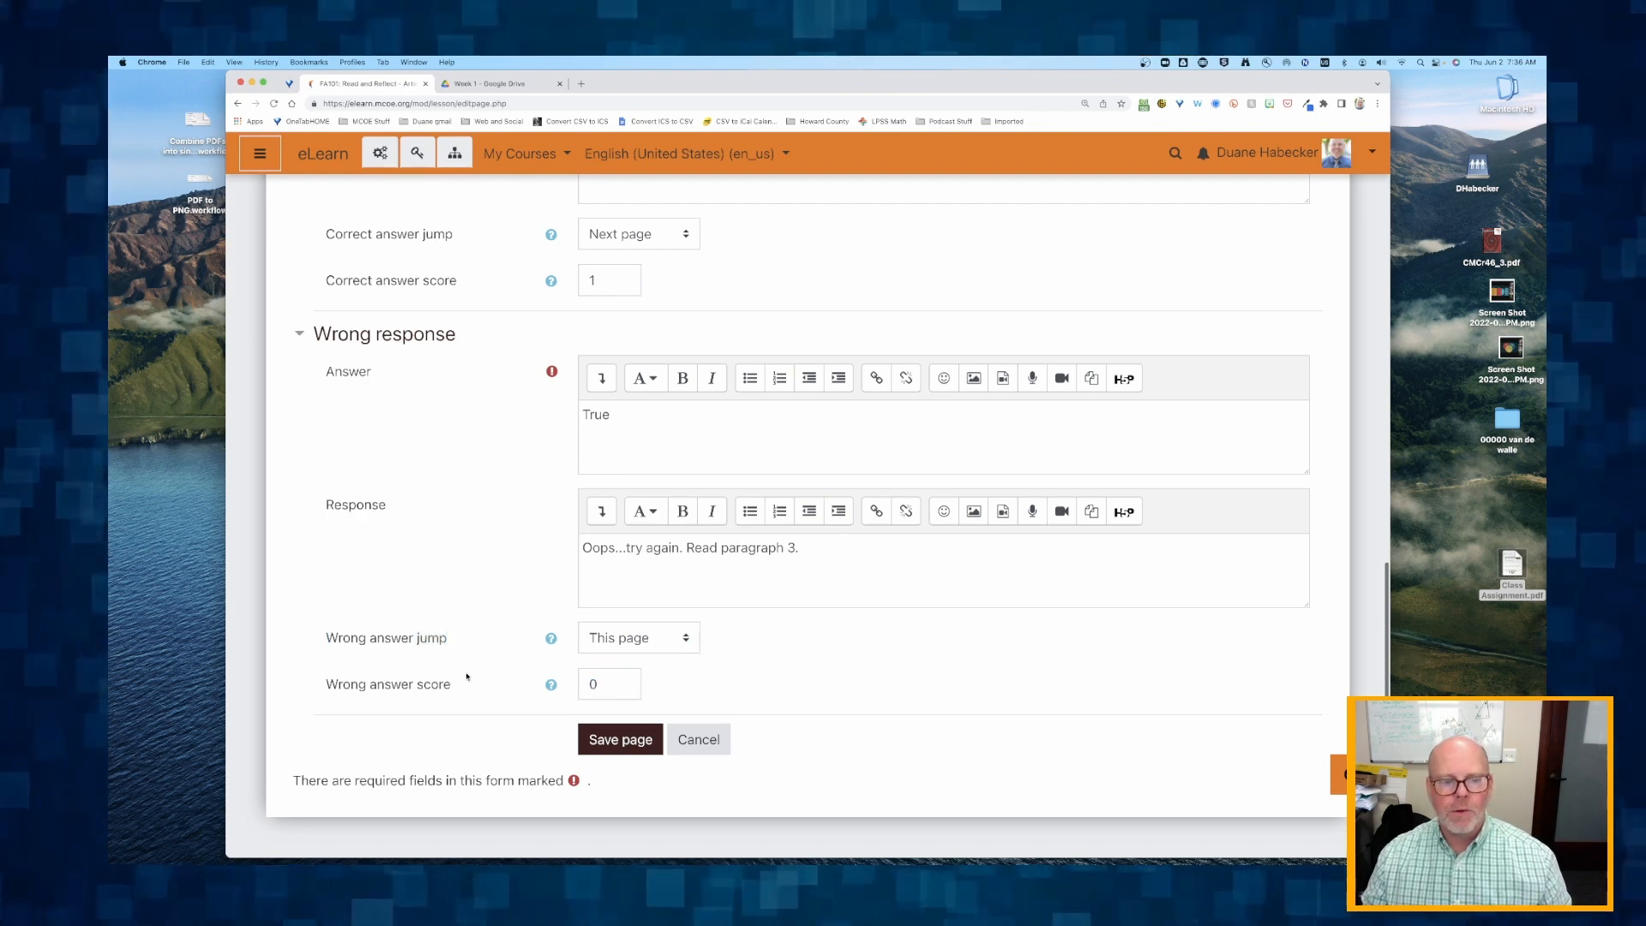
pyautogui.click(621, 741)
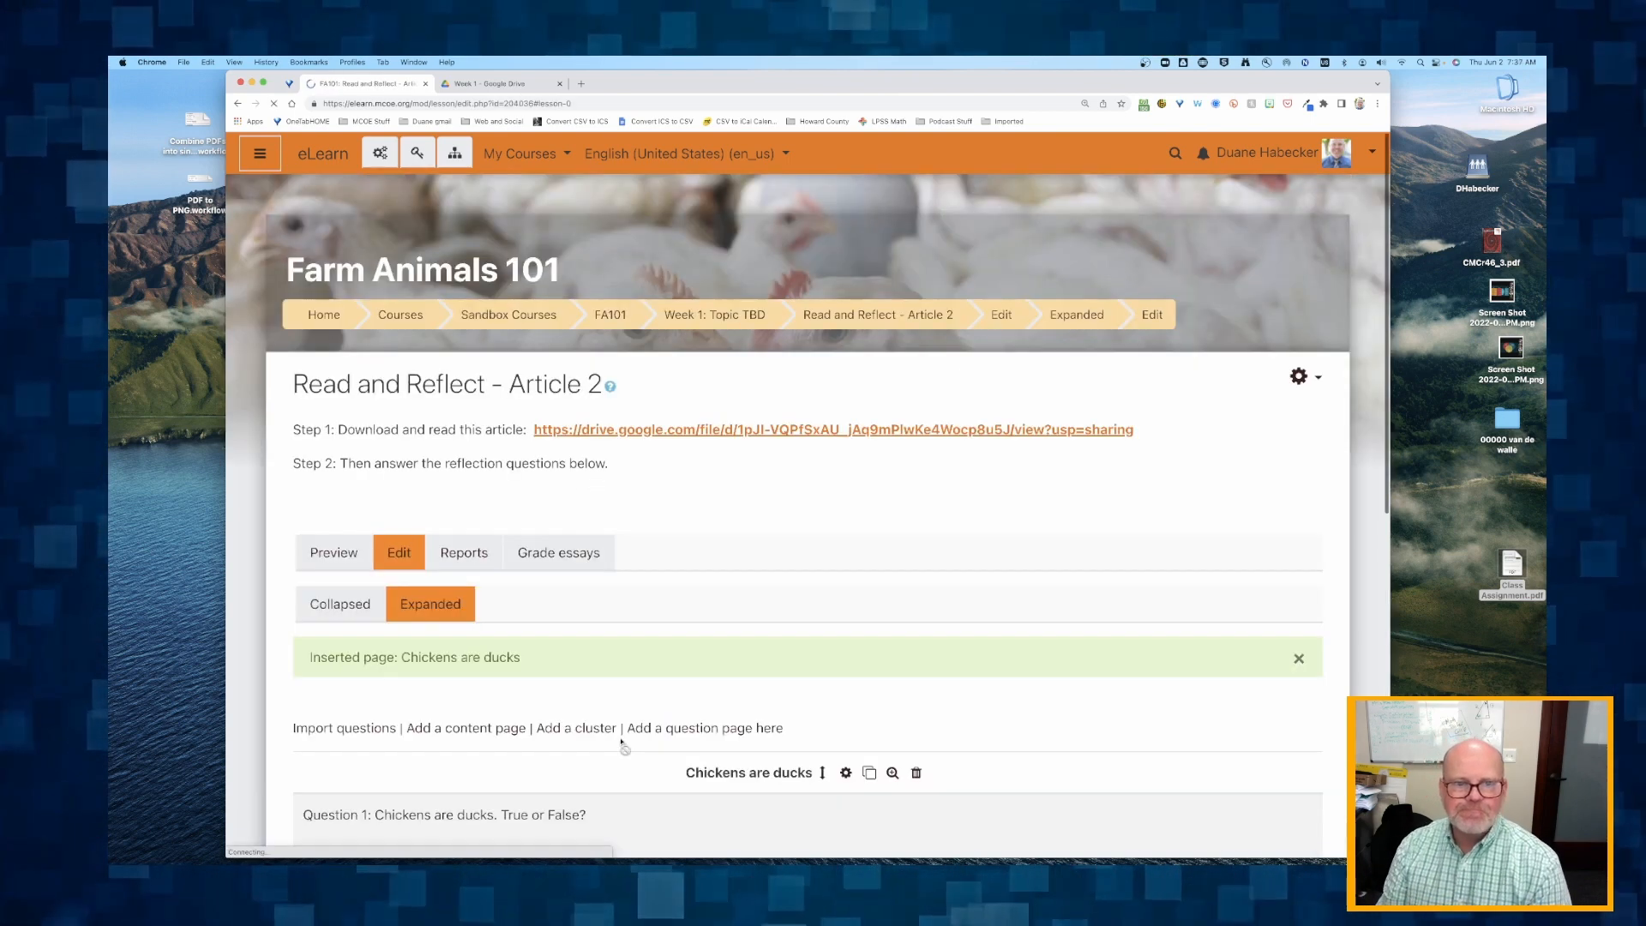
# Review the saved Chickens are ducks question in the expanded and collapsed views, including the collapsed view's options for adding a new page.
pyautogui.scroll(-10, 621, 741)
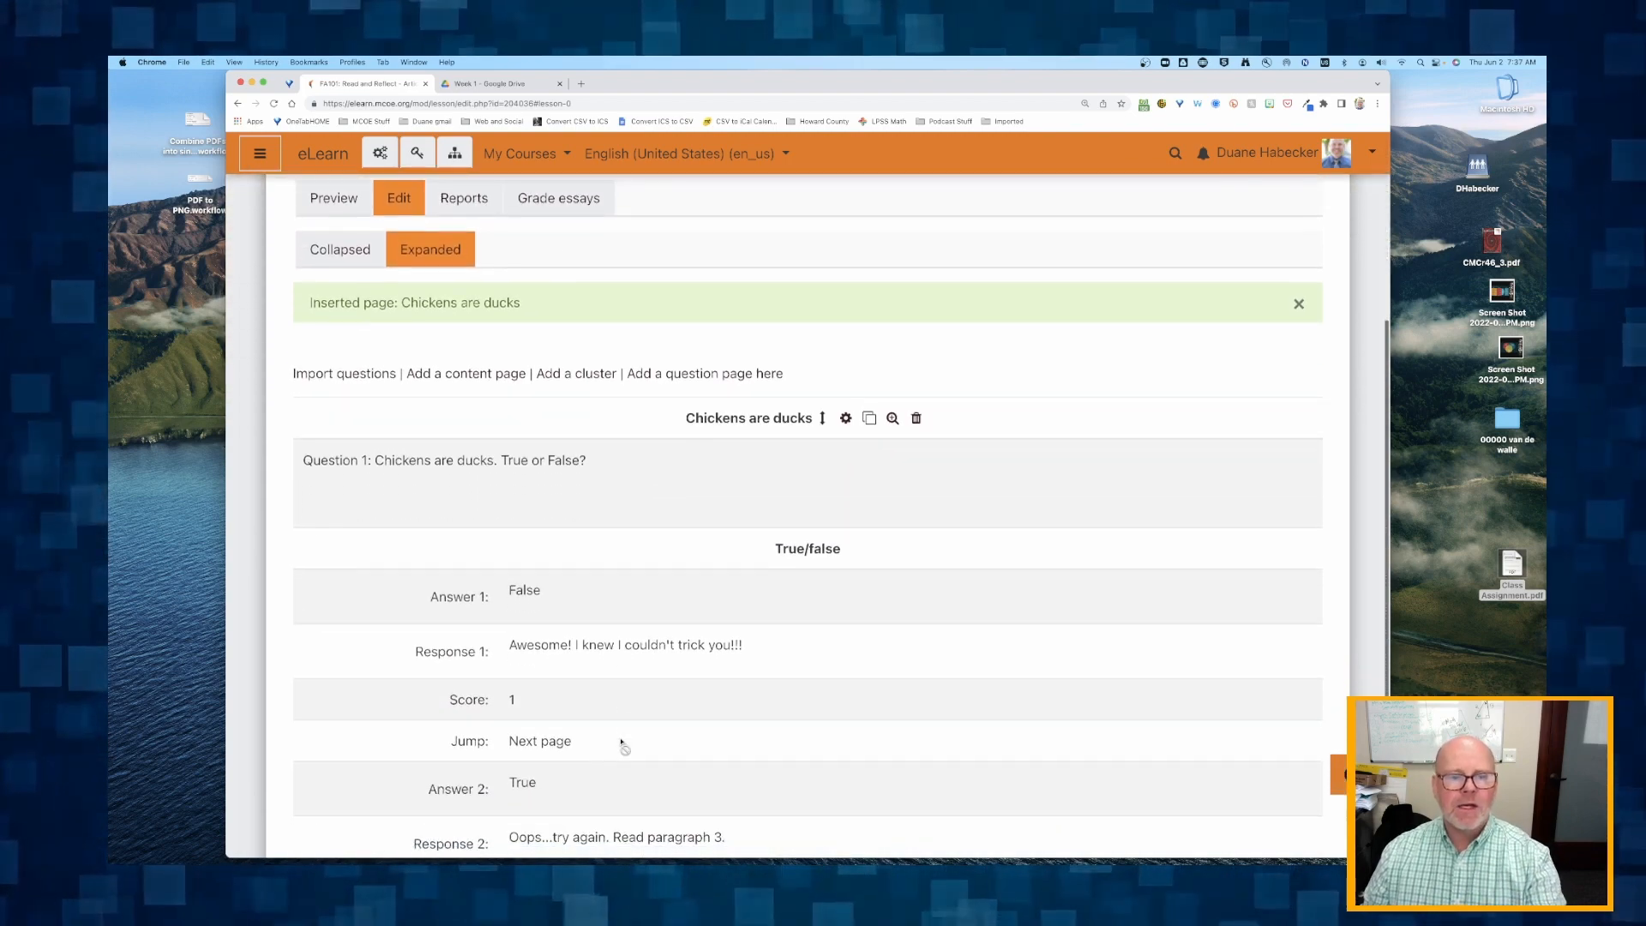
pyautogui.scroll(5, 621, 742)
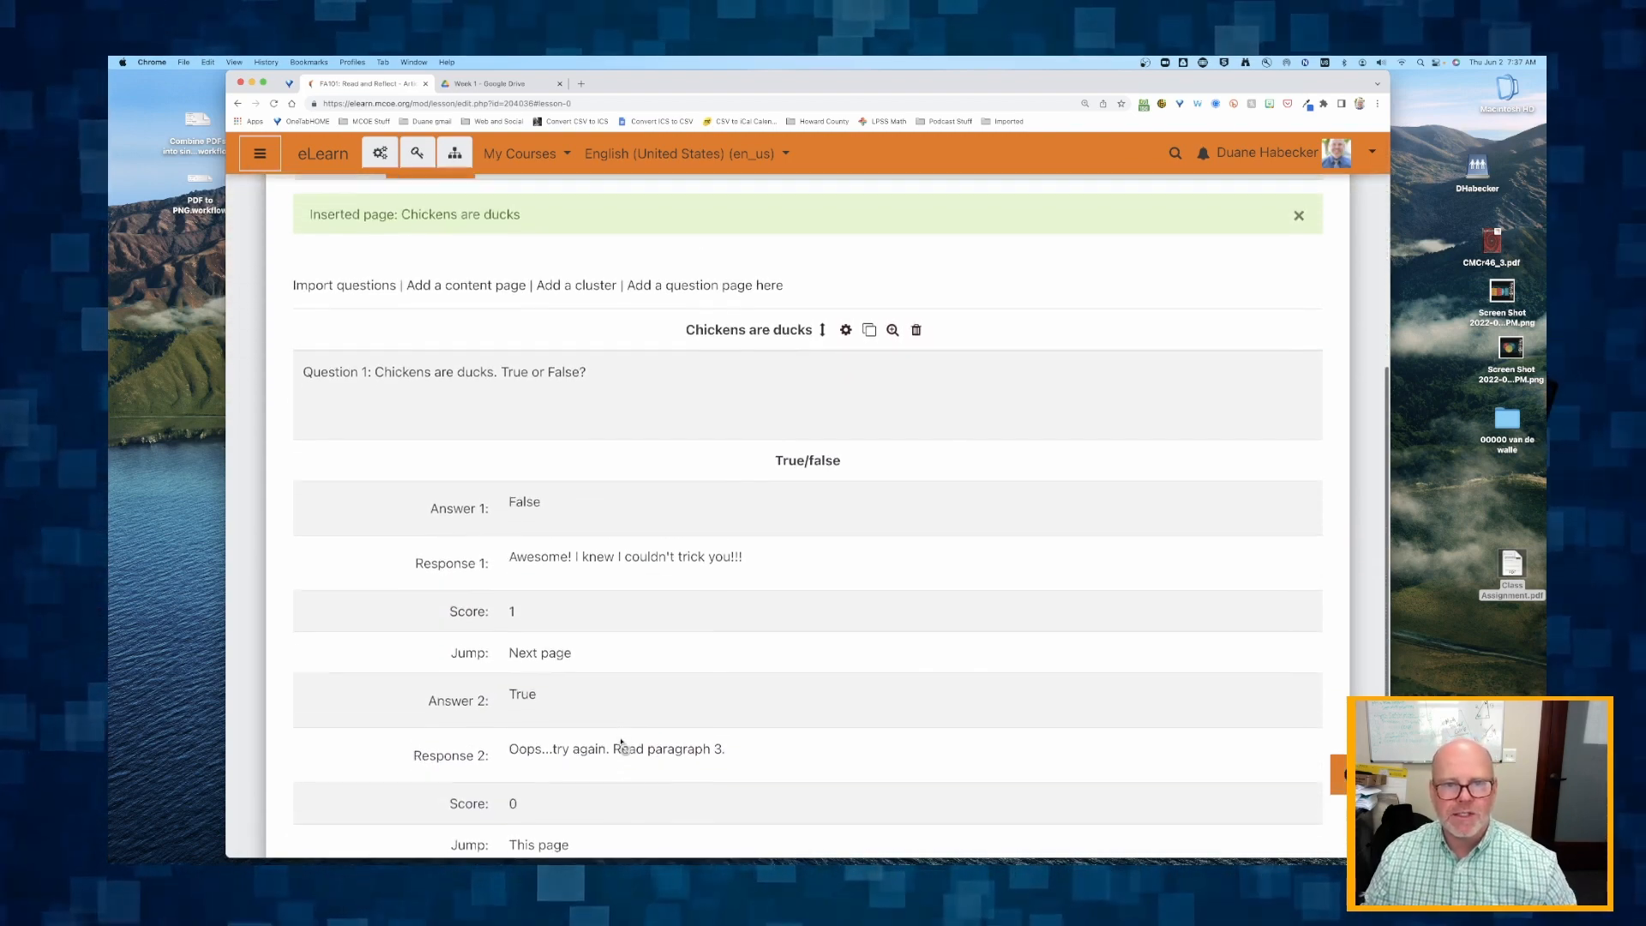
pyautogui.scroll(3, 622, 745)
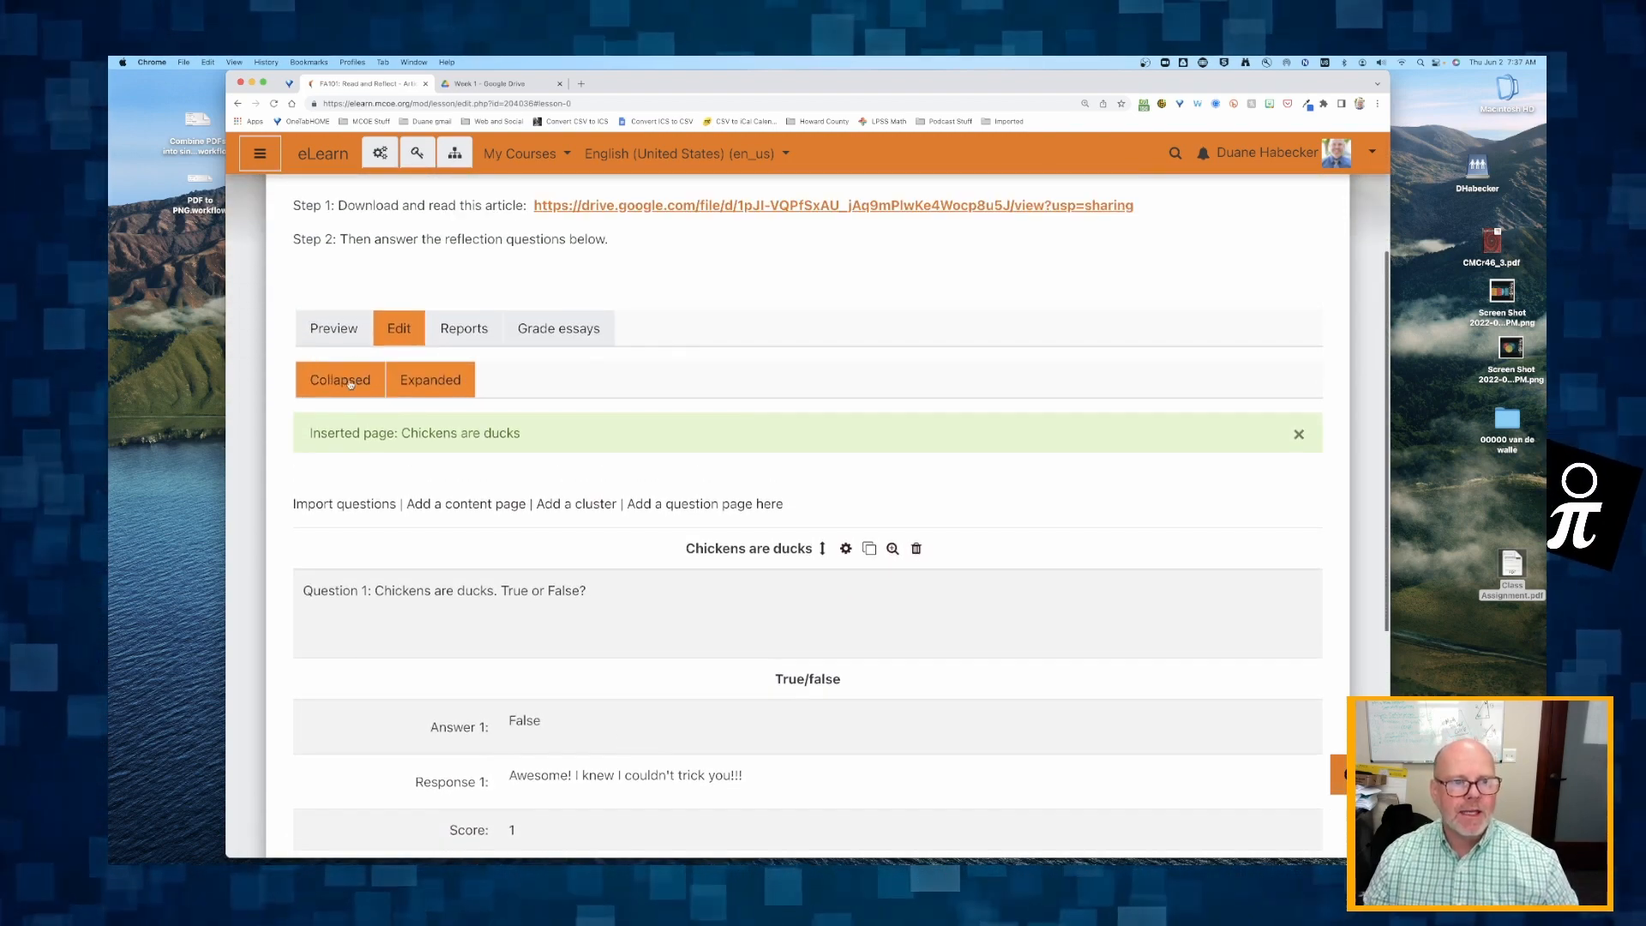
pyautogui.click(348, 385)
pyautogui.scroll(-1, 426, 515)
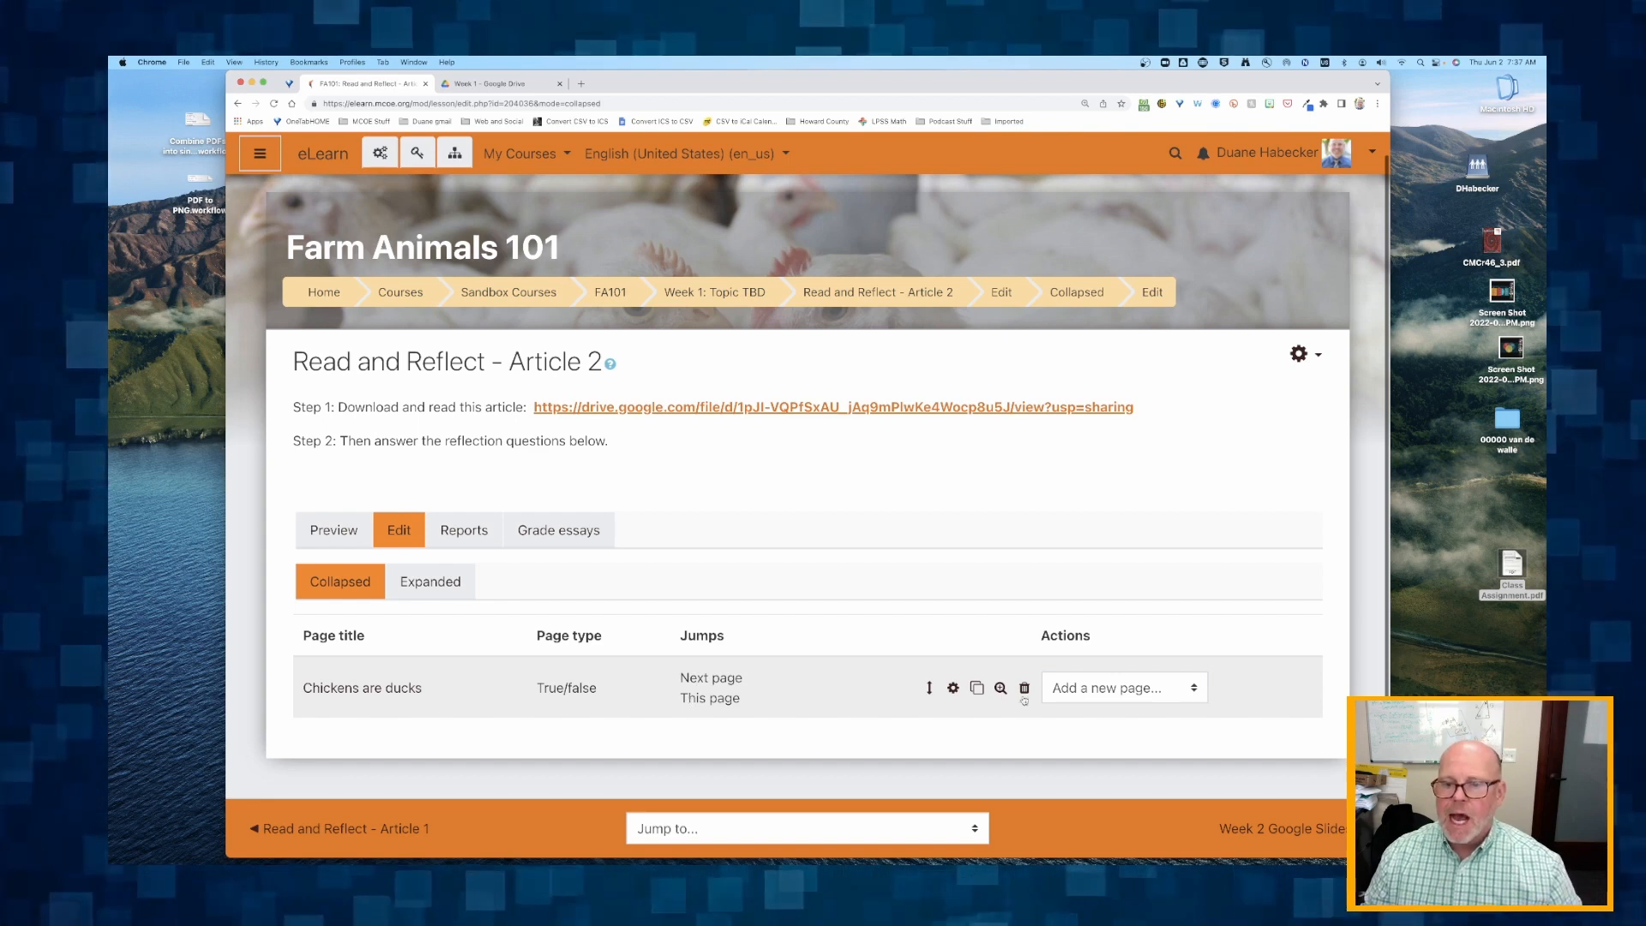
pyautogui.click(1132, 691)
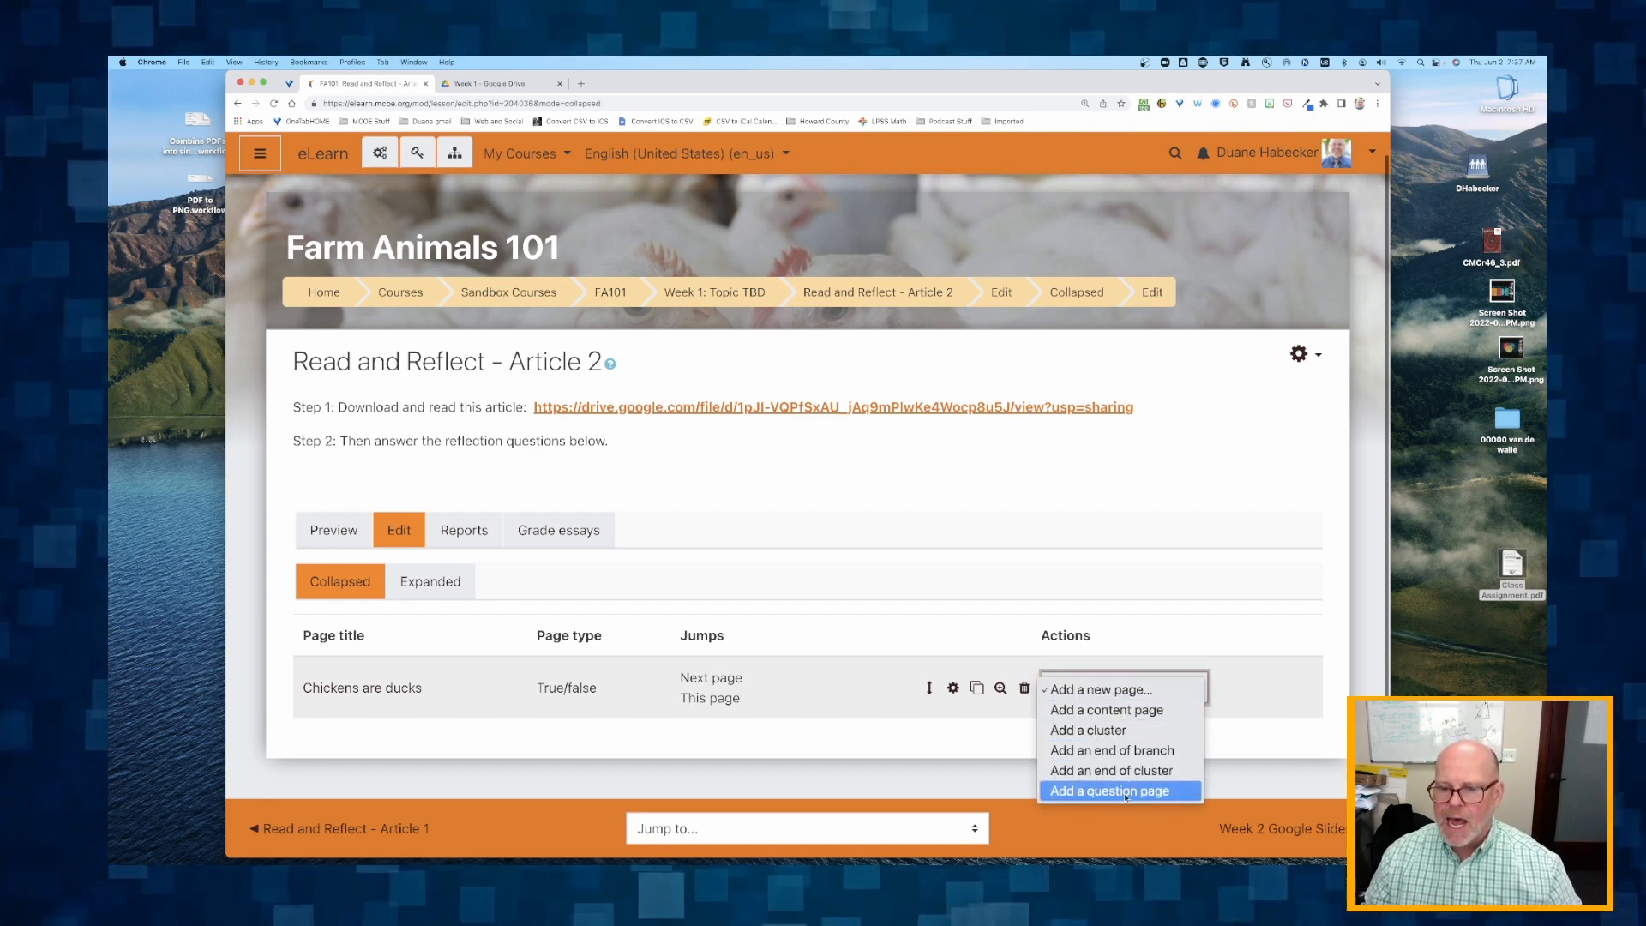
pyautogui.click(856, 725)
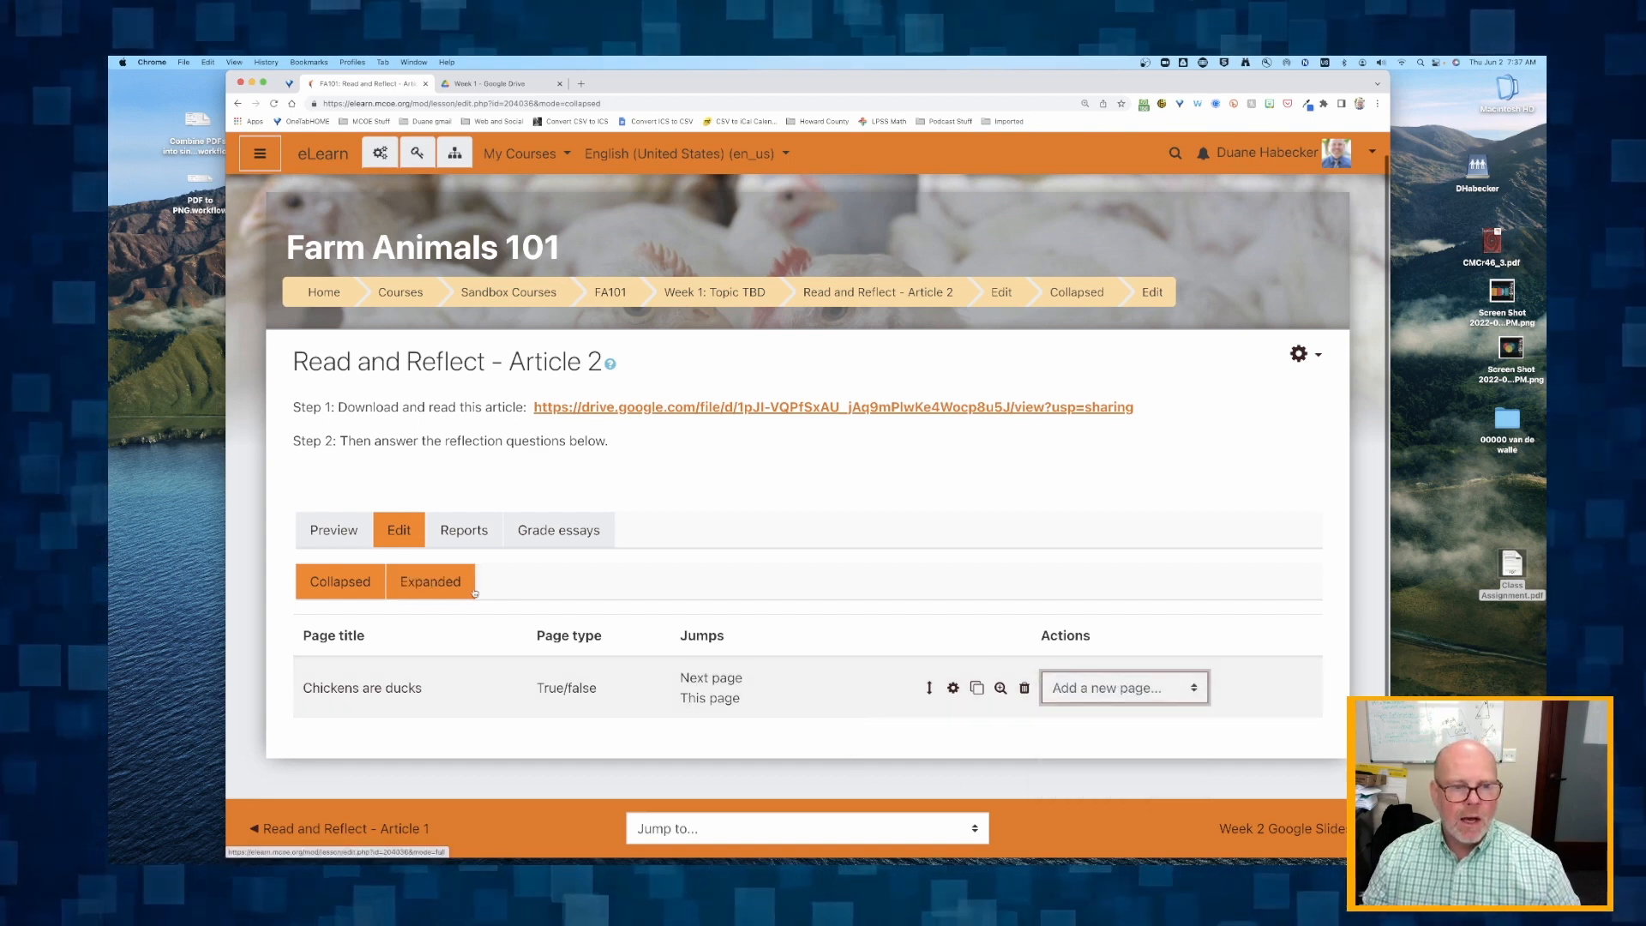
# Start a new Essay question page after the Chickens are ducks question, working from the lesson's expanded view.
pyautogui.click(426, 582)
pyautogui.scroll(-7, 426, 583)
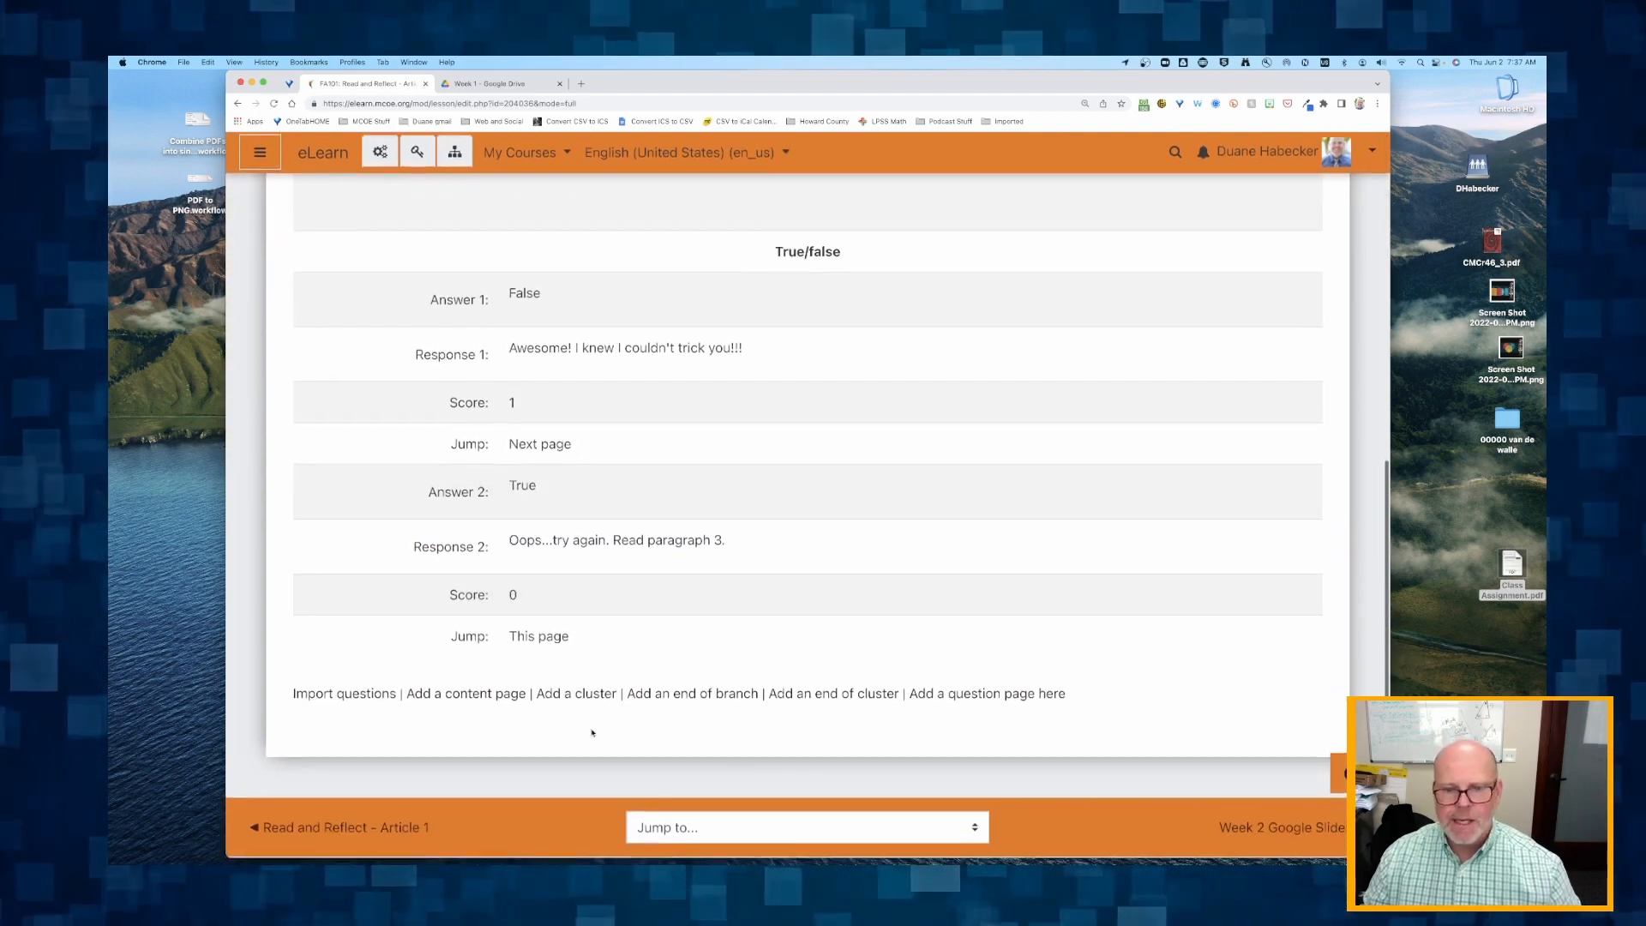
pyautogui.click(992, 698)
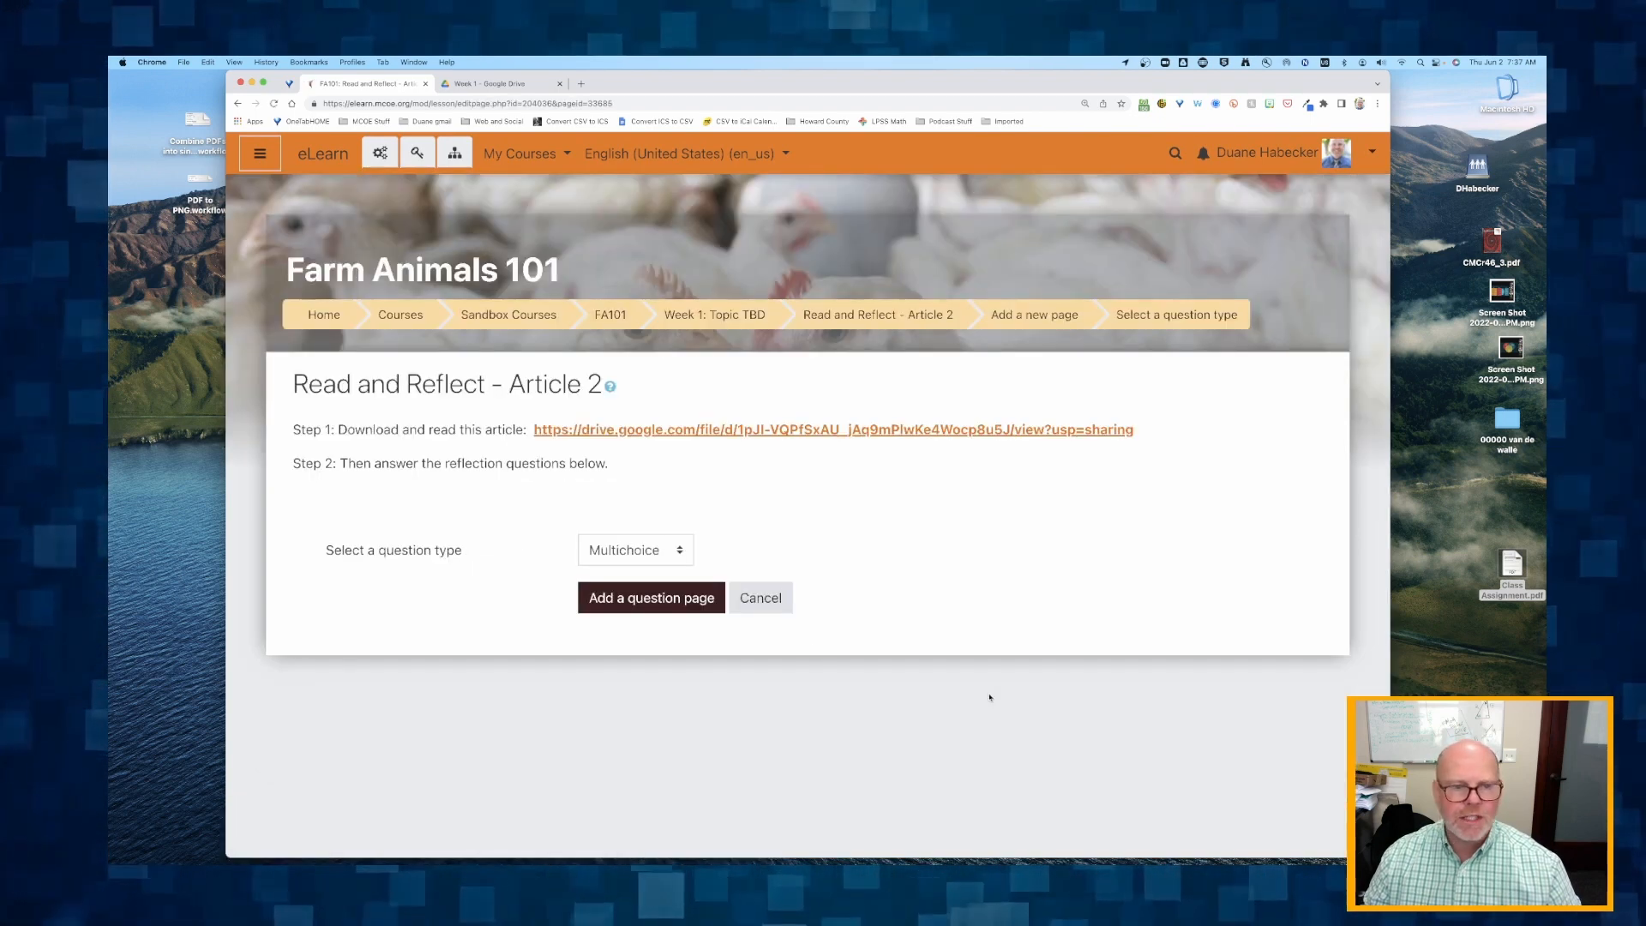
pyautogui.click(635, 550)
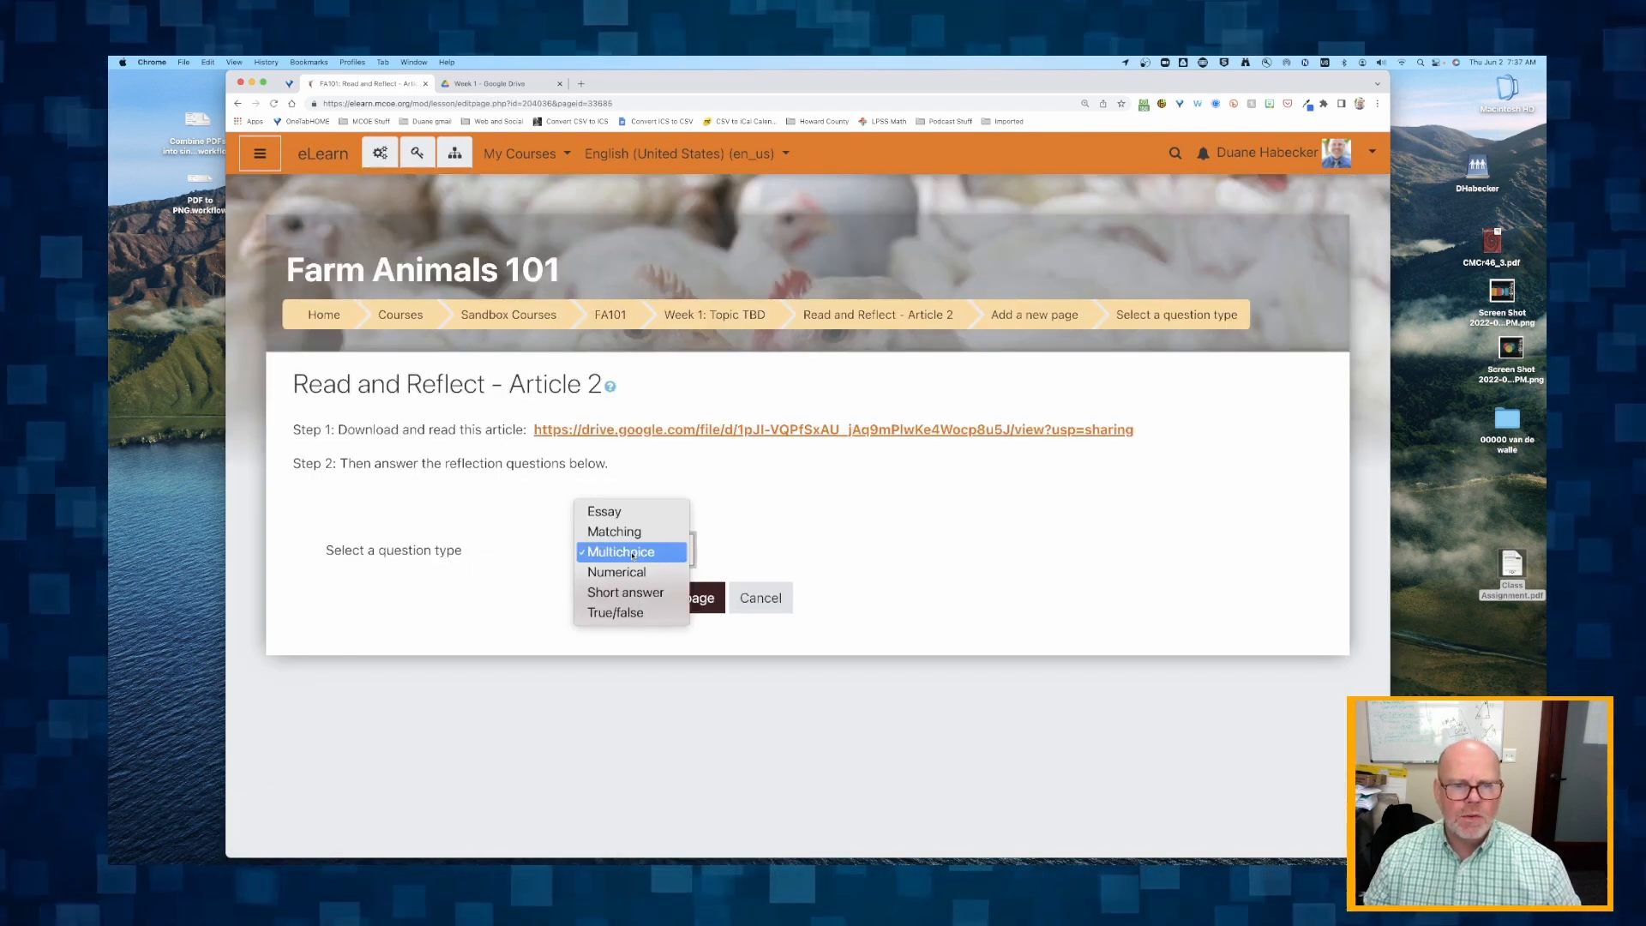
pyautogui.click(608, 515)
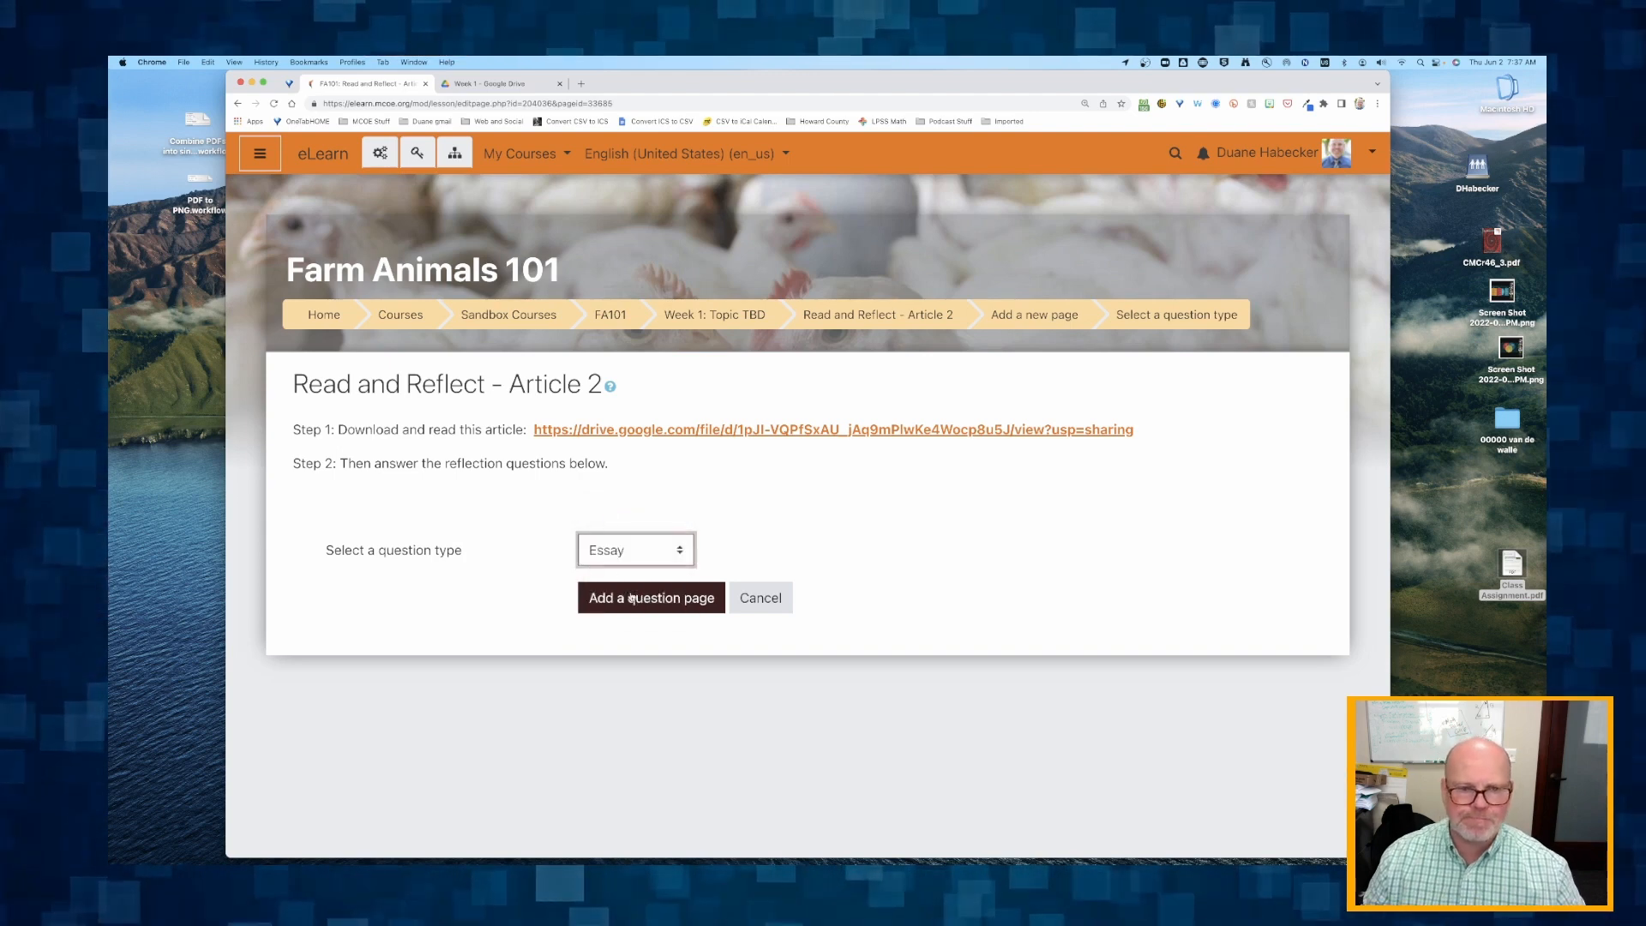
pyautogui.click(644, 602)
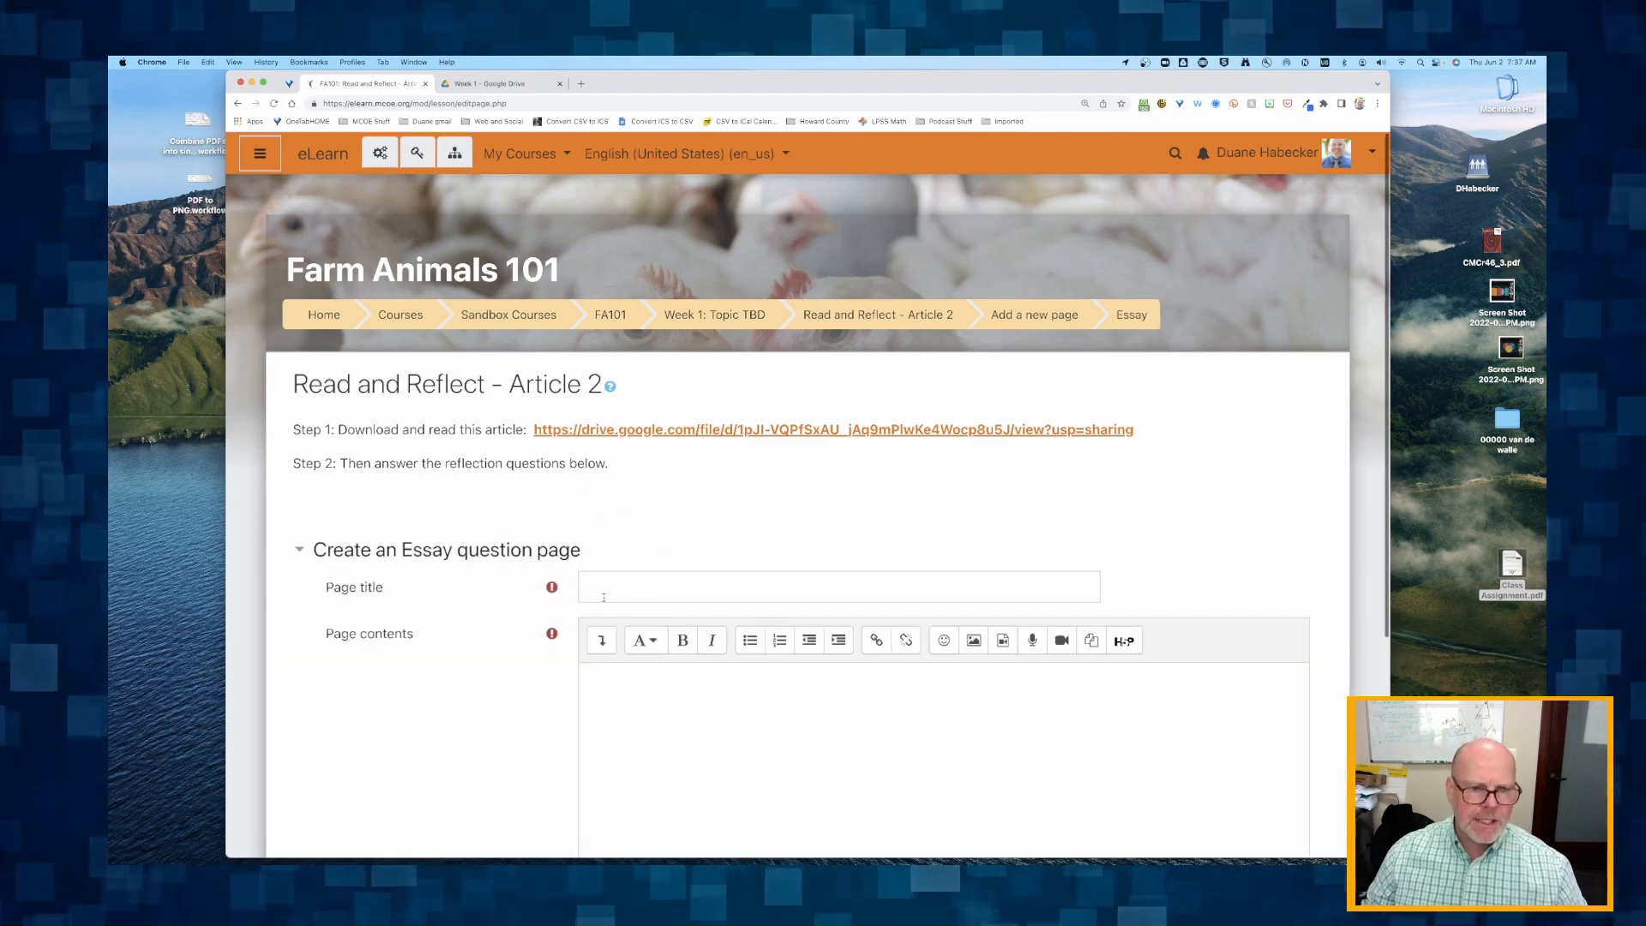
# Title the essay question page "Chicken reflection essay".
pyautogui.click(617, 594)
pyautogui.write('Ch')
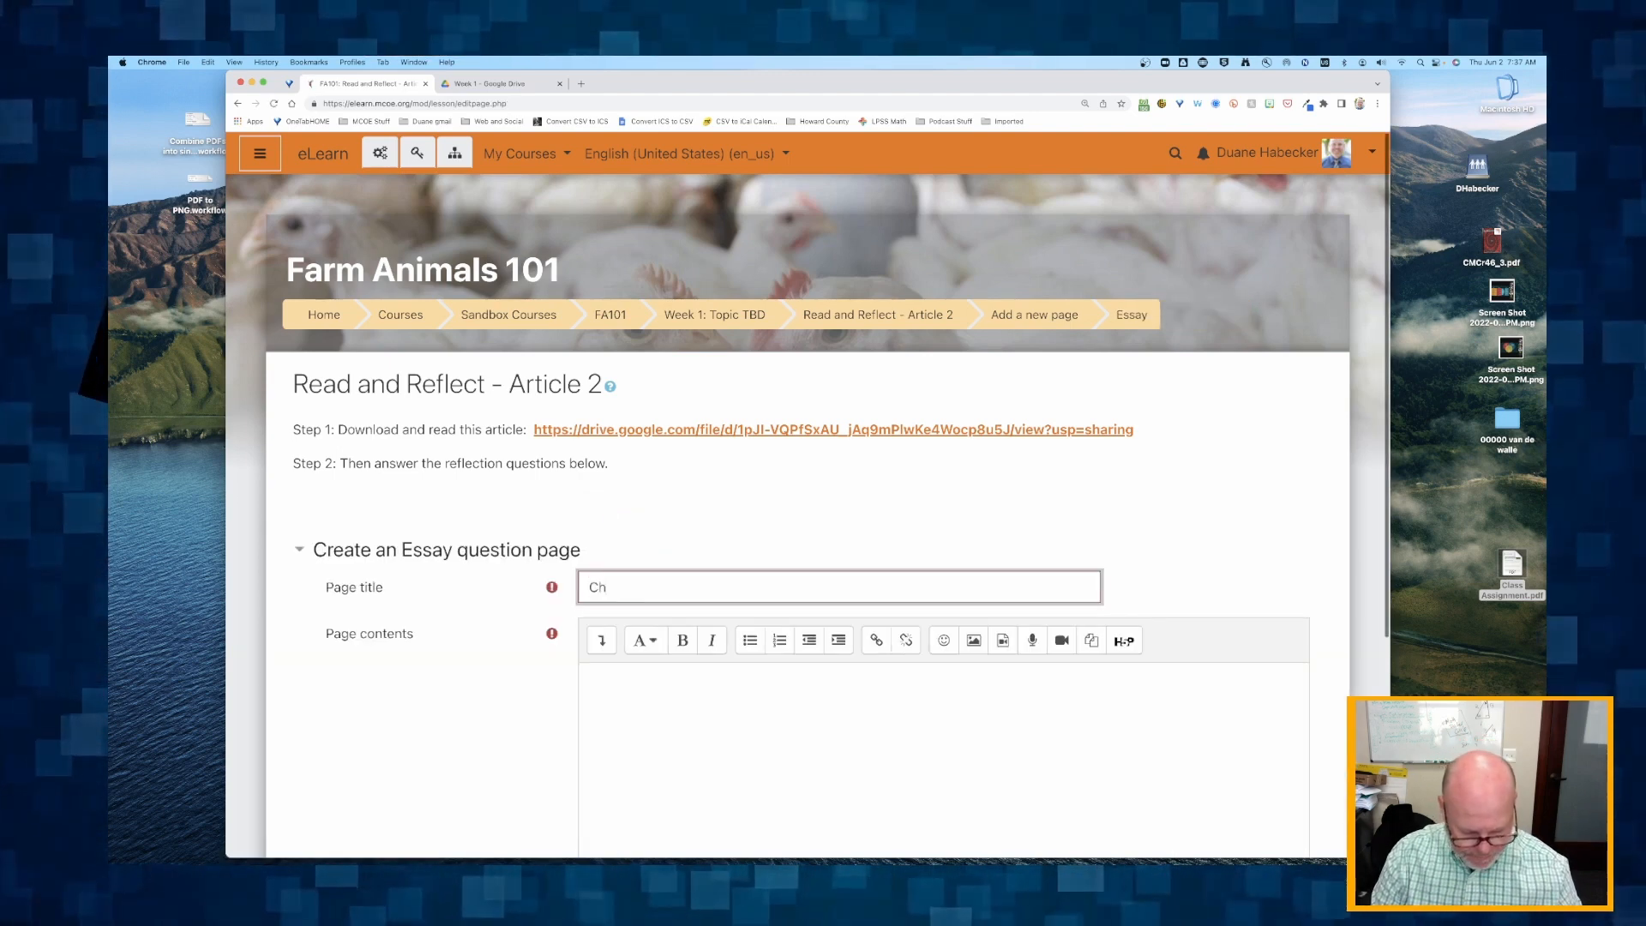
pyautogui.write('icken refleciton essay')
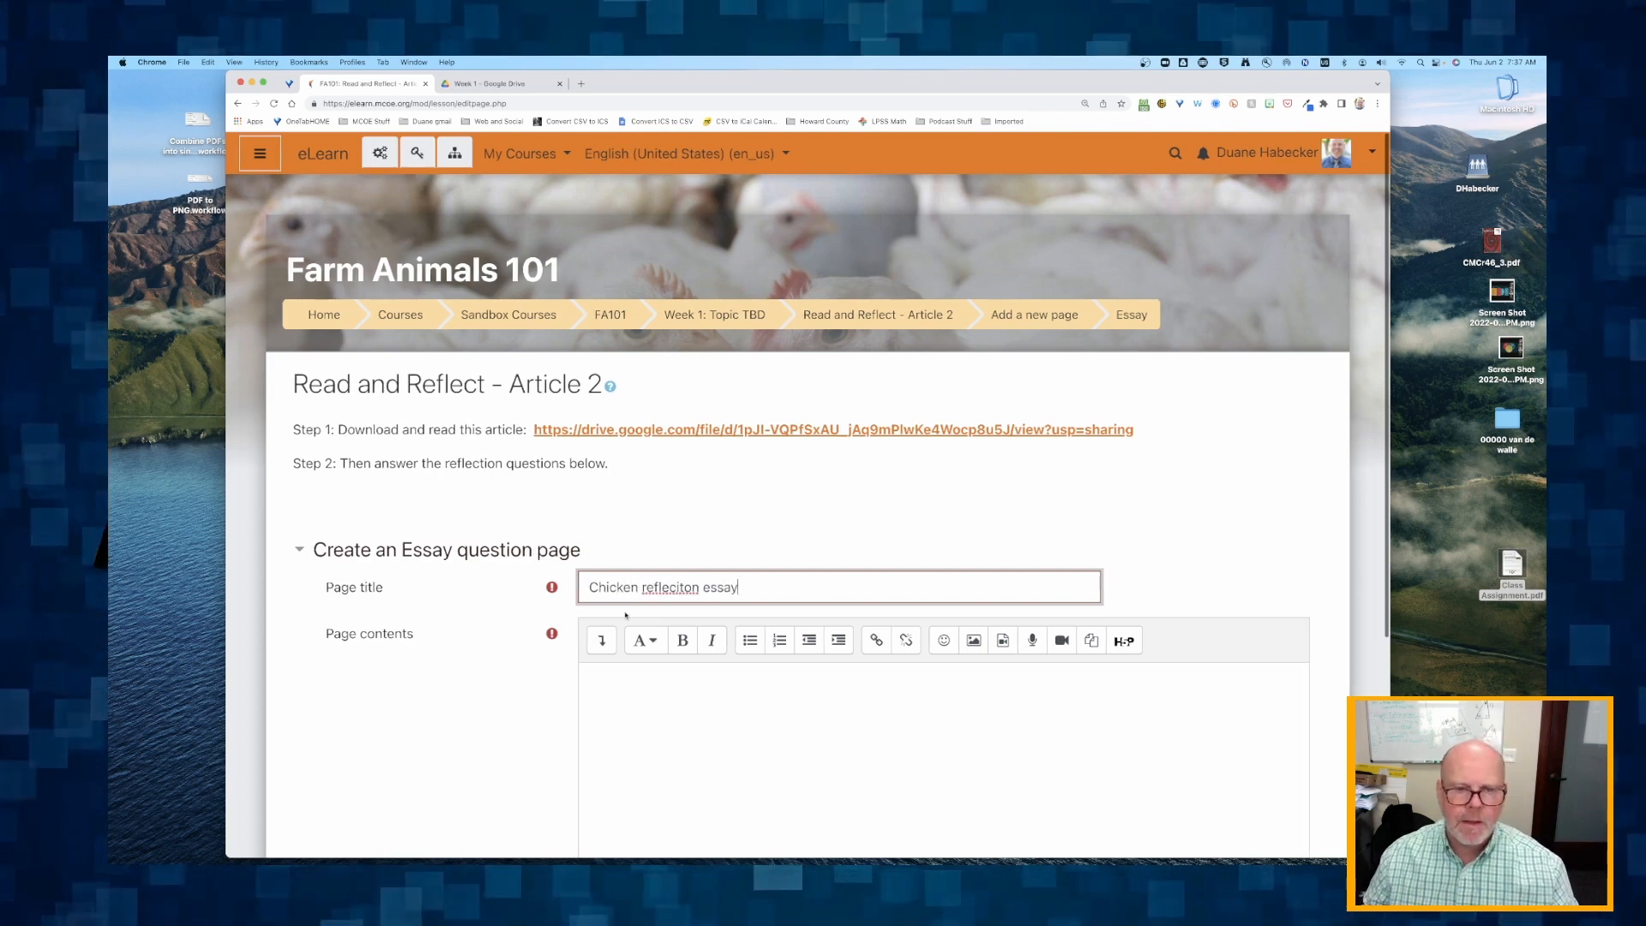
pyautogui.click(685, 590)
pyautogui.press('BackSpace')
pyautogui.press('BackSpace')
pyautogui.write('ti')
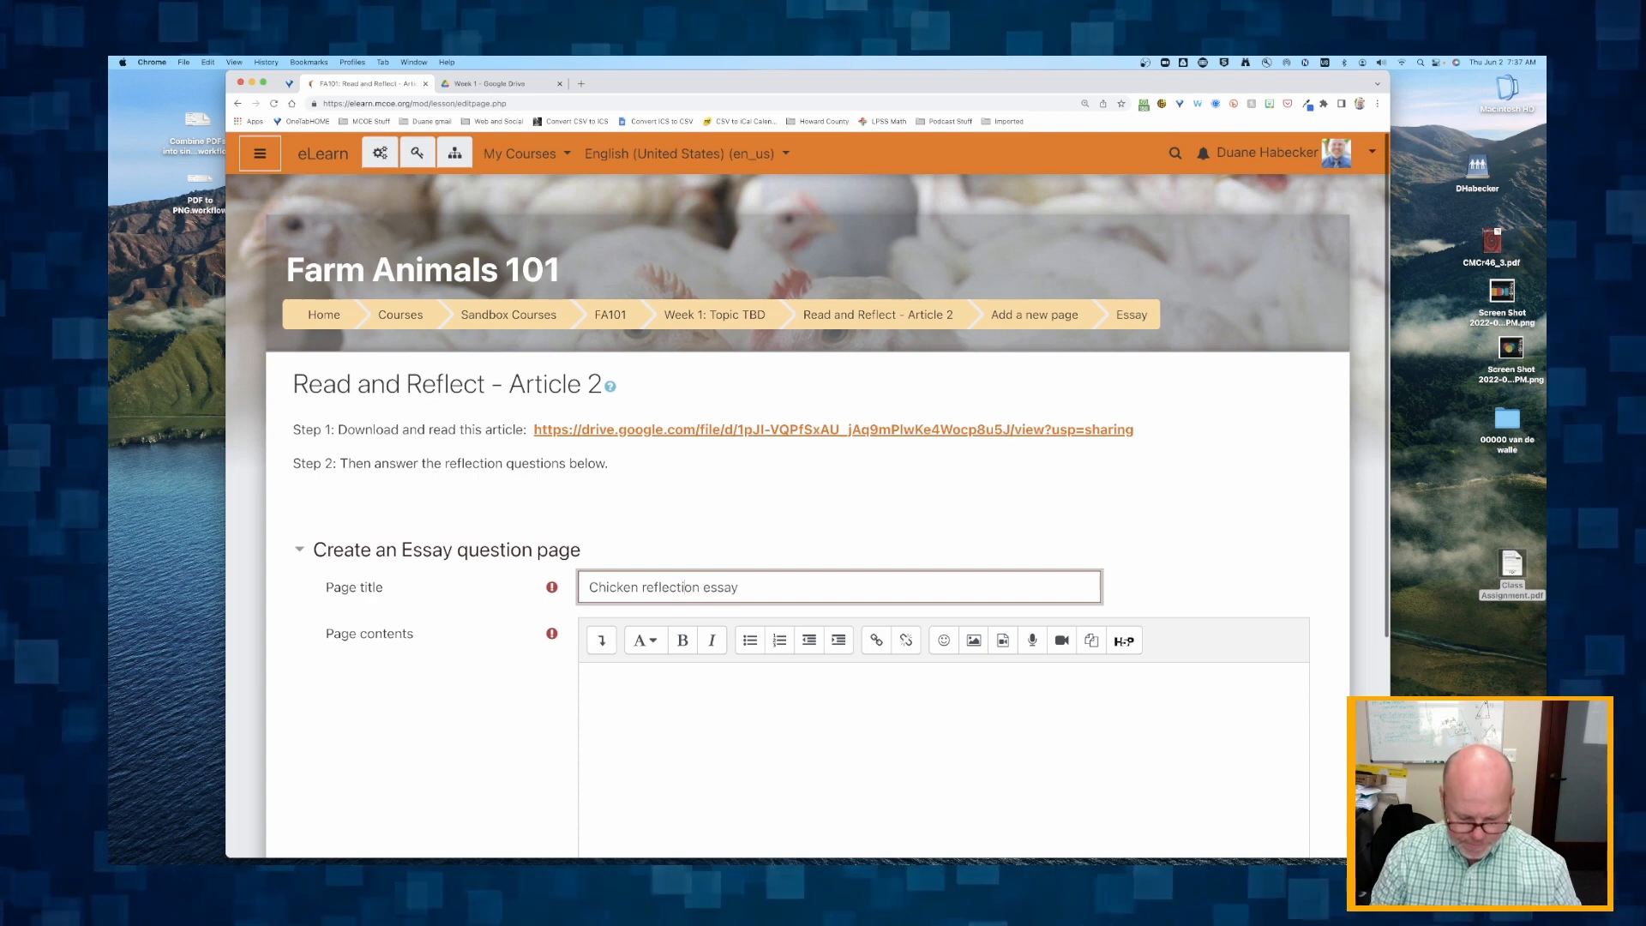
# Write the page contents as "Question 2: Write a one paragraph reflection on your thoughts about chickens as pets.".
pyautogui.scroll(-2, 685, 592)
pyautogui.click(688, 593)
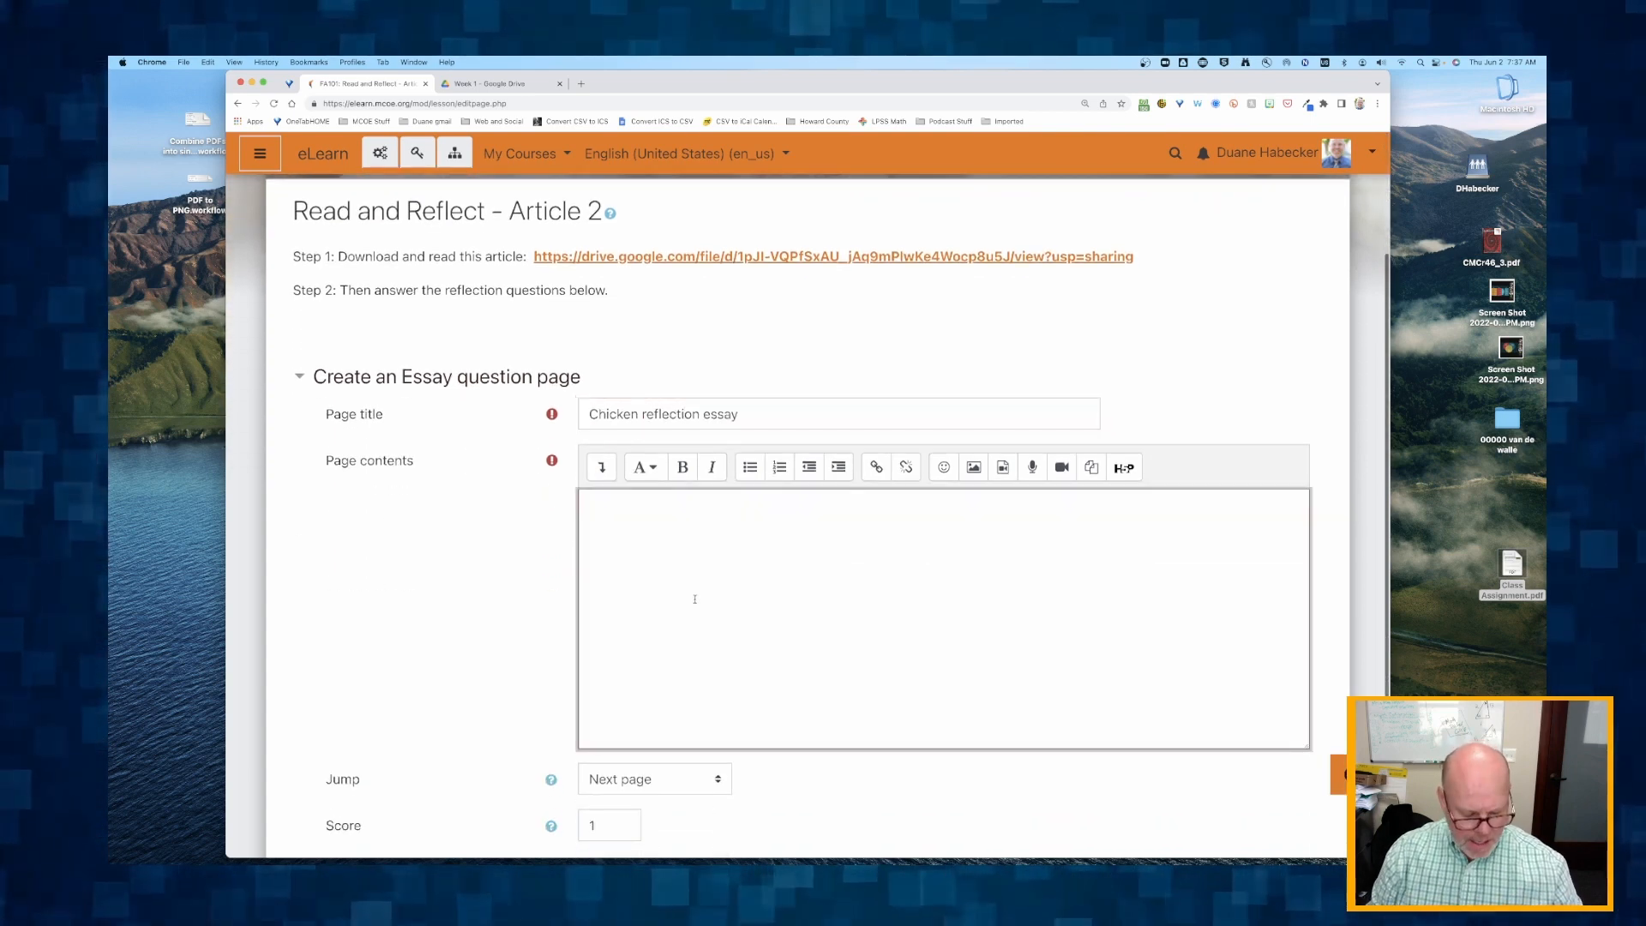
pyautogui.write('Ques')
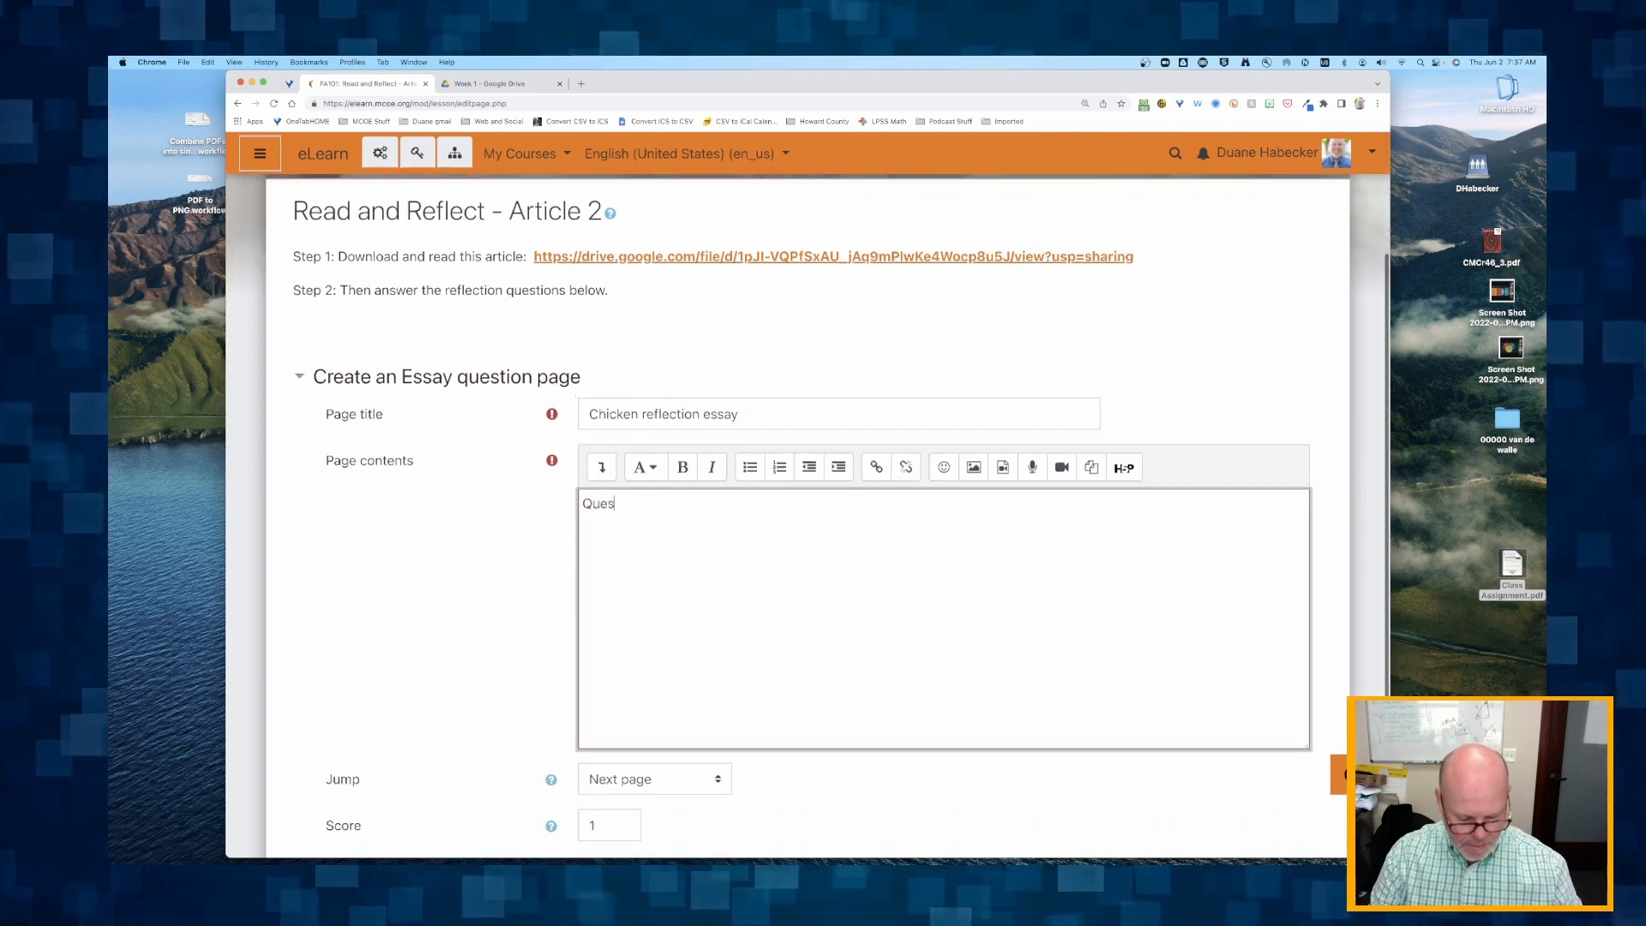
pyautogui.write('tion 2:')
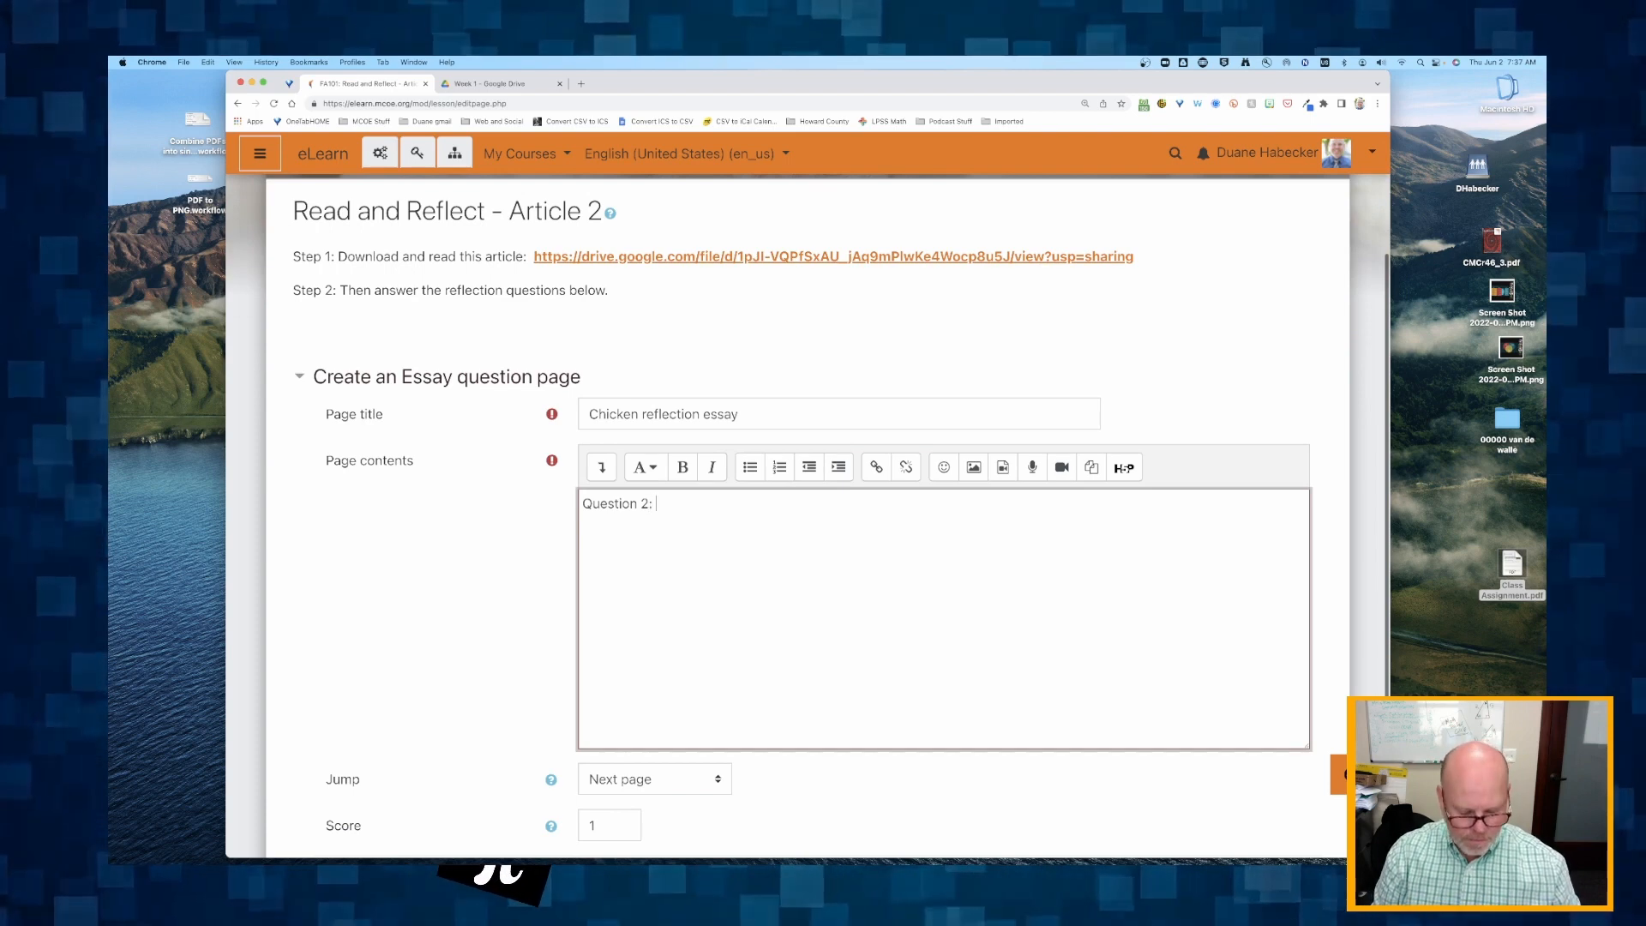
pyautogui.write(' Write a ')
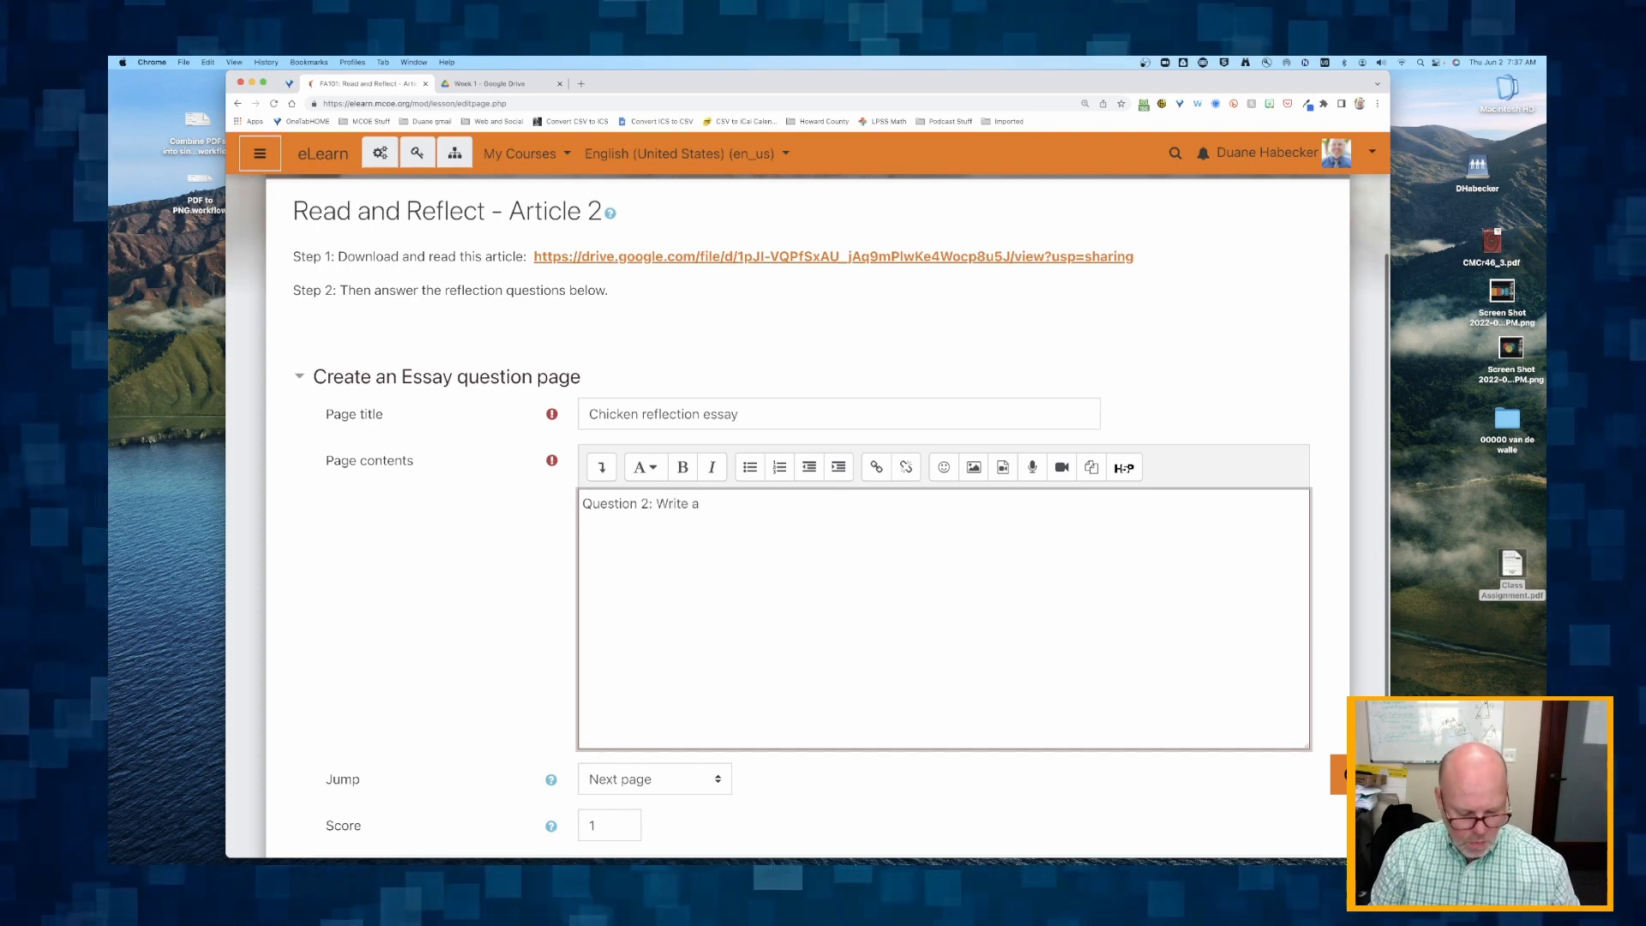
pyautogui.write('1')
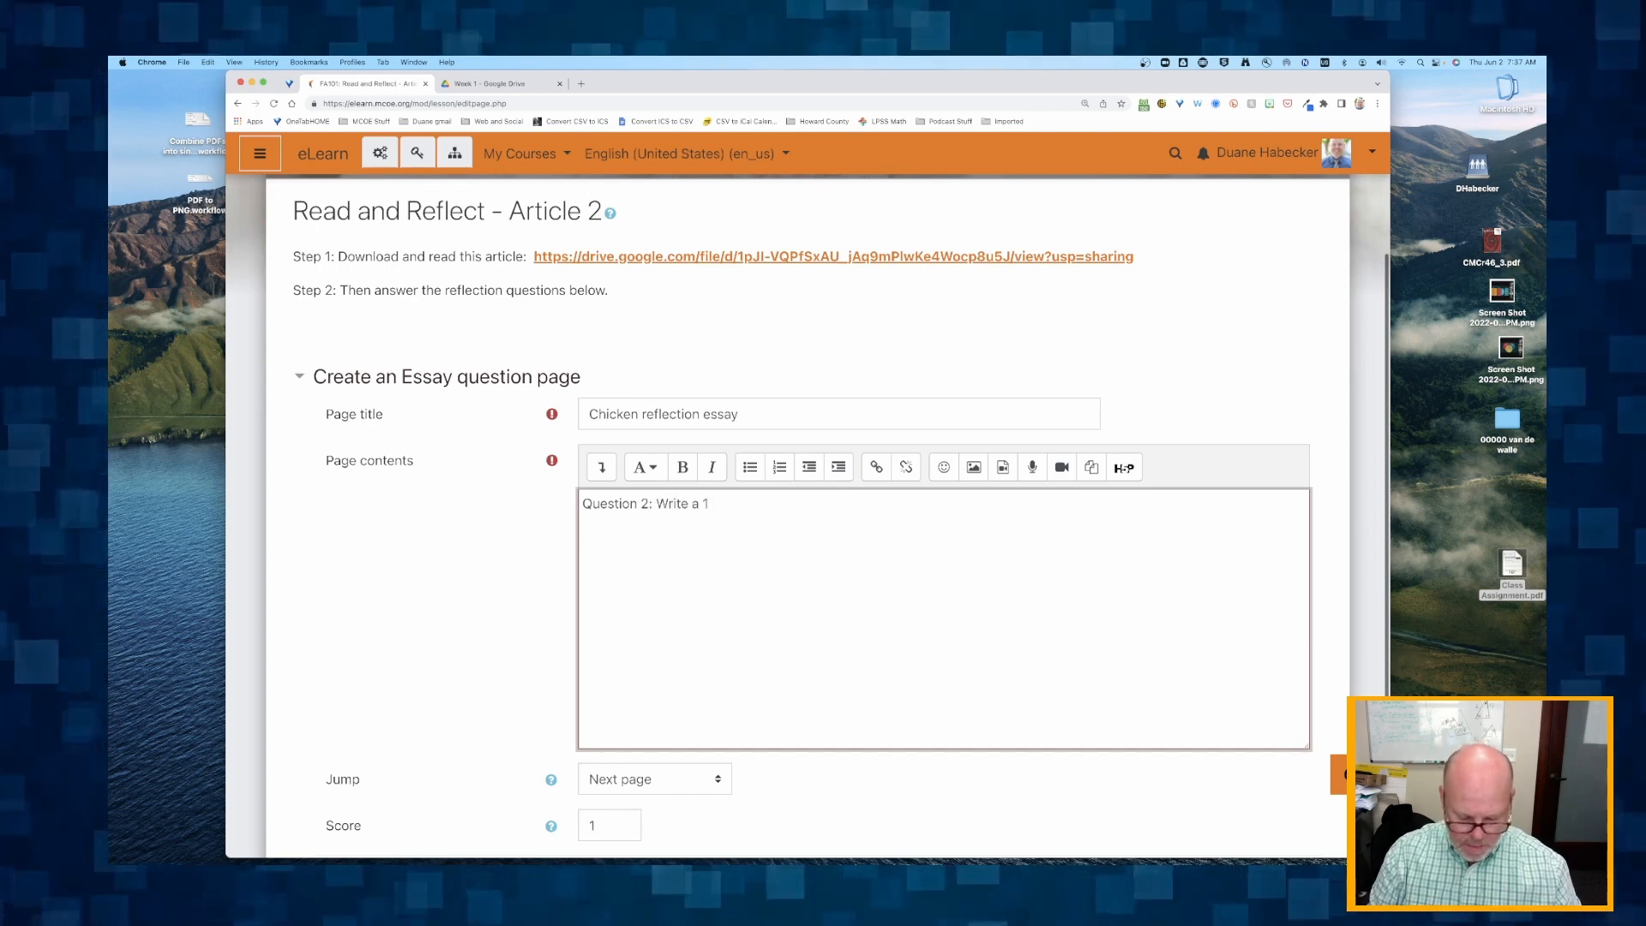
pyautogui.press('BackSpace')
pyautogui.write('one pa')
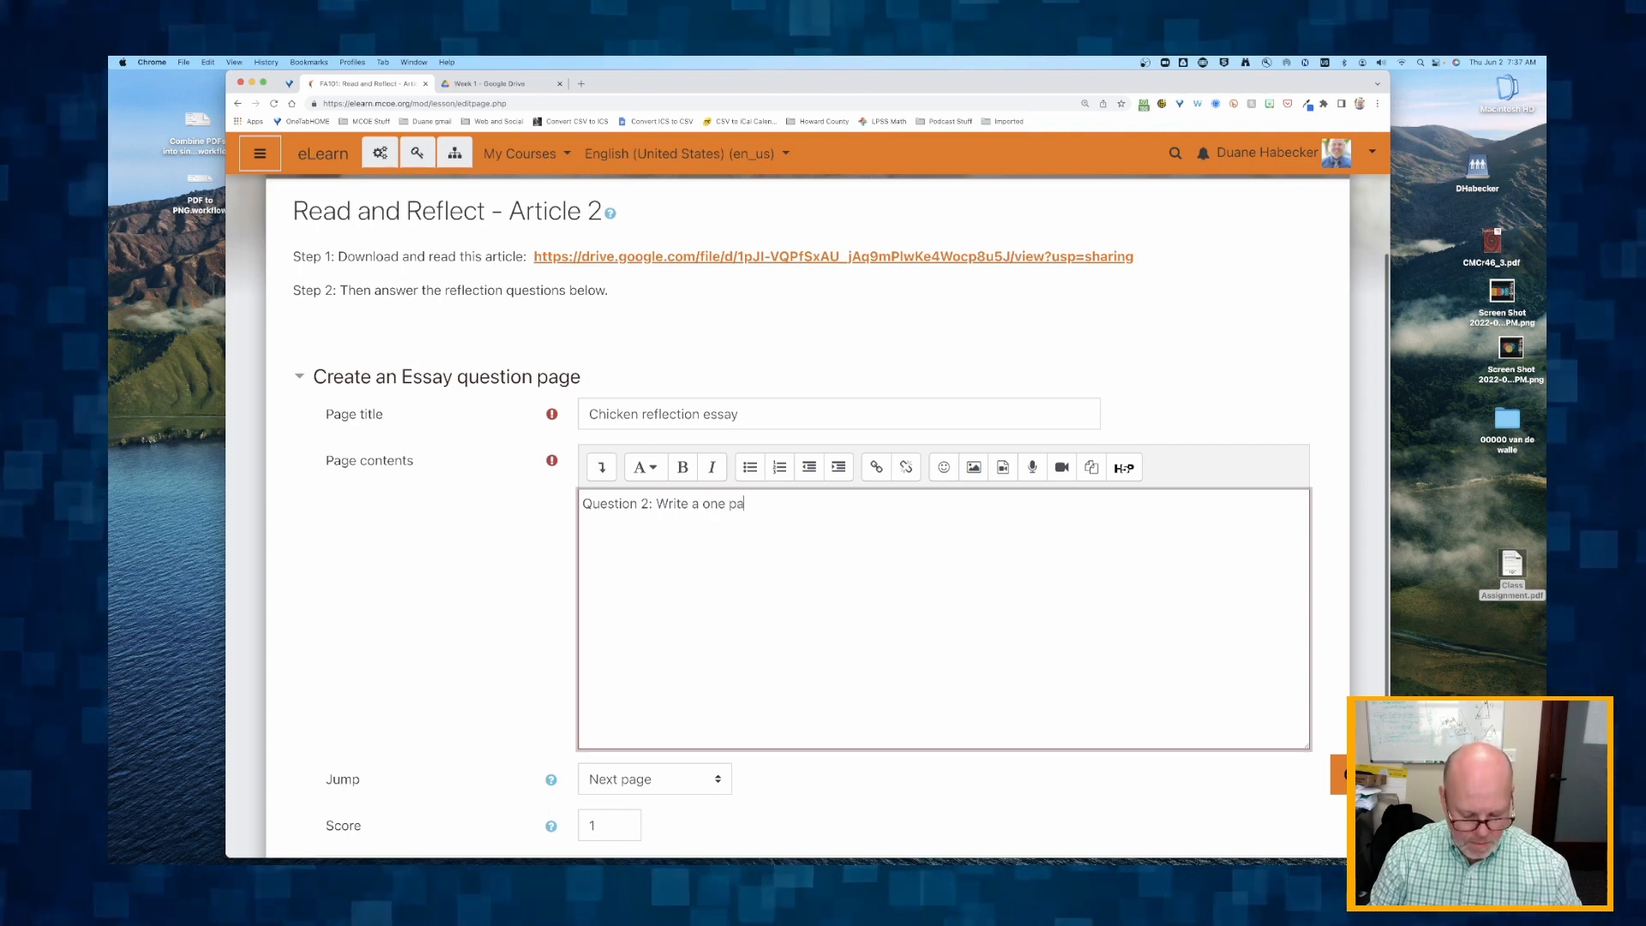
pyautogui.write('ragraph reflect')
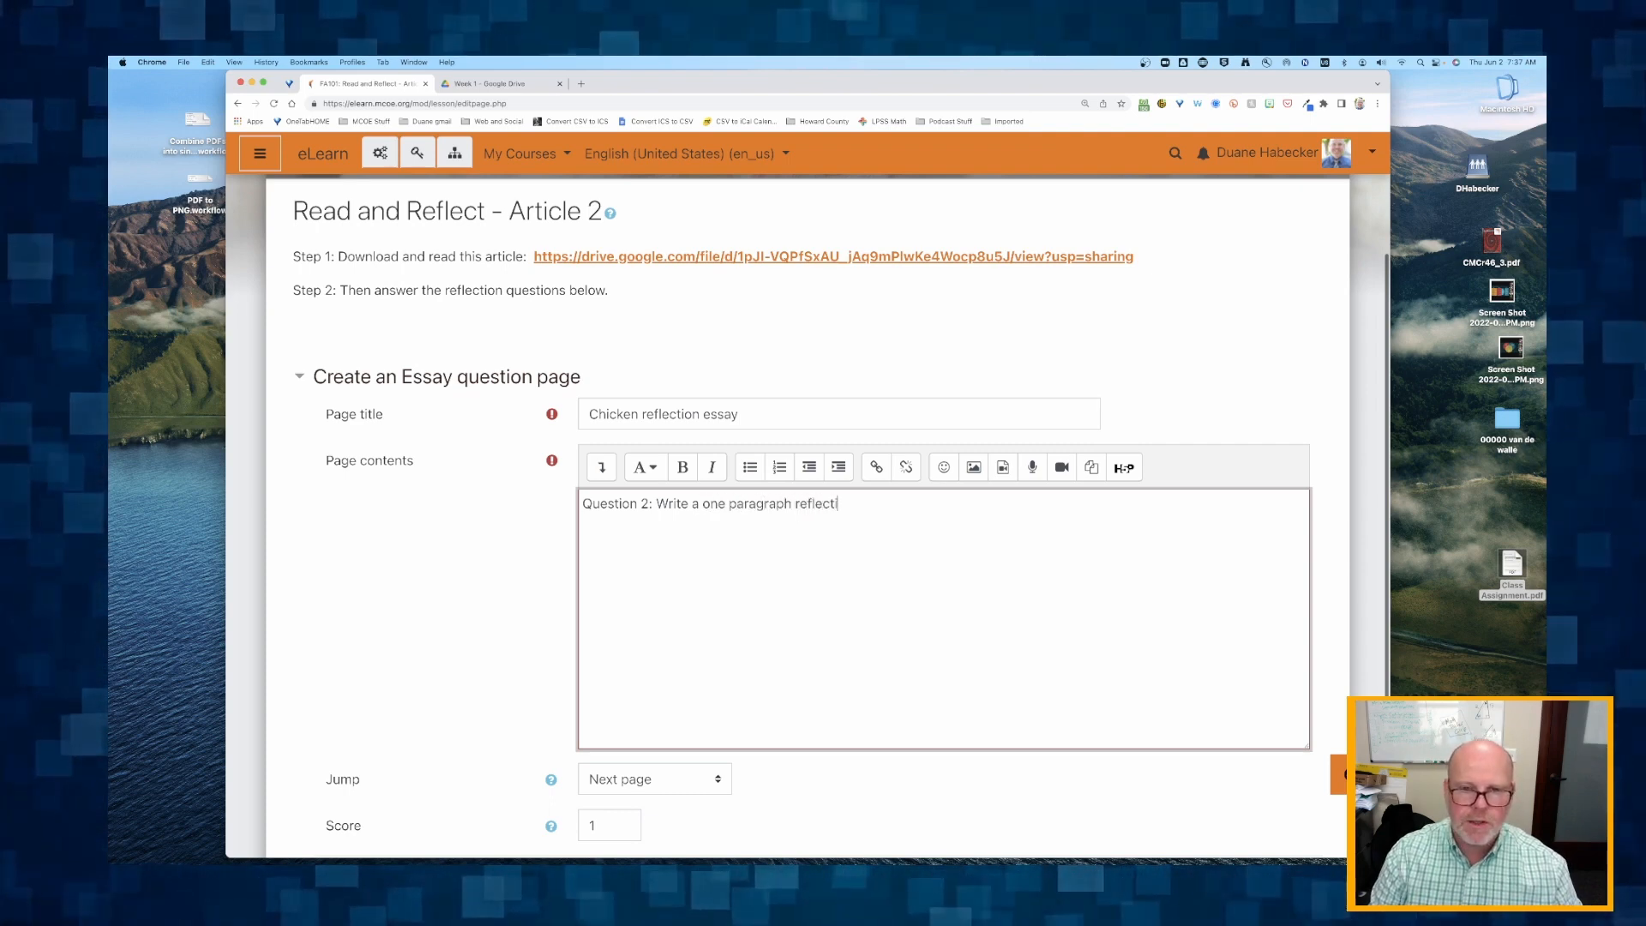
pyautogui.write('ion on your tho')
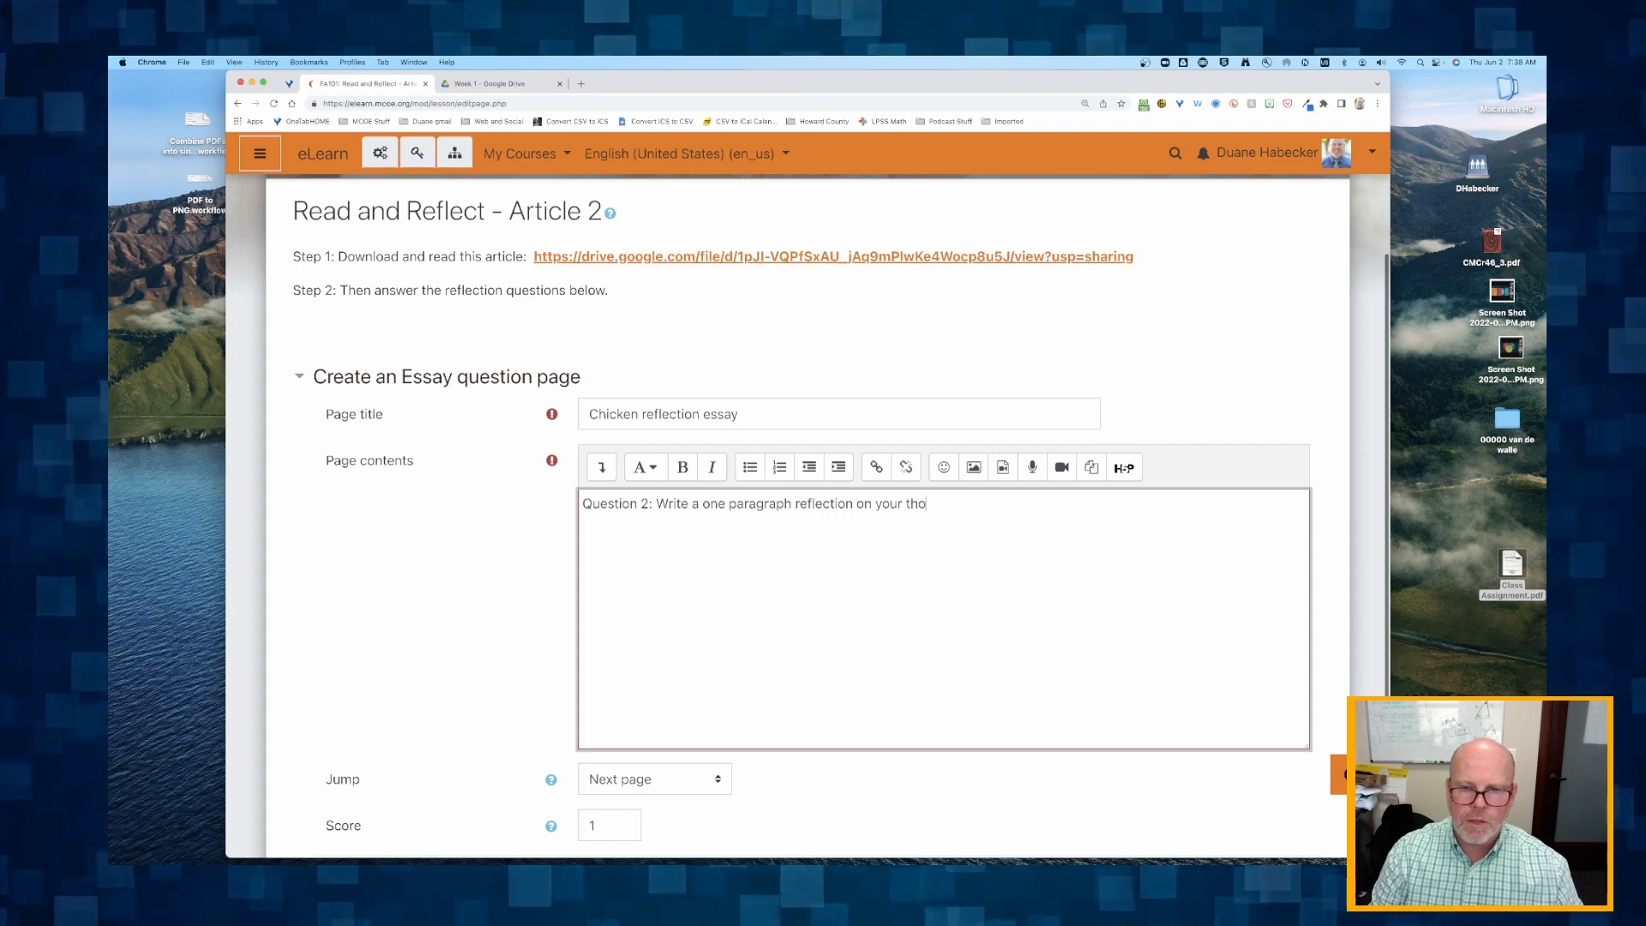
pyautogui.write('ughts about ')
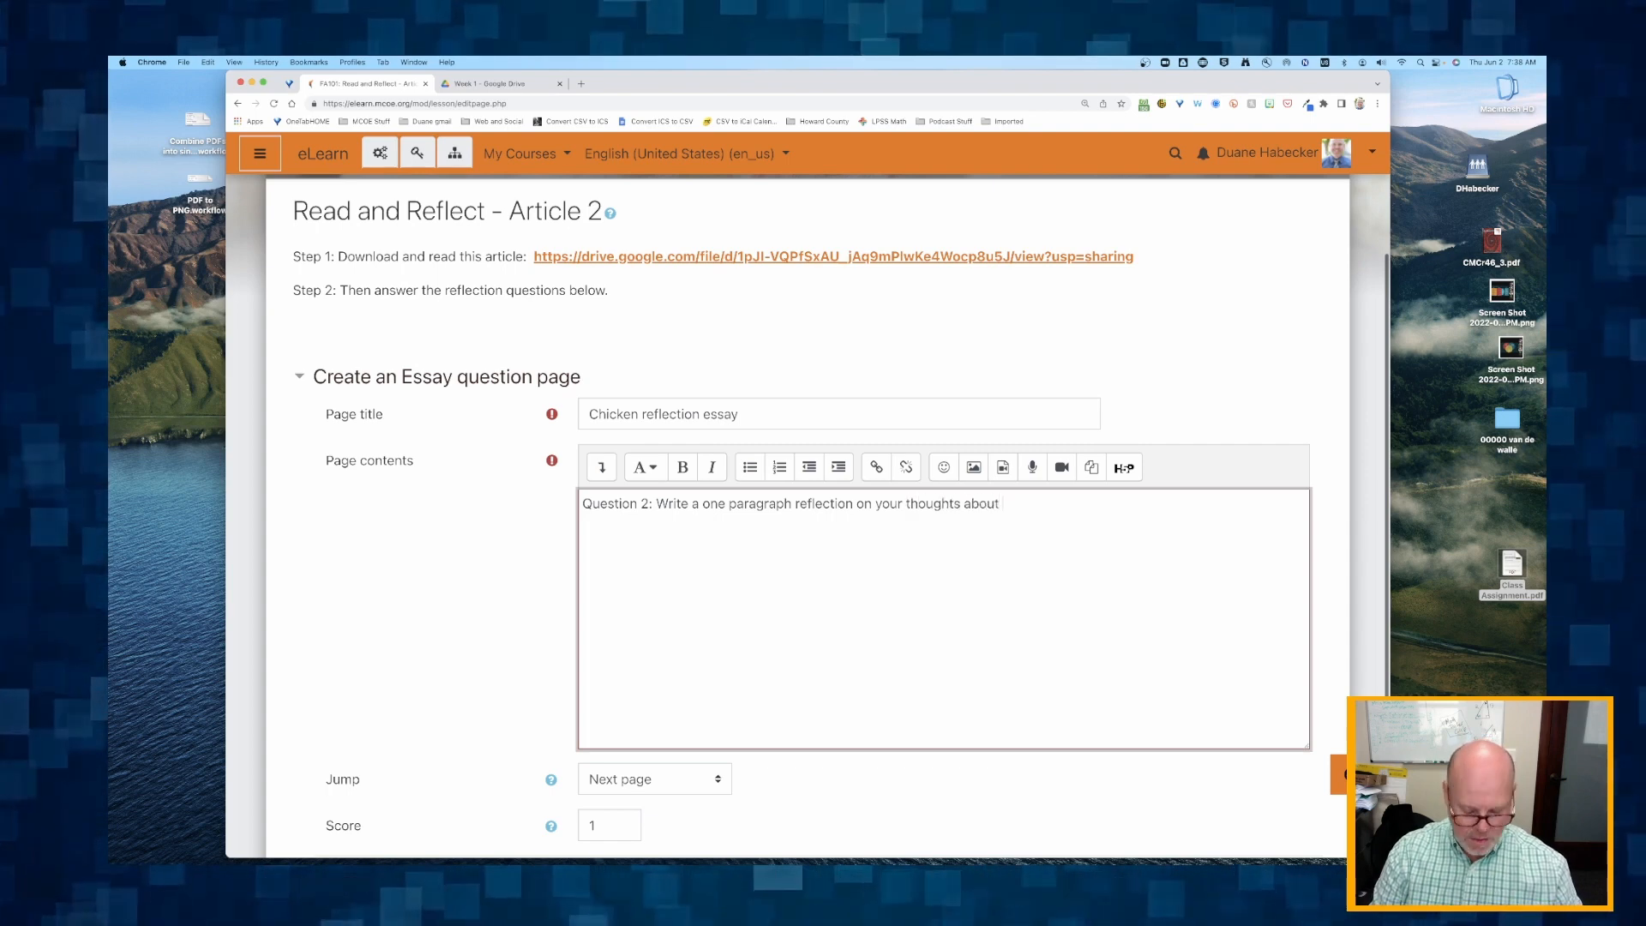
pyautogui.write('chickens as ')
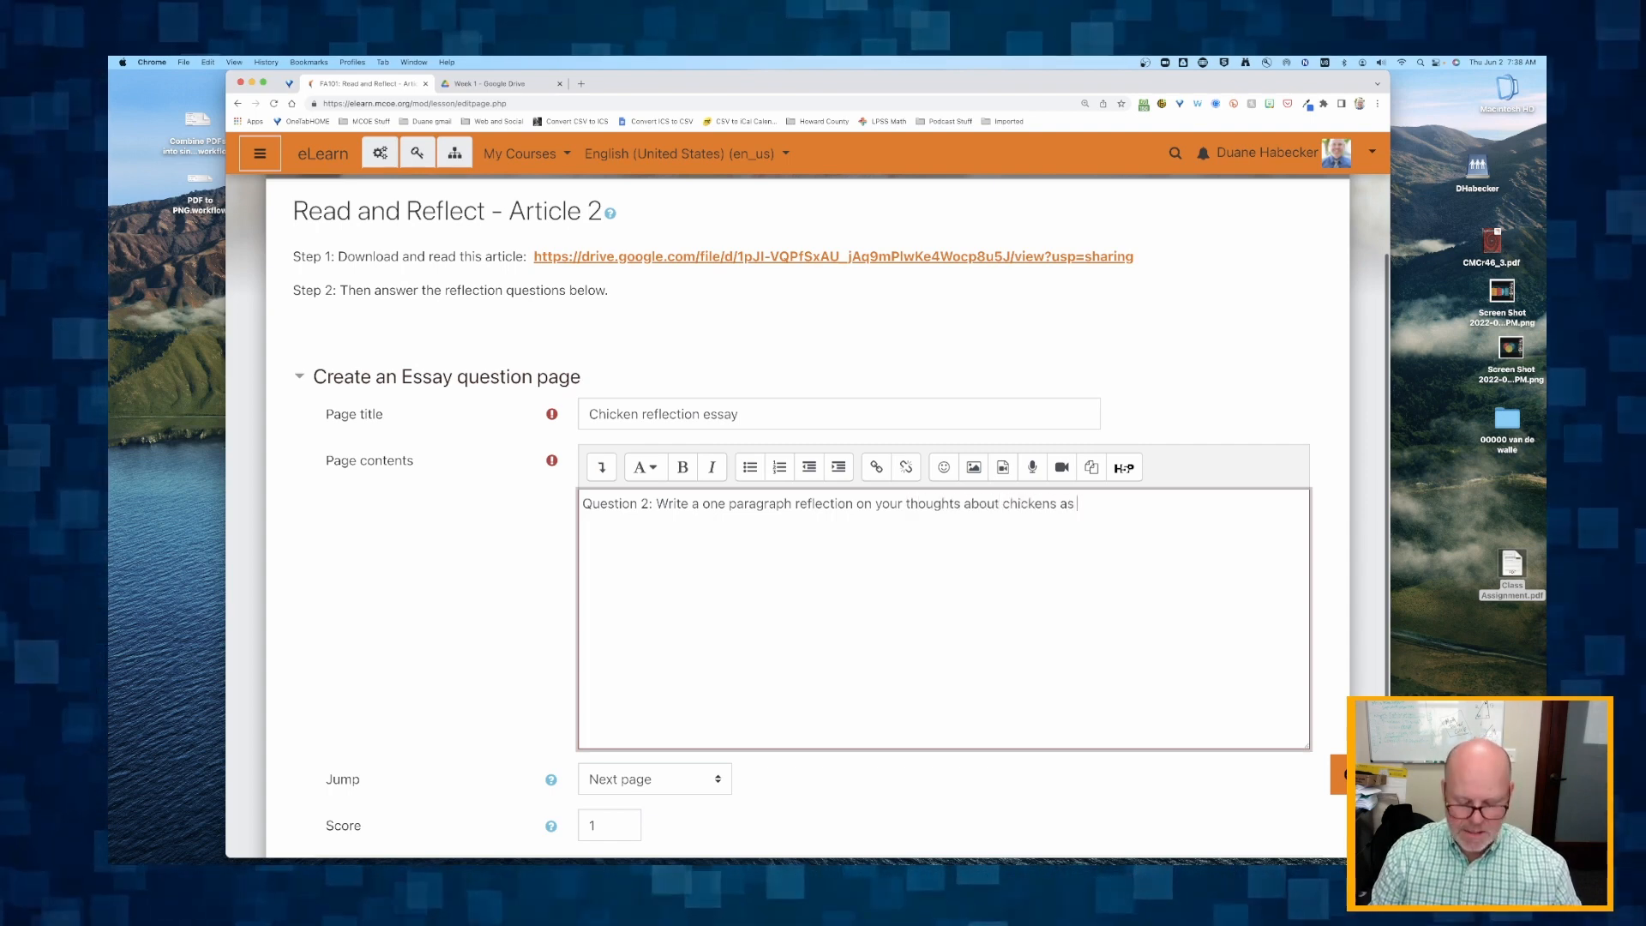
pyautogui.write('pets.')
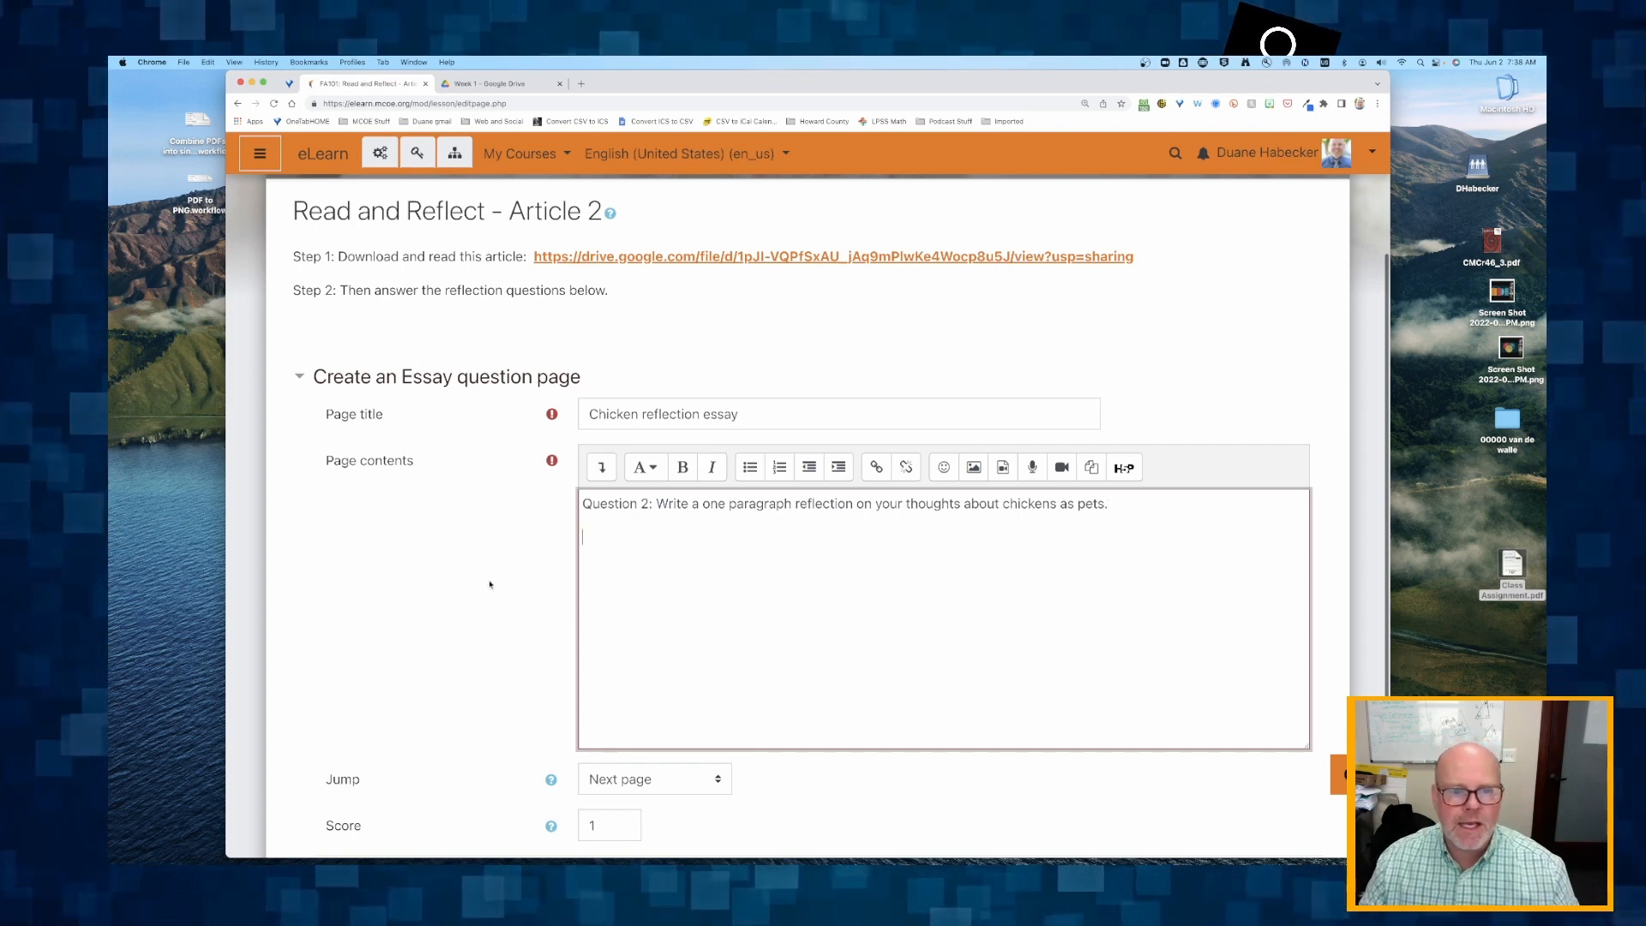
# Keep the essay question's jump at Next page with a score of 1, and save the page.
pyautogui.scroll(-2, 489, 584)
pyautogui.scroll(-1, 490, 584)
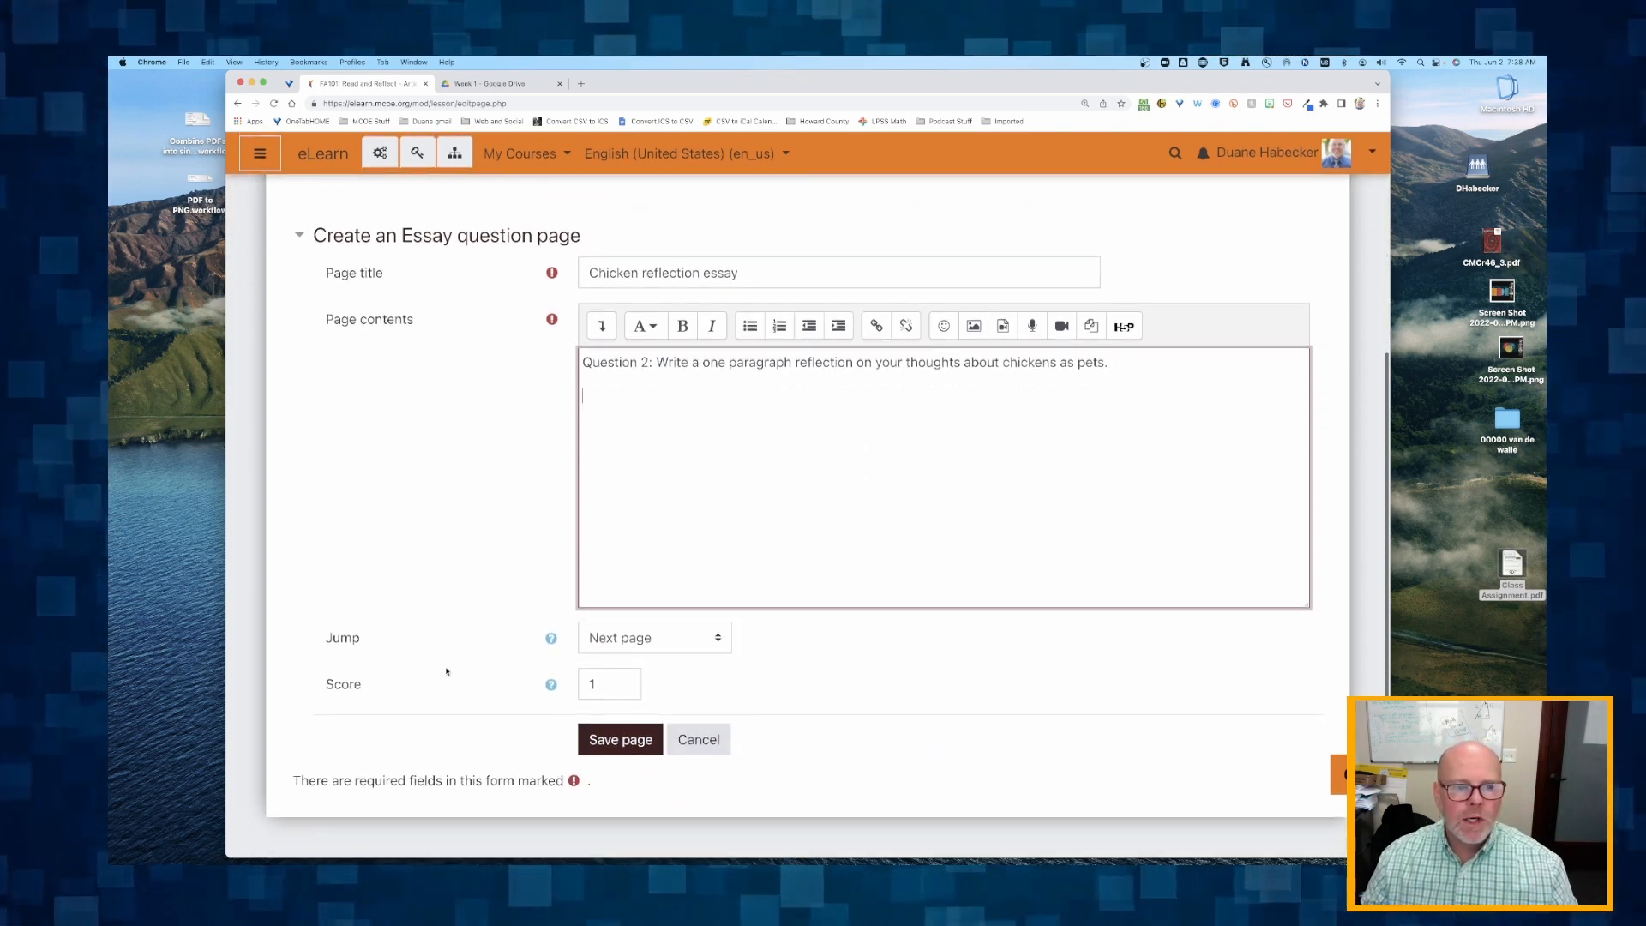
pyautogui.click(614, 654)
pyautogui.click(630, 643)
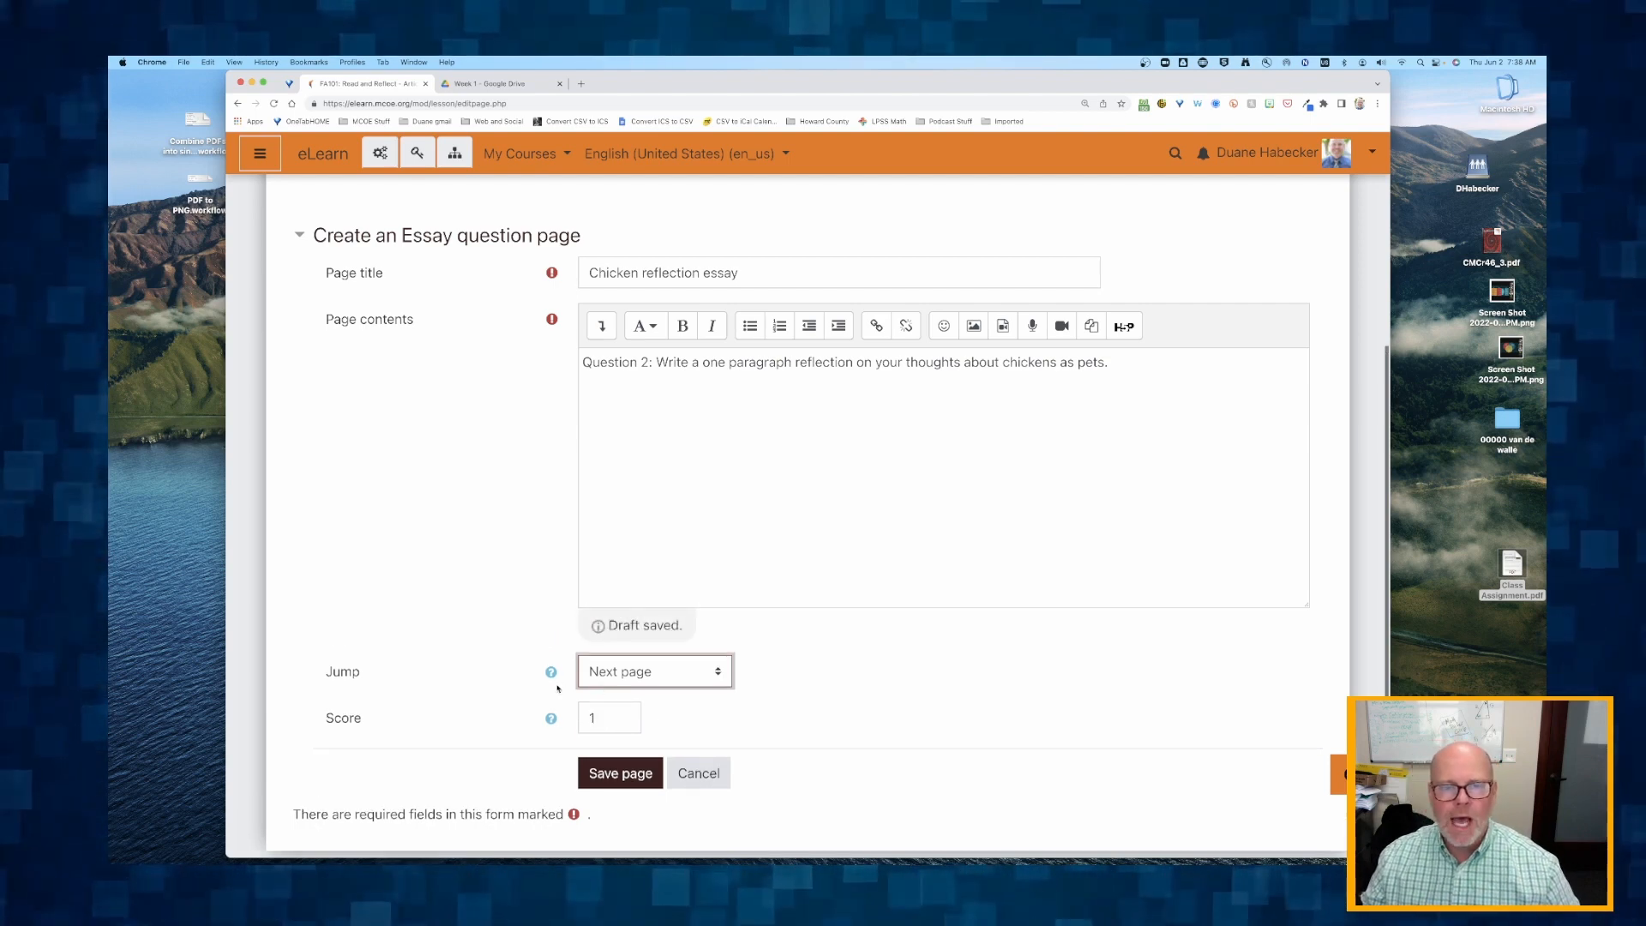
pyautogui.click(619, 774)
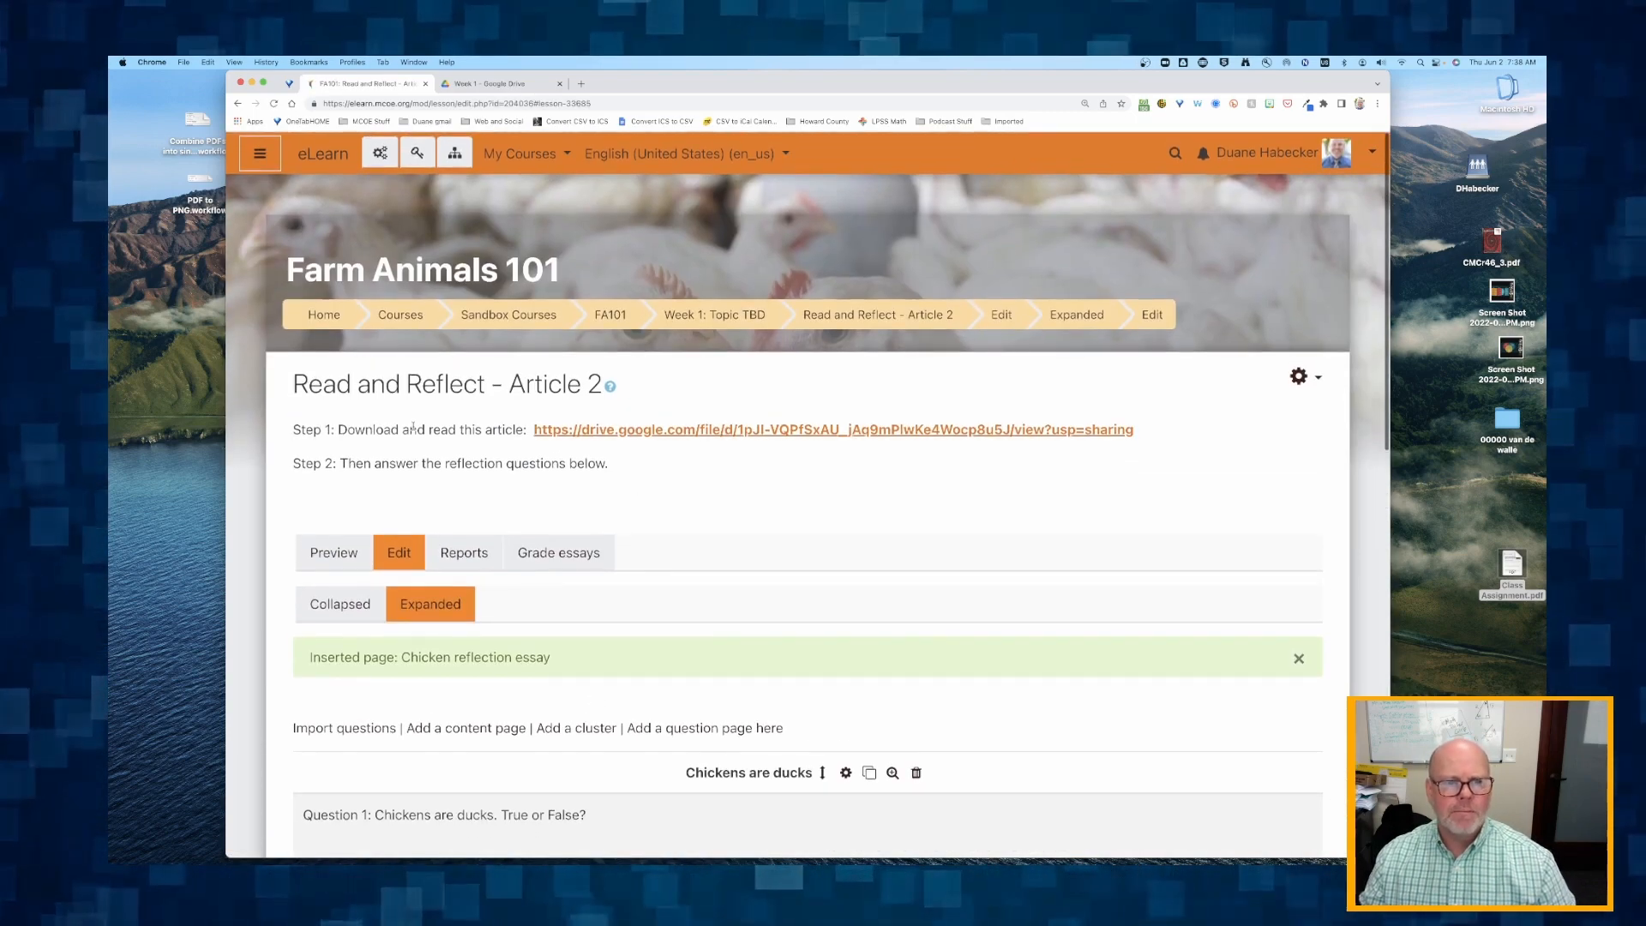
# Preview the lesson, submit True as the answer to Question 1, and choose to try again.
pyautogui.moveTo(441, 428); pyautogui.dragTo(591, 467)
pyautogui.scroll(-3, 591, 470)
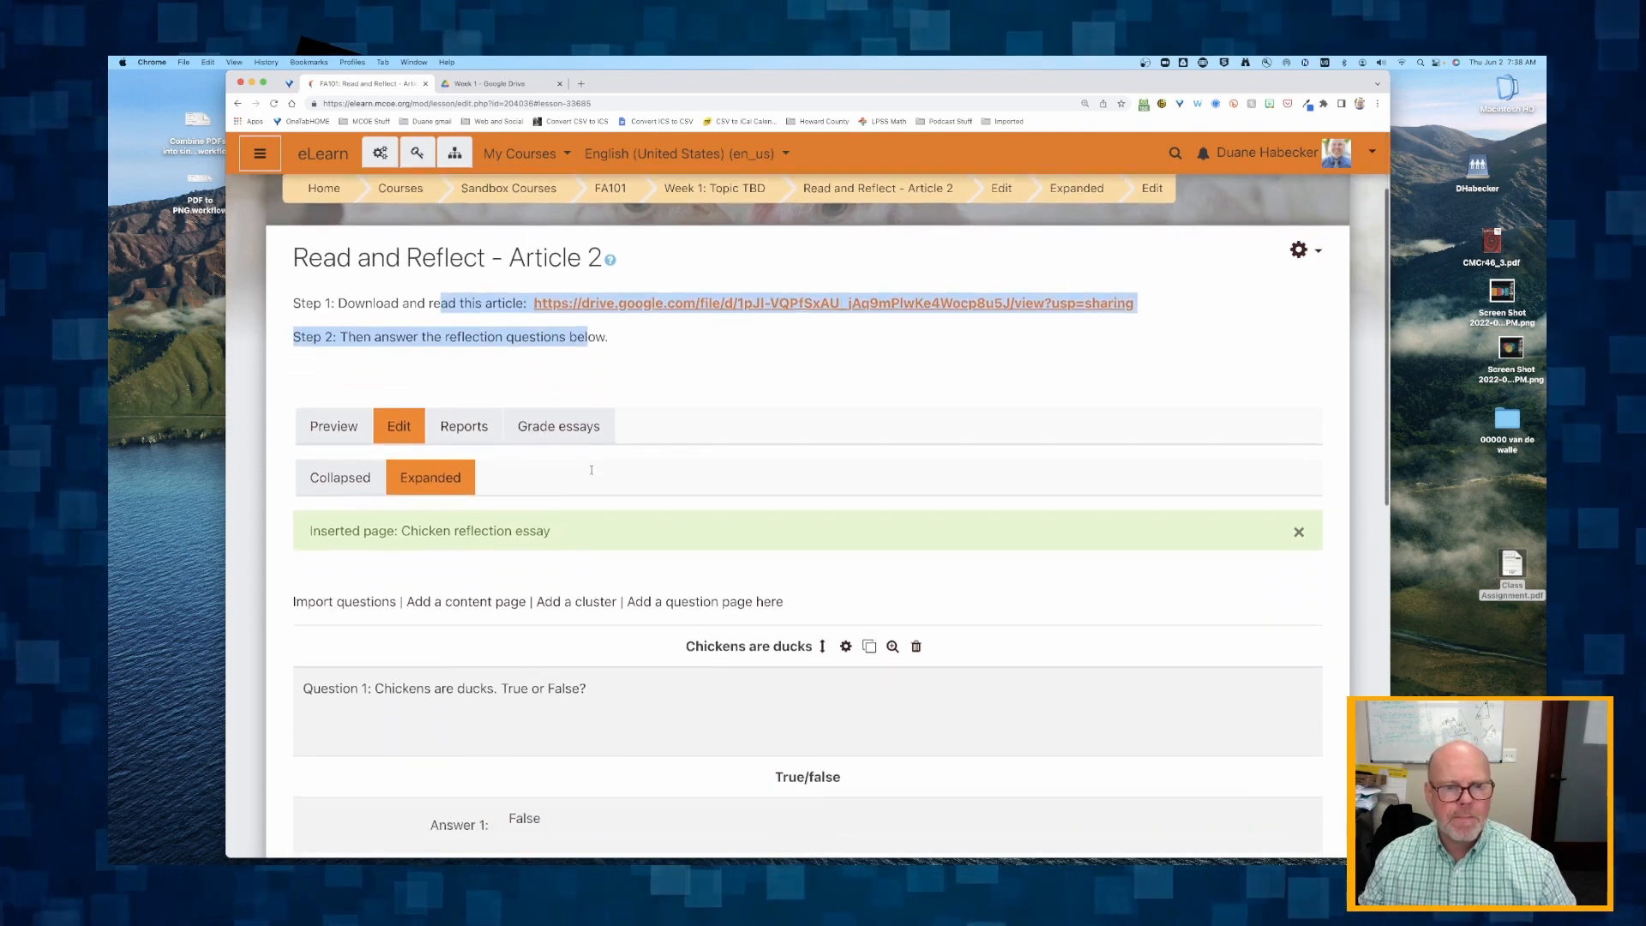
pyautogui.scroll(-7, 592, 470)
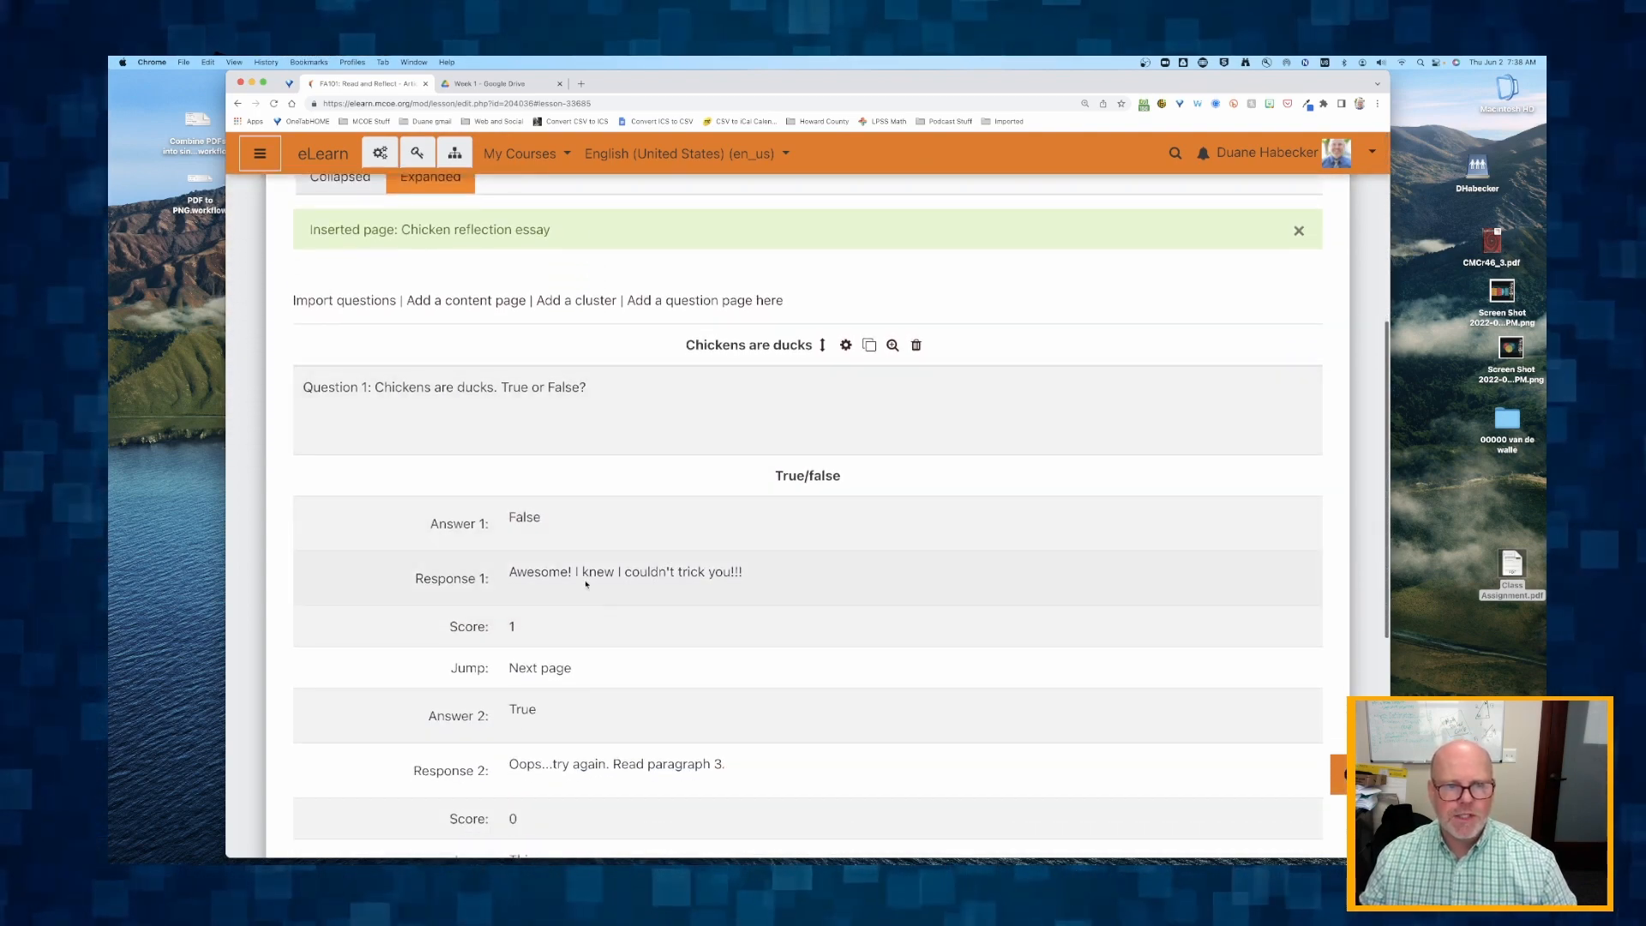
pyautogui.scroll(-12, 614, 636)
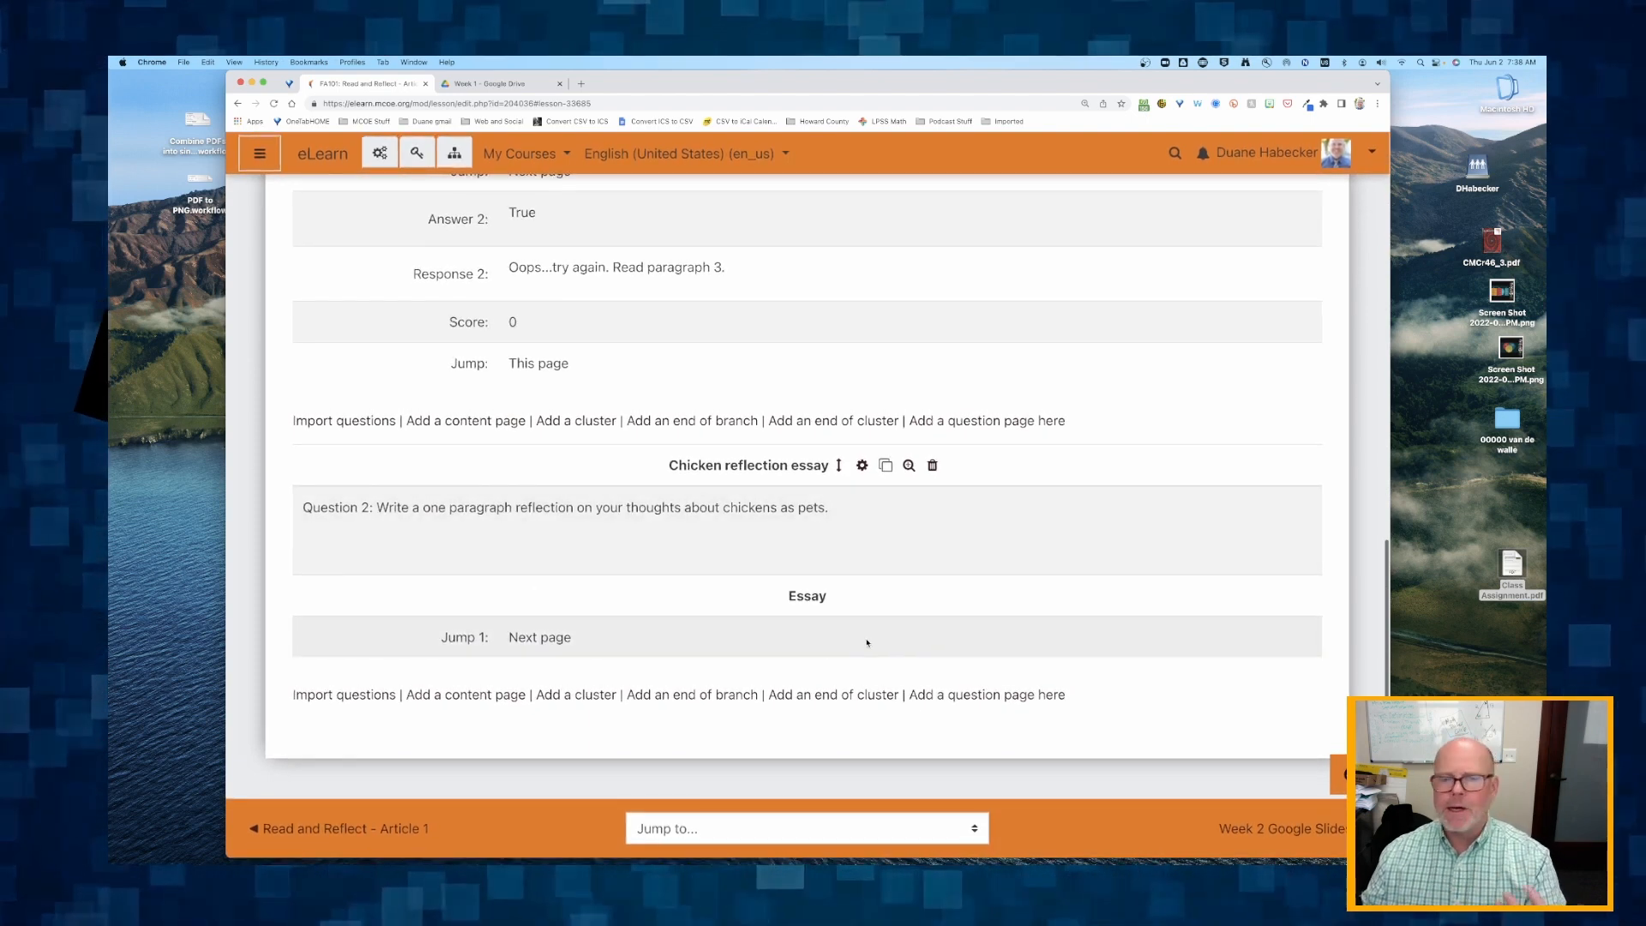
pyautogui.scroll(15, 819, 624)
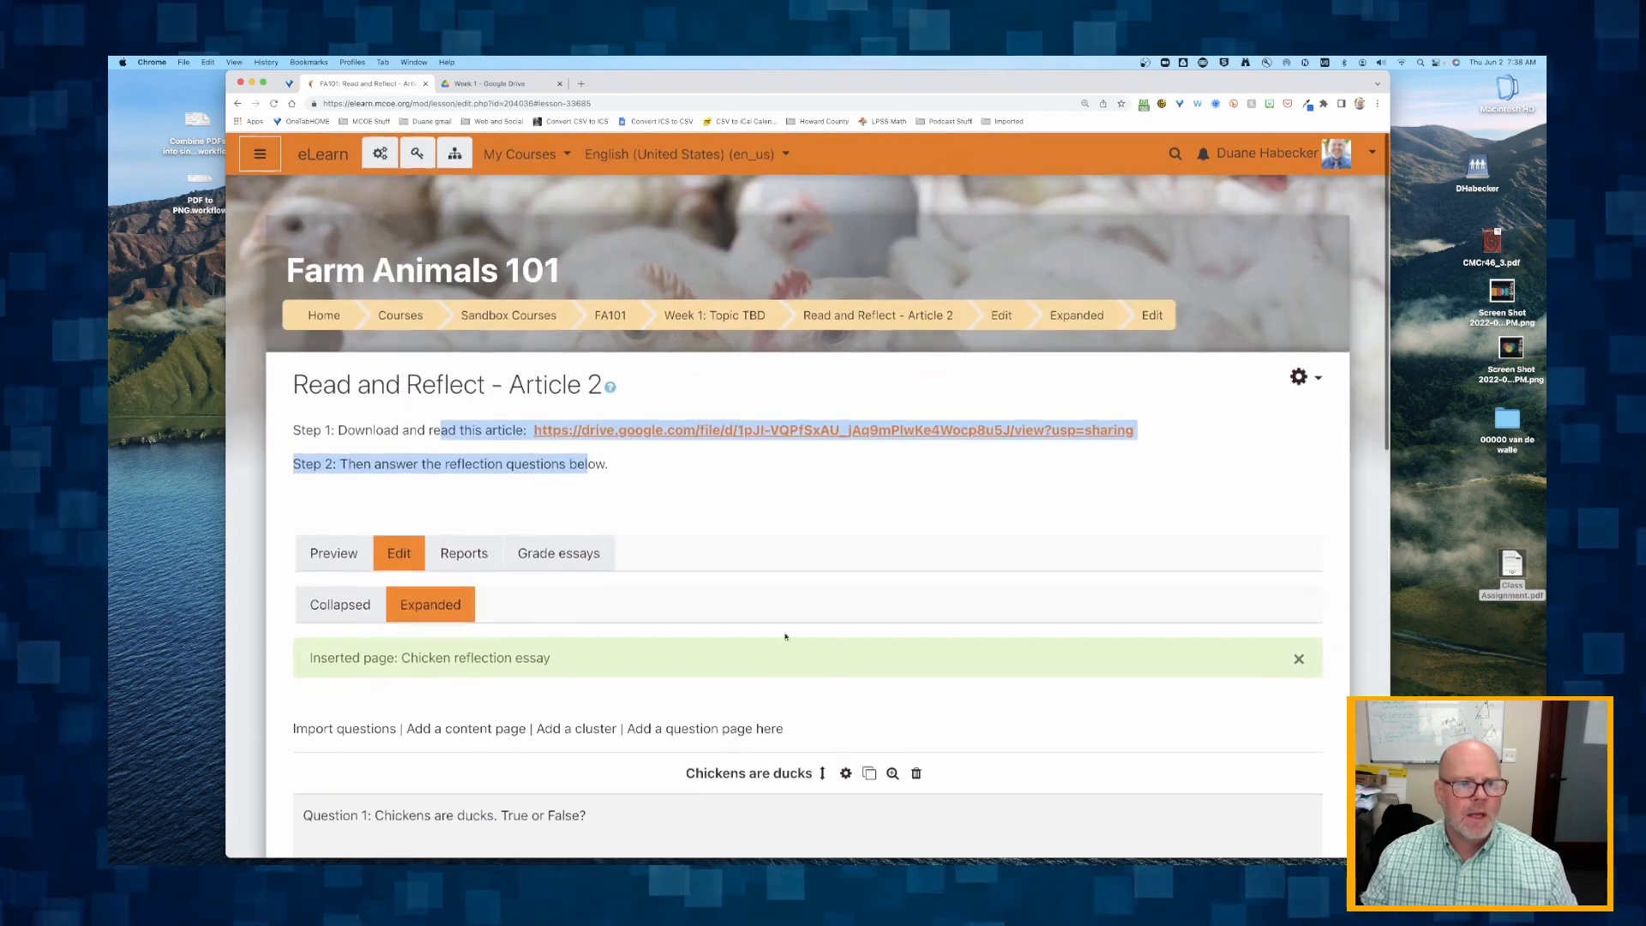
pyautogui.click(343, 558)
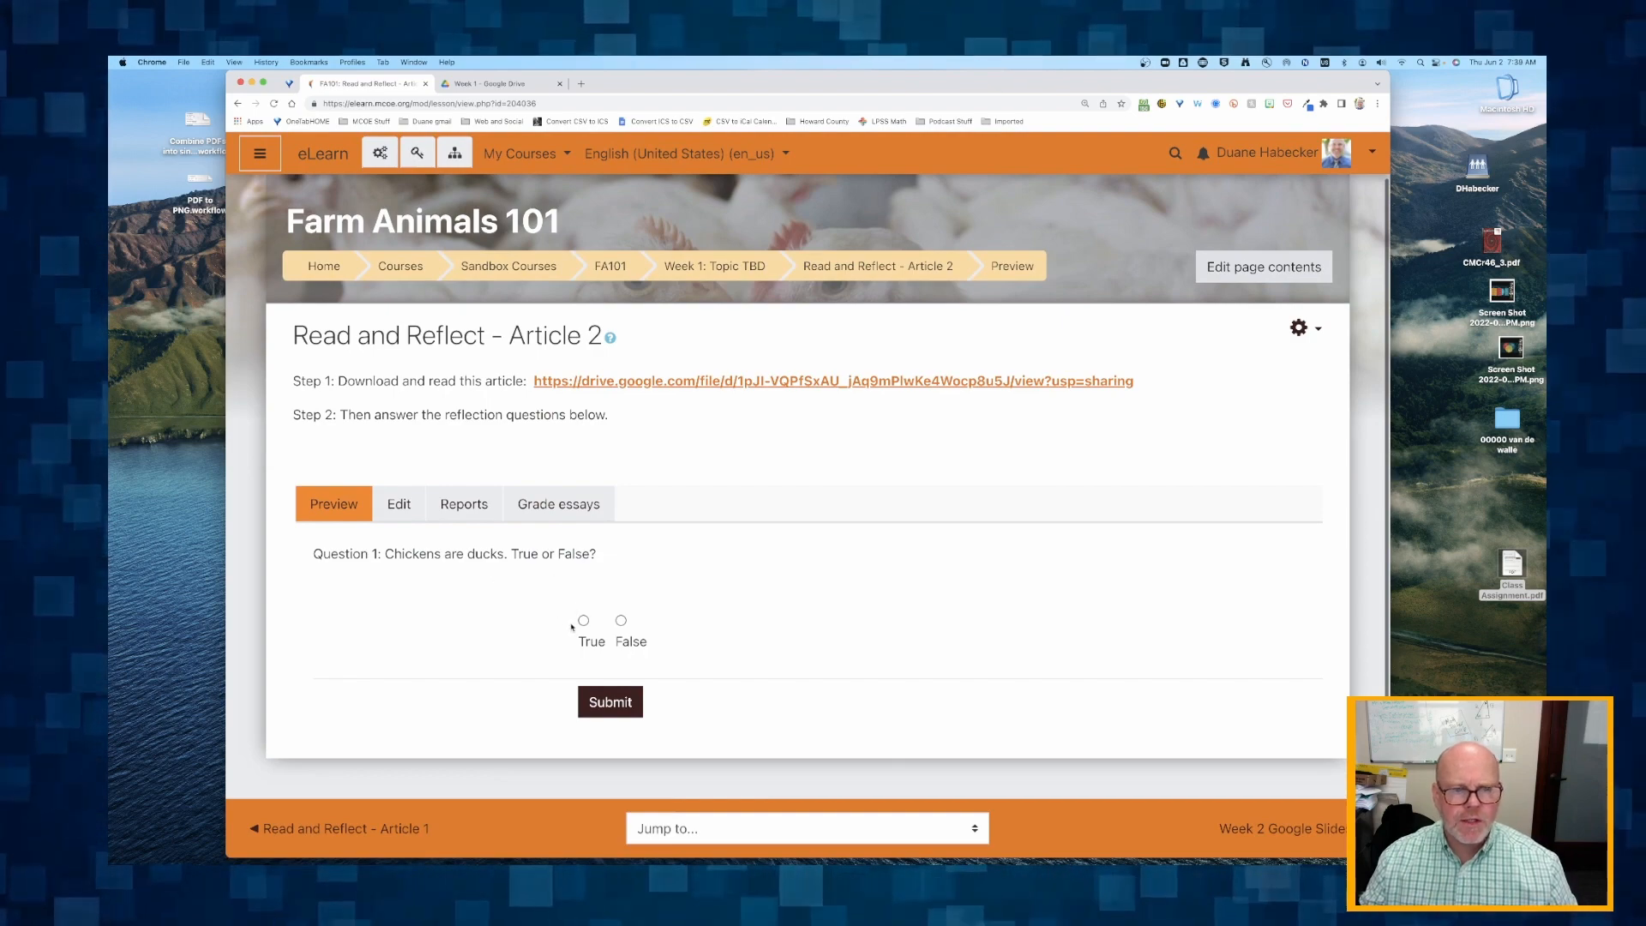
pyautogui.click(591, 701)
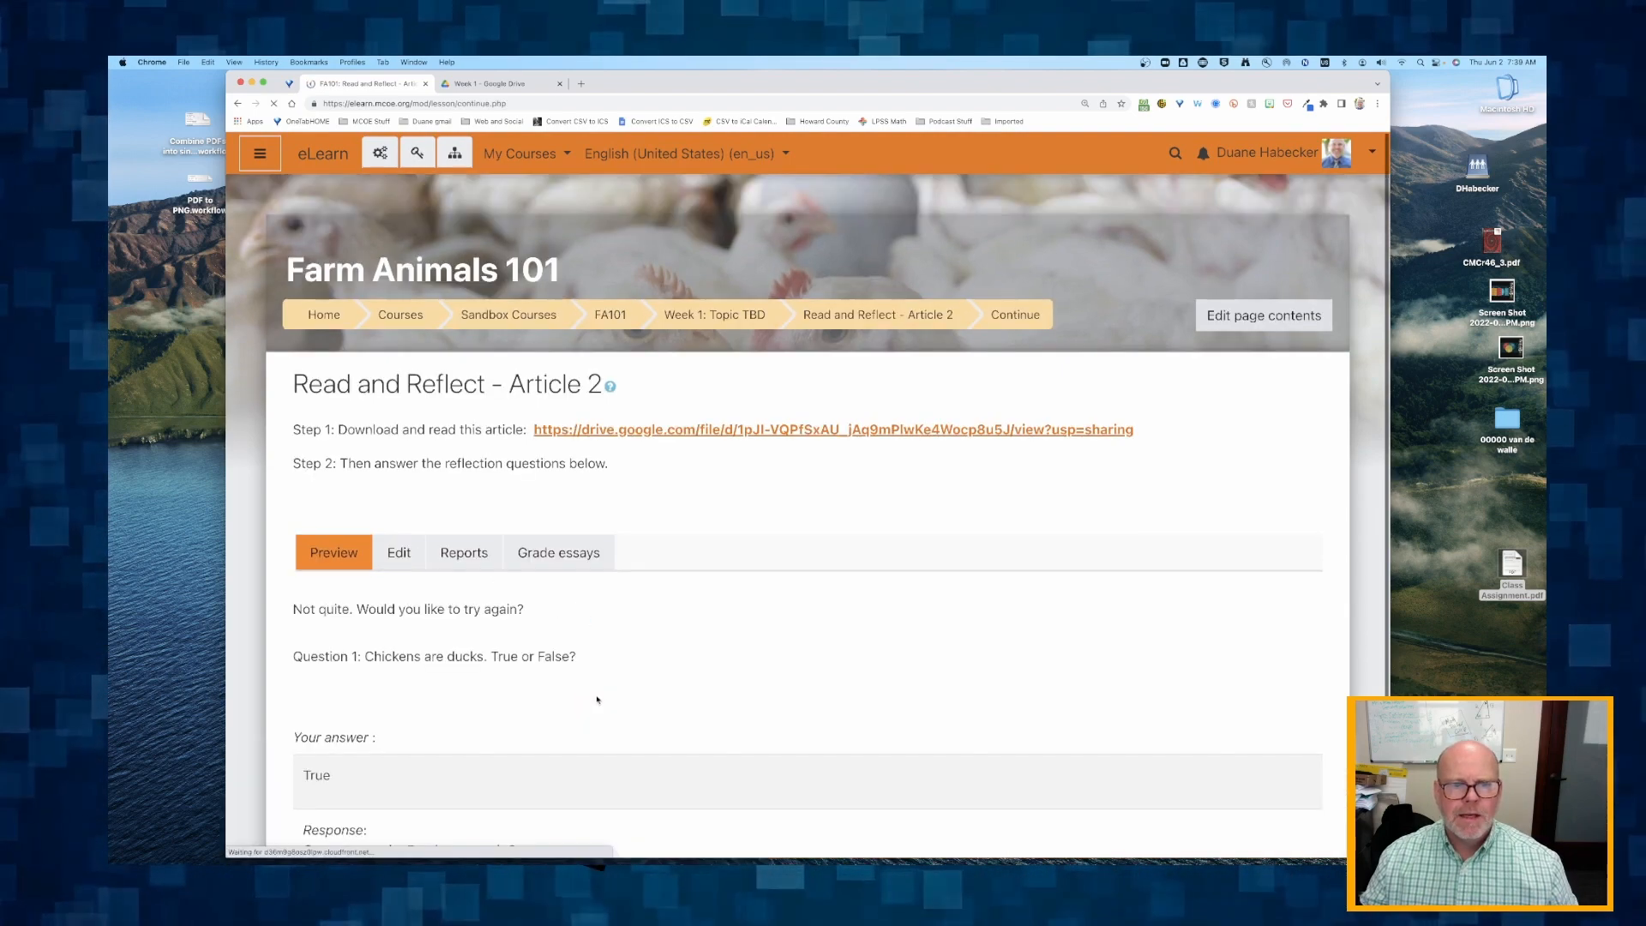
pyautogui.scroll(-3, 602, 703)
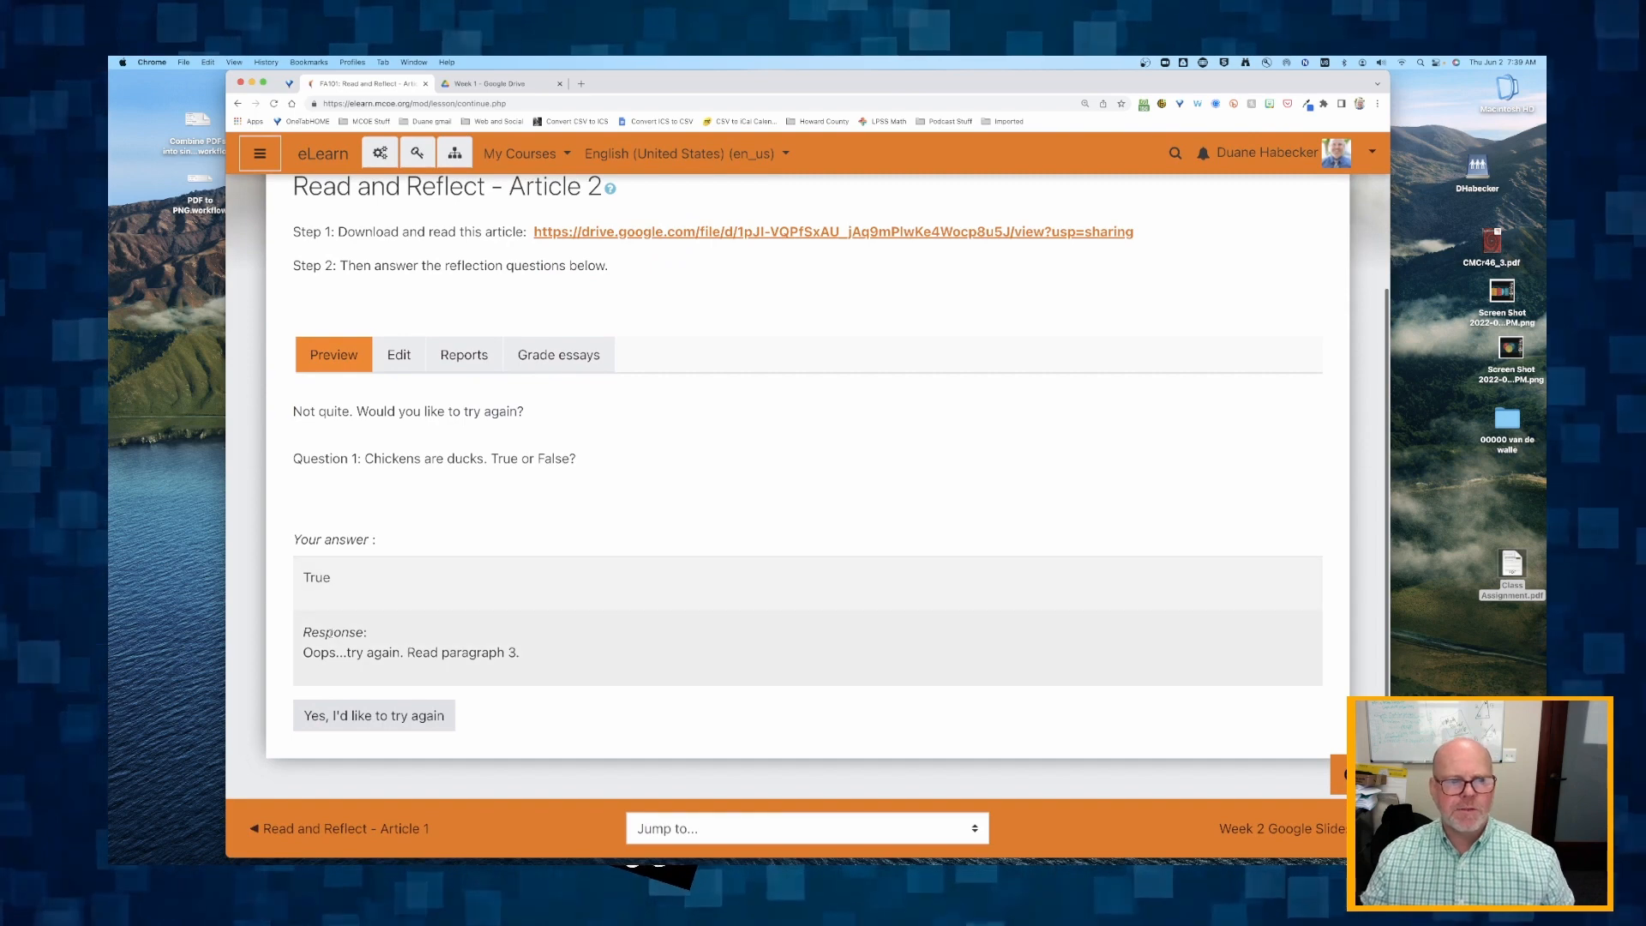
pyautogui.click(365, 717)
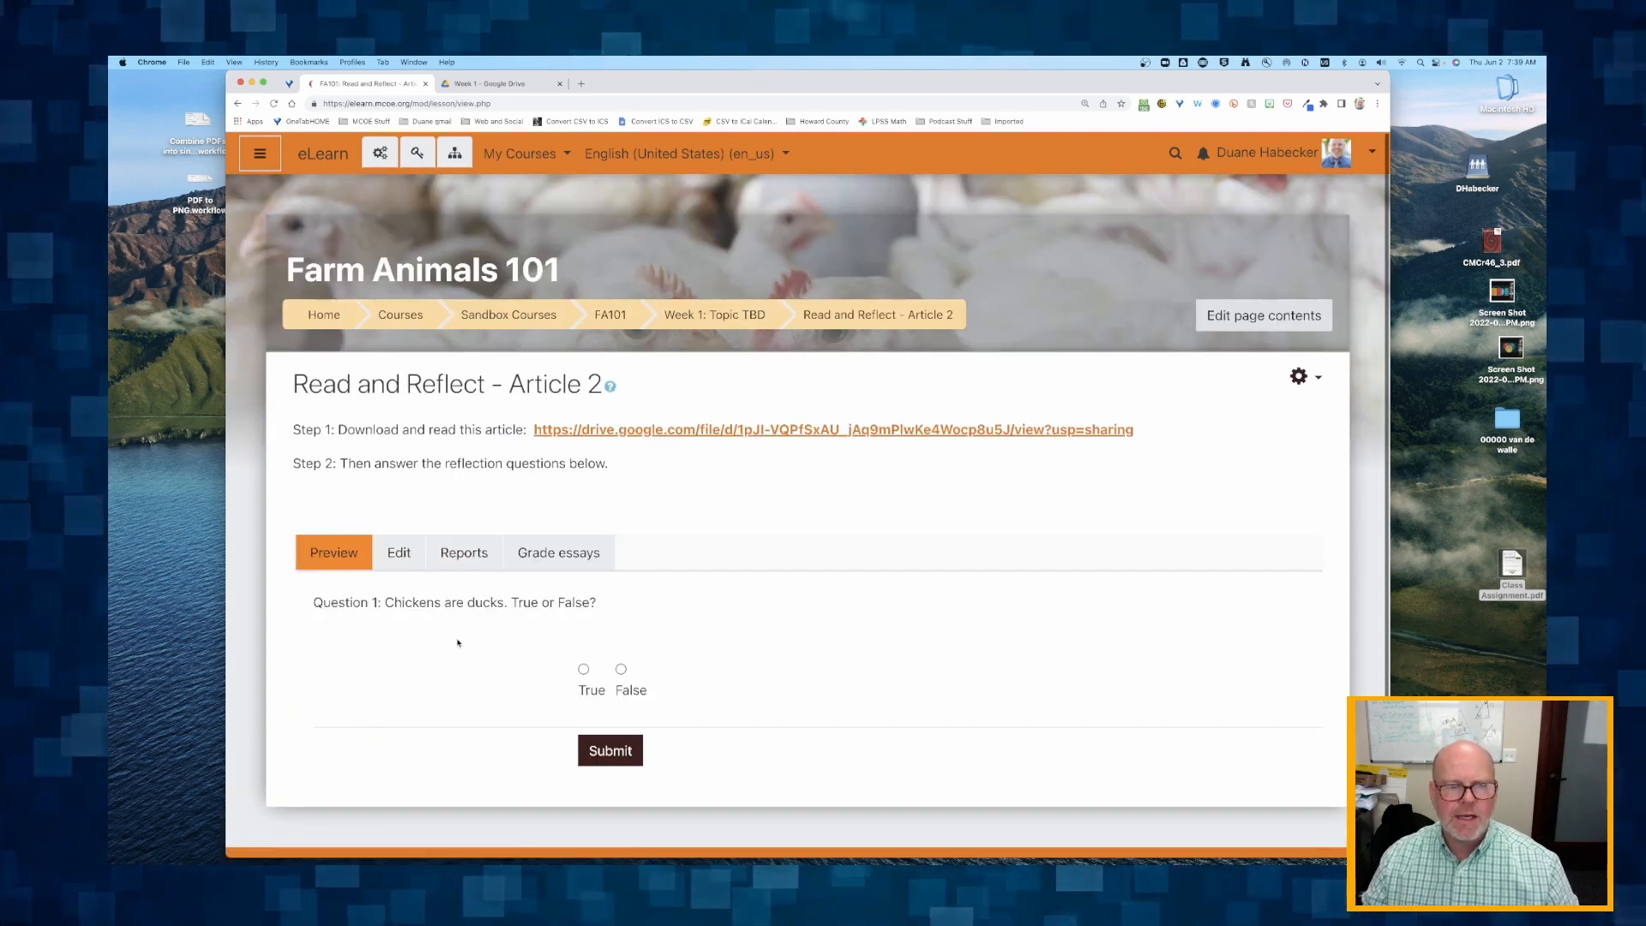
# Submit False as the answer to Question 1 and continue to Question 2.
pyautogui.scroll(-1, 460, 642)
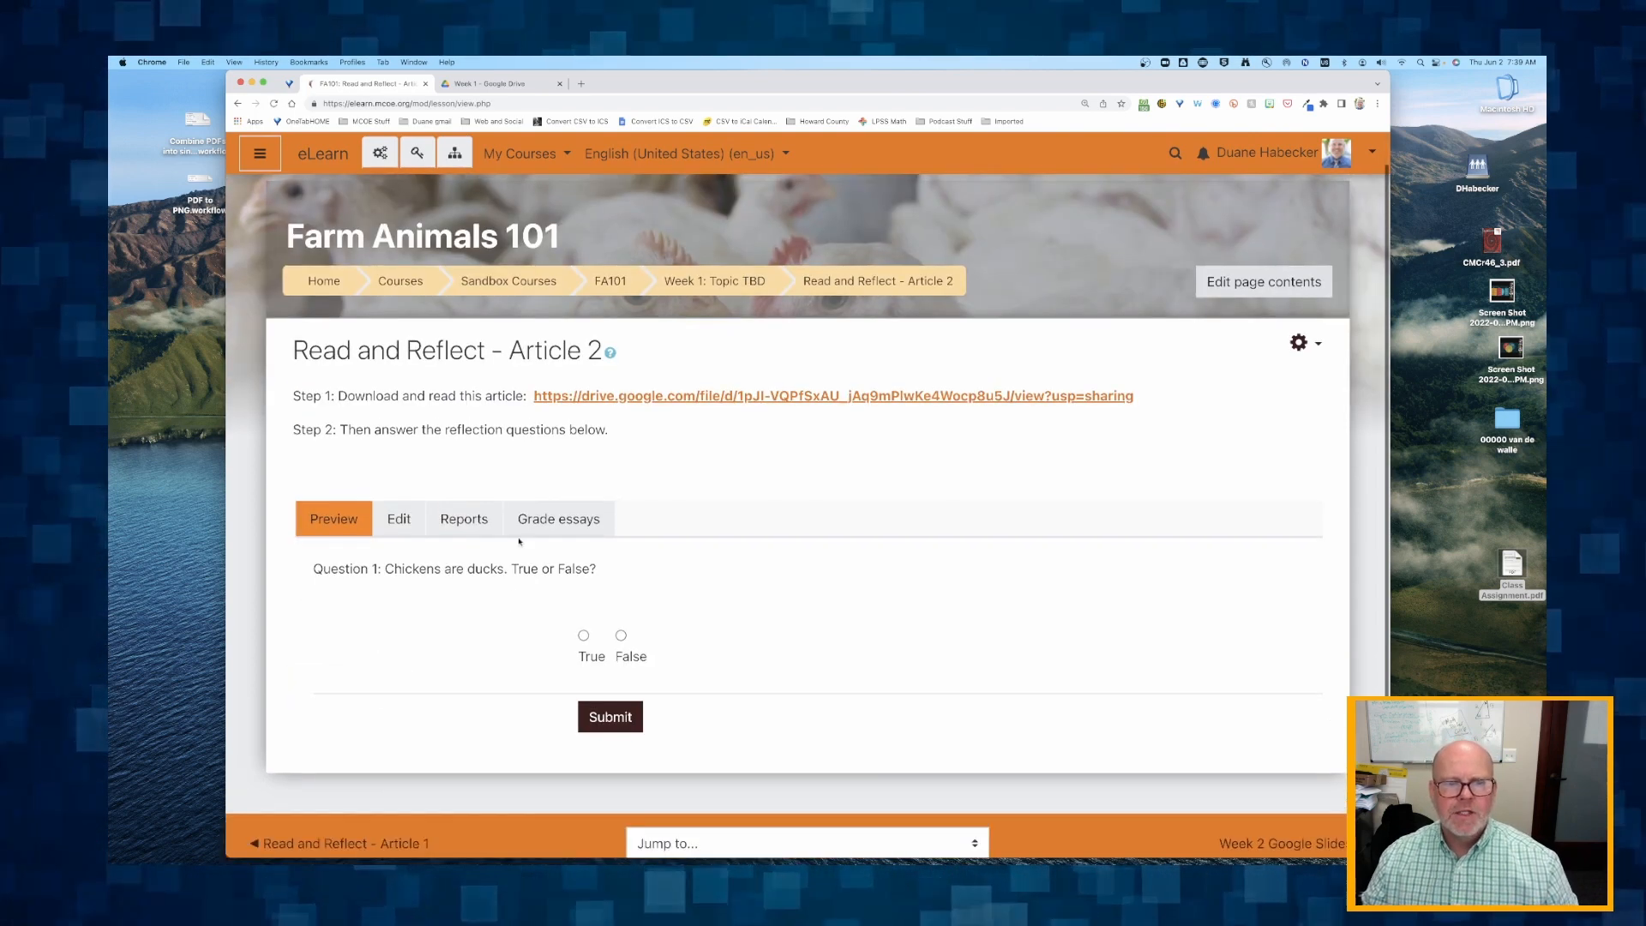
pyautogui.click(620, 636)
pyautogui.click(600, 698)
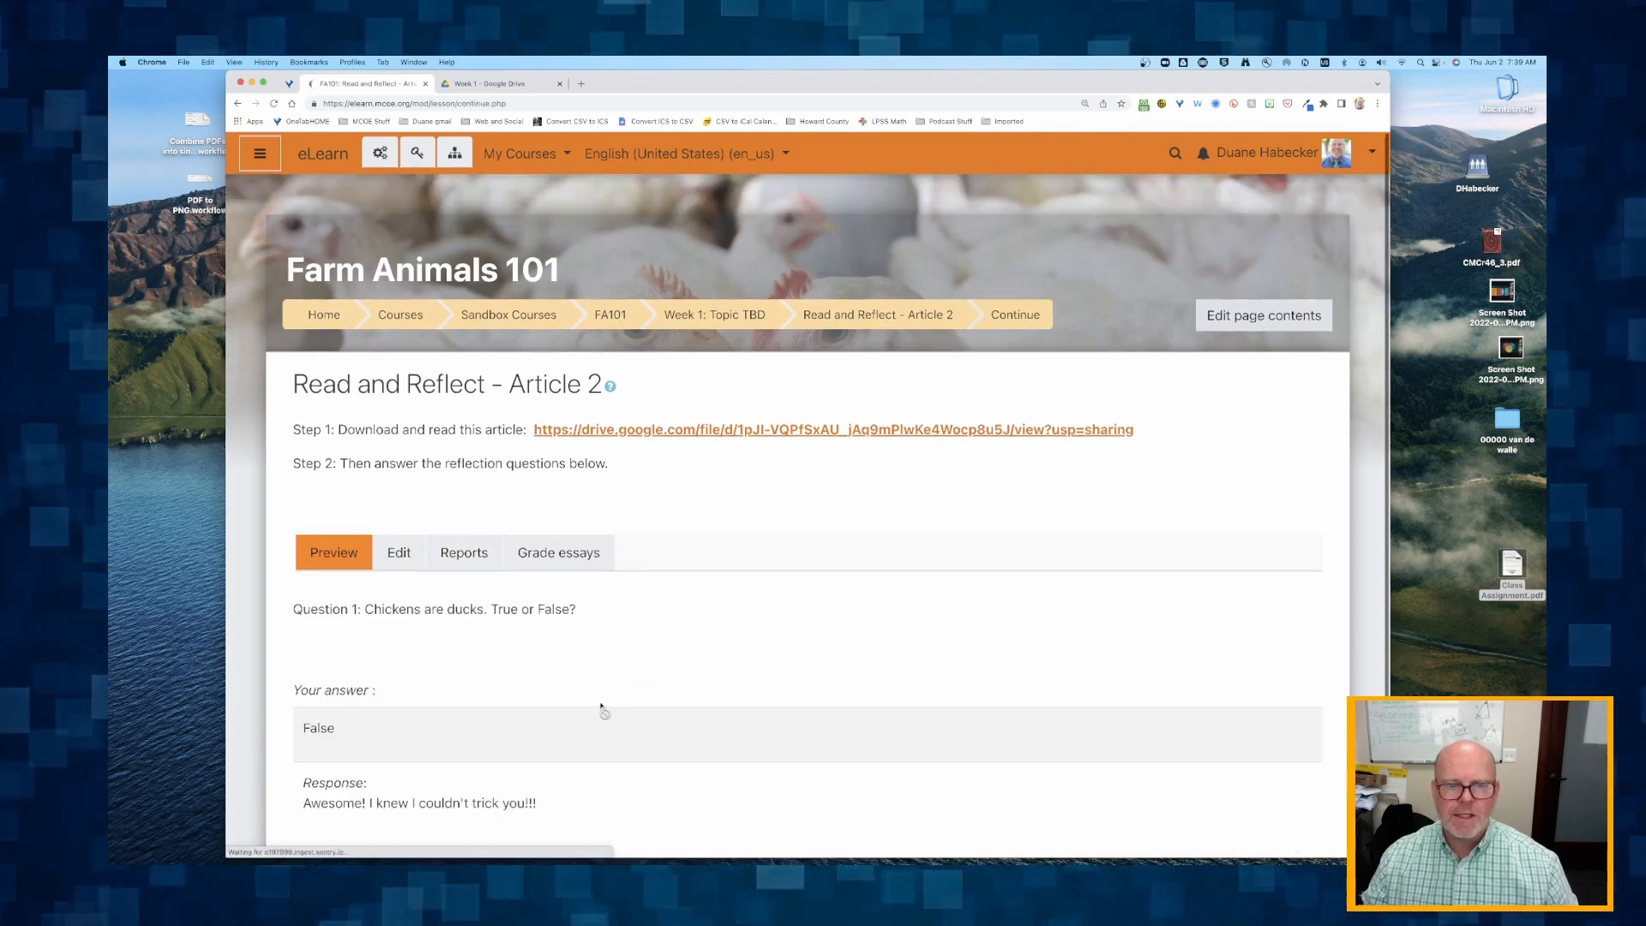
pyautogui.scroll(-3, 604, 711)
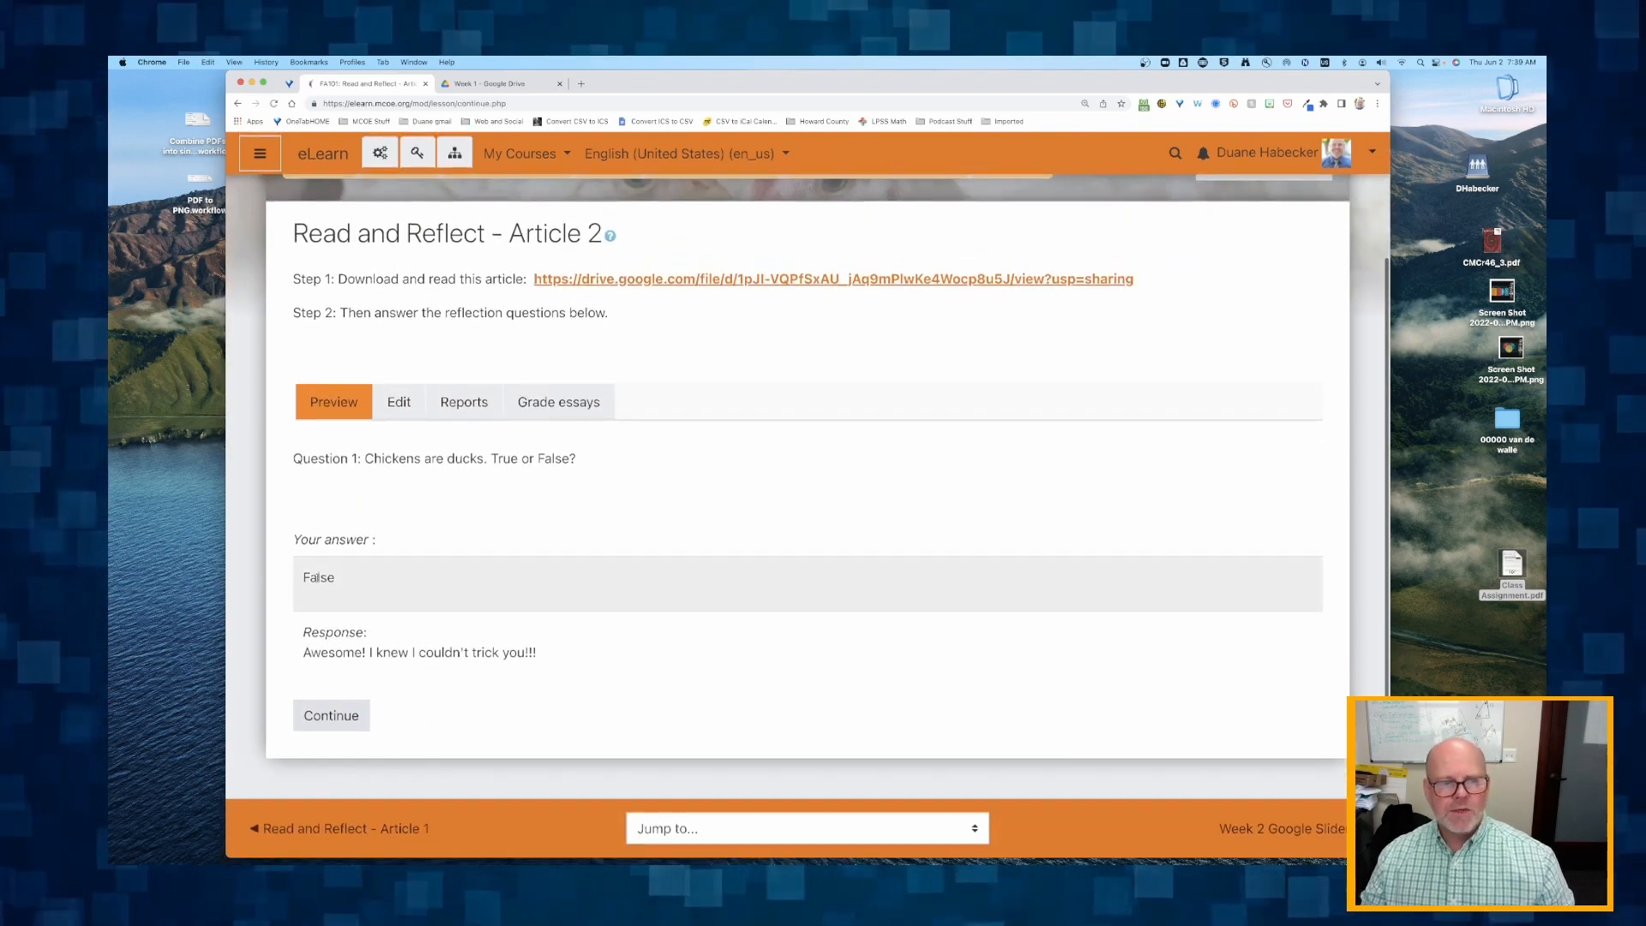
pyautogui.click(322, 719)
# Answer Question 2 in the preview with placeholder text, submit it, and review the end-of-lesson page.
pyautogui.scroll(-2, 344, 717)
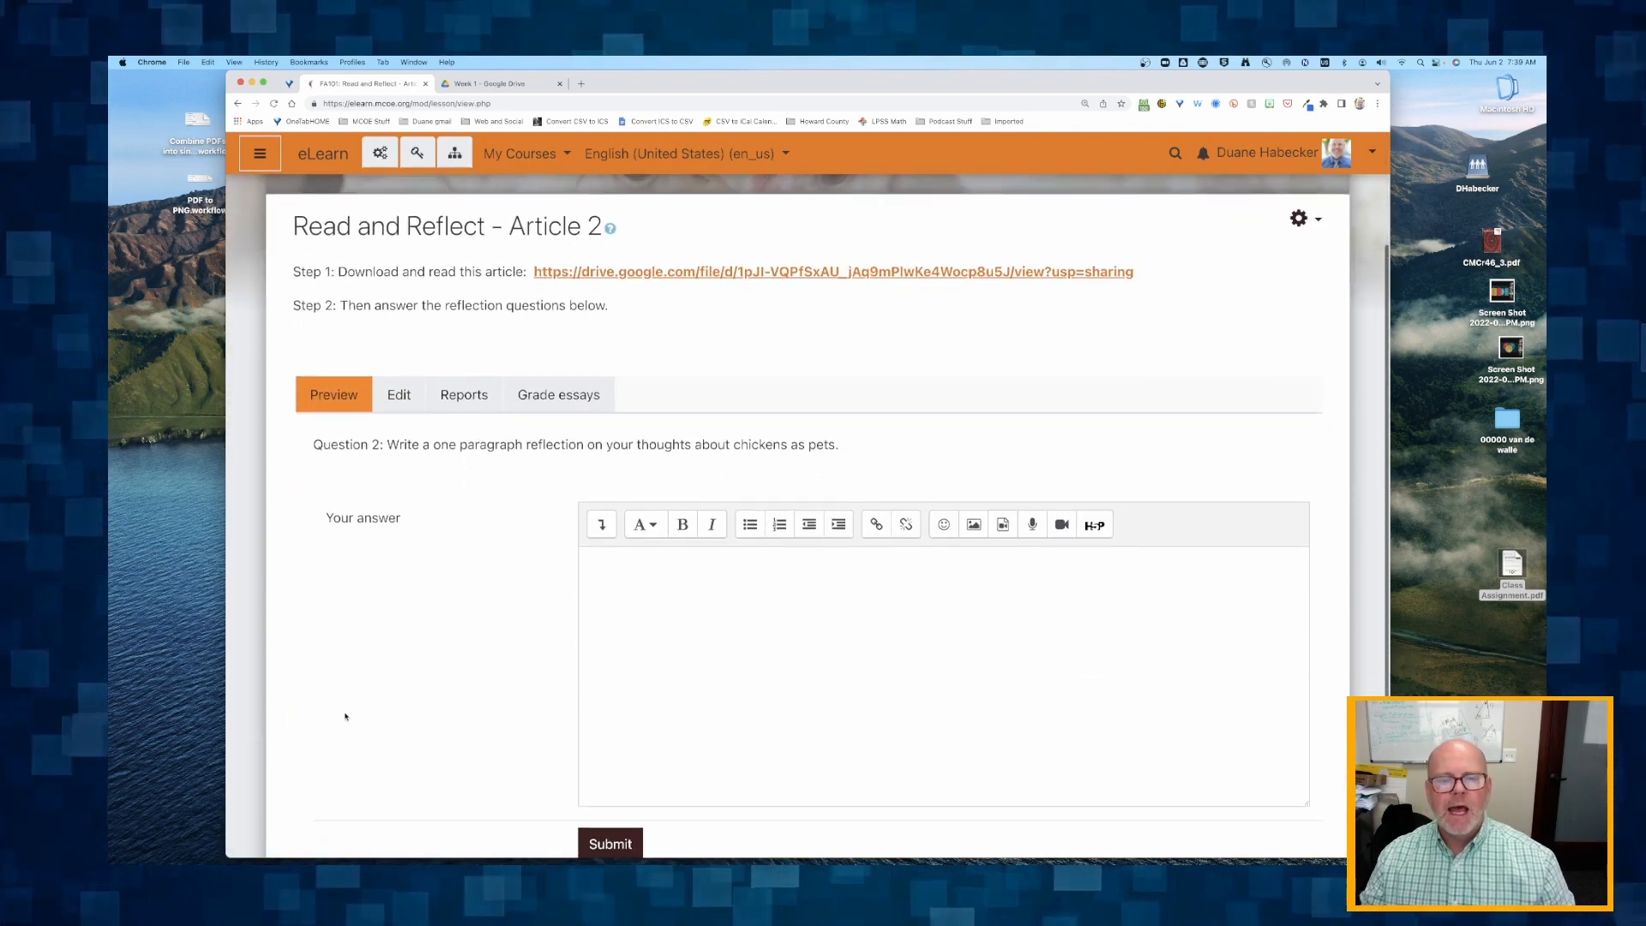
pyautogui.click(673, 684)
pyautogui.write('lkjhdf lkajdhfpajdksnpoiasdh ;kamsn ;kjasn ;ack')
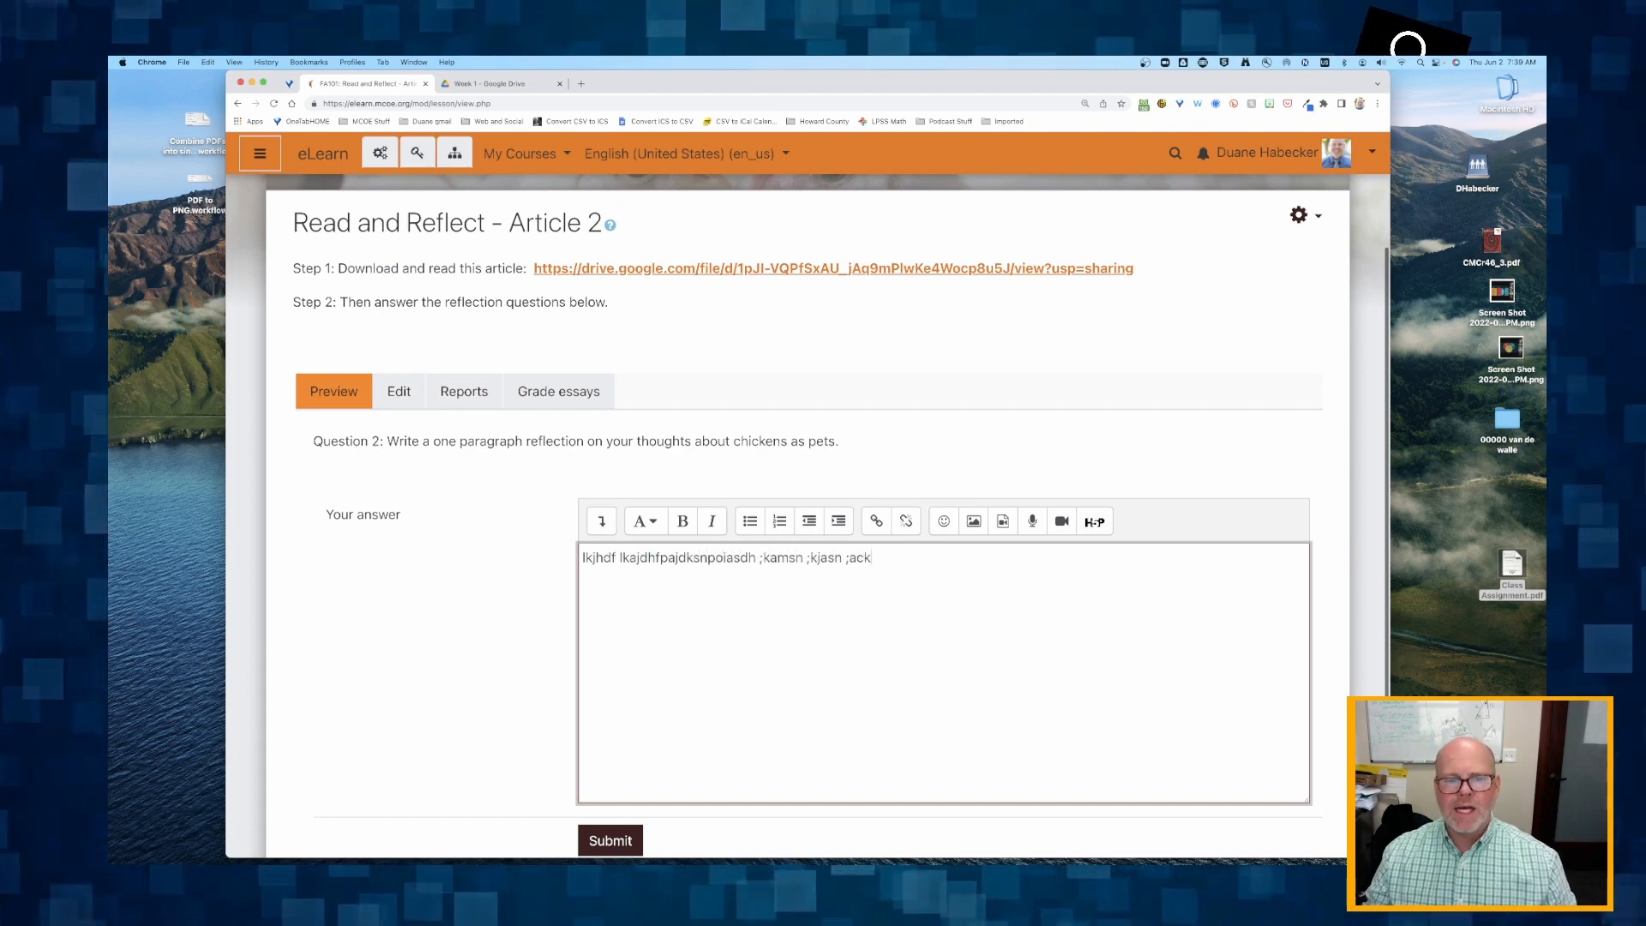
pyautogui.scroll(-2, 943, 600)
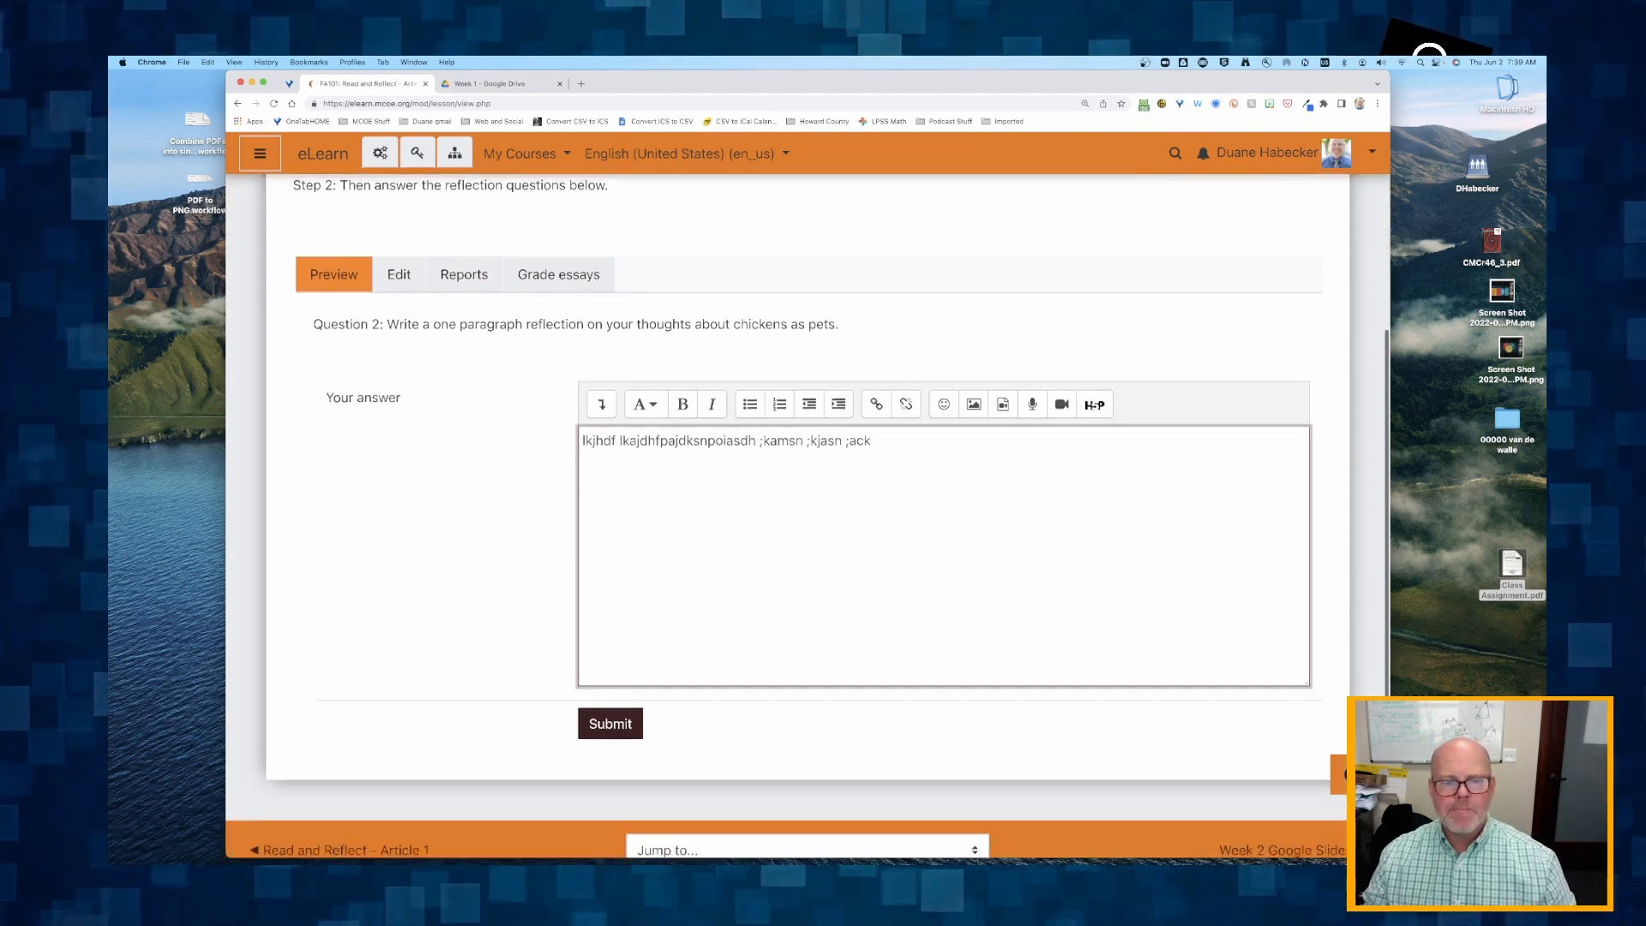
pyautogui.click(610, 699)
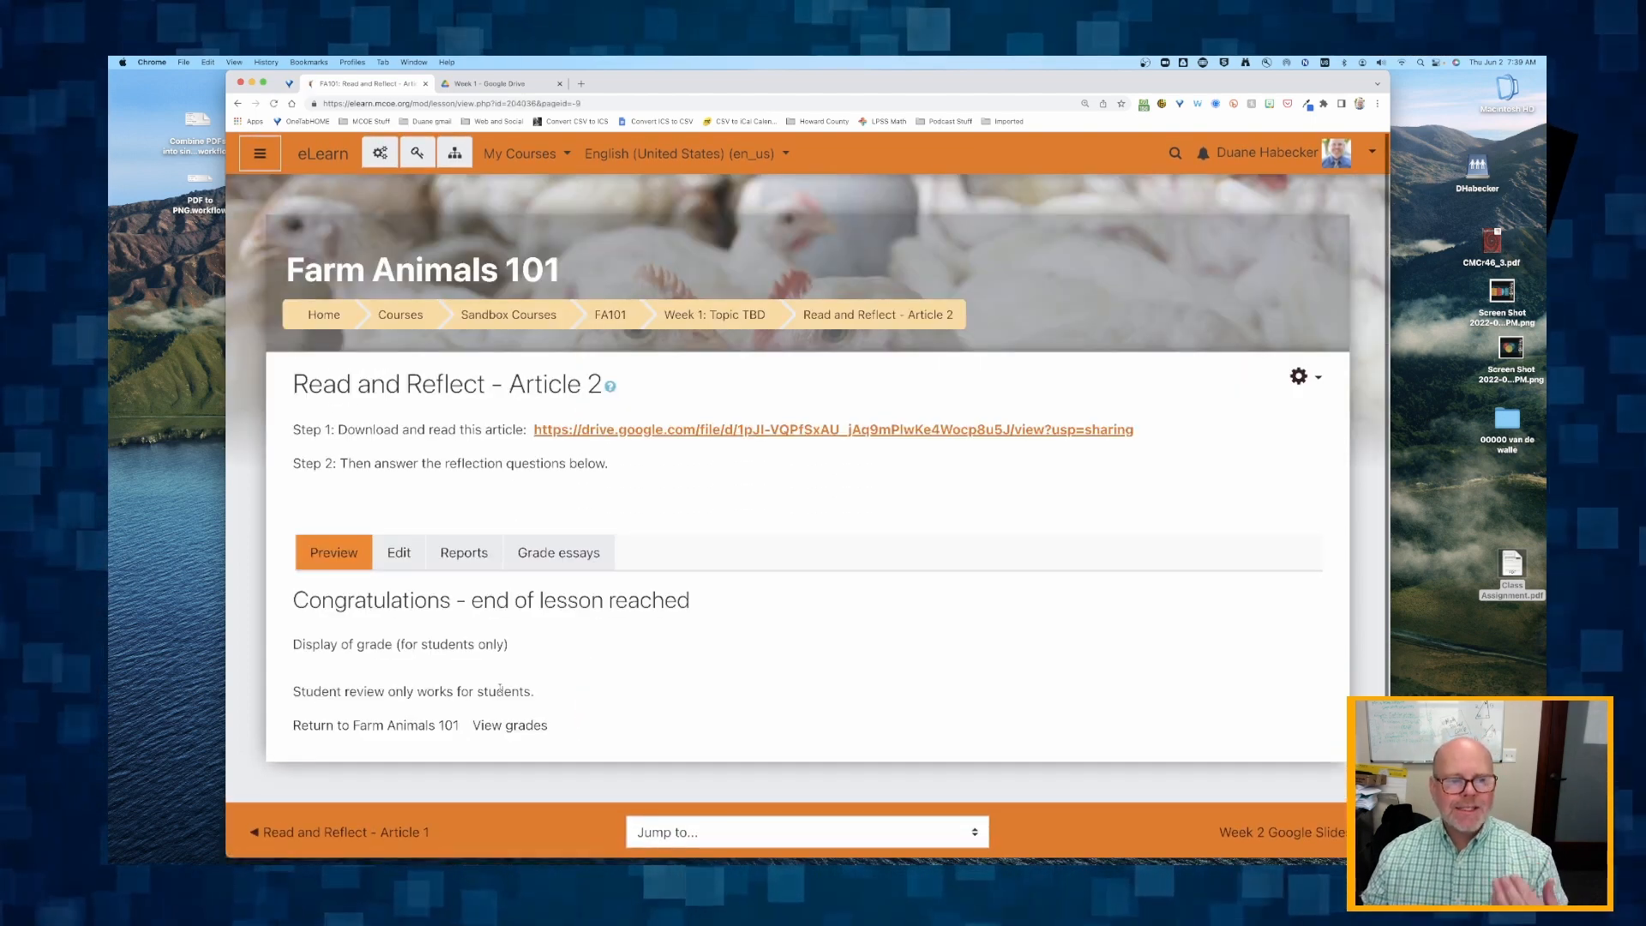
pyautogui.scroll(-1, 500, 689)
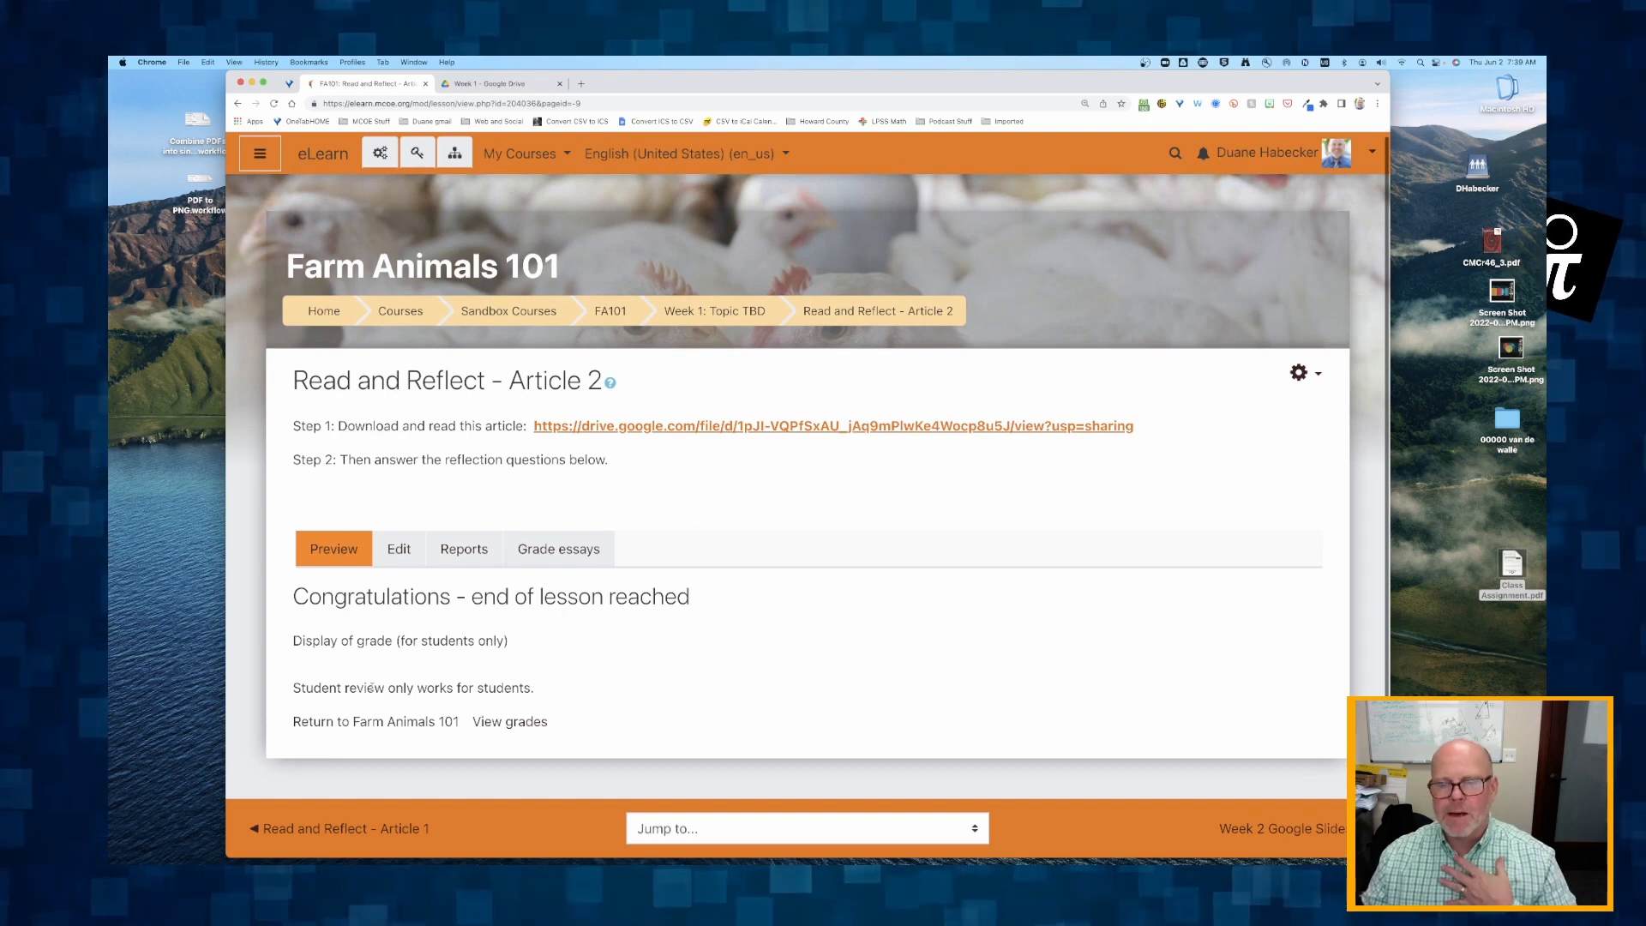
pyautogui.moveTo(306, 688); pyautogui.dragTo(552, 695)
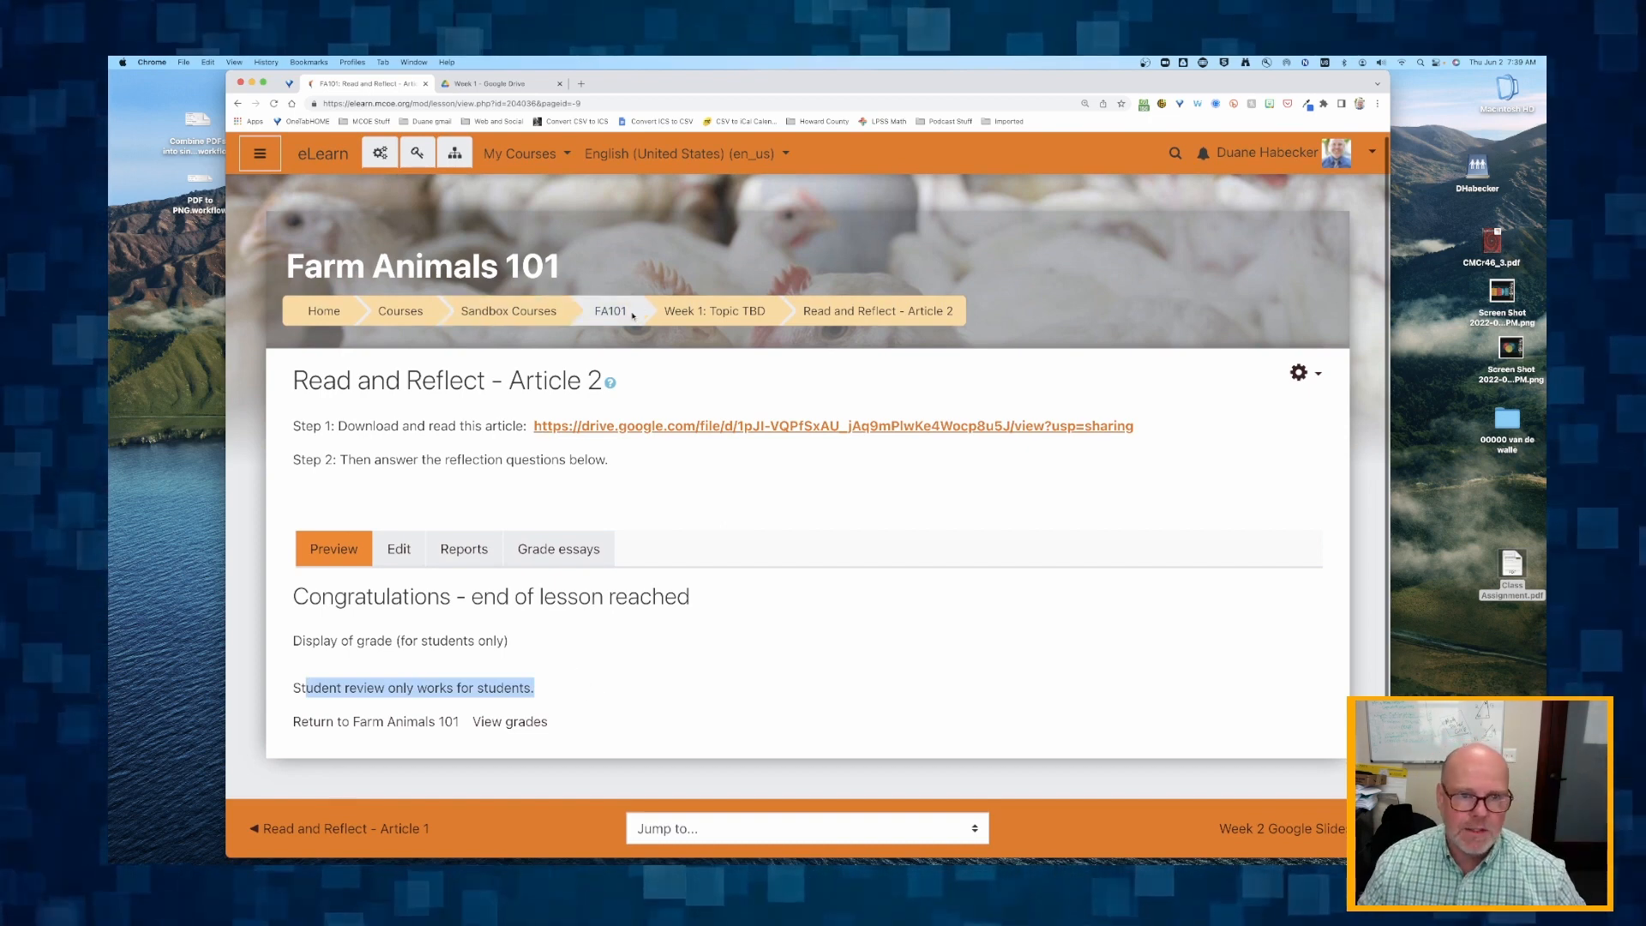
# Return to the Week 1 section, switch to the test student's Firefox window, and open the Read and Reflect - Article 2 lesson there.
pyautogui.click(713, 314)
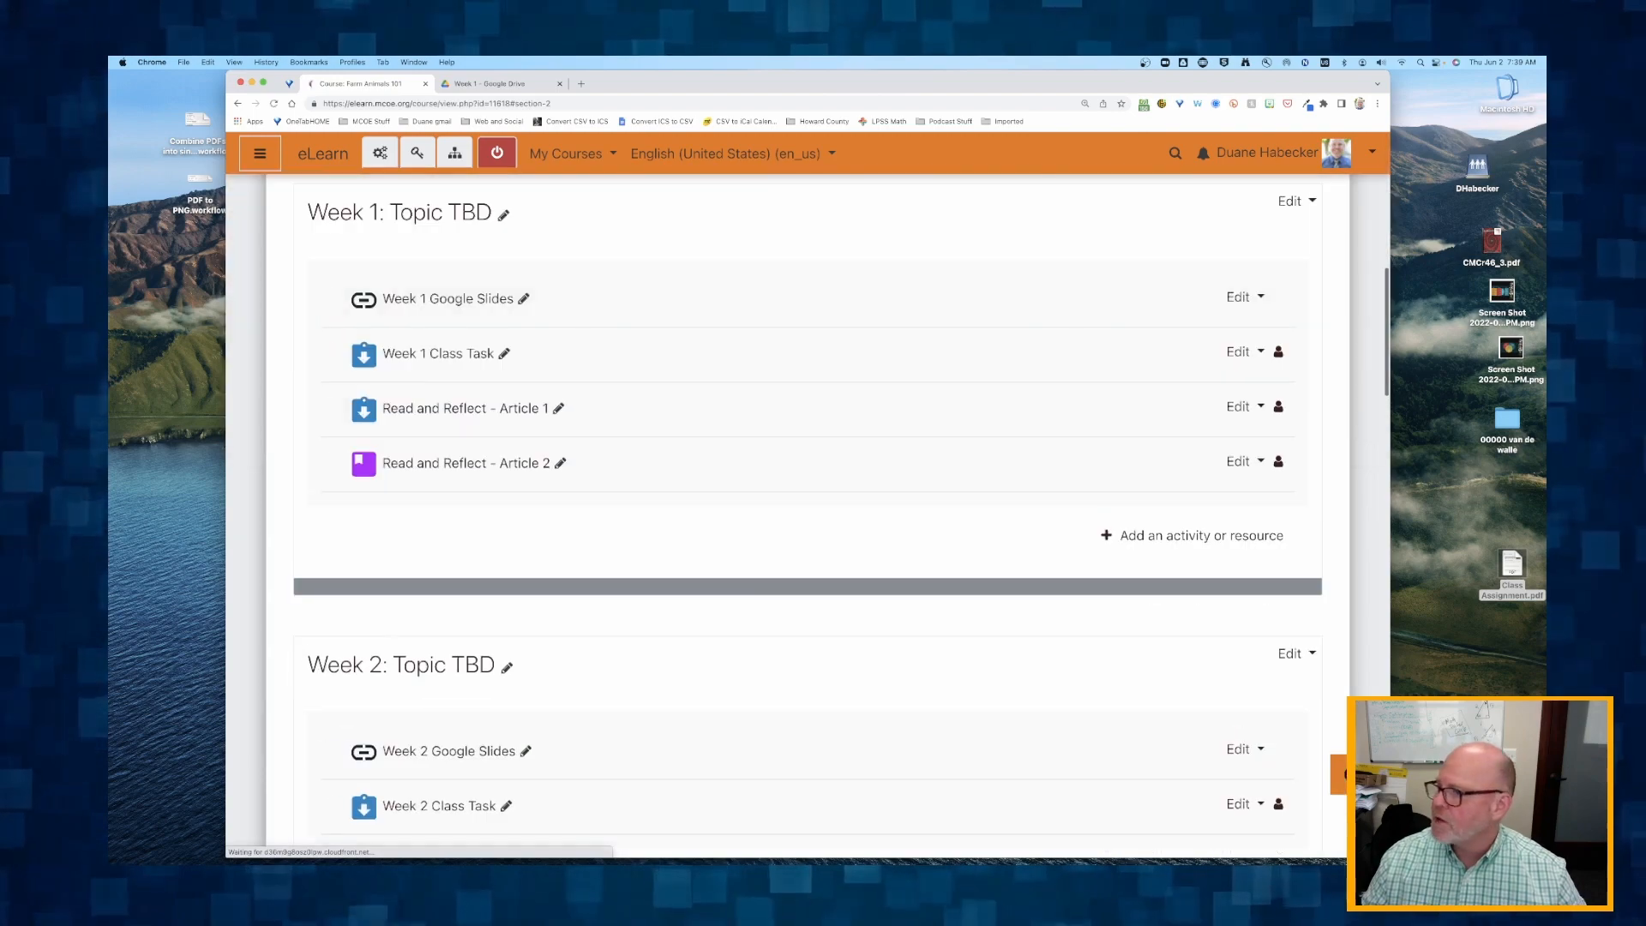
pyautogui.moveTo(1543, 377); pyautogui.dragTo(1105, 142)
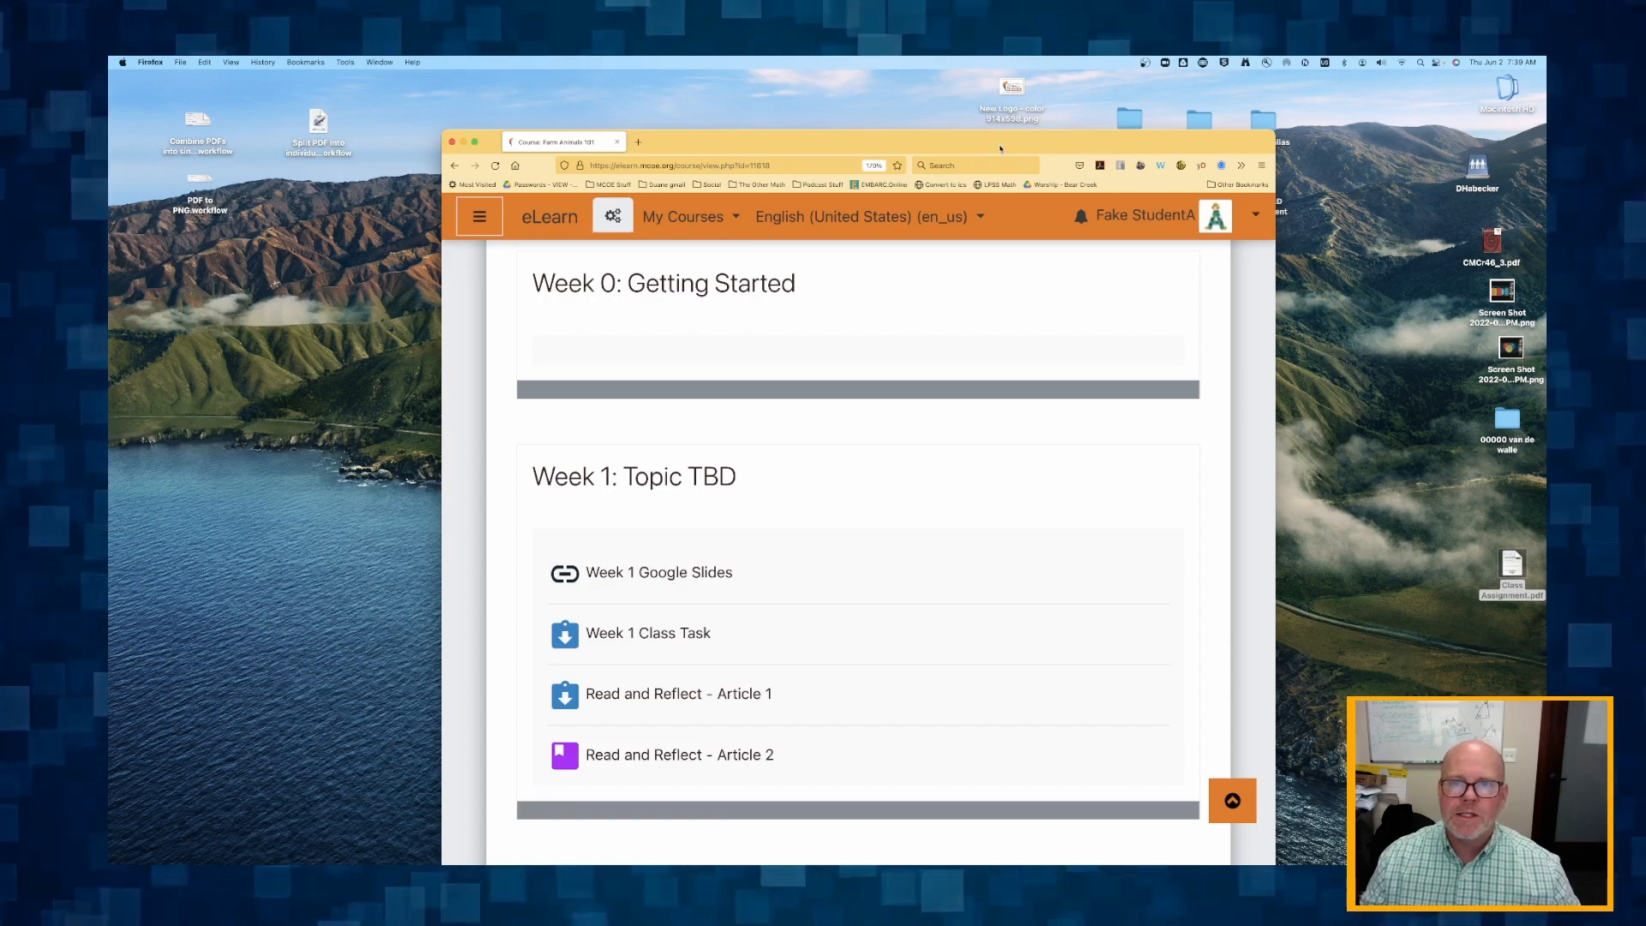
pyautogui.moveTo(1000, 149); pyautogui.dragTo(965, 103)
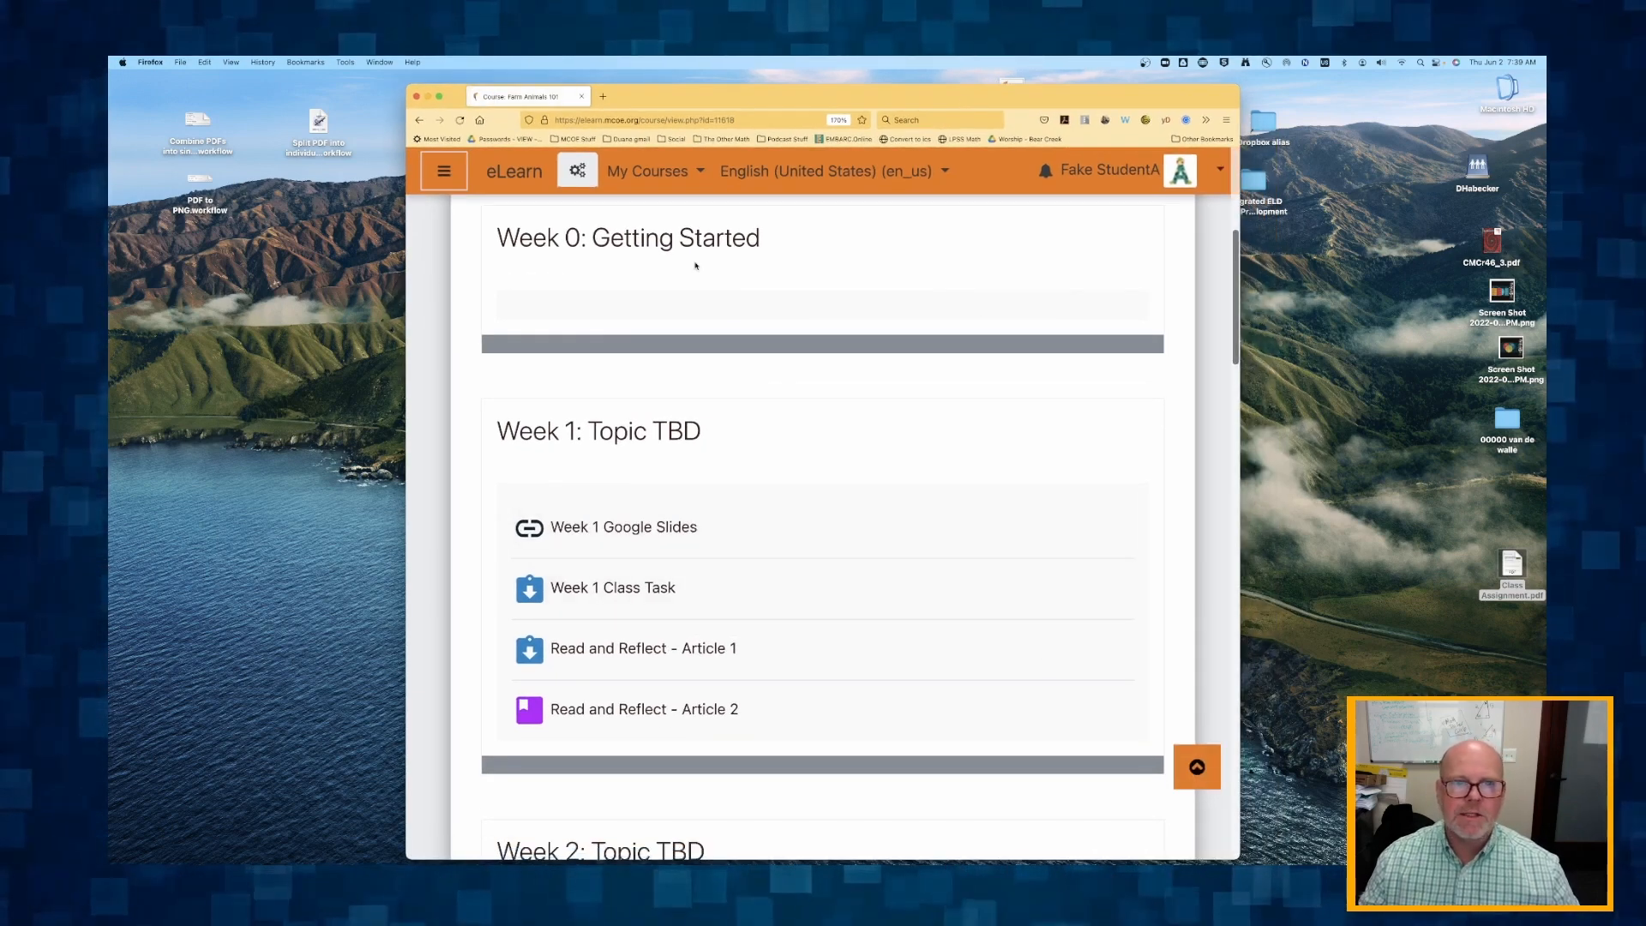
pyautogui.scroll(3, 696, 265)
pyautogui.scroll(-2, 772, 258)
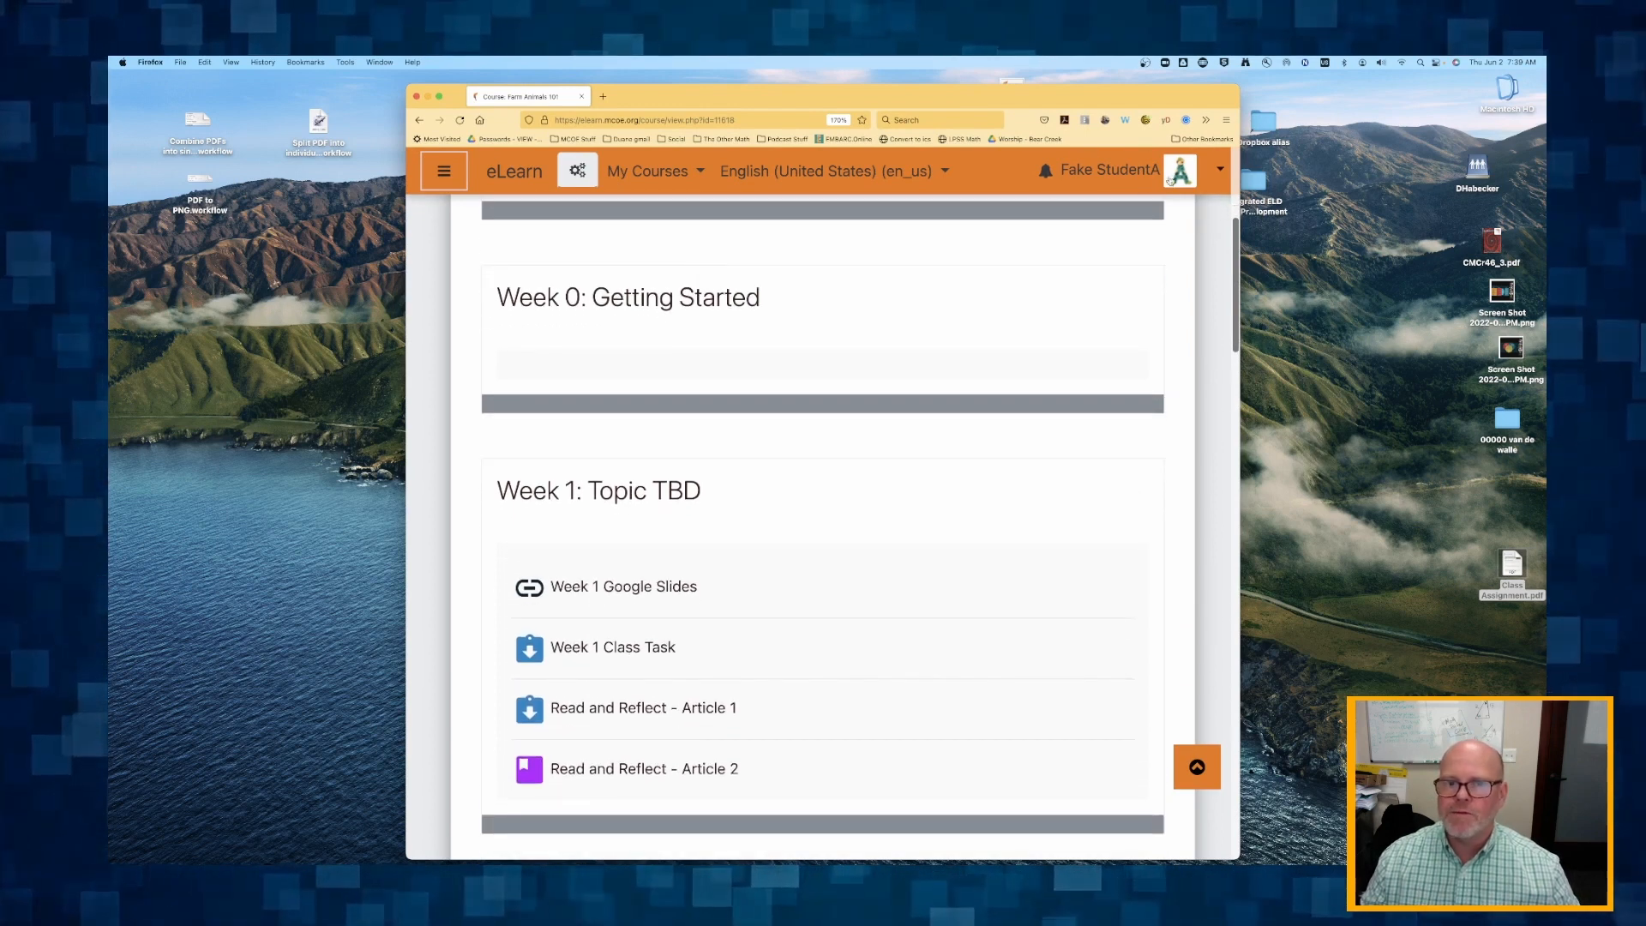
pyautogui.scroll(-5, 460, 411)
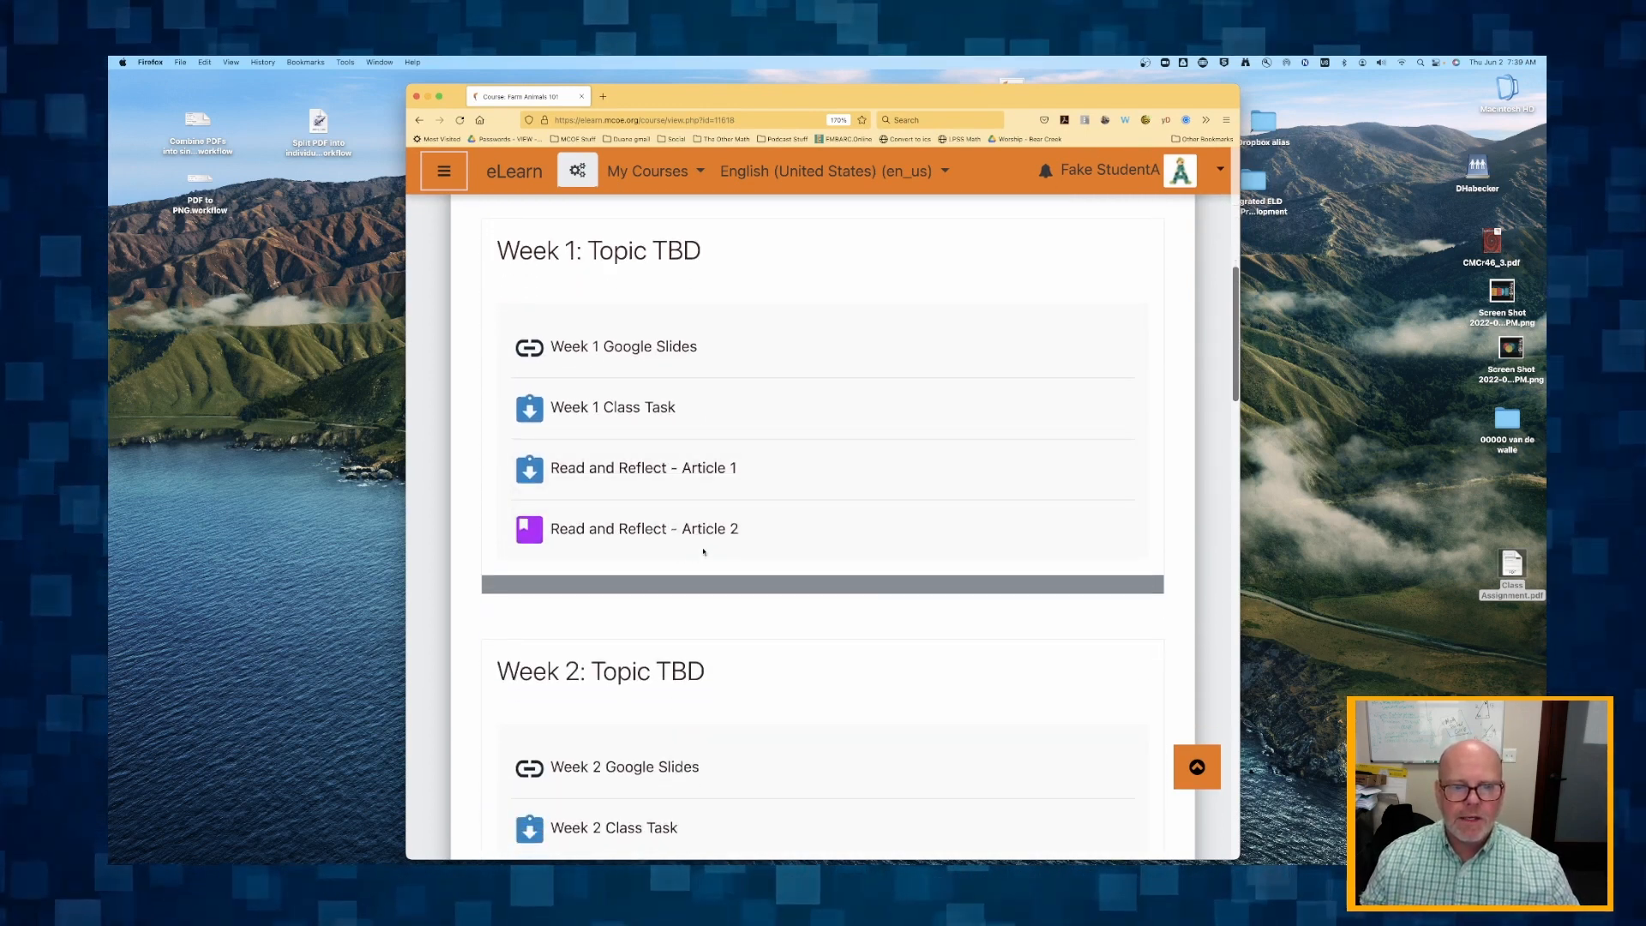
pyautogui.click(638, 529)
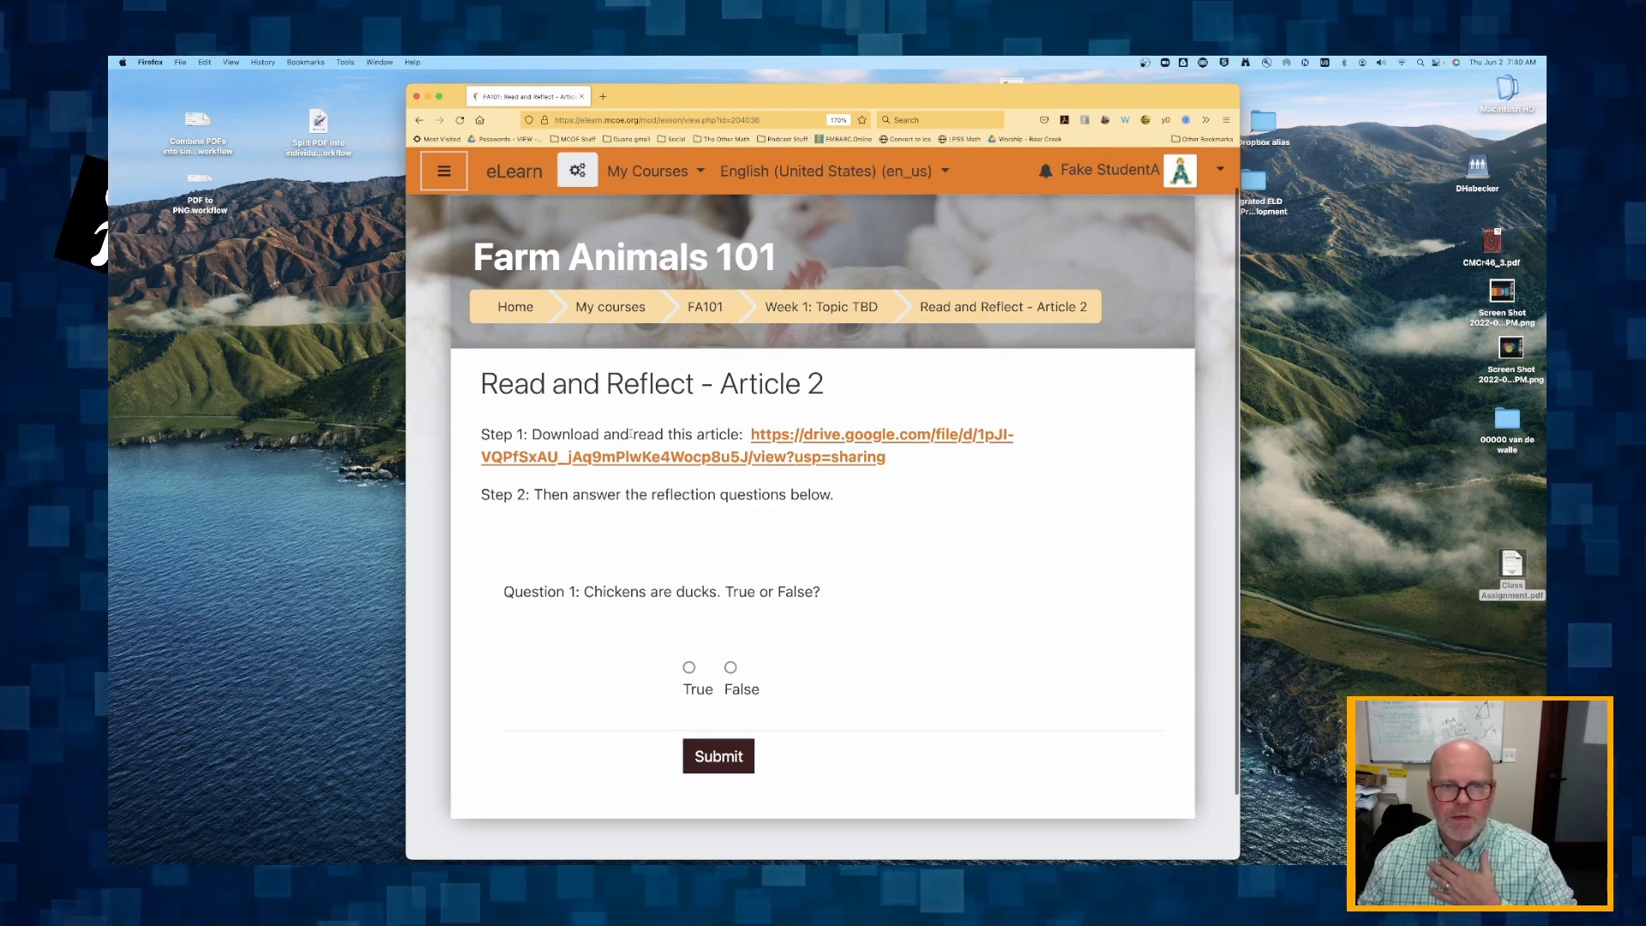
# As the student, submit True as the answer to Question 1, read the feedback, and choose to try again.
pyautogui.moveTo(631, 433); pyautogui.dragTo(797, 498)
pyautogui.click(797, 497)
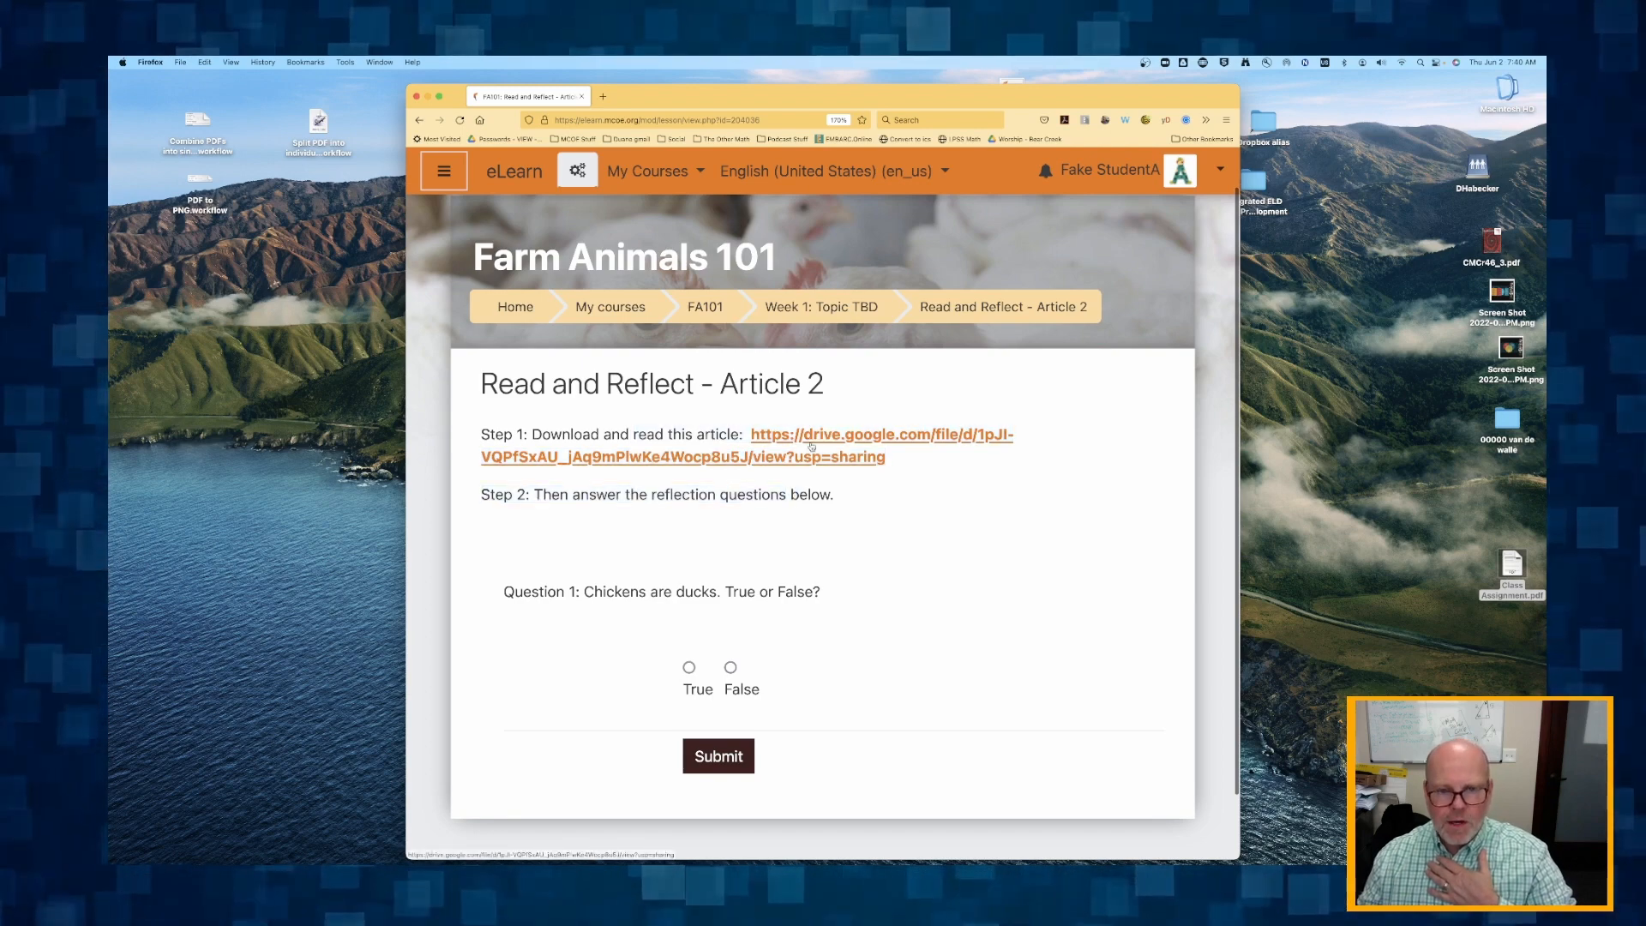
pyautogui.scroll(1, 722, 623)
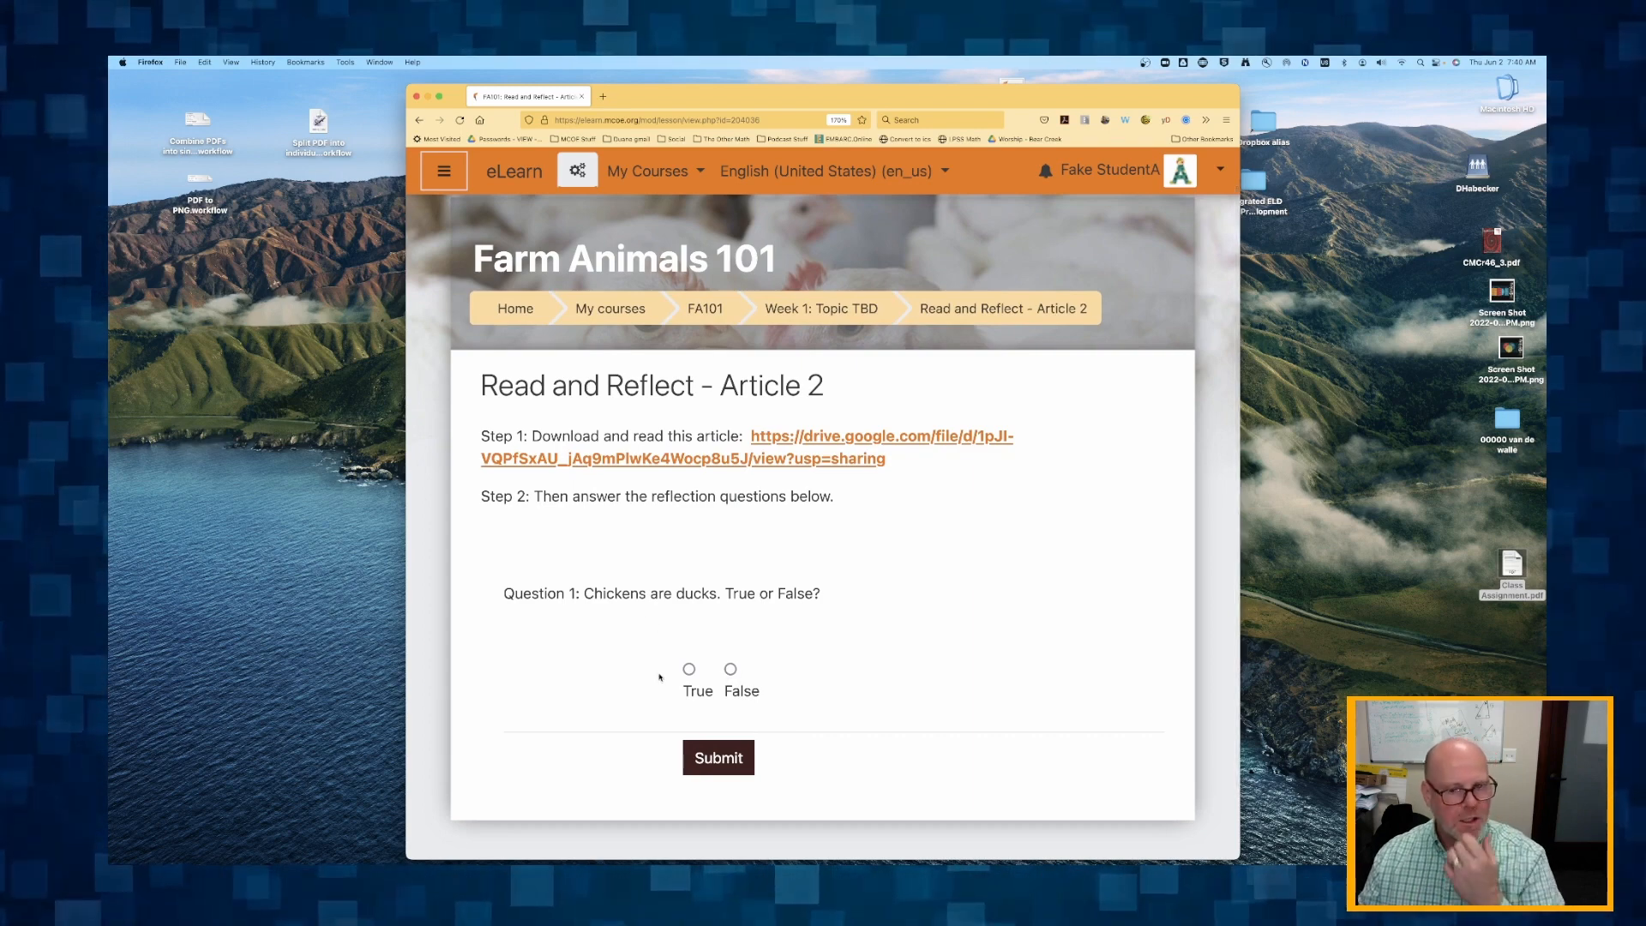
pyautogui.click(716, 757)
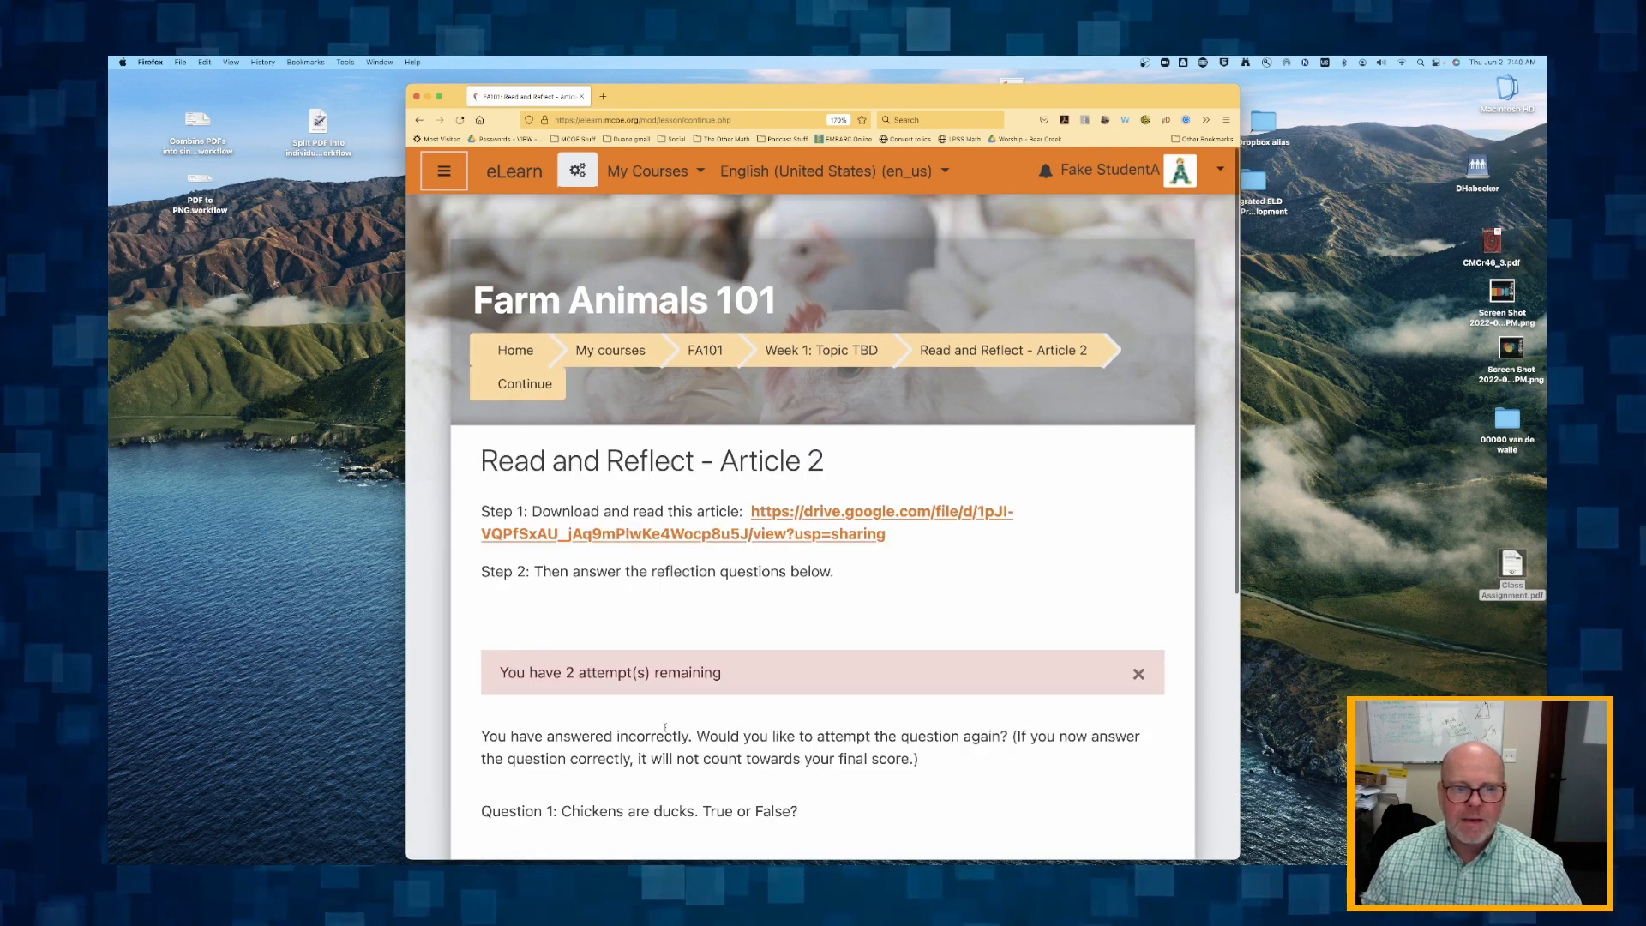
pyautogui.scroll(-5, 526, 622)
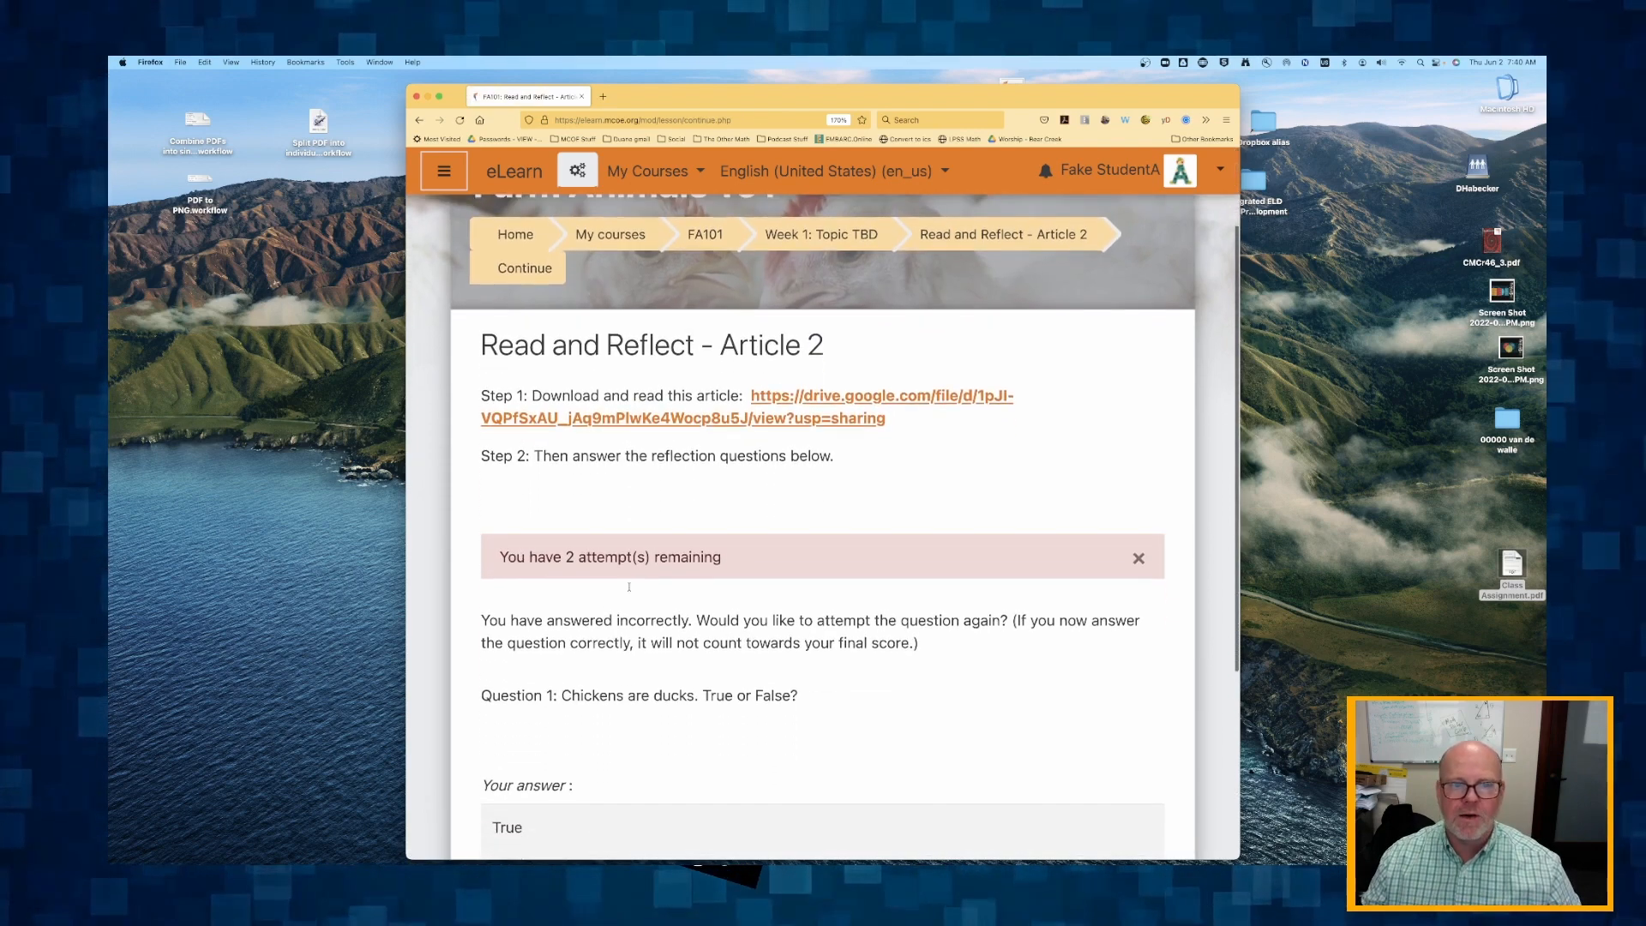
pyautogui.scroll(-1, 575, 468)
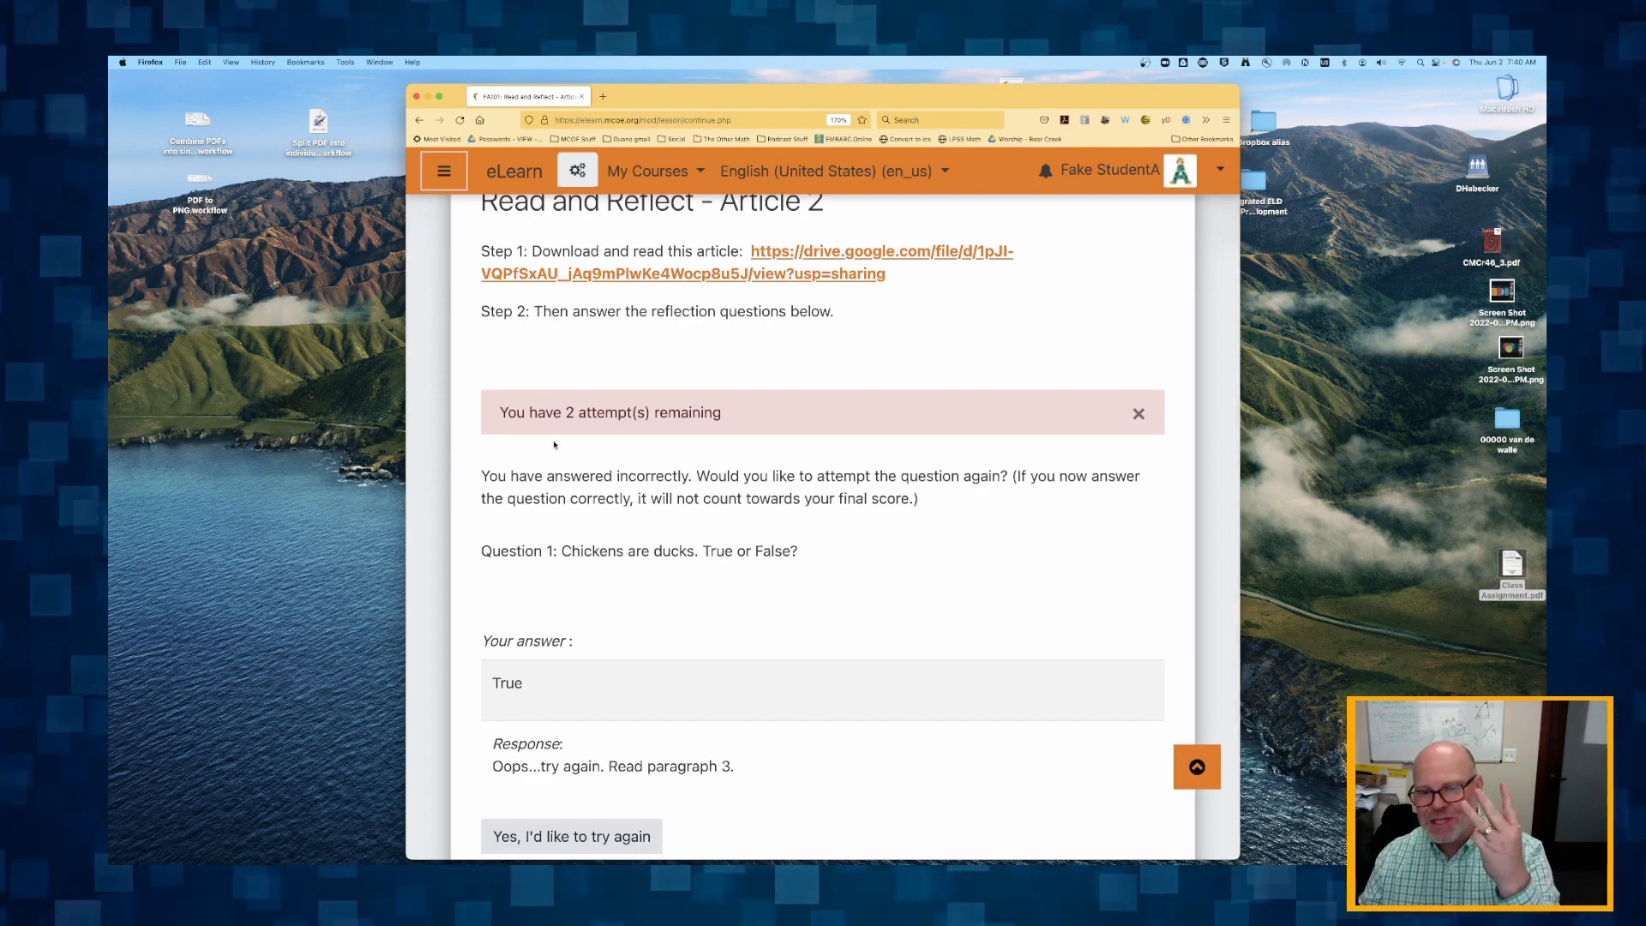
pyautogui.scroll(-2, 537, 475)
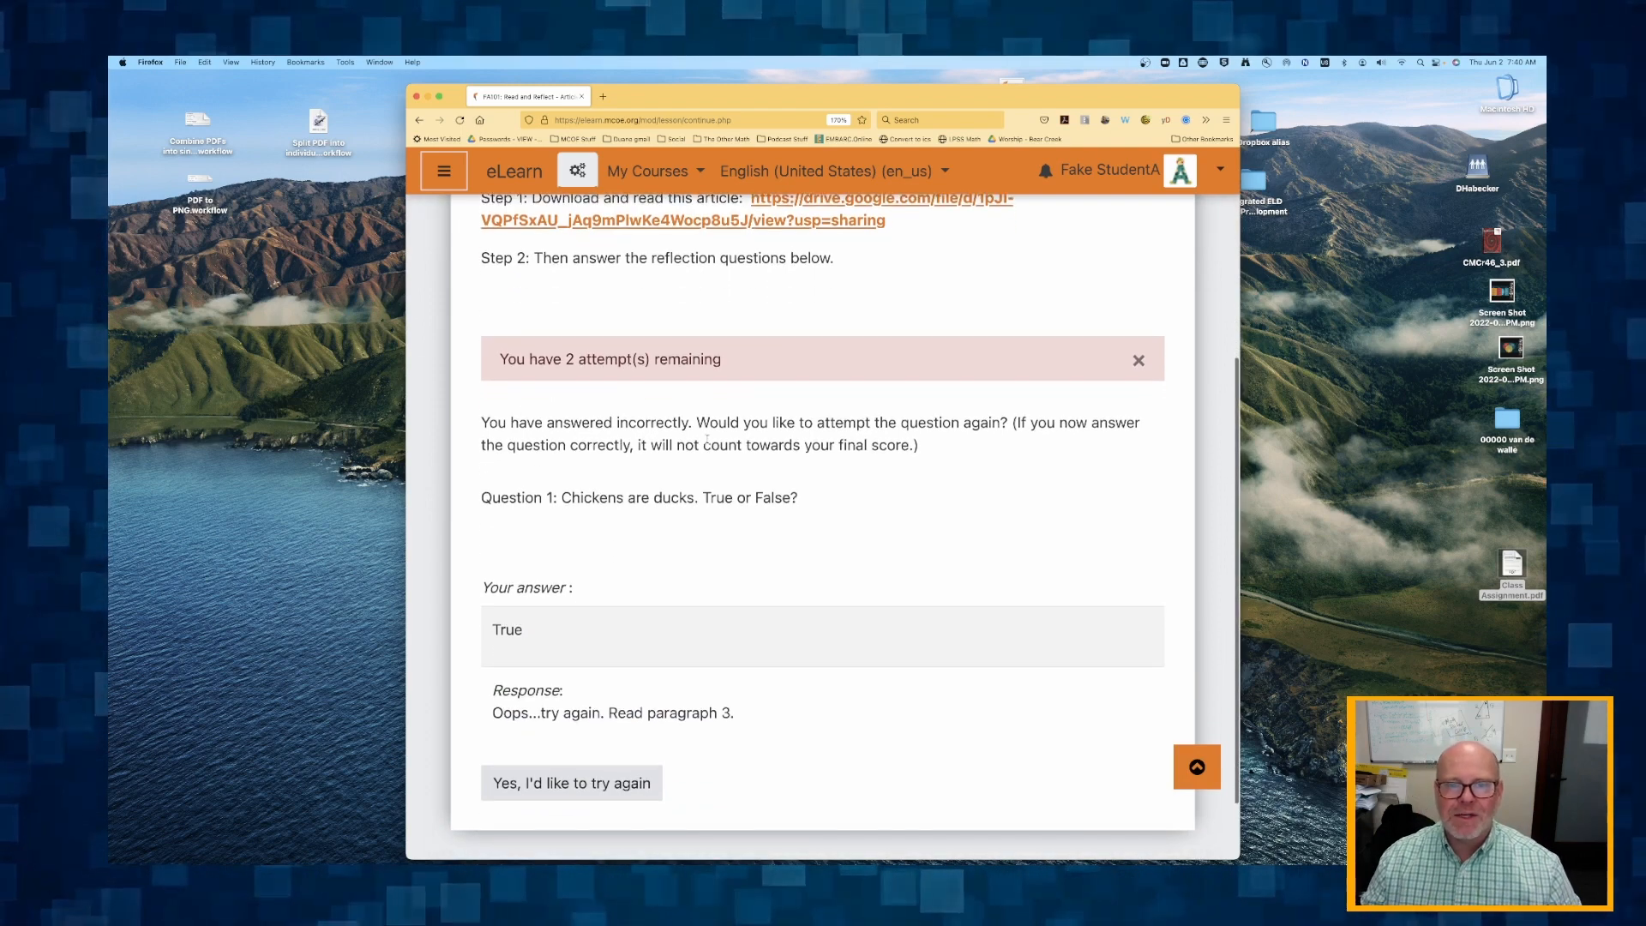
pyautogui.scroll(-1, 652, 480)
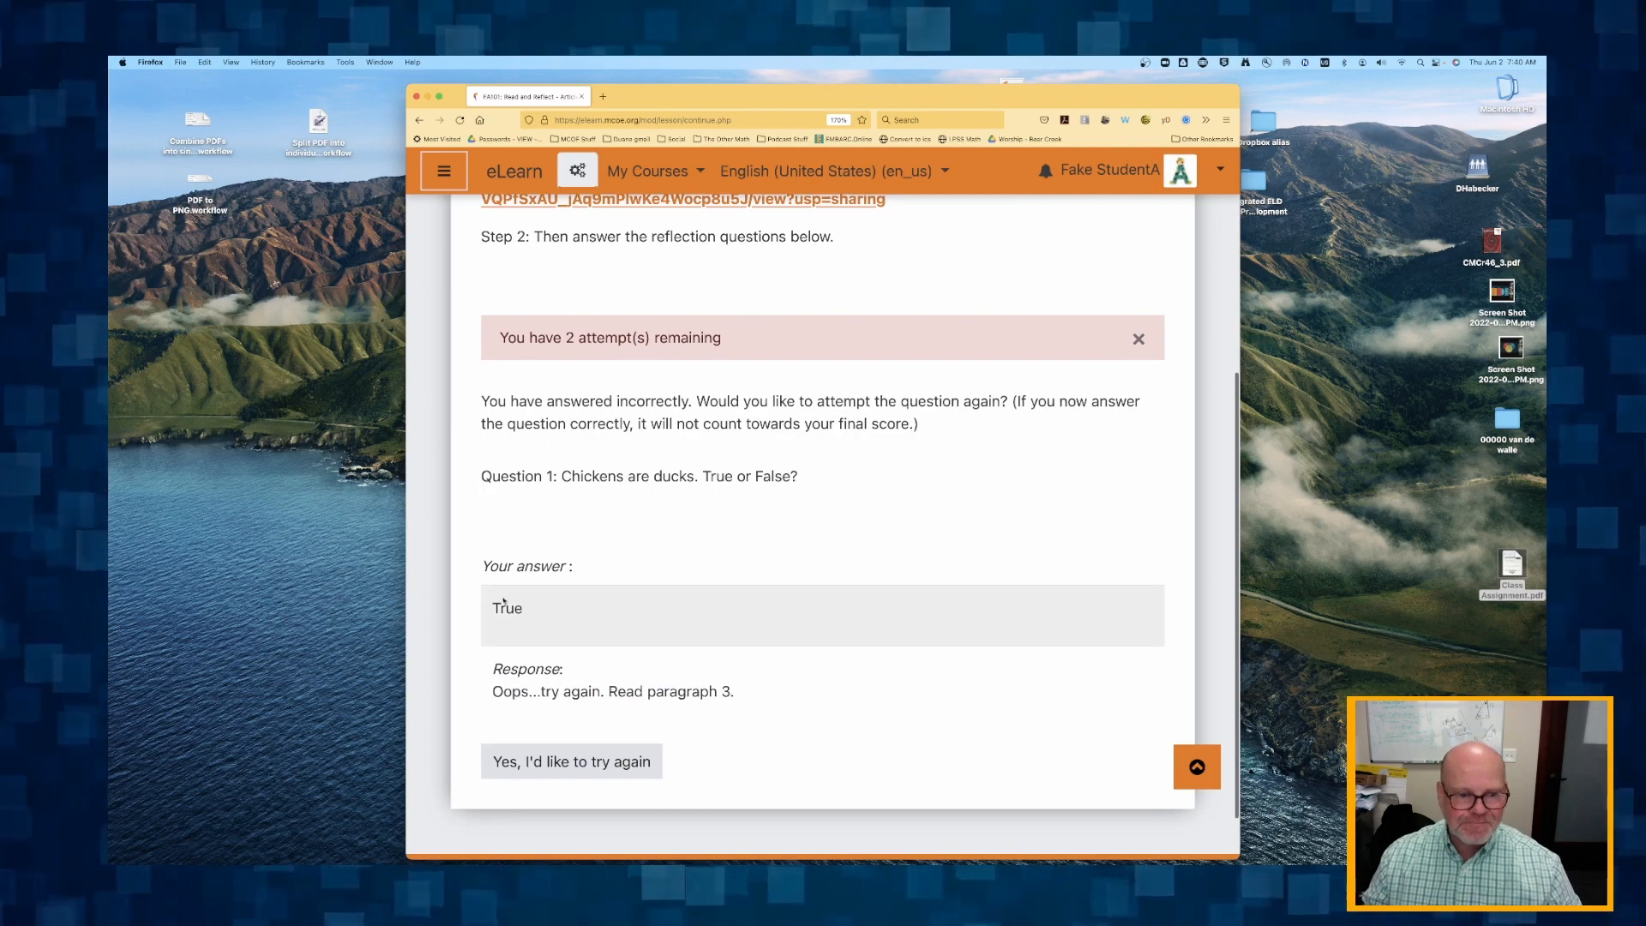
pyautogui.click(573, 761)
# As the student, submit False as the answer to Question 1 and continue to Question 2.
pyautogui.scroll(-3, 577, 652)
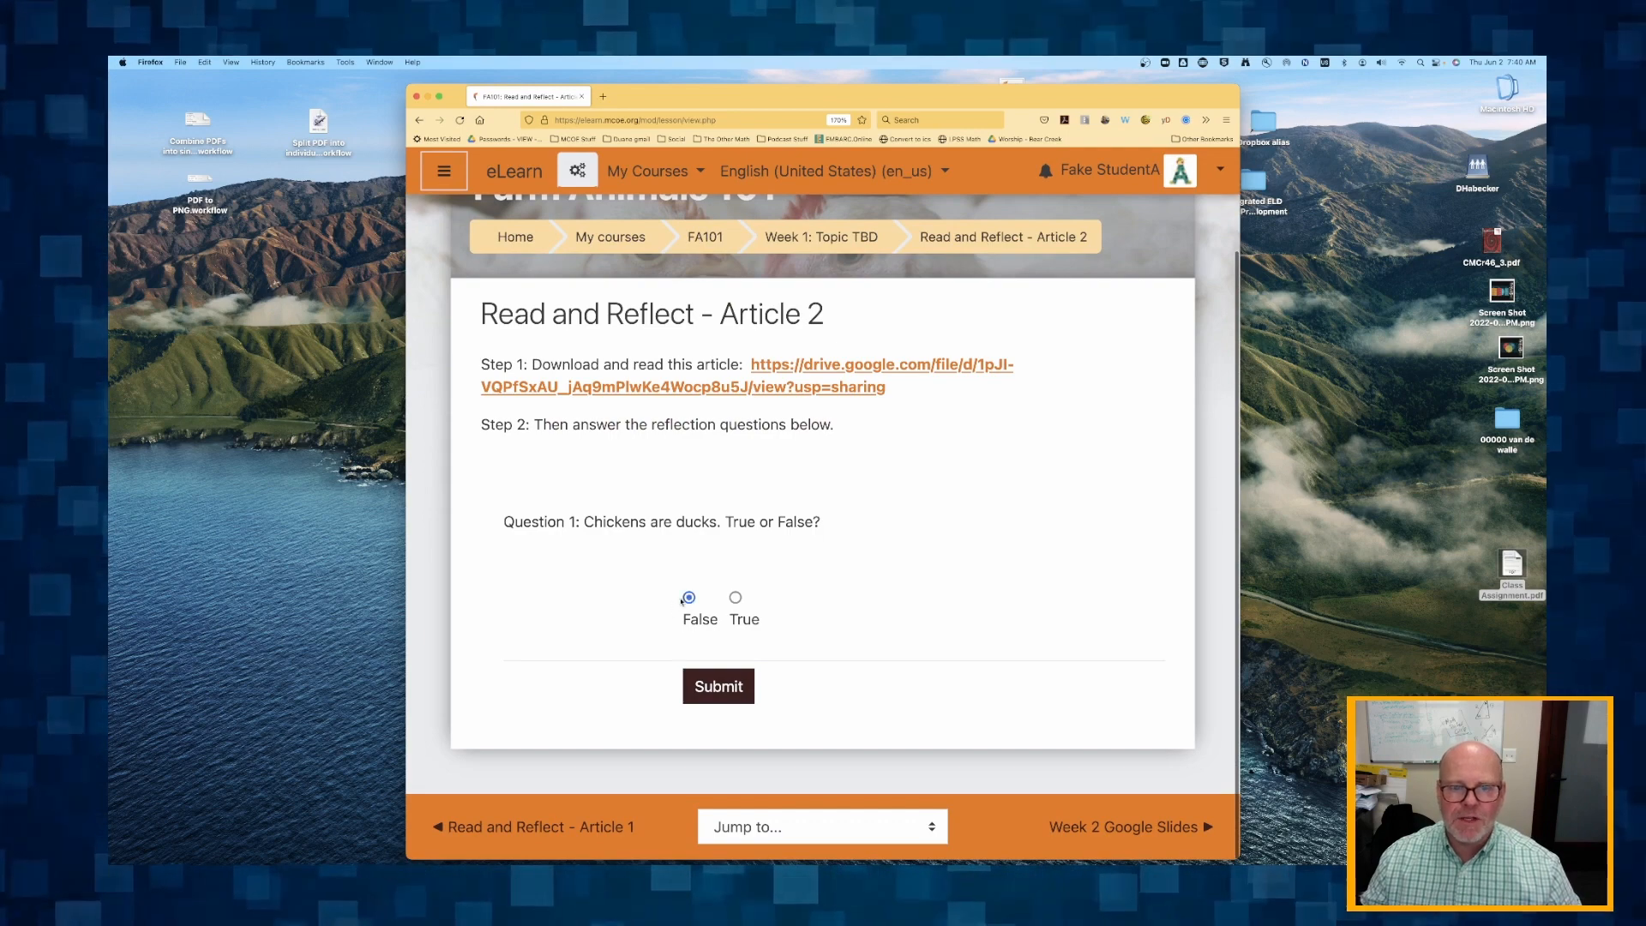
pyautogui.click(697, 686)
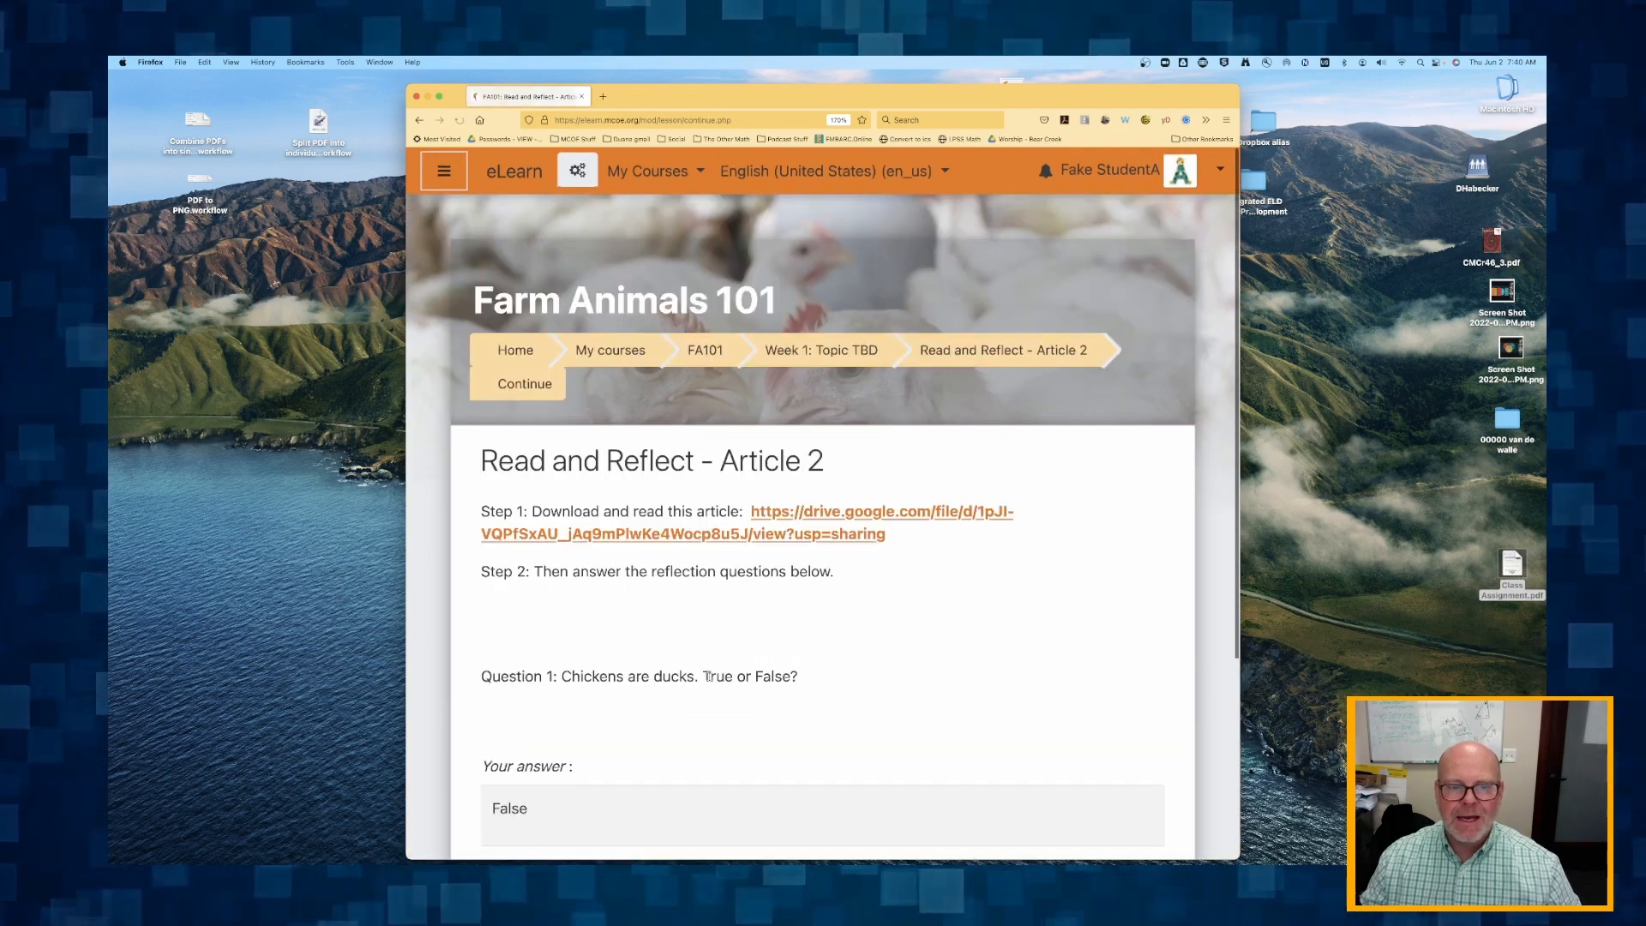
pyautogui.scroll(-5, 708, 677)
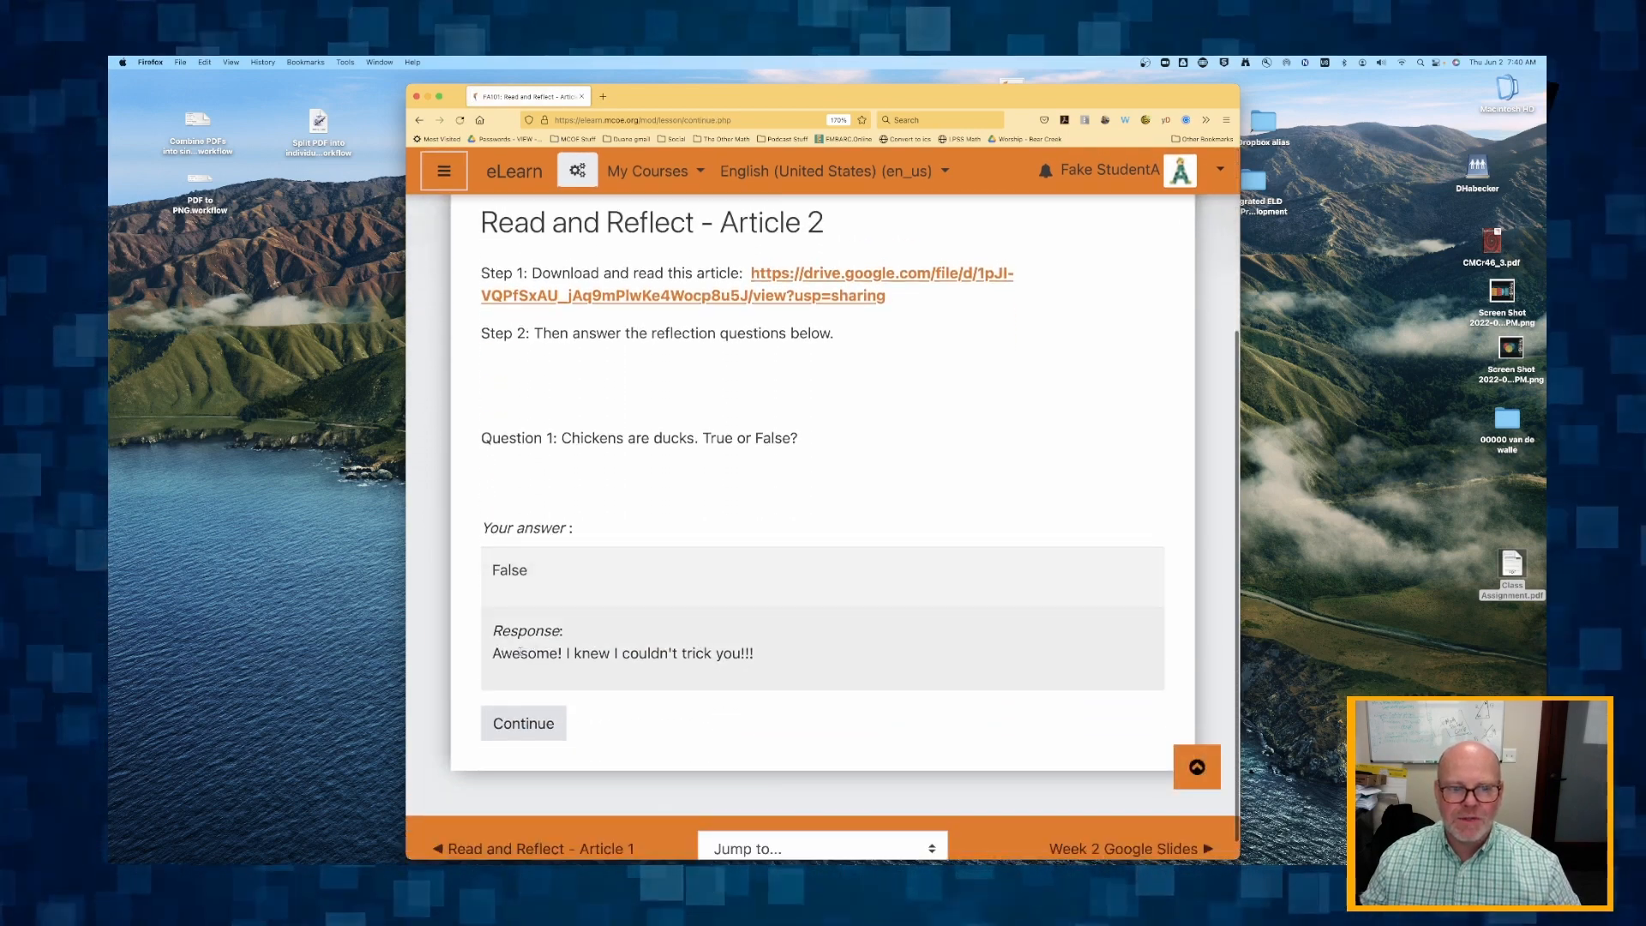
pyautogui.moveTo(566, 654); pyautogui.dragTo(755, 653)
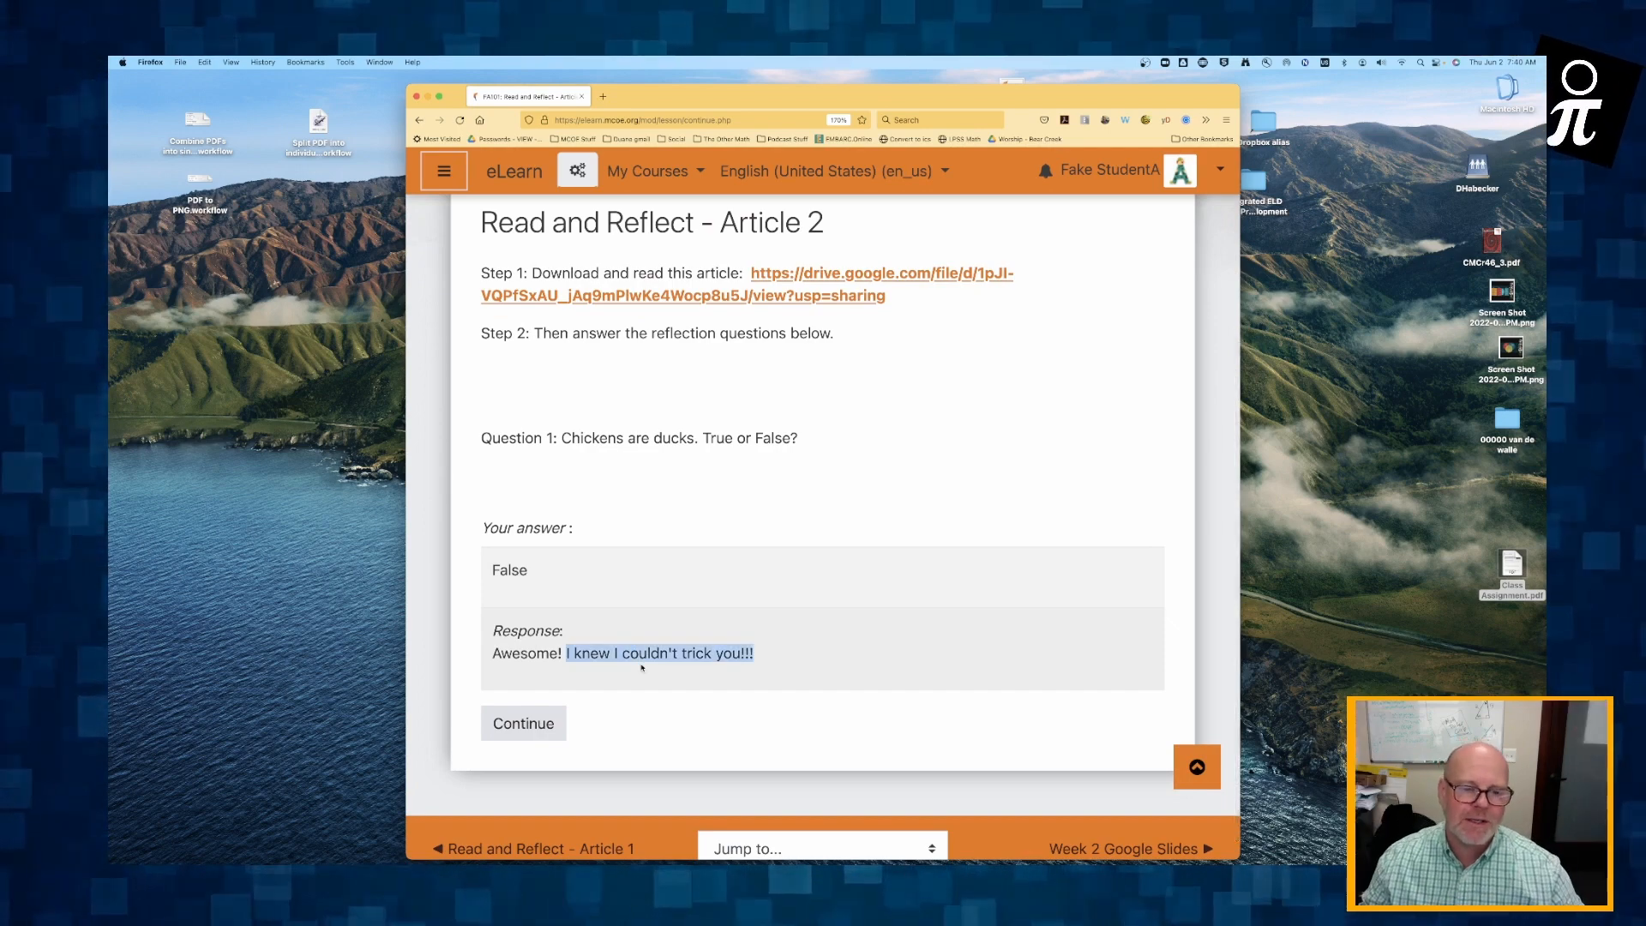
pyautogui.scroll(-1, 600, 677)
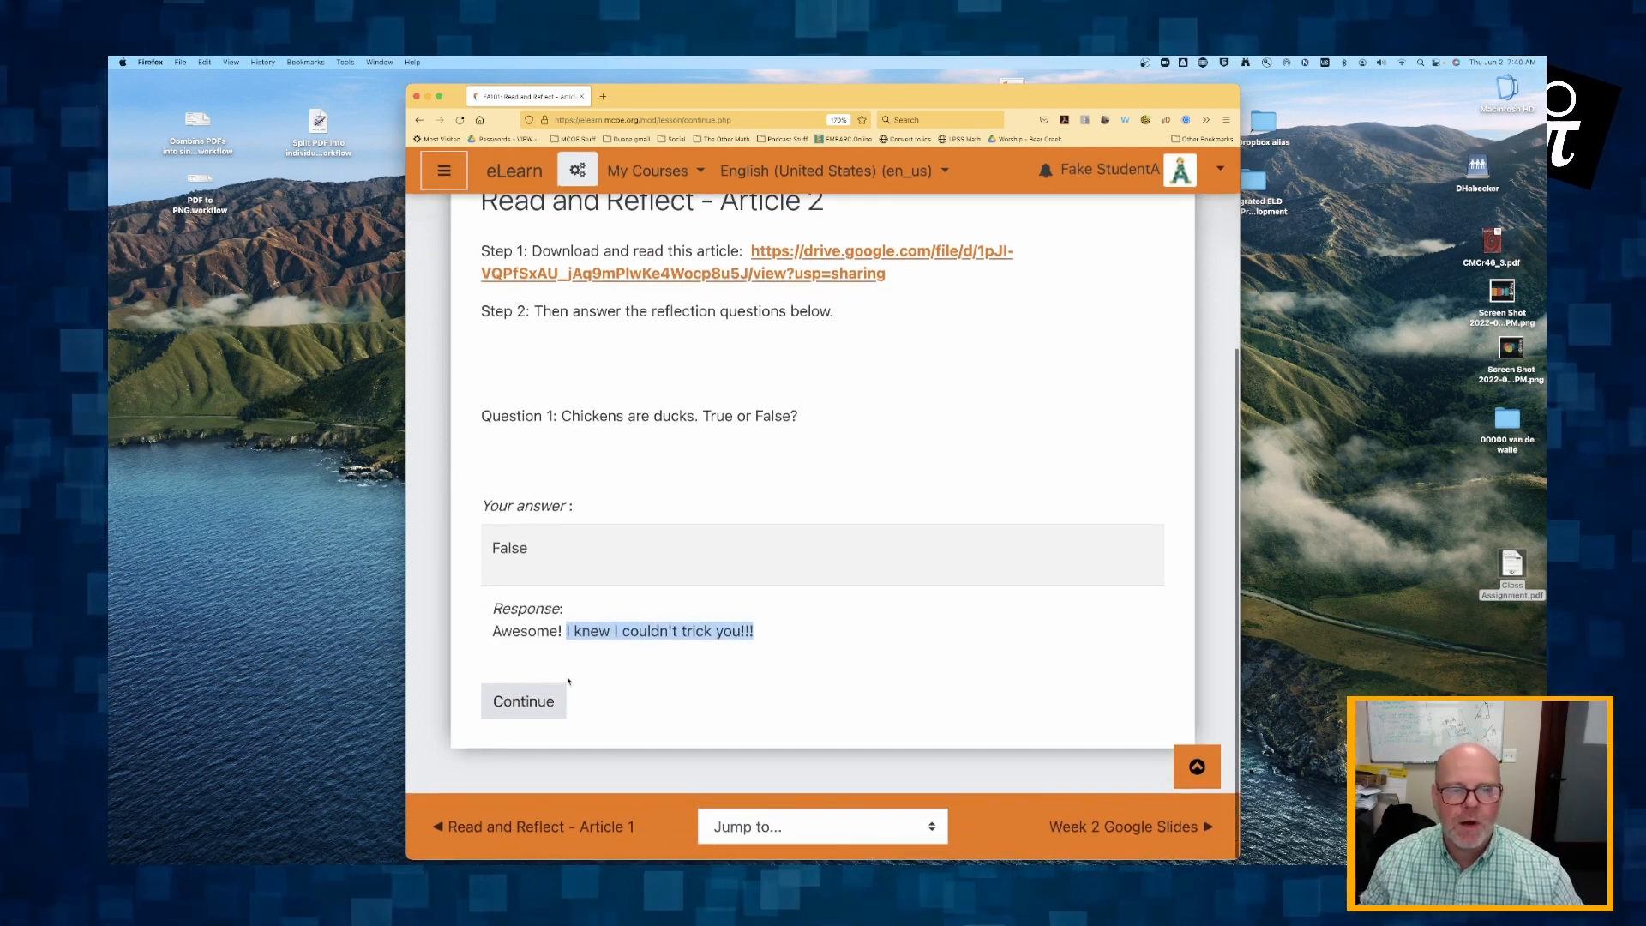
pyautogui.click(516, 703)
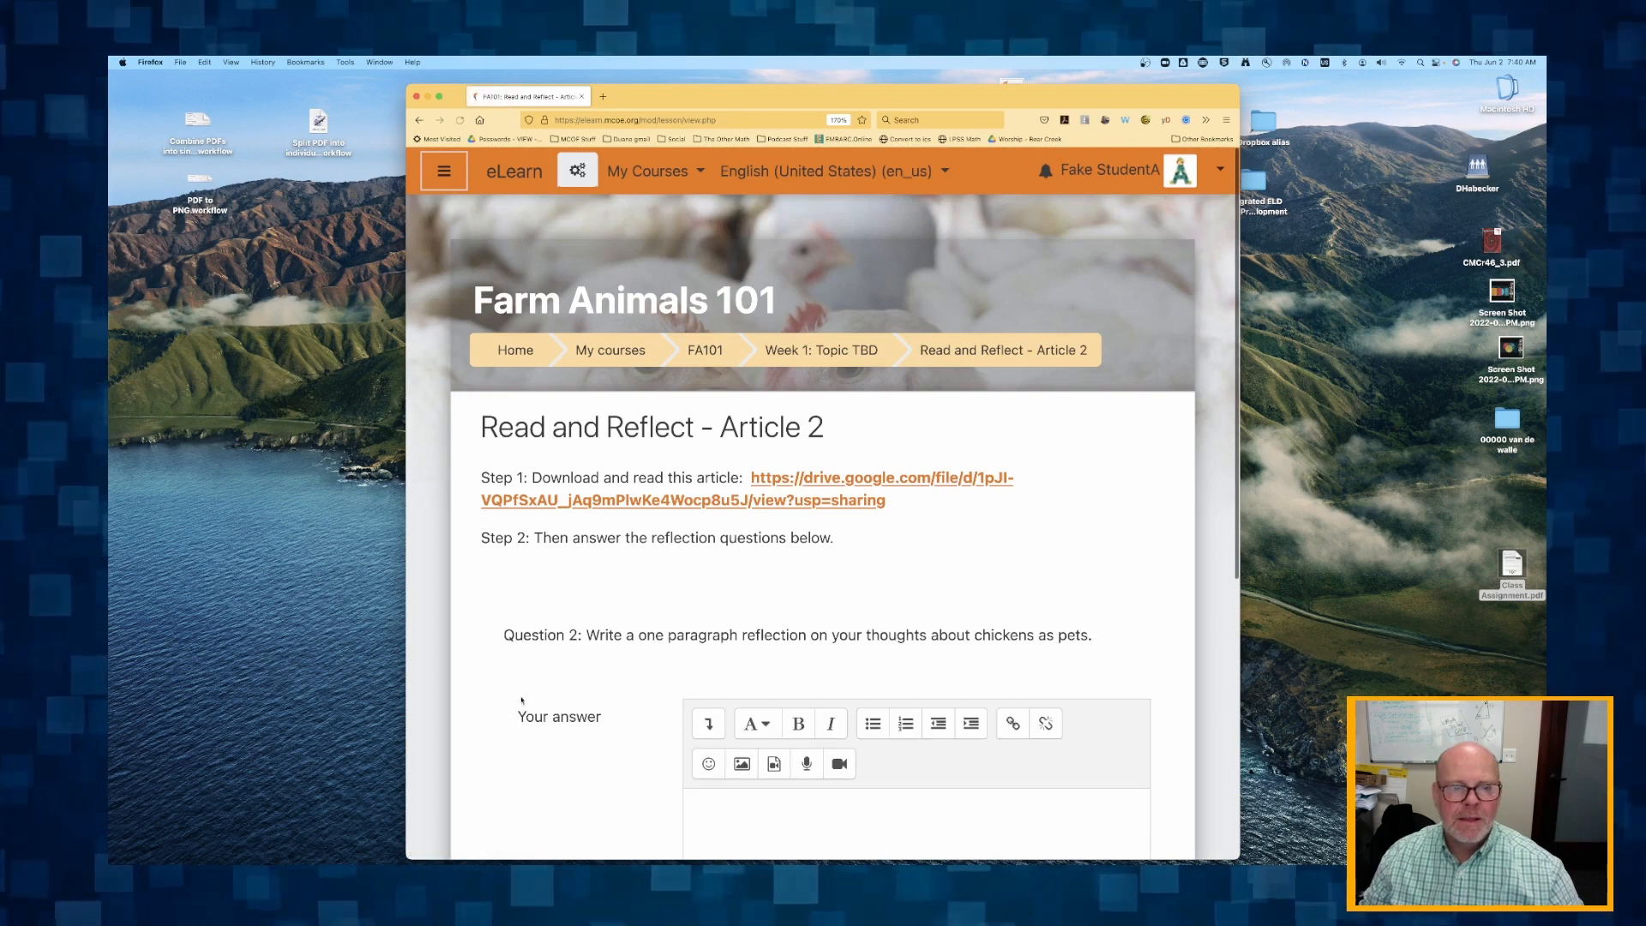
# Write "Here is the student reflections." as the student's answer to Question 2.
pyautogui.scroll(-5, 543, 648)
pyautogui.scroll(2, 543, 648)
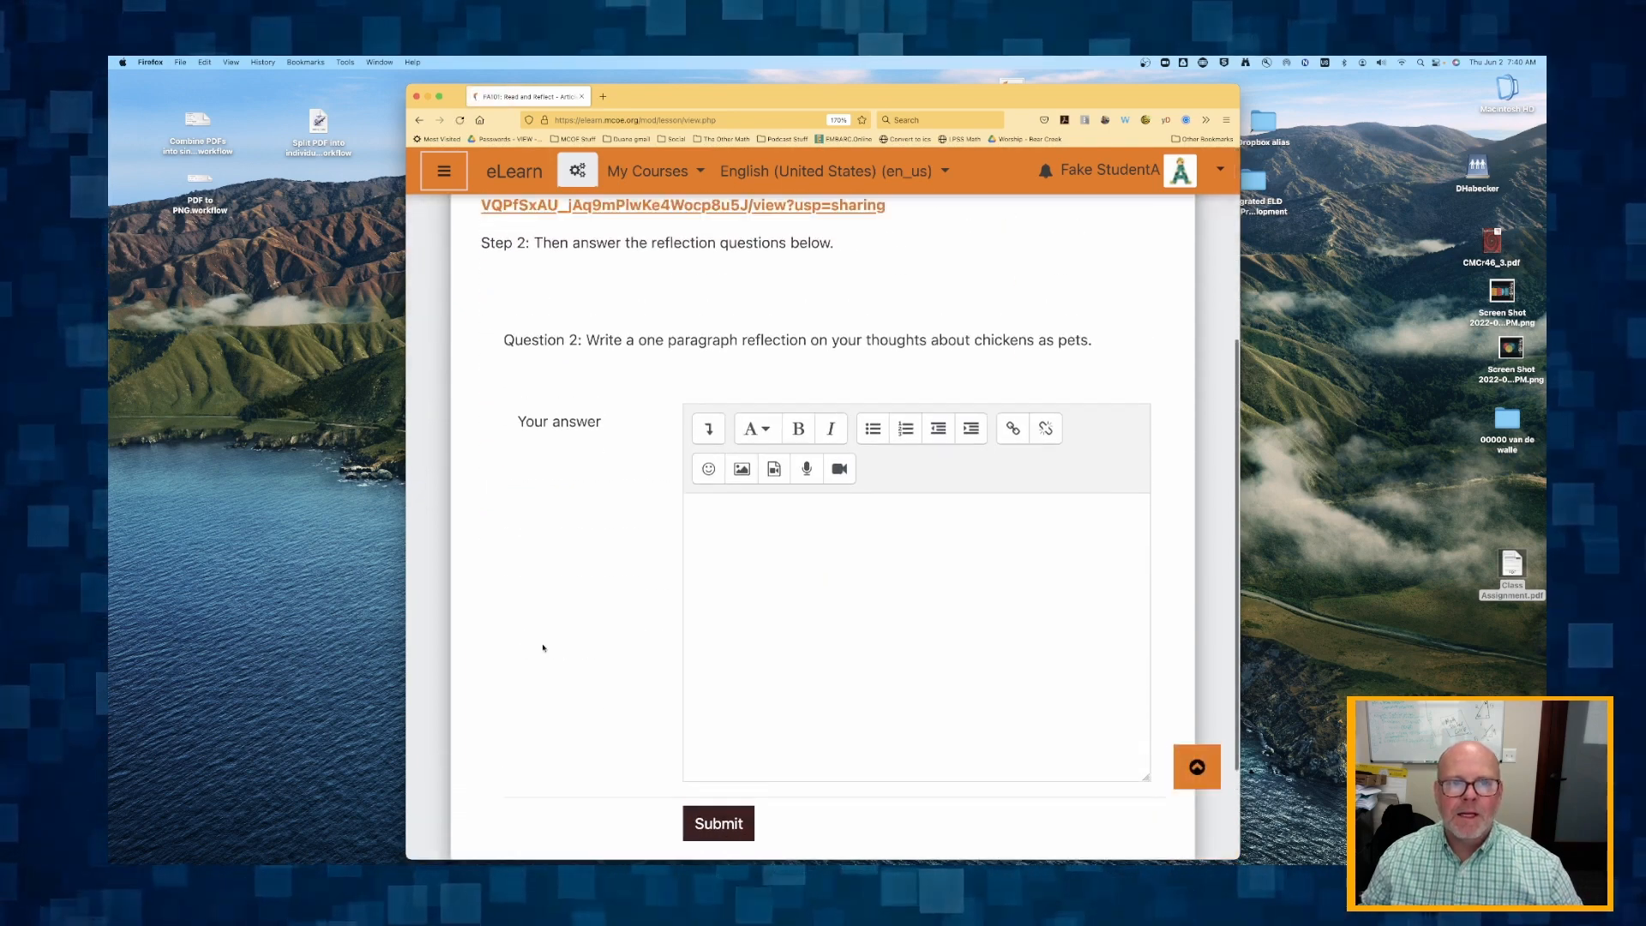
pyautogui.click(798, 598)
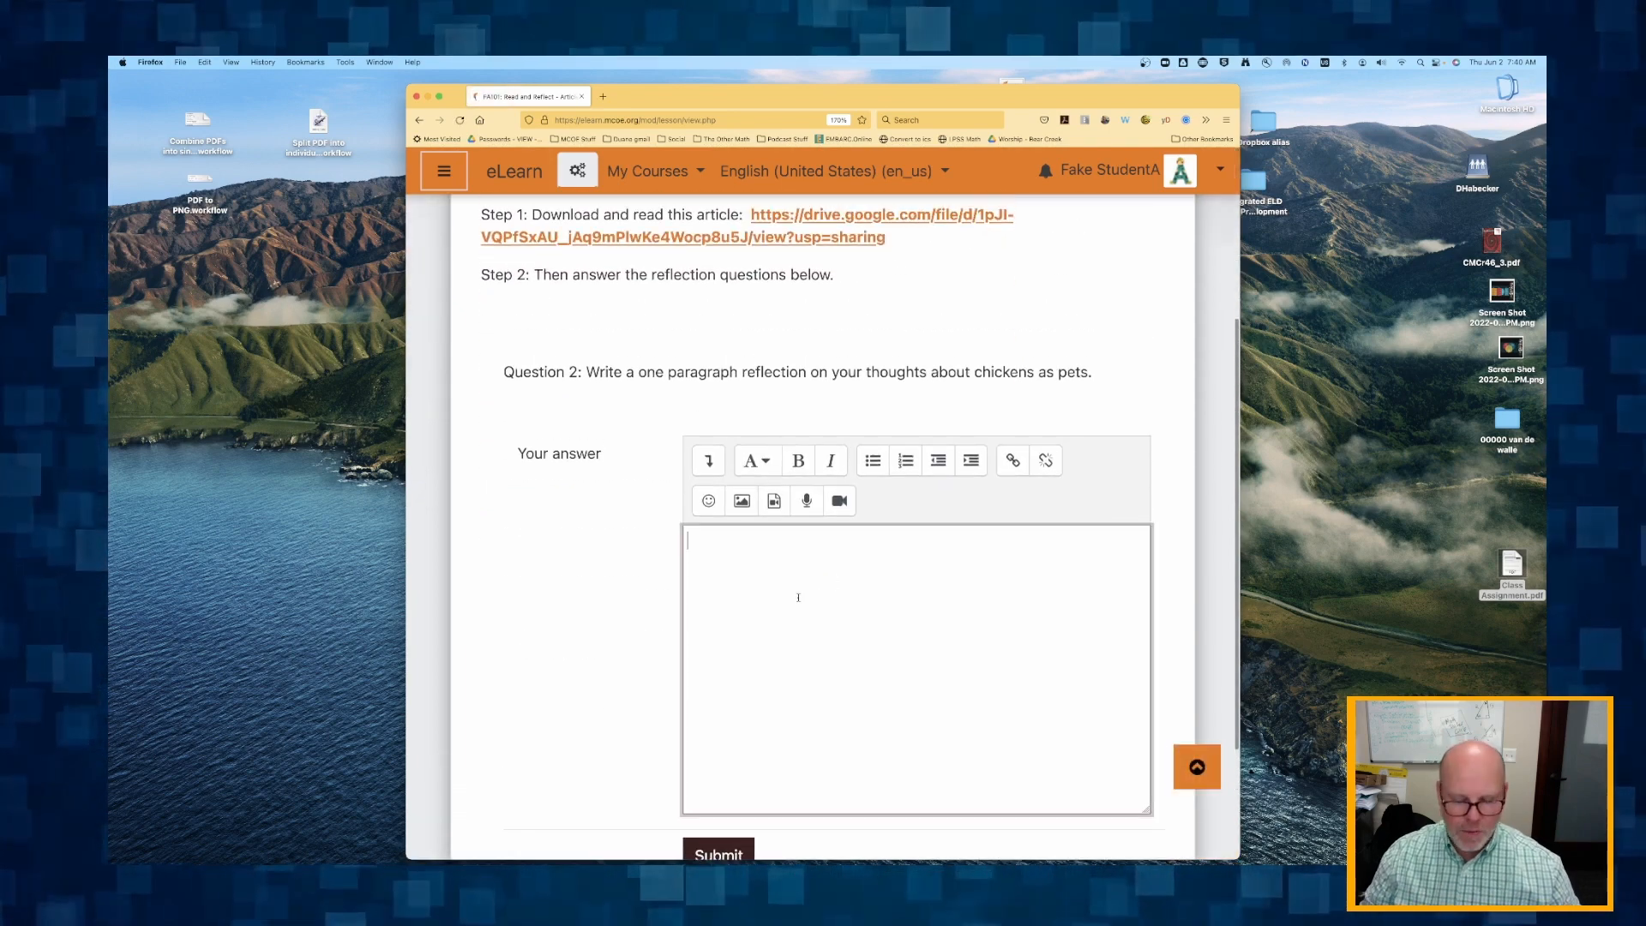
pyautogui.write('Here is the')
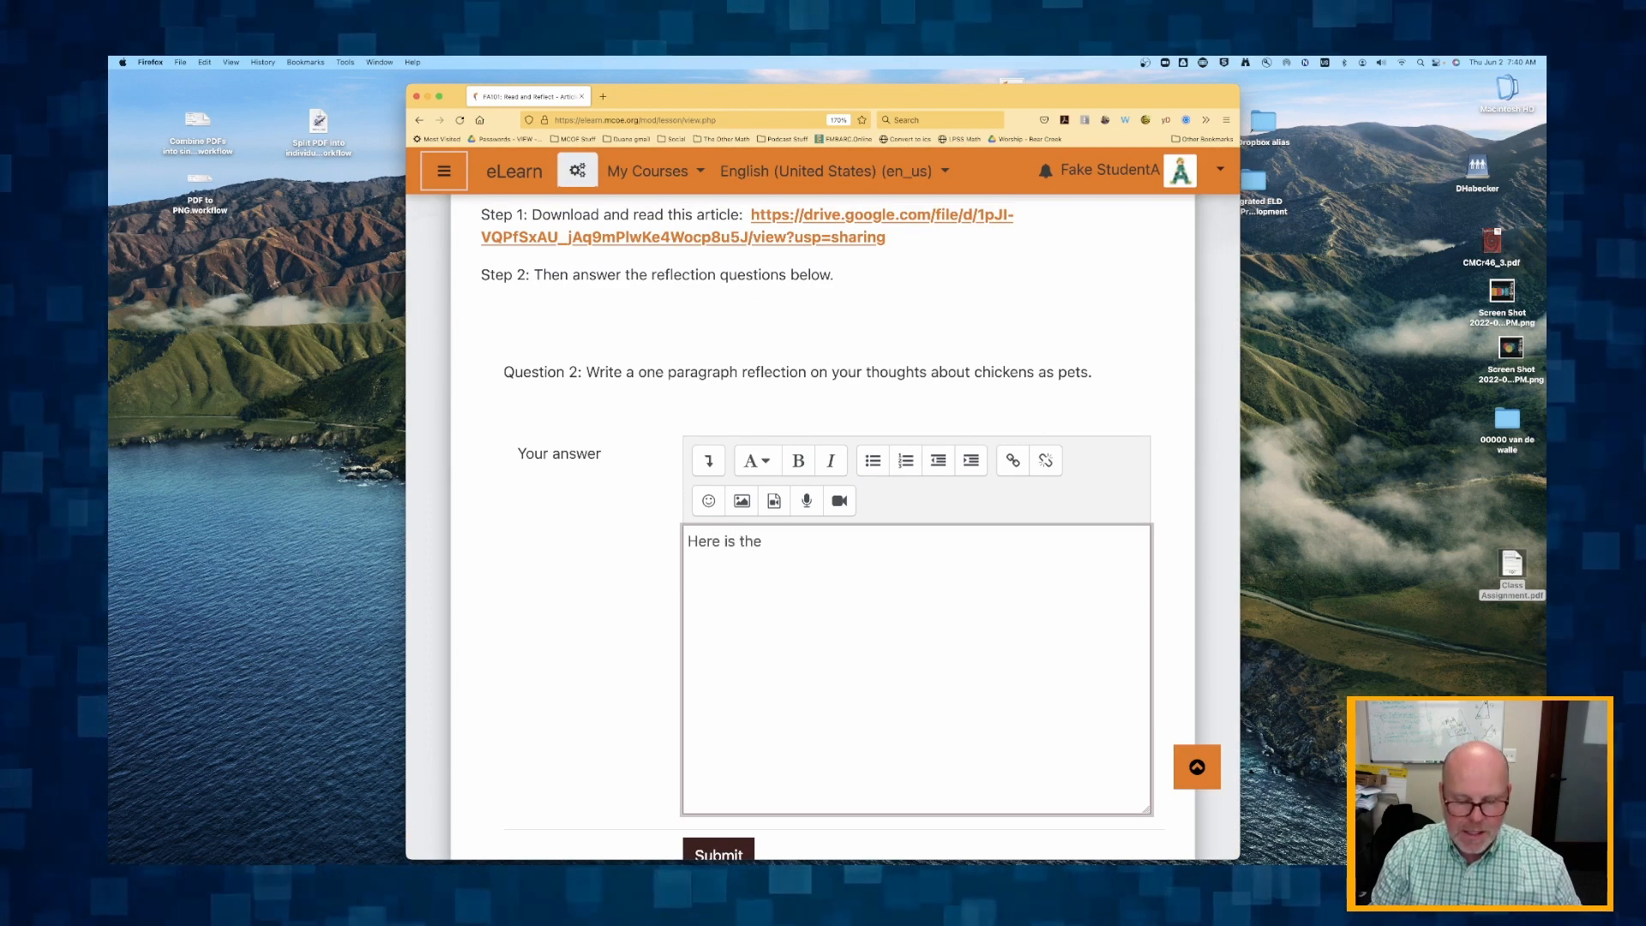
pyautogui.write(' student refle')
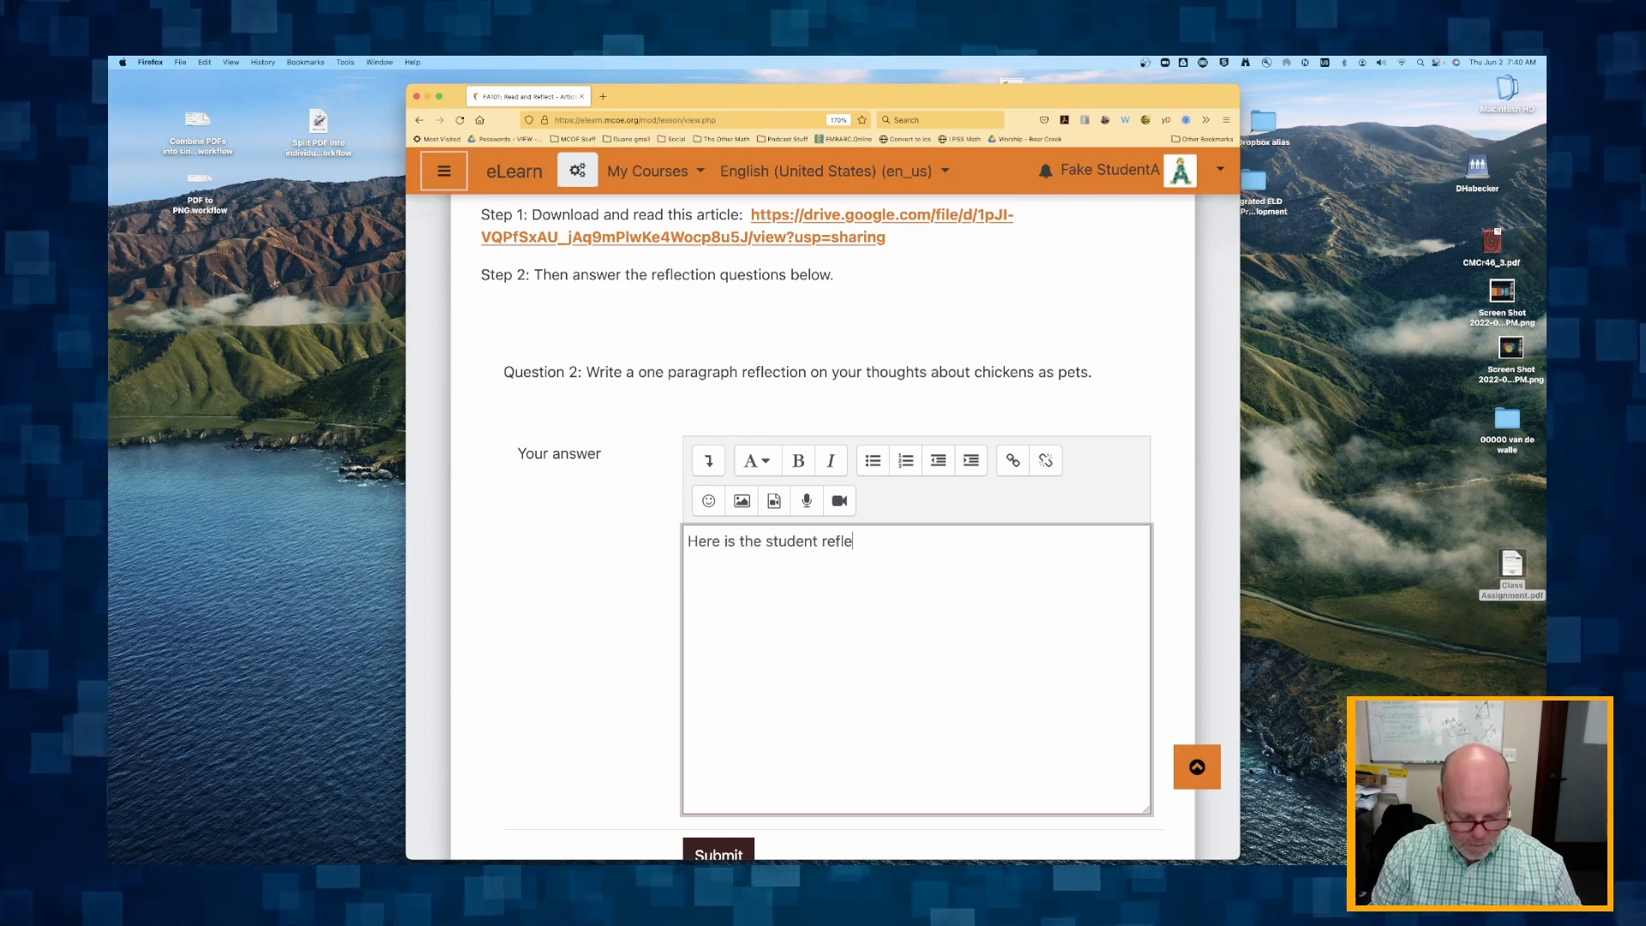
pyautogui.write('ctions.')
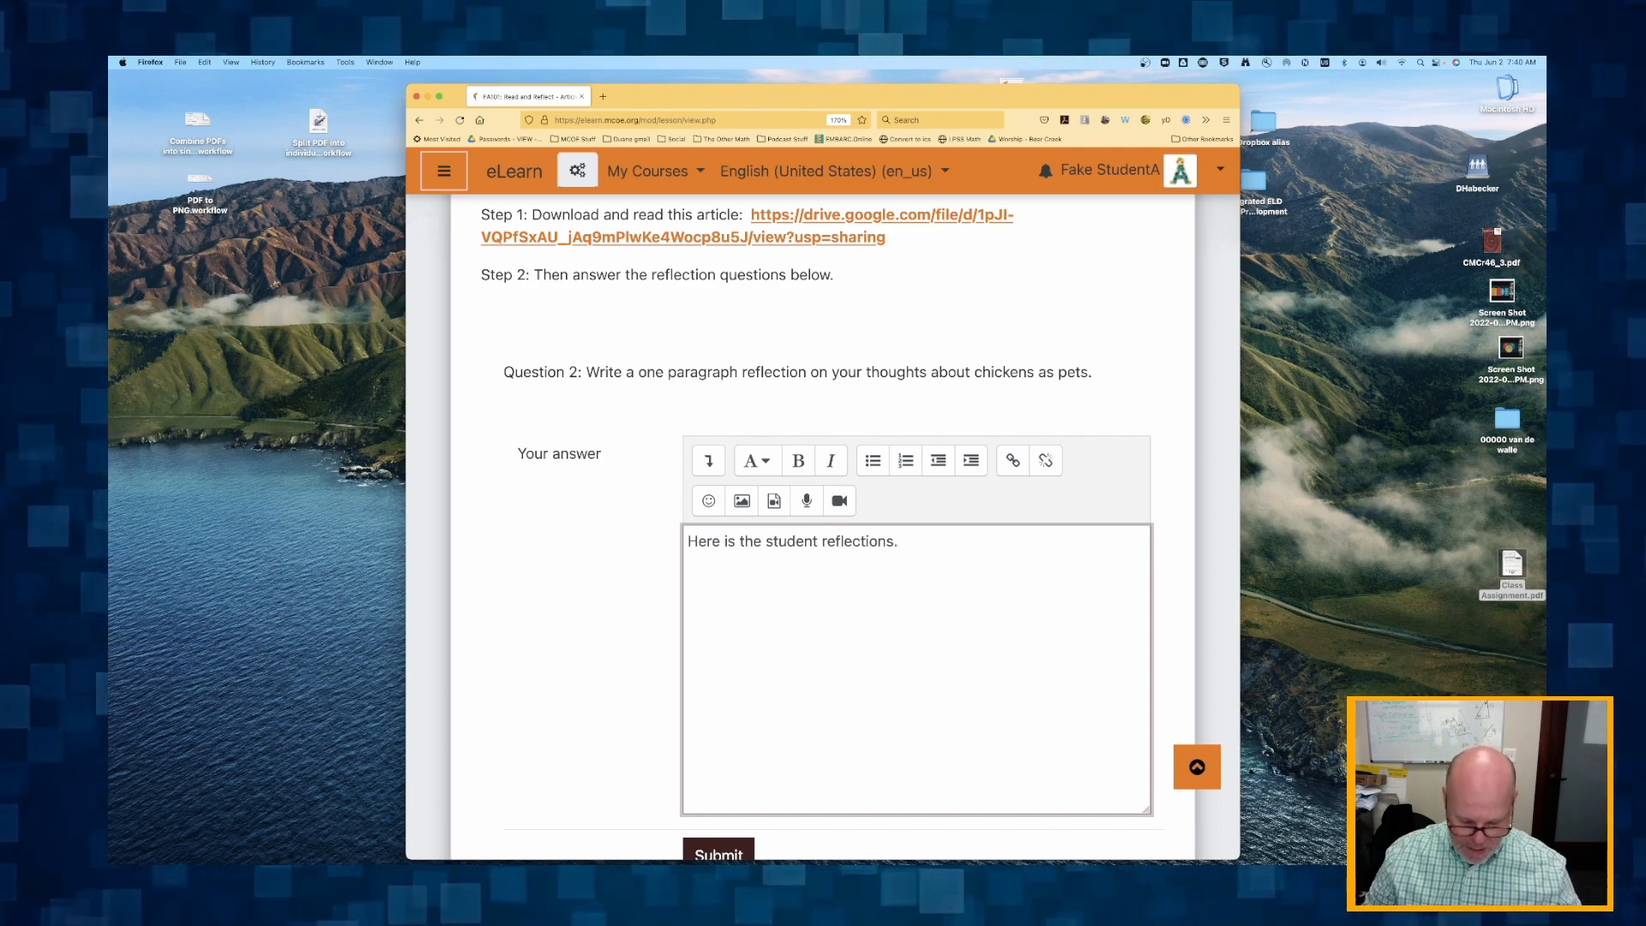
# Repeat the sentence many times over several paragraphs to lengthen the essay answer, and submit it.
pyautogui.press('super+a')
pyautogui.press('super+v')
pyautogui.press('super+v')
pyautogui.press('super+v')
pyautogui.press('super+v')
pyautogui.press('super+v')
pyautogui.press('super+v')
pyautogui.press('super+v')
pyautogui.press('super+v')
pyautogui.press('super+v')
pyautogui.press('super+v')
pyautogui.press('super+v')
pyautogui.press('super+v')
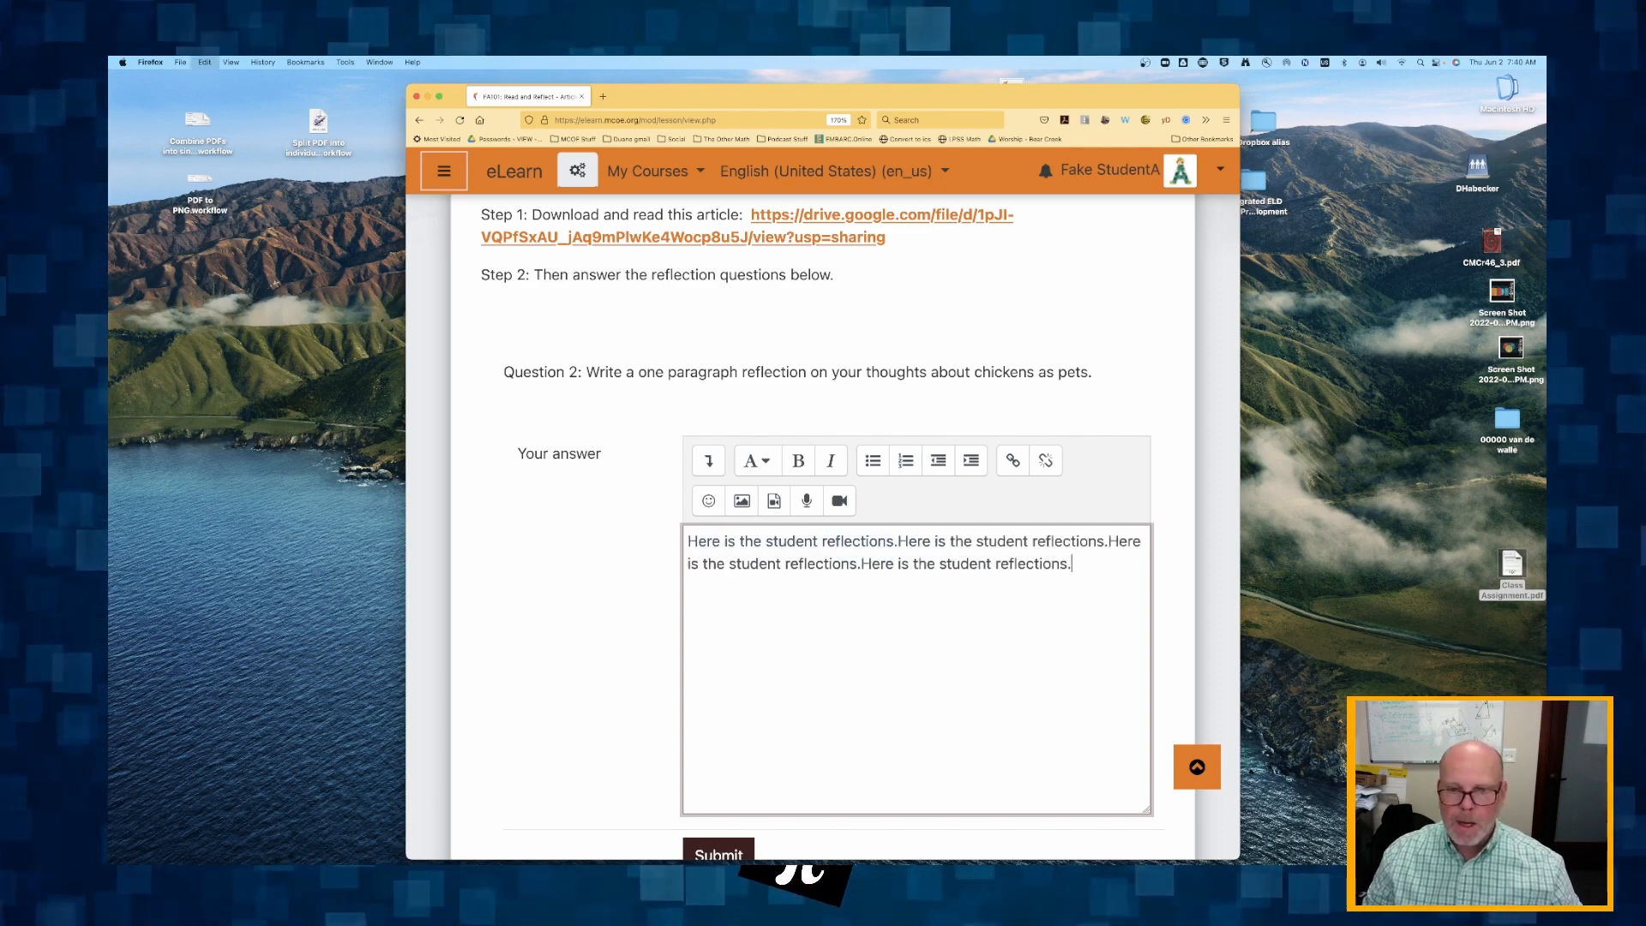
pyautogui.press('super+v')
pyautogui.press('super+v')
pyautogui.press('super+v')
pyautogui.press('super+v')
pyautogui.press('super+v')
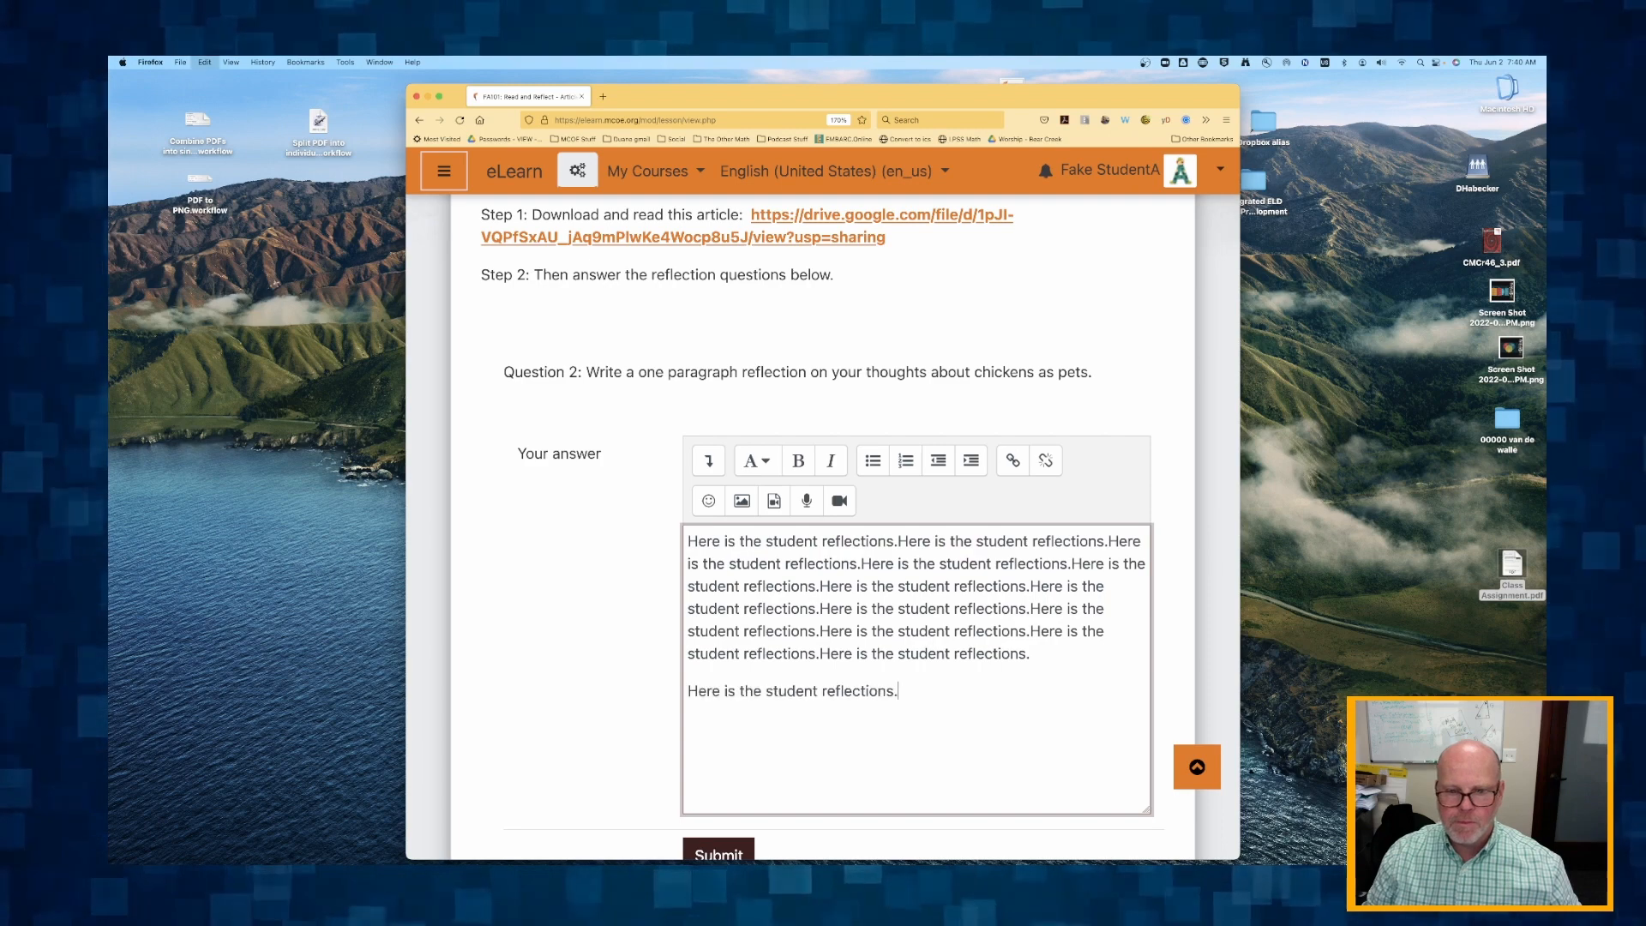
pyautogui.press('Return')
pyautogui.press('Return')
pyautogui.press('super+v')
pyautogui.press('super+v')
pyautogui.press('super+v')
pyautogui.press('super+v')
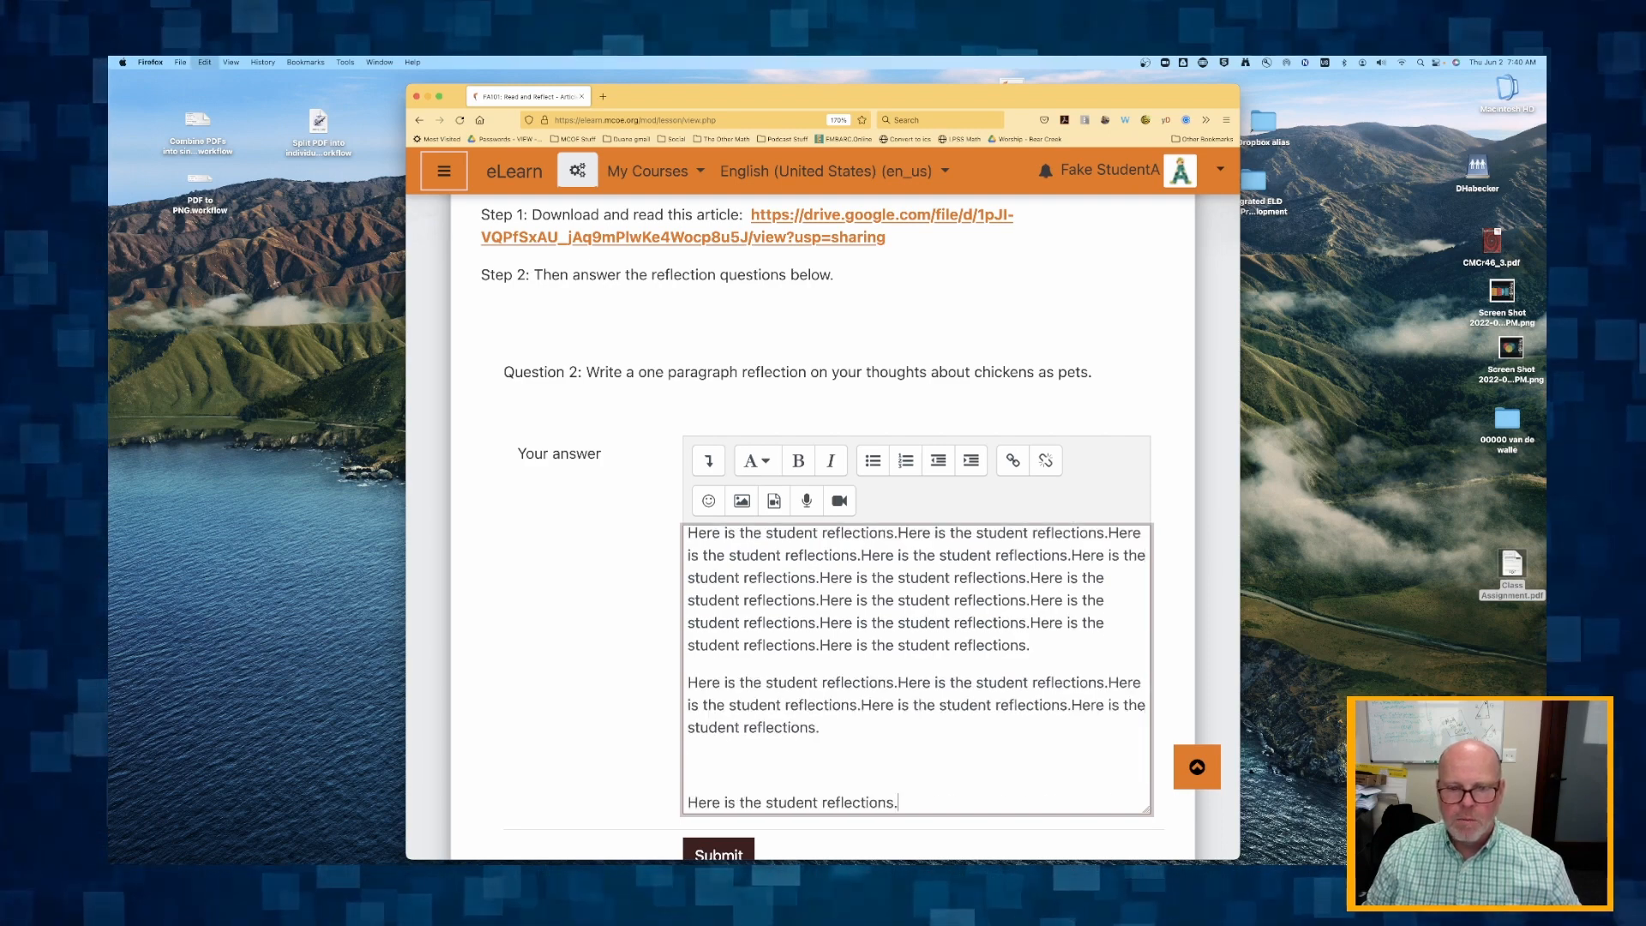
pyautogui.press('super+v')
pyautogui.press('super+v')
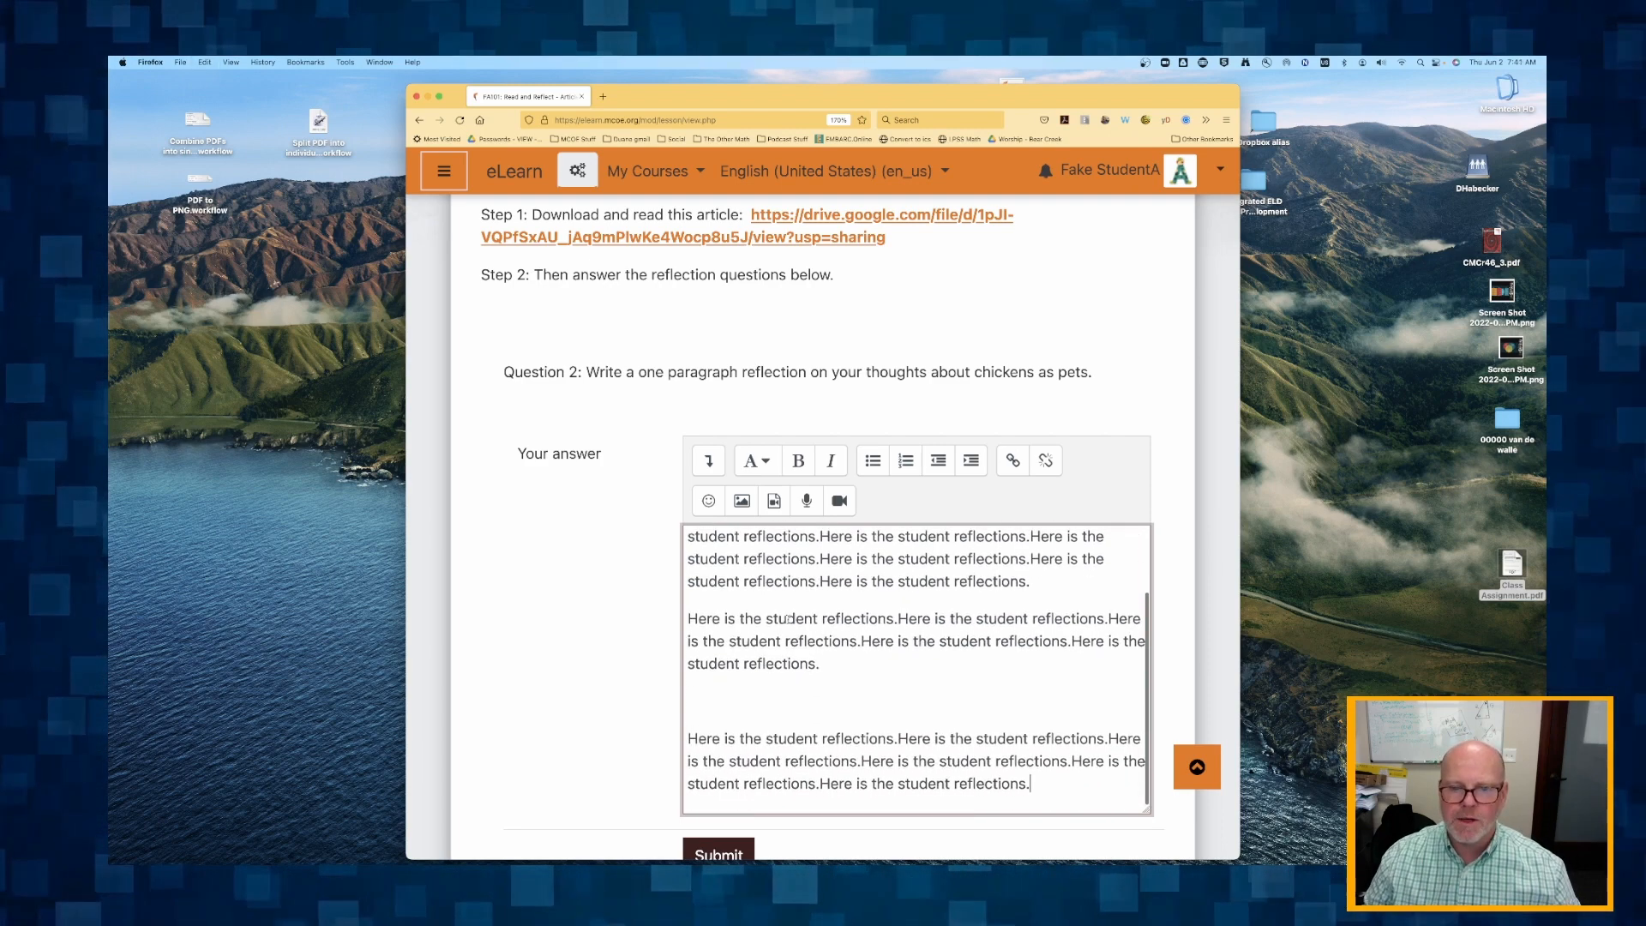
pyautogui.scroll(-4, 606, 724)
pyautogui.click(719, 686)
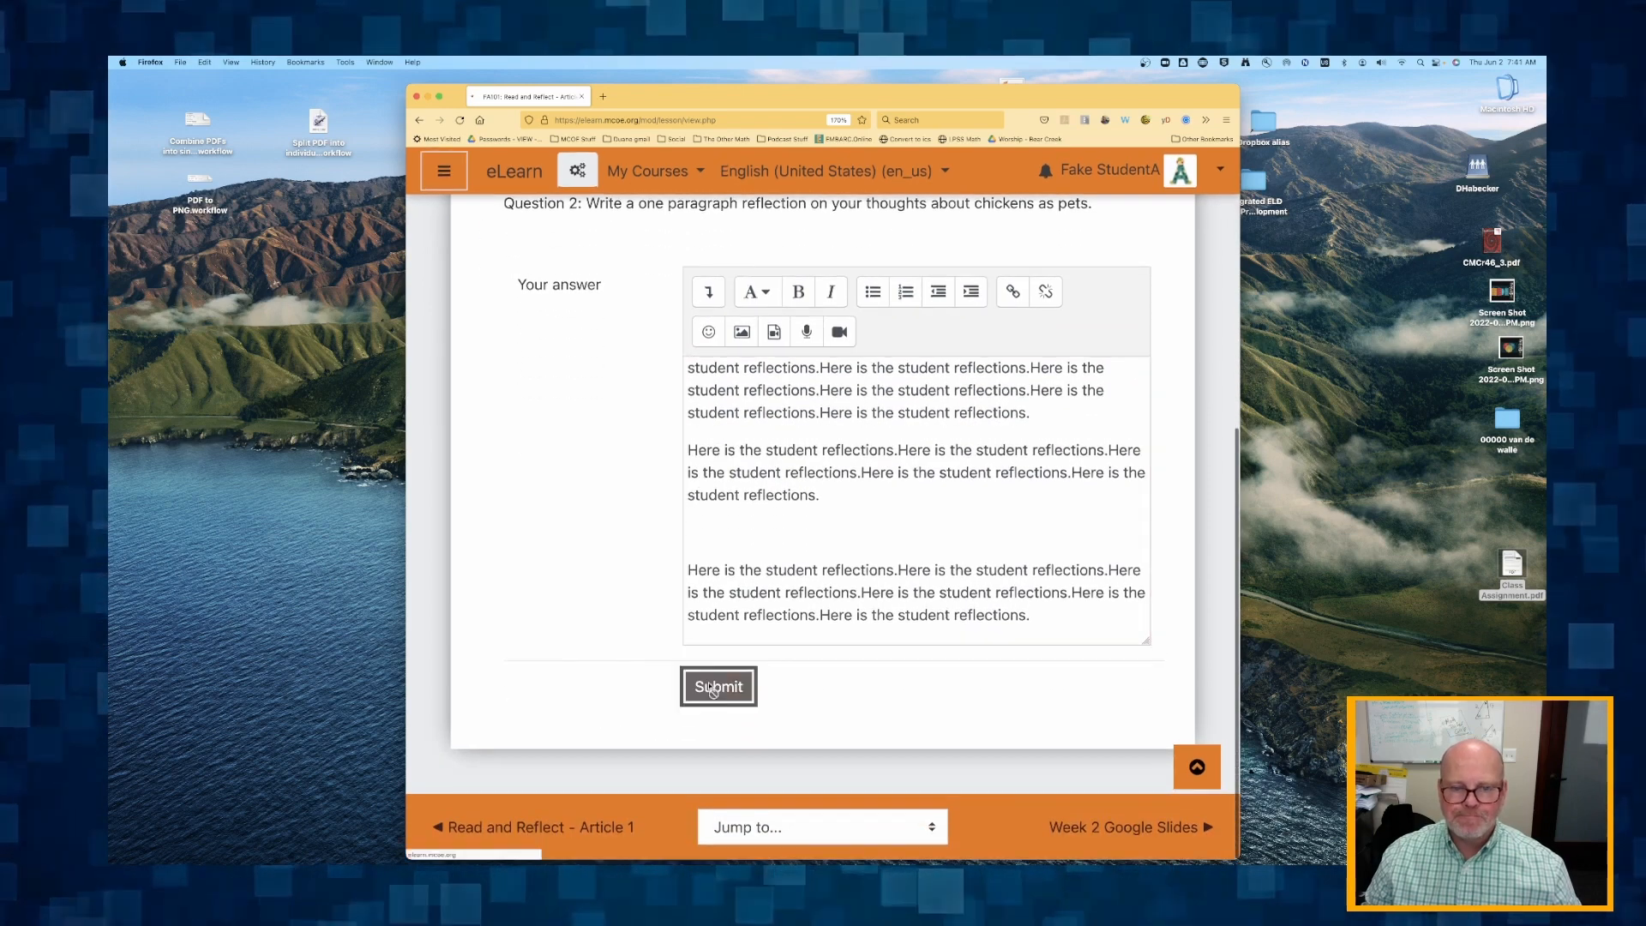
# Read the end-of-lesson summary on question scores, essay grading and current grade, and return to the Week 1 section.
pyautogui.scroll(-2, 651, 464)
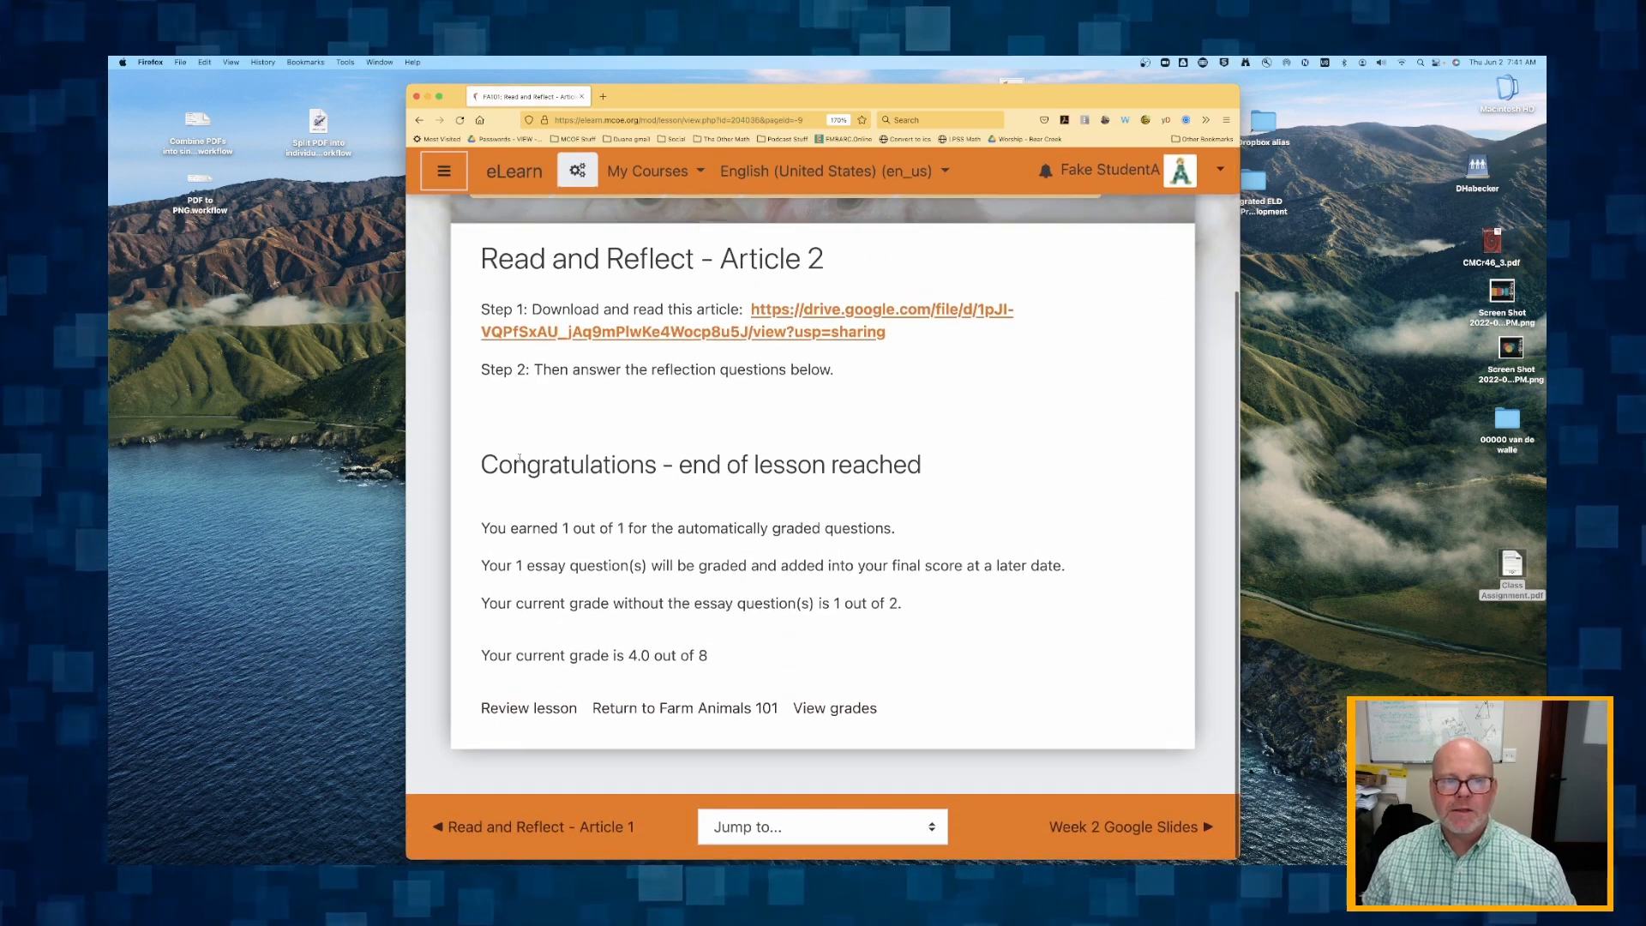
pyautogui.moveTo(500, 464); pyautogui.dragTo(886, 643)
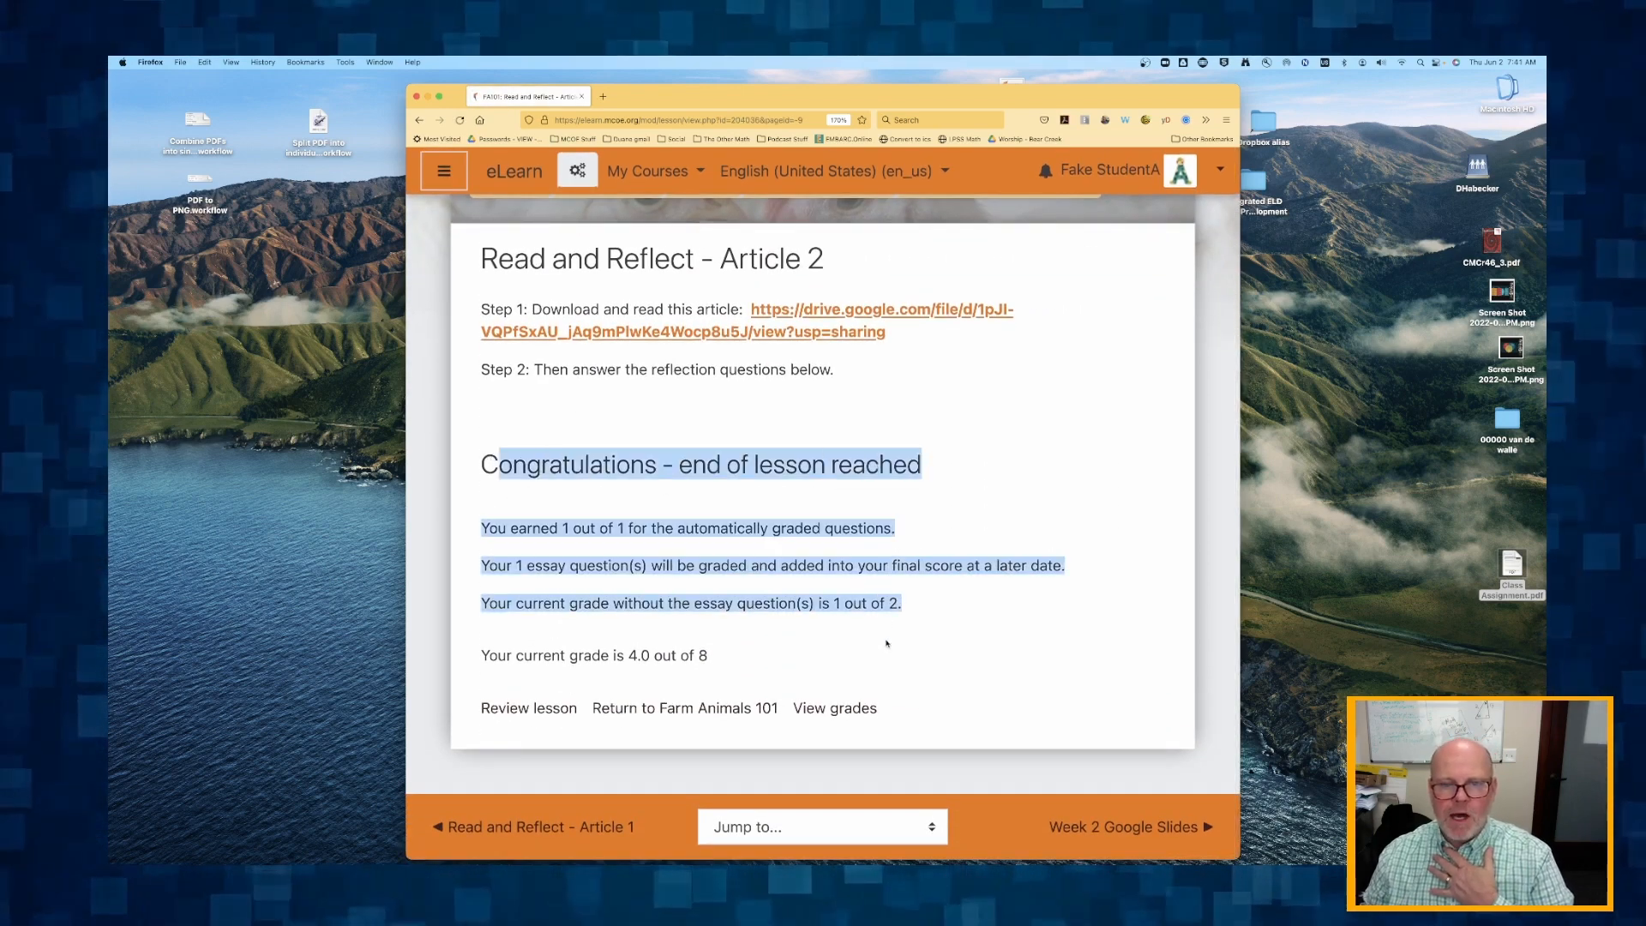
pyautogui.click(727, 523)
pyautogui.moveTo(563, 468); pyautogui.dragTo(923, 468)
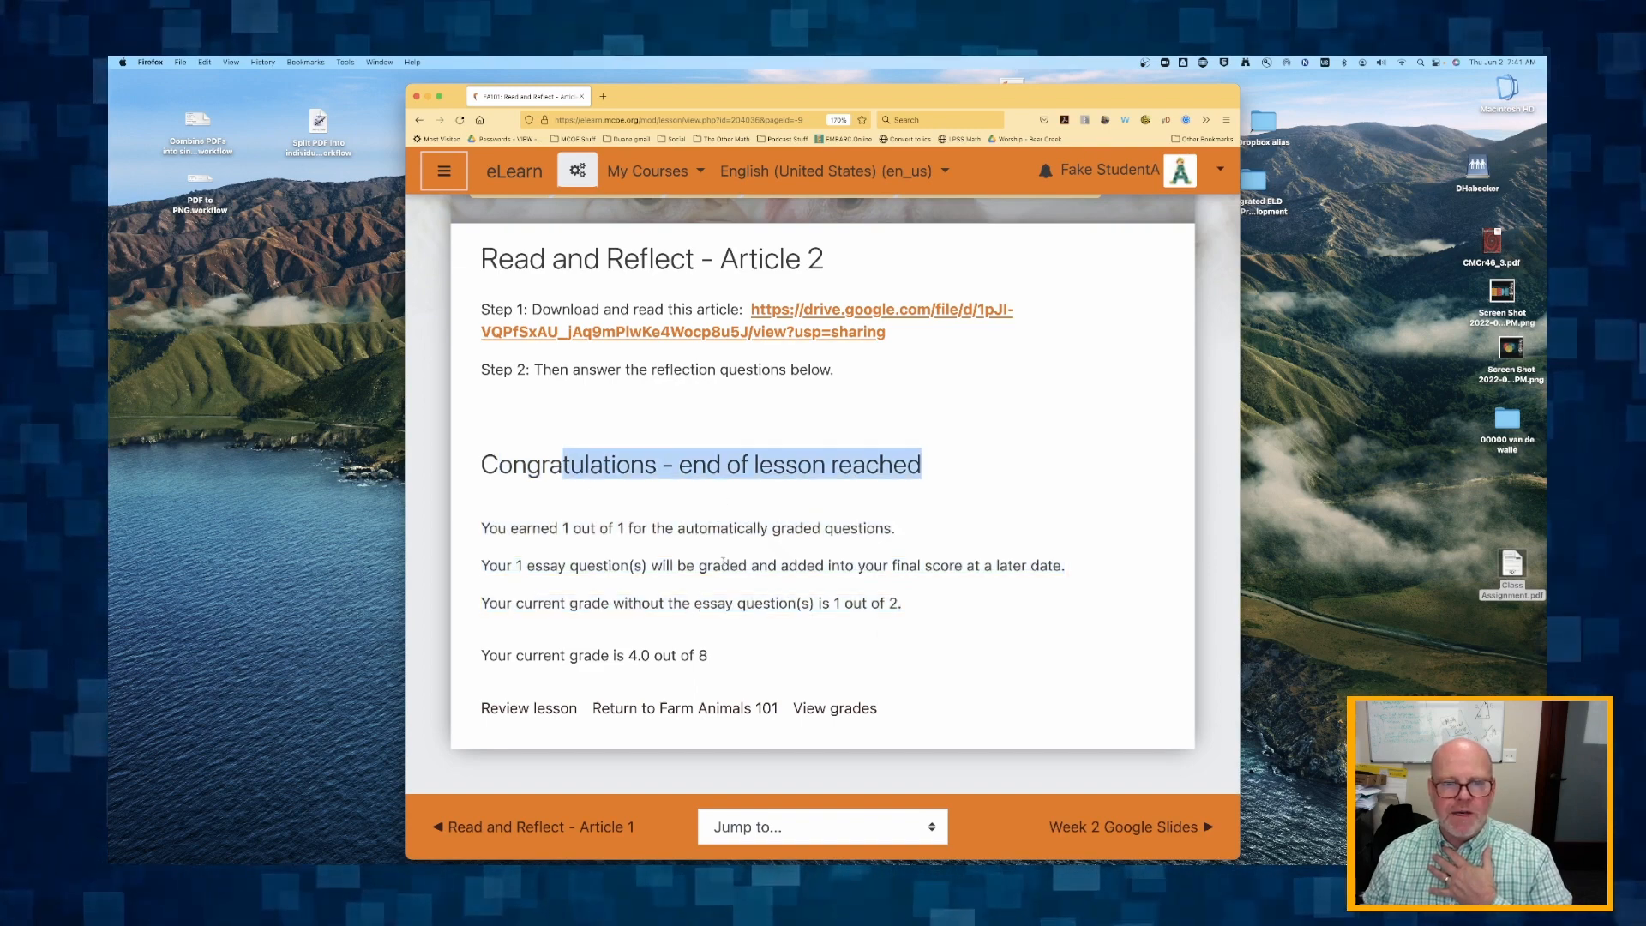
pyautogui.moveTo(478, 526); pyautogui.dragTo(910, 535)
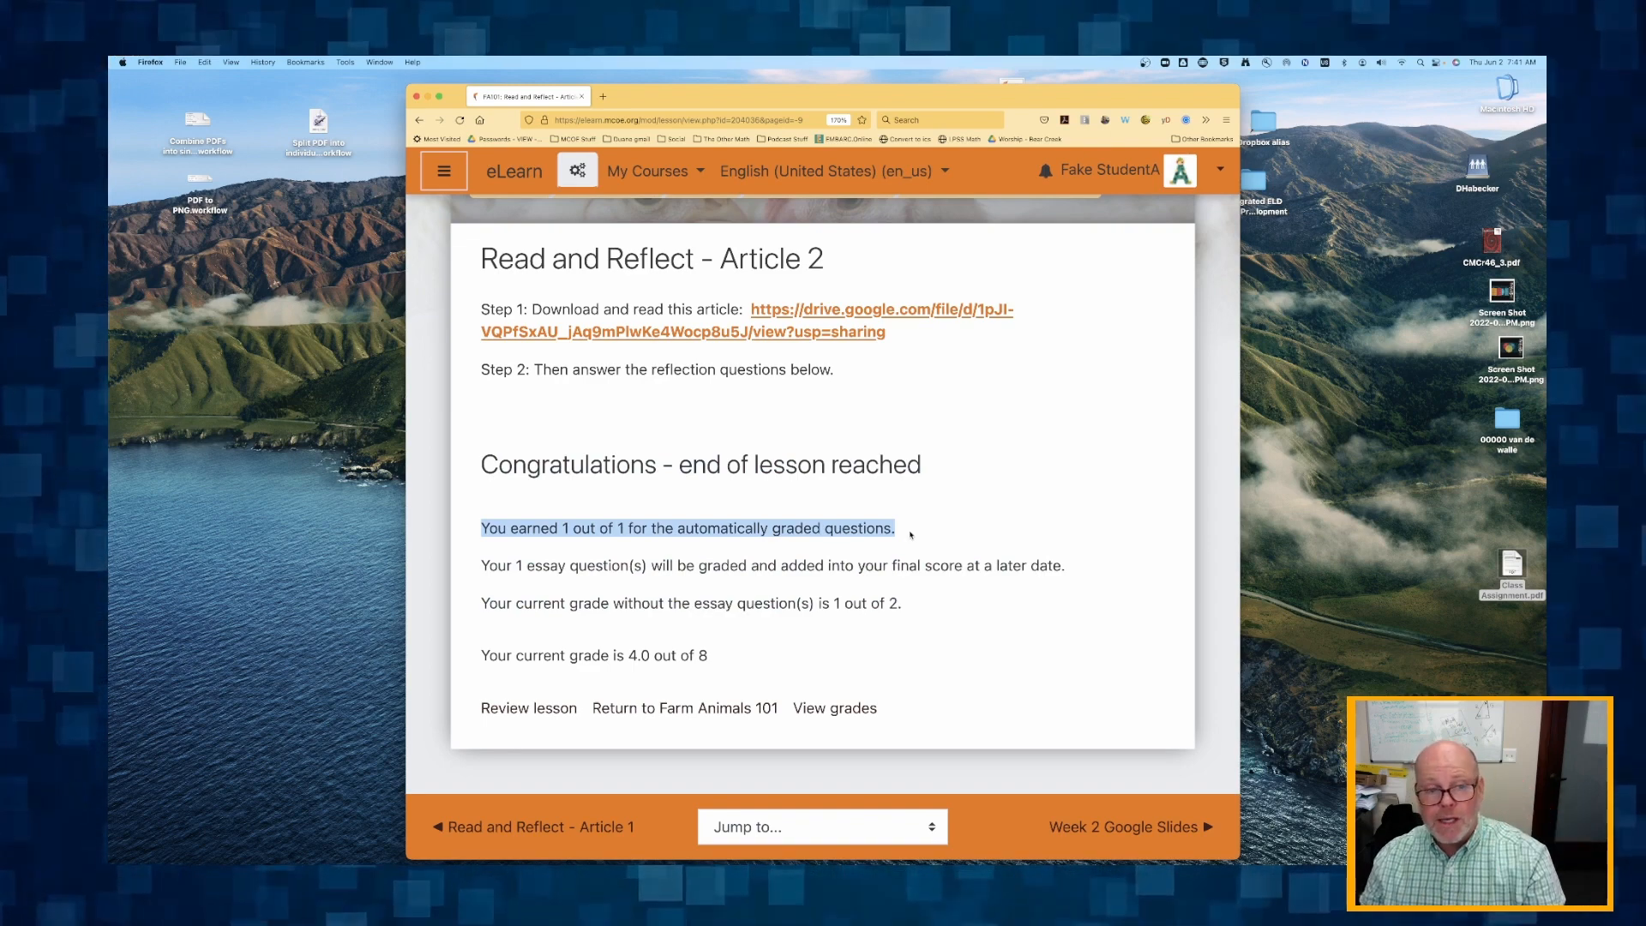
pyautogui.moveTo(498, 565); pyautogui.dragTo(979, 589)
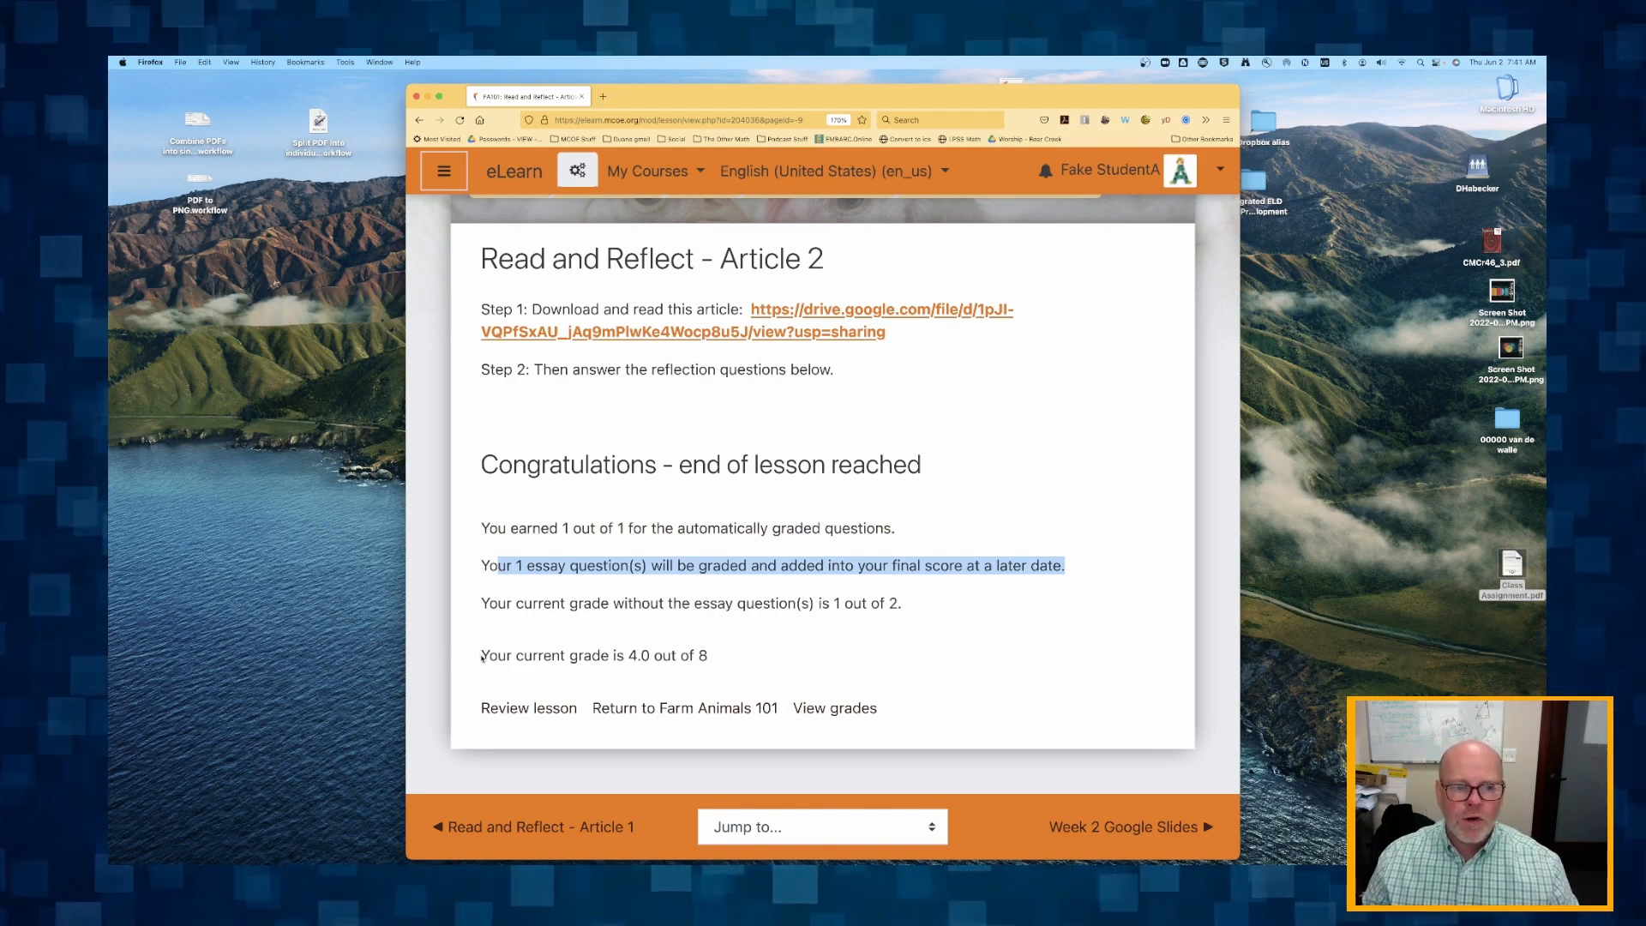
pyautogui.moveTo(482, 656); pyautogui.dragTo(755, 669)
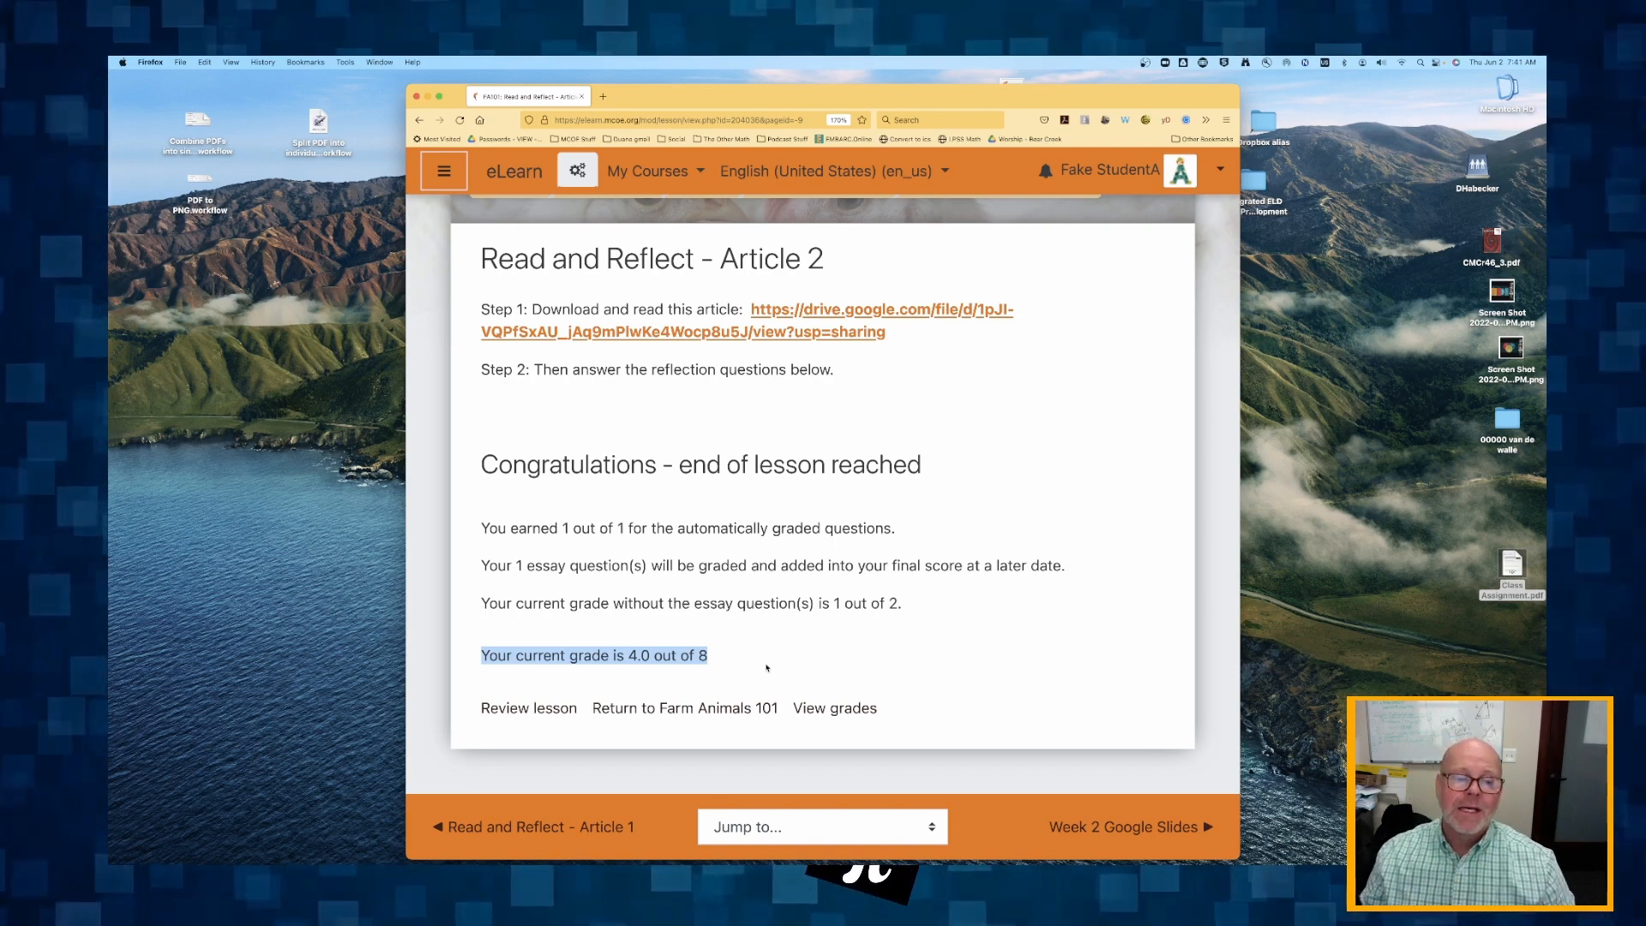
pyautogui.moveTo(507, 655); pyautogui.dragTo(720, 661)
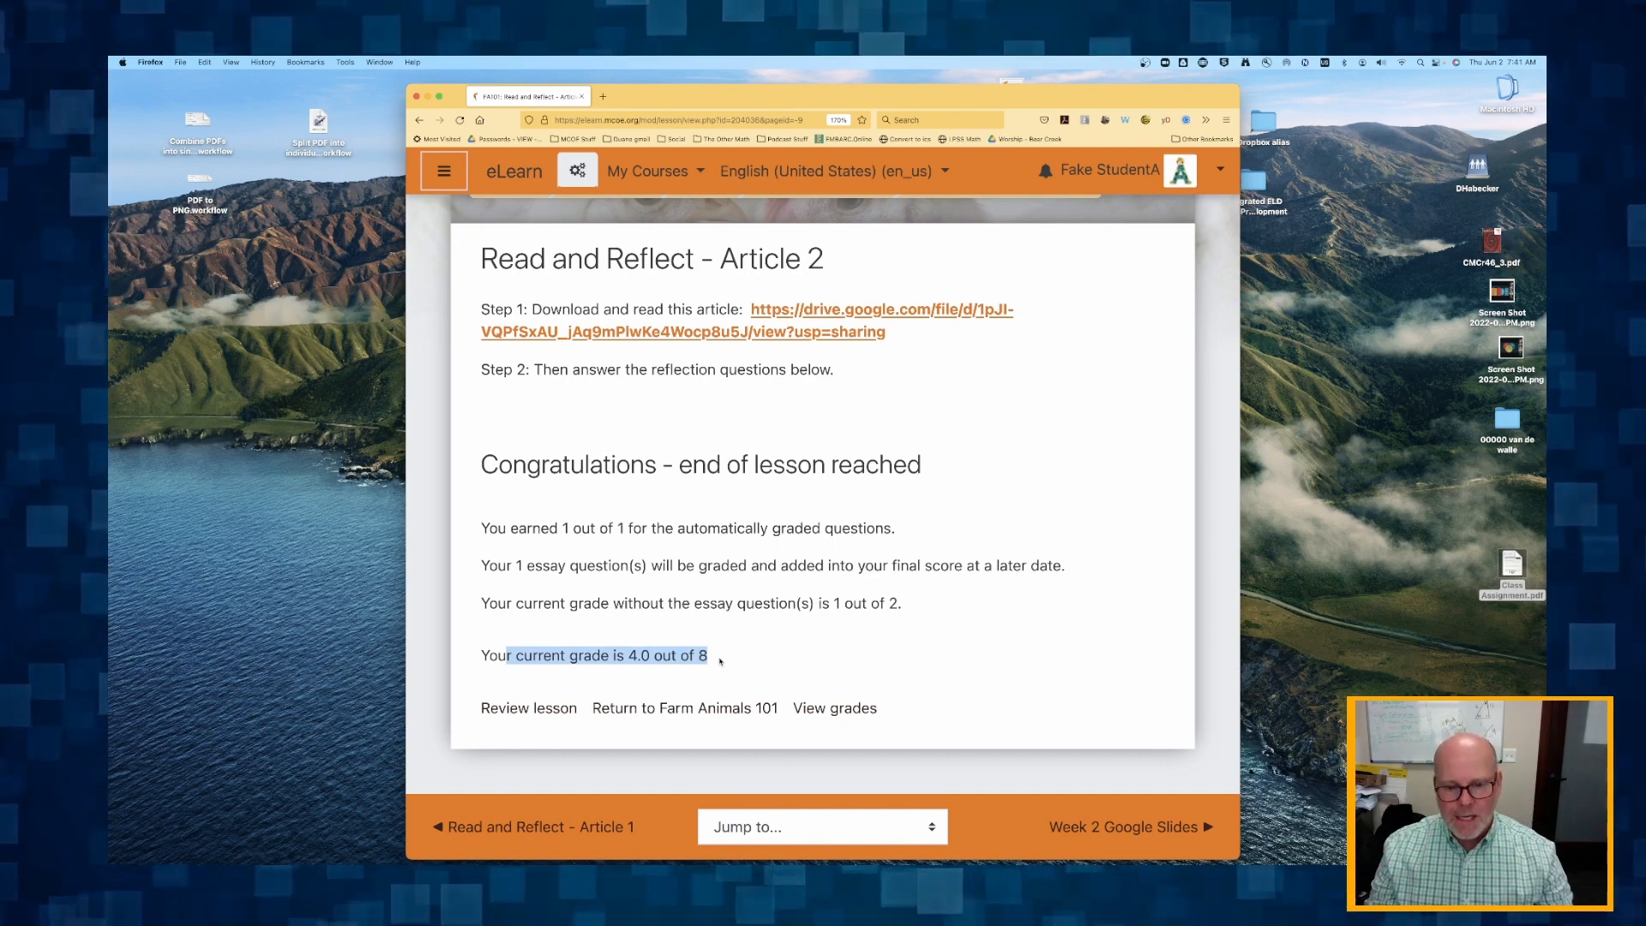
pyautogui.scroll(2, 769, 592)
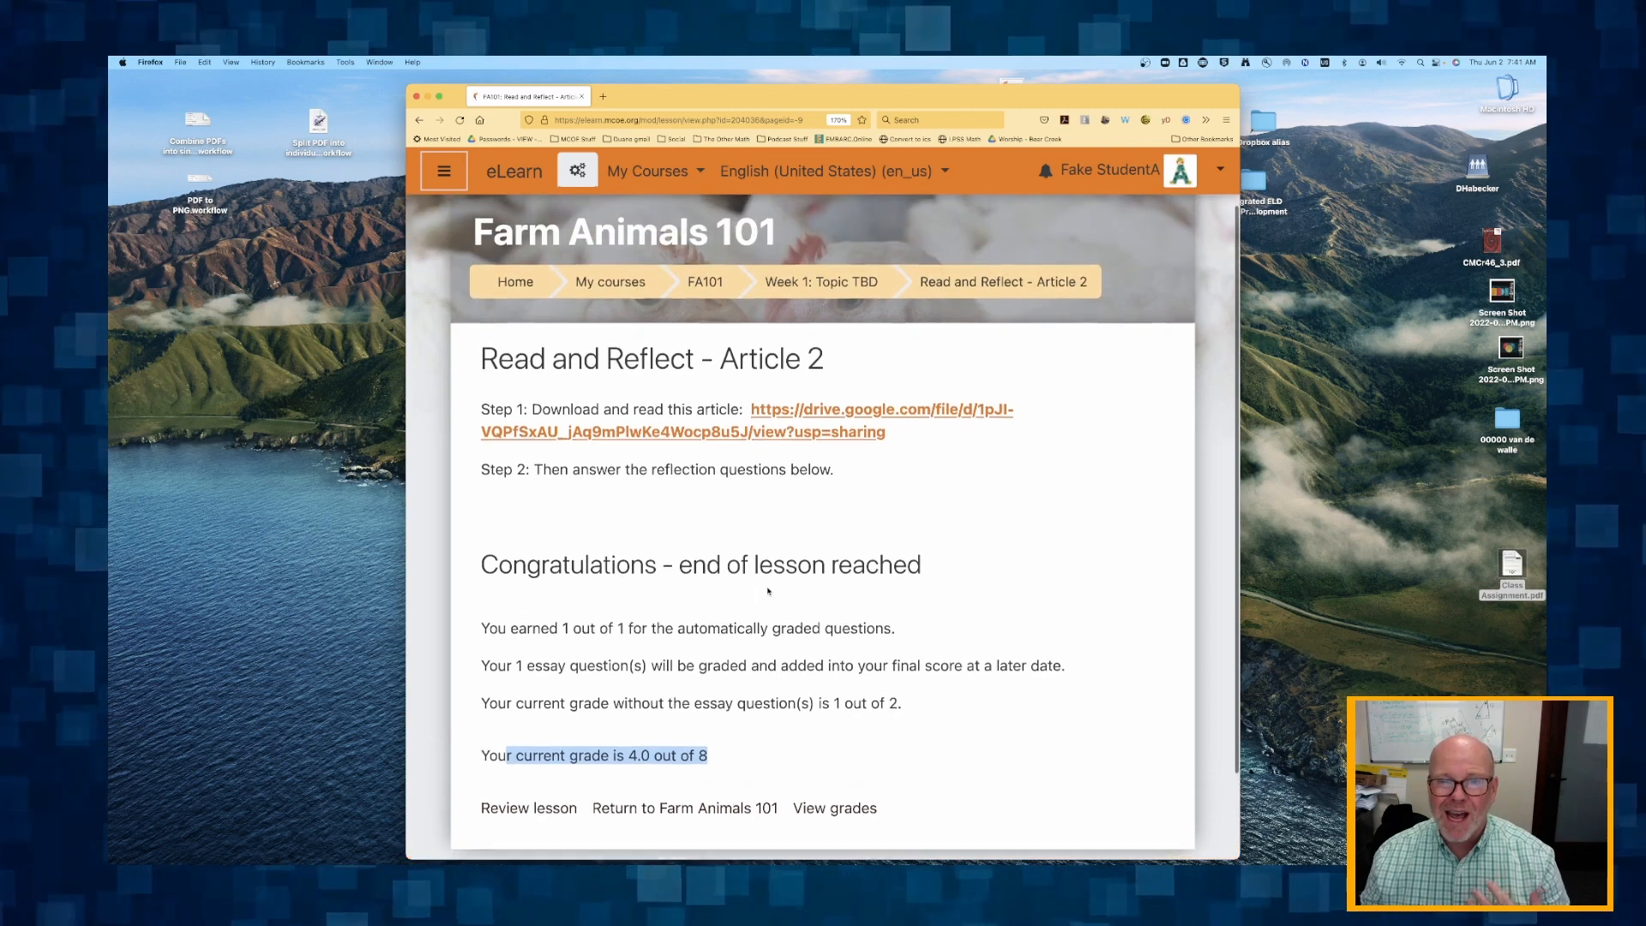
pyautogui.click(822, 298)
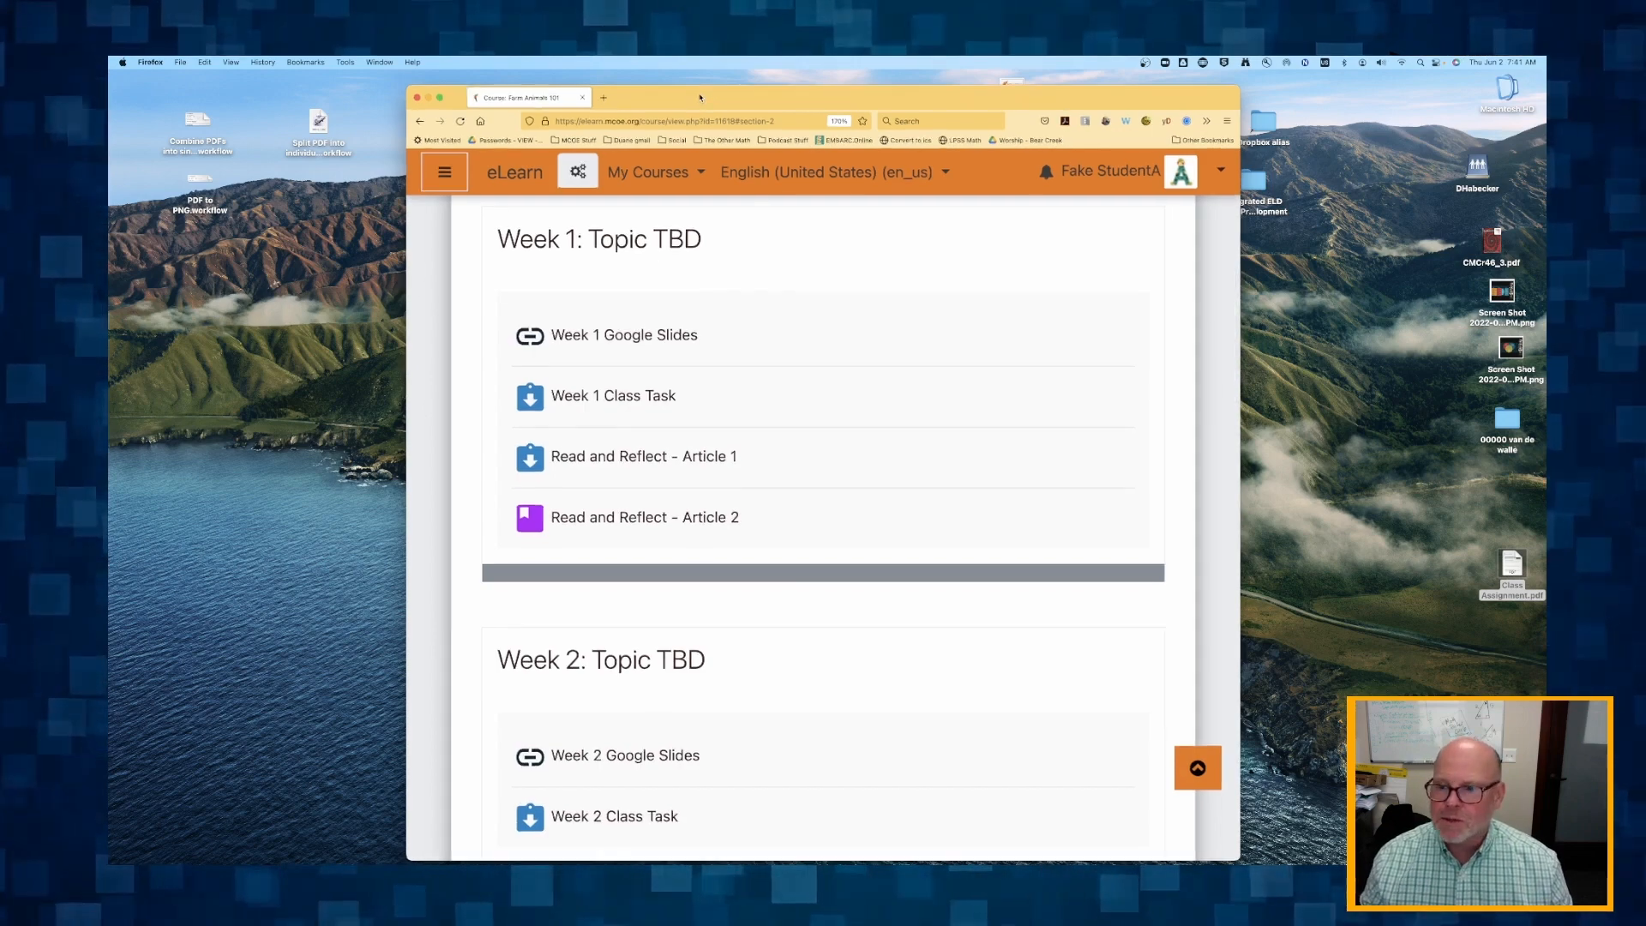
# Switch to the teacher's course page in Chrome and turn editing off.
pyautogui.moveTo(701, 96); pyautogui.dragTo(701, 57)
pyautogui.press('super+Tab')
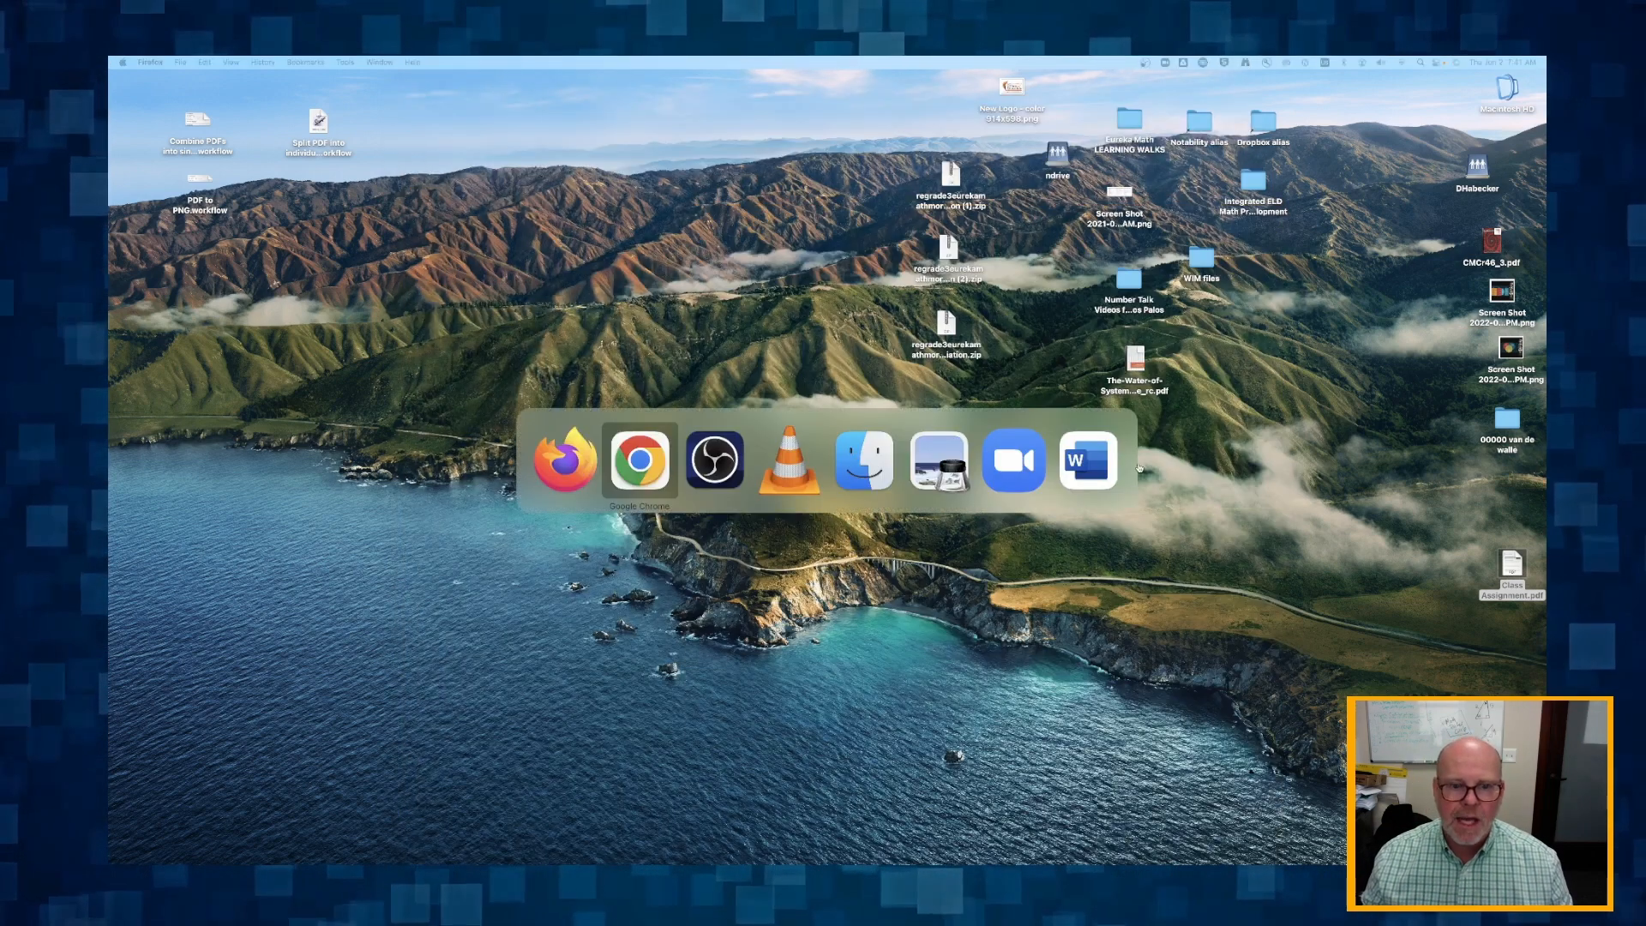
pyautogui.press('super+Tab')
pyautogui.press('super+Tab')
pyautogui.press('super+Tab')
pyautogui.press('super+Tab')
pyautogui.press('super+Tab')
pyautogui.press('super+Tab')
pyautogui.press('super+Tab')
pyautogui.press('super+Tab')
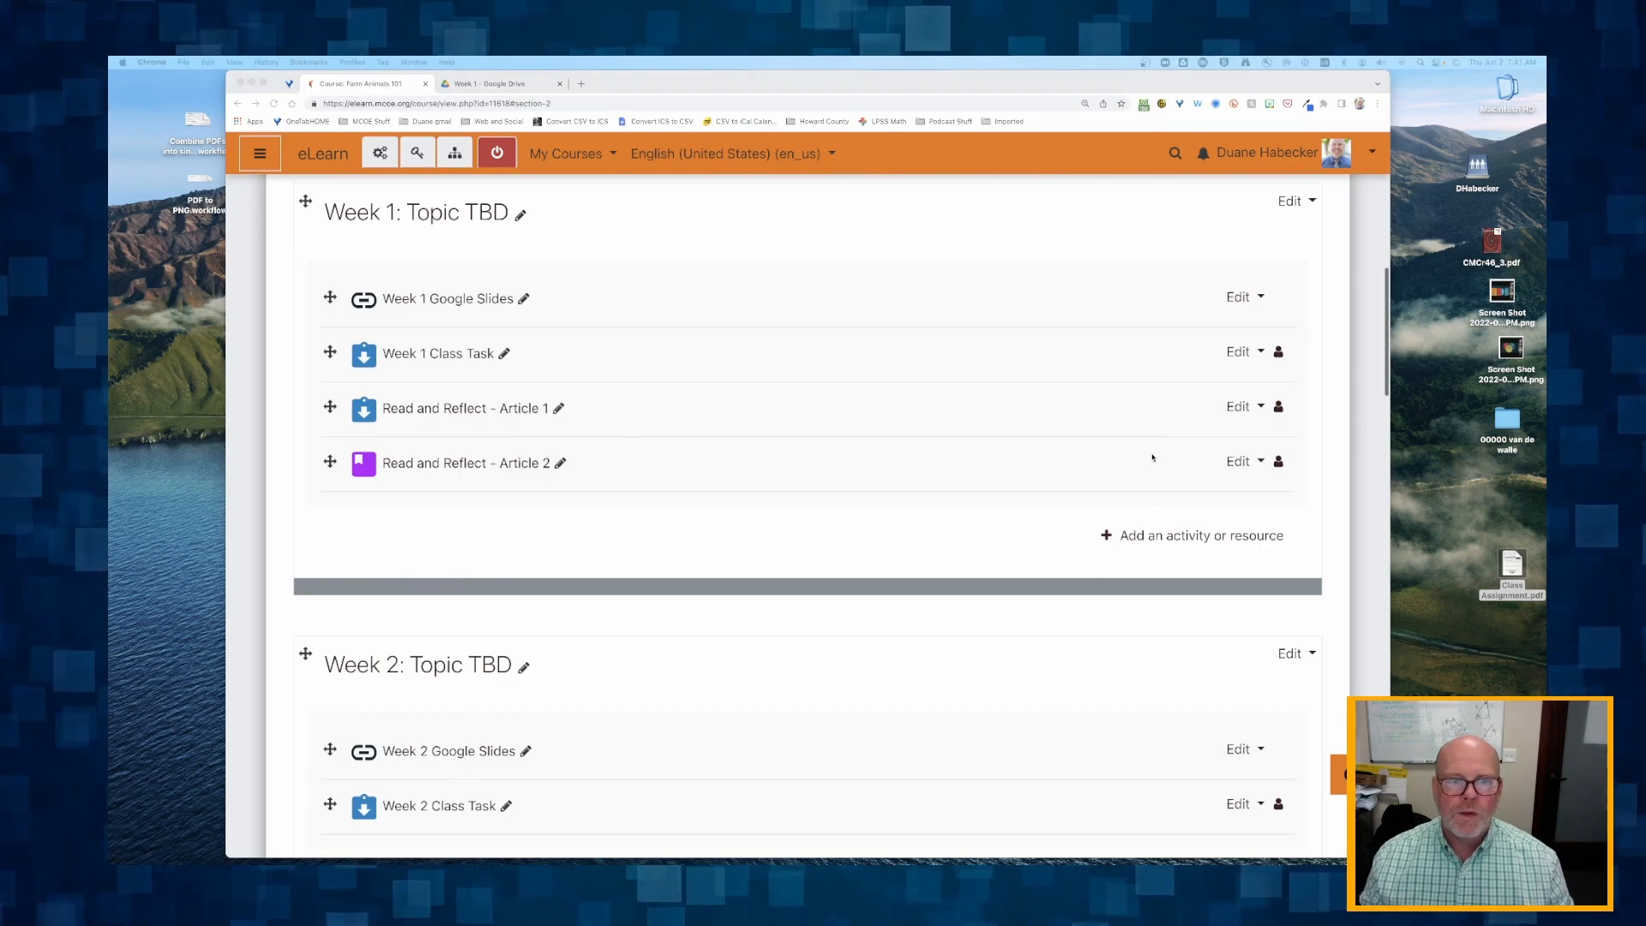
pyautogui.scroll(2, 493, 388)
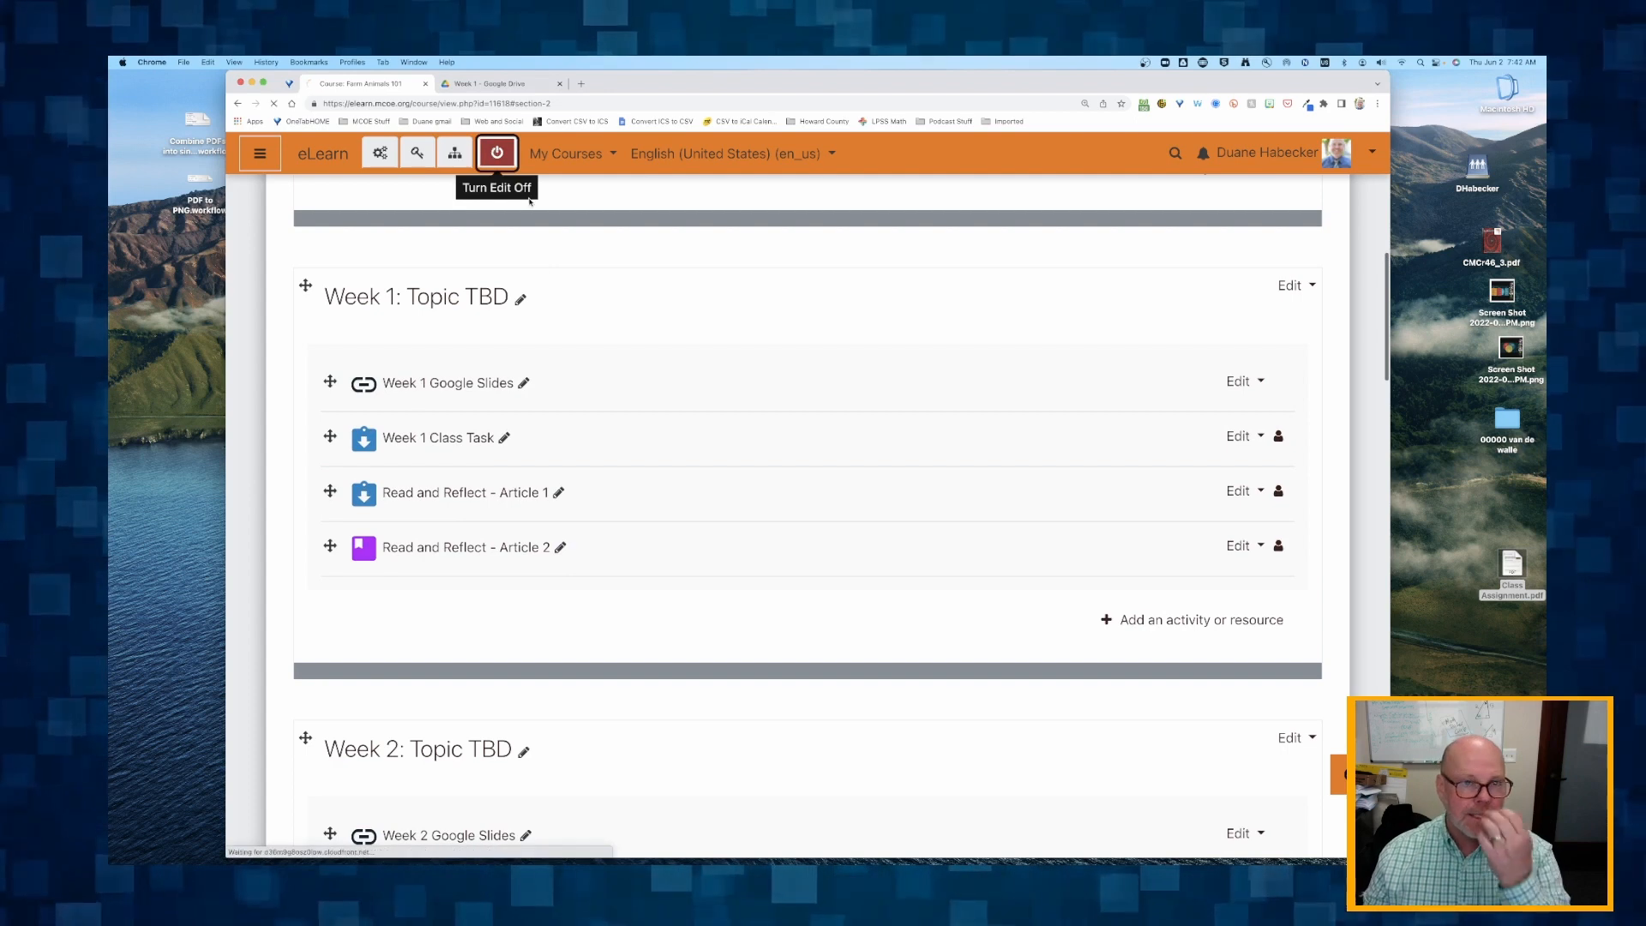
pyautogui.click(496, 155)
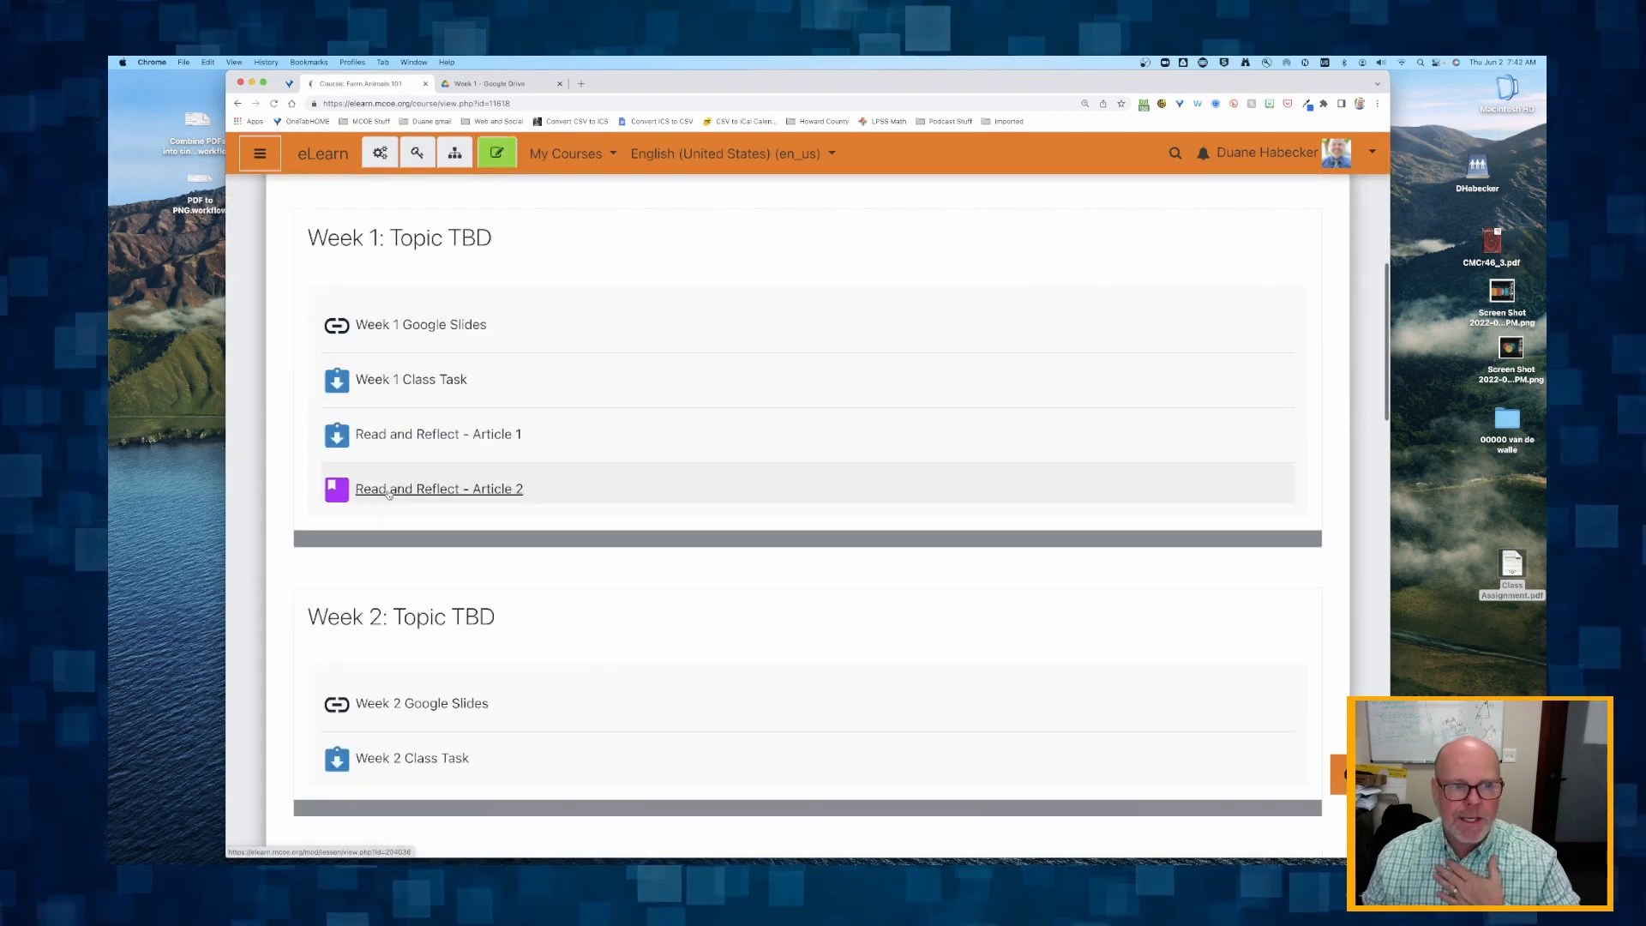
# Open the student's Chicken reflection essay for grading in the Read and Reflect - Article 2 lesson and review the response.
pyautogui.click(417, 491)
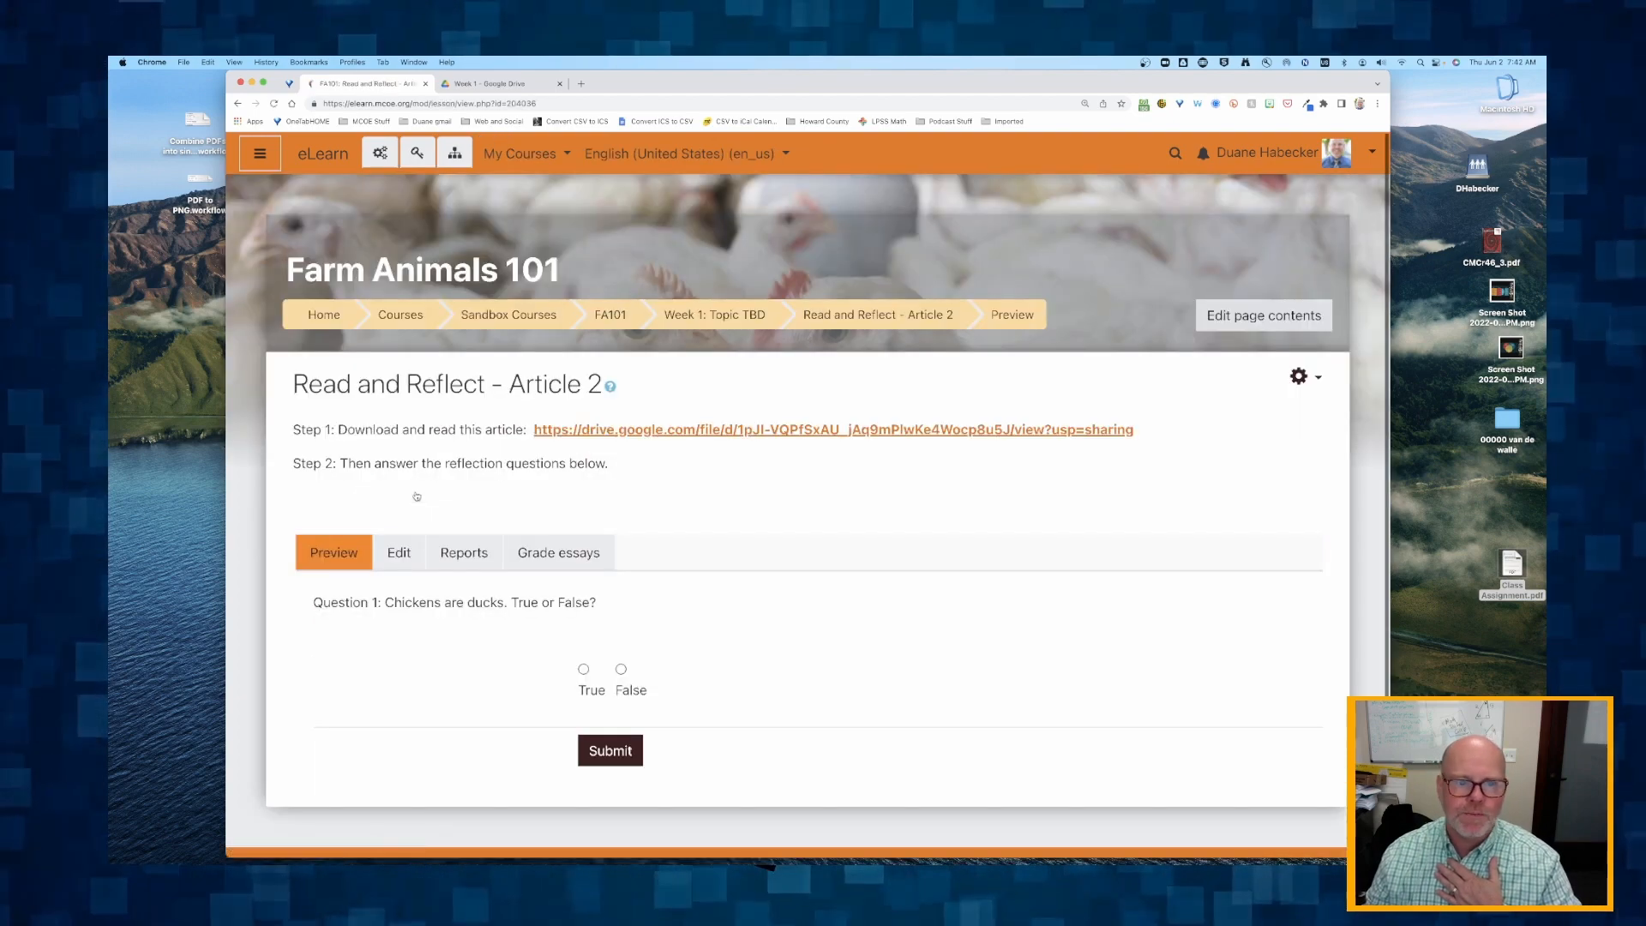
pyautogui.scroll(-1, 415, 492)
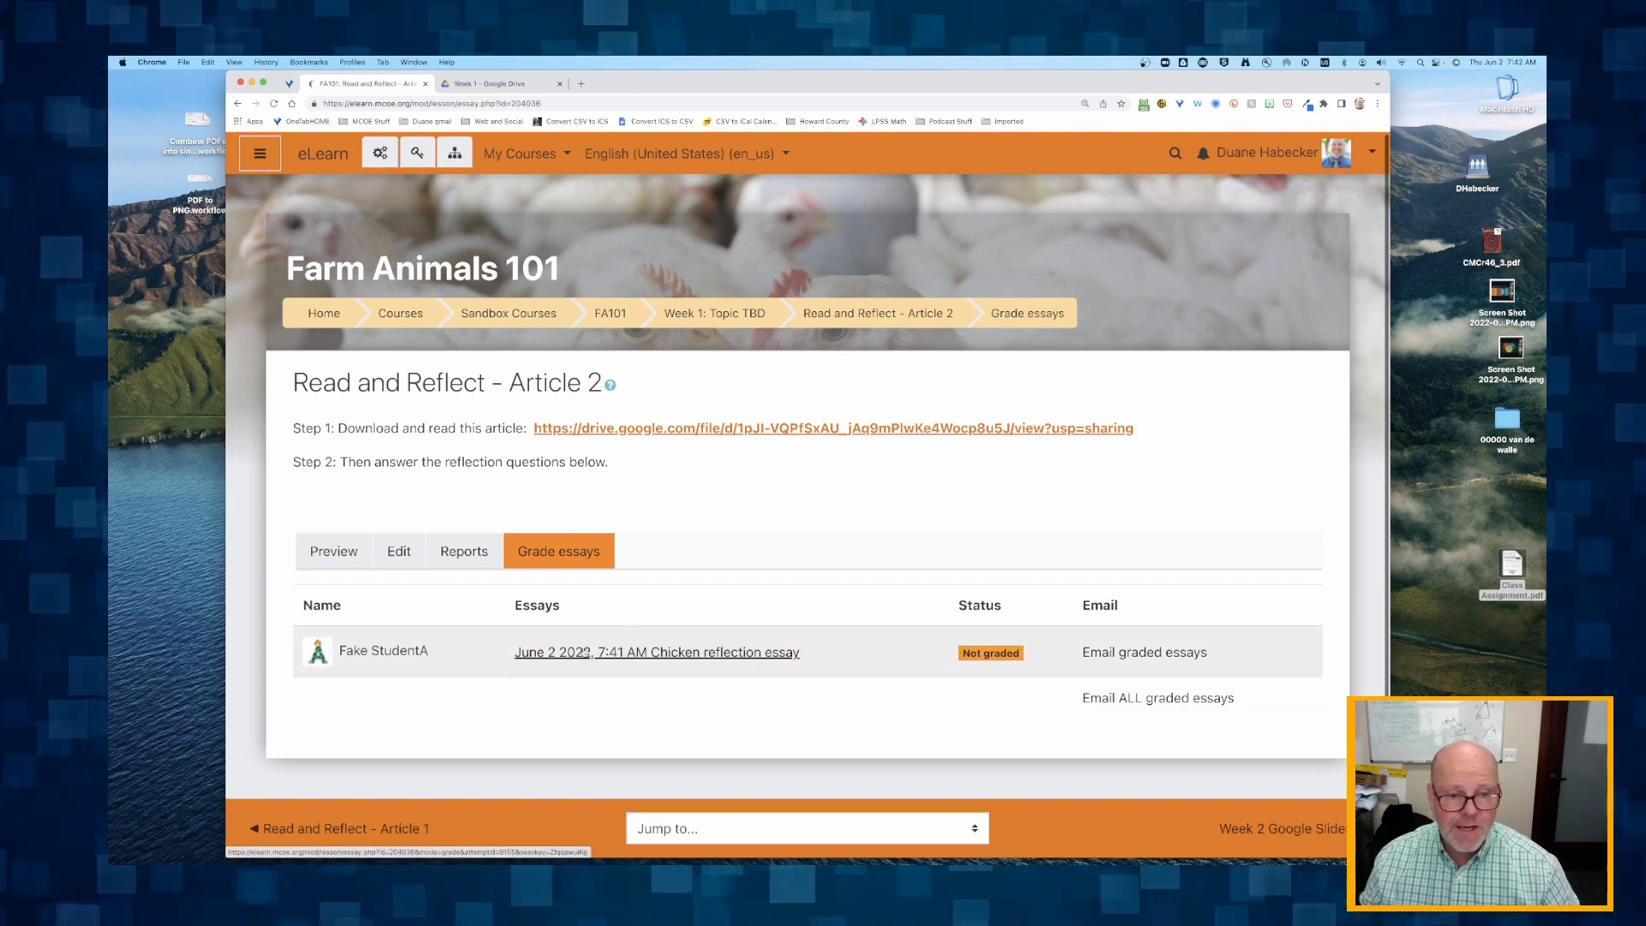
pyautogui.click(609, 652)
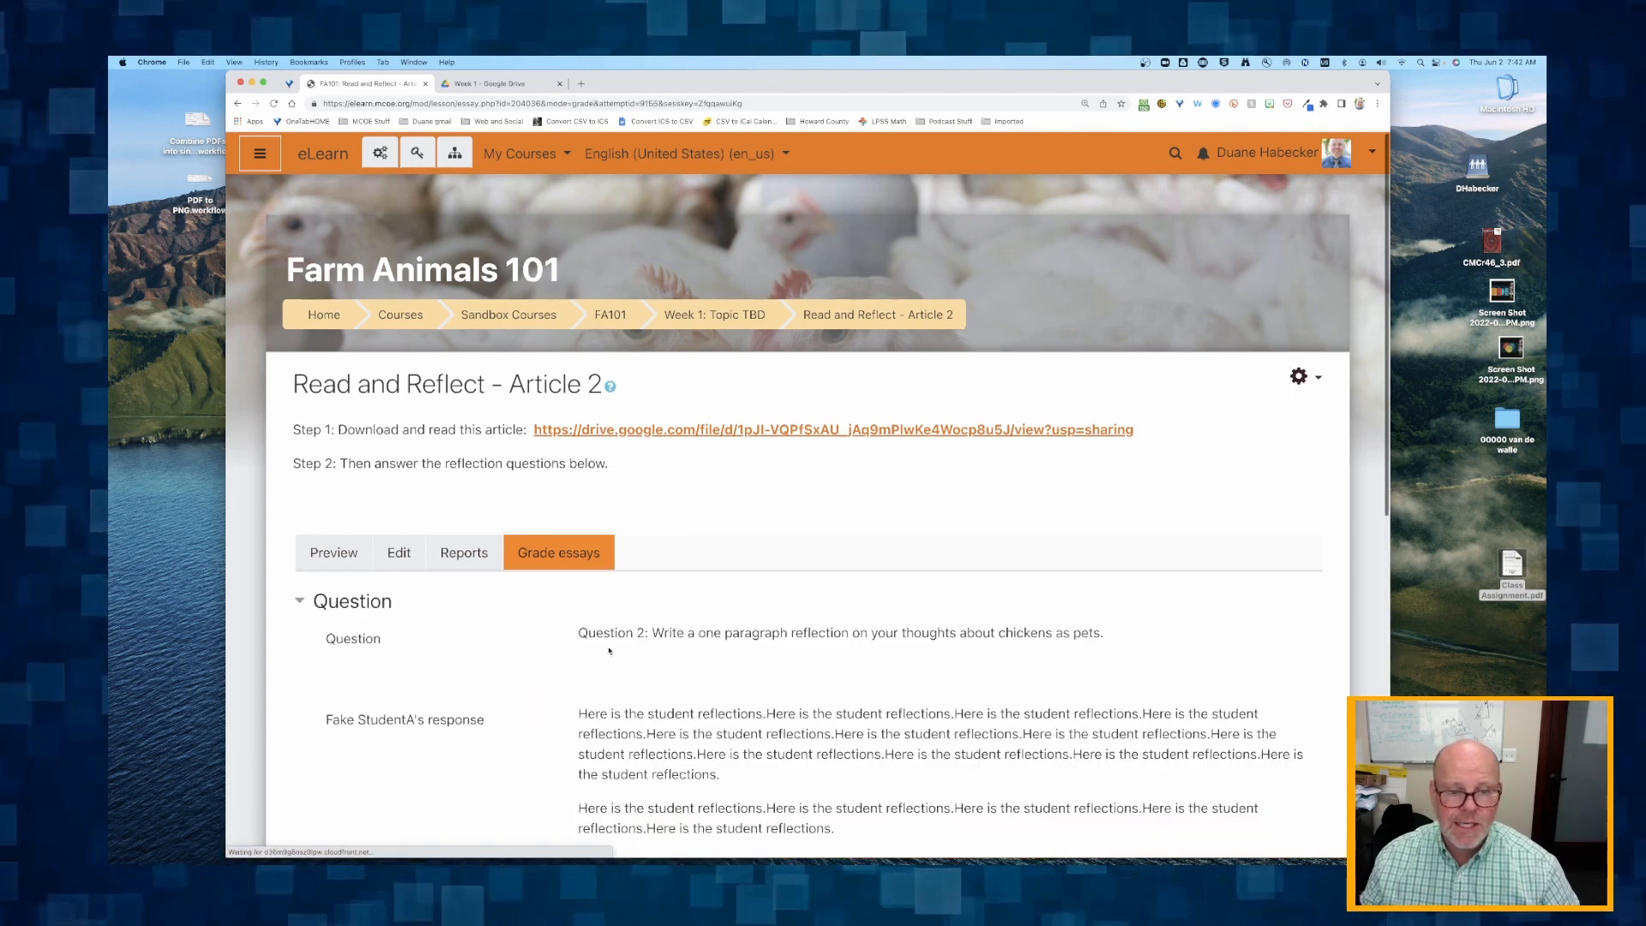
pyautogui.scroll(-4, 609, 652)
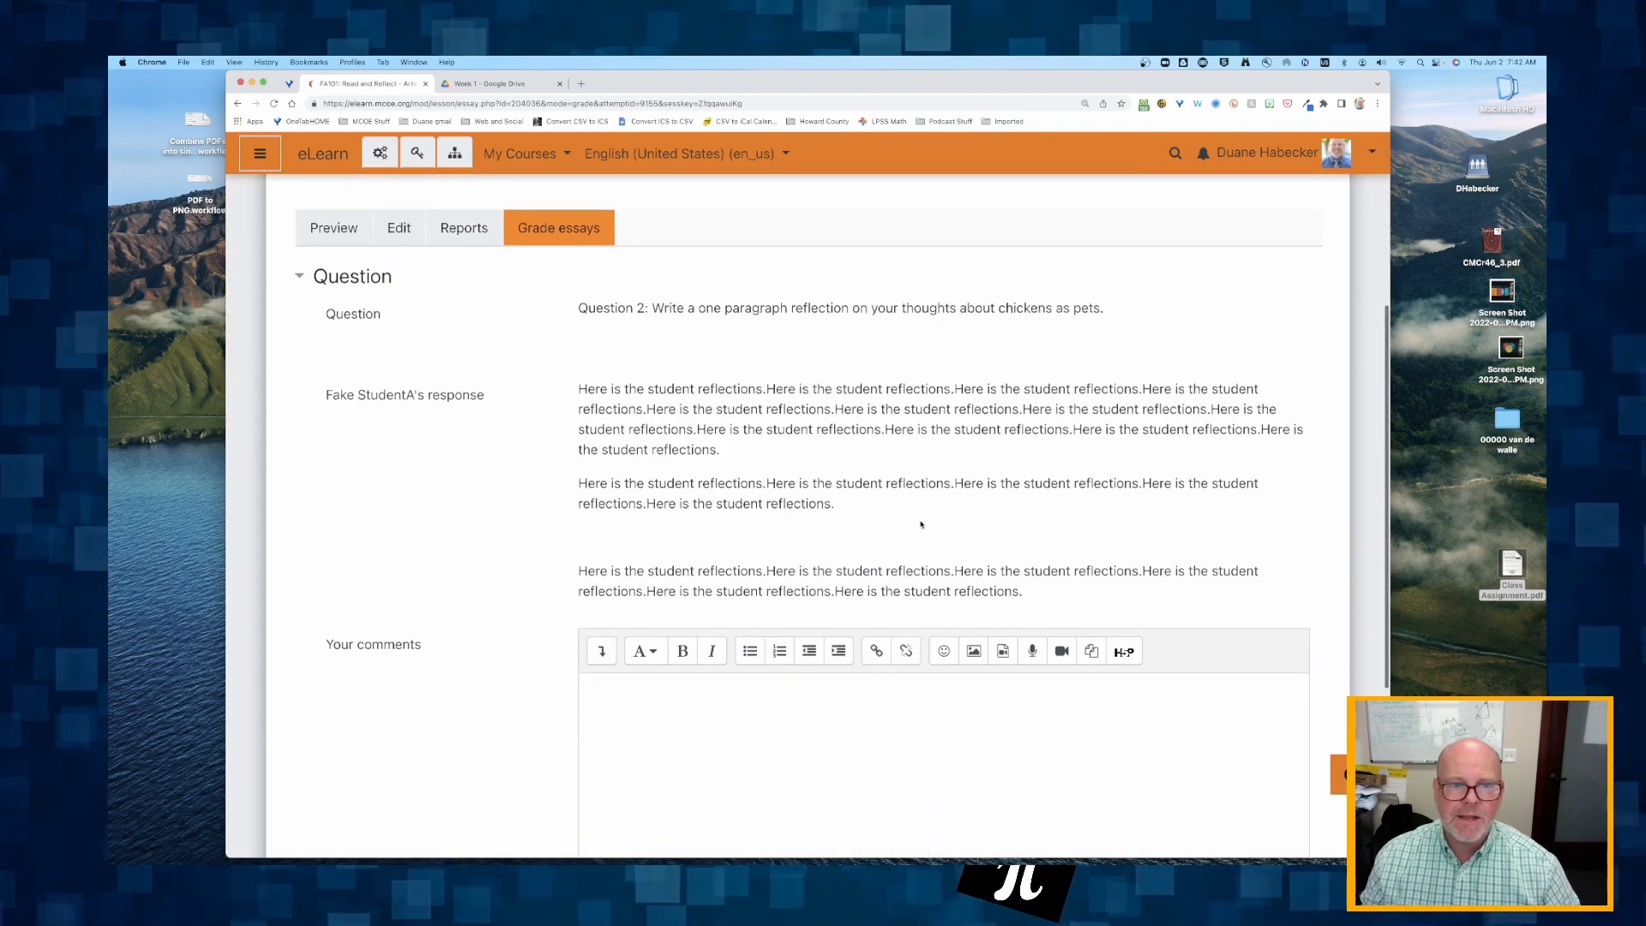
pyautogui.moveTo(579, 388); pyautogui.dragTo(1025, 592)
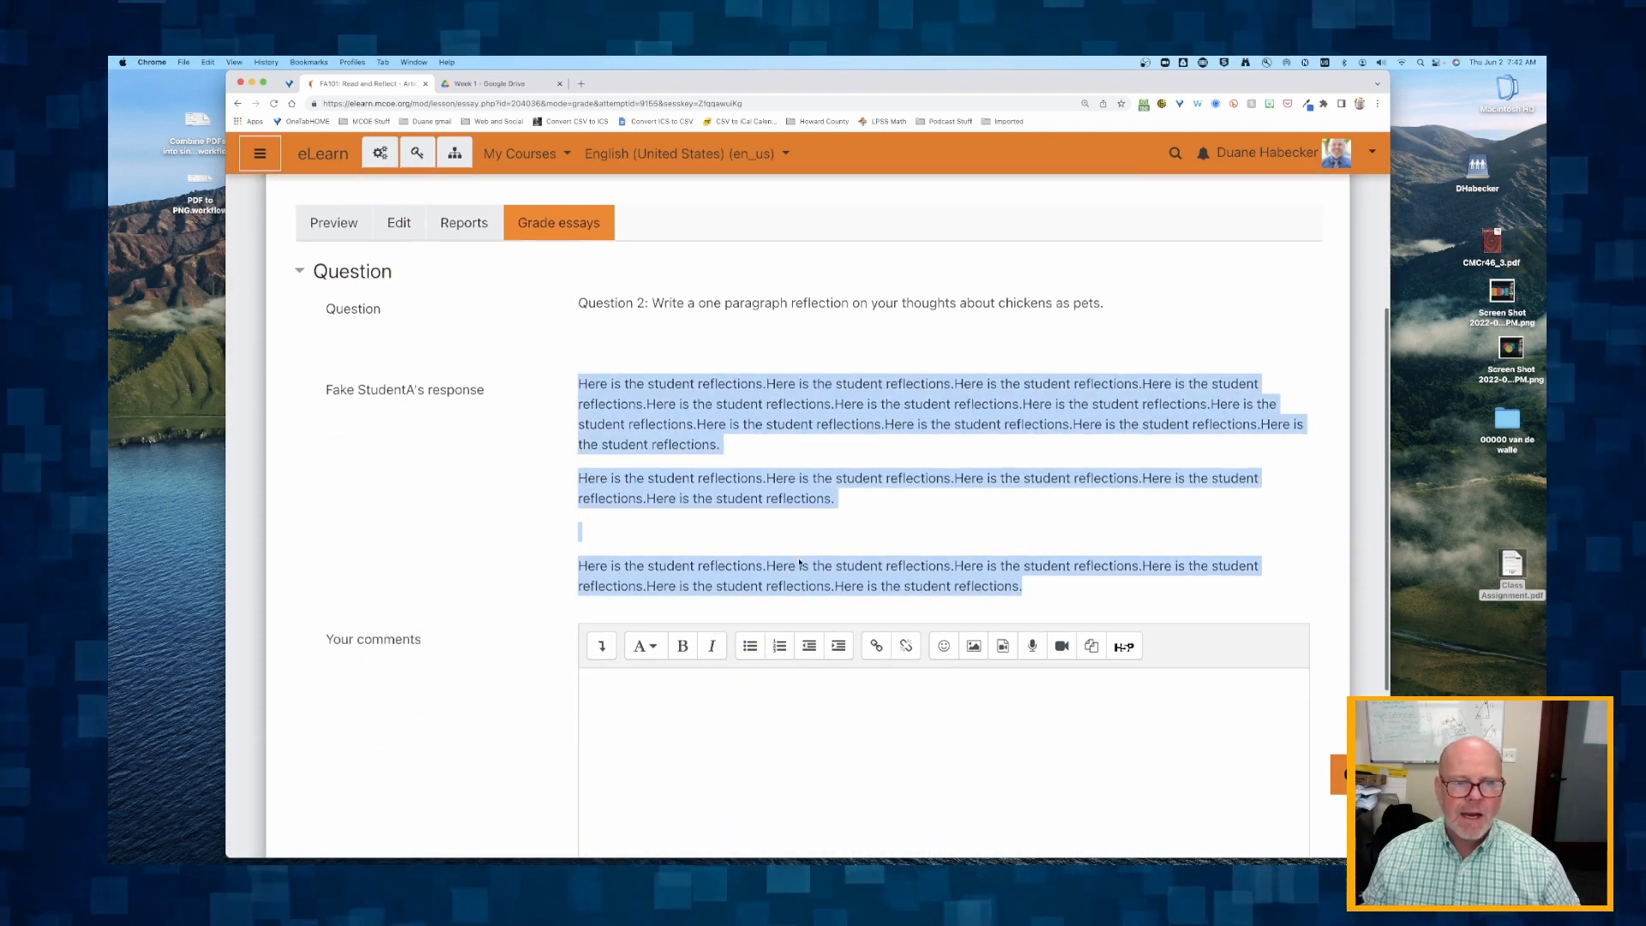
# Write "Wow. Great thoughts! Thank you for your efforts." as the teacher's comment on the essay.
pyautogui.scroll(-3, 703, 582)
pyautogui.click(703, 582)
pyautogui.write('Wow')
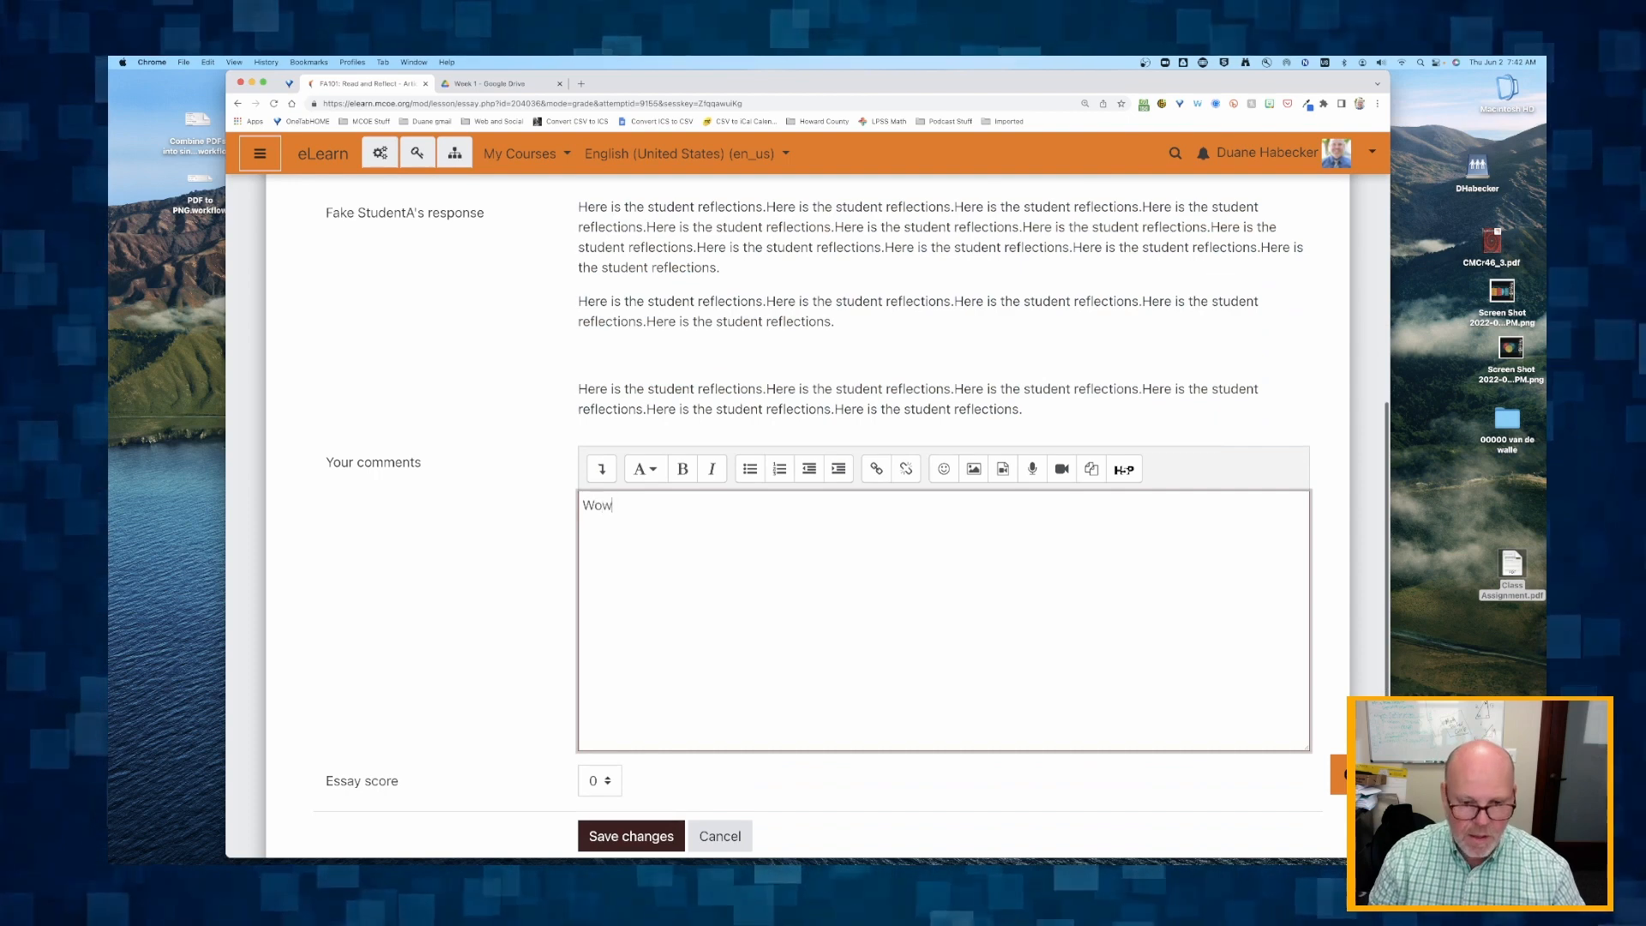
pyautogui.write('. Great thought')
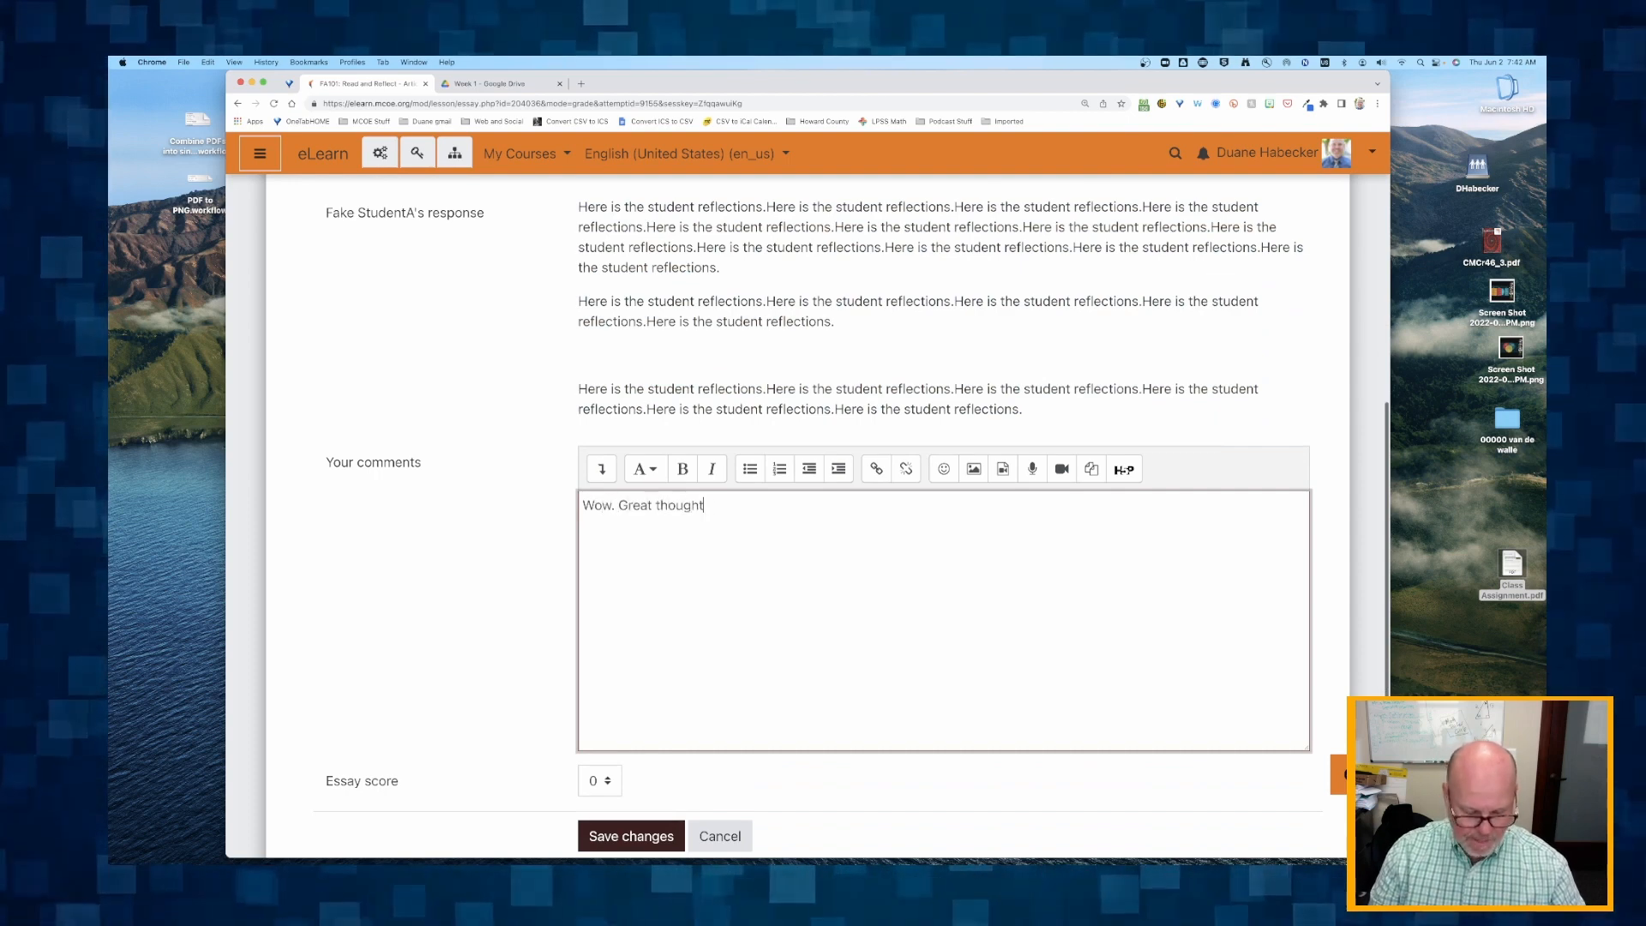
pyautogui.write('s! Thank you')
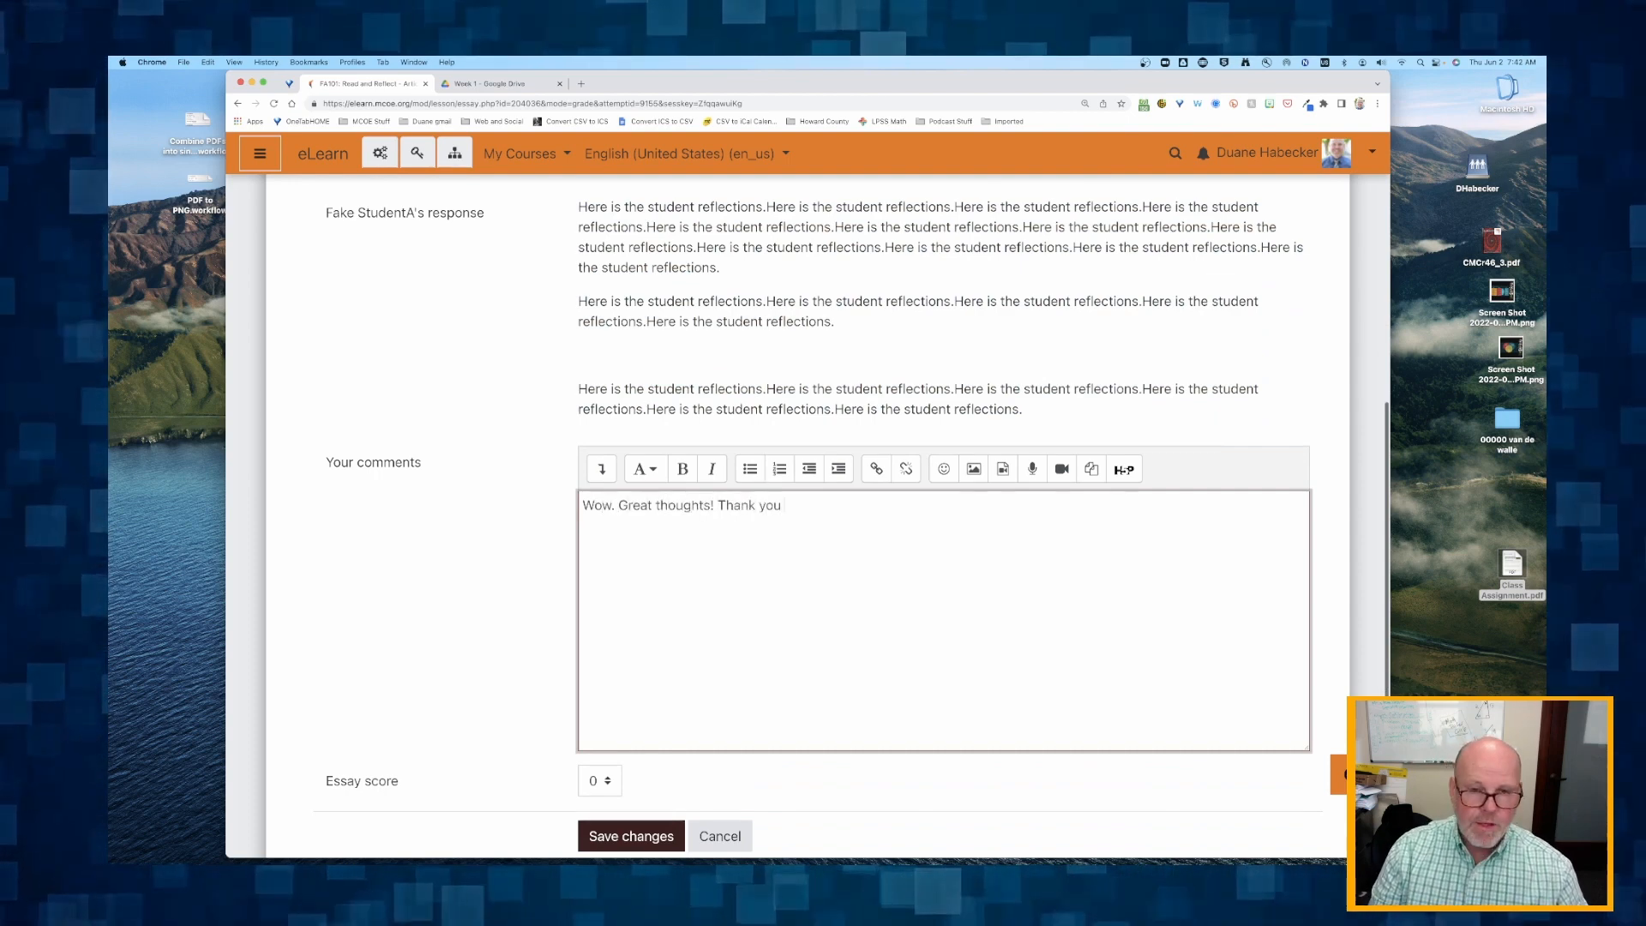
pyautogui.write(' for your ')
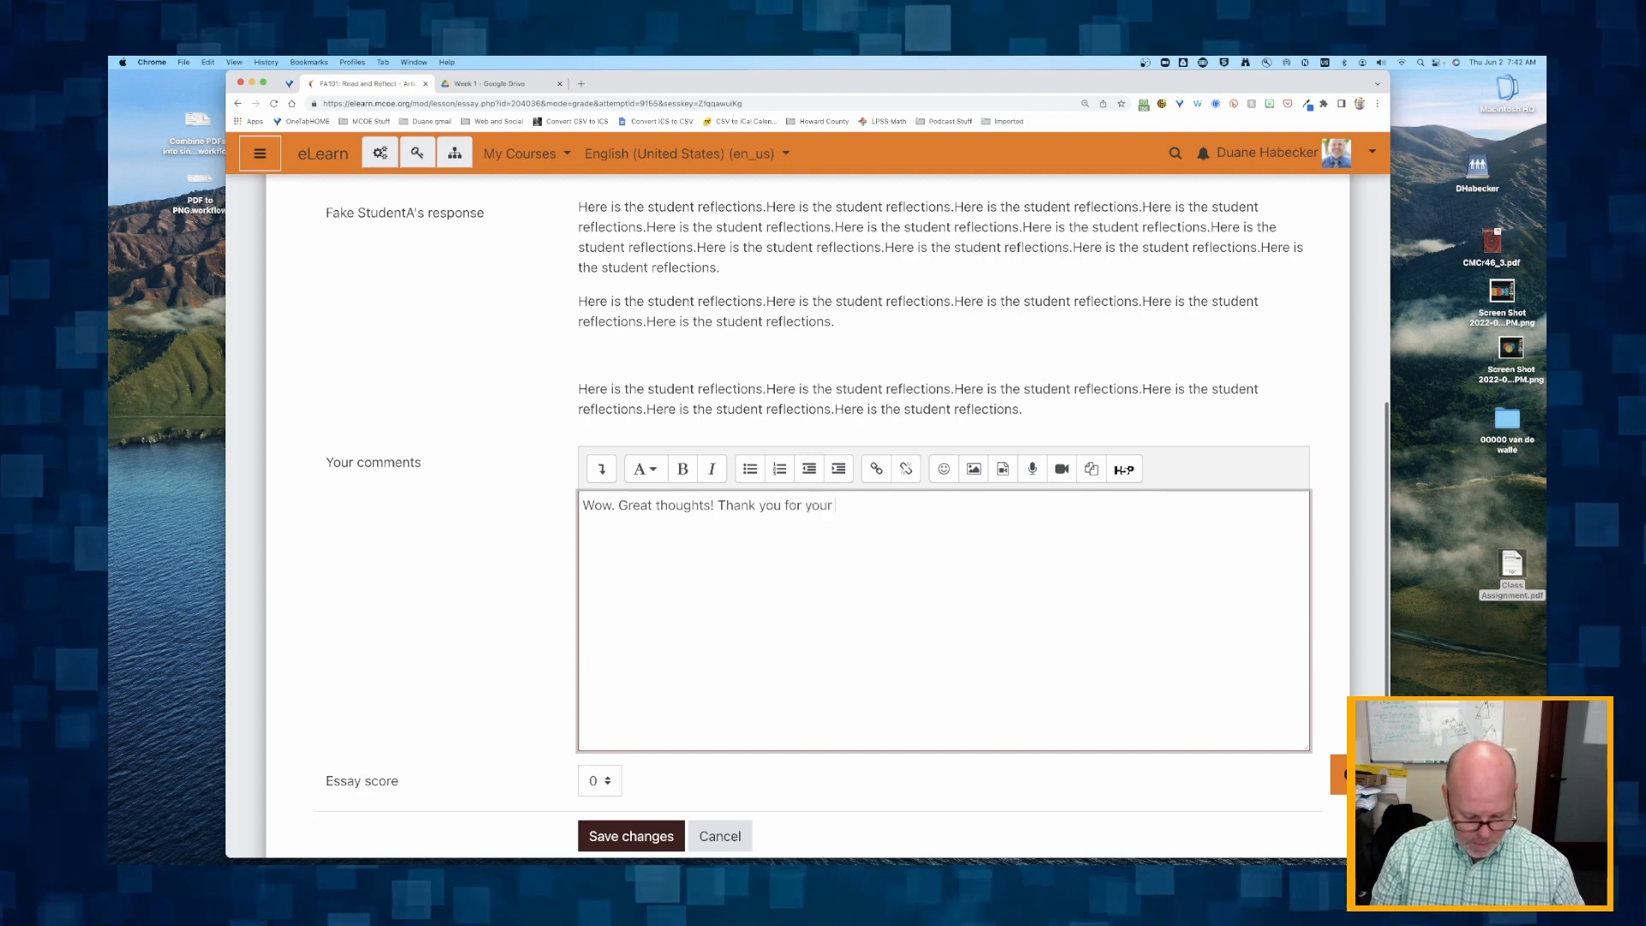
pyautogui.write('ef')
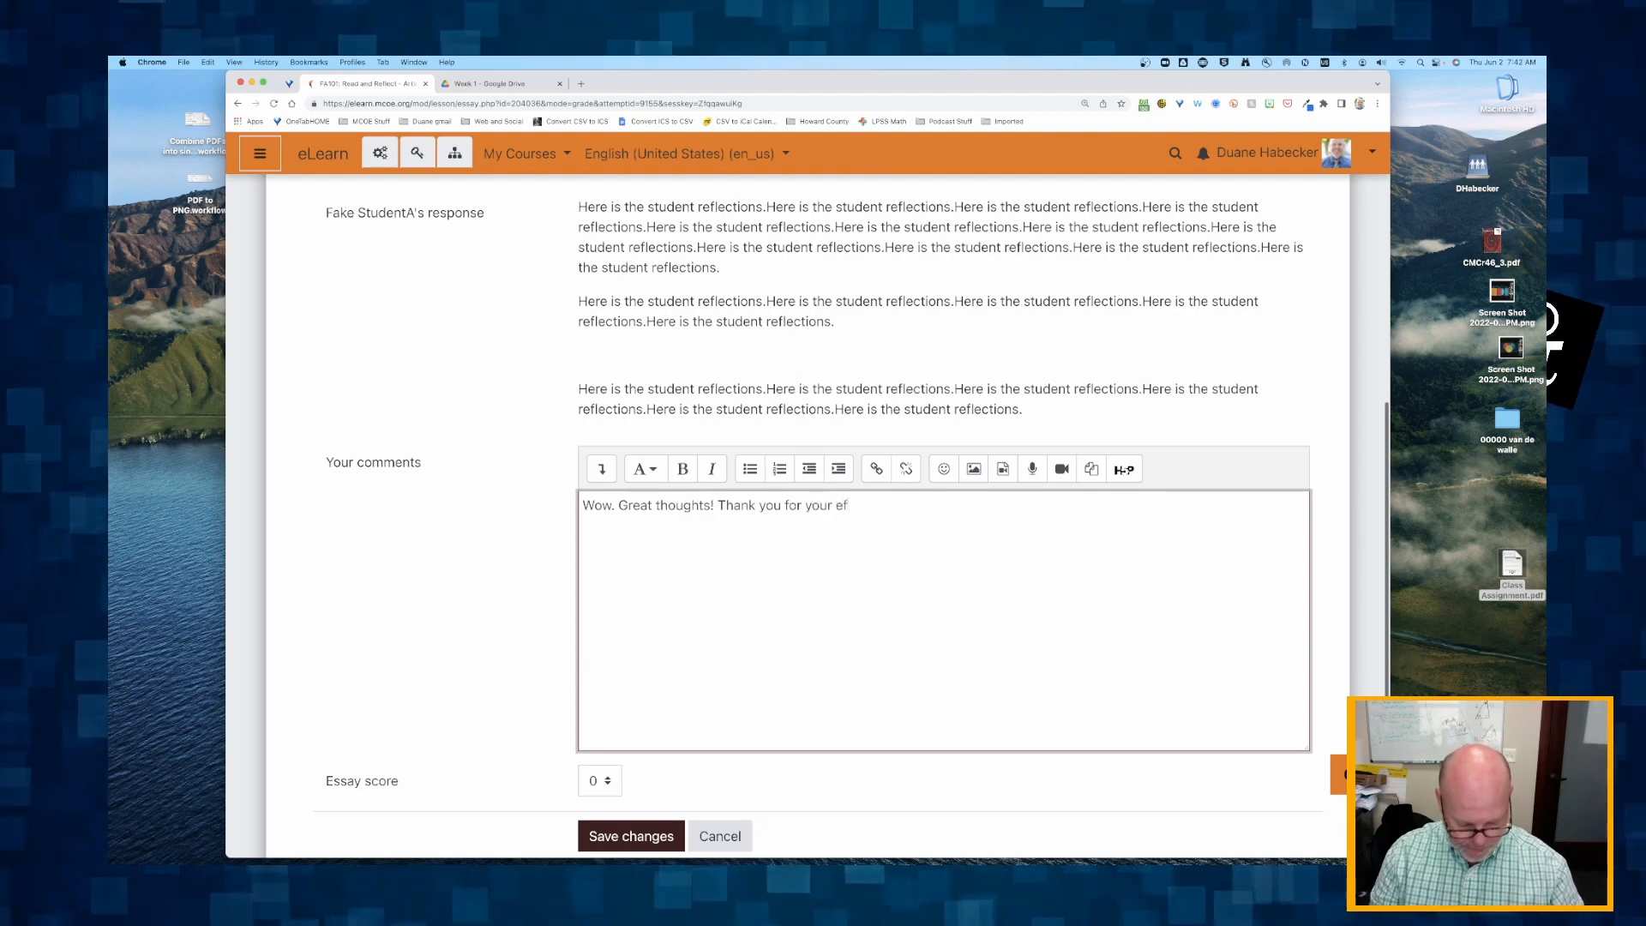
pyautogui.write('forts.')
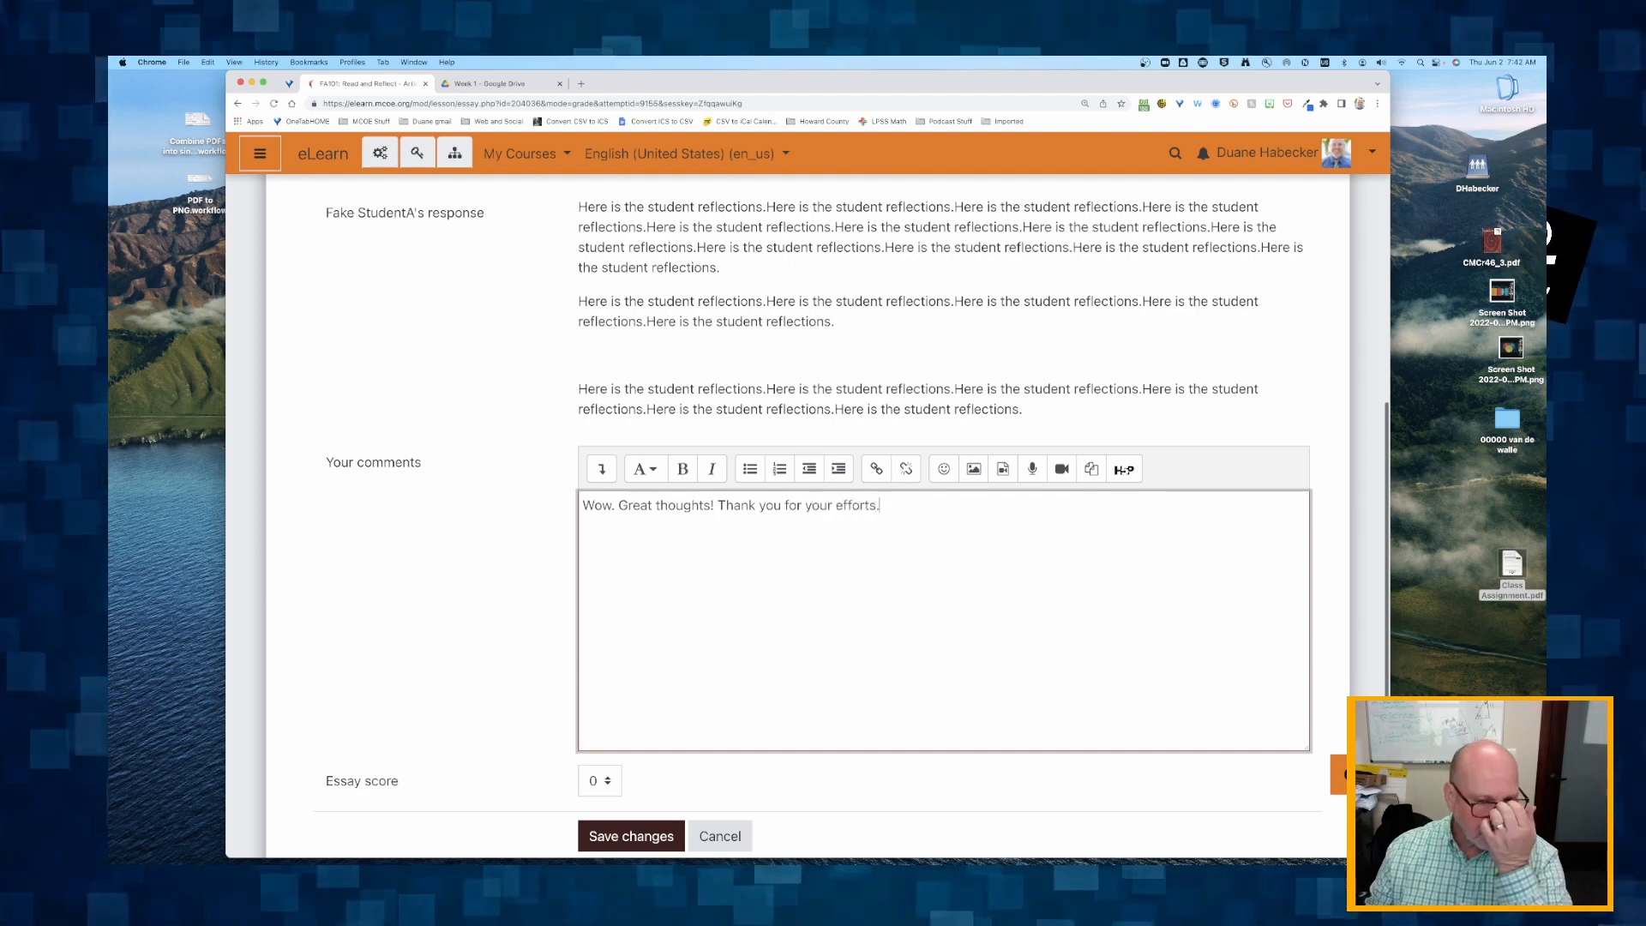
pyautogui.press('Return')
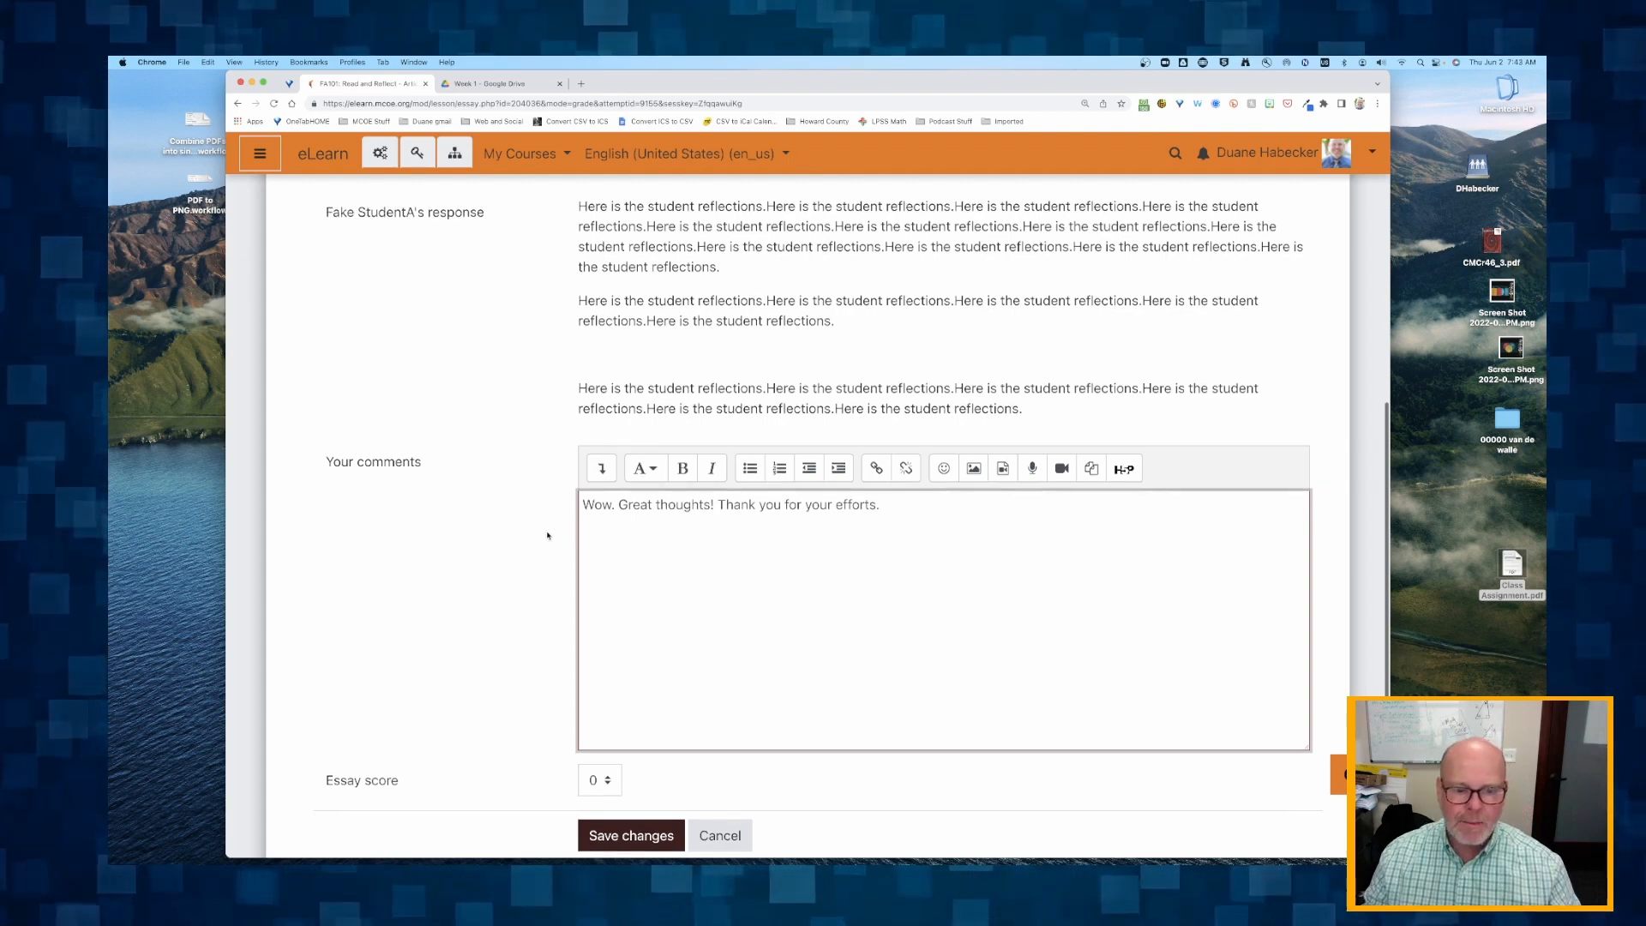
# Set the essay score to 1 and save the grading changes.
pyautogui.scroll(-2, 601, 600)
pyautogui.click(606, 647)
pyautogui.click(600, 625)
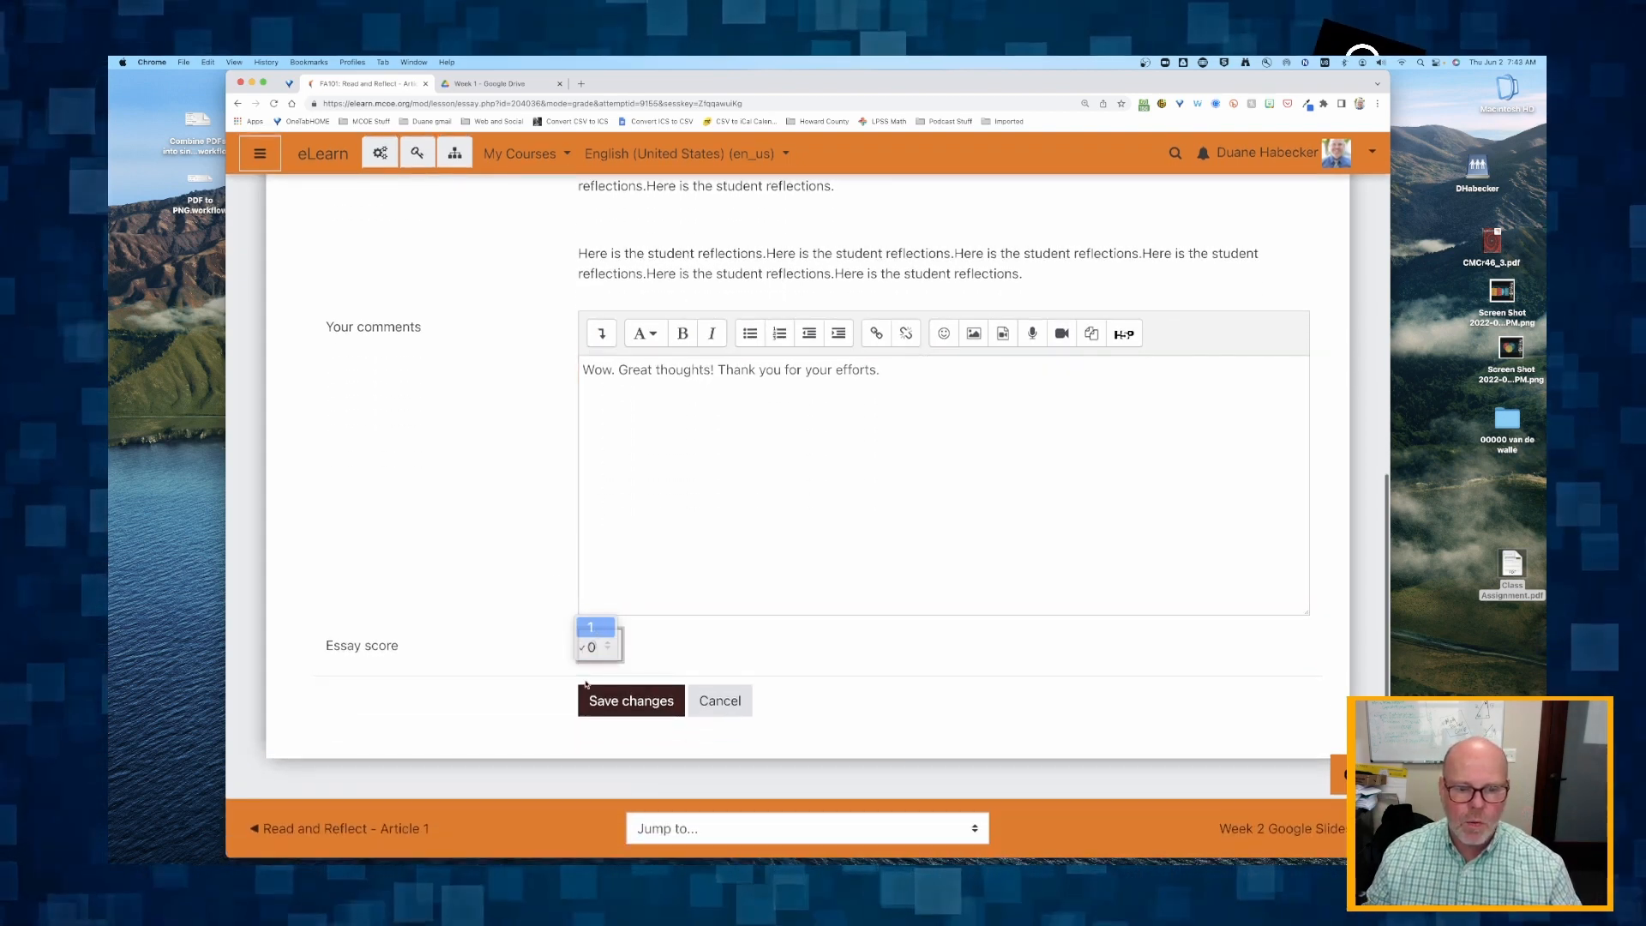
pyautogui.click(632, 702)
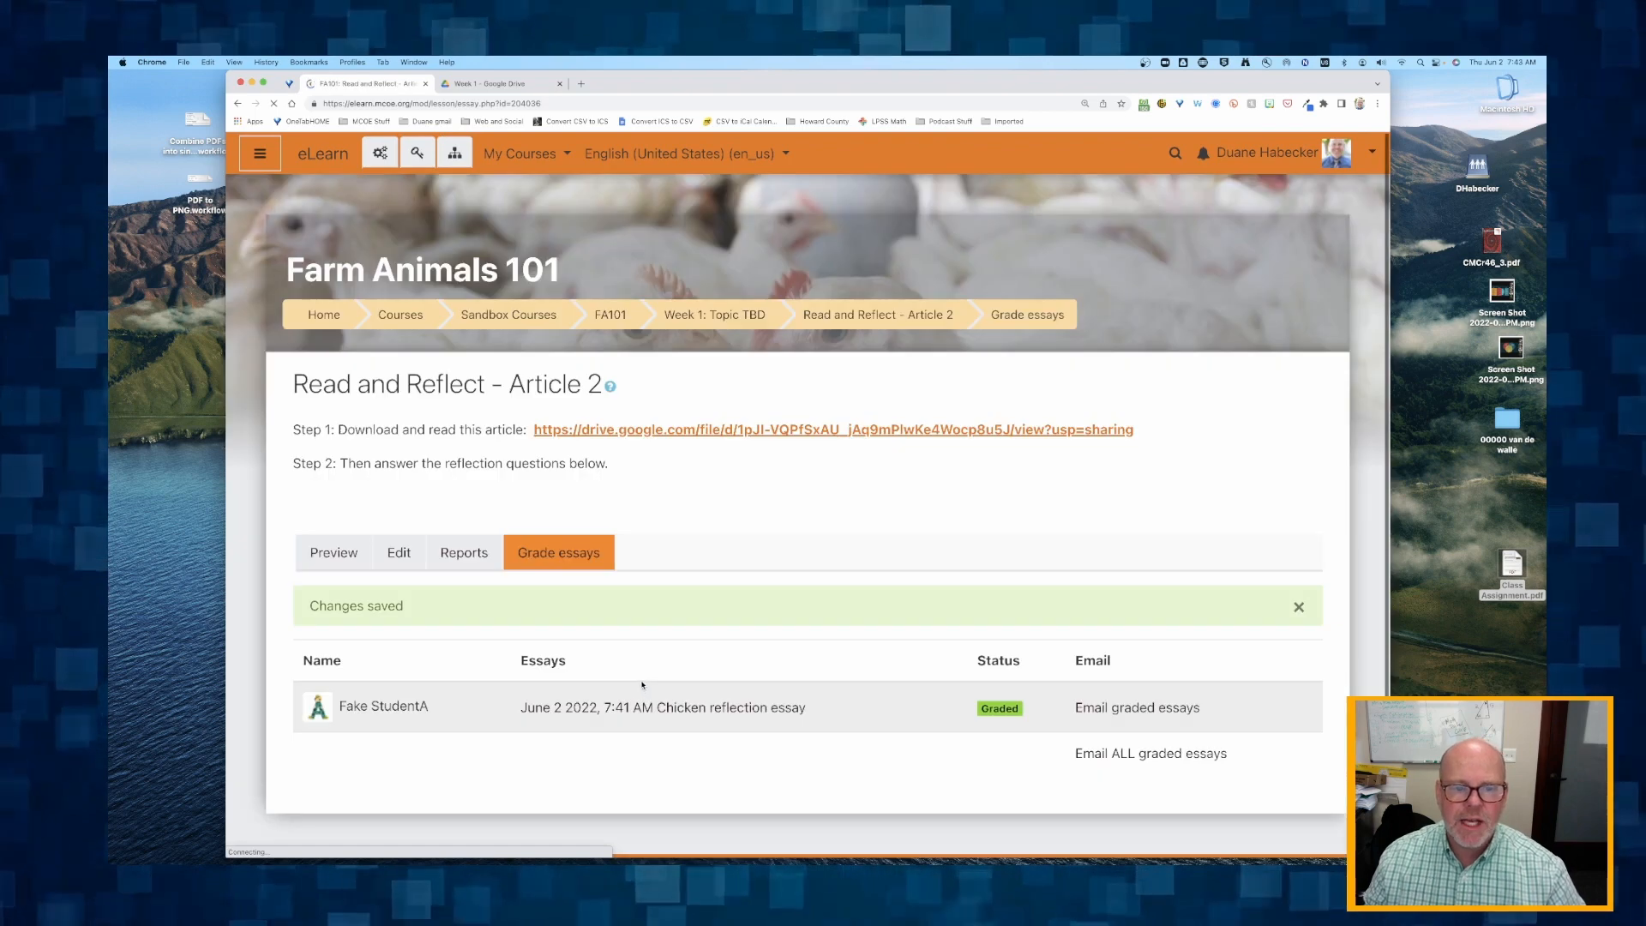
pyautogui.scroll(-1, 642, 685)
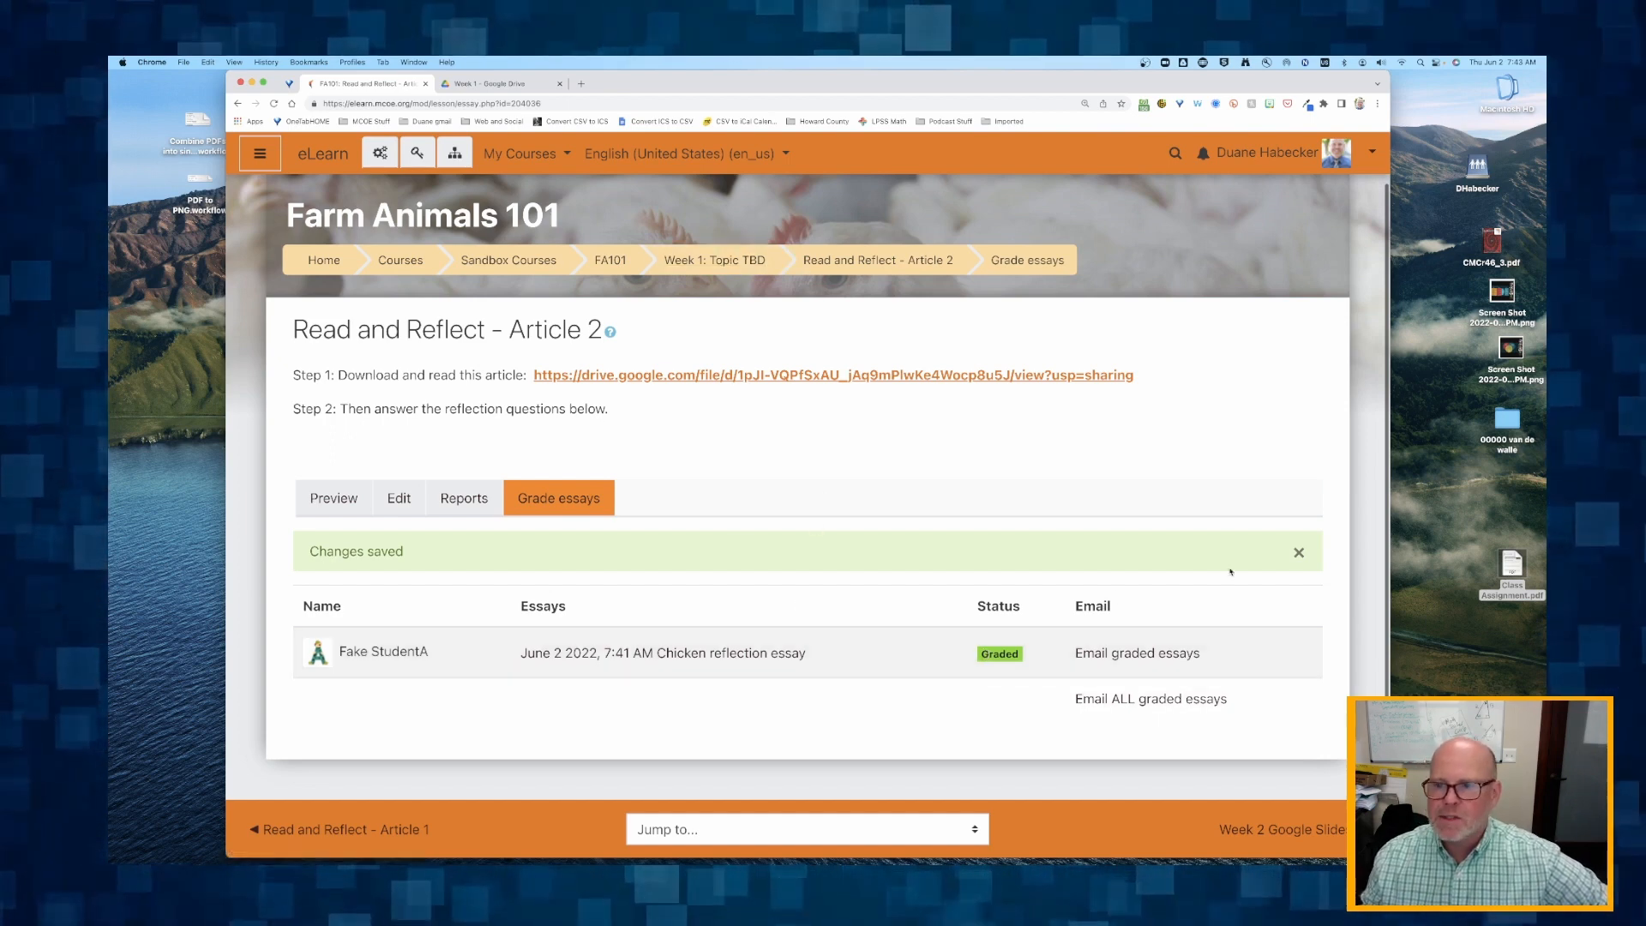
# Switch to the student's course page in Firefox and hide the teacher's Chrome window.
pyautogui.moveTo(1545, 531); pyautogui.dragTo(655, 93)
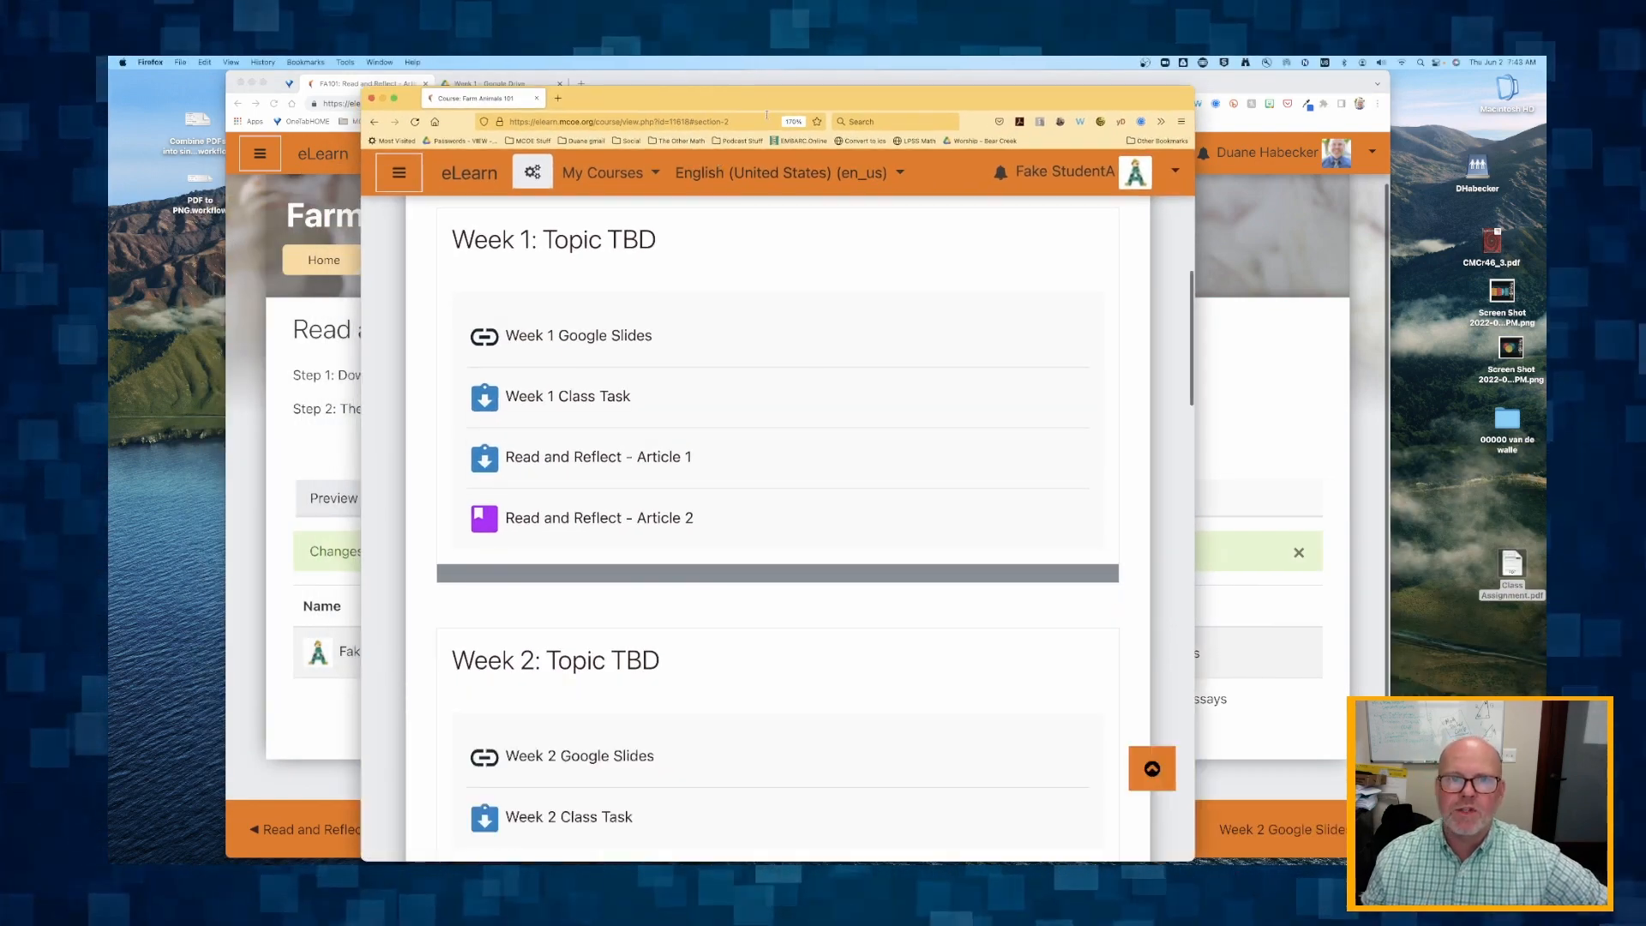
pyautogui.moveTo(776, 92); pyautogui.dragTo(786, 76)
pyautogui.click(1262, 83)
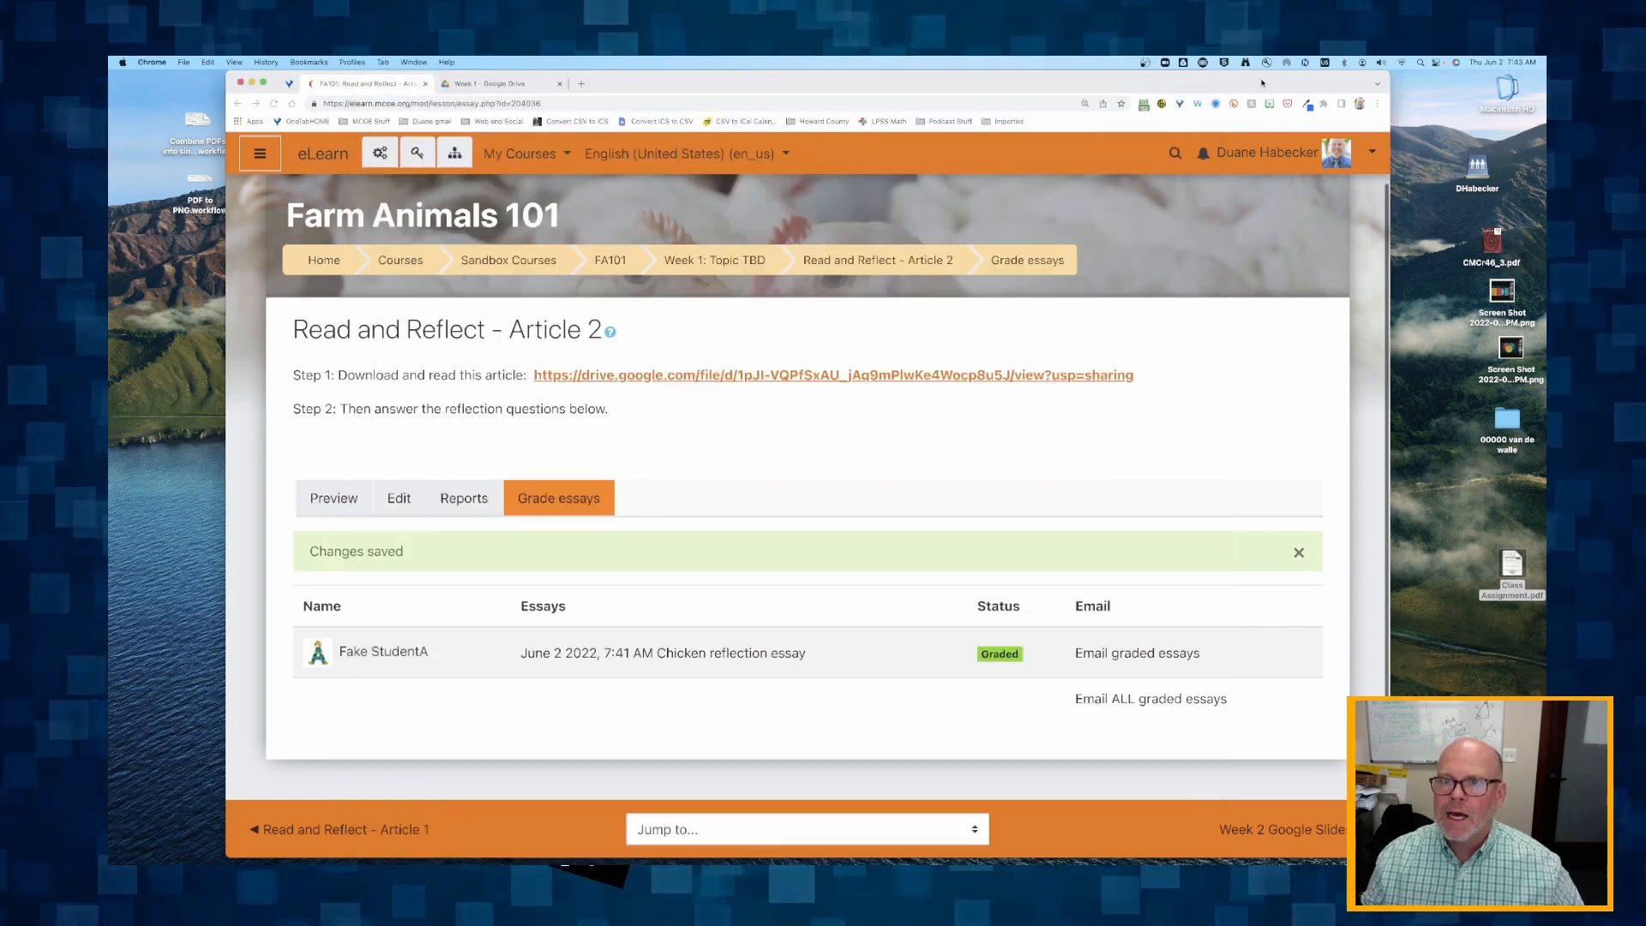
pyautogui.press('super+h')
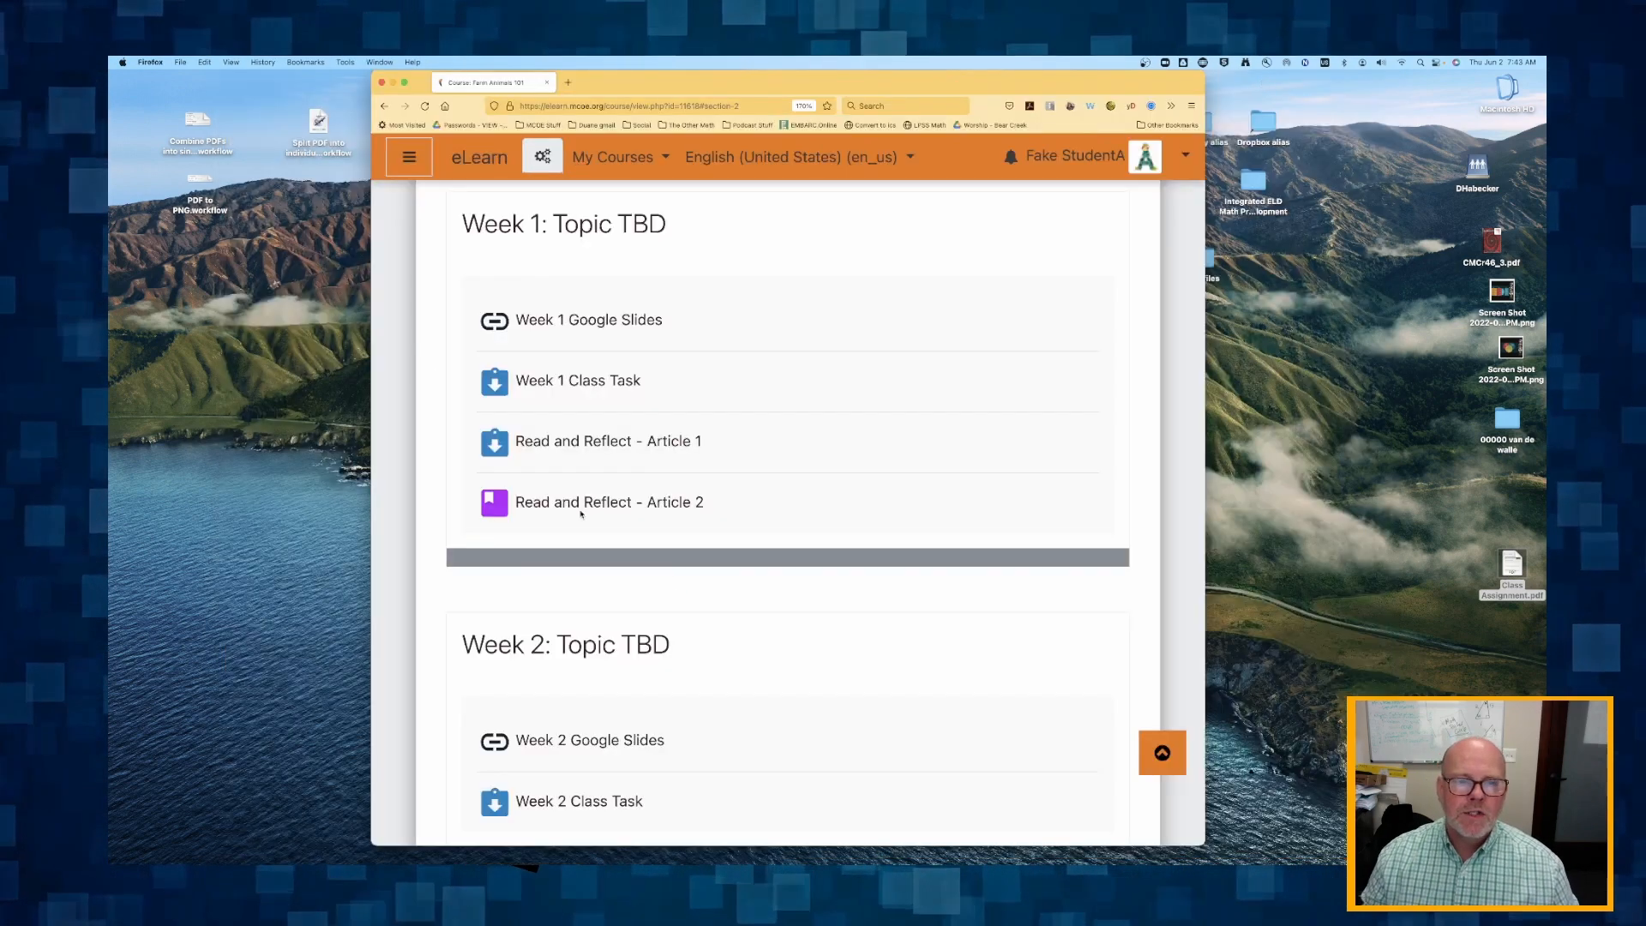
# Open the course dashboard of Farm Animals 101 as the student.
pyautogui.scroll(2, 581, 513)
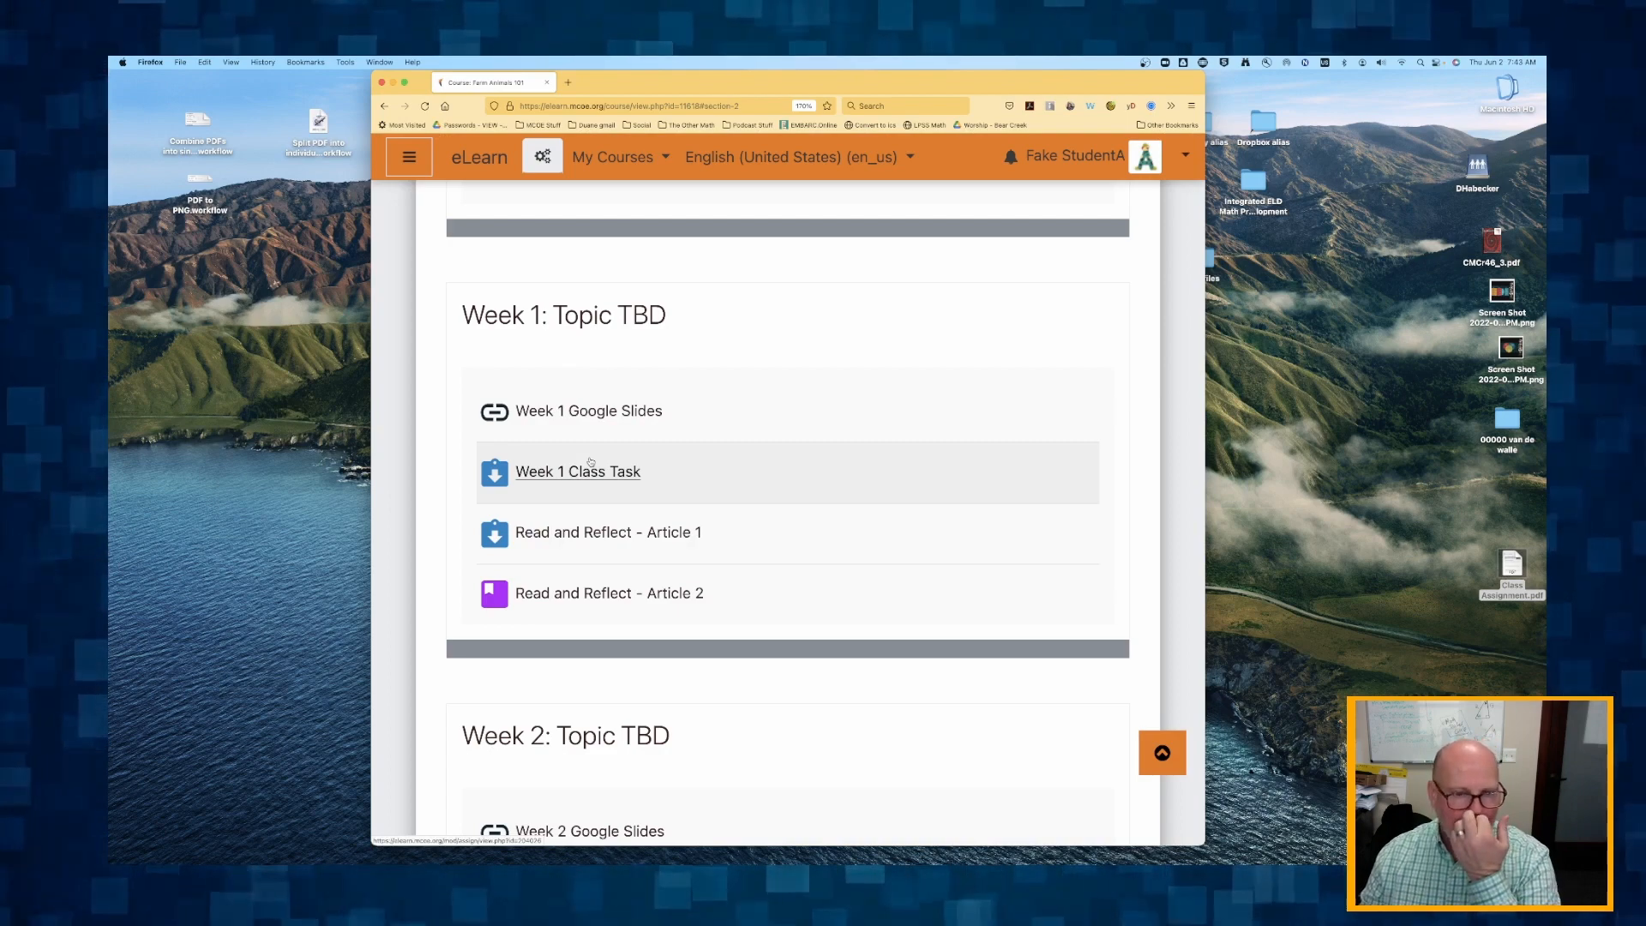
pyautogui.press('super+Tab')
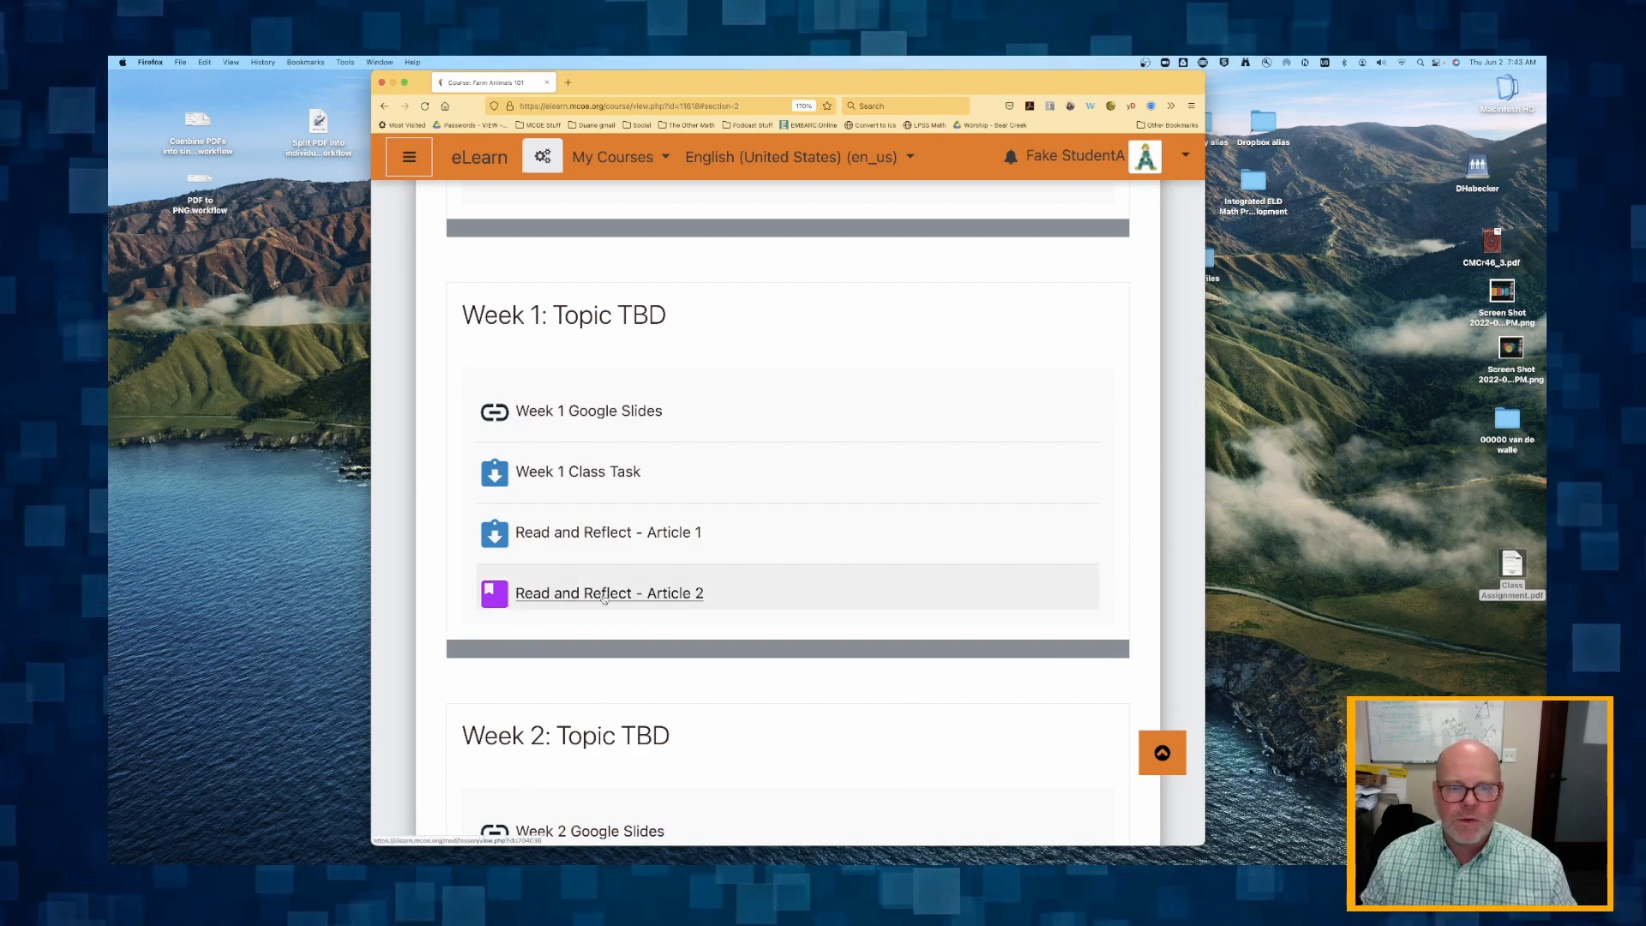
pyautogui.scroll(-1, 604, 597)
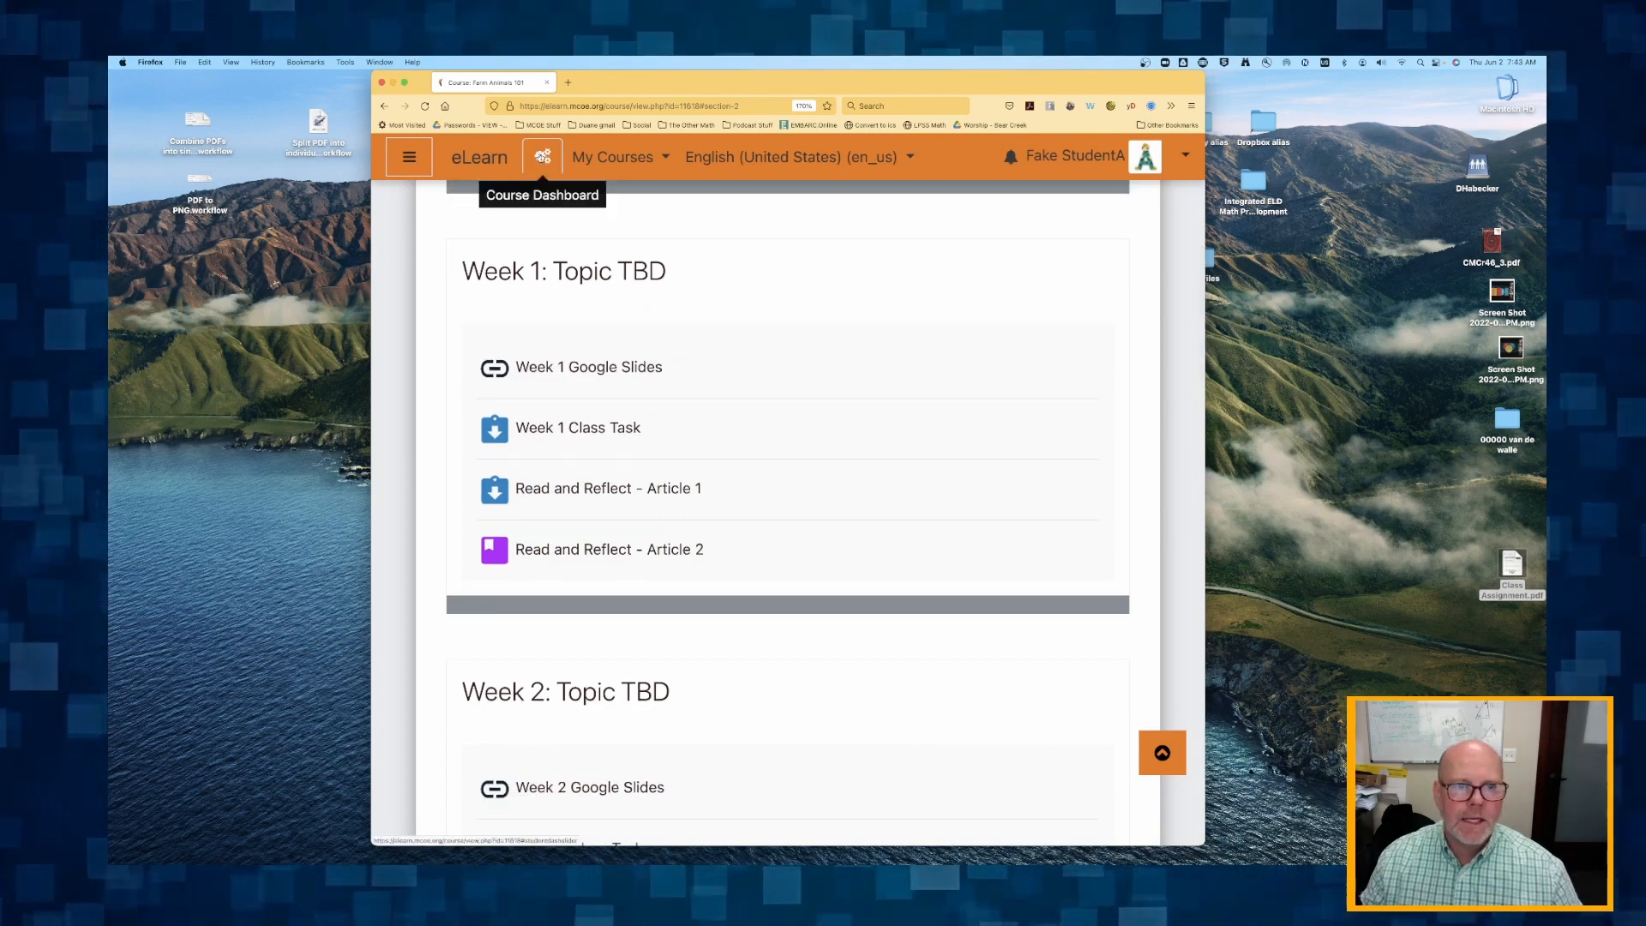
pyautogui.click(535, 156)
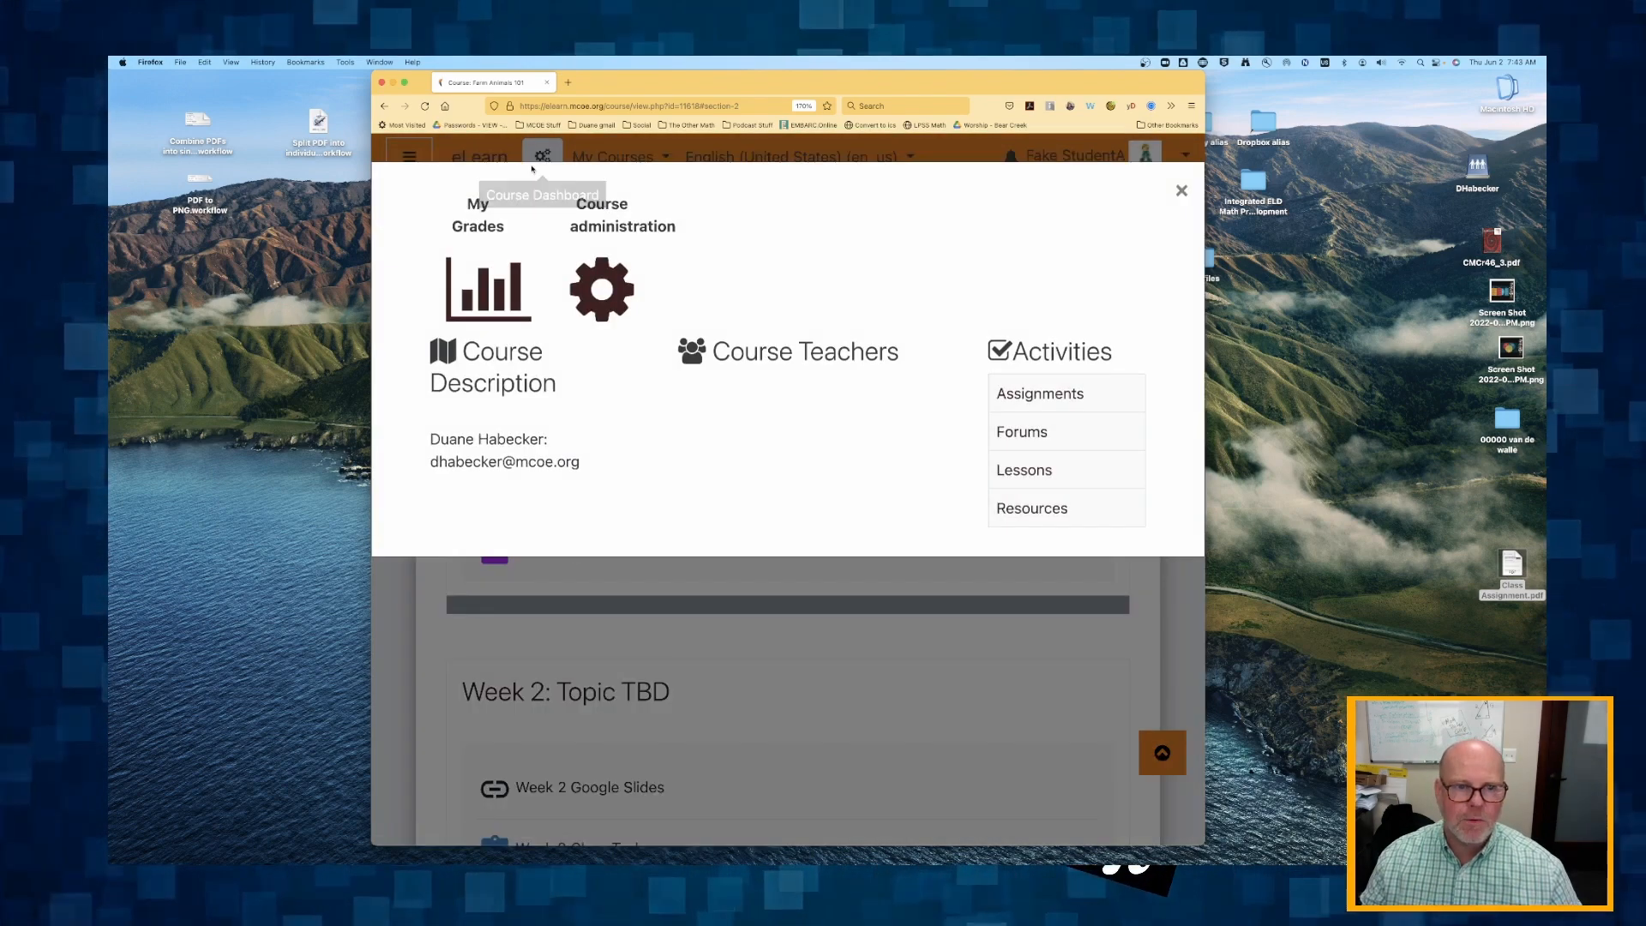
# Open the student's grades and examine the user report, including the Read and Reflect - Article 2 row and the weekly class tasks.
pyautogui.click(487, 289)
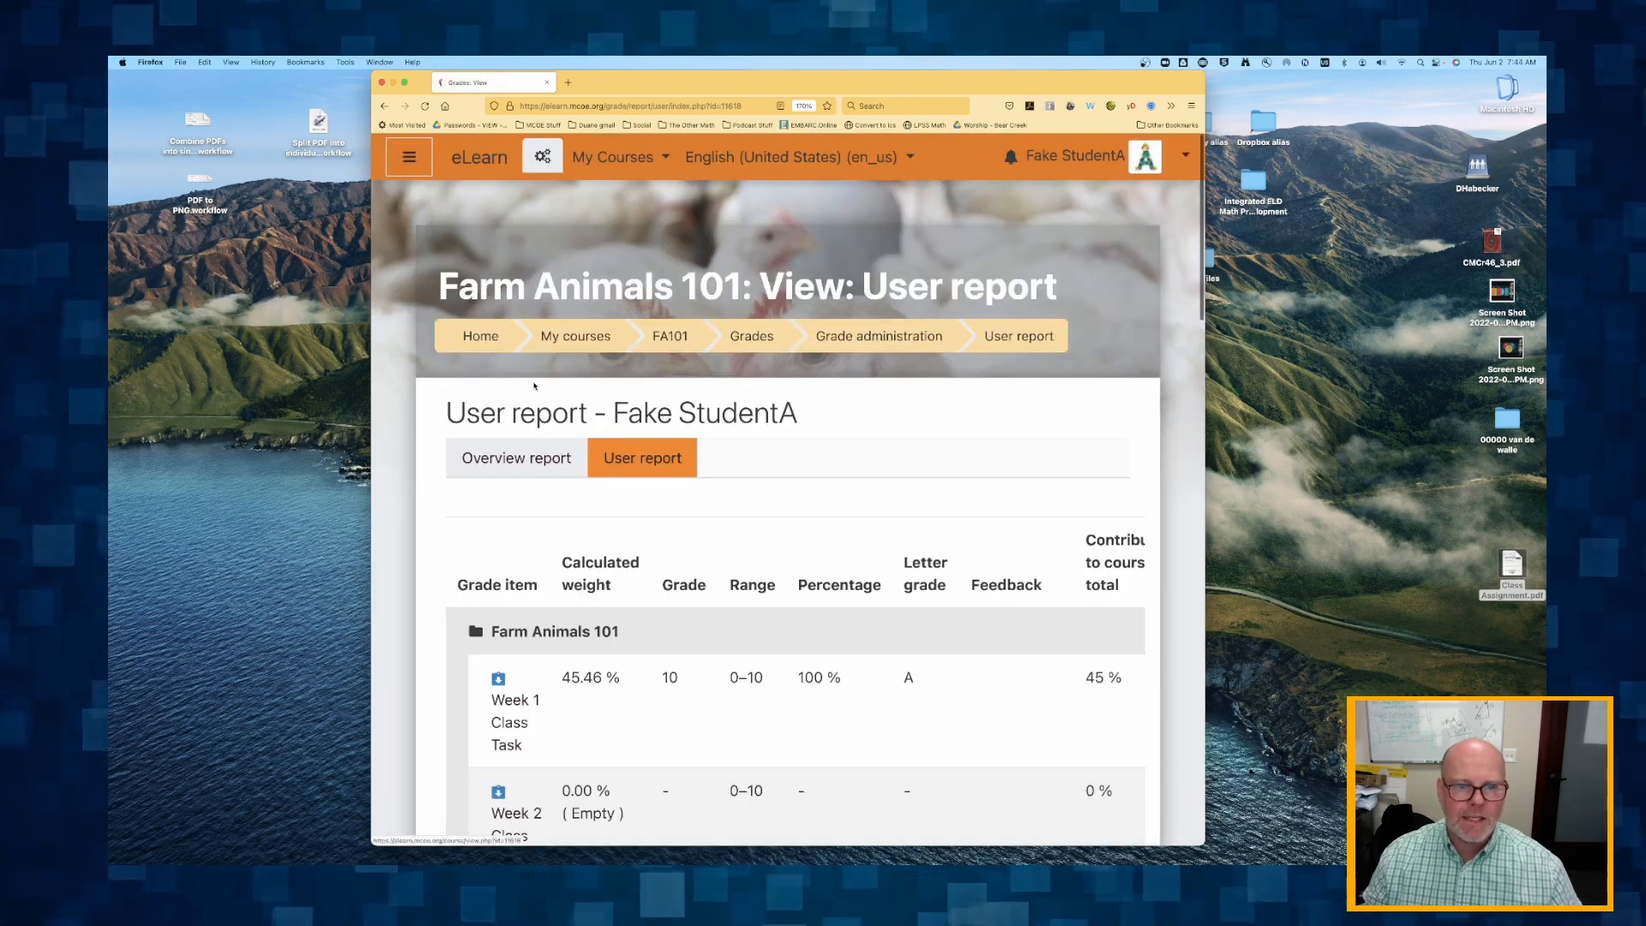
pyautogui.scroll(-8, 619, 515)
pyautogui.scroll(-15, 619, 515)
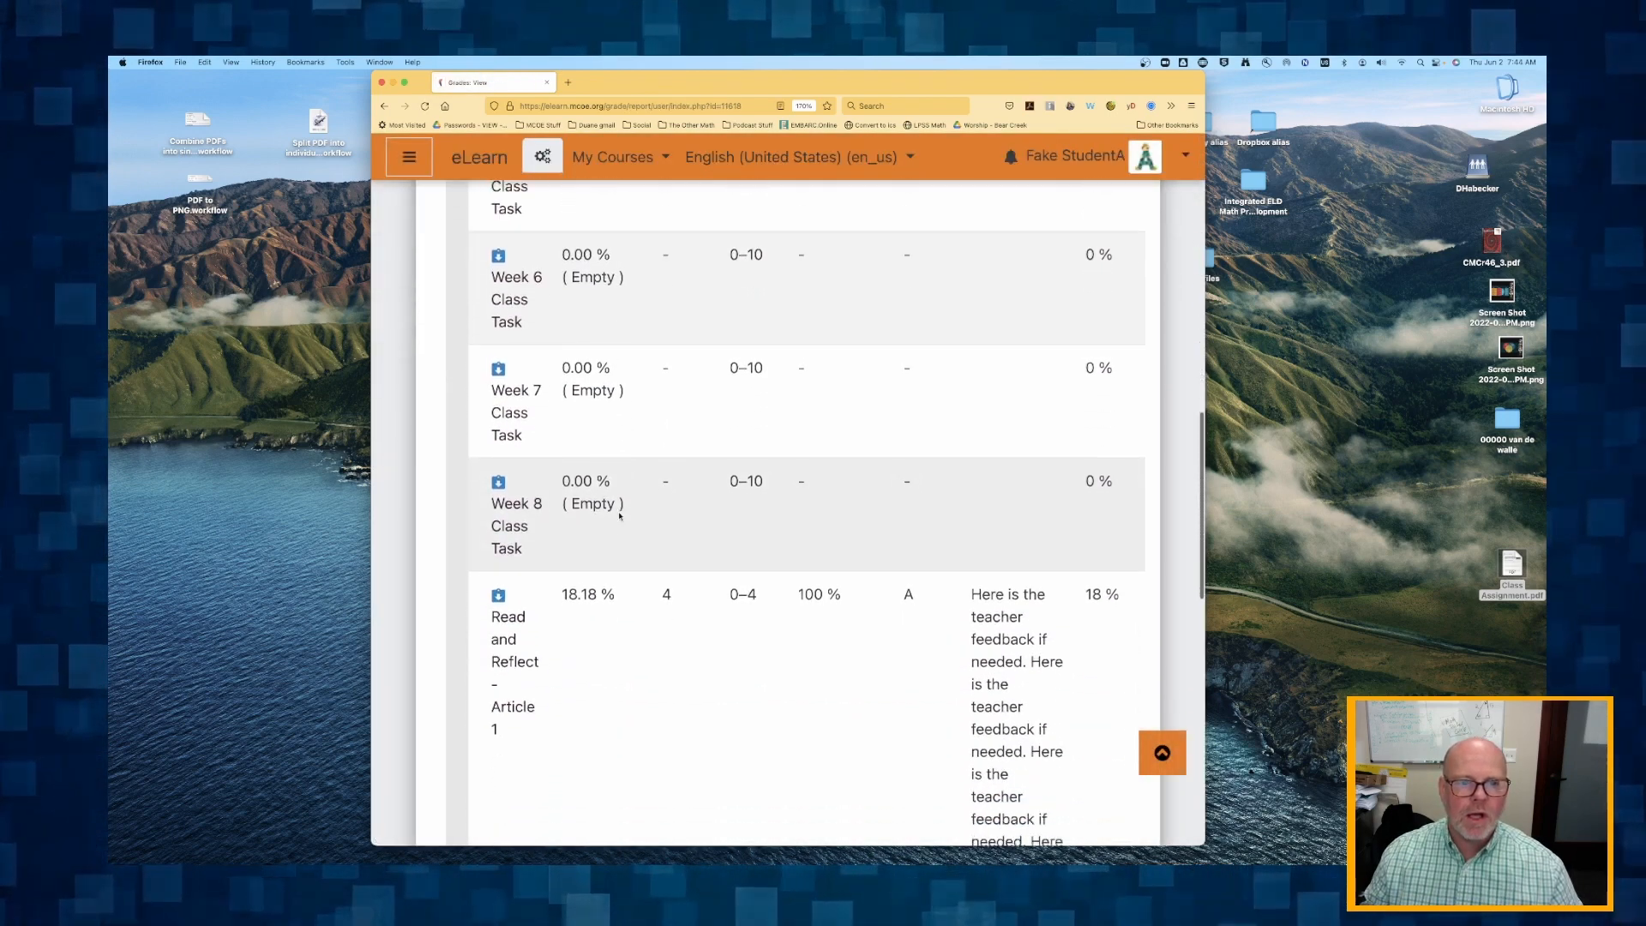
pyautogui.scroll(-3, 619, 515)
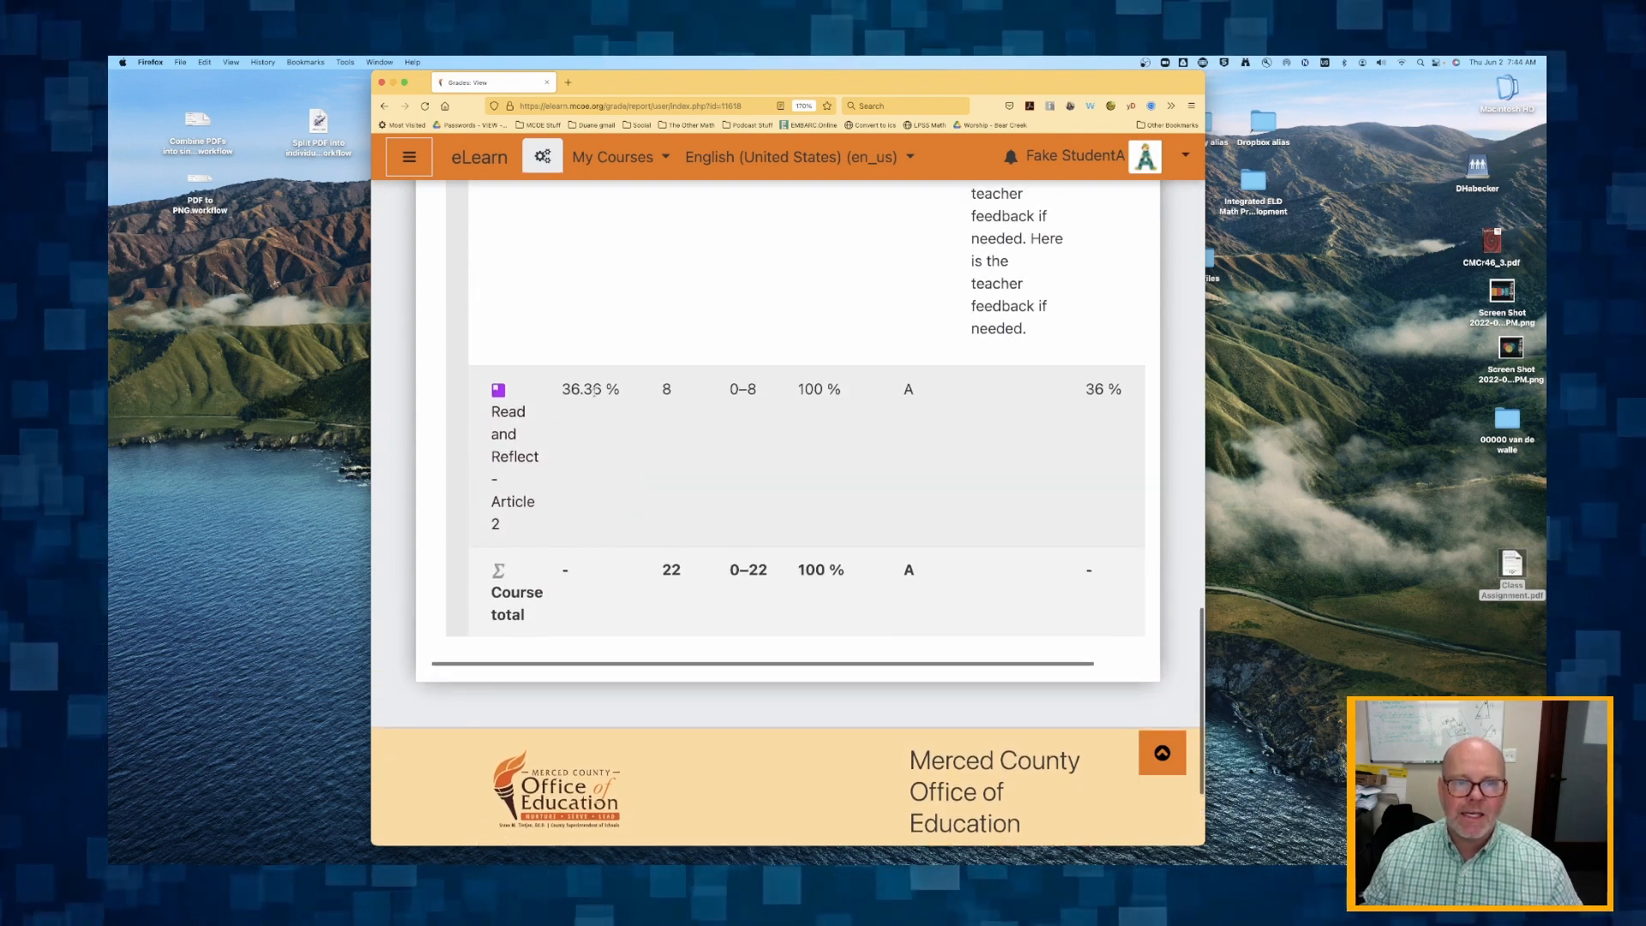
pyautogui.scroll(1, 634, 403)
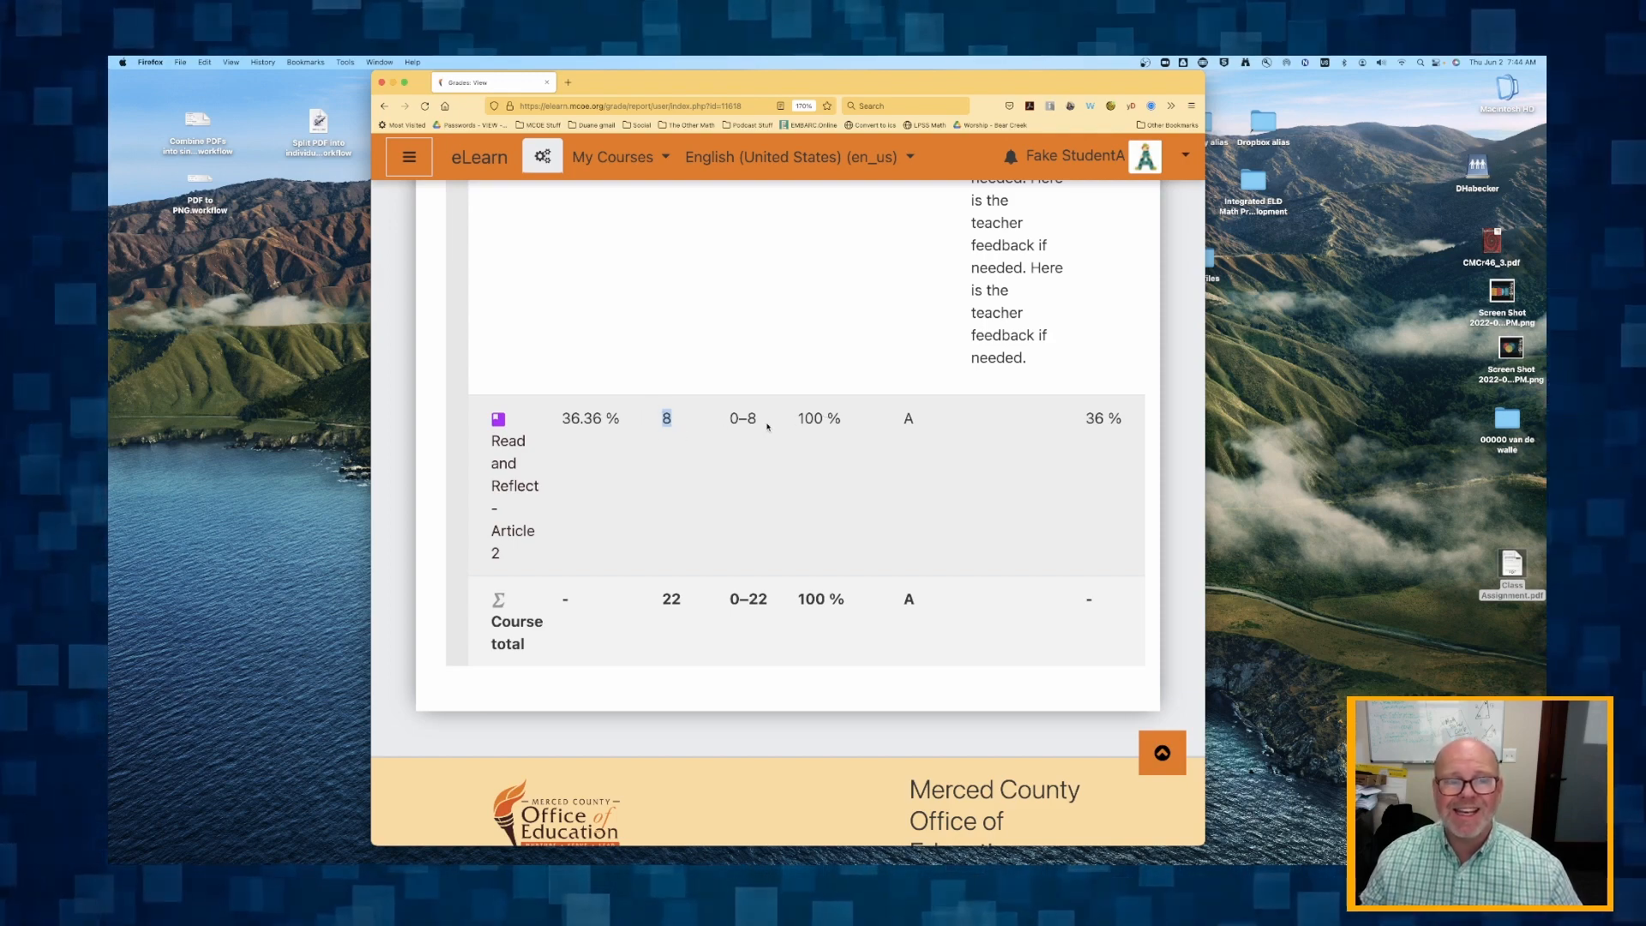
pyautogui.scroll(10, 768, 426)
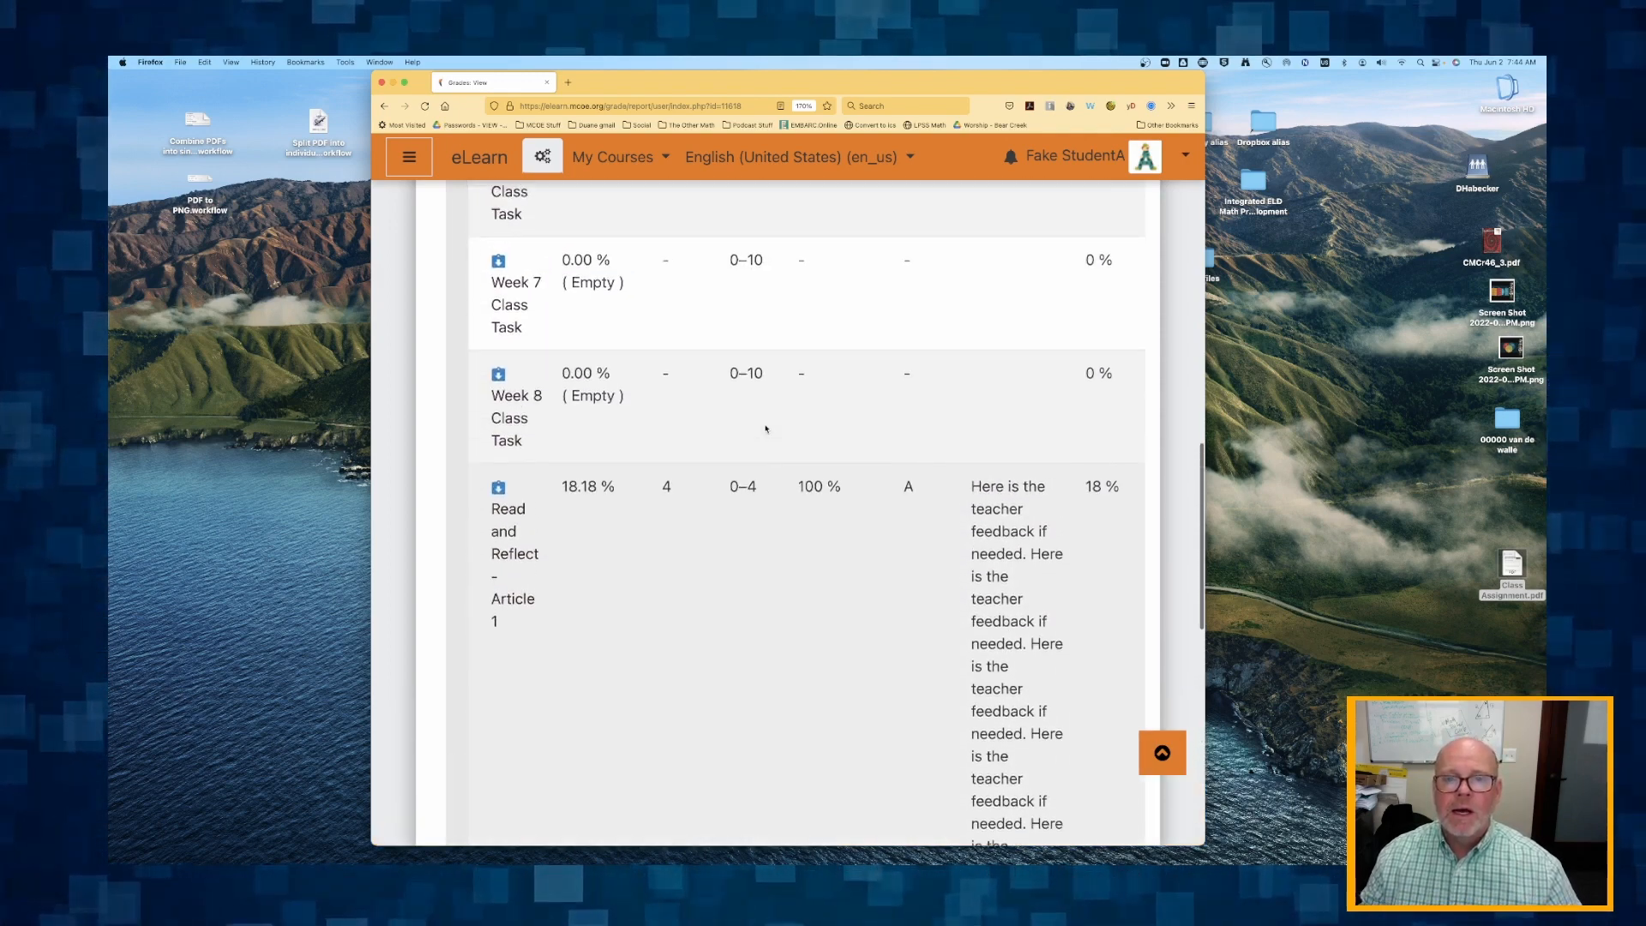
pyautogui.scroll(15, 765, 428)
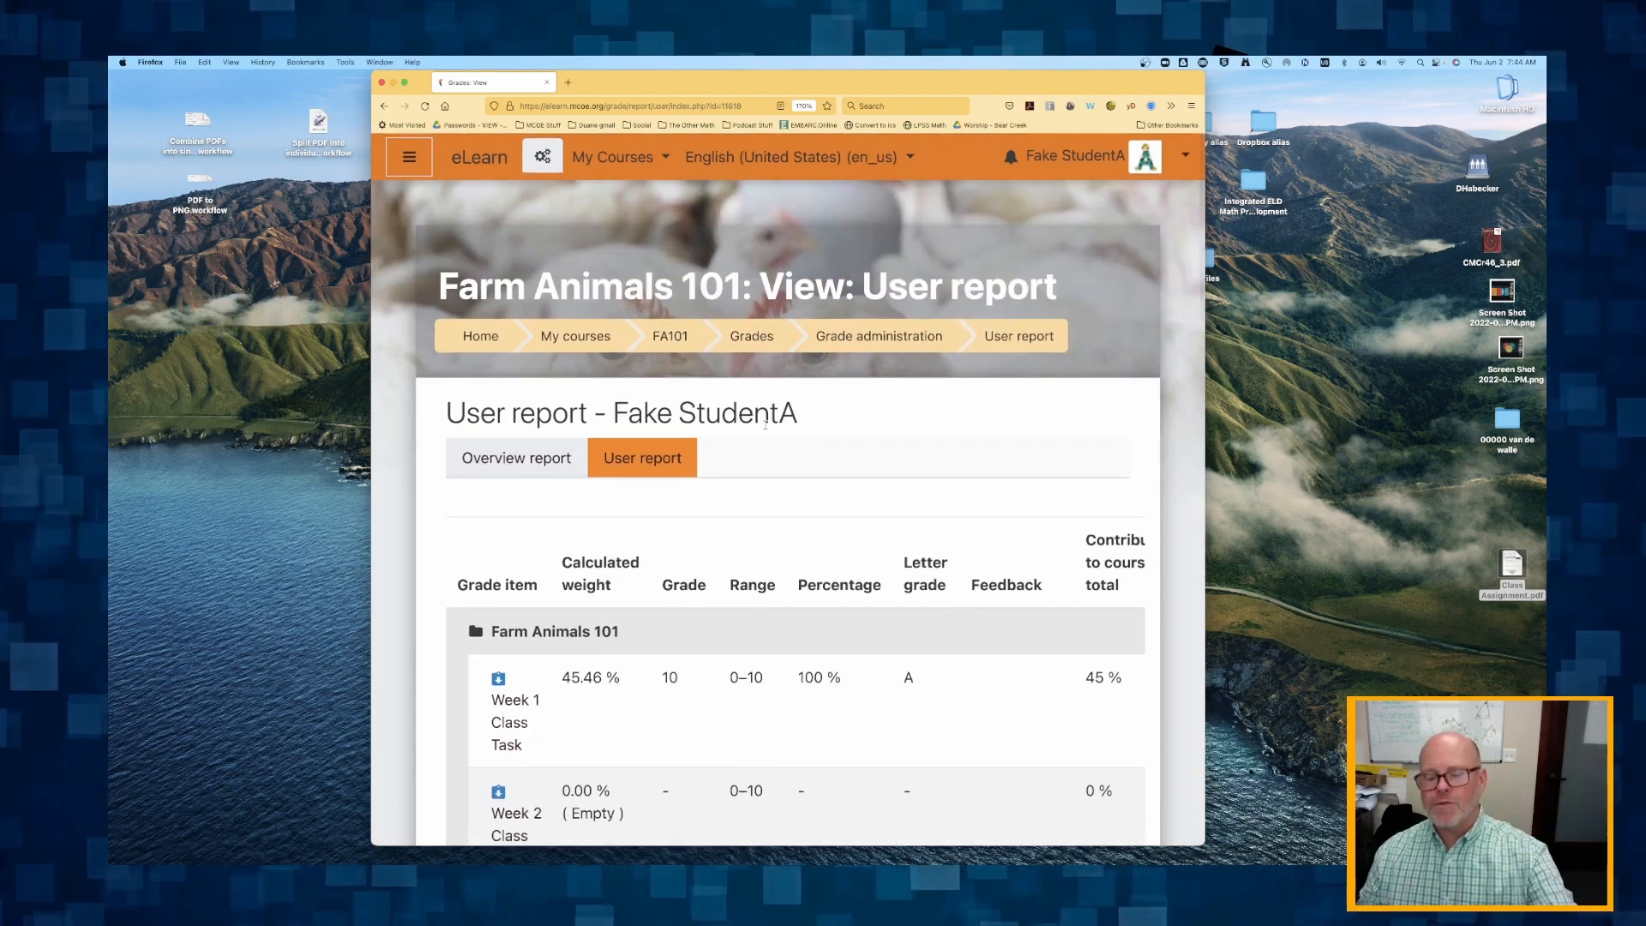
pyautogui.scroll(-6, 766, 425)
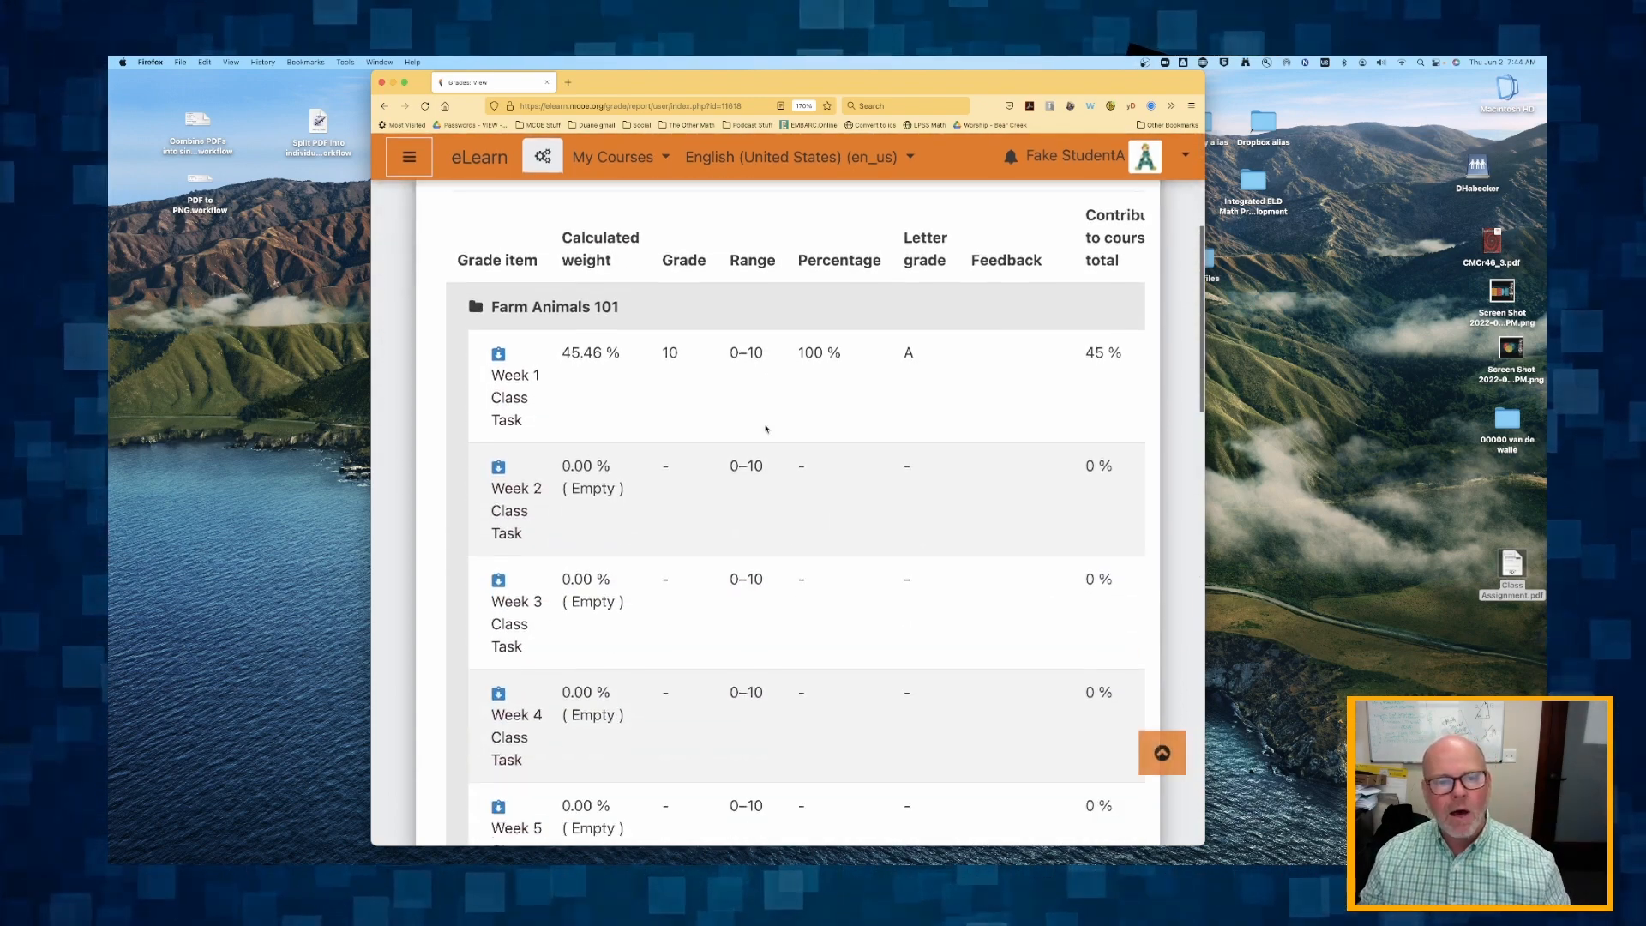
pyautogui.scroll(6, 765, 427)
pyautogui.scroll(-3, 767, 428)
pyautogui.scroll(-10, 767, 428)
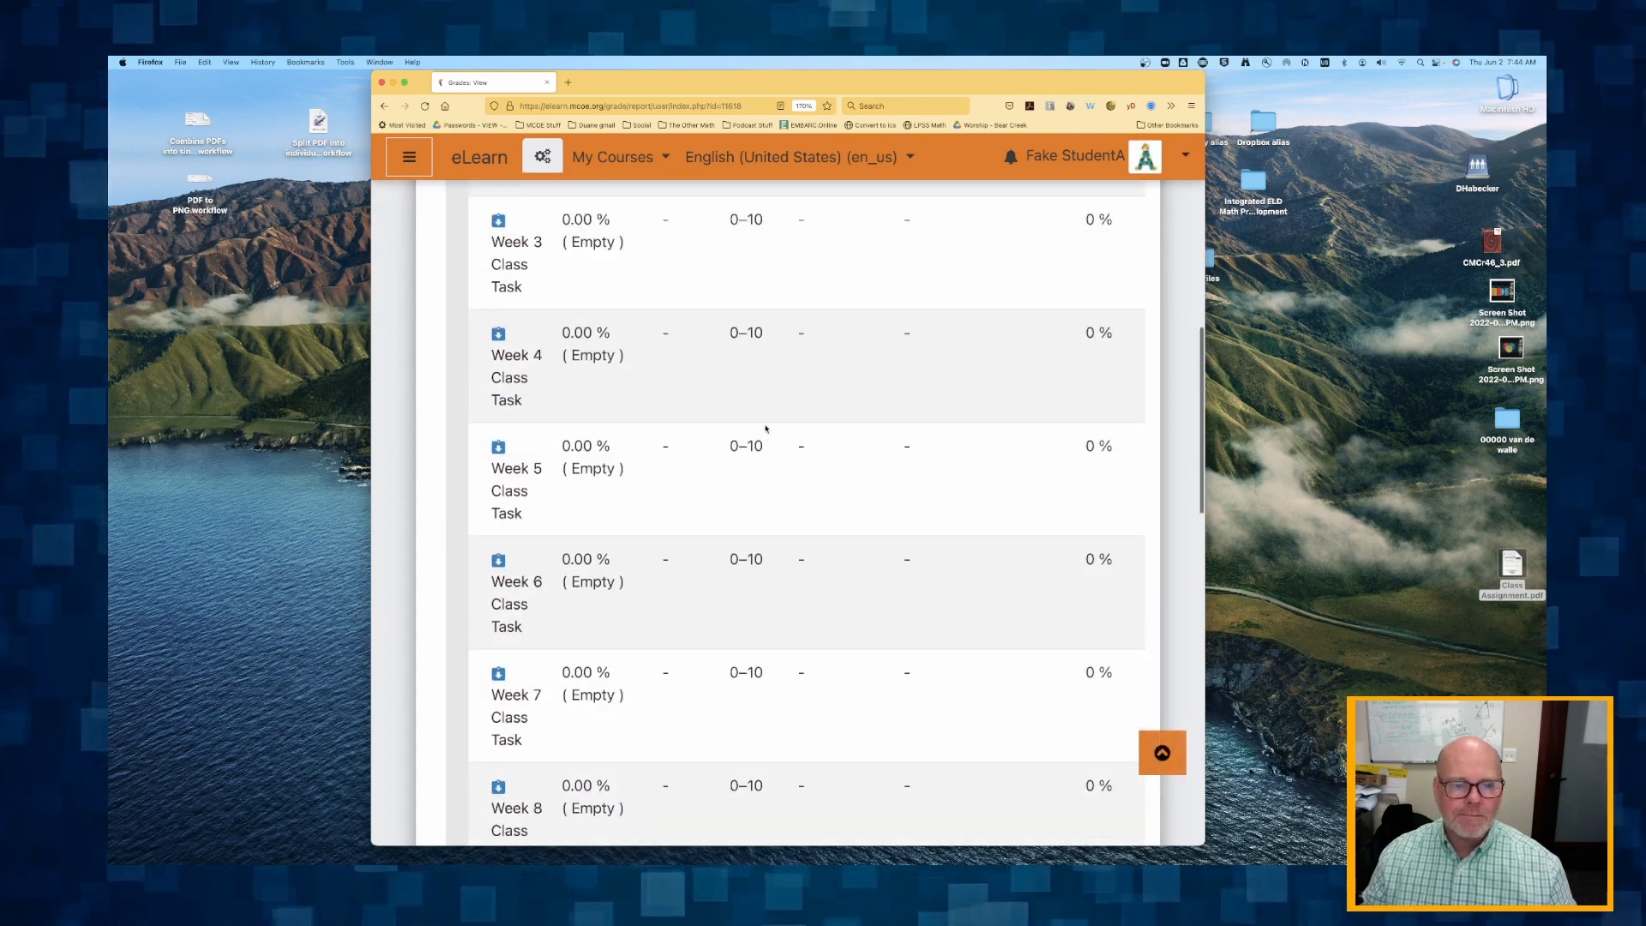
pyautogui.scroll(15, 866, 336)
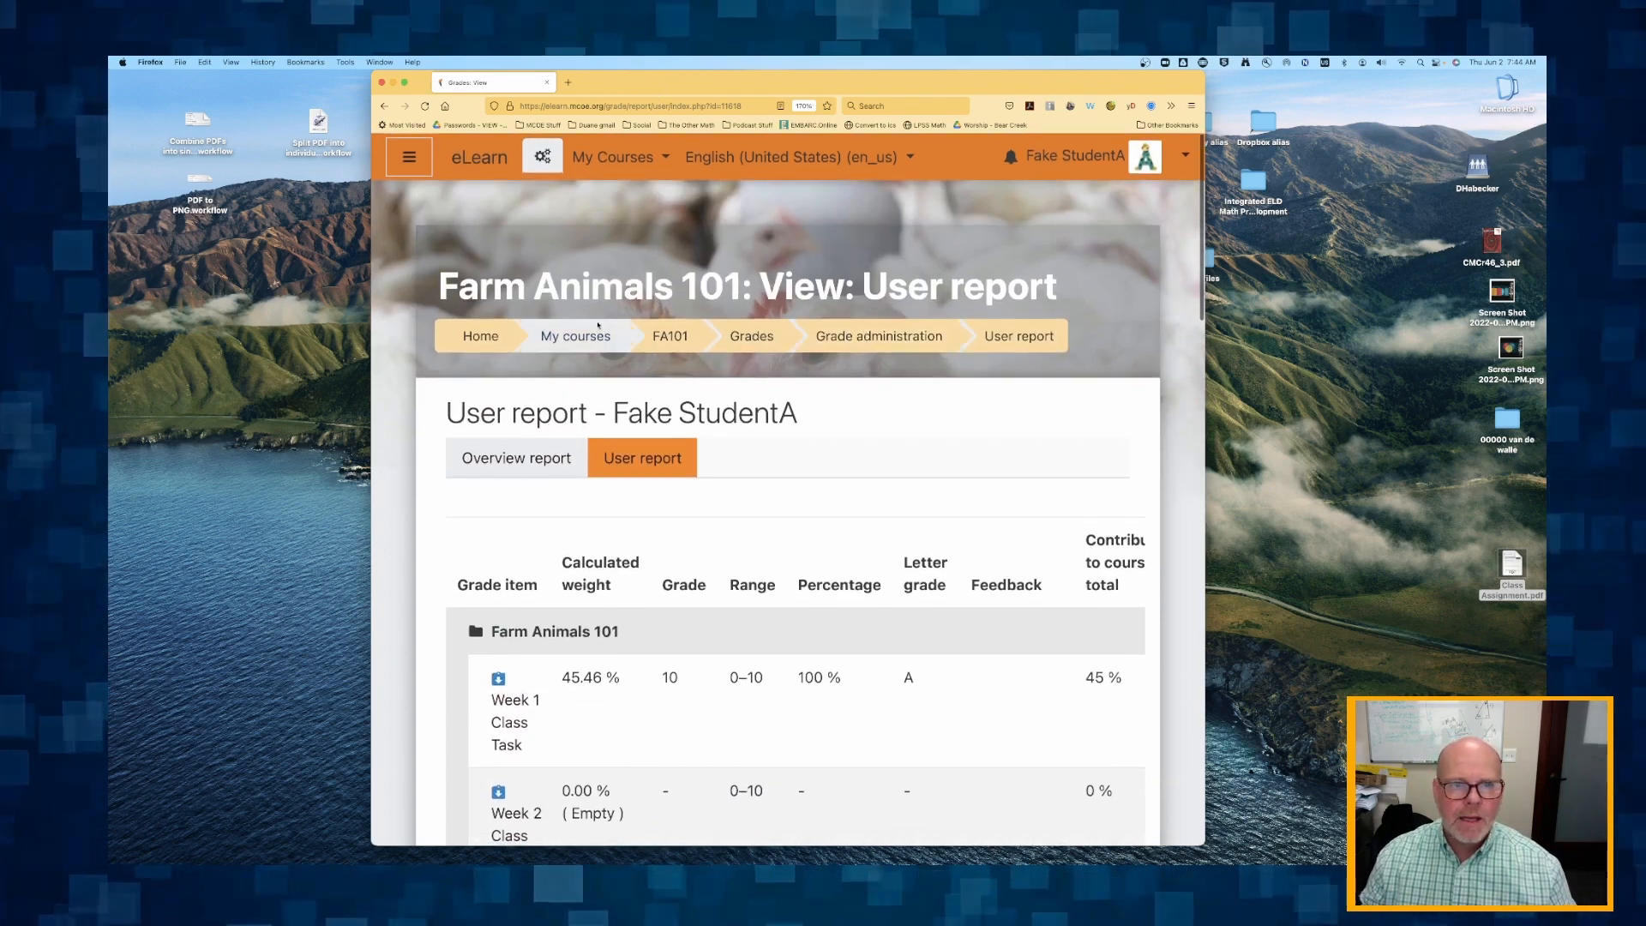
# Return to the Farm Animals 101 course page as the student, move the Firefox window aside, and switch to the teacher's Chrome window.
pyautogui.click(670, 335)
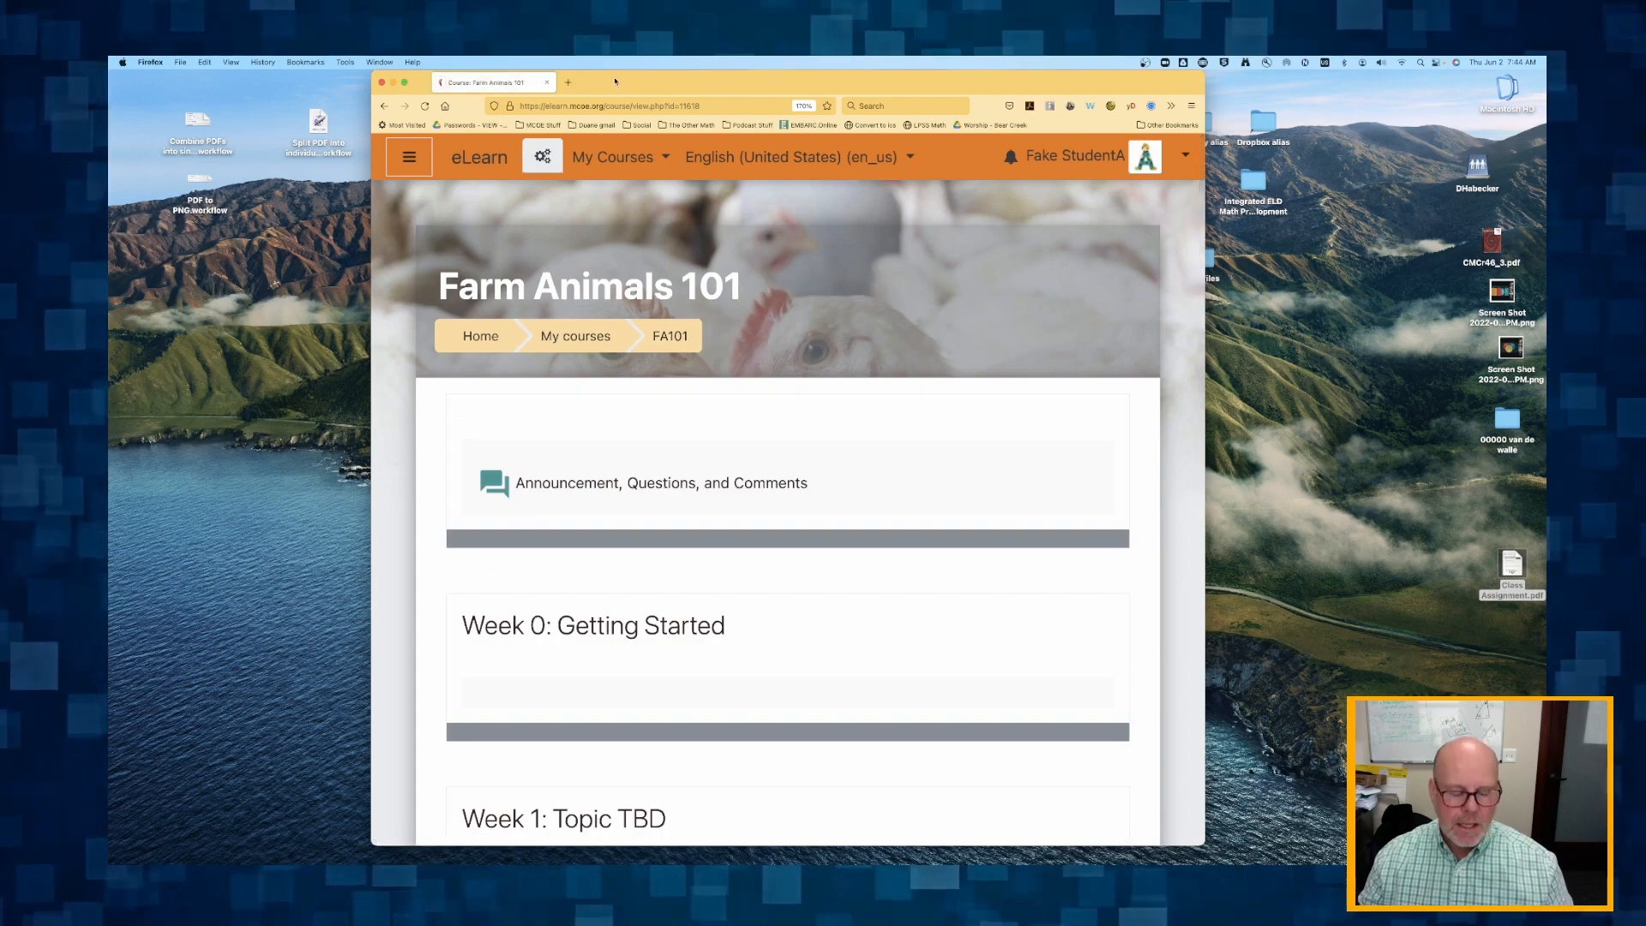
pyautogui.moveTo(617, 81); pyautogui.dragTo(1545, 471)
pyautogui.press('super+Tab')
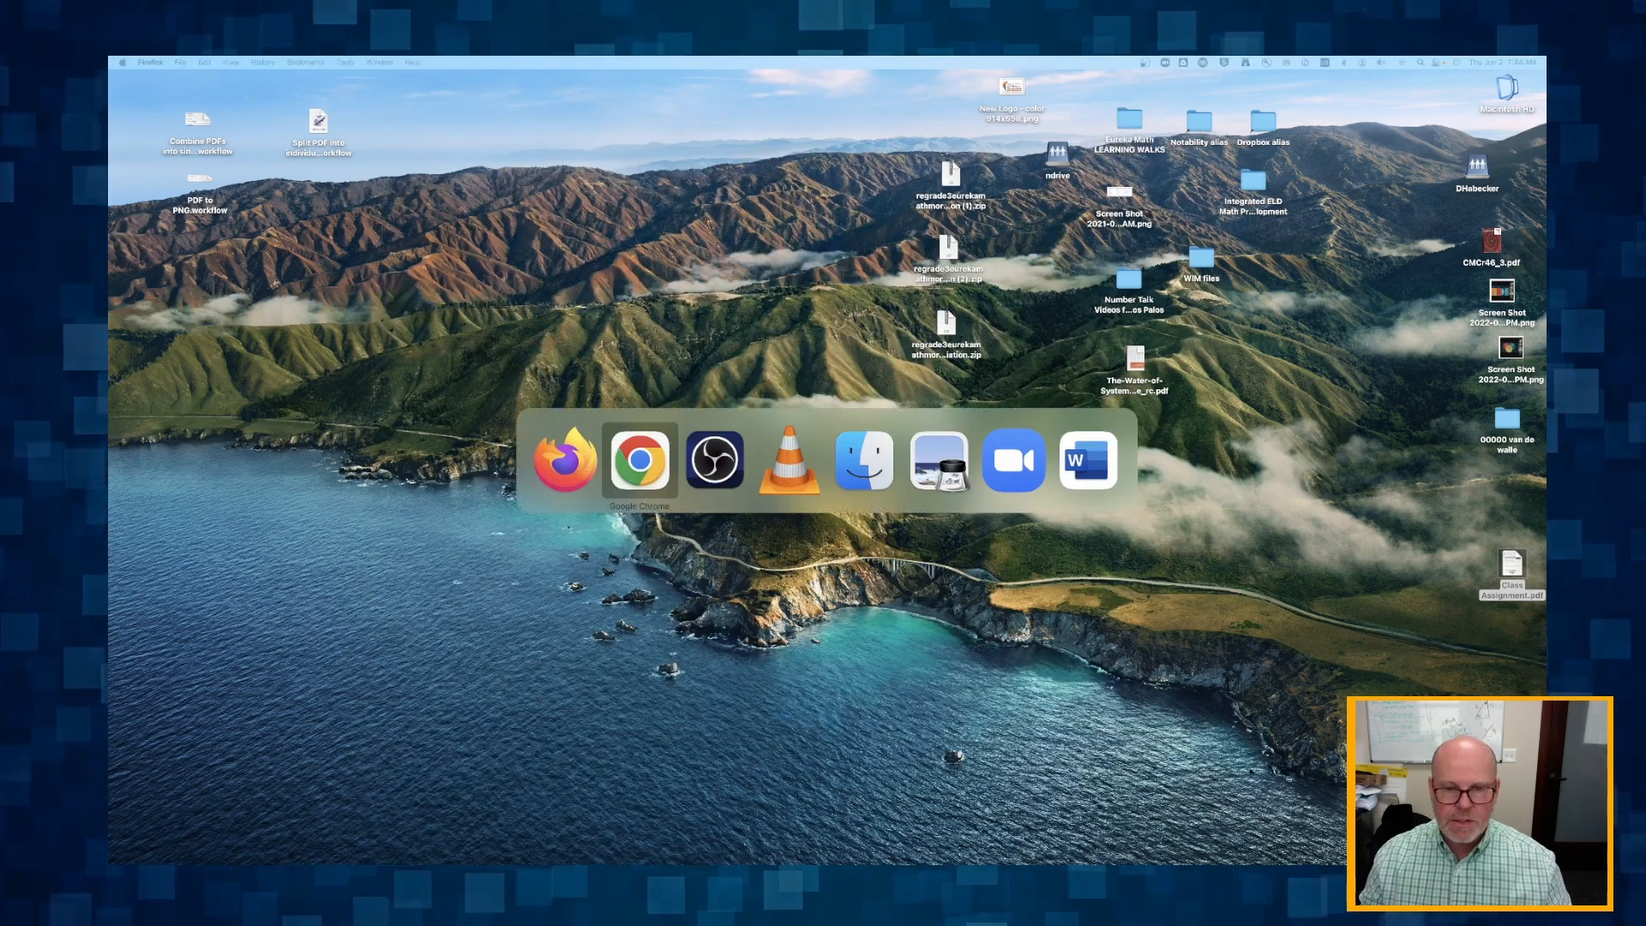
pyautogui.press('super+Tab')
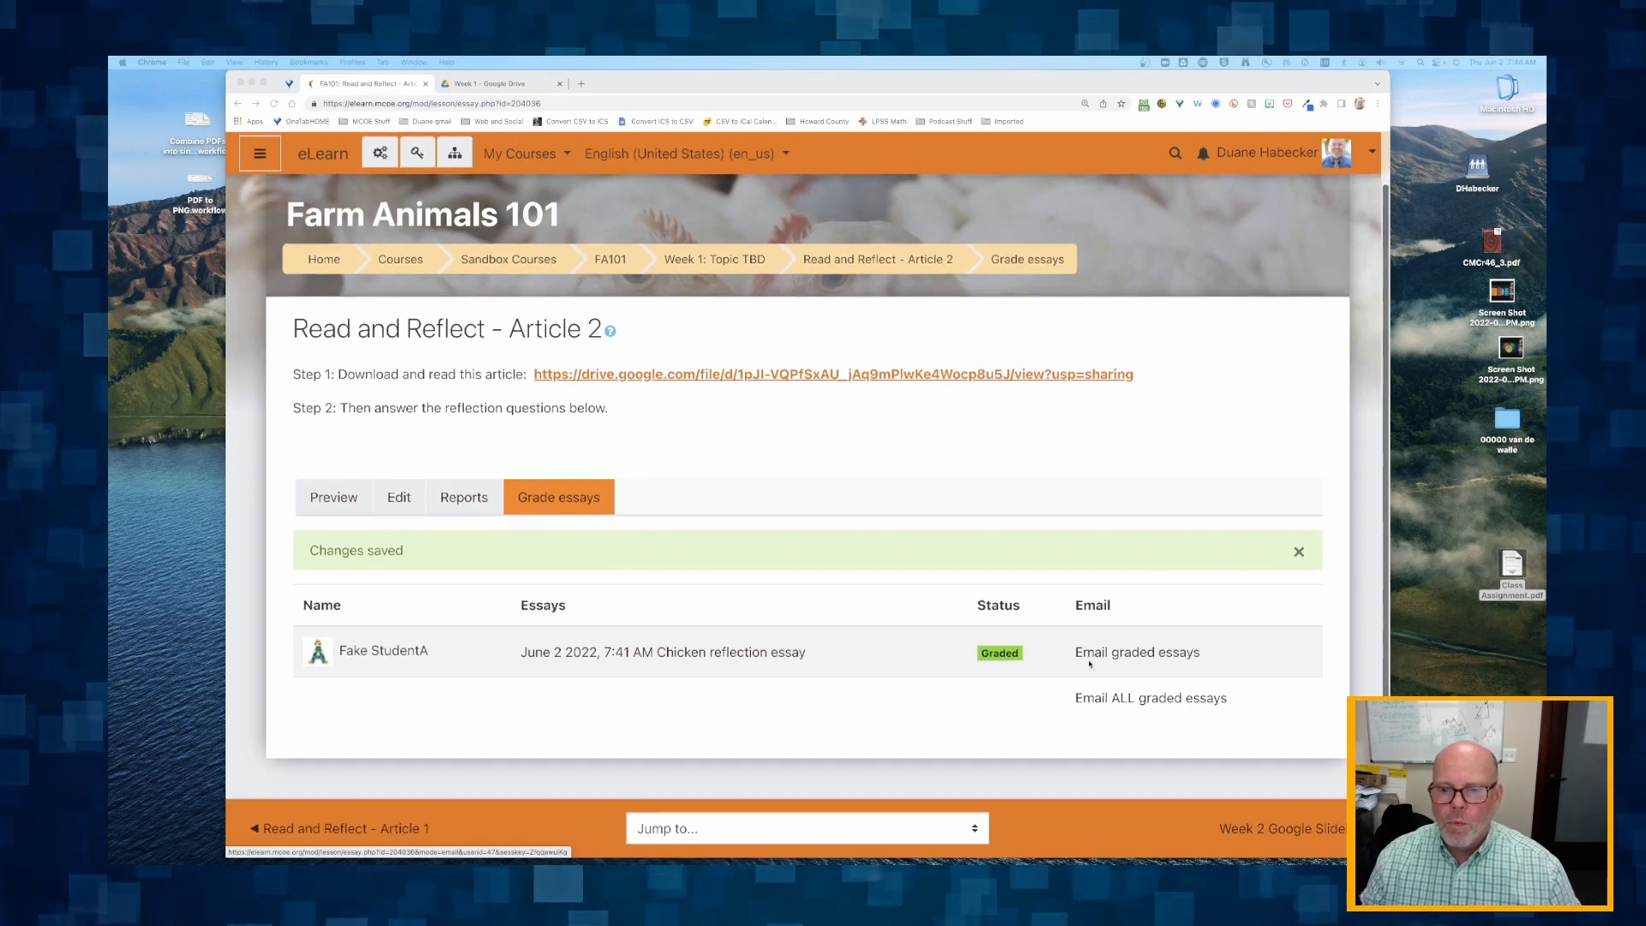
pyautogui.click(834, 558)
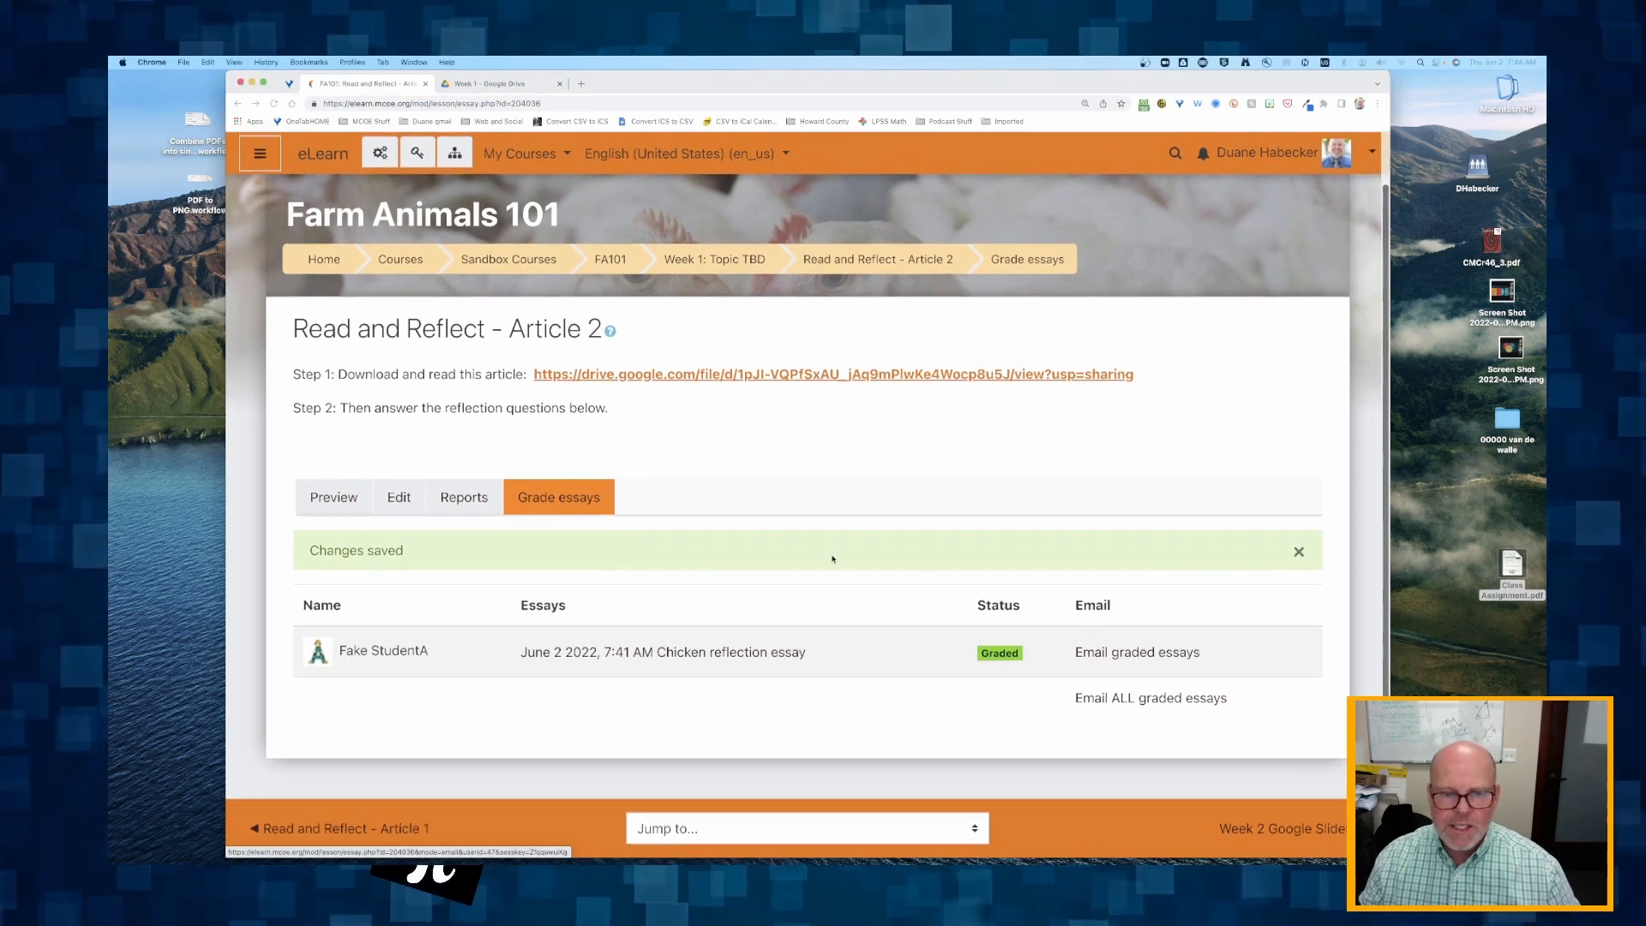
# Email all graded essays for Read and Reflect - Article 2, and go back to the Week 1: Topic TBD section of the course.
pyautogui.click(1298, 553)
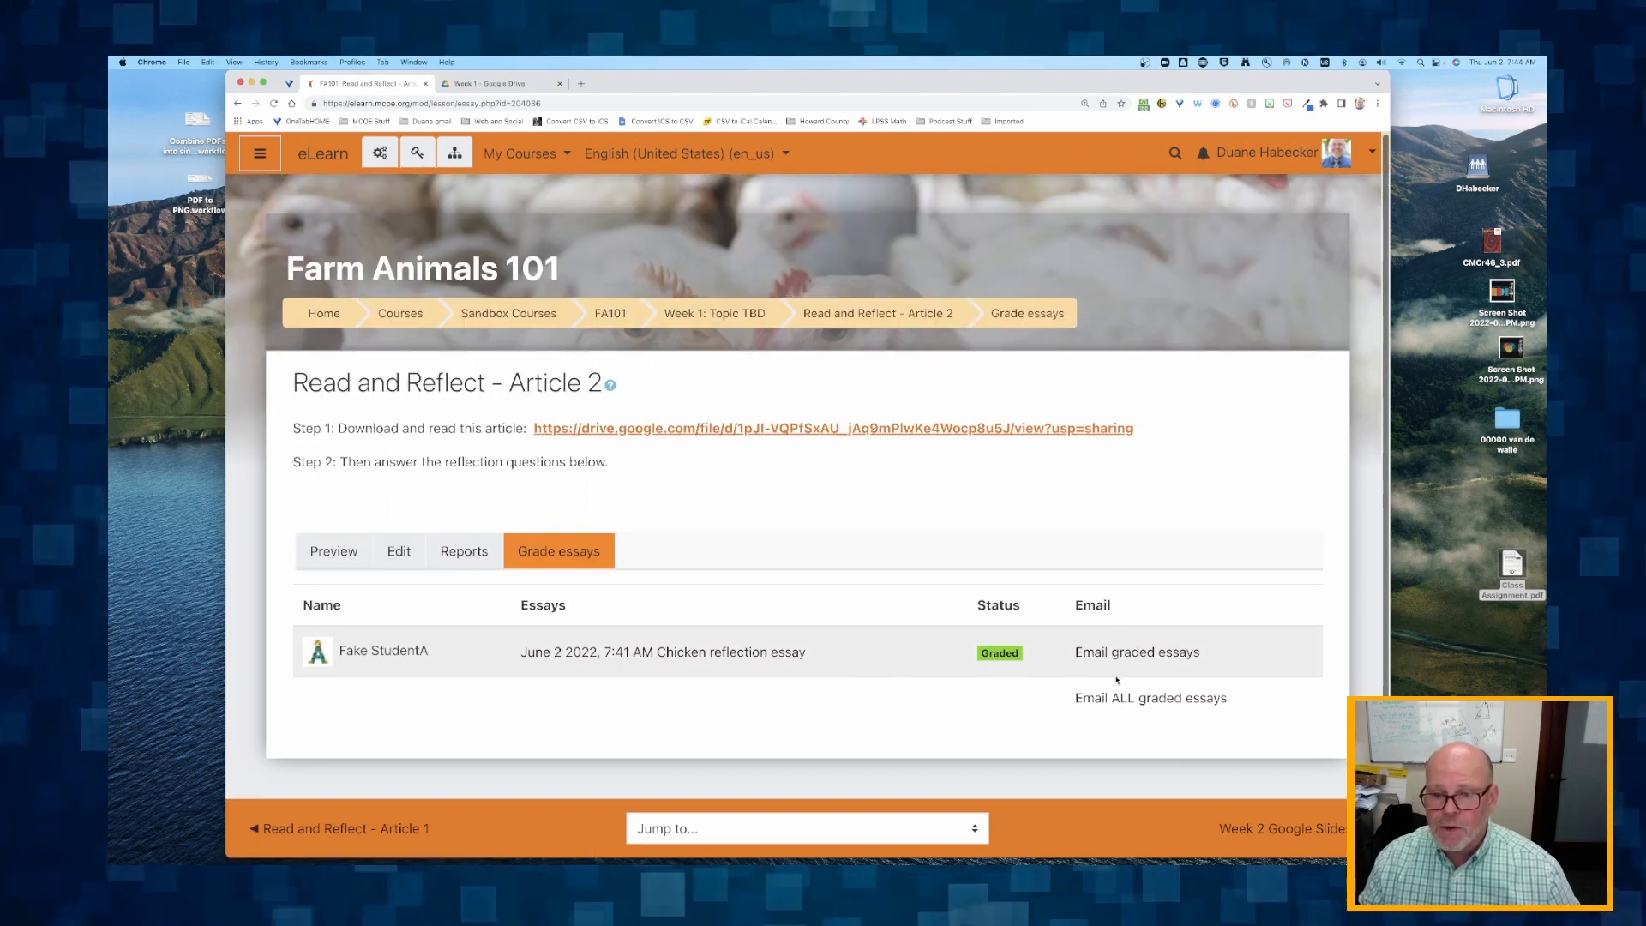
pyautogui.click(1157, 699)
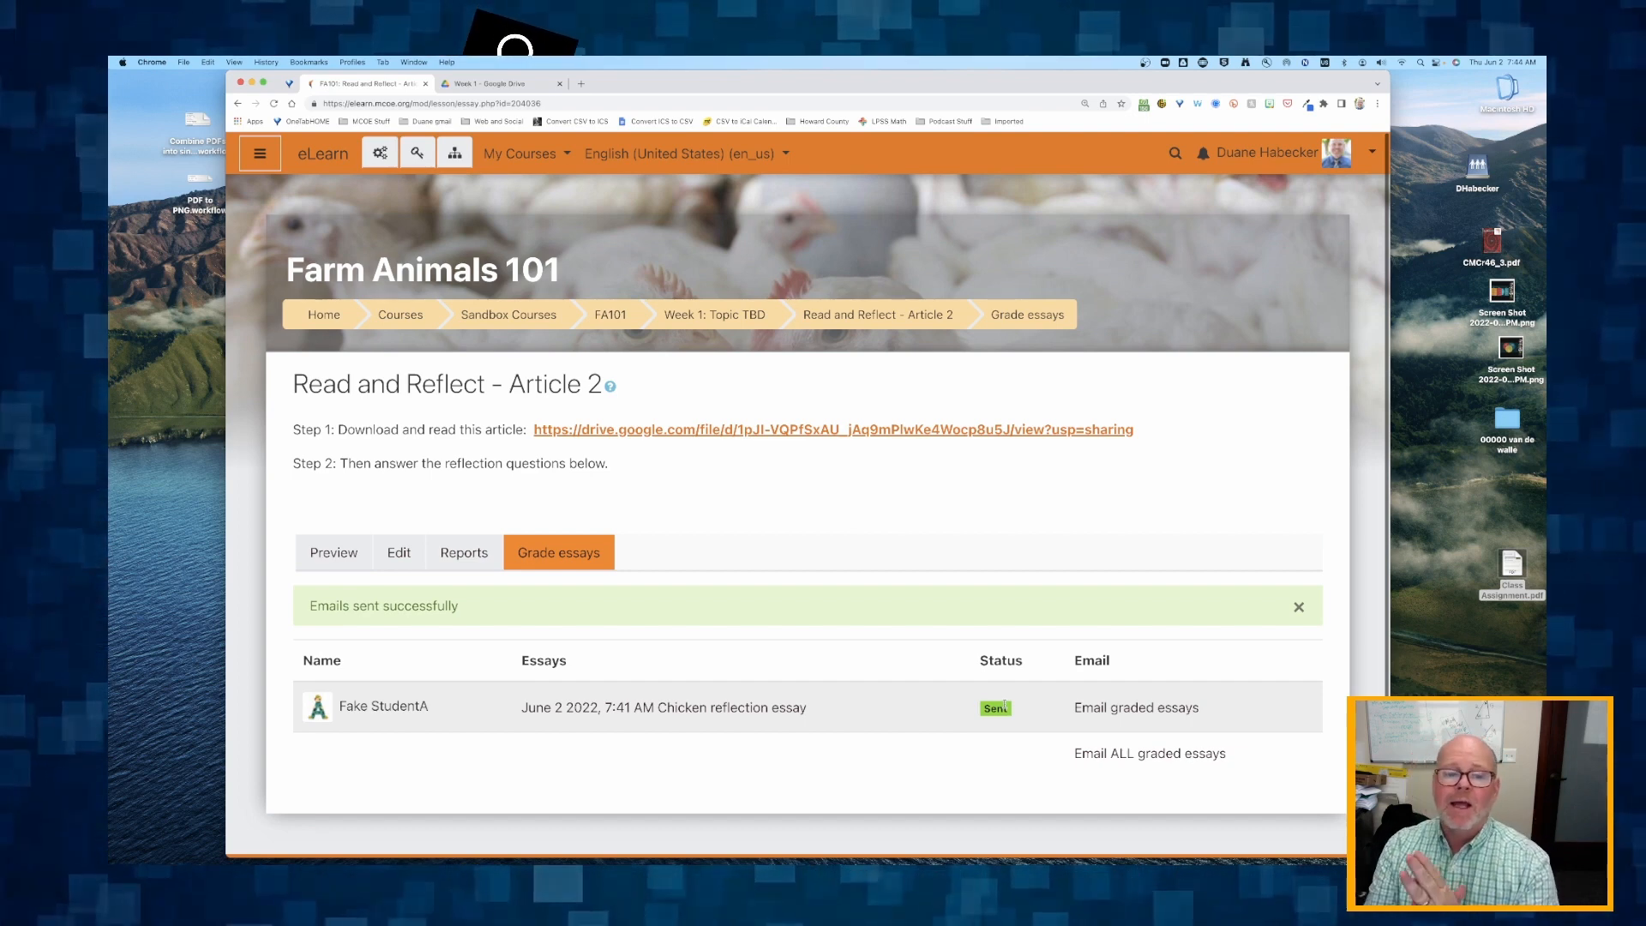
pyautogui.moveTo(814, 712); pyautogui.dragTo(522, 715)
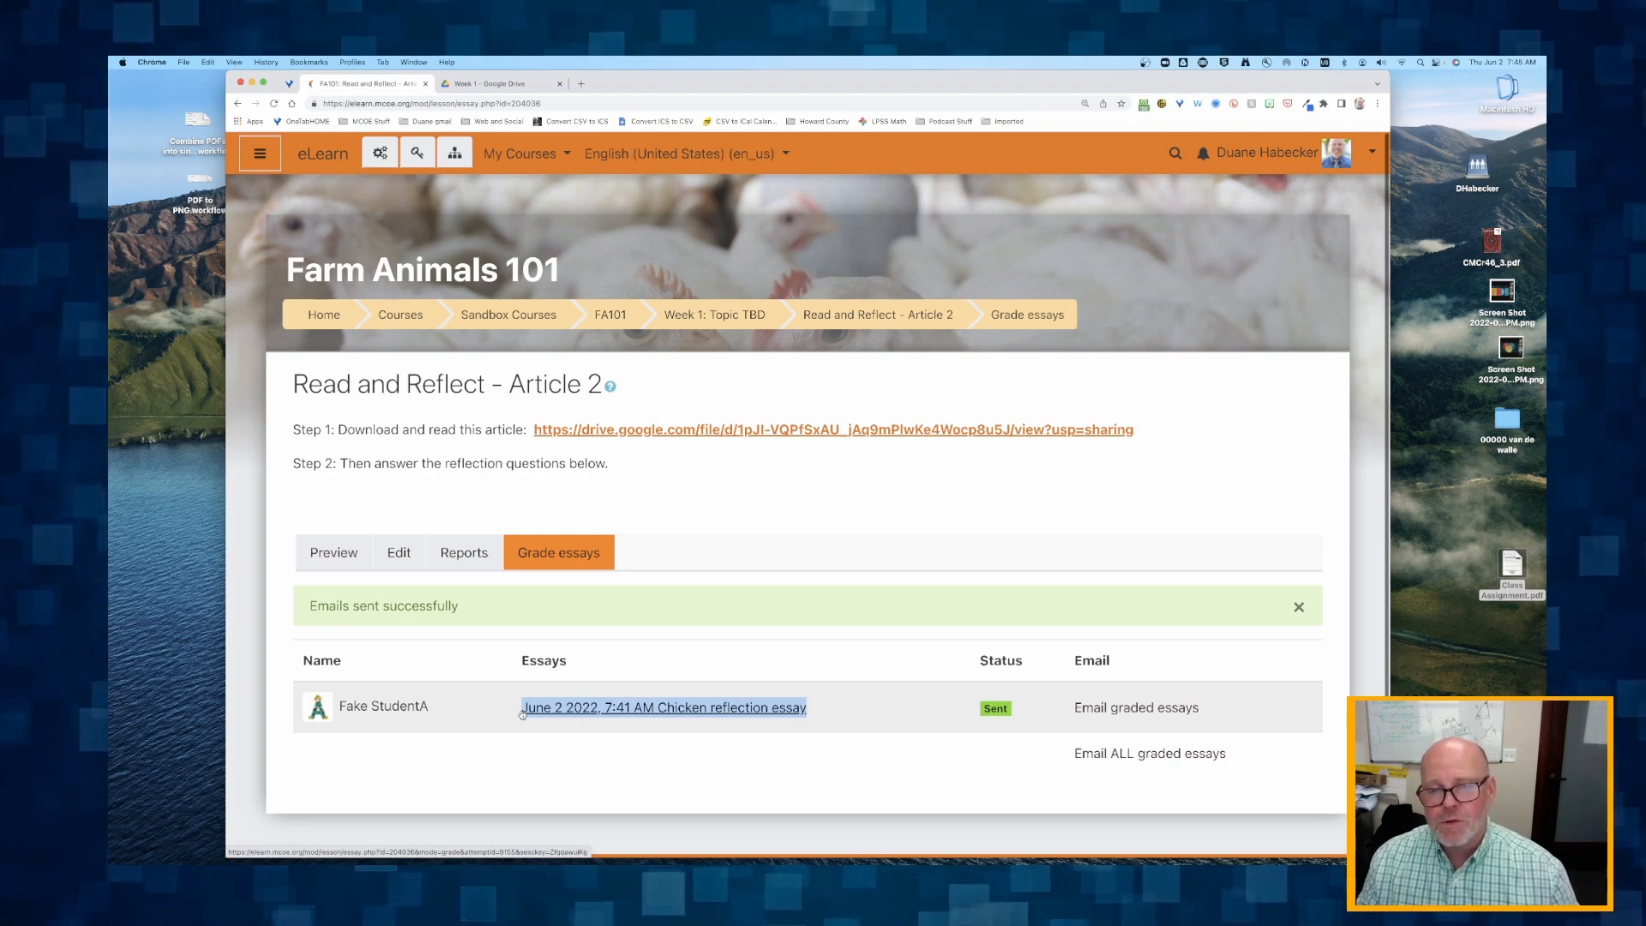
pyautogui.click(714, 315)
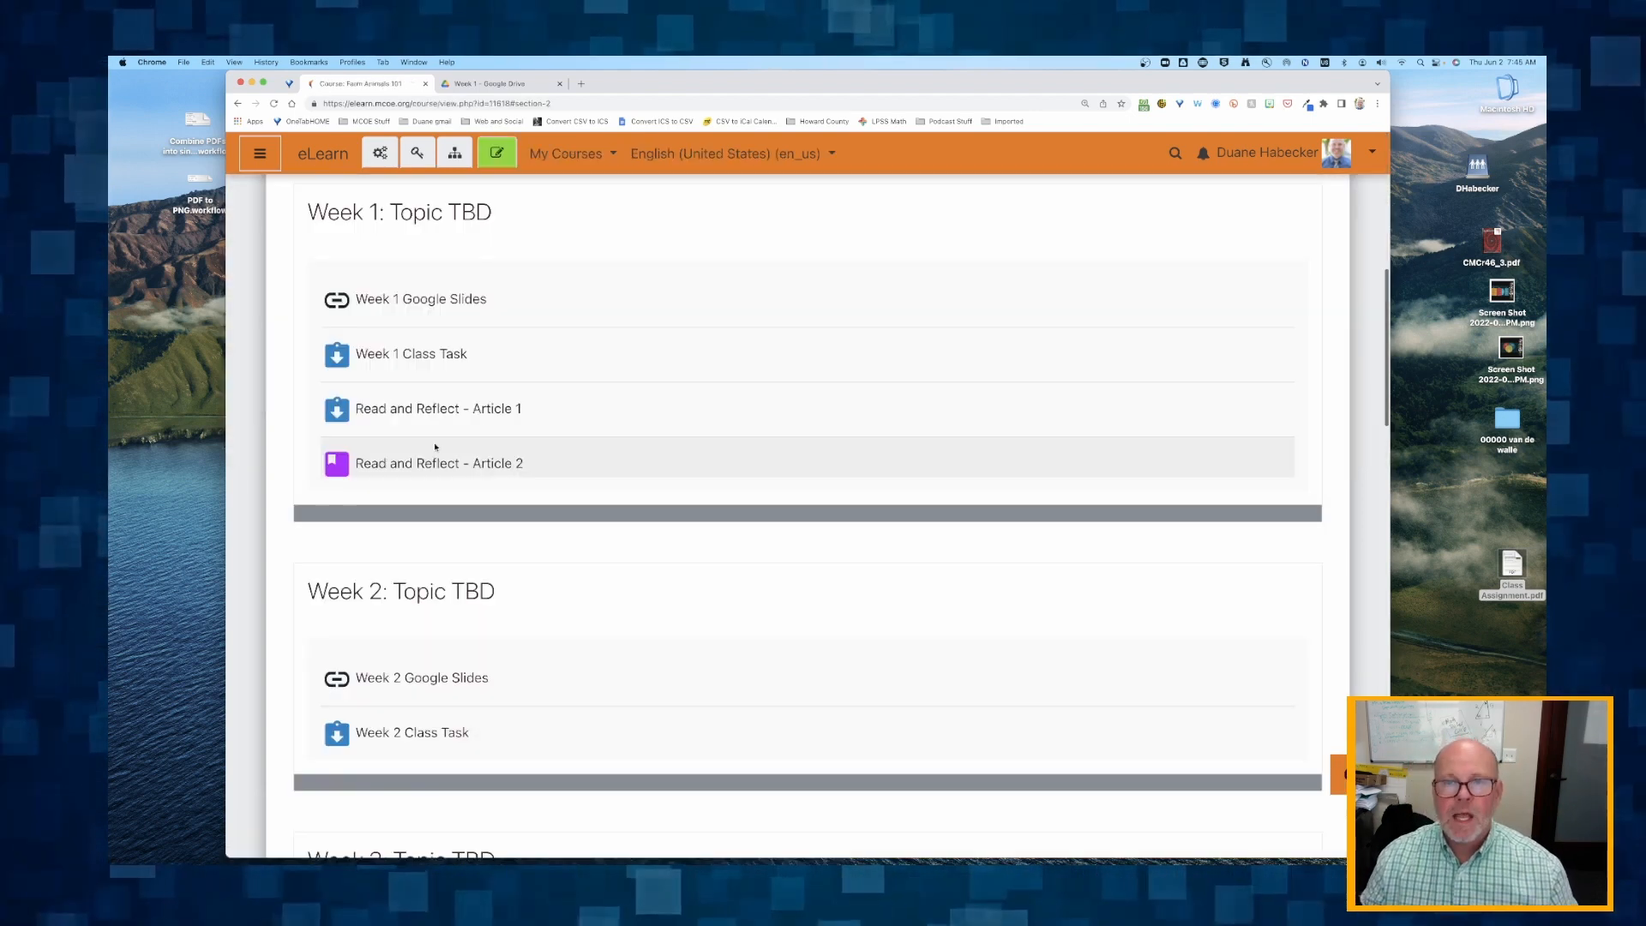